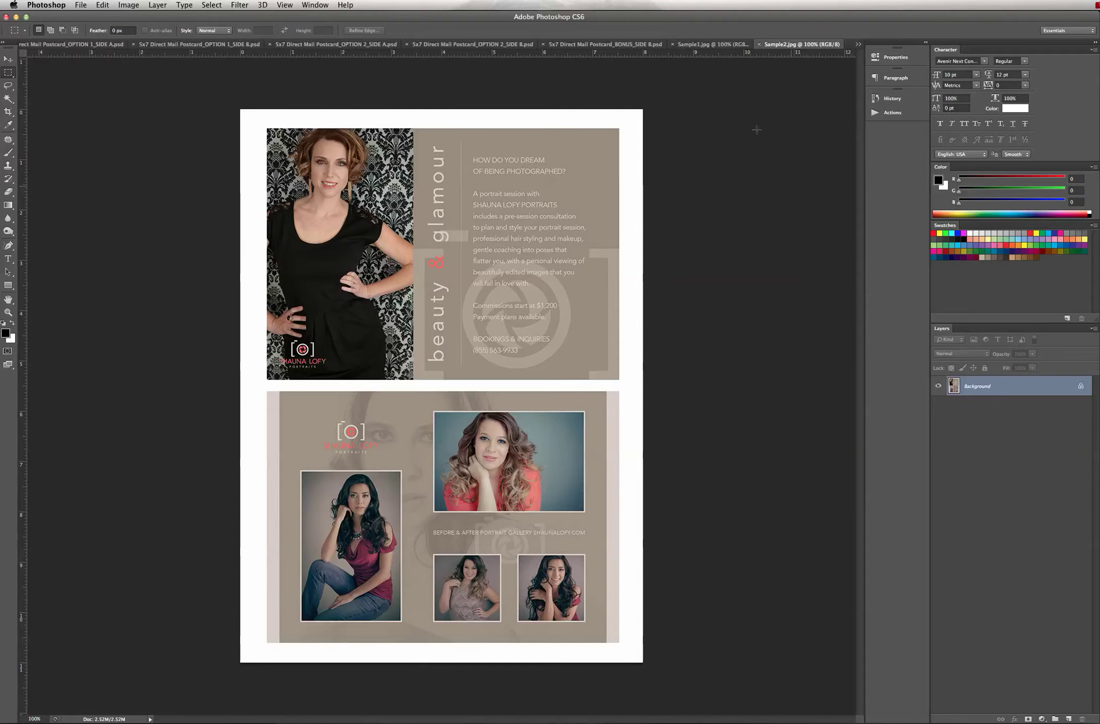
Step: Compare the Sample1.jpg and Sample2.jpg designs and examine the layers of the OPTION 1_SIDE A template from BACKGROUND up to the body text
left_click(726, 46)
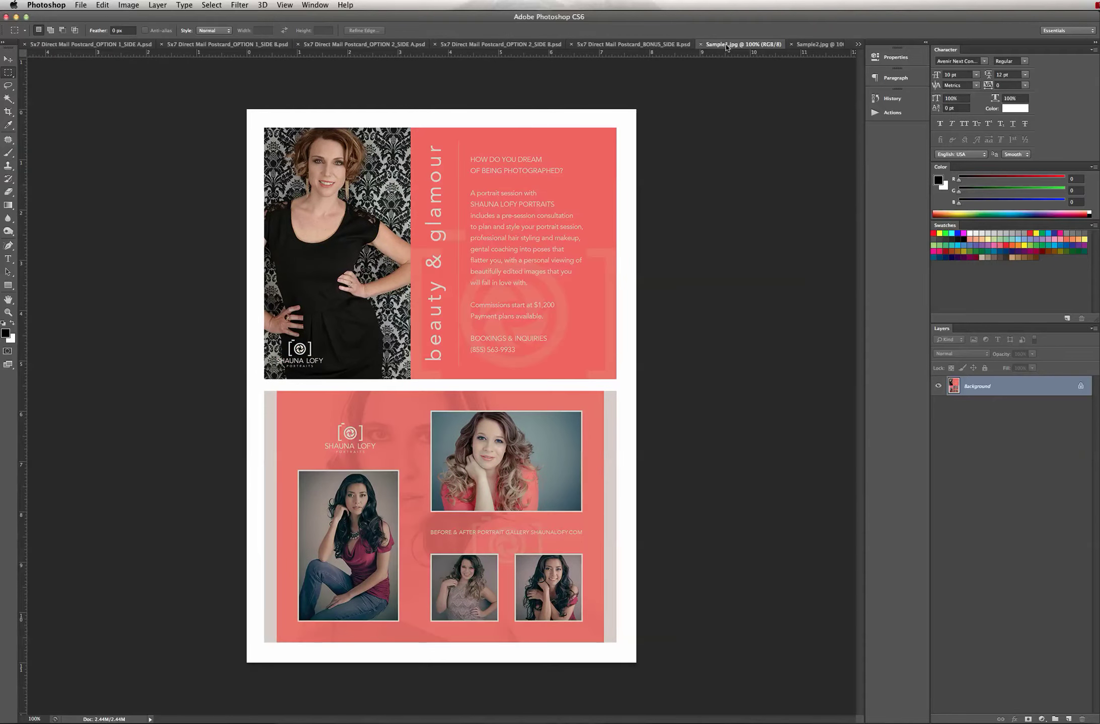
left_click(809, 44)
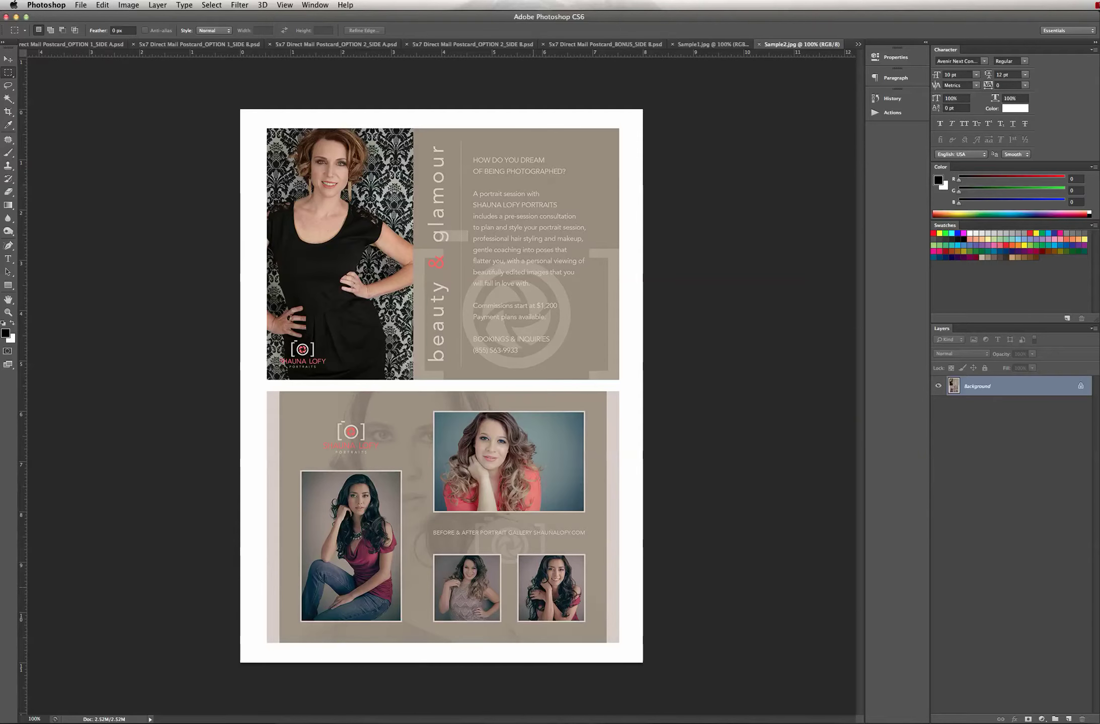
left_click(86, 45)
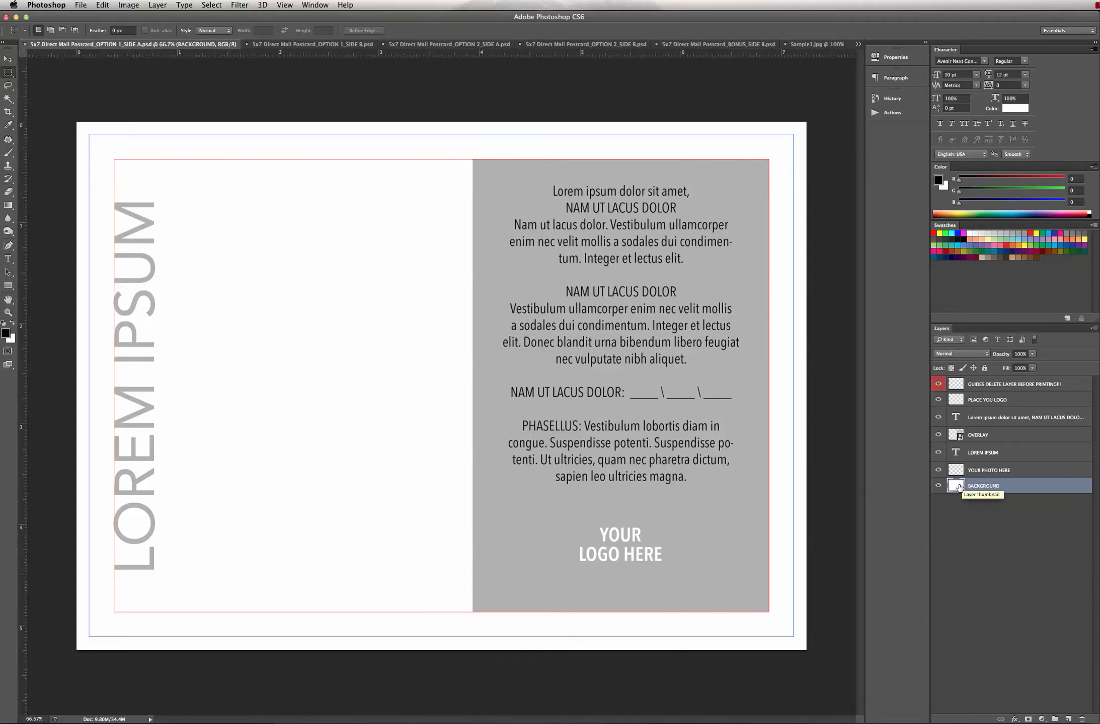
left_click(1031, 472)
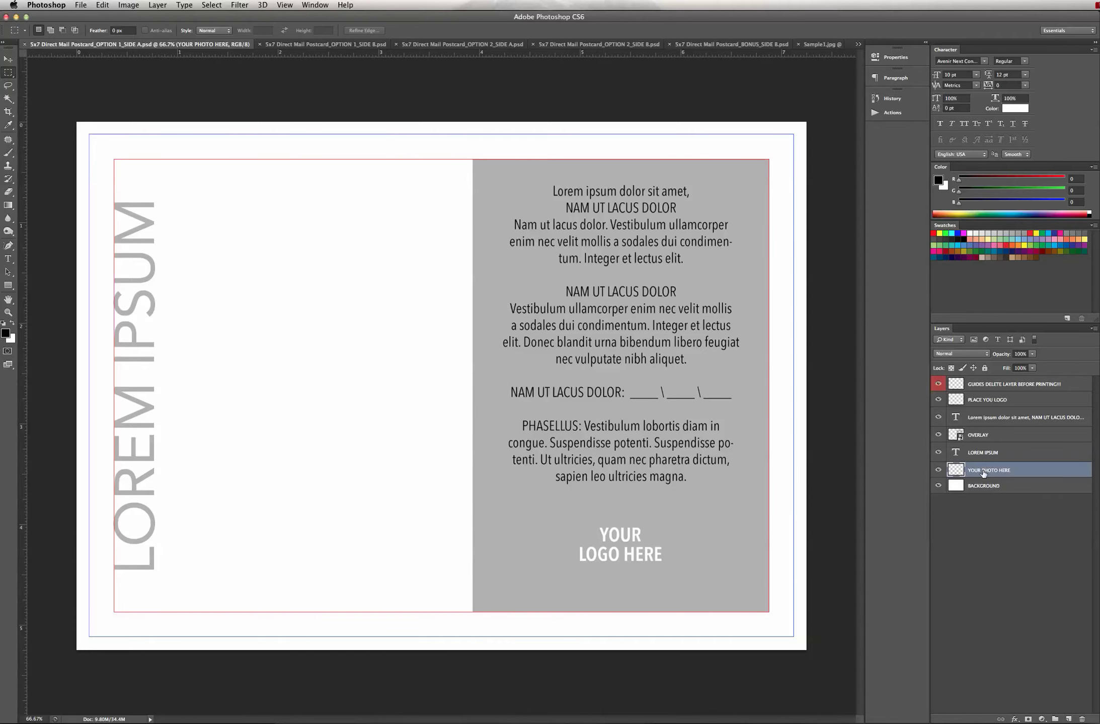
left_click(1028, 454)
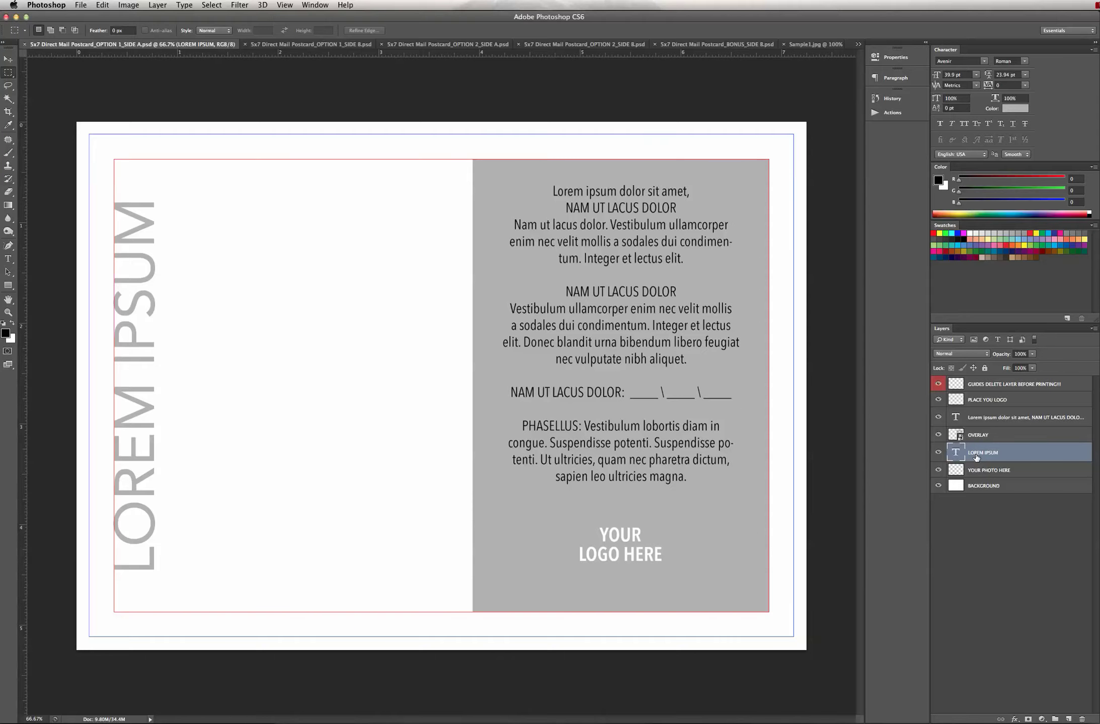
left_click(1008, 434)
left_click(1009, 421)
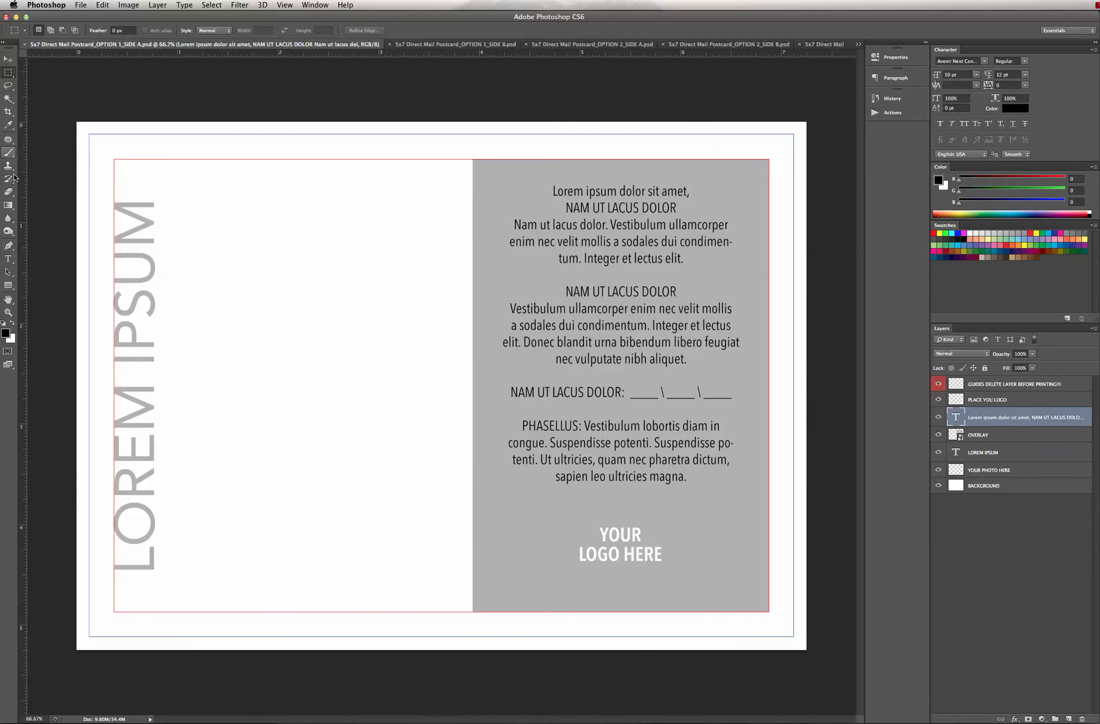
Step: Inspect the body text block with the Type tool and toggle the OVERLAY layer's visibility off and on
left_click(8, 259)
left_click(593, 224)
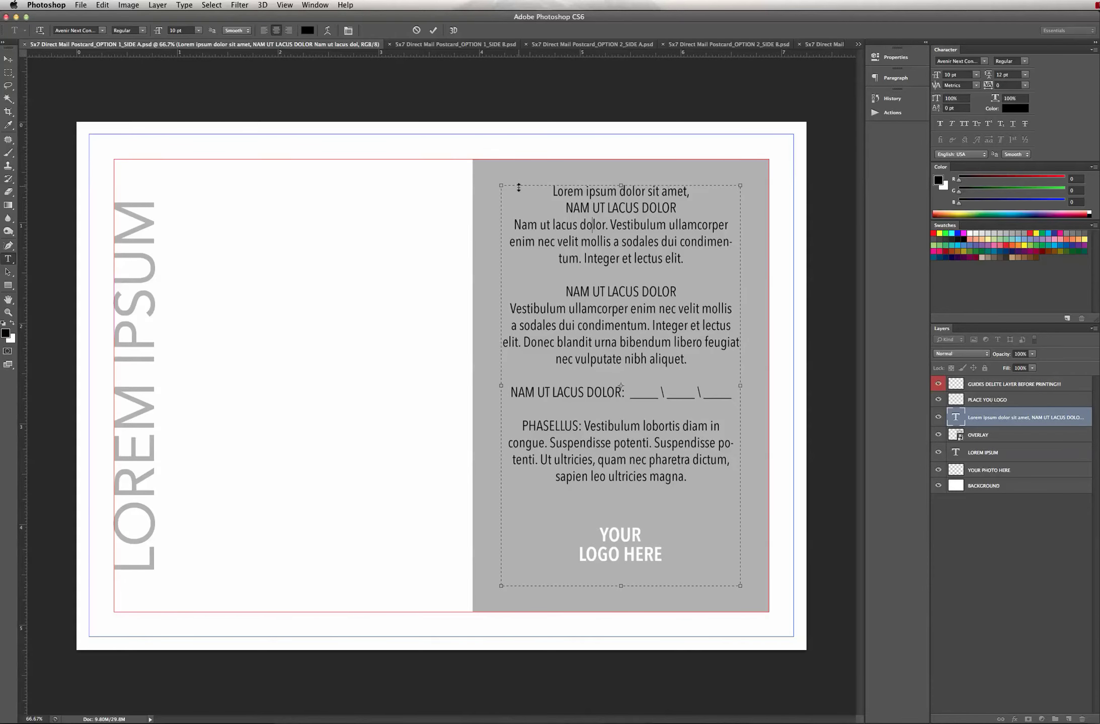
left_click(993, 439)
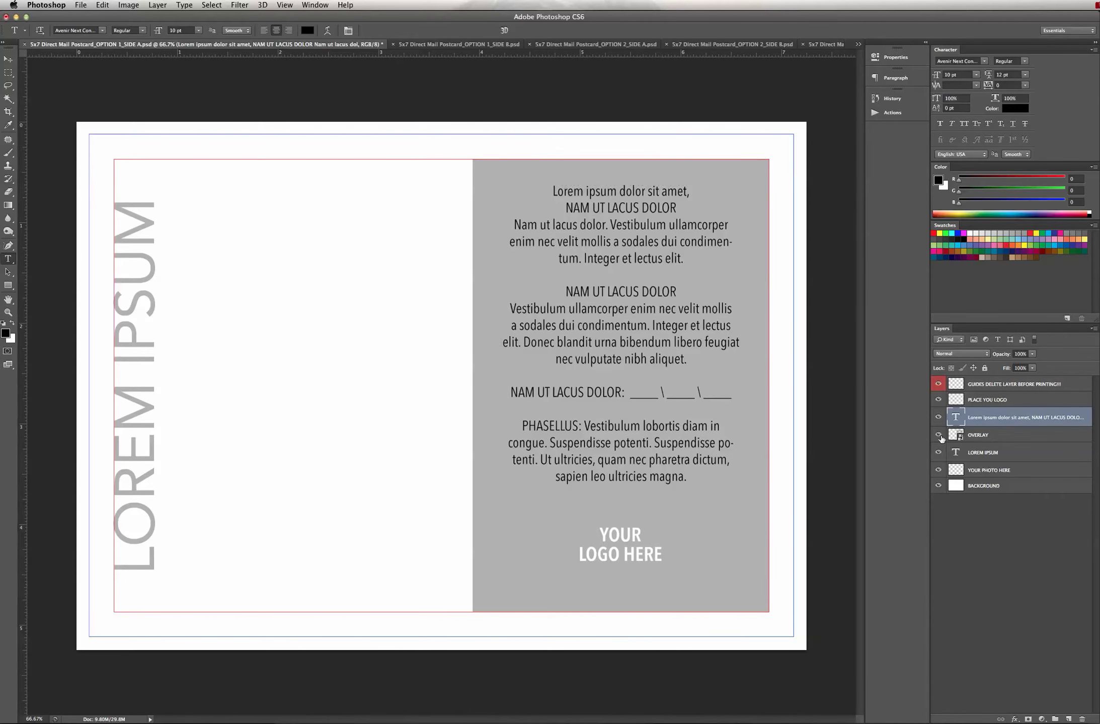
left_click(937, 435)
left_click(938, 435)
Step: Review the BONUS_SIDE B template against Sample1.jpg and Sample2.jpg and return to the OPTION 1_SIDE A postcard
left_click(811, 46)
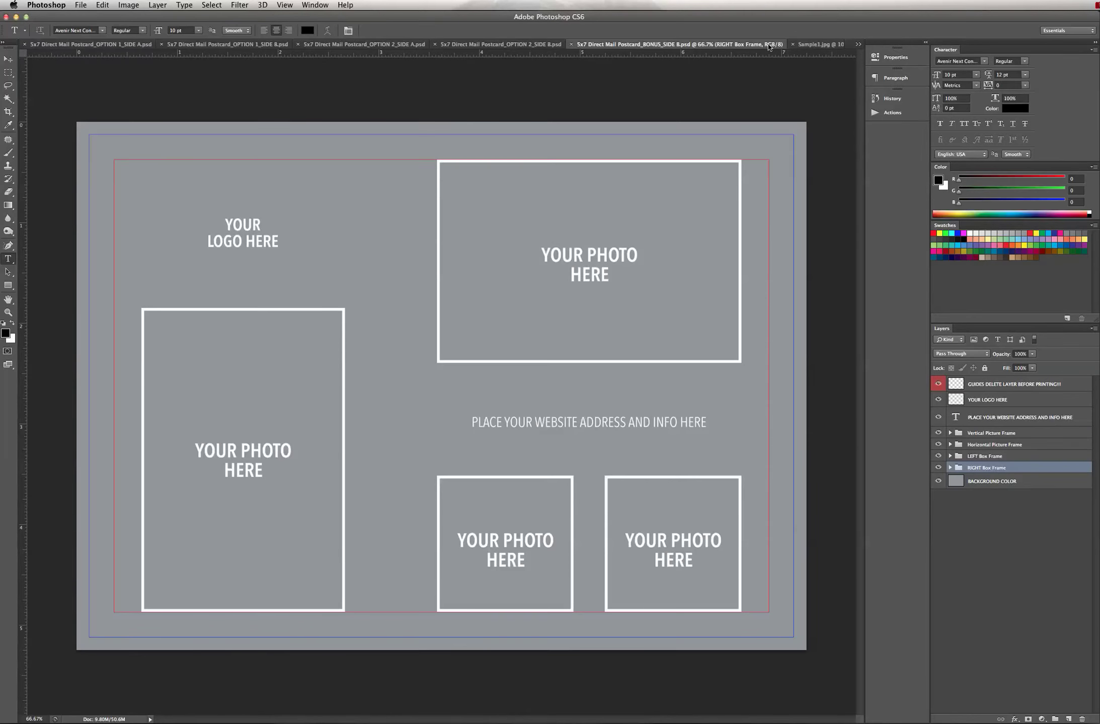
left_click(857, 44)
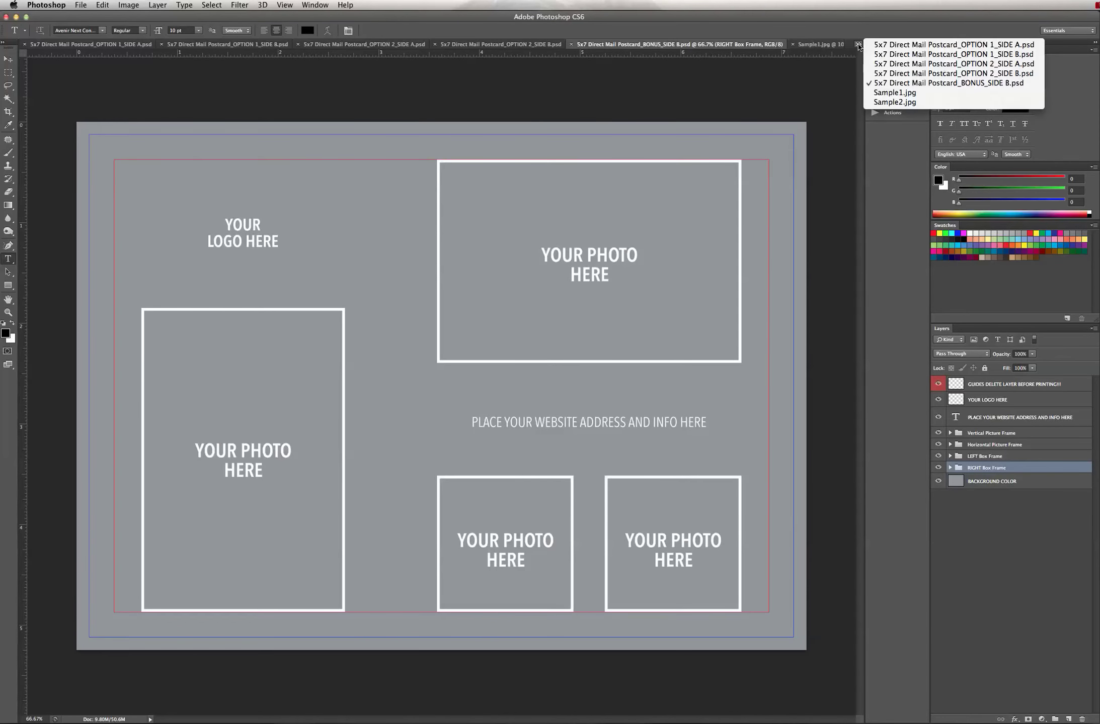
left_click(912, 94)
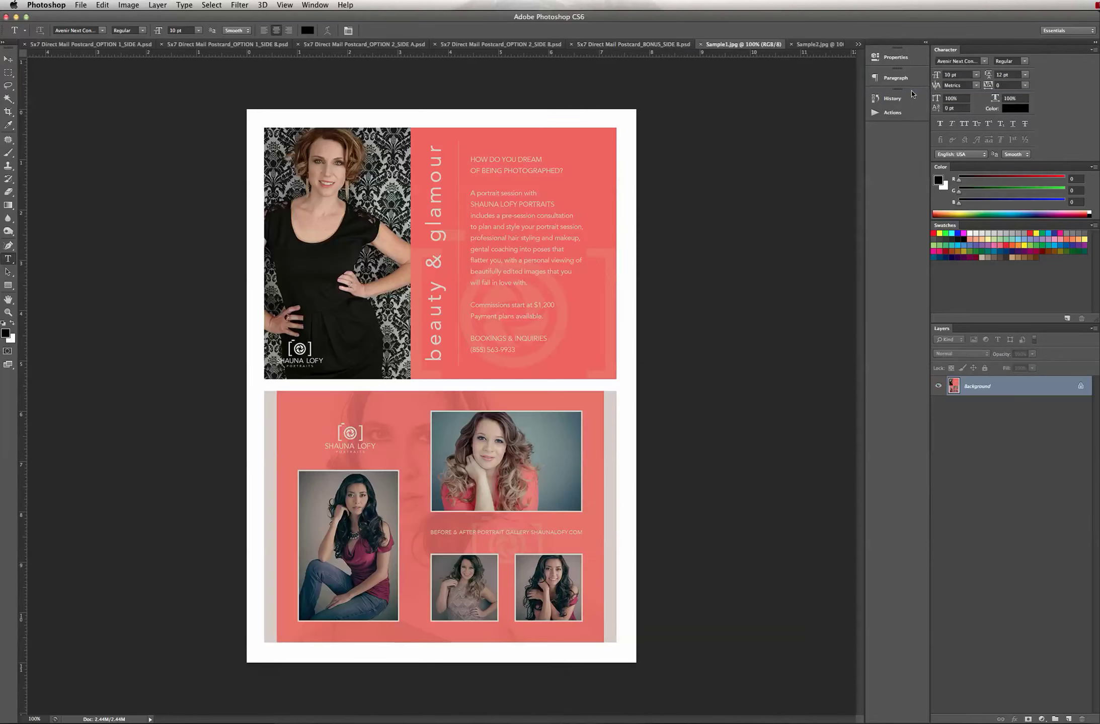
left_click(857, 44)
left_click(906, 101)
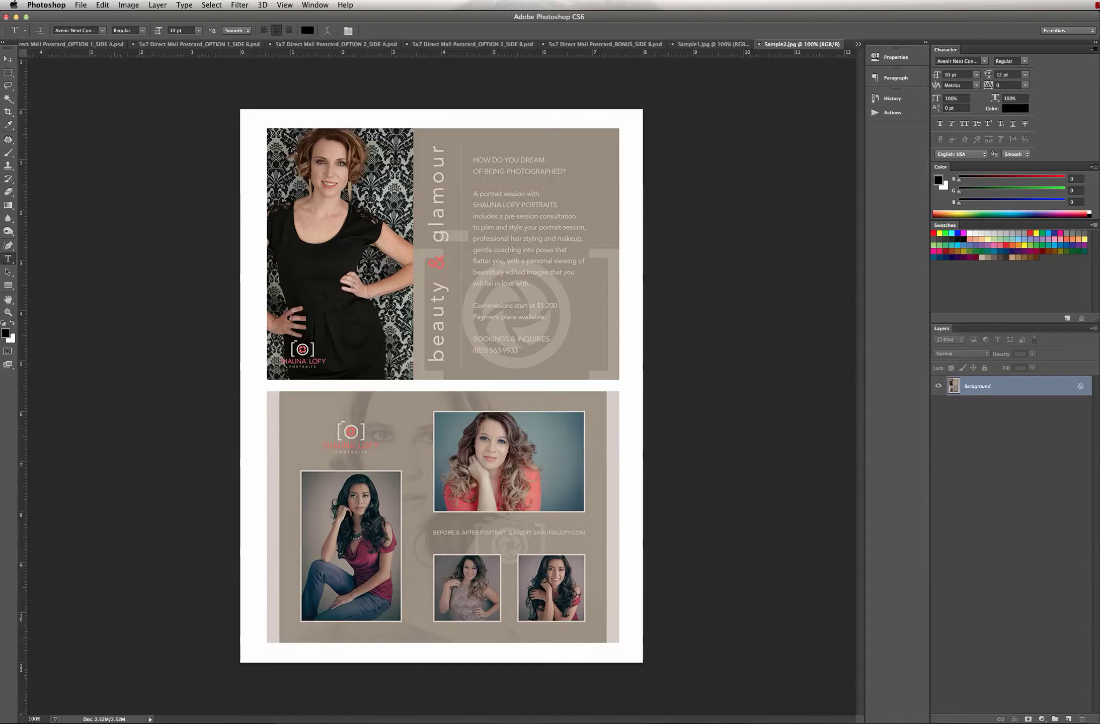
left_click(858, 44)
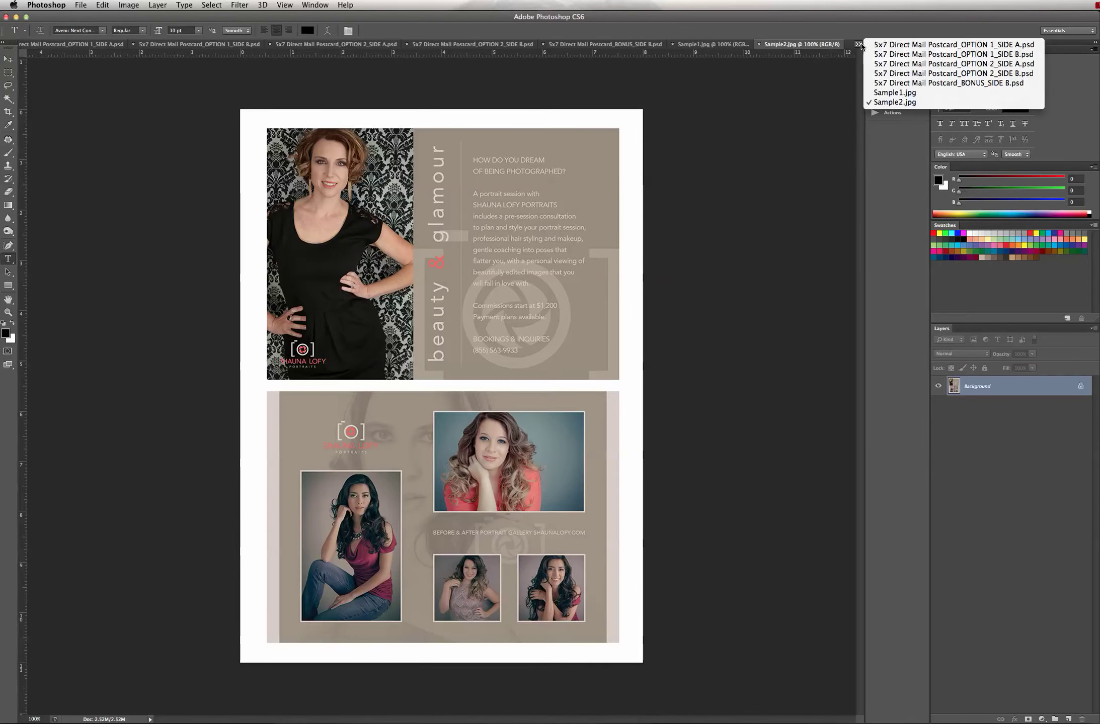
left_click(70, 46)
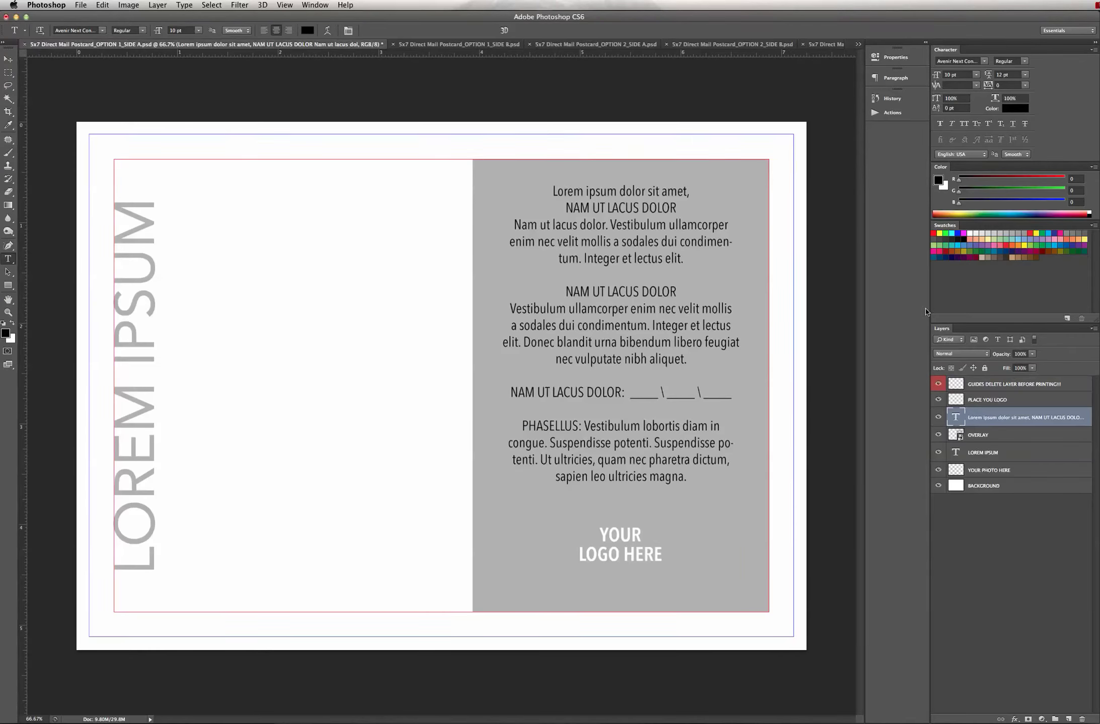
Step: Toggle the visibility of the GUIDES DELETE LAYER BEFORE PRINTING layer off and on to examine its guide lines
left_click(1014, 385)
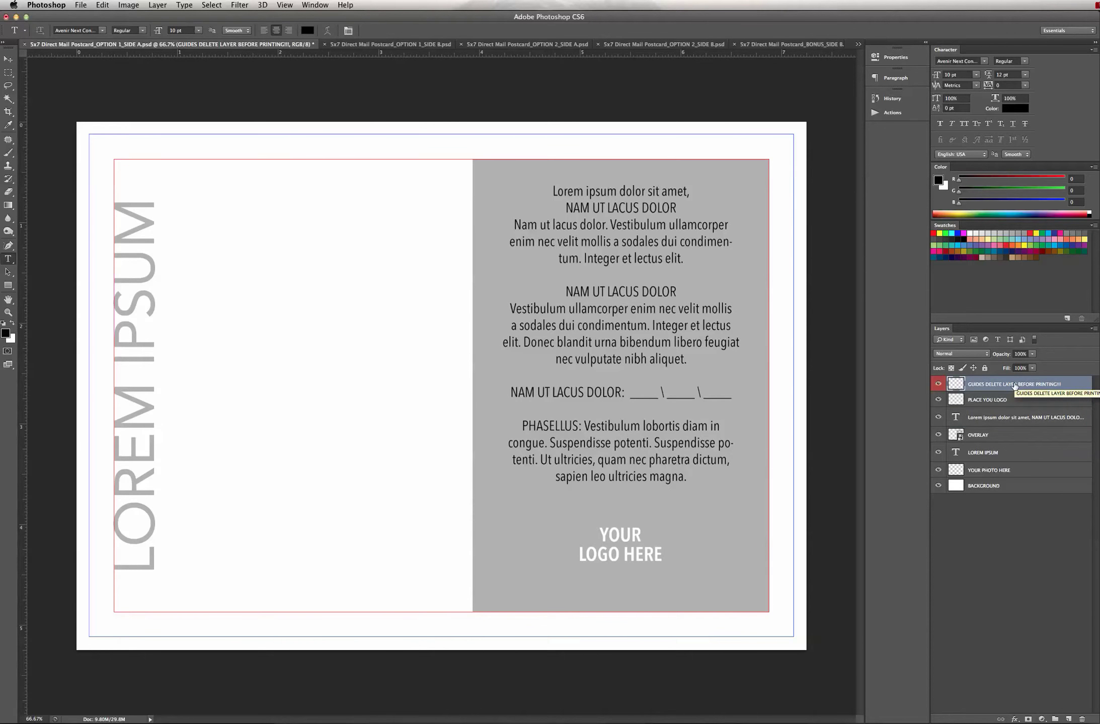
left_click(938, 384)
left_click(938, 385)
left_click(938, 385)
left_click(938, 385)
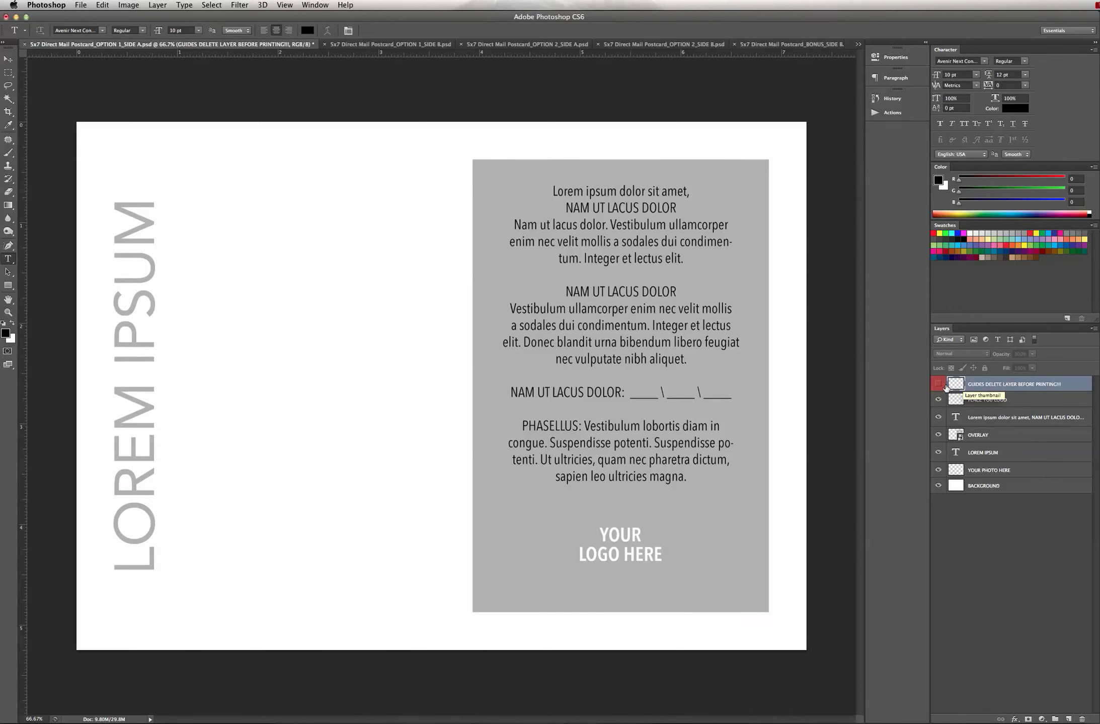
left_click(938, 385)
Step: Try deleting the guides layer from the OPTION 1_SIDE A template and undo the deletion
left_click_drag(1065, 387, 1082, 719)
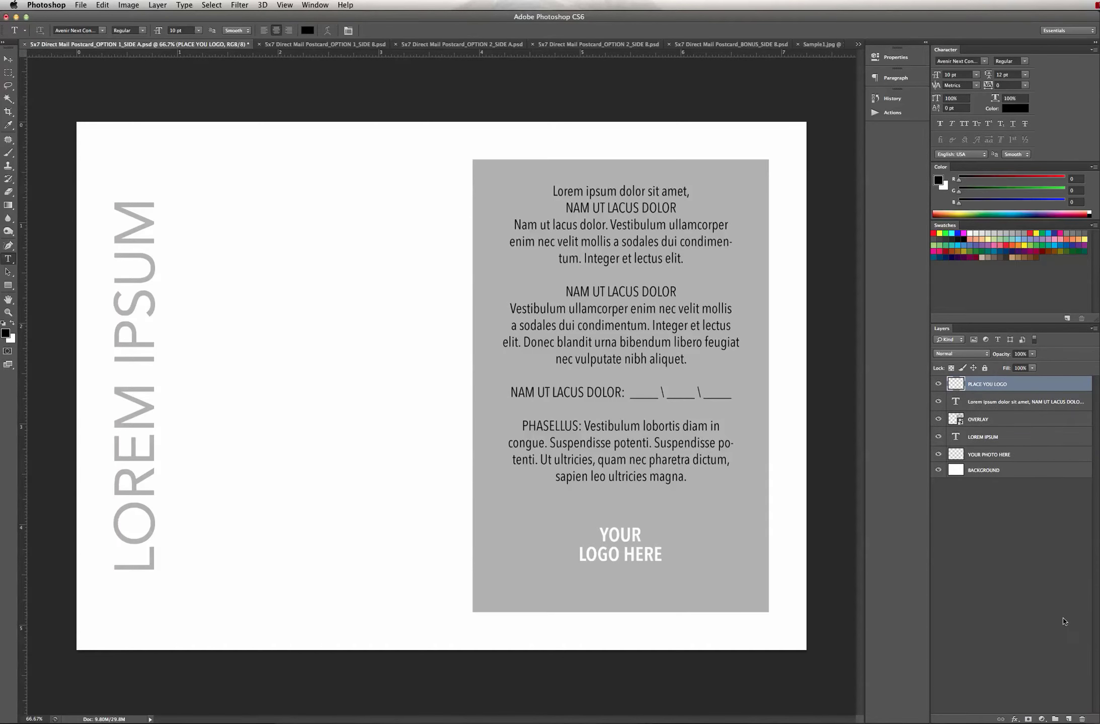
key("ctrl+z")
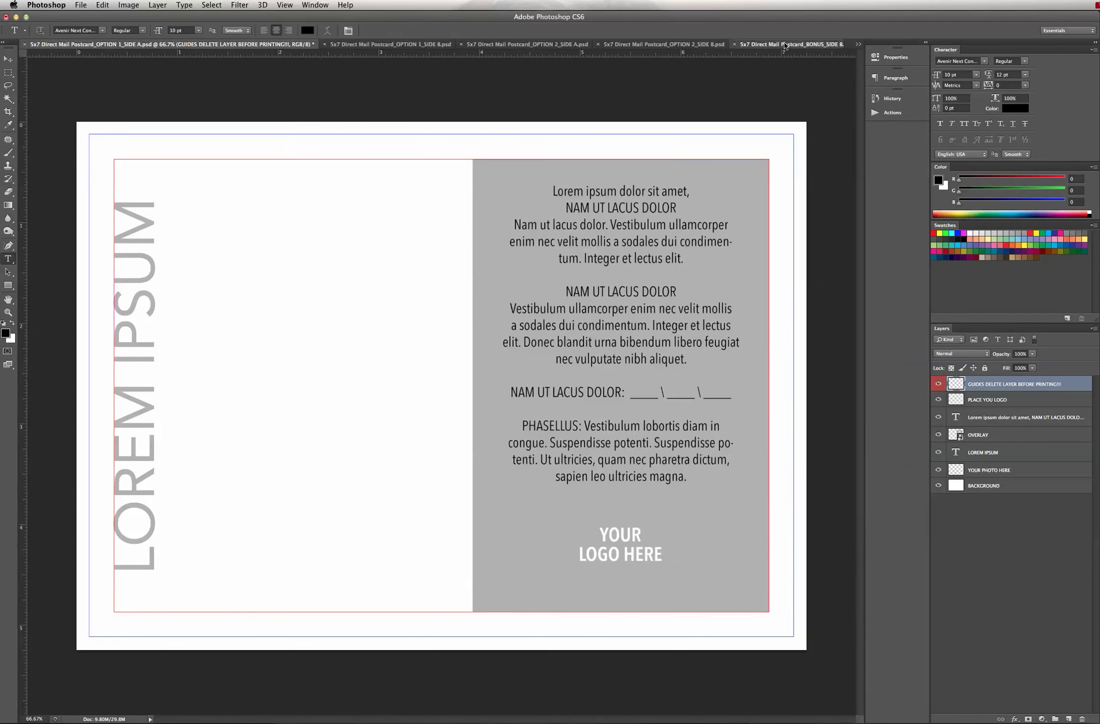
Step: View the BONUS_SIDE B template and the Sample1.jpg design as a reference for the photo layout
left_click(783, 44)
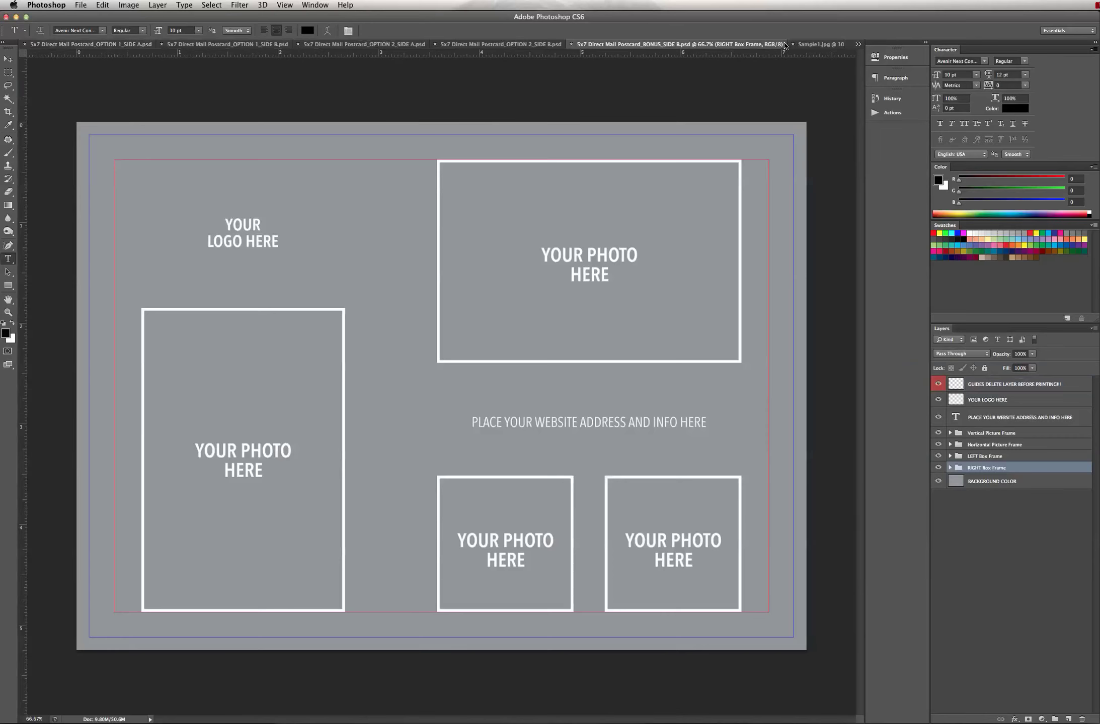
left_click(858, 44)
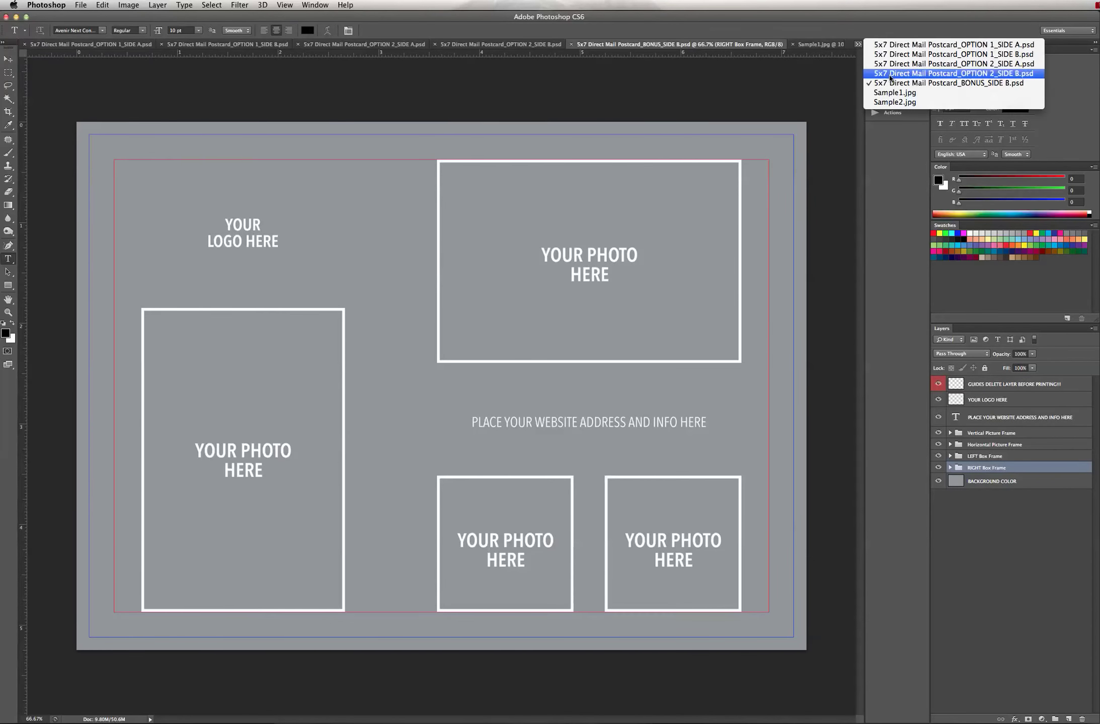
left_click(891, 96)
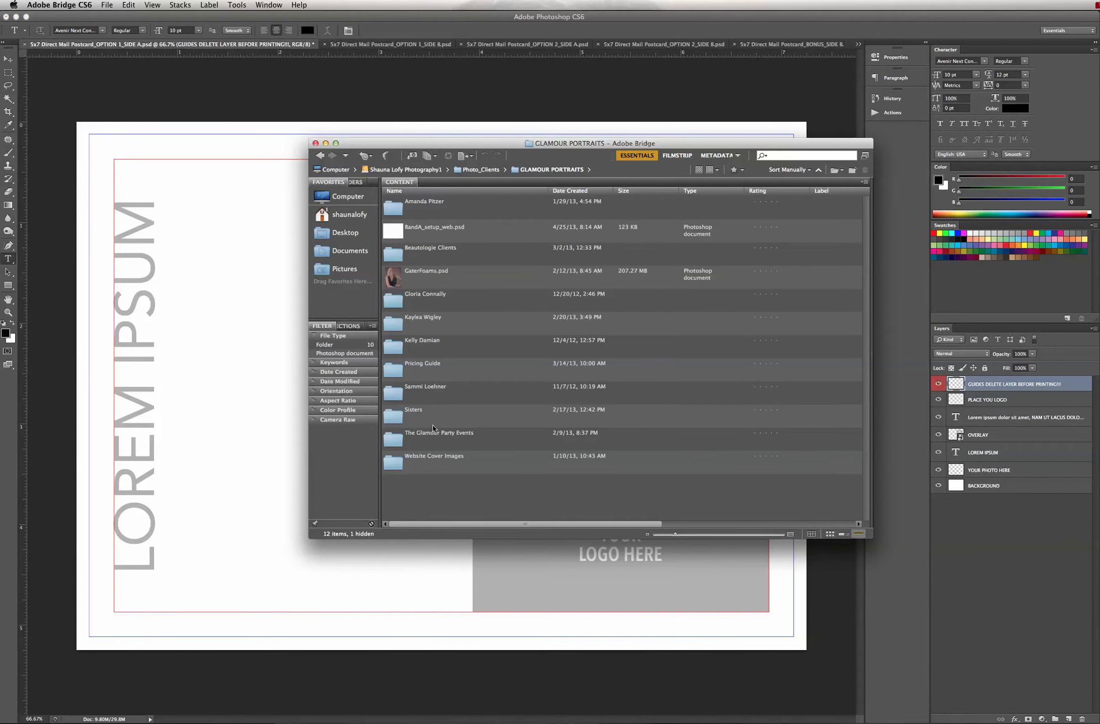
Step: Open the IMG_4783_pp.jpg portrait of the woman in the black dress from her client folder in Adobe Bridge
double_click(420, 344)
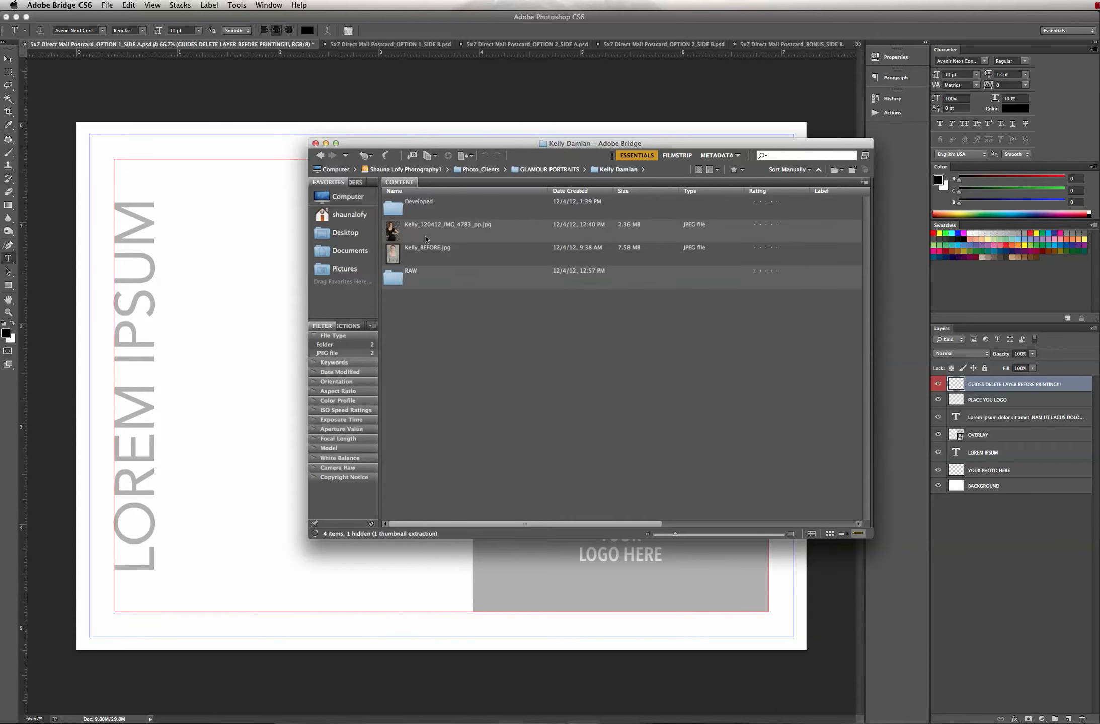
left_click(422, 232)
double_click(423, 232)
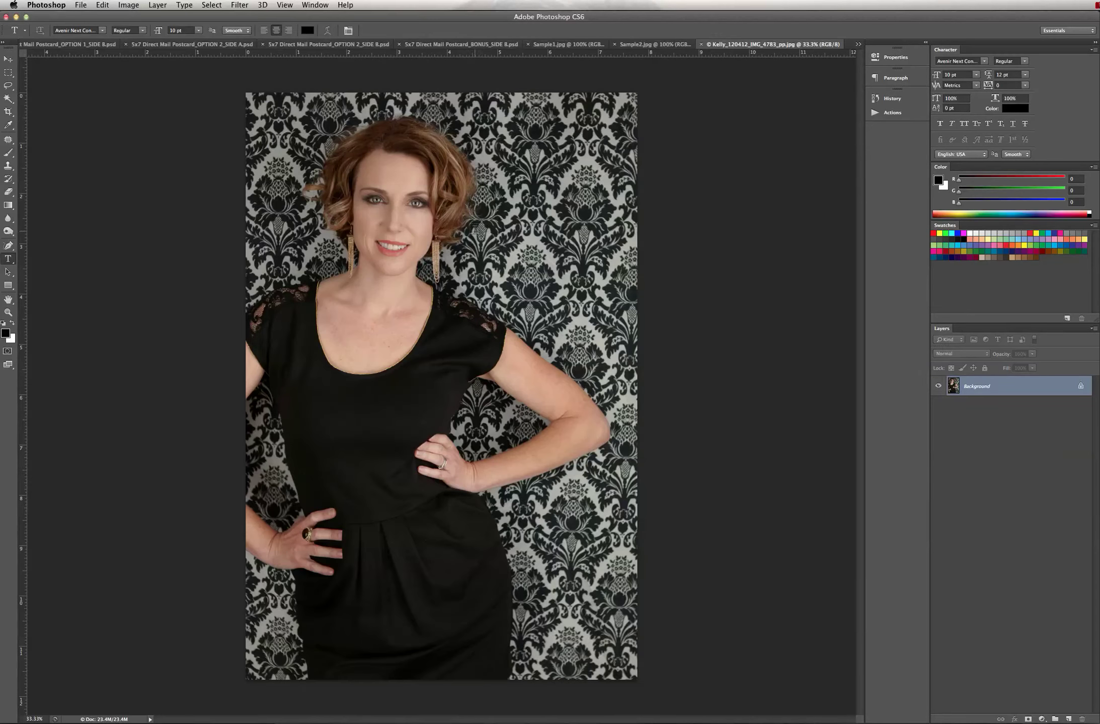
Step: Return to Adobe Bridge and open the horizontal IMG_5981.jpg portrait from the second client's Lightroom folder in Photoshop
mouse_move(677, 714)
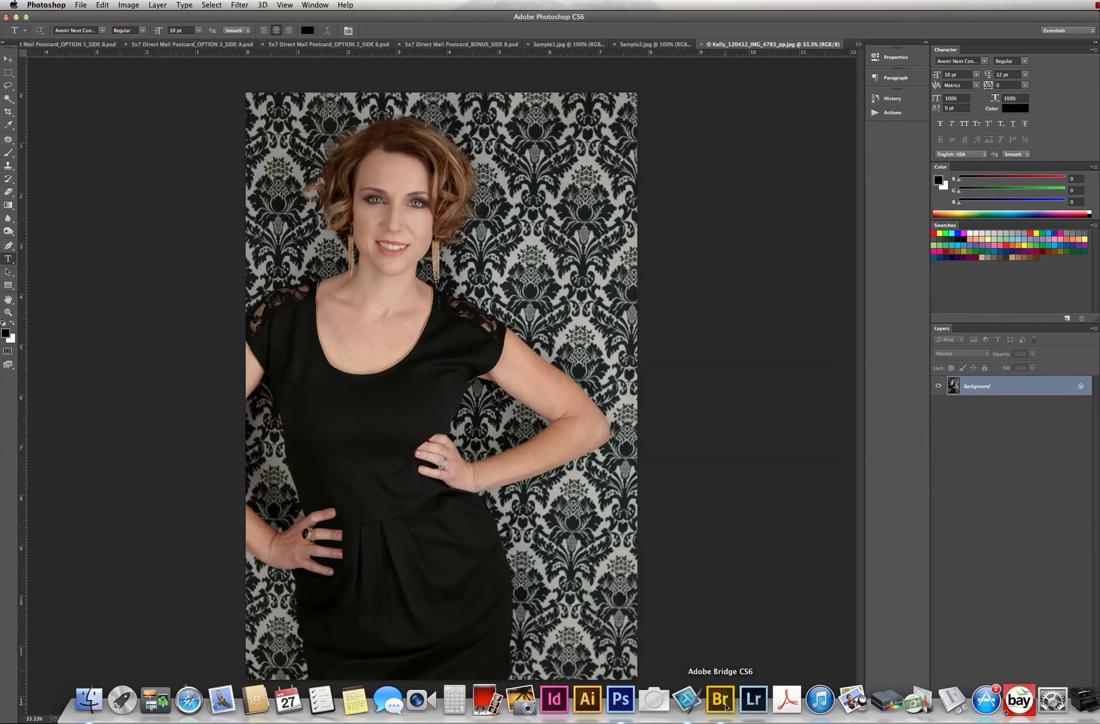
left_click(720, 700)
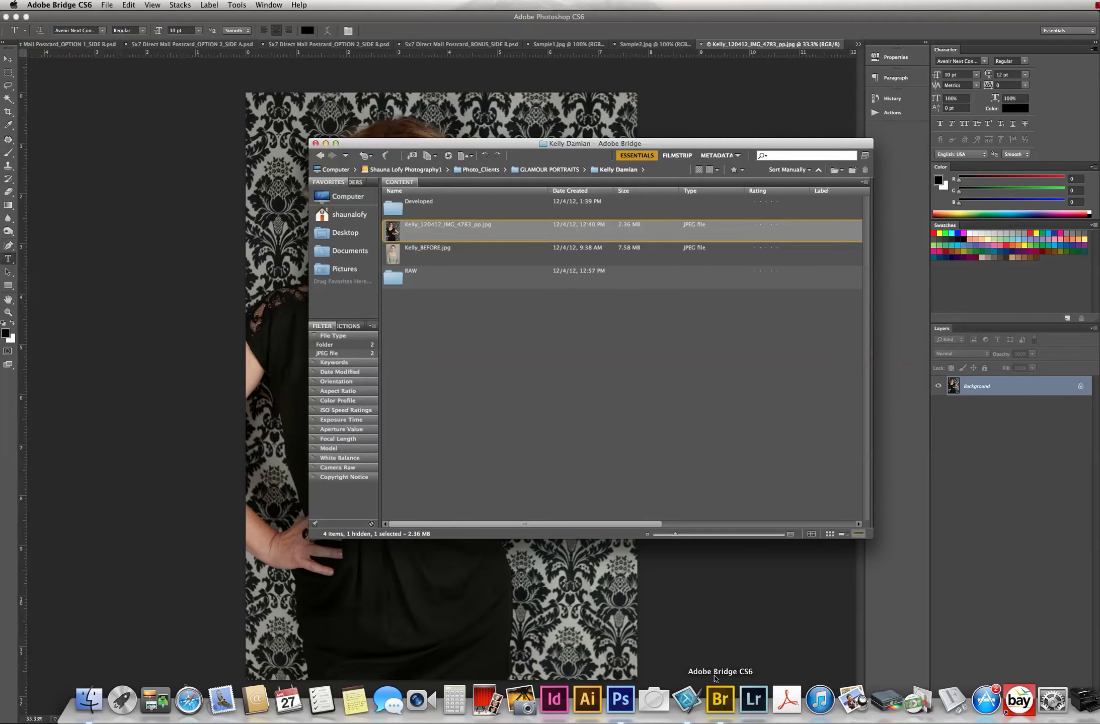
left_click(320, 155)
double_click(442, 322)
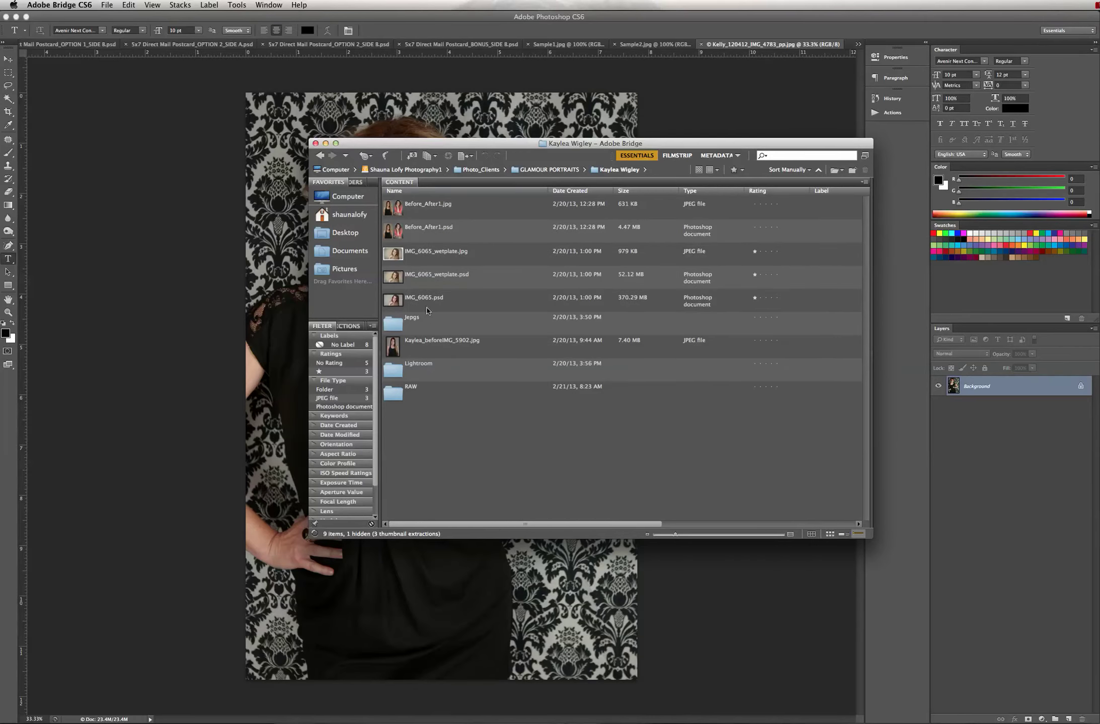
left_click(435, 257)
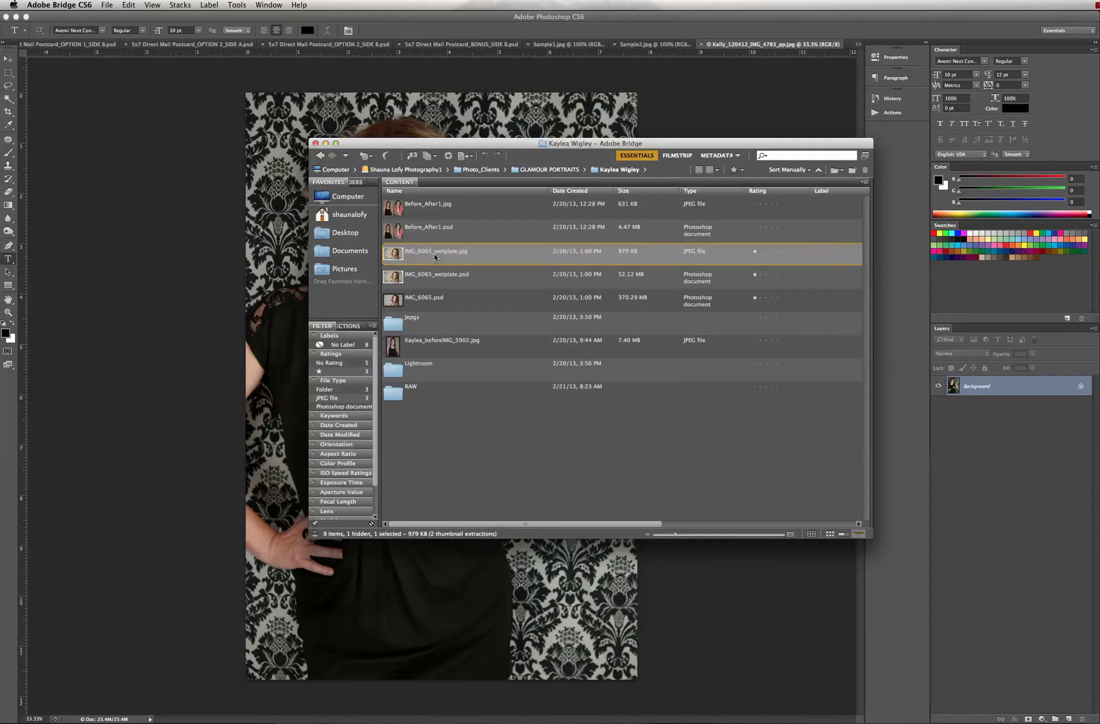
double_click(395, 368)
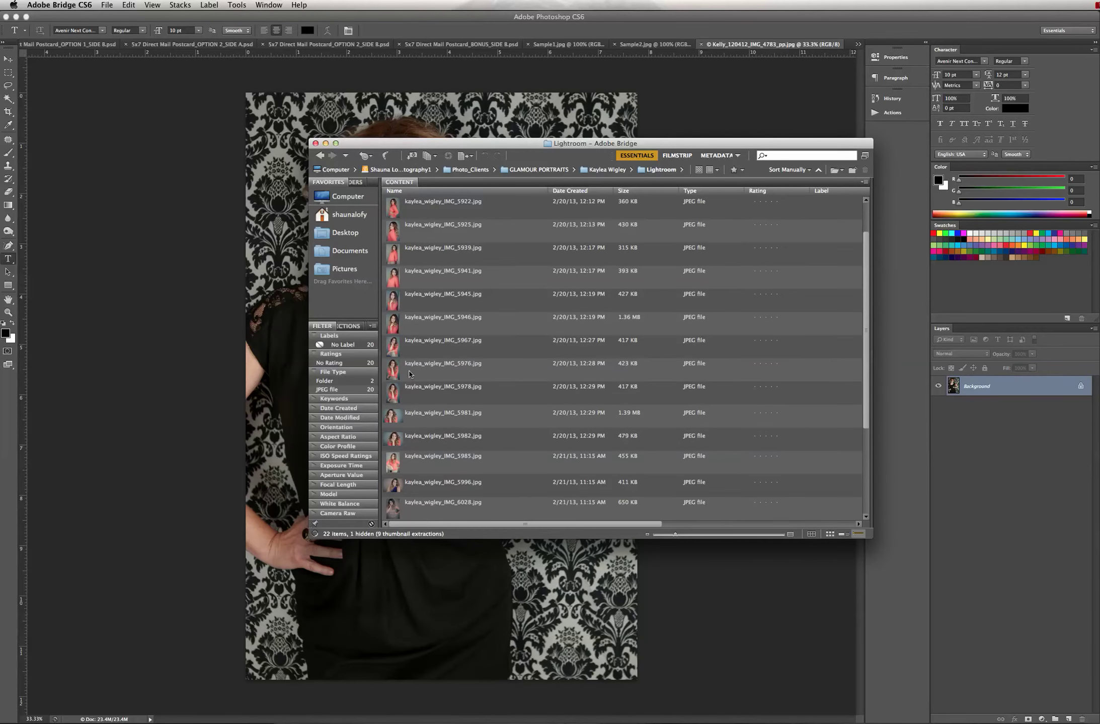
left_click(421, 416)
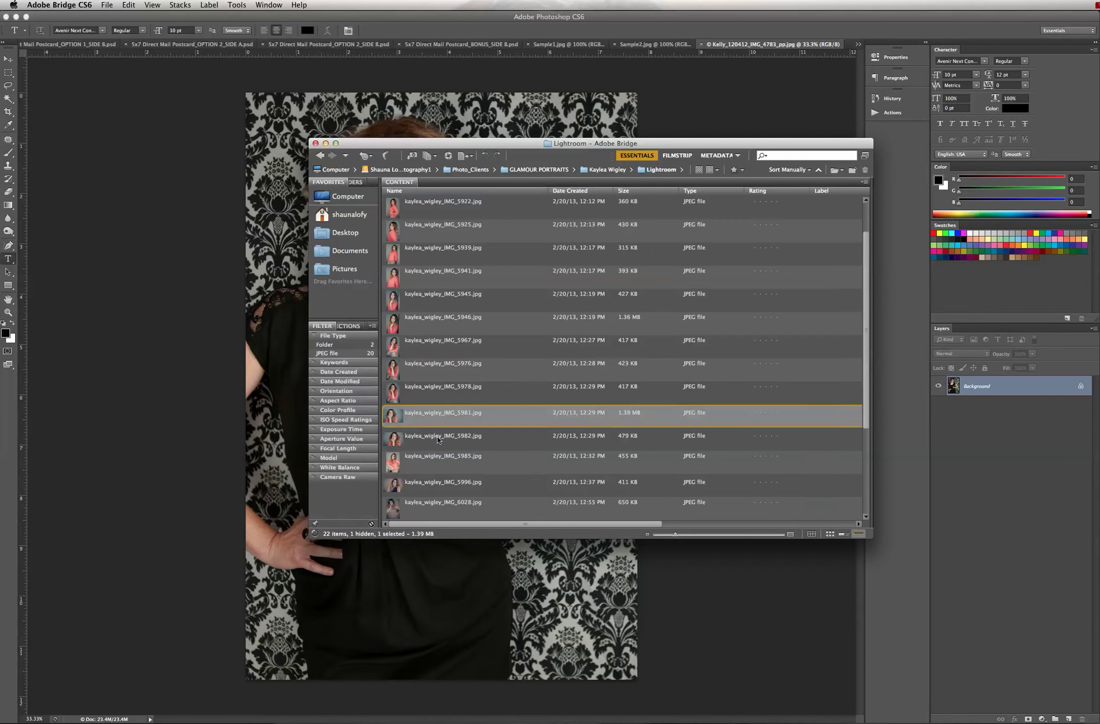
left_click_drag(438, 417, 618, 701)
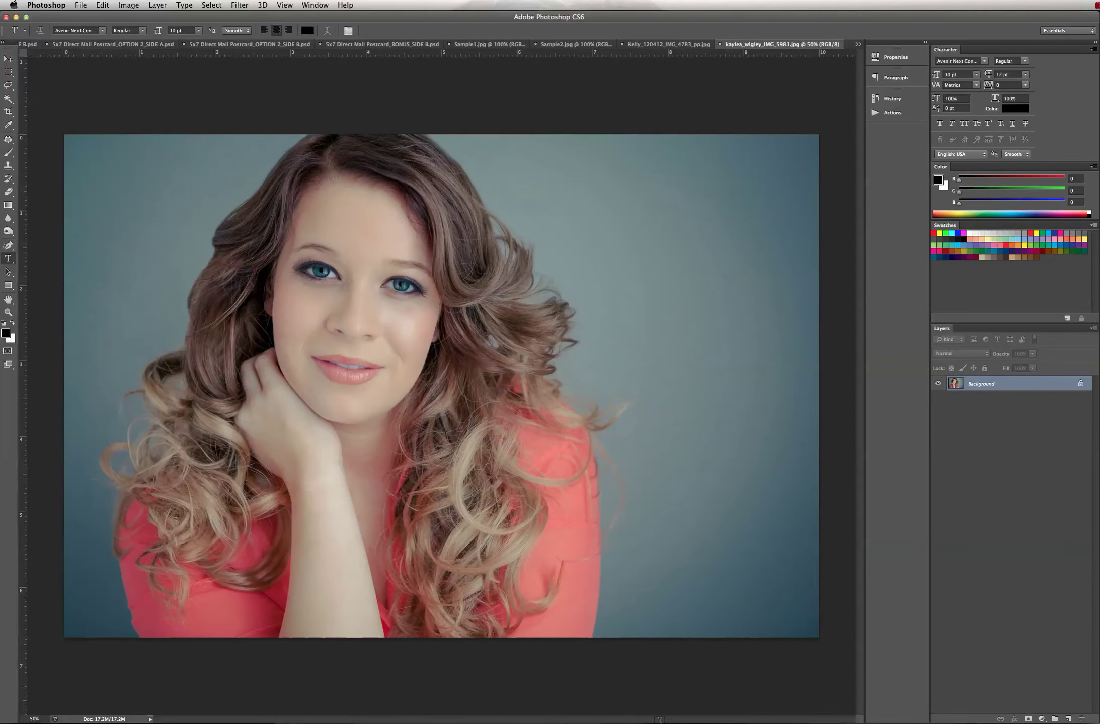
Step: Switch to Adobe Bridge and browse to the client folder inside Beautologie Clients
left_click(724, 706)
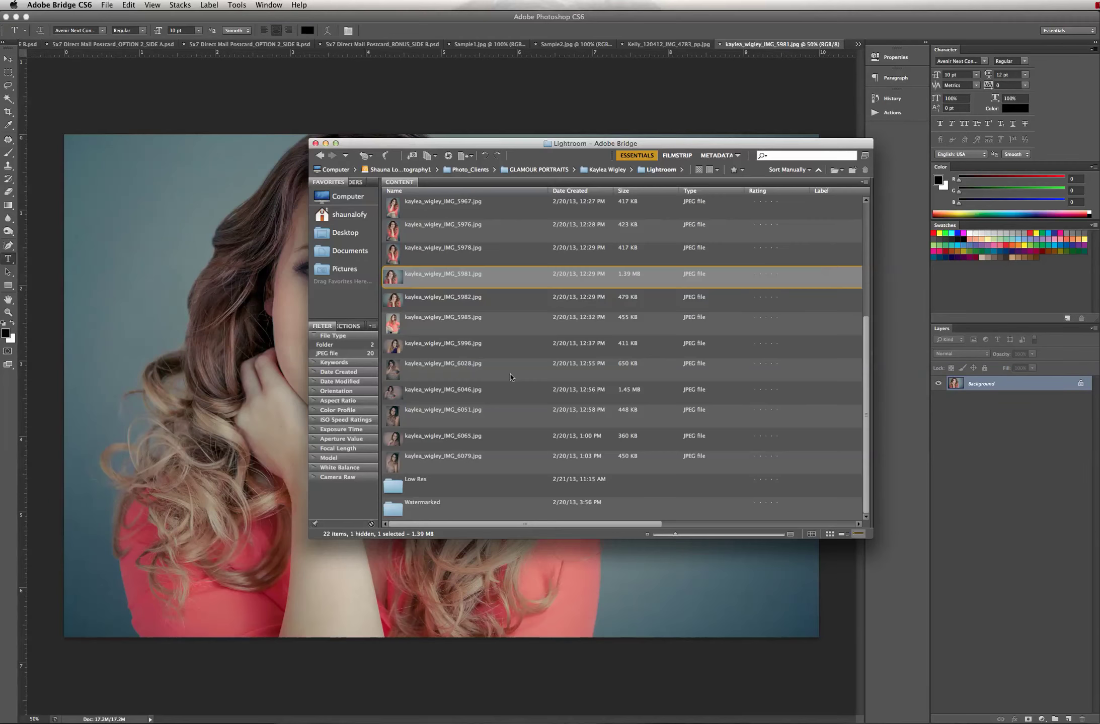
left_click(319, 156)
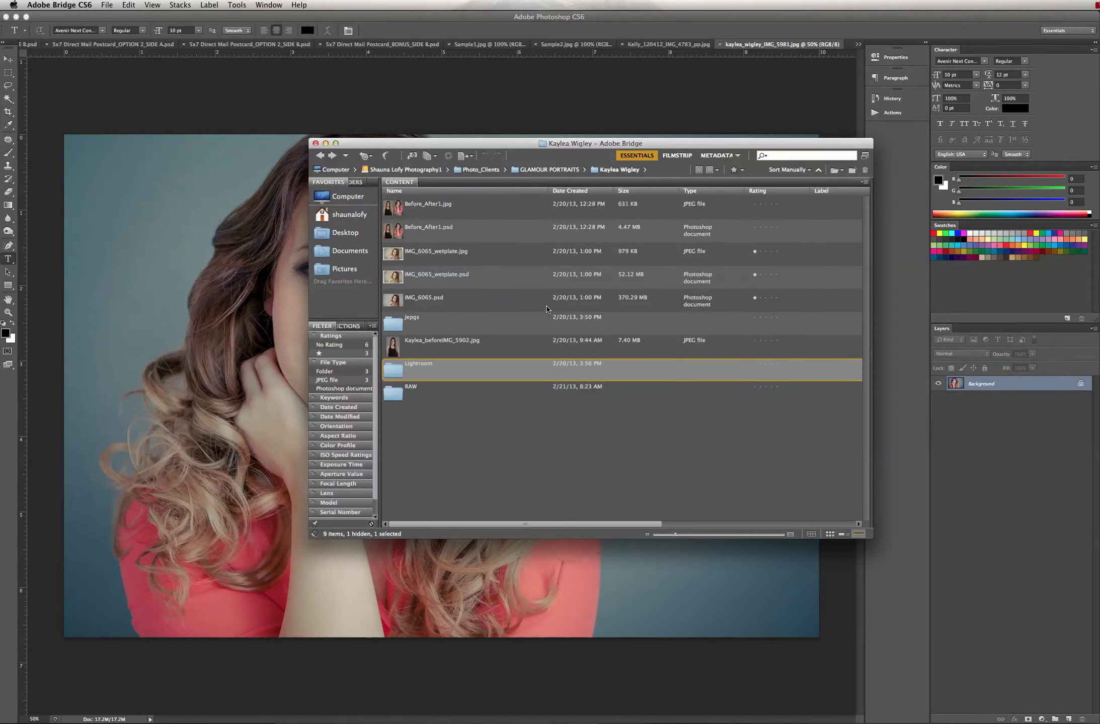
left_click(322, 158)
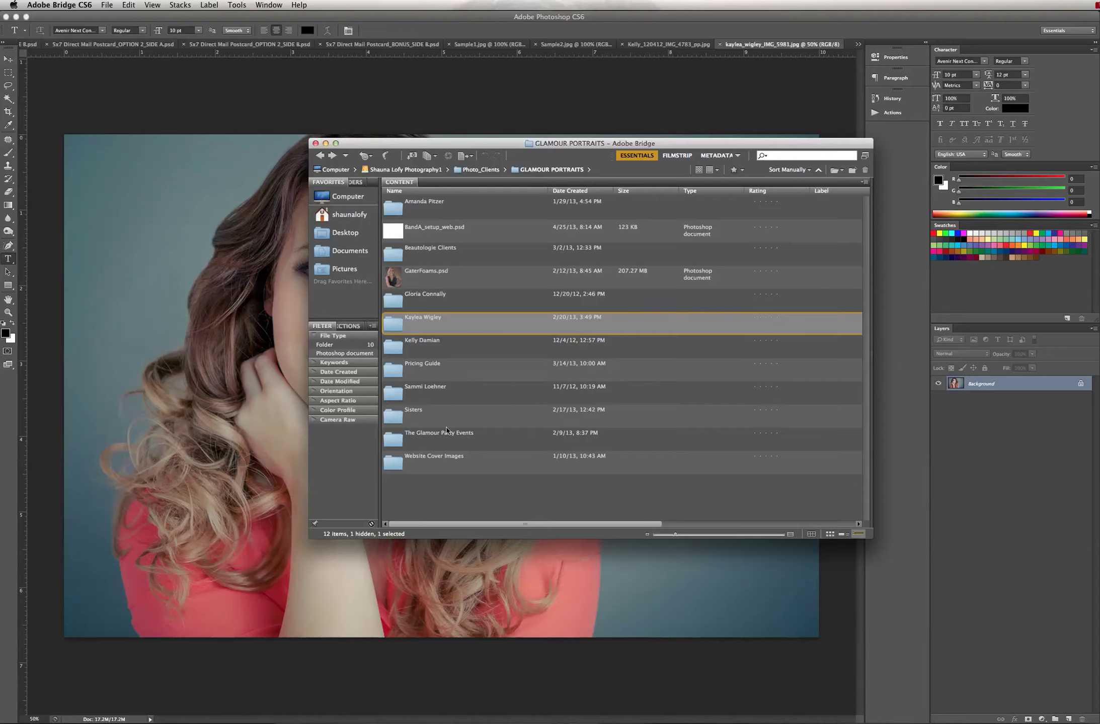
double_click(443, 249)
double_click(418, 205)
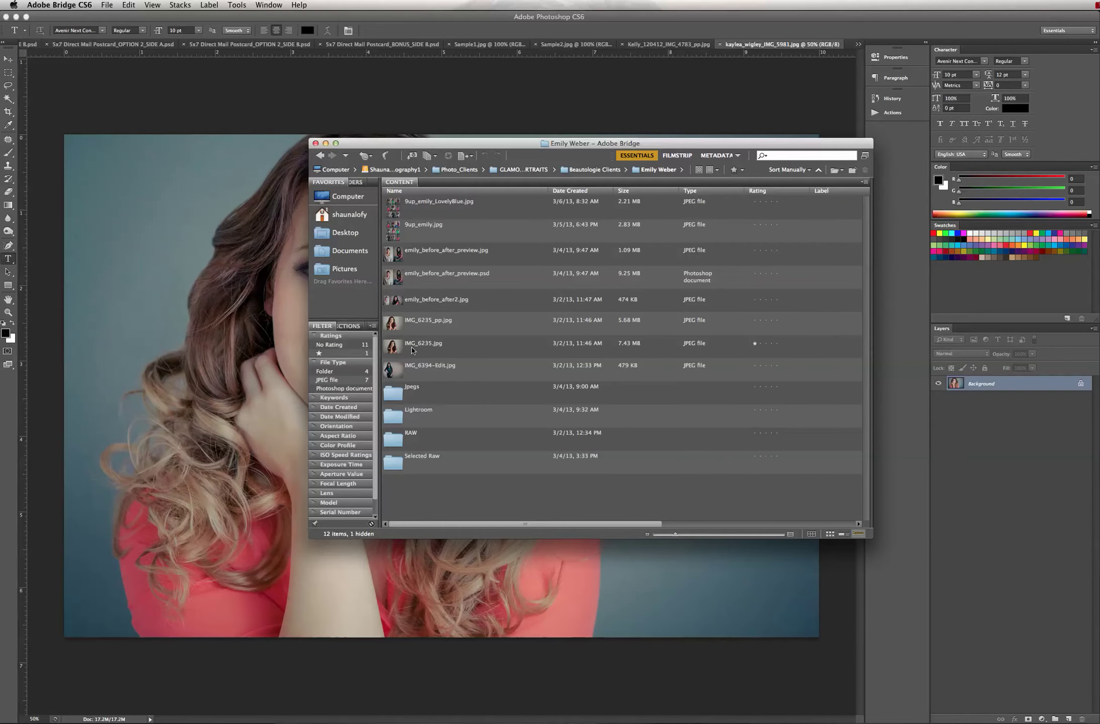
Step: Open the IMG_6235.jpg portrait from this client folder in Photoshop and close it again
left_click(442, 348)
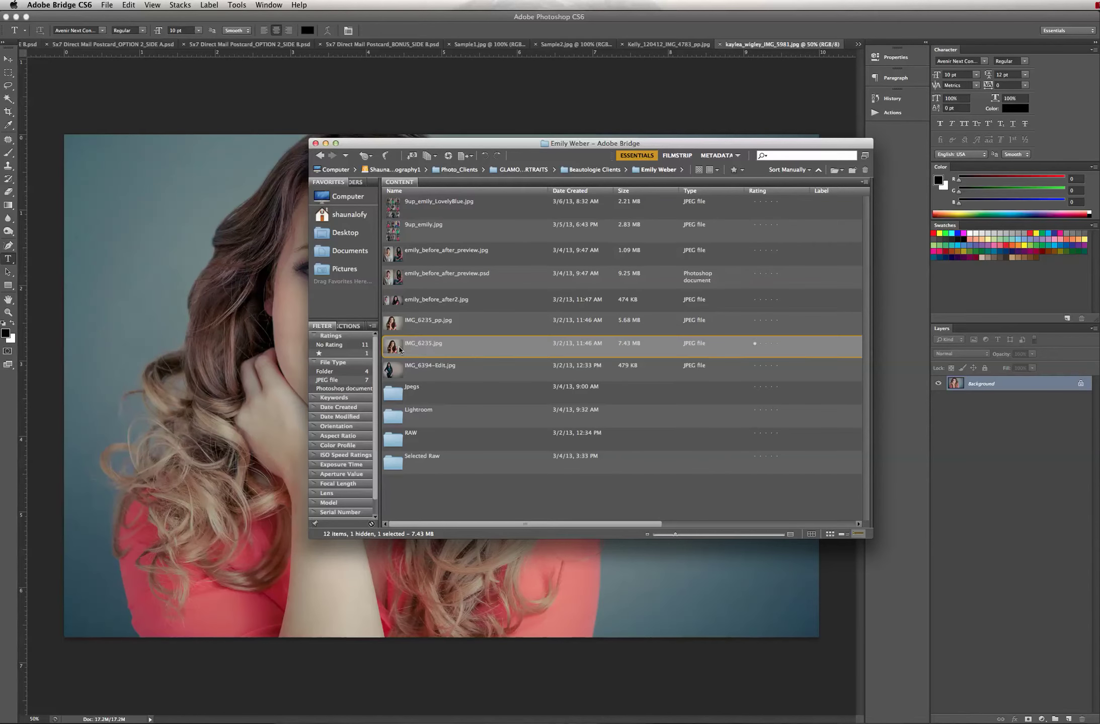
left_click(622, 700)
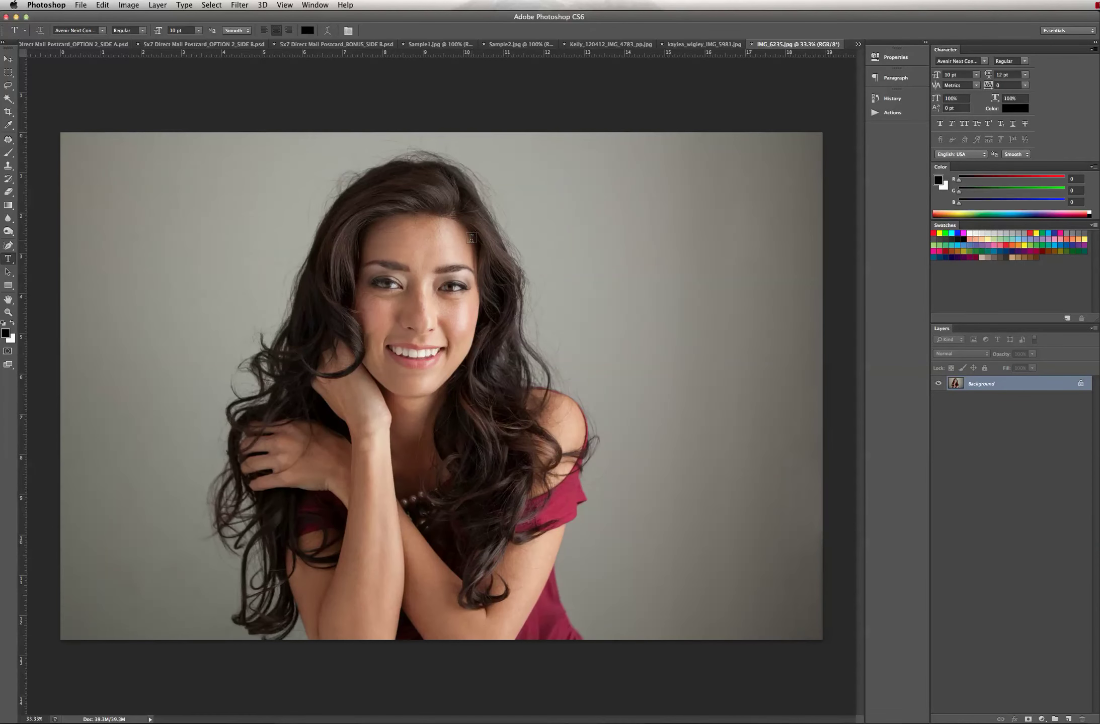
key("super+w")
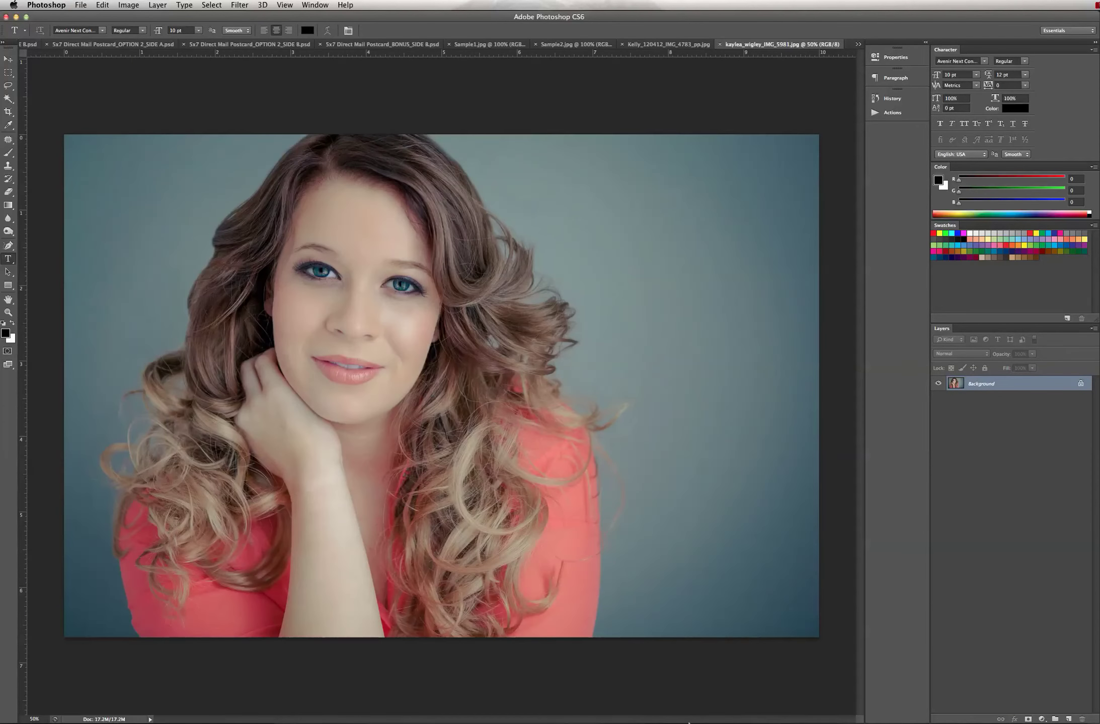
Step: Return to Adobe Bridge and open the IMG_6235_pp.jpg portrait from the same client folder in Photoshop
mouse_move(686, 701)
left_click(719, 699)
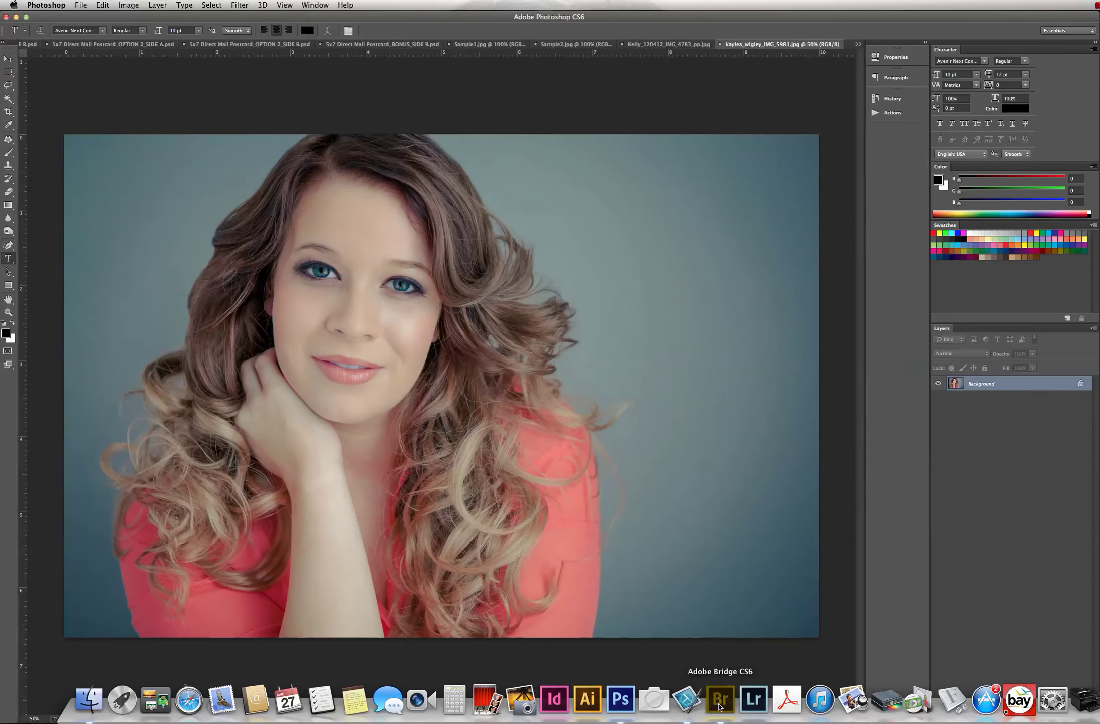
left_click(418, 328)
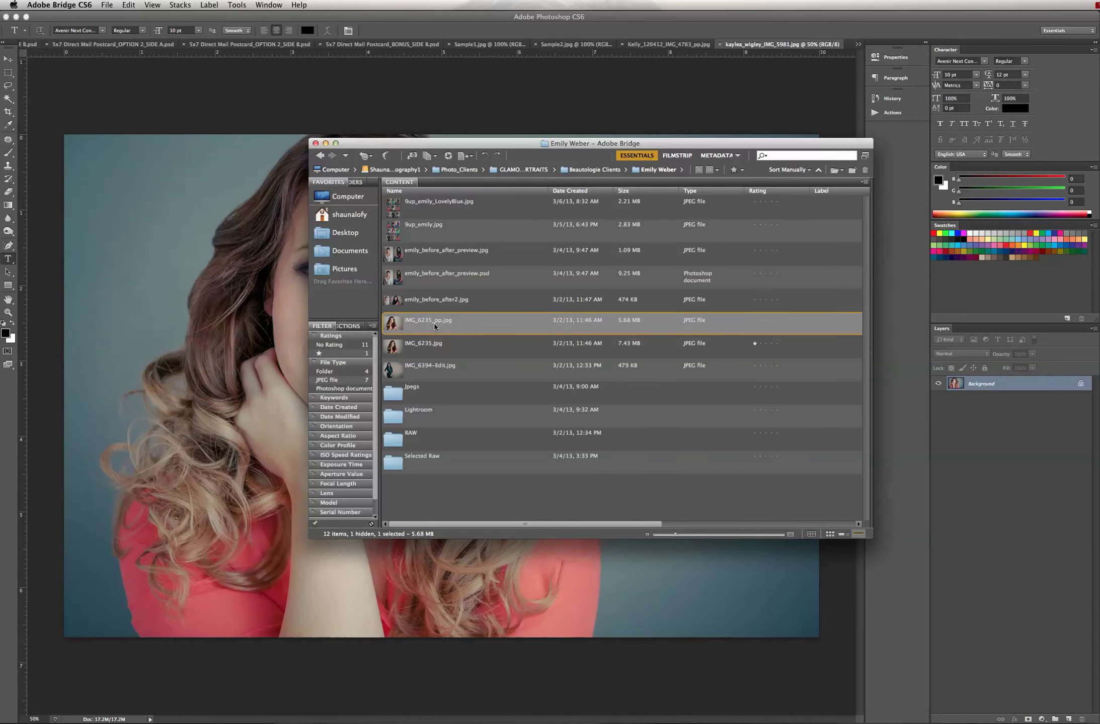
left_click(471, 327)
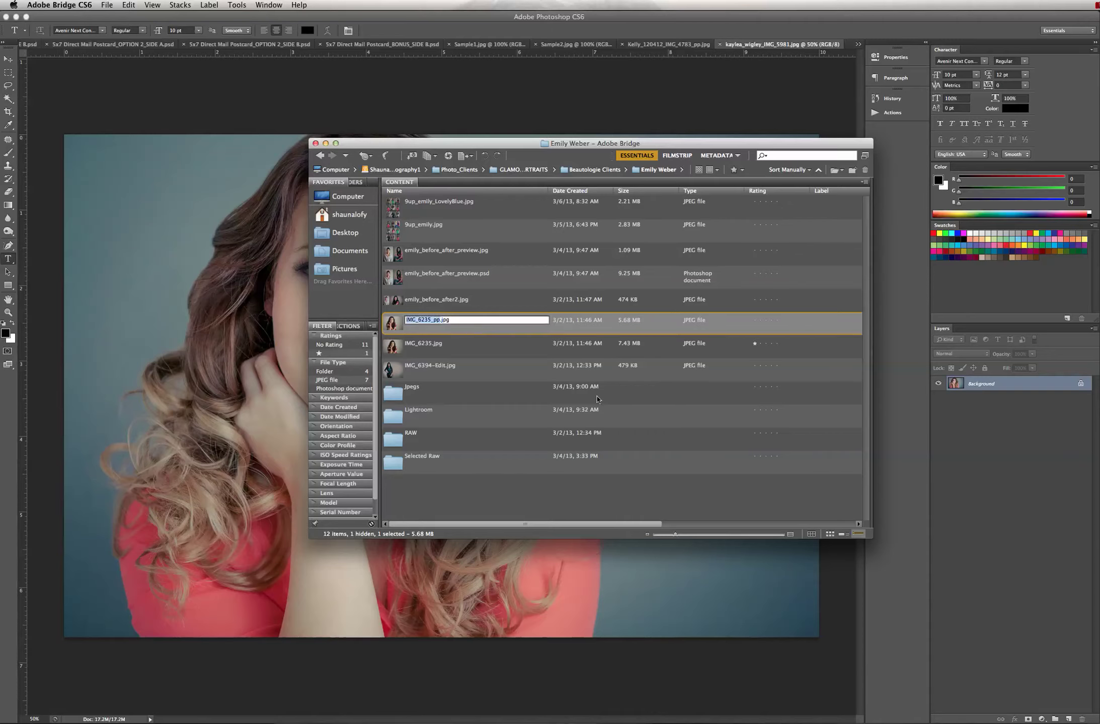
key("Return")
mouse_move(704, 722)
left_click(624, 707)
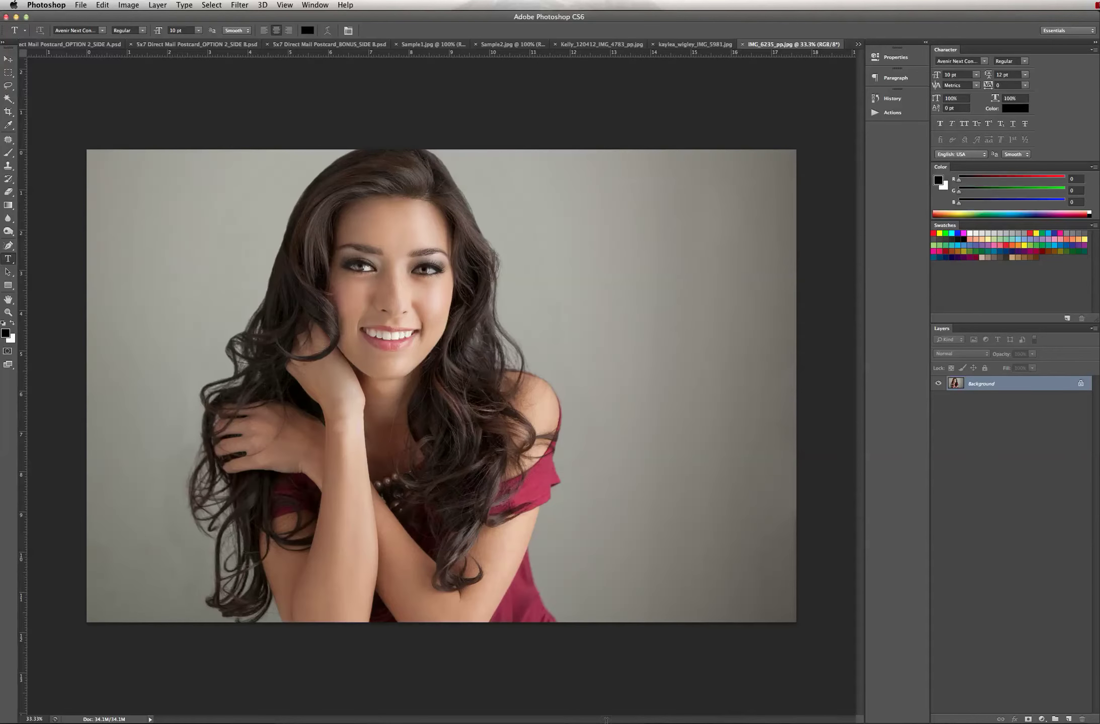
Step: Return to Adobe Bridge and open the IMG_6046.jpg portrait from the second client's Lightroom folder in Photoshop
left_click(709, 705)
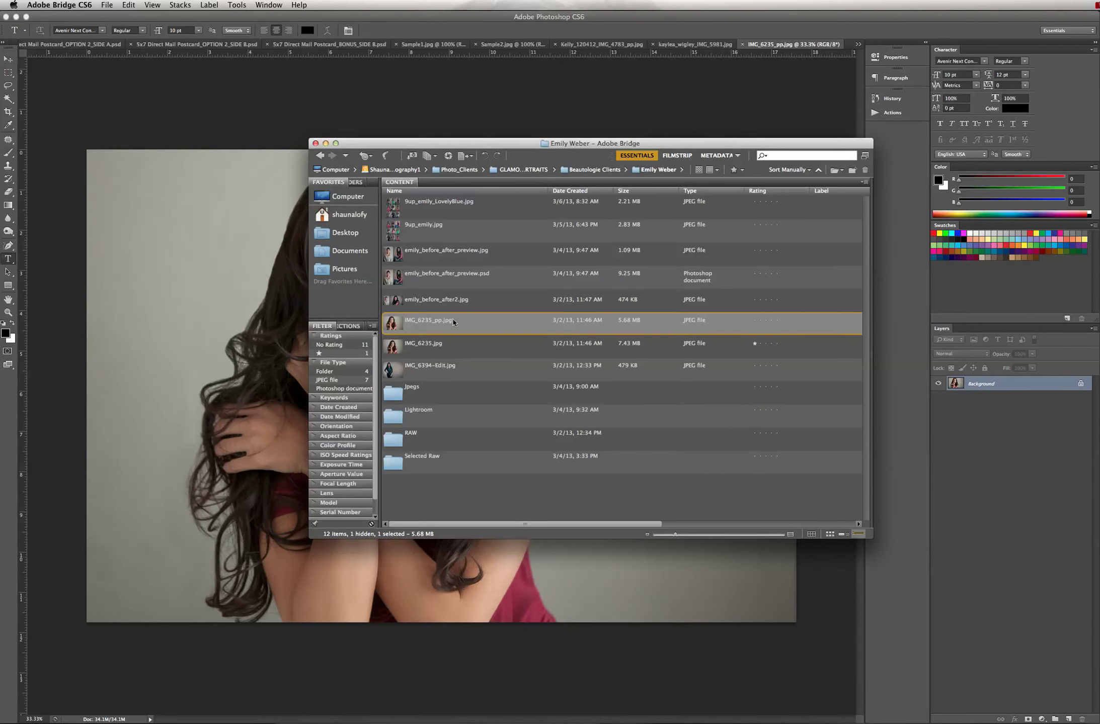
left_click(320, 156)
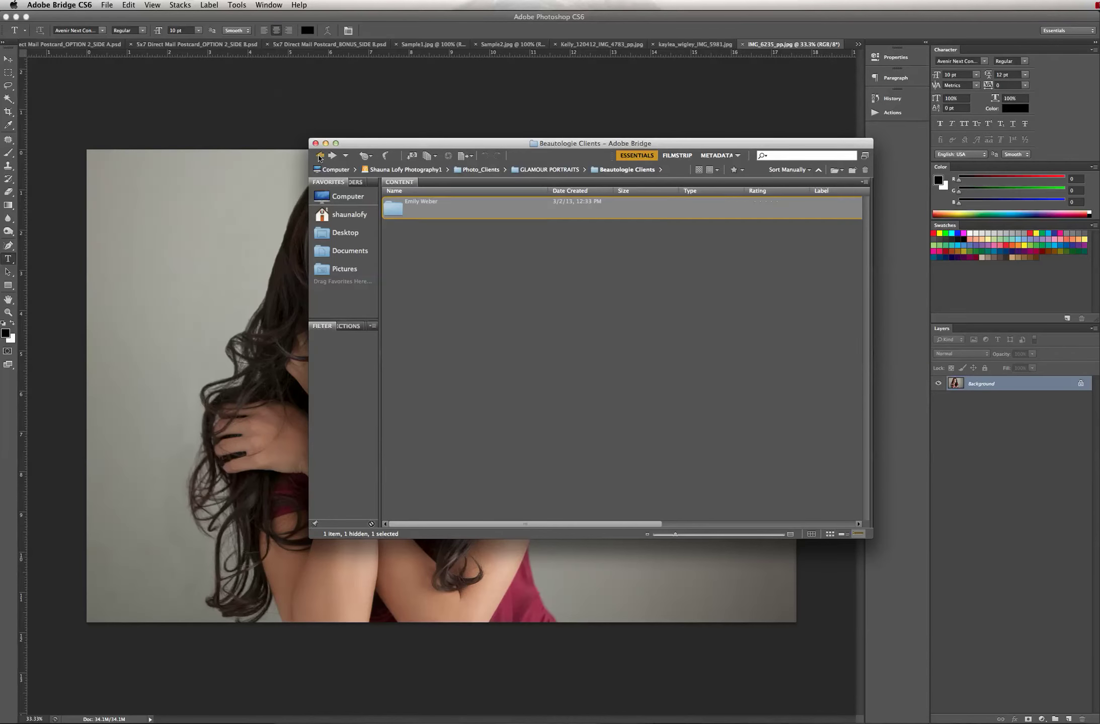
left_click(320, 156)
double_click(423, 325)
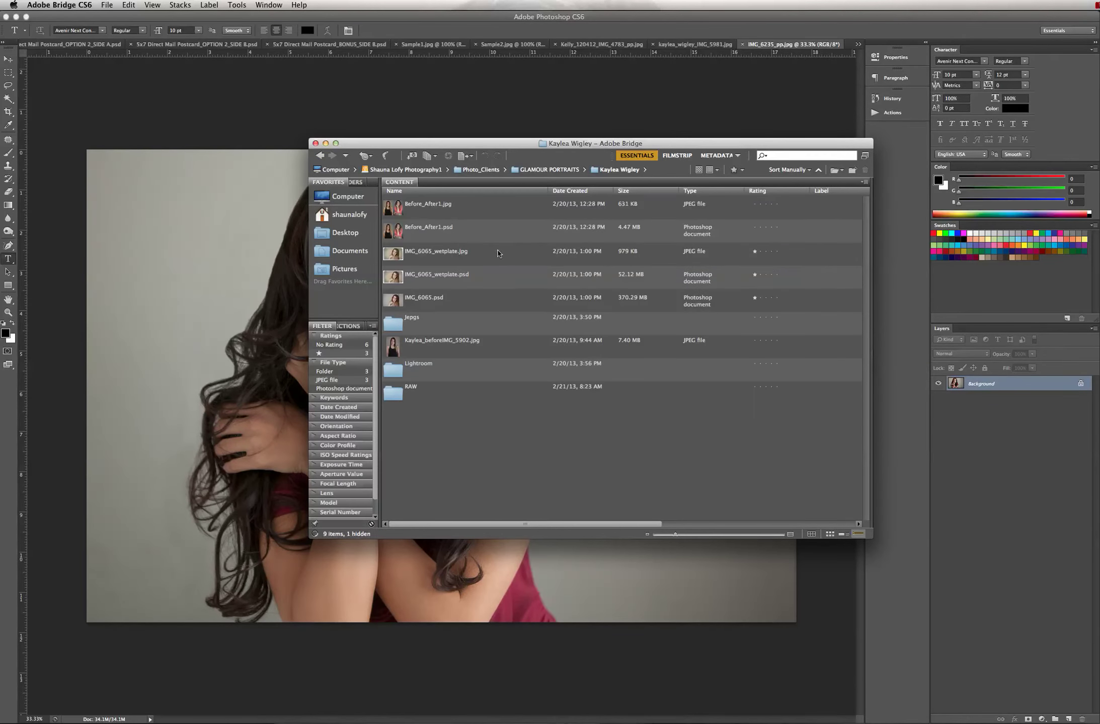
double_click(415, 371)
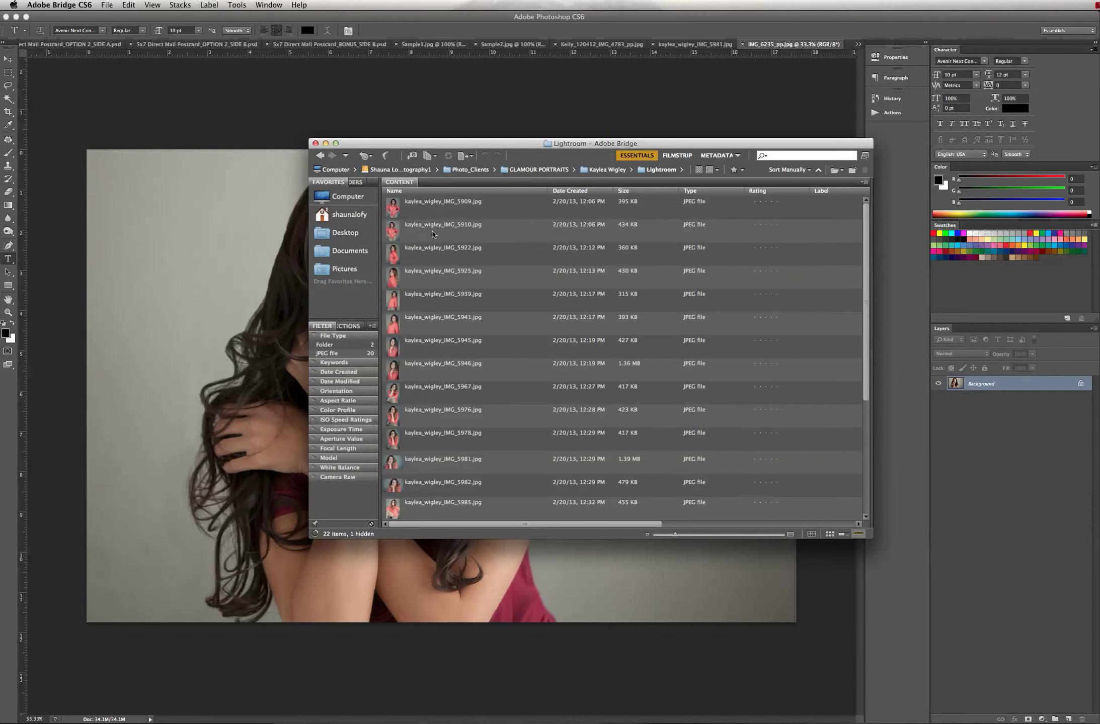
scroll(442, 341, "down", 2)
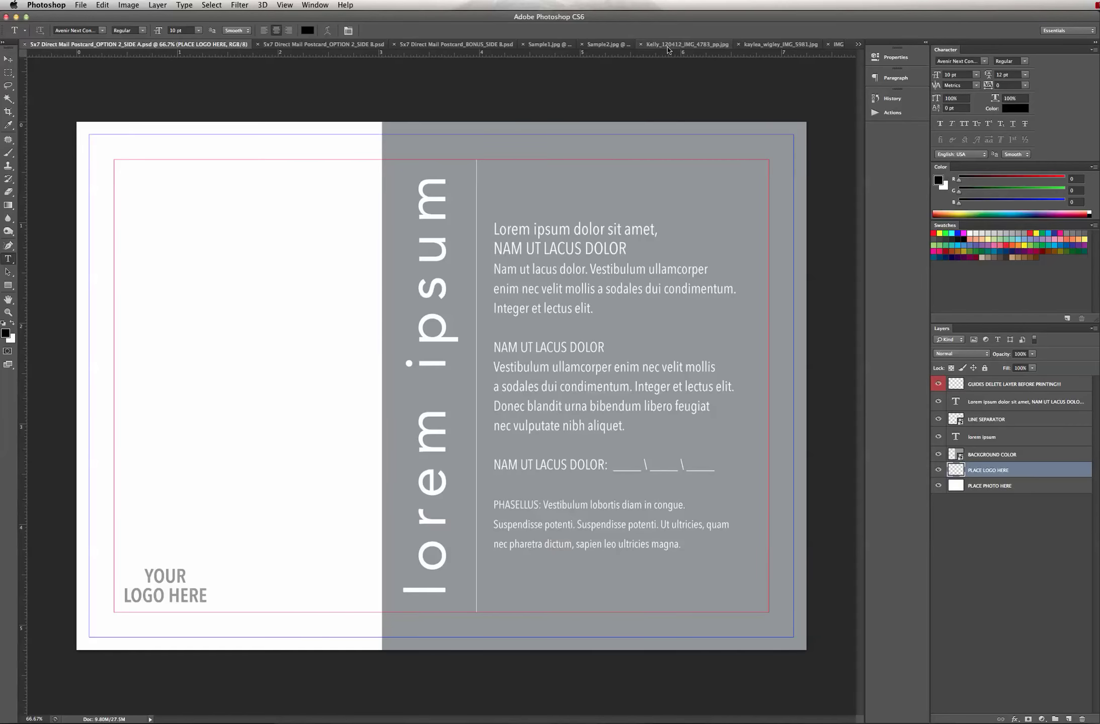
Step: Select the entire IMG_4783_pp.jpg portrait of the woman in the black dress and copy it
left_click(666, 49)
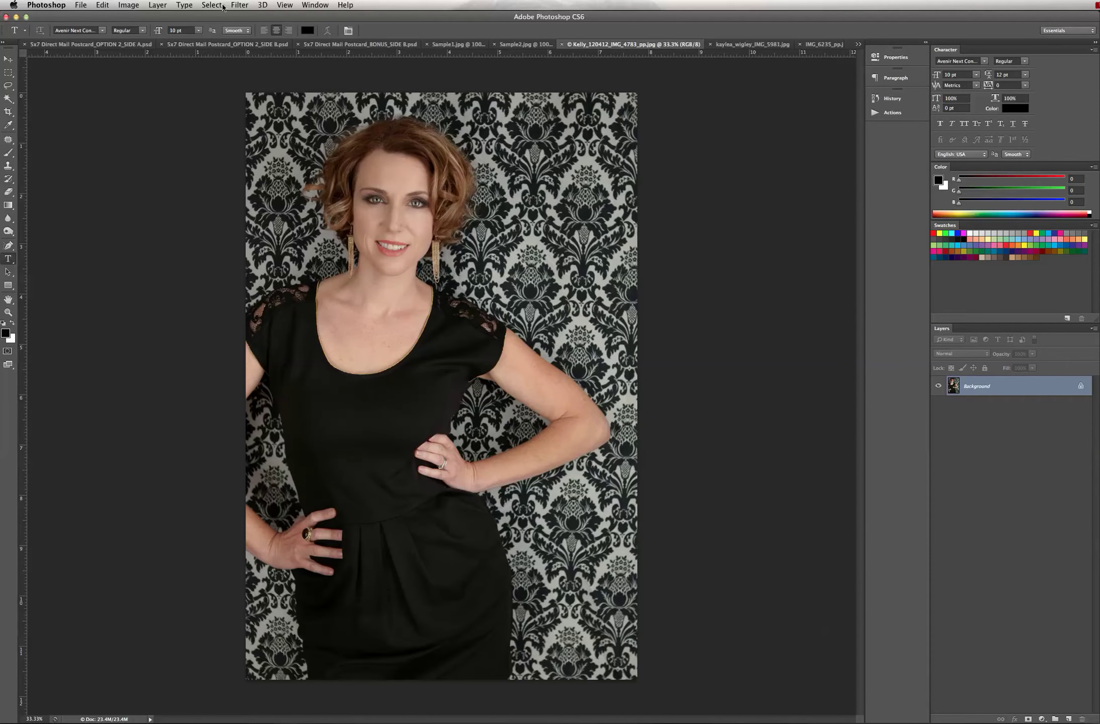
left_click(212, 5)
left_click(222, 17)
left_click(102, 5)
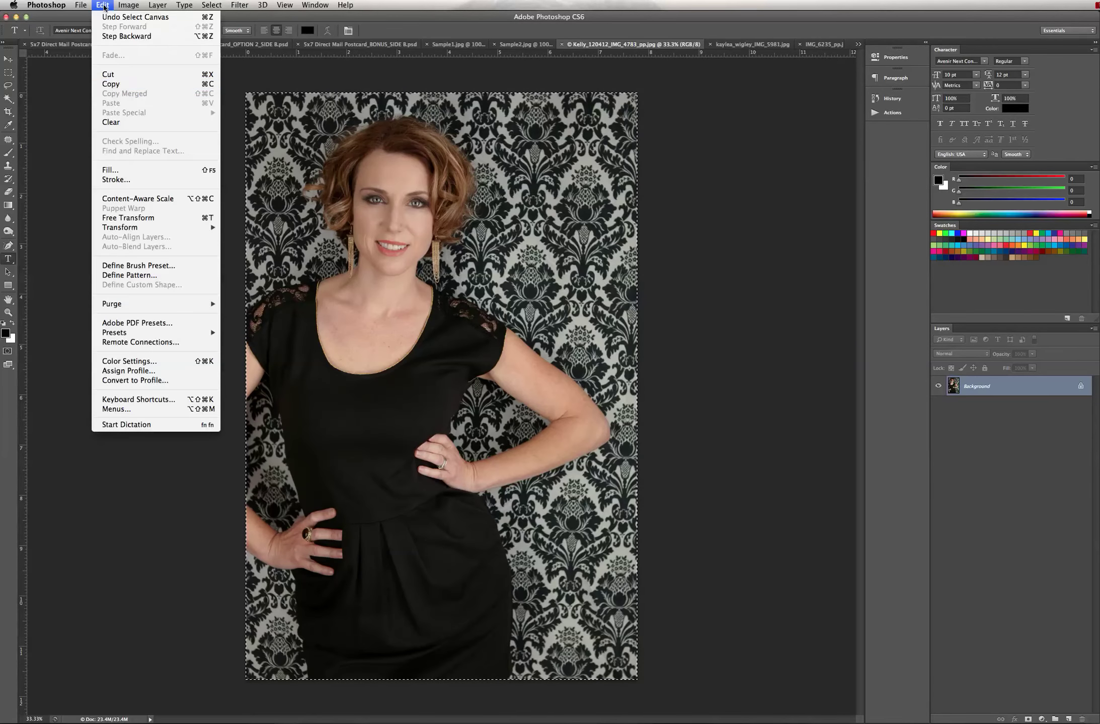
left_click(122, 82)
Step: Paste the copied portrait into the OPTION 2_SIDE A template above the PLACE LOGO HERE layer
left_click(65, 45)
left_click(103, 5)
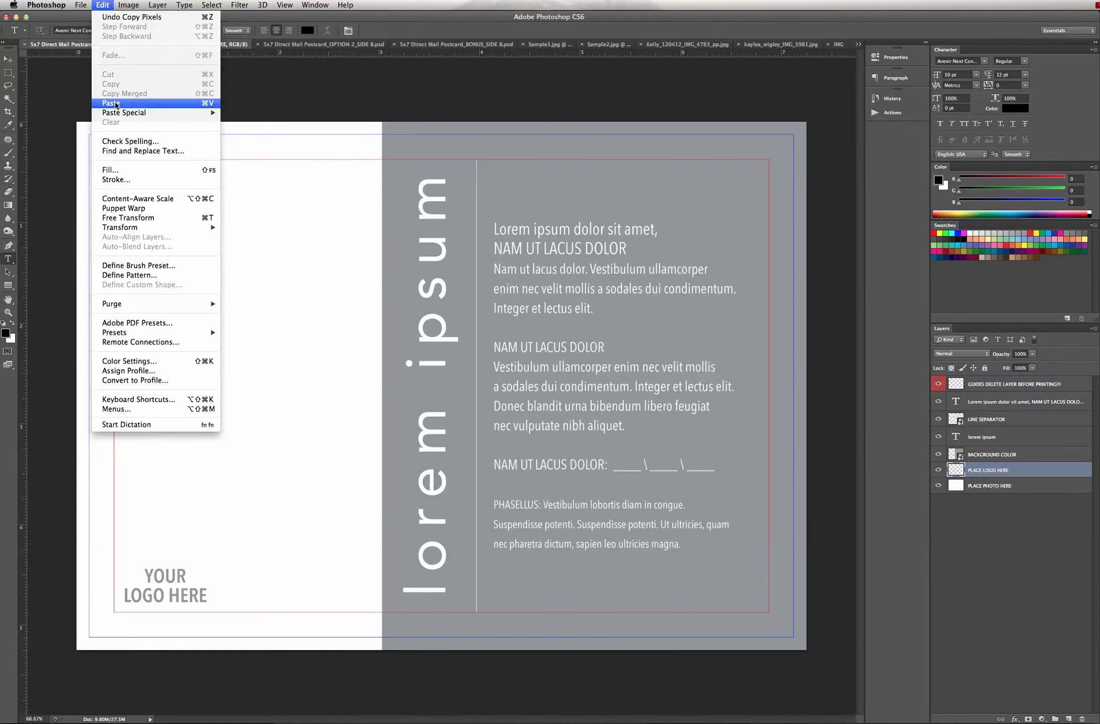
left_click(115, 105)
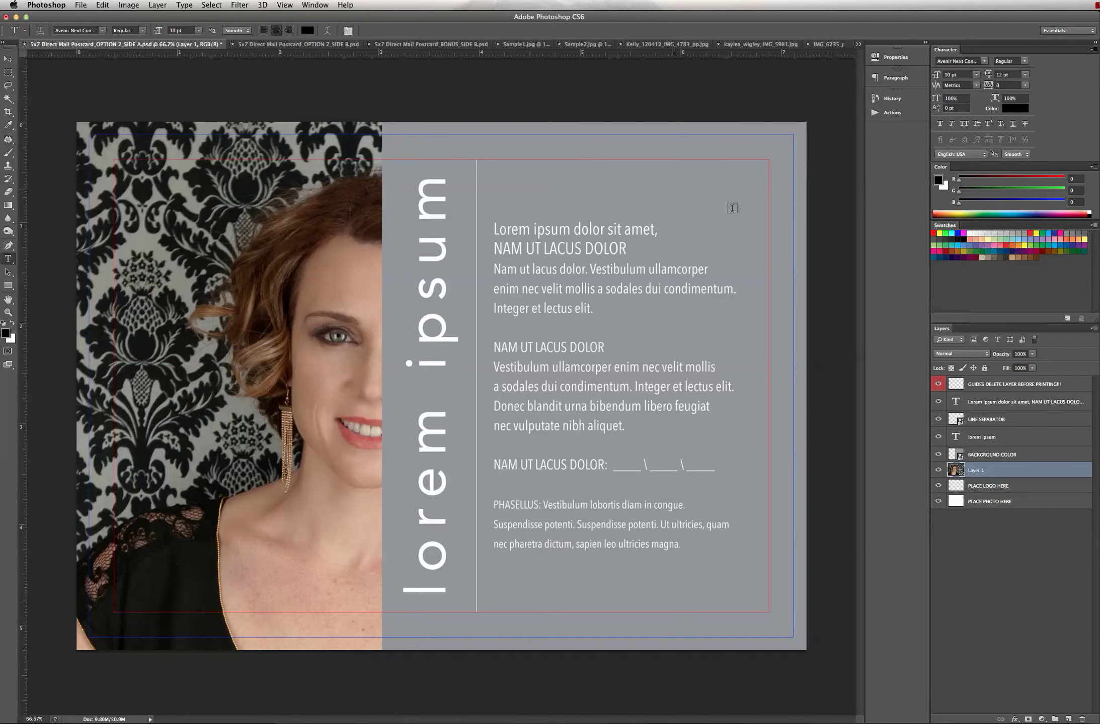
Step: Toggle the BACKGROUND COLOR layer's visibility to check how it covers the pasted portrait
left_click(1026, 456)
left_click(939, 455)
left_click(939, 456)
left_click(939, 456)
left_click(939, 456)
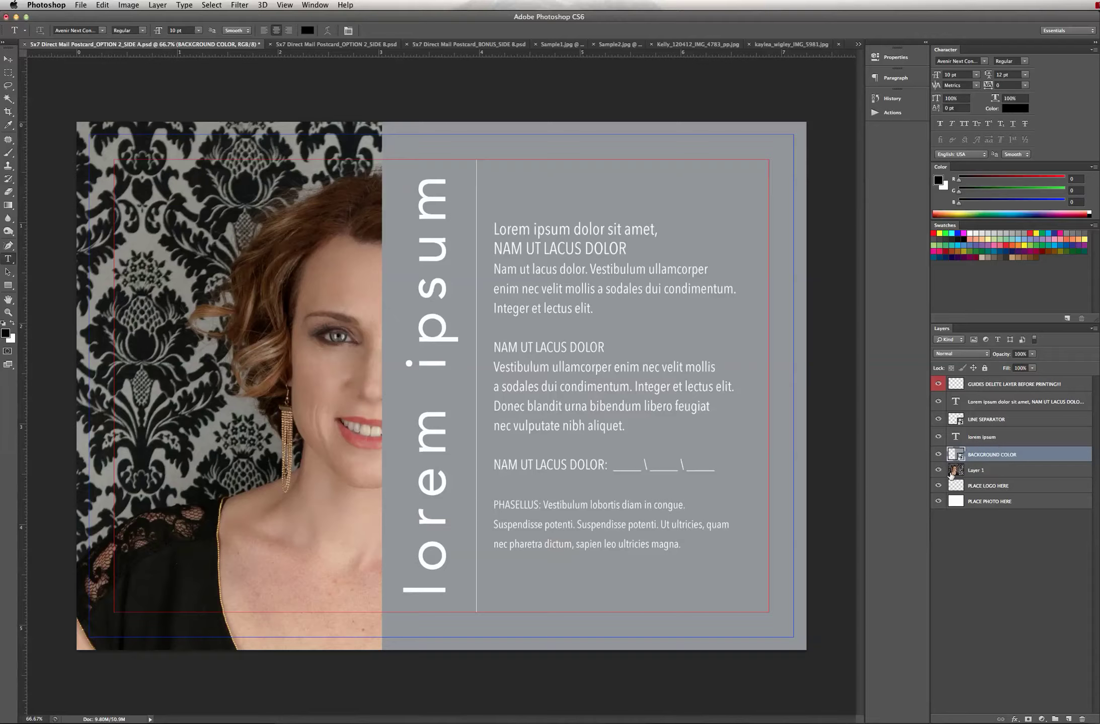
Step: Move the pasted portrait layer so the woman's face sits within the template's open photo area
left_click(978, 471)
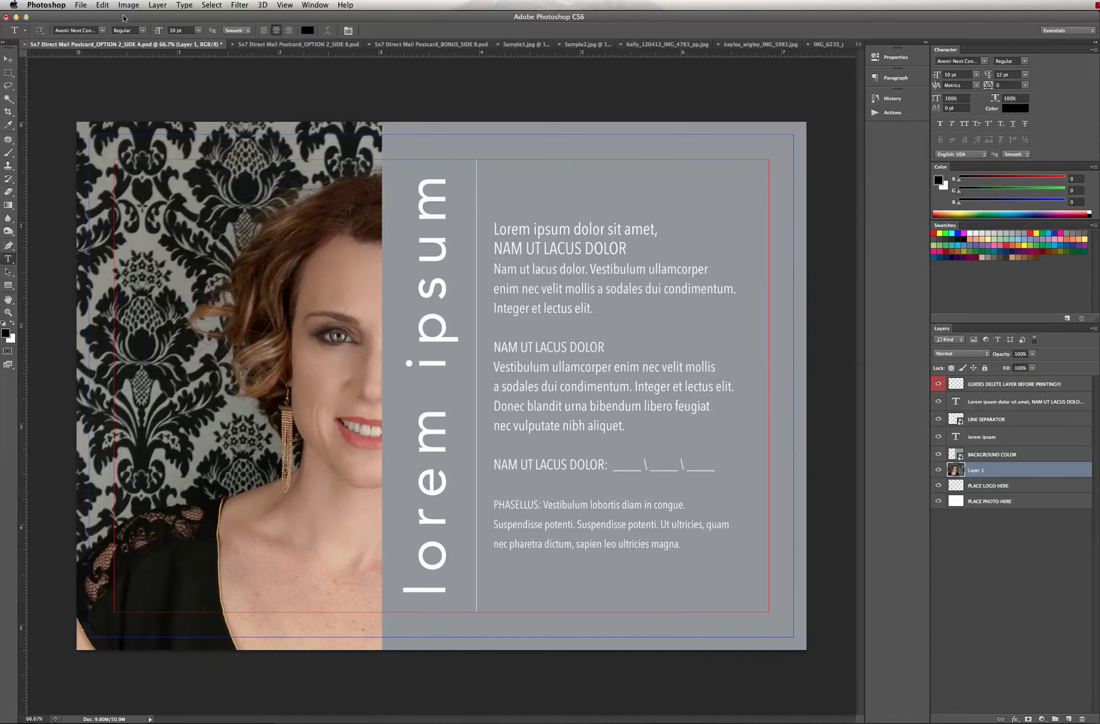
left_click(9, 59)
left_click_drag(241, 237, 240, 211)
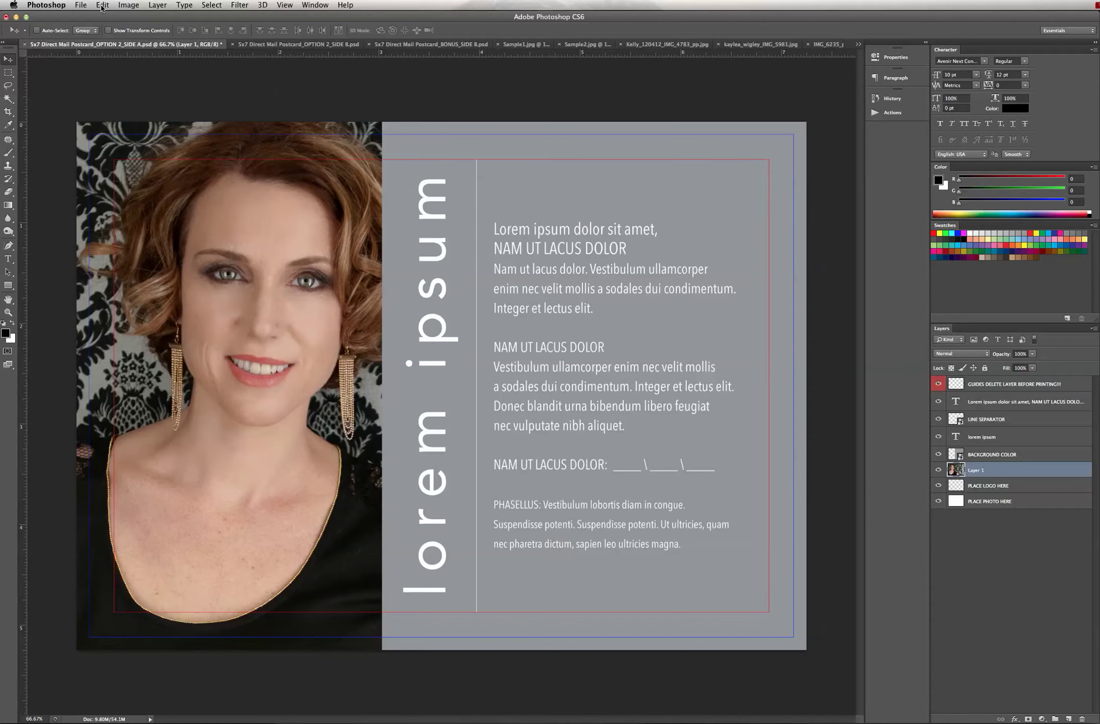
left_click(102, 7)
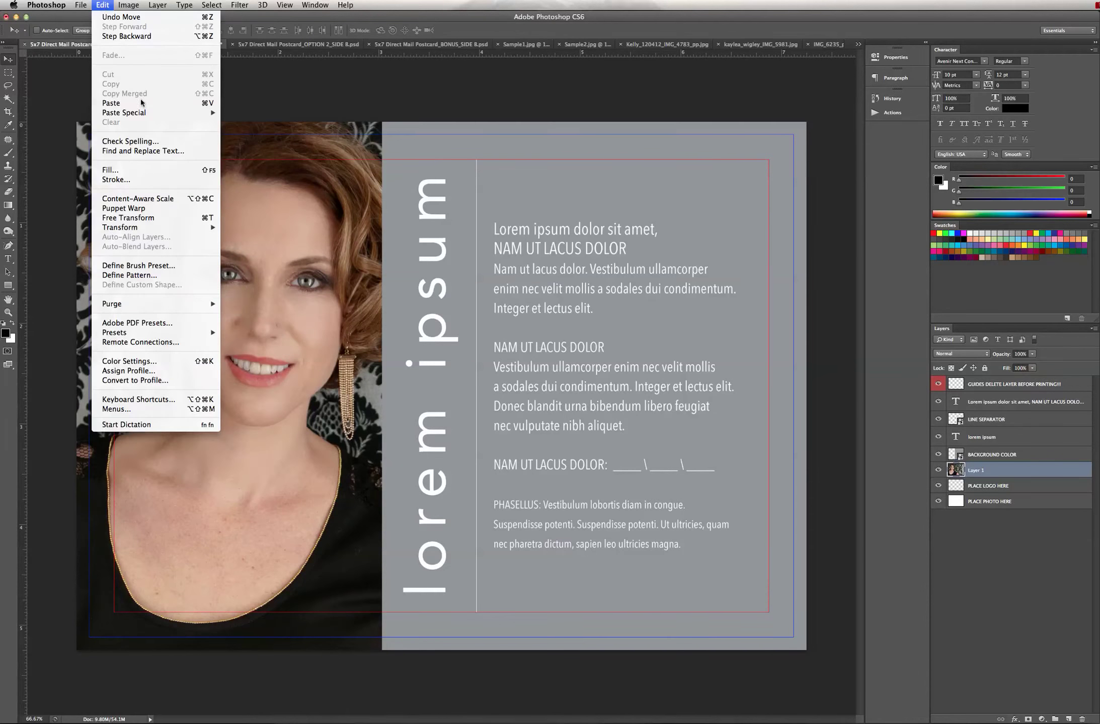
mouse_move(193, 228)
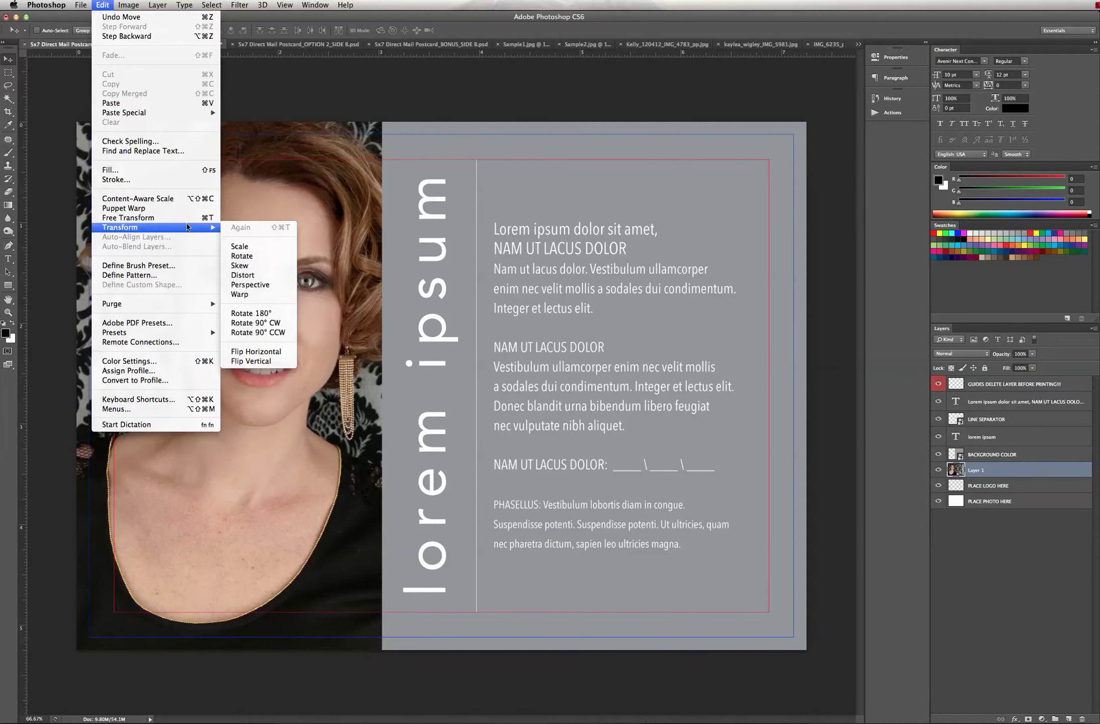
left_click(331, 81)
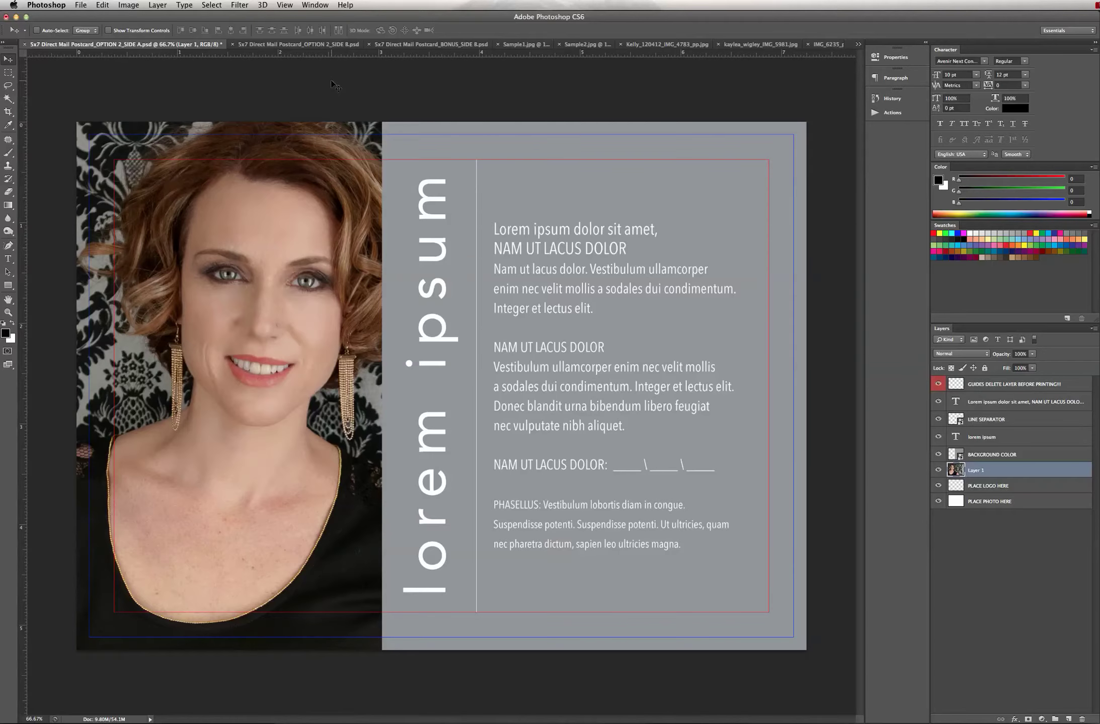
Step: Scale the portrait layer down to about 64% and shift it to the card's left edge
left_click(102, 5)
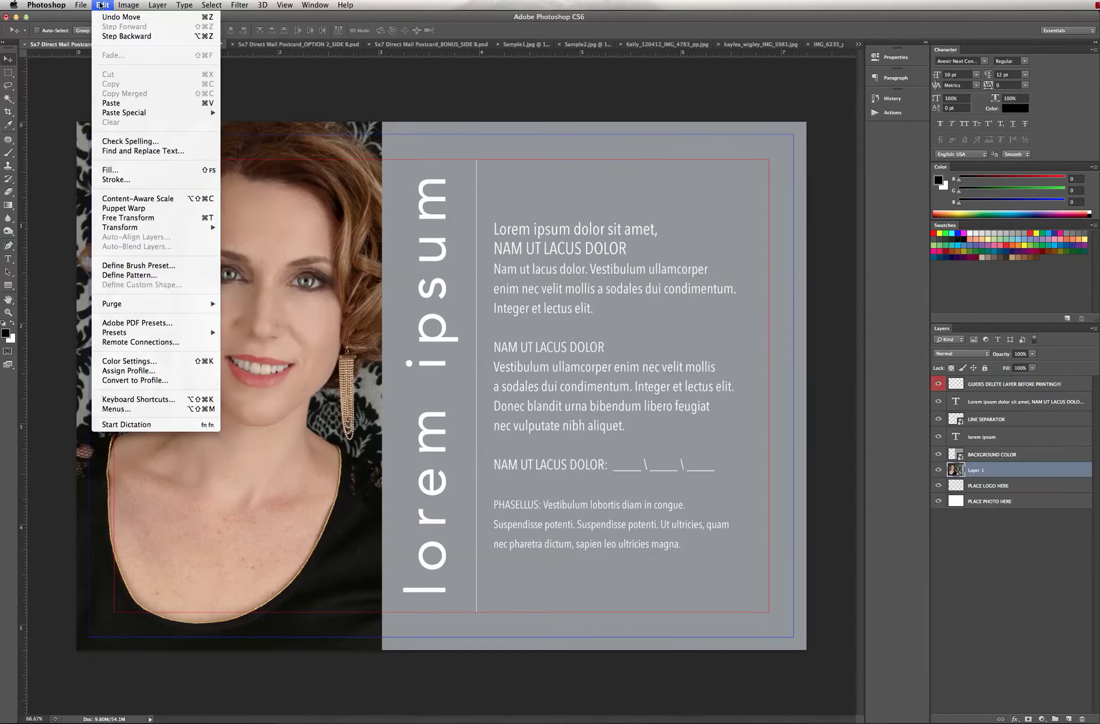
mouse_move(133, 227)
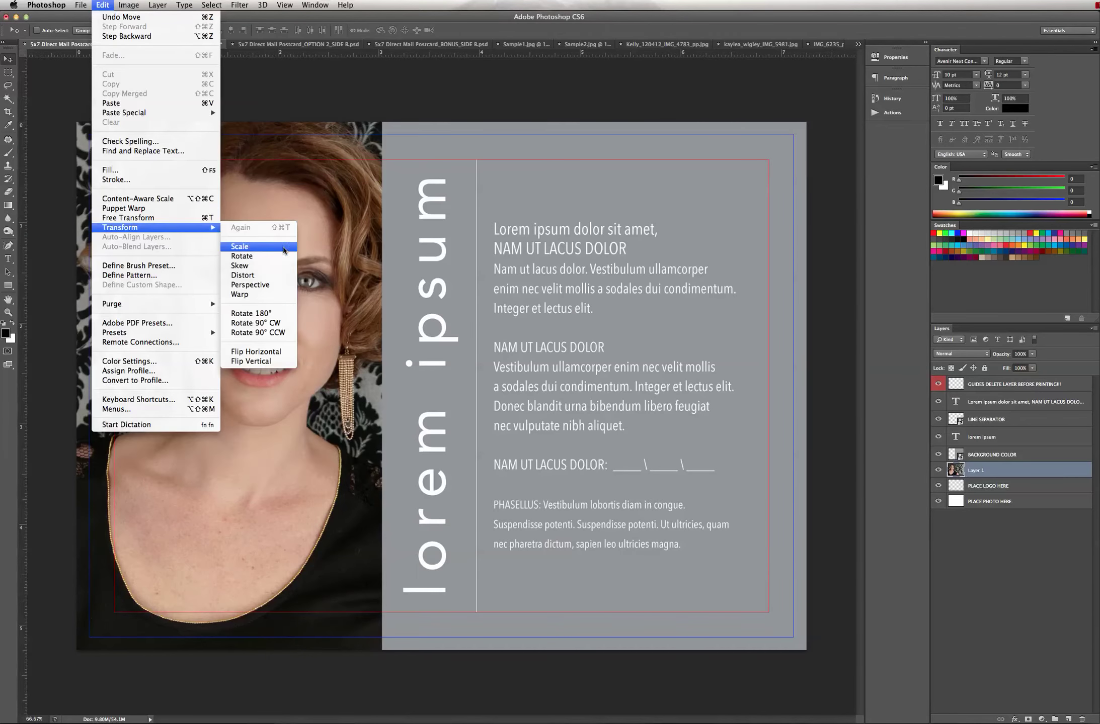
left_click(282, 247)
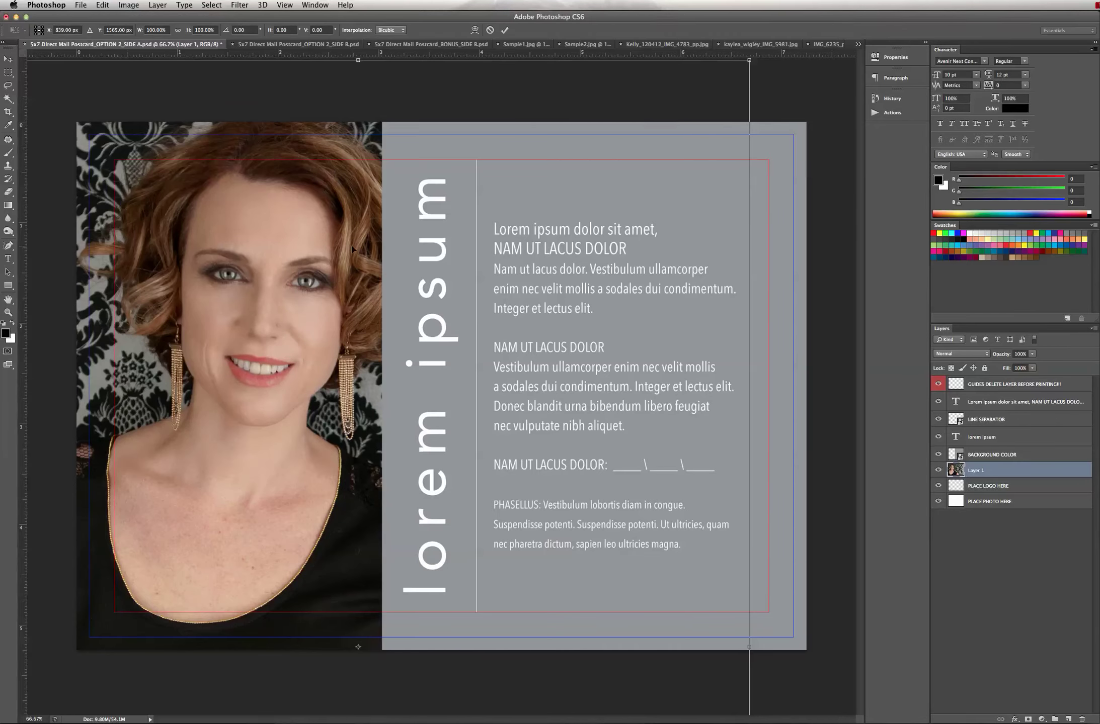
key("super+minus")
key("super+minus")
key("super+minus")
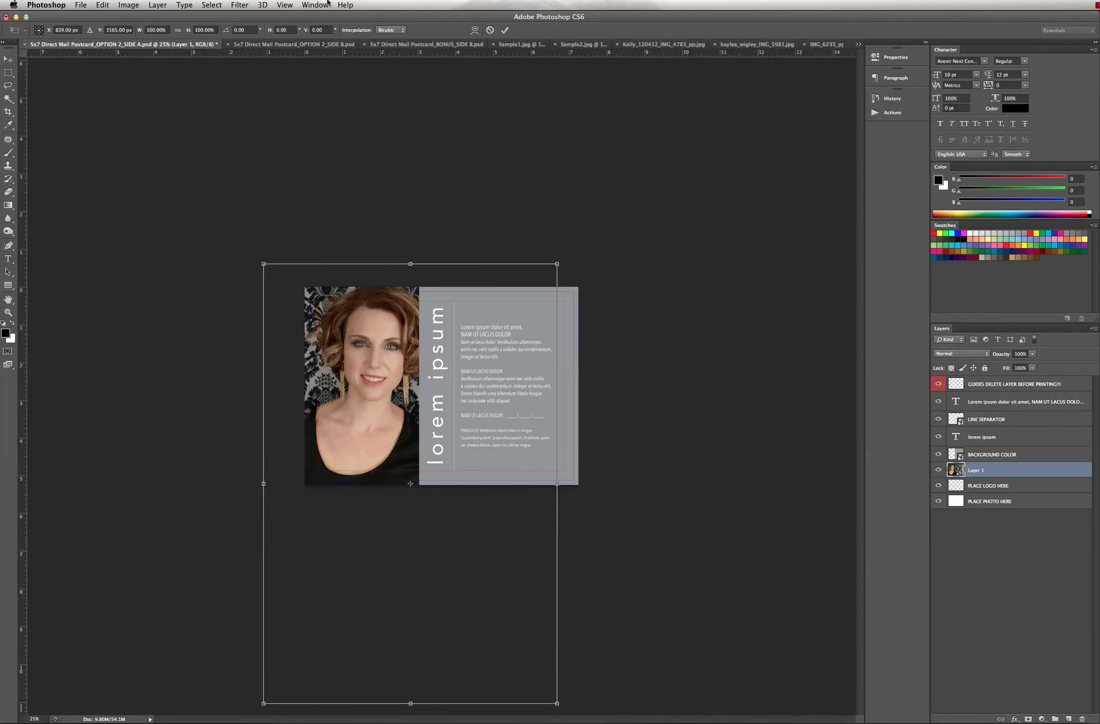
left_click(319, 5)
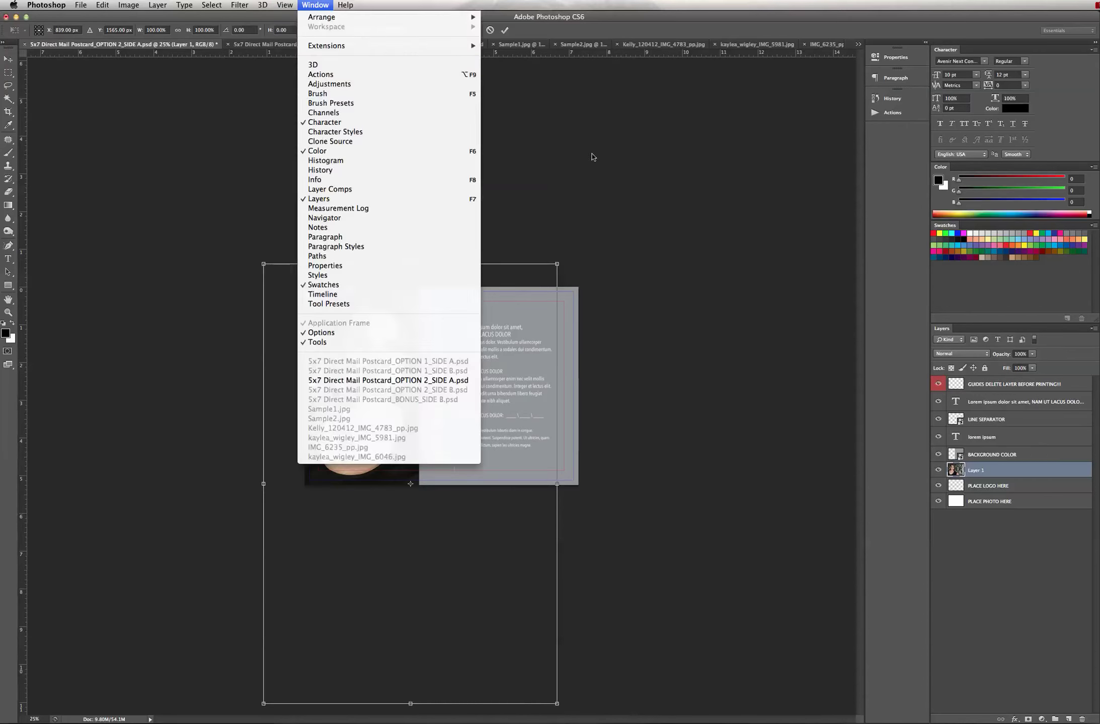
left_click(593, 157)
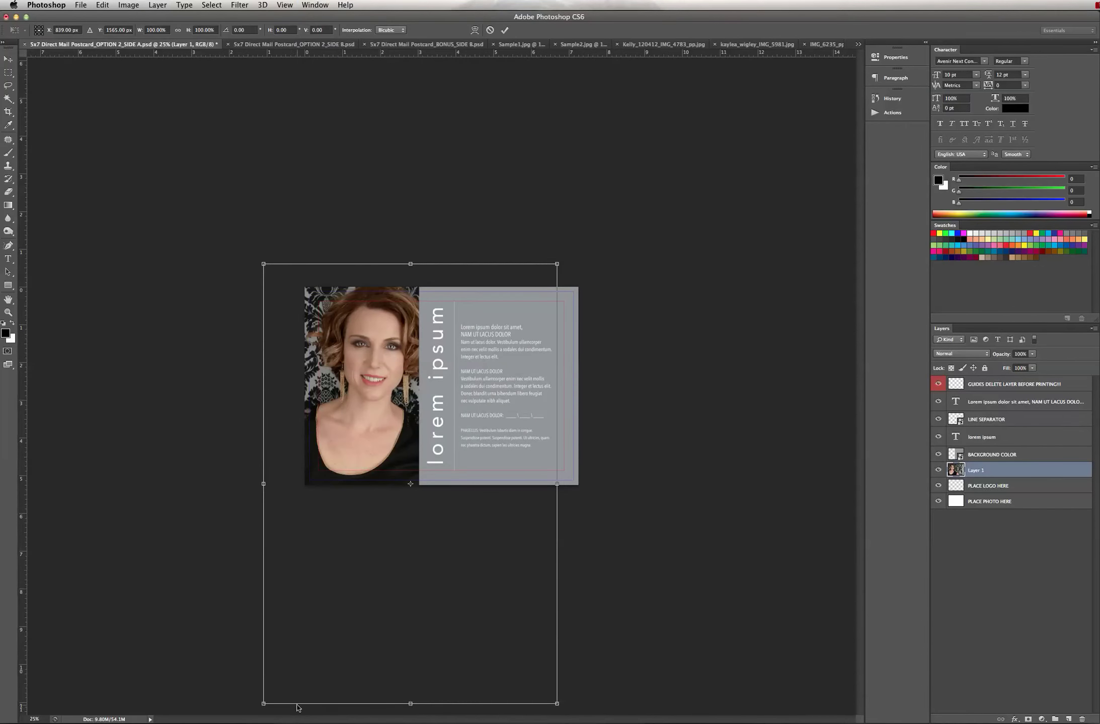
left_click_drag(263, 704, 366, 545)
left_click_drag(367, 437, 301, 437)
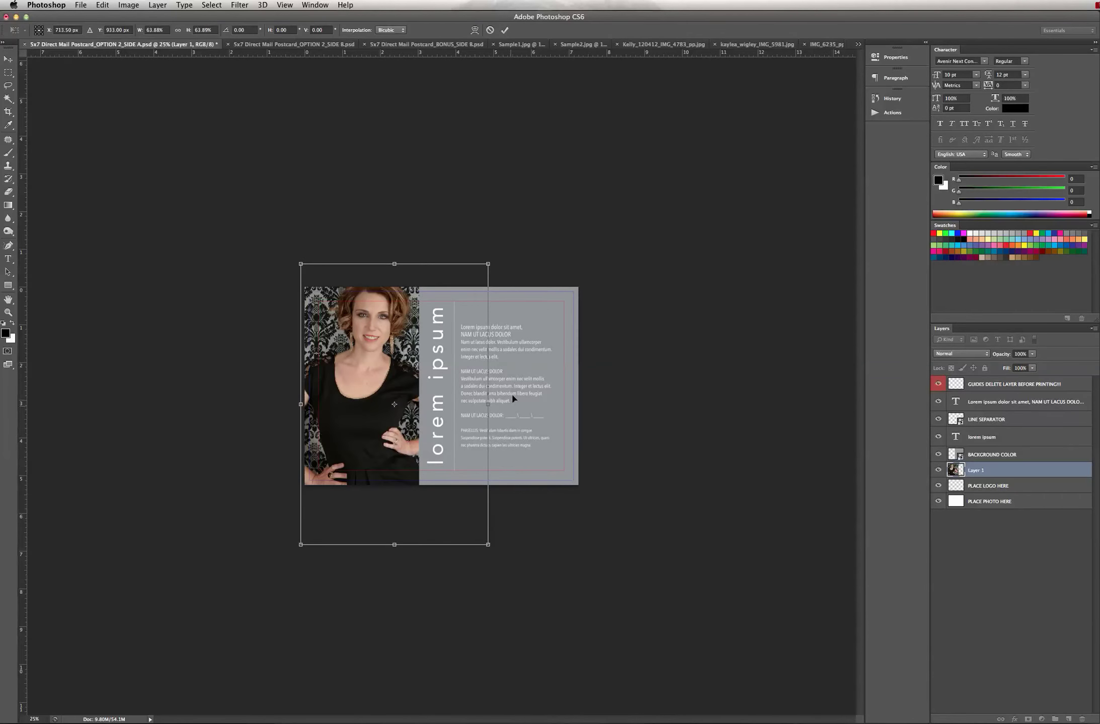
Step: Scale the portrait layer down to about 45% so it fits the full height of the card
left_click_drag(488, 544, 432, 496)
left_click_drag(448, 264, 432, 280)
key("super+equal")
key("super+equal")
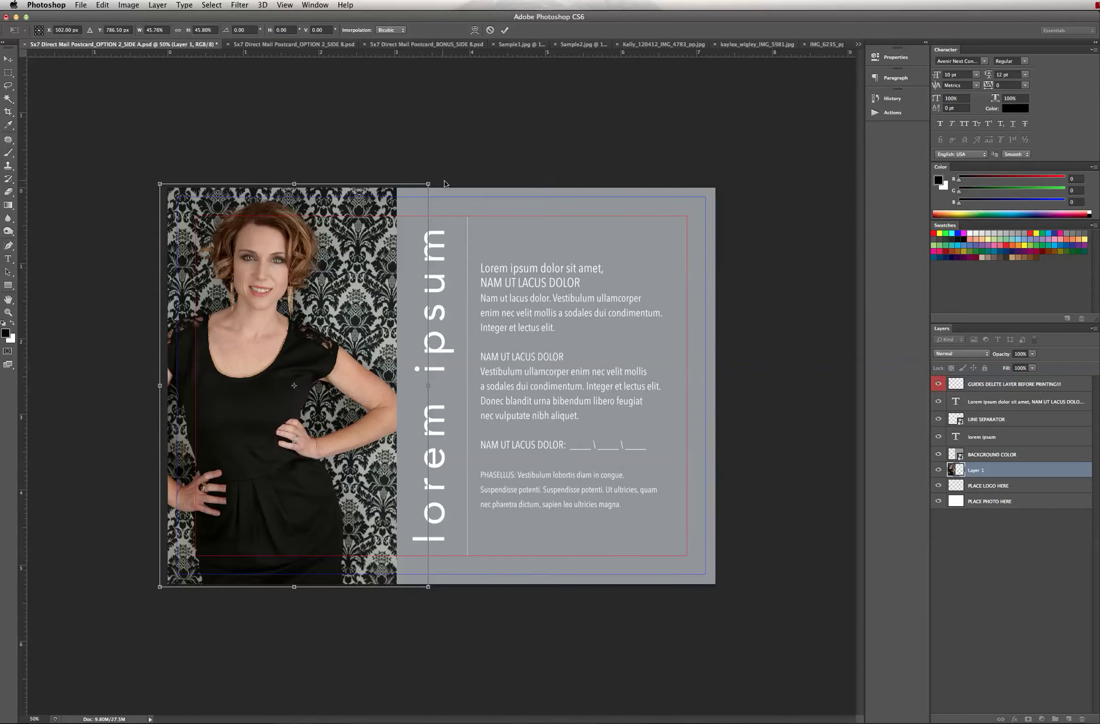
left_click_drag(427, 185, 426, 188)
left_click_drag(425, 588, 422, 589)
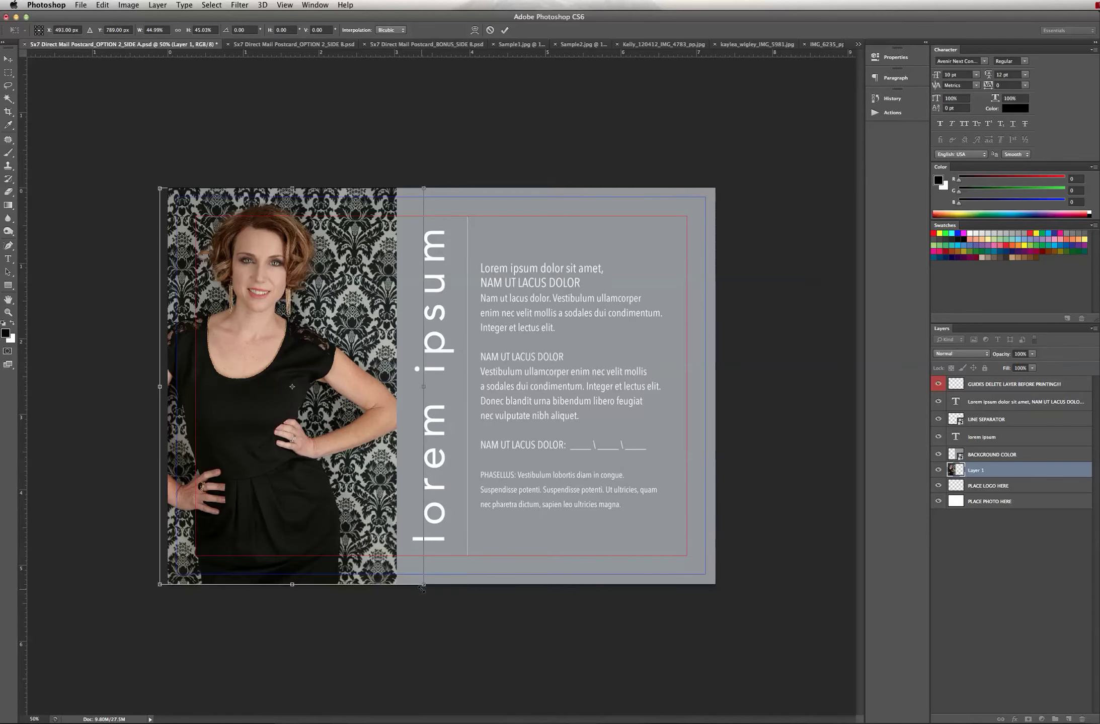
Step: Nudge the portrait right to align its left edge with the card's edge, apply the transform, and fine-tune its position
key("Right")
key("Right")
key("Right")
key("Right")
key("Right")
key("Right")
key("Right")
key("Right")
key("Right")
key("Right")
key("Right")
key("Right")
key("Right")
key("Right")
key("Right")
key("Right")
key("Right")
key("Right")
key("Right")
key("Right")
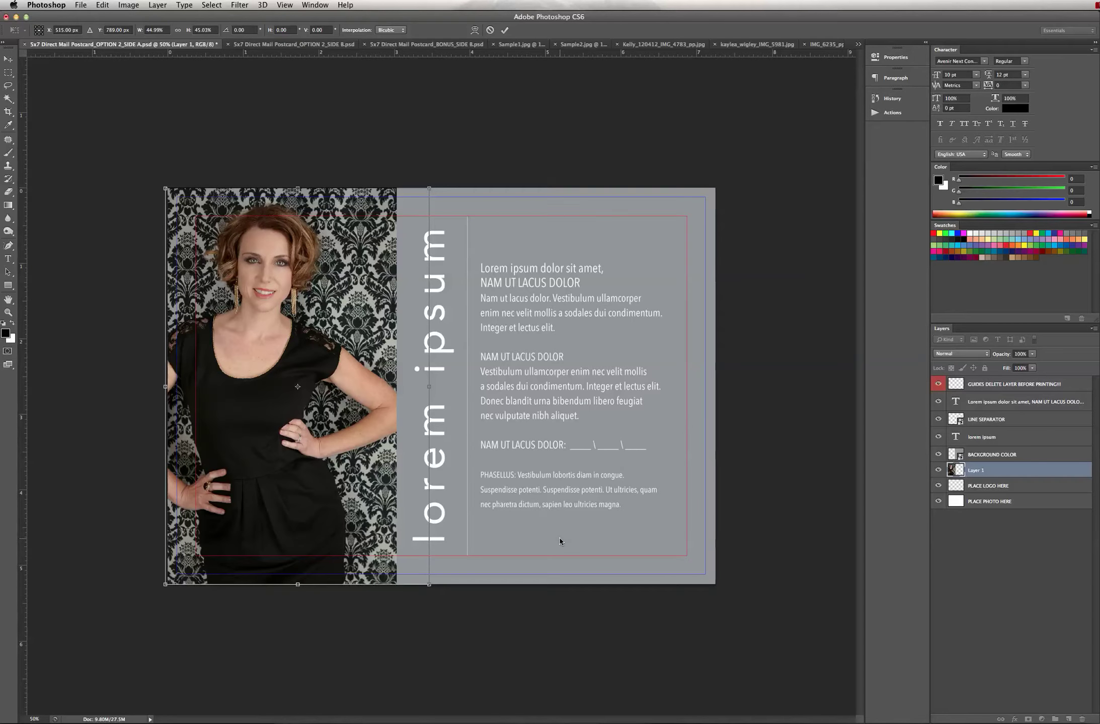
key("Right")
key("Right")
key("Right")
key("Right")
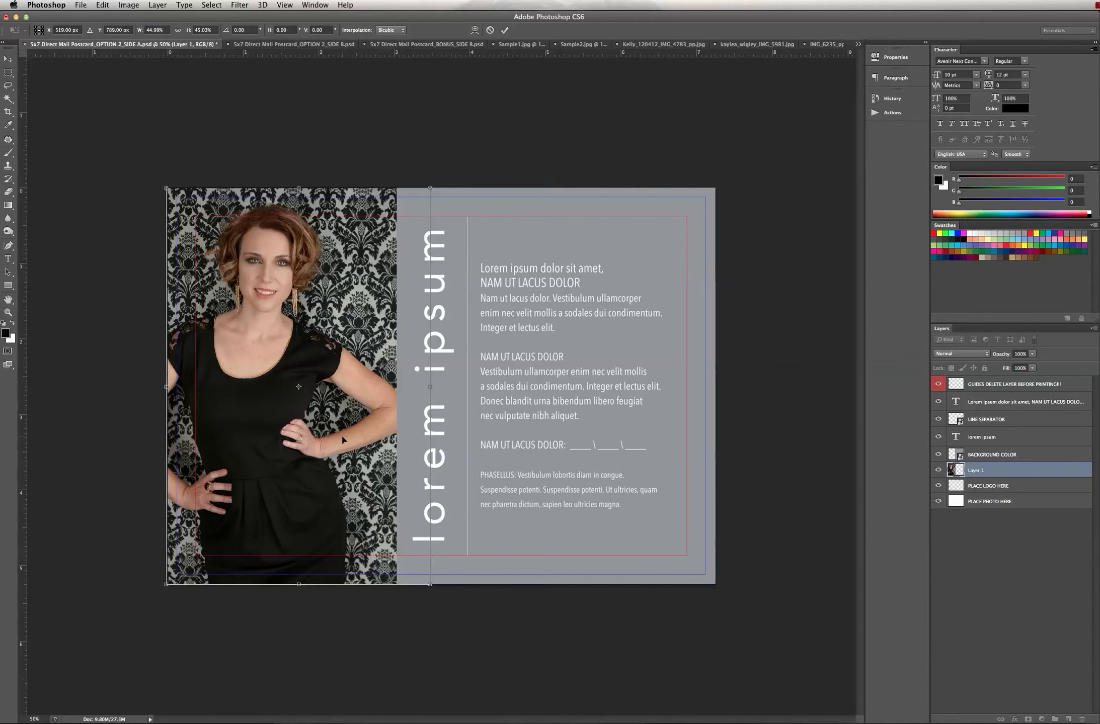
key("Return")
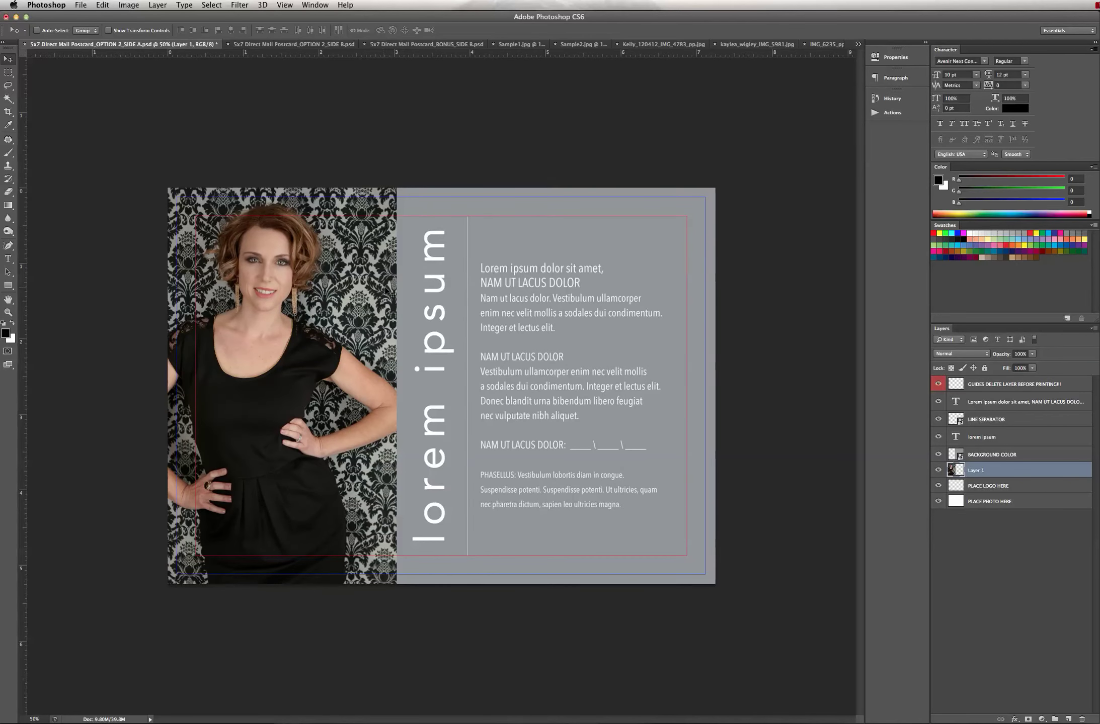
key("super+equal")
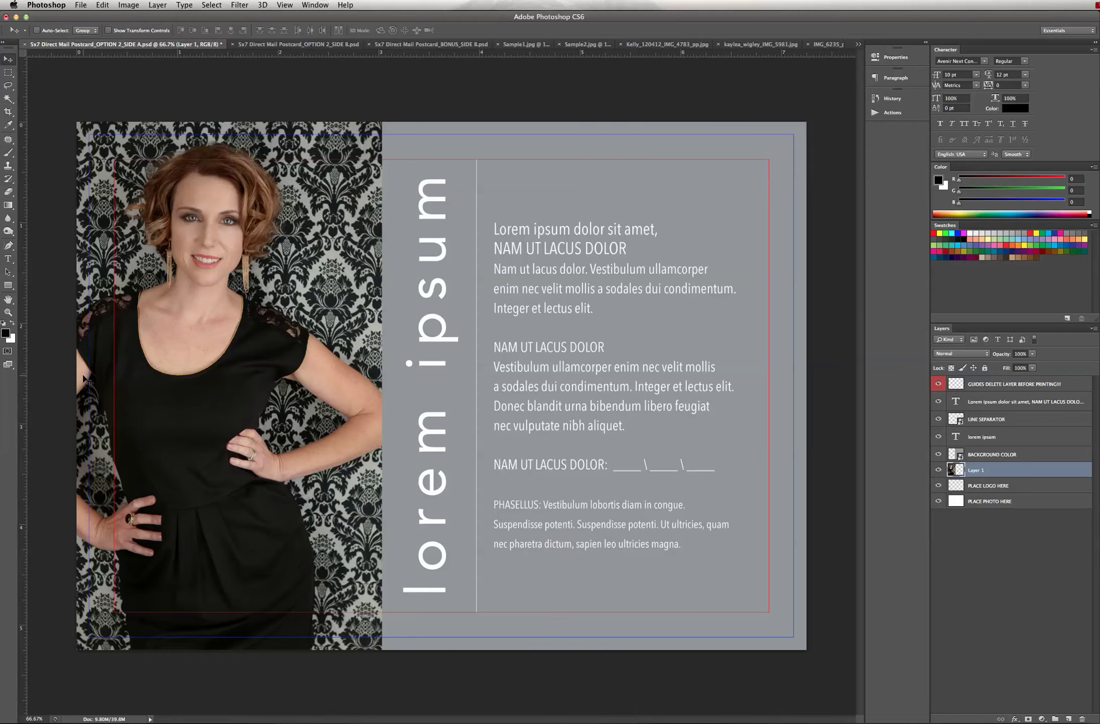
left_click_drag(161, 373, 164, 375)
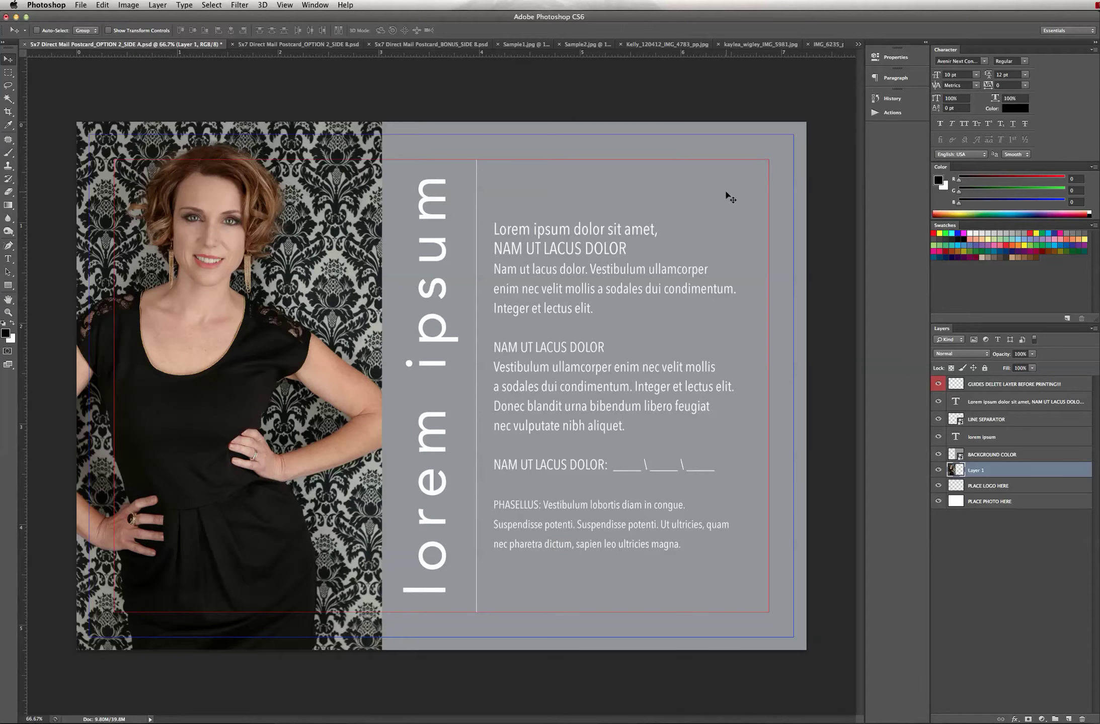
Step: Select the BACKGROUND COLOR layer, review the finished postcard design in Sample2.jpg, and return to the OPTION 2_SIDE A template
left_click(1041, 455)
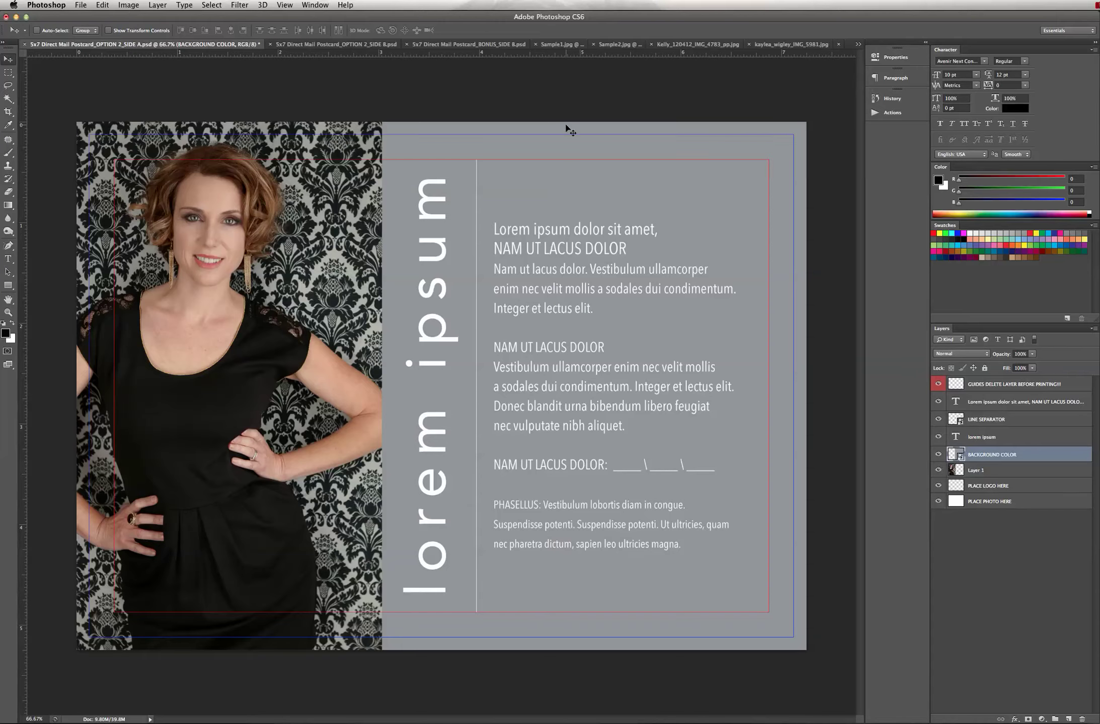
left_click(858, 45)
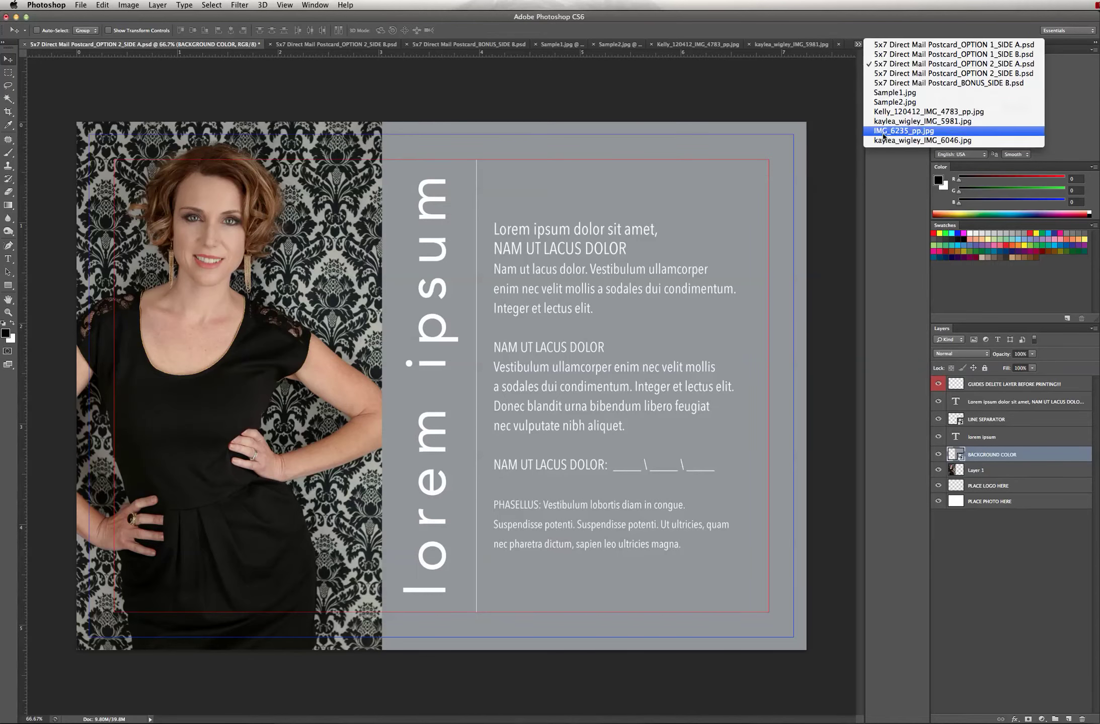
left_click(886, 103)
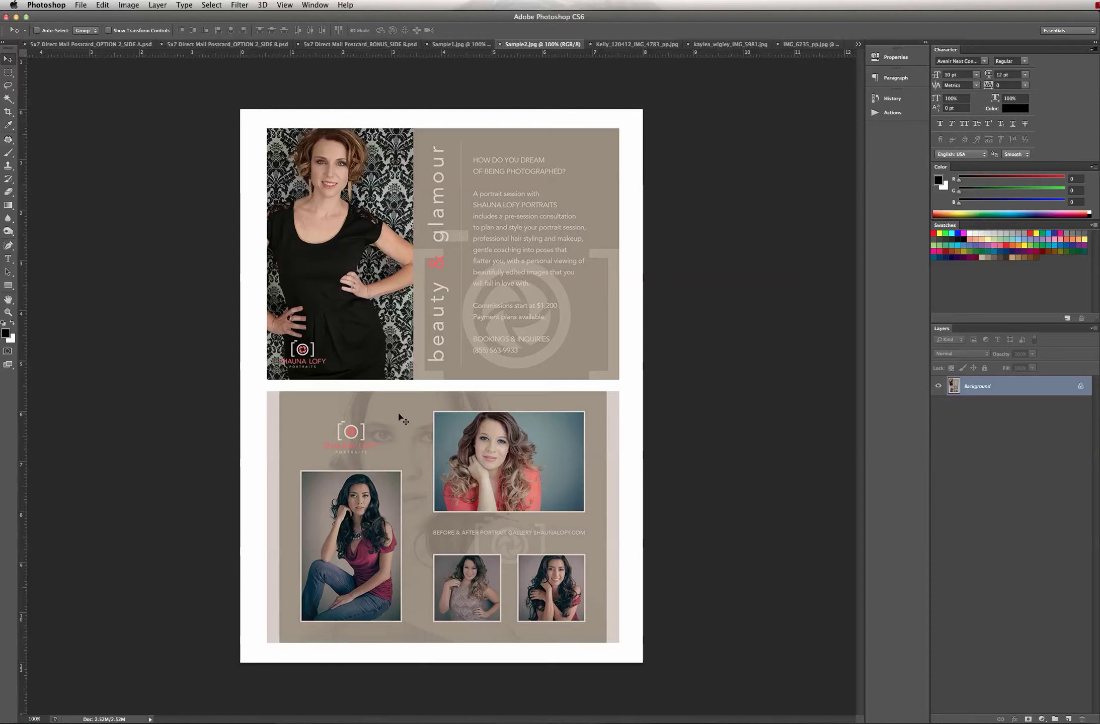
left_click(91, 44)
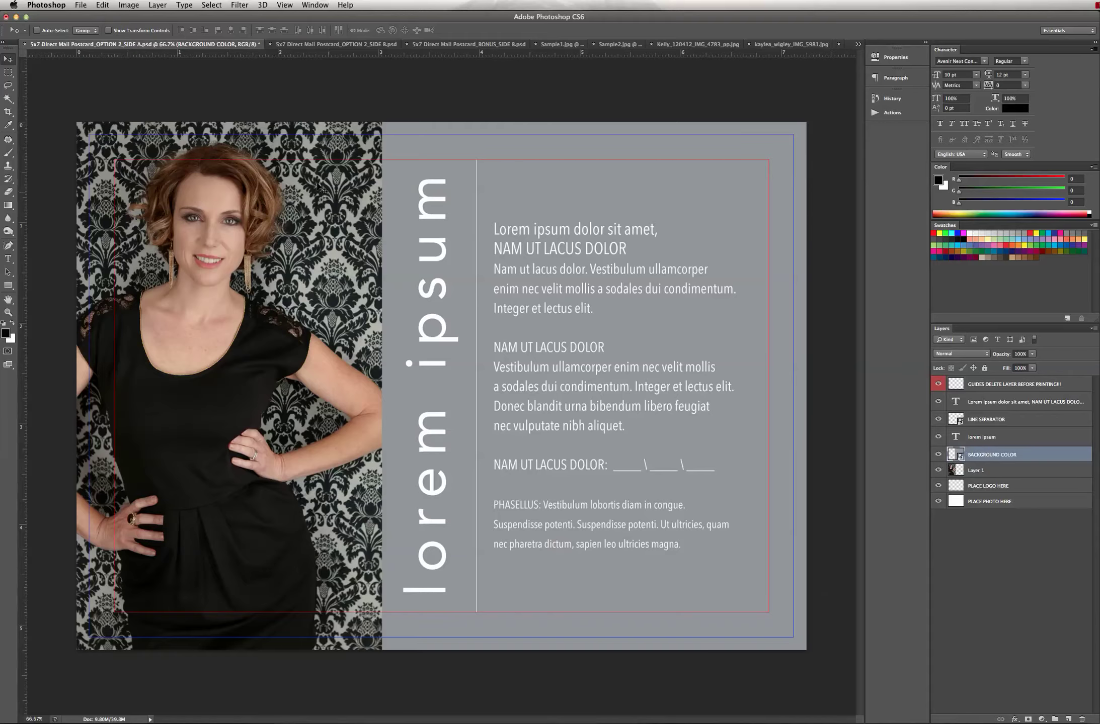
Step: Open "SLP - 3 color logo .eps" from the SLP logo folder inside the studio's 2013 portraits folder on the Desktop
left_click(81, 5)
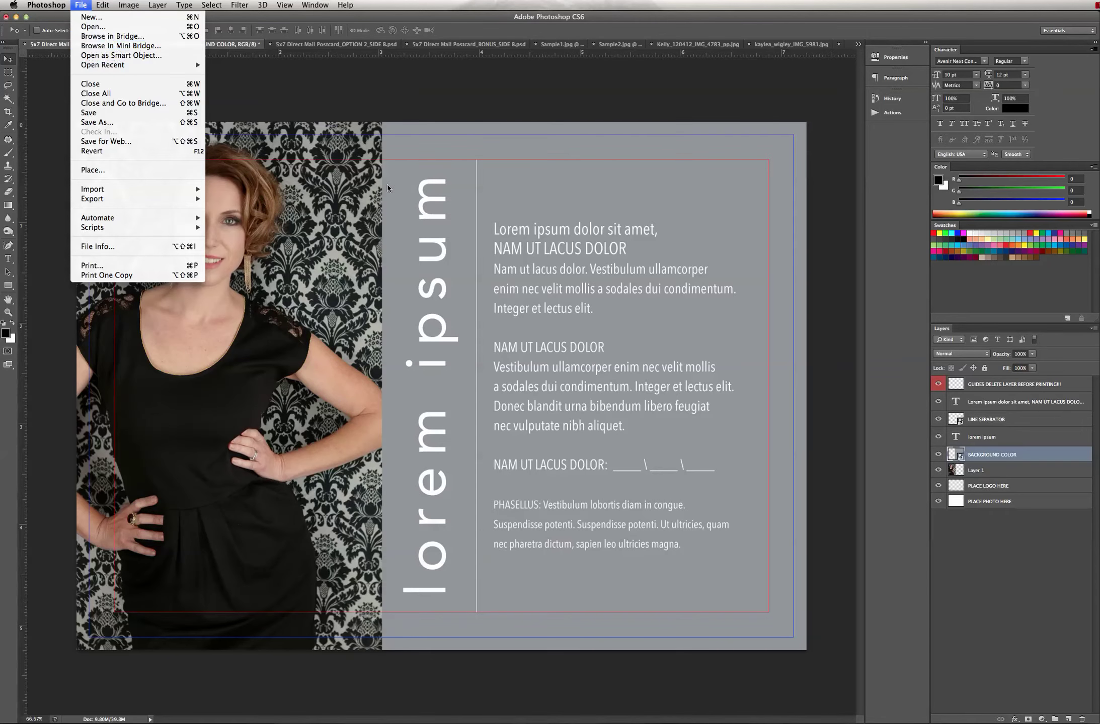
left_click(134, 26)
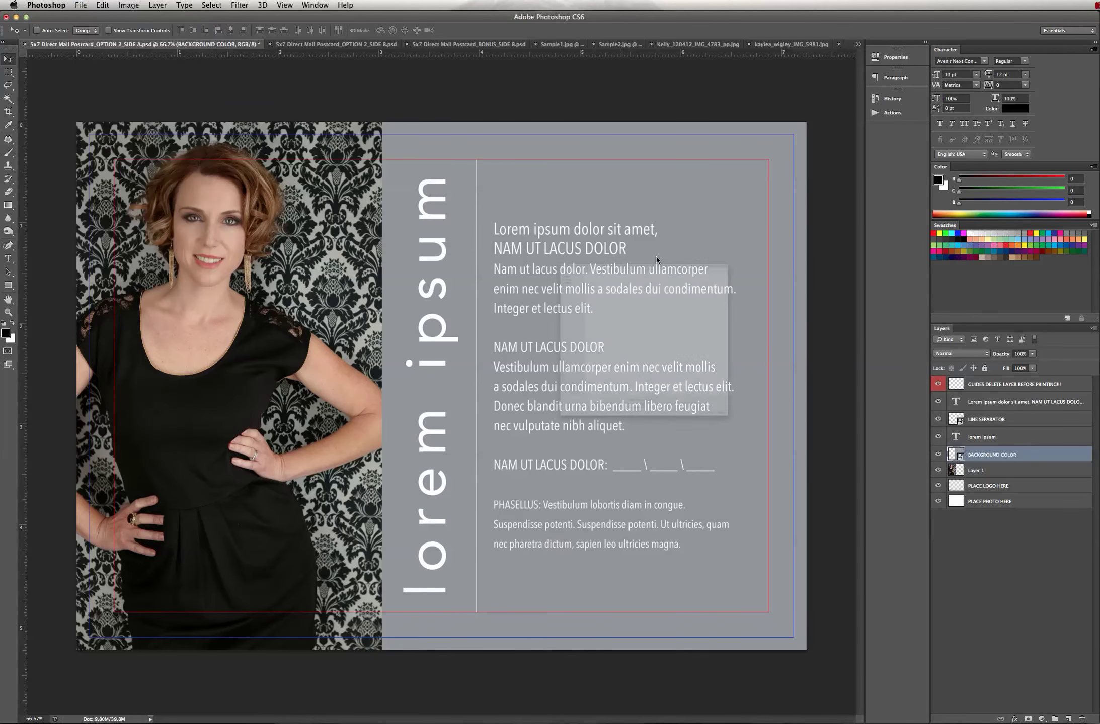
left_click(338, 124)
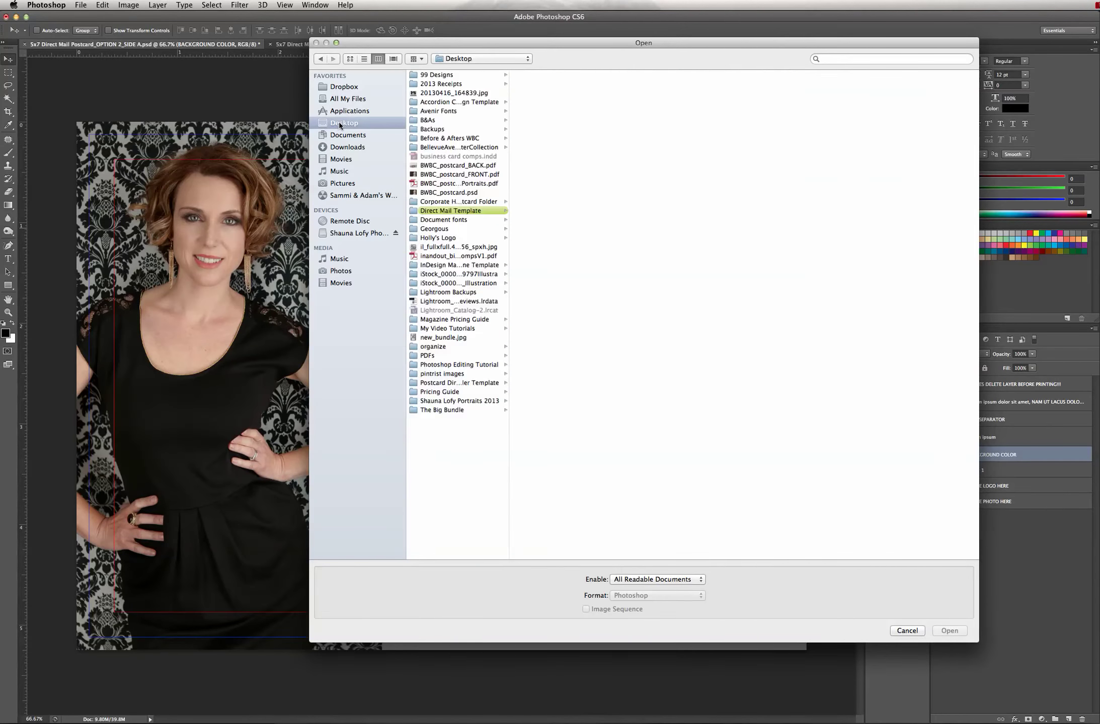
left_click(454, 401)
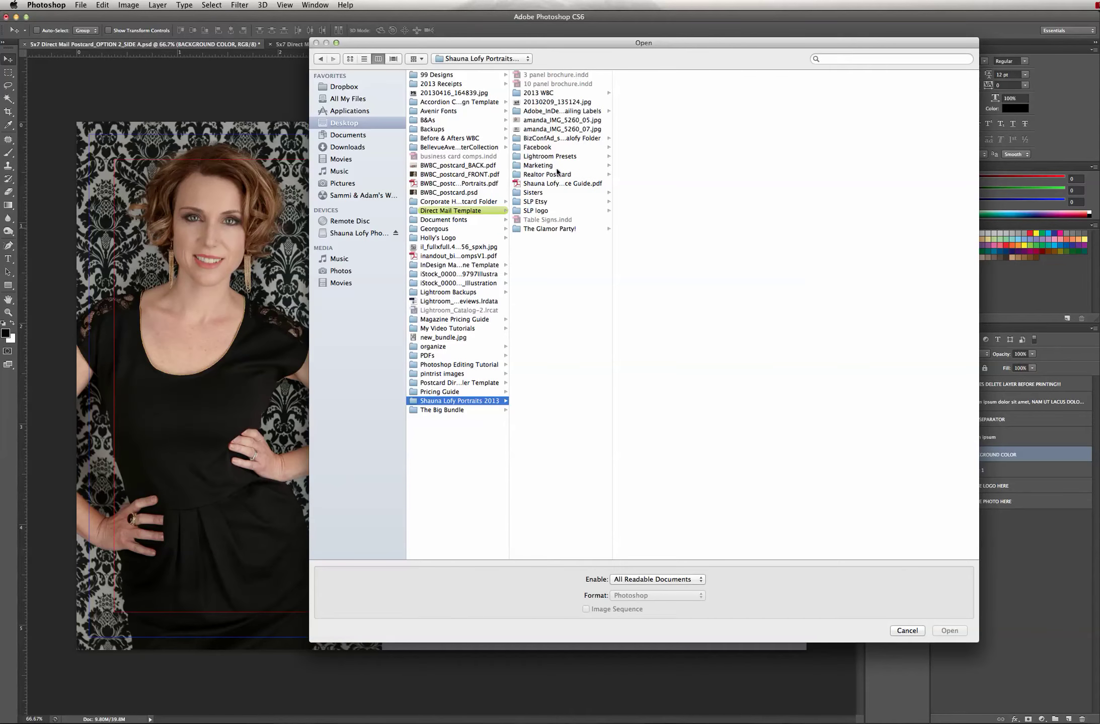
left_click(534, 211)
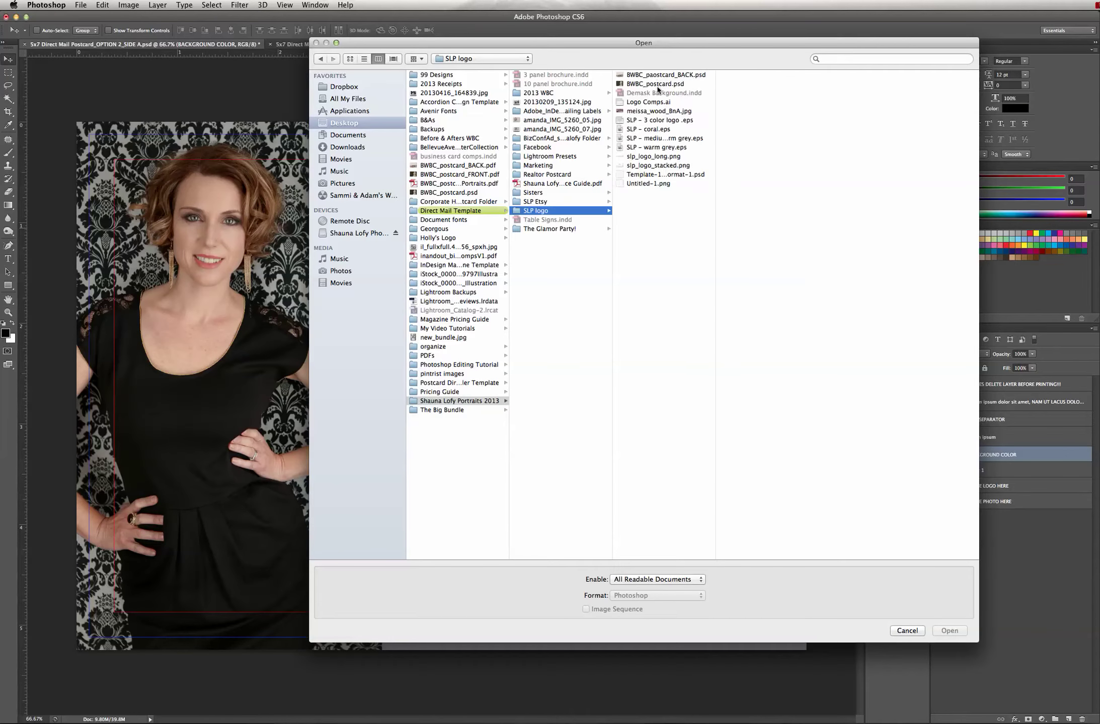
left_click(668, 166)
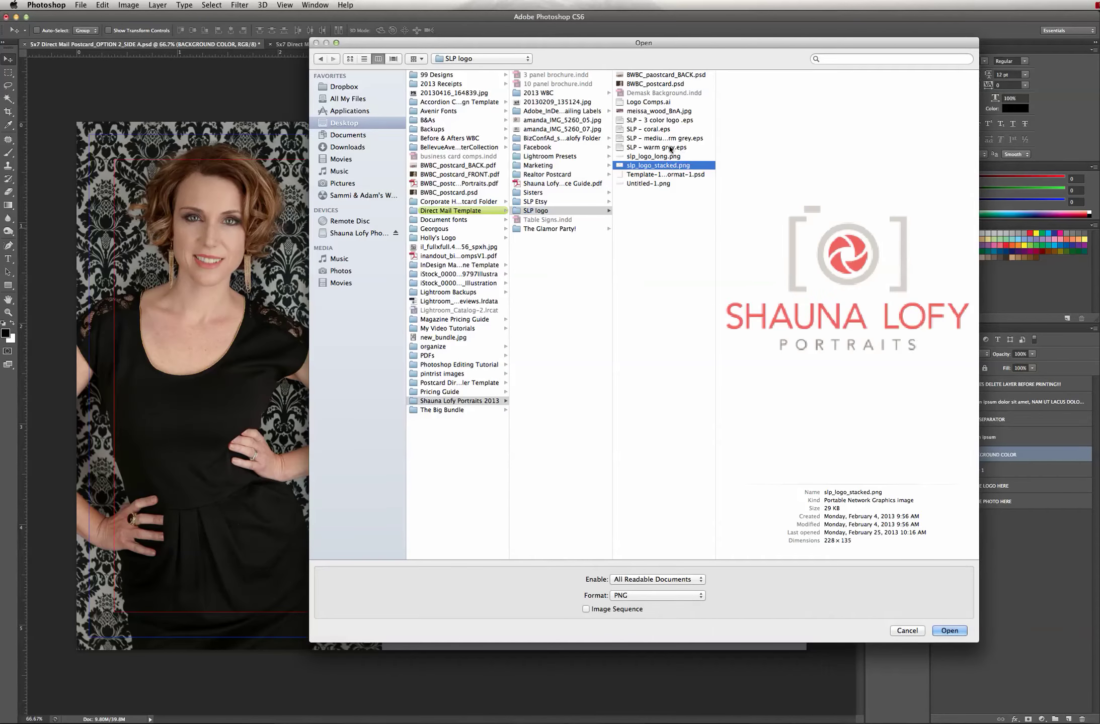
key("Up")
key("Up")
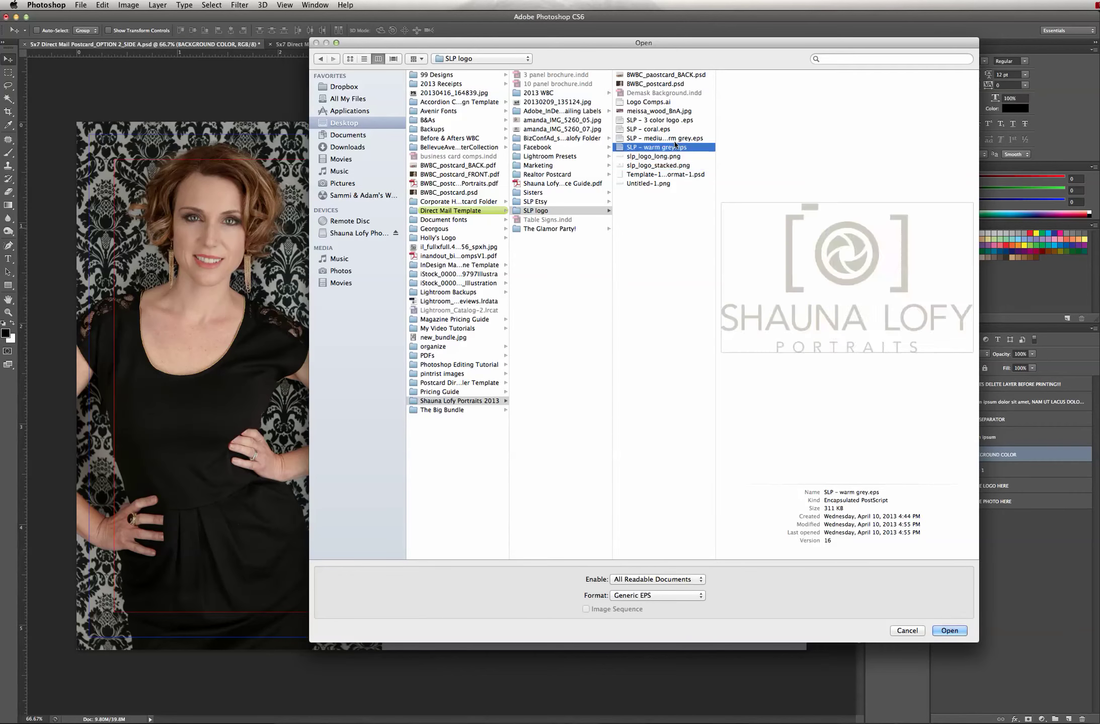
key("Up")
key("Up")
key("Up")
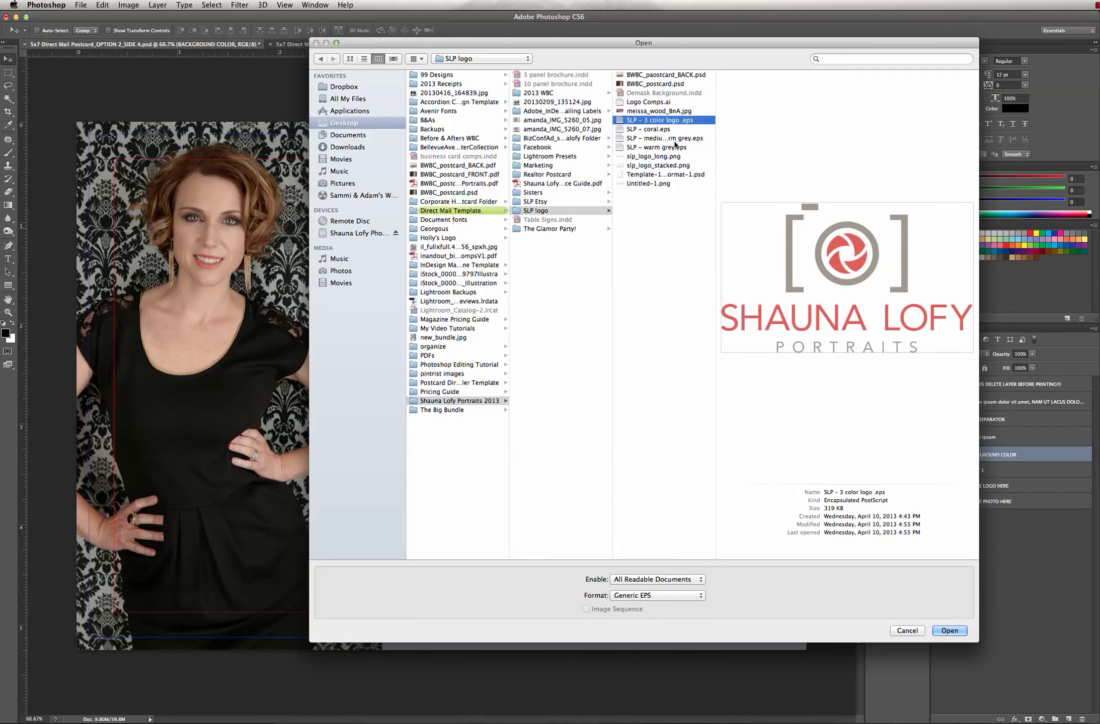
key("Return")
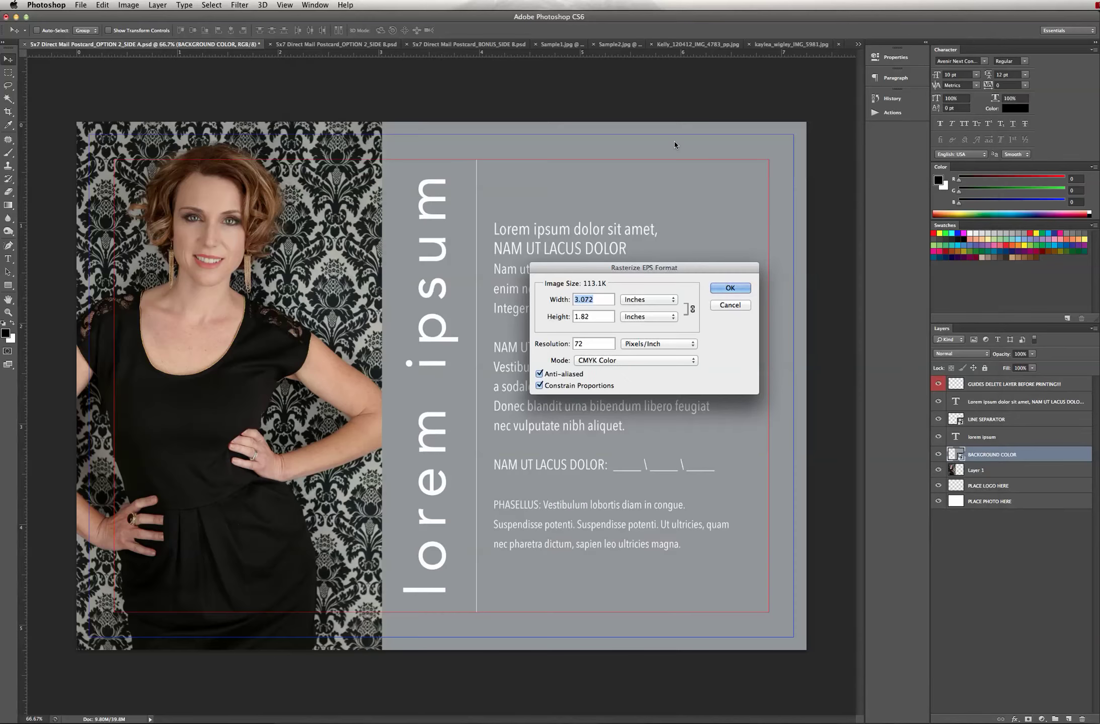
Step: Rasterize the logo EPS at a resolution of 300 pixels/inch
double_click(597, 343)
type("300")
left_click(730, 289)
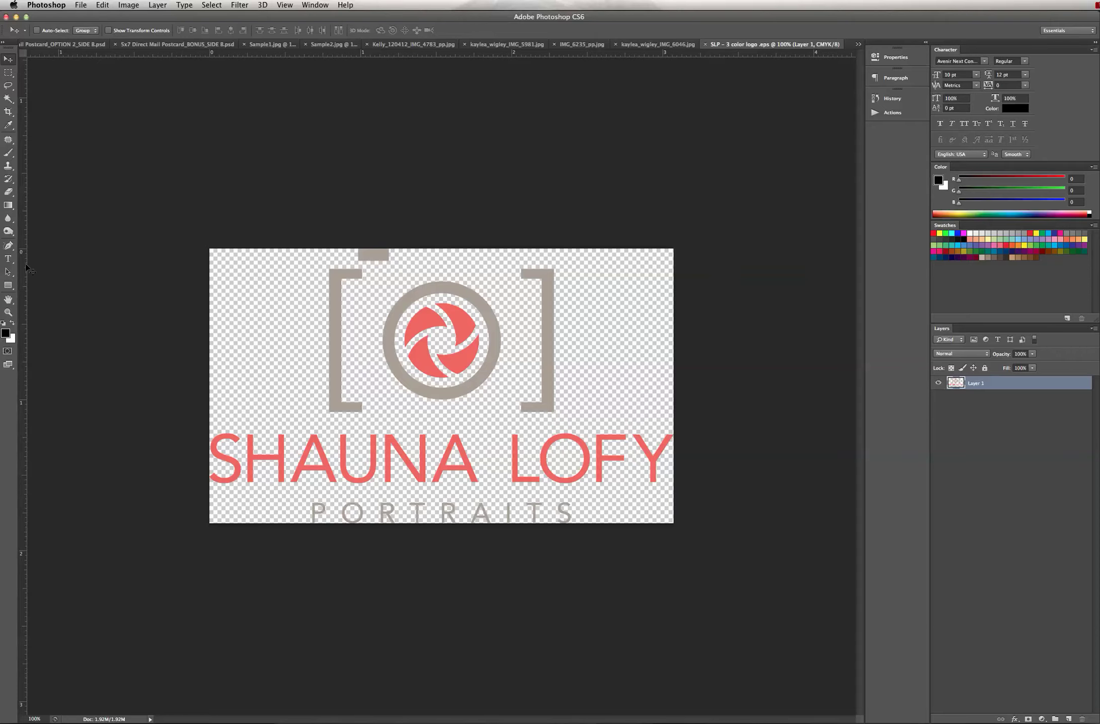
Step: Sample the coral color of the logo's camera aperture as the foreground color with the Eyedropper tool
left_click(8, 126)
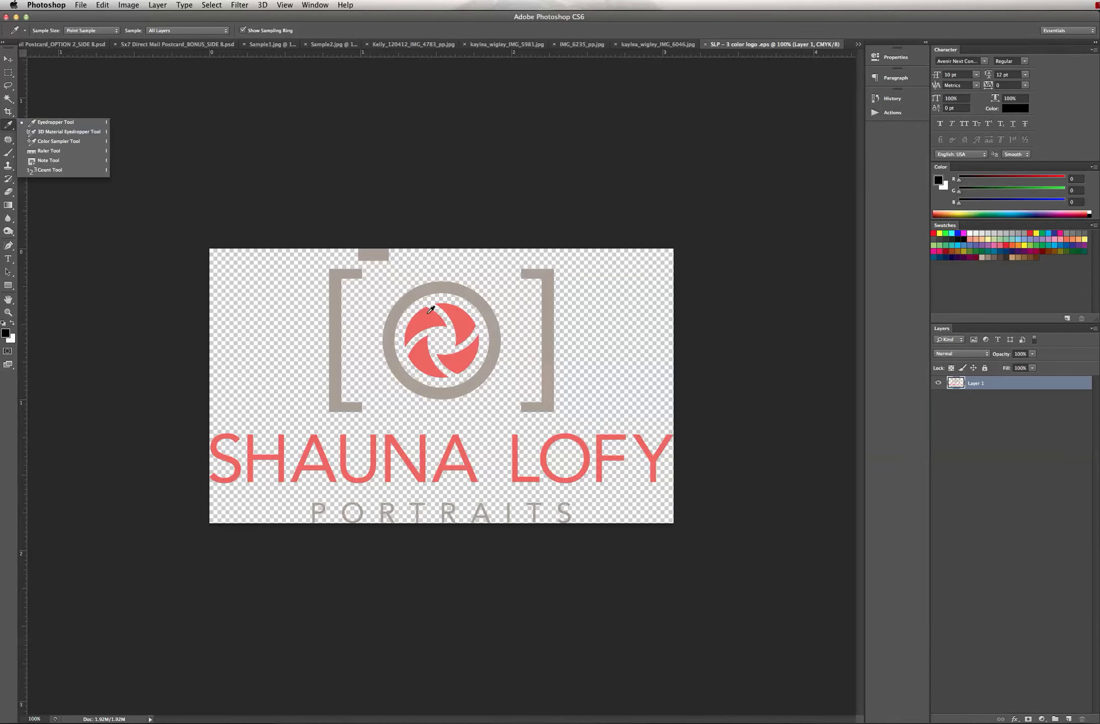
left_click(429, 312)
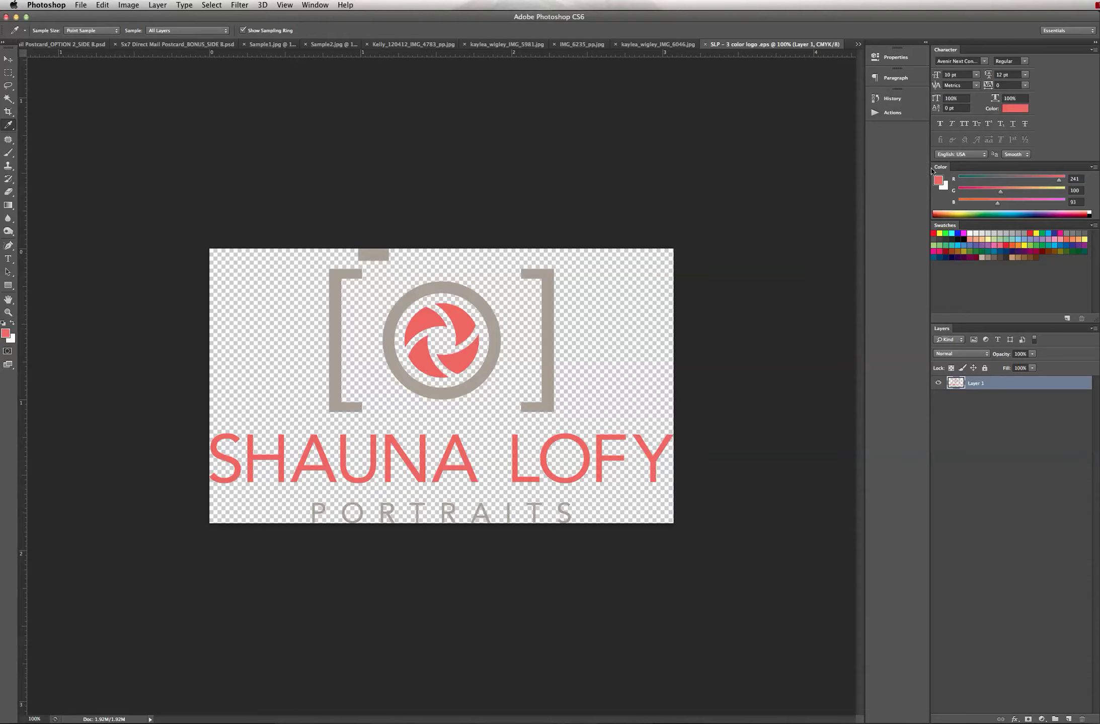
left_click(315, 5)
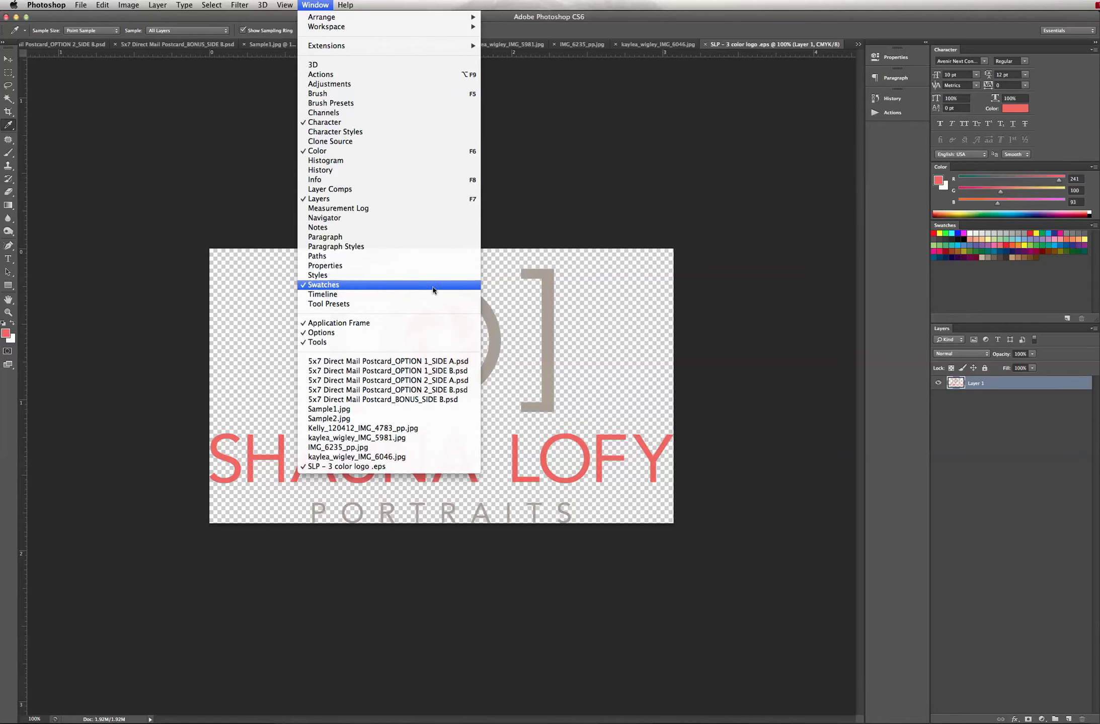
left_click(1035, 281)
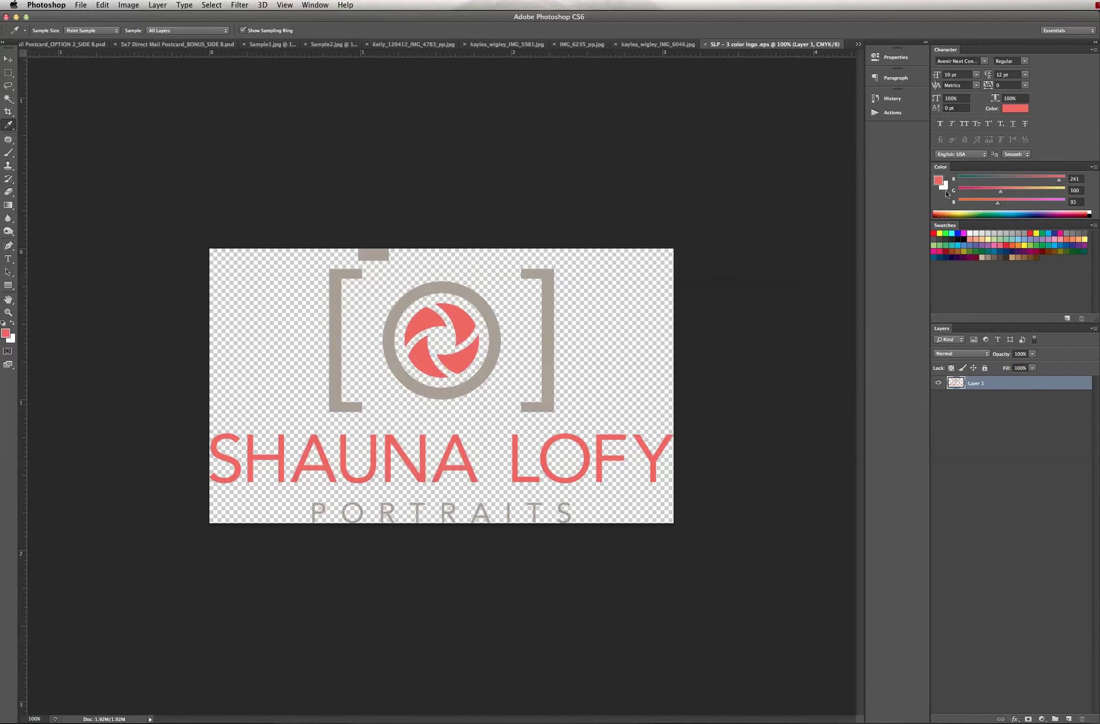
Step: Save the sampled foreground color as a swatch named Coral
left_click(940, 178)
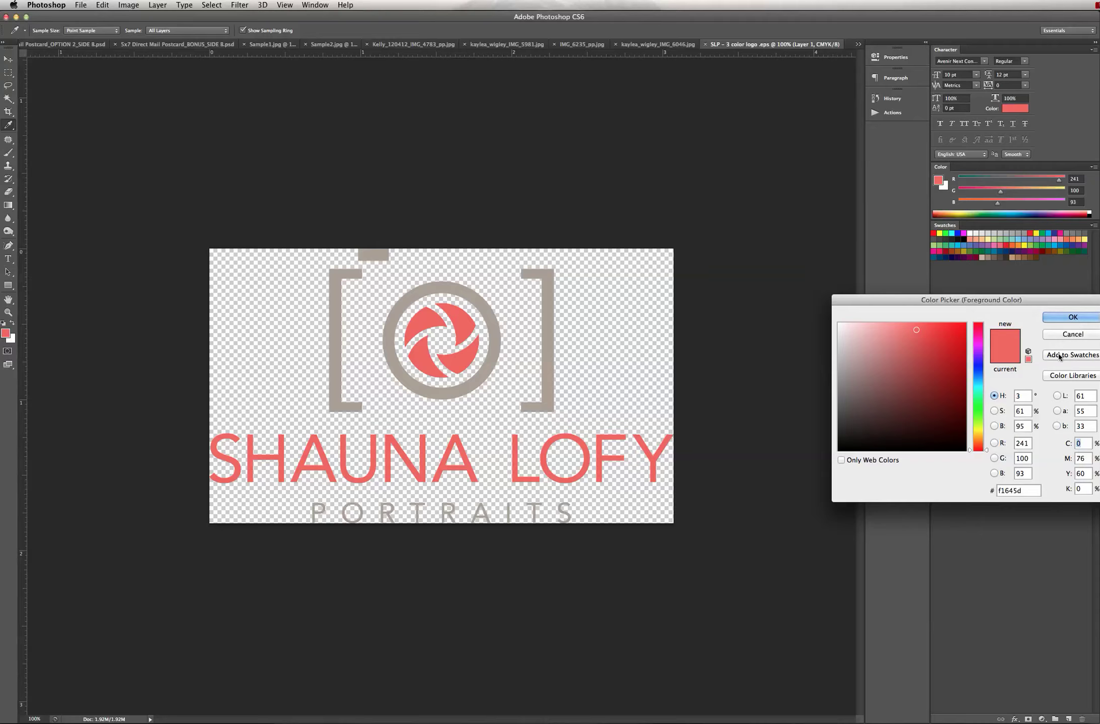
left_click_drag(1044, 298, 937, 296)
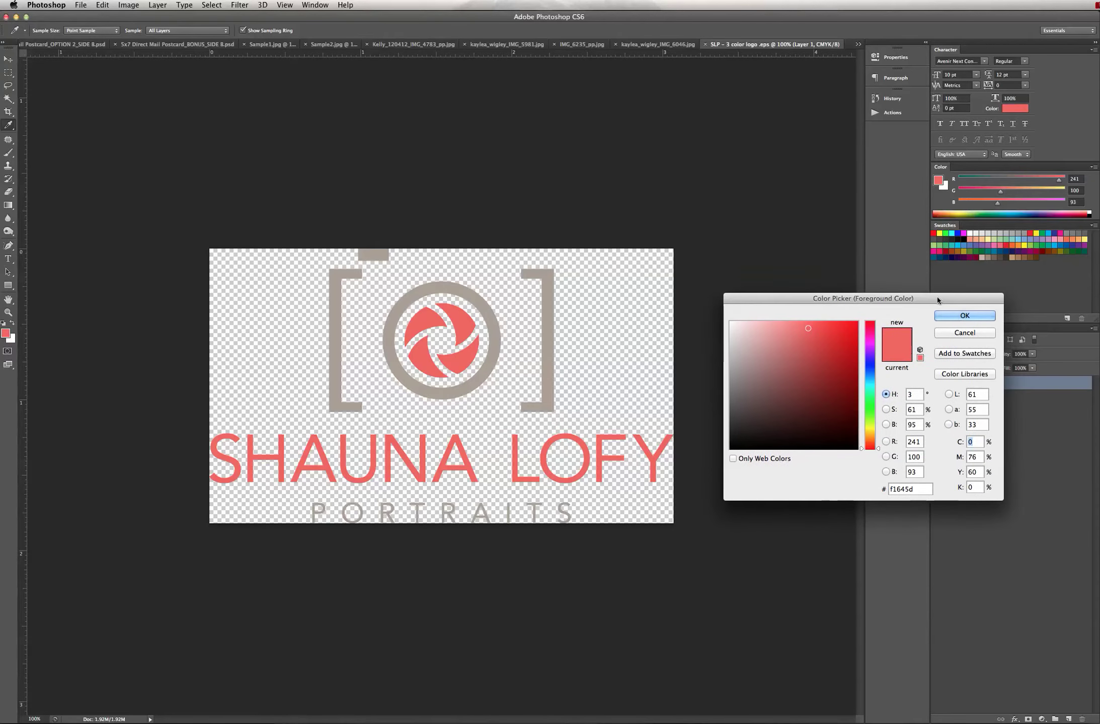
left_click(985, 354)
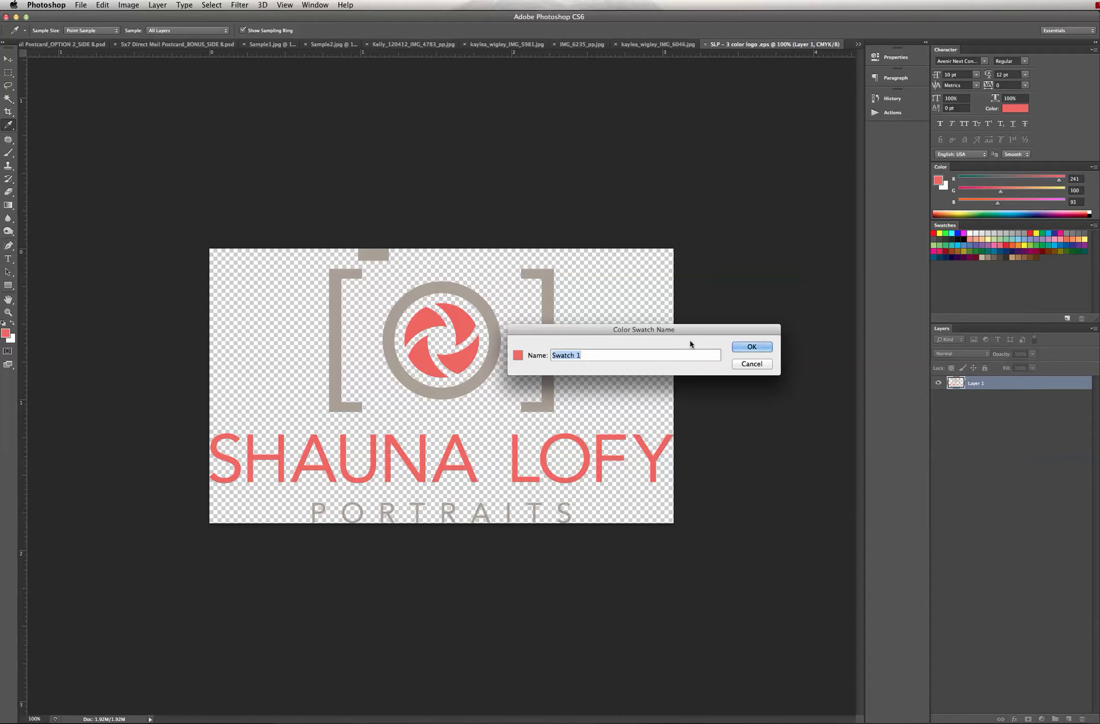
type("Coral")
left_click(746, 352)
key("super+alt+o")
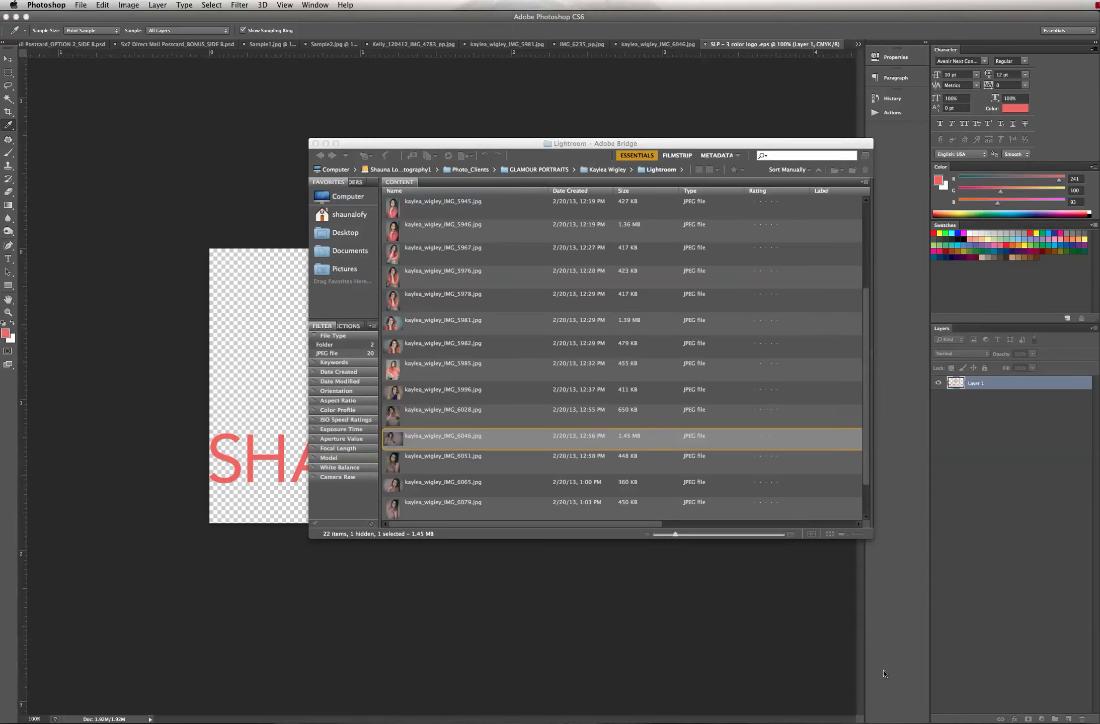
left_click(739, 612)
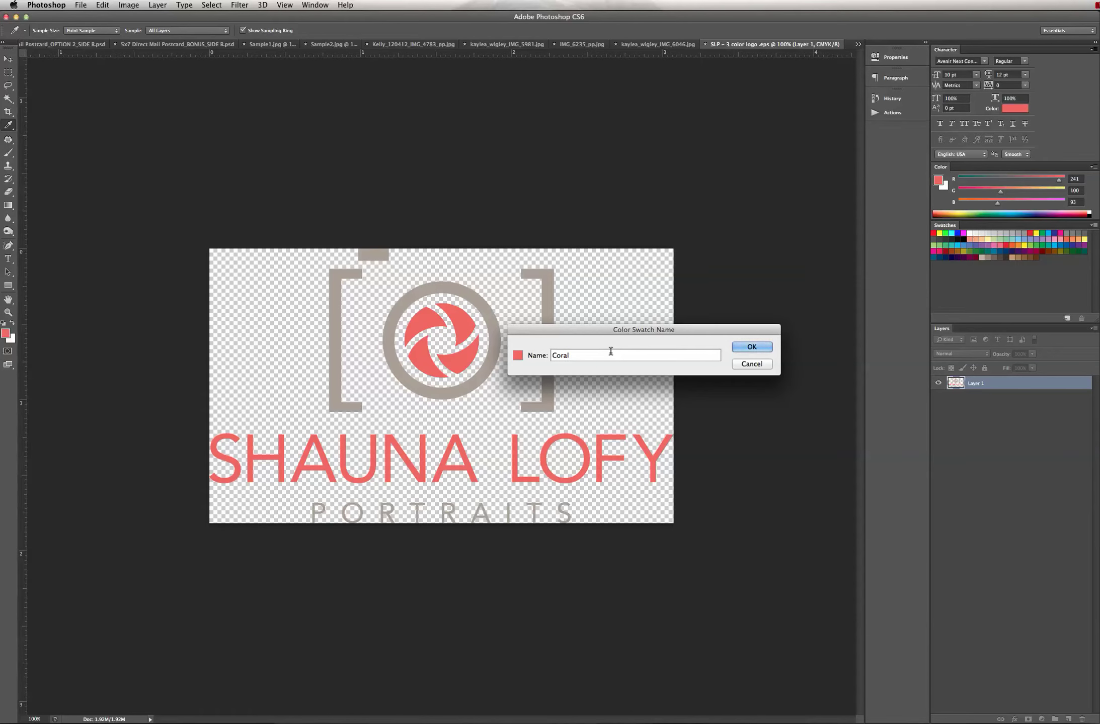
left_click(765, 351)
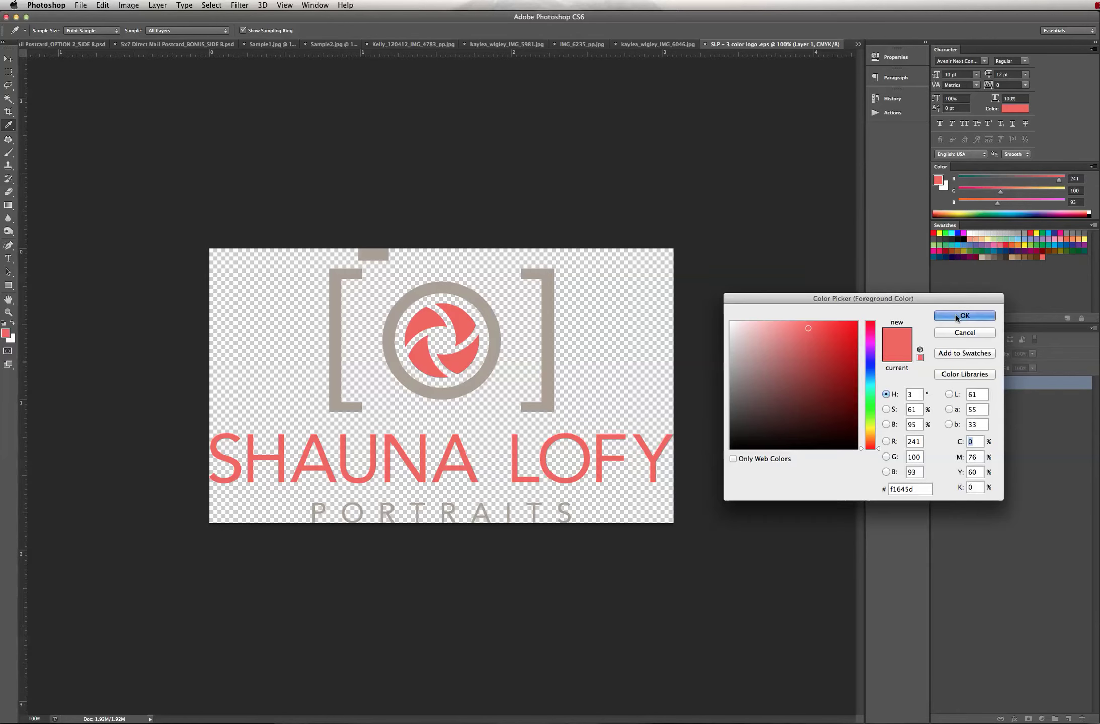
left_click(955, 315)
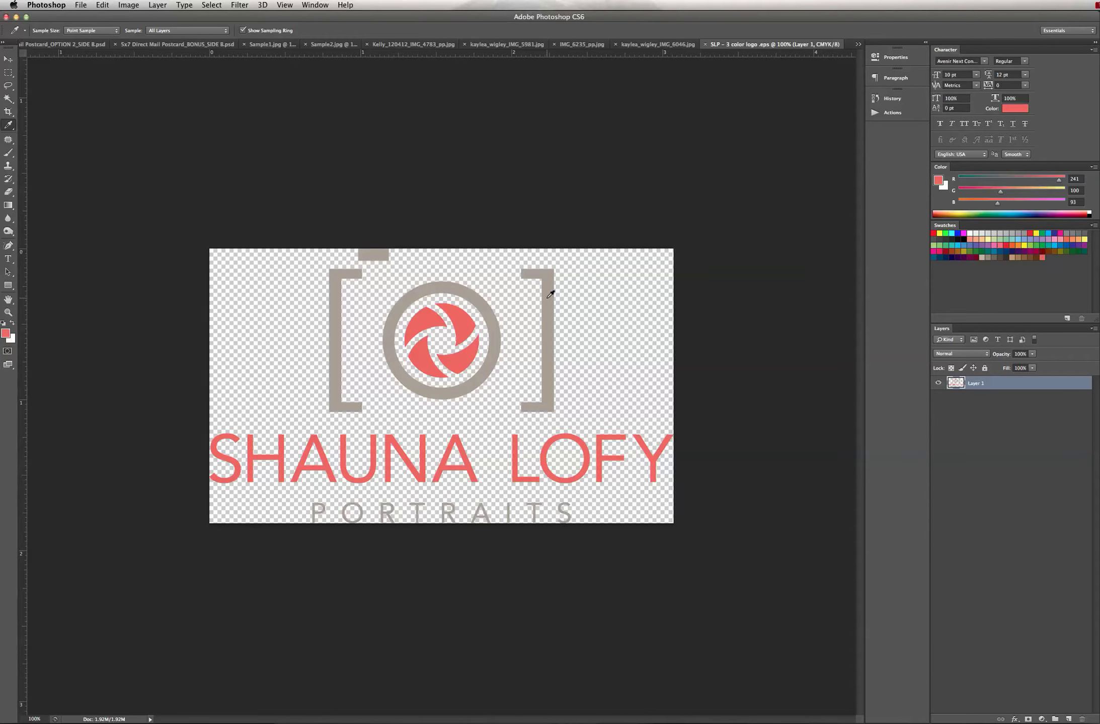
Step: Sample the gray of the logo's camera bracket and save it as a swatch named Warm Gray (Medium)
left_click(335, 315)
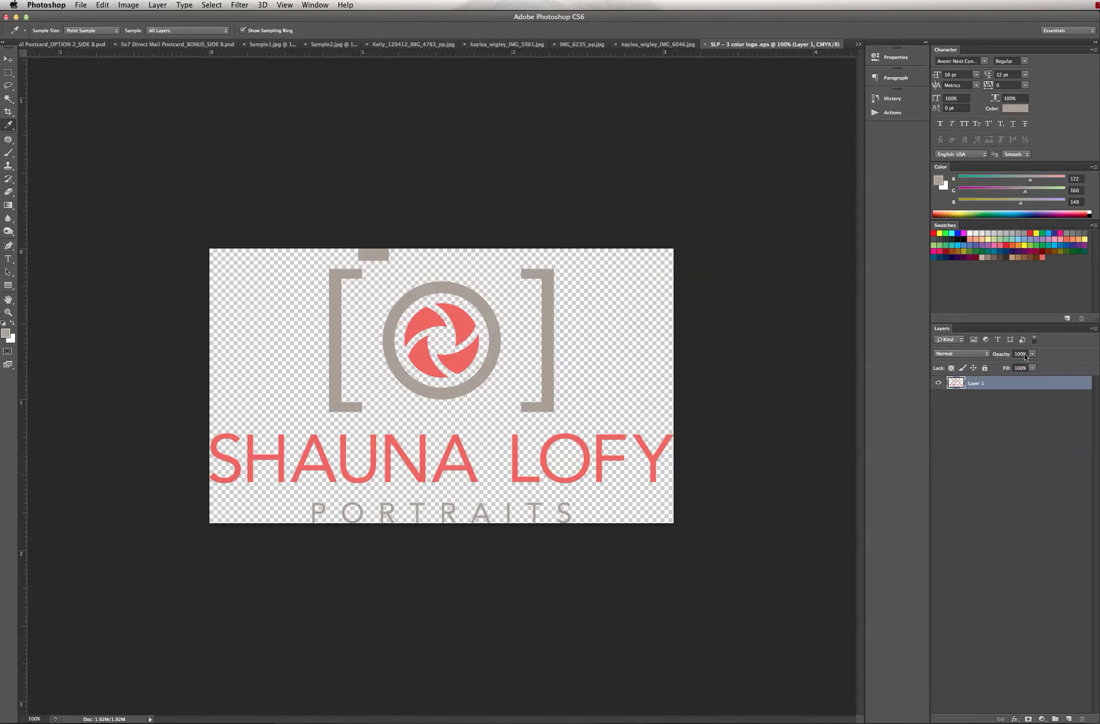
left_click(939, 180)
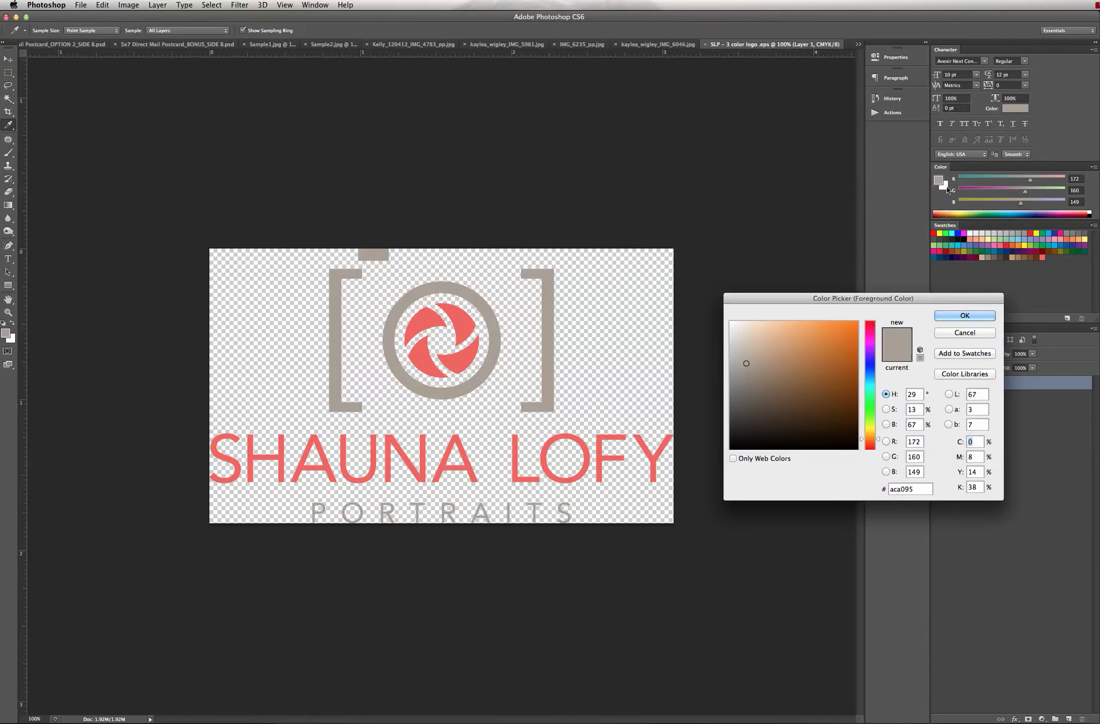
left_click(964, 354)
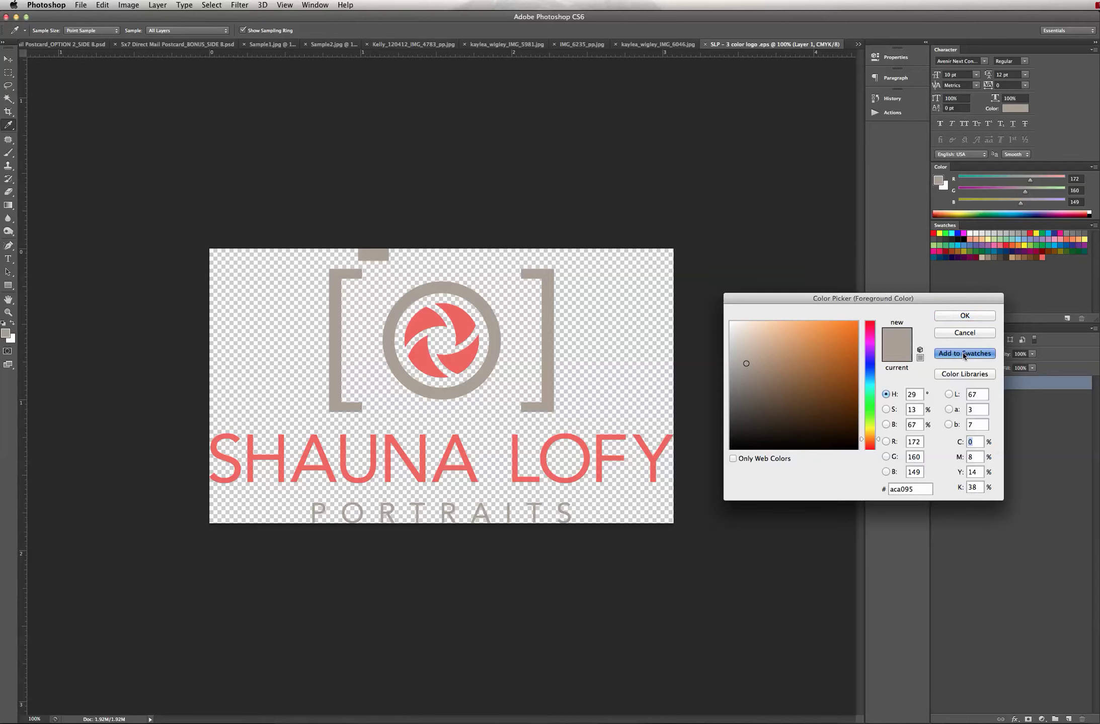
type("Warm Gray")
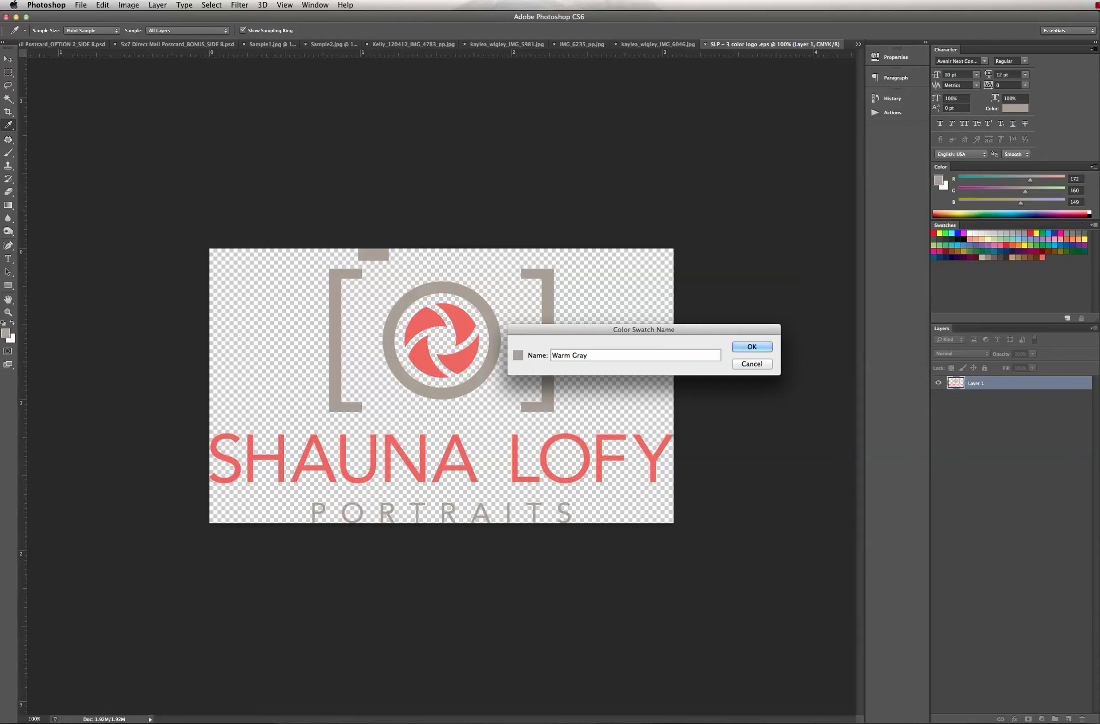
type(" (Medium)")
left_click(748, 351)
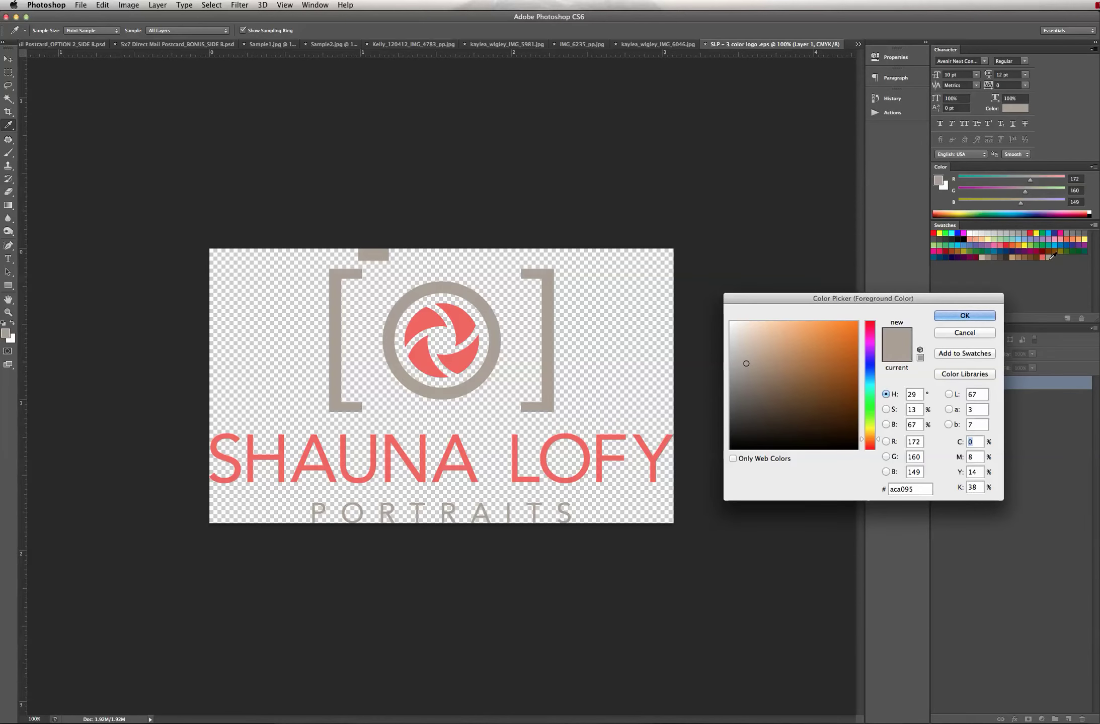
left_click(962, 316)
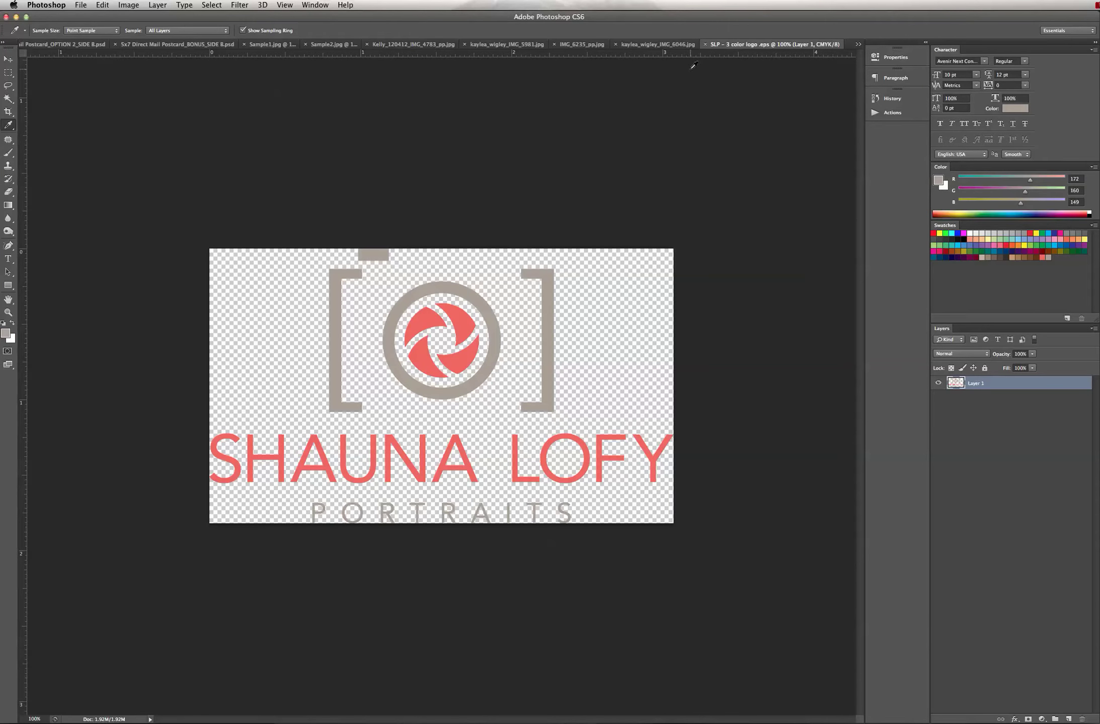
Step: Undock Sample1.jpg and Sample2.jpg from the main document window and bring the OPTION 2_SIDE A postcard to the front
left_click(63, 44)
left_click(282, 44)
left_click(126, 44)
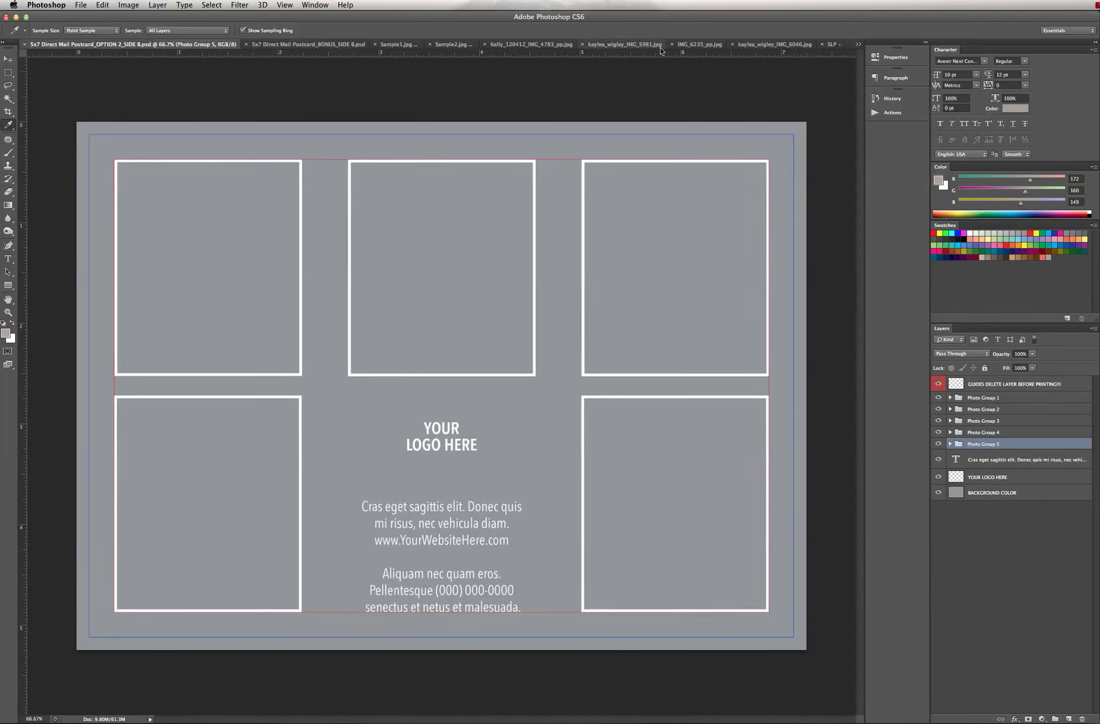
left_click(297, 45)
left_click(388, 45)
left_click_drag(428, 45, 816, 51)
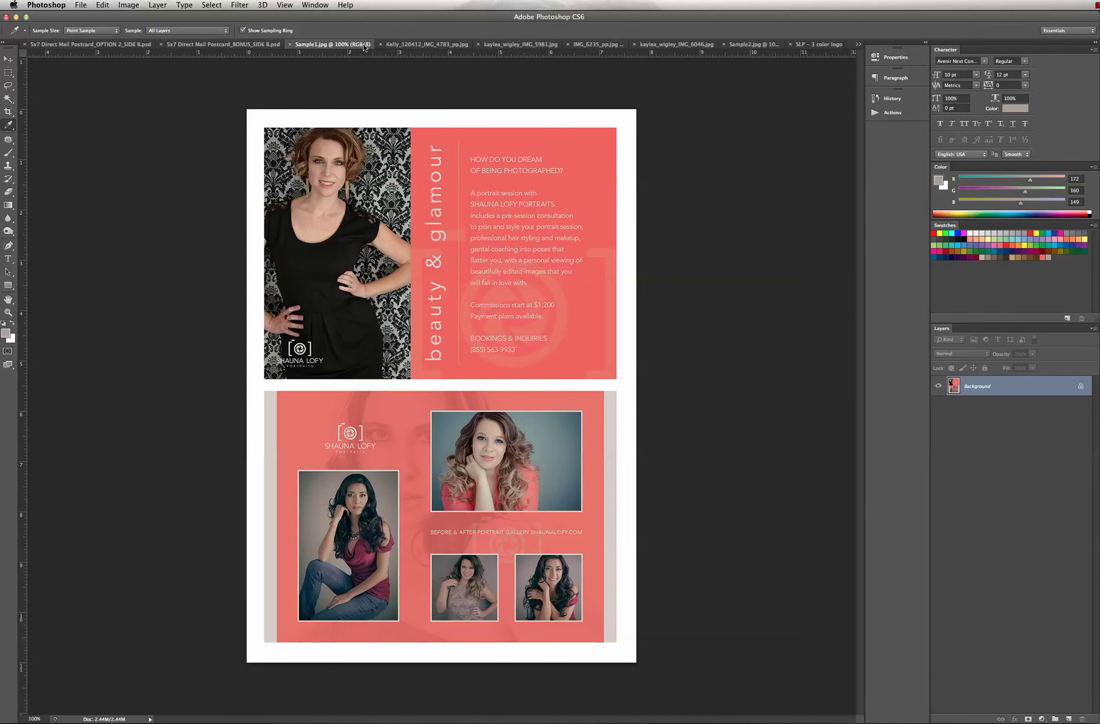
left_click_drag(352, 45, 947, 179)
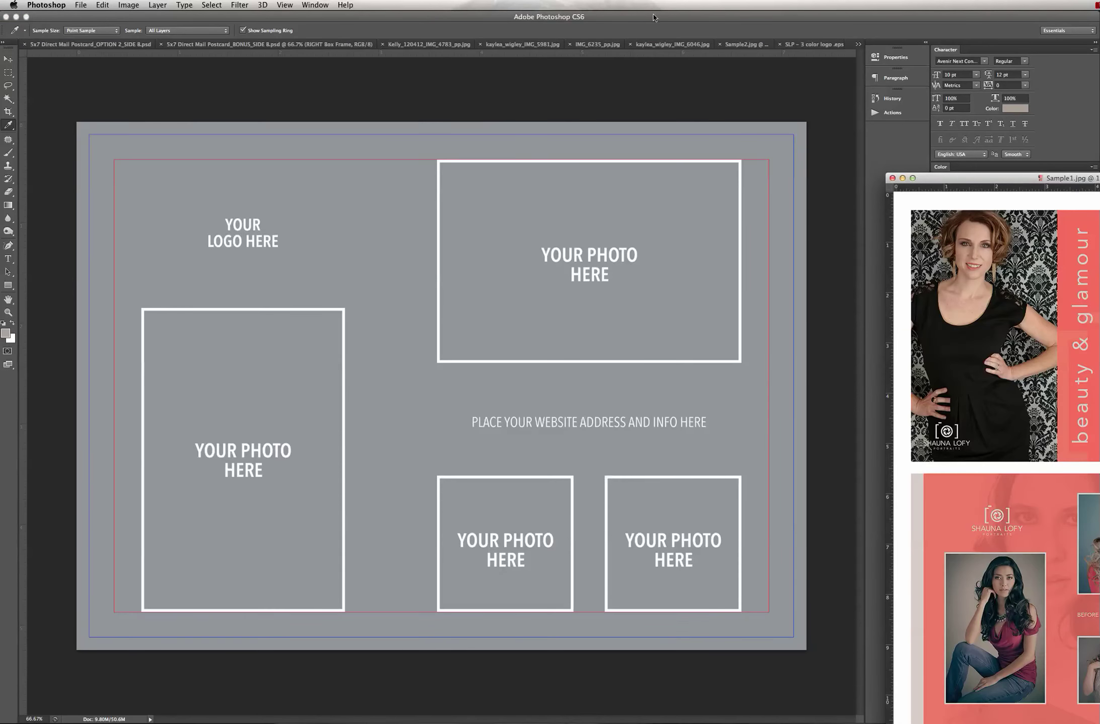
left_click_drag(745, 45, 631, 165)
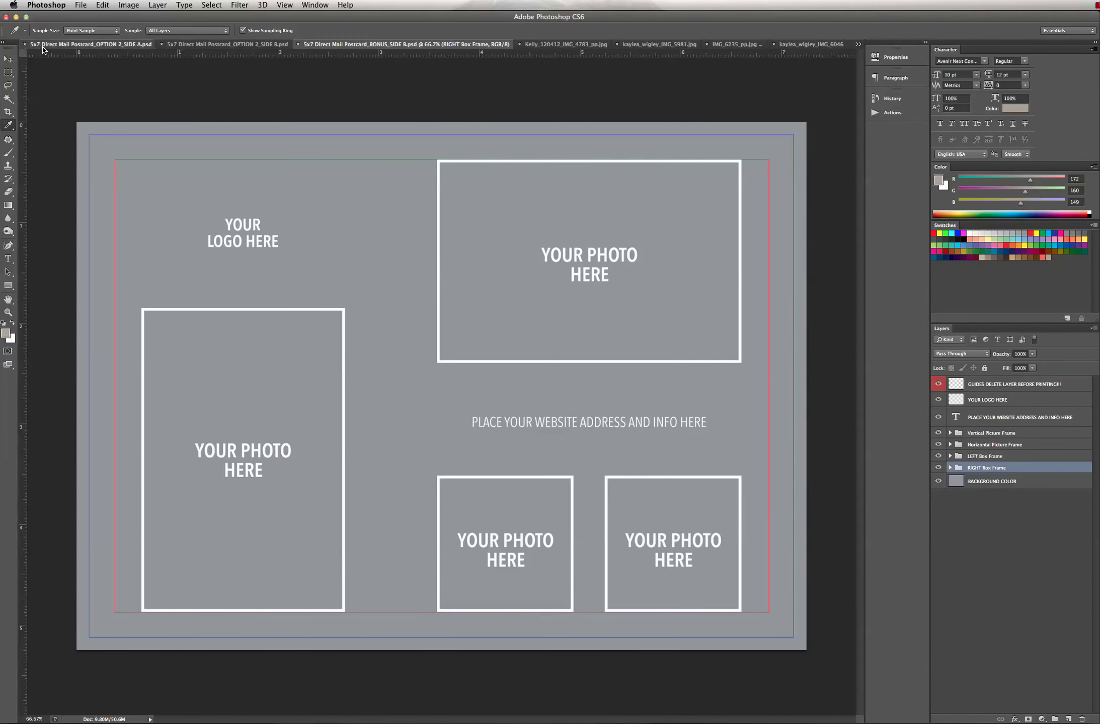
left_click(43, 48)
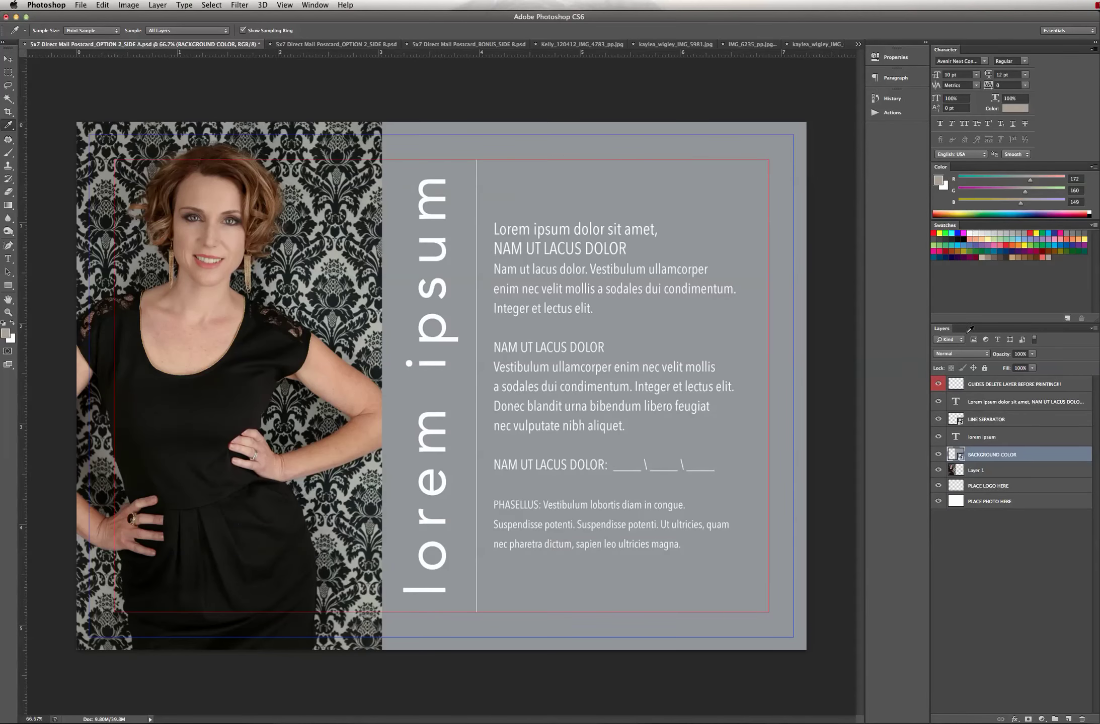
Step: Apply a Color Overlay in the saved Coral swatch color (f1645d) to the BACKGROUND COLOR layer
double_click(1037, 456)
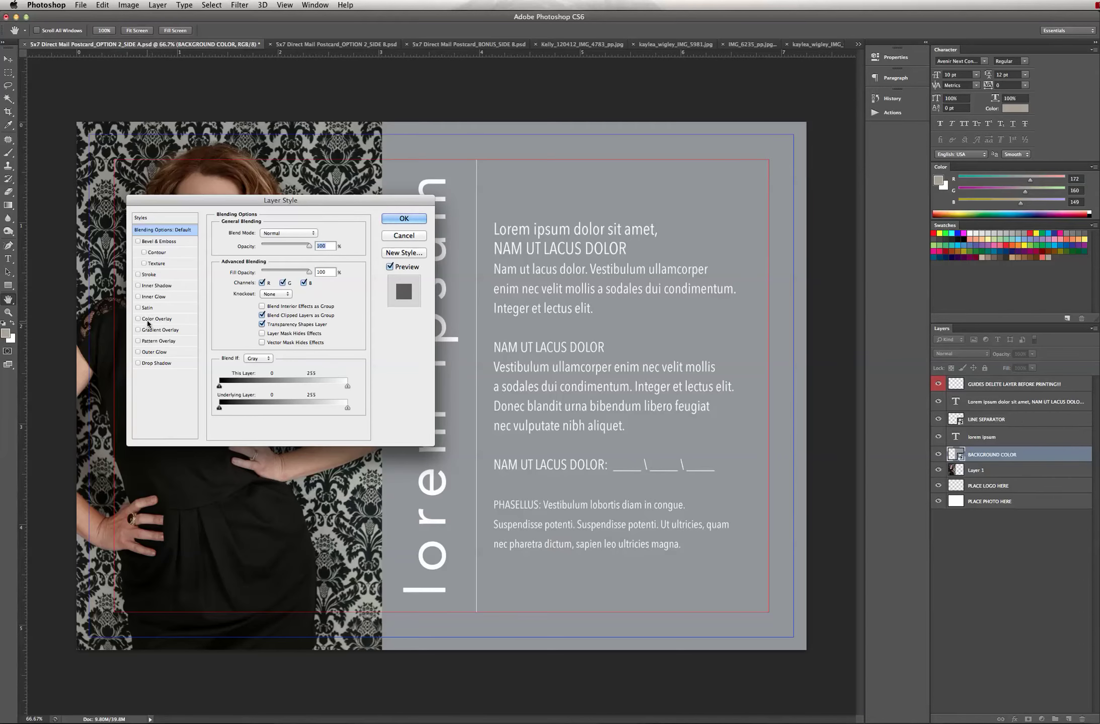
left_click(170, 320)
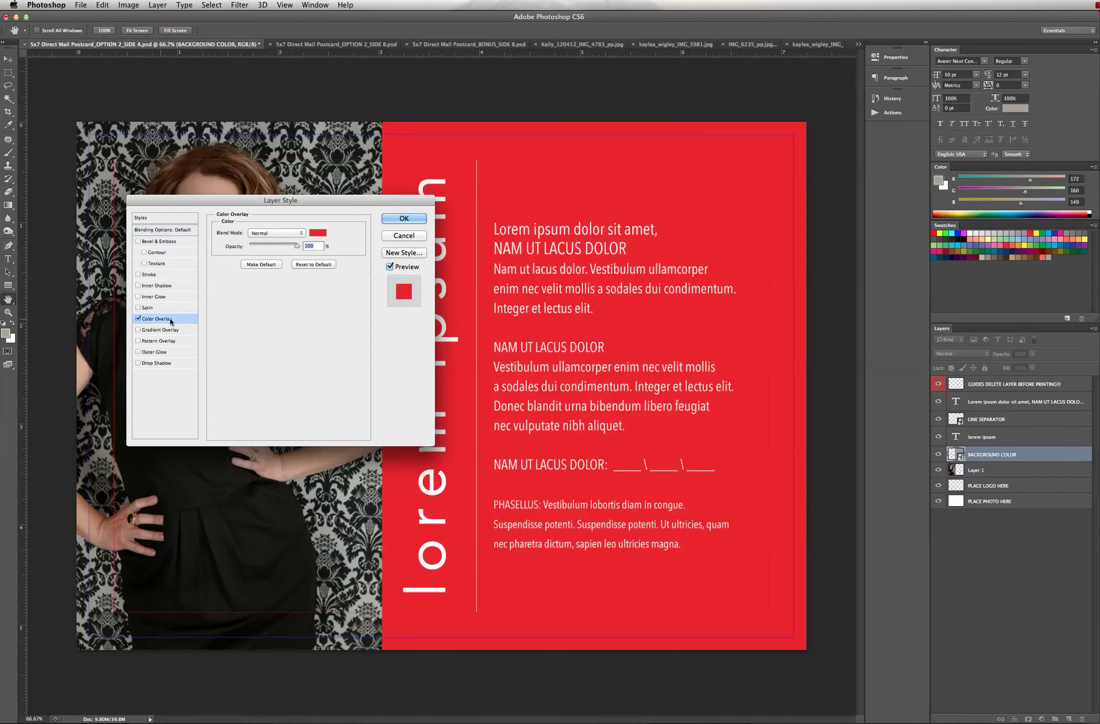
left_click(321, 234)
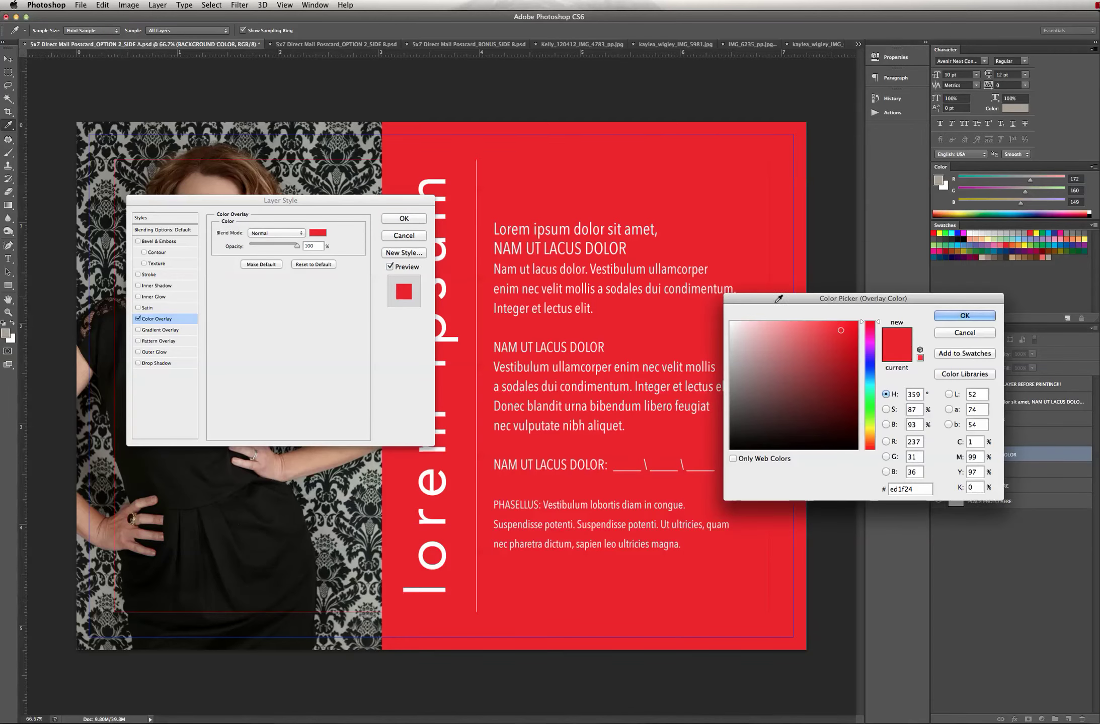
left_click(1044, 257)
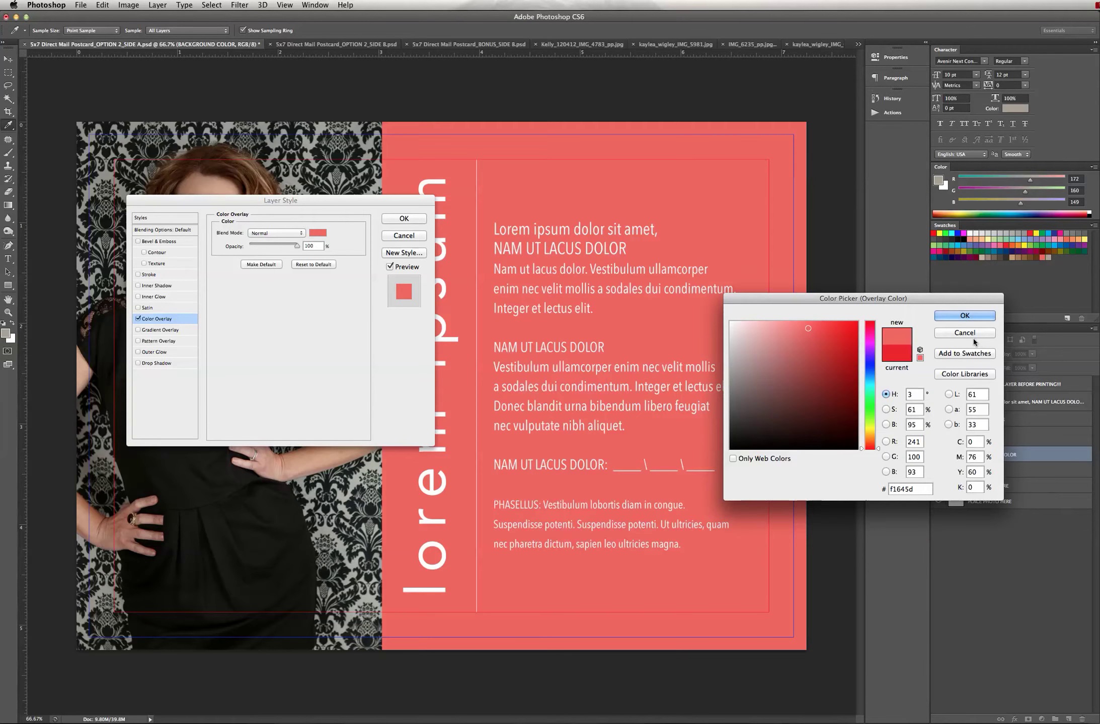
left_click(964, 316)
left_click(401, 218)
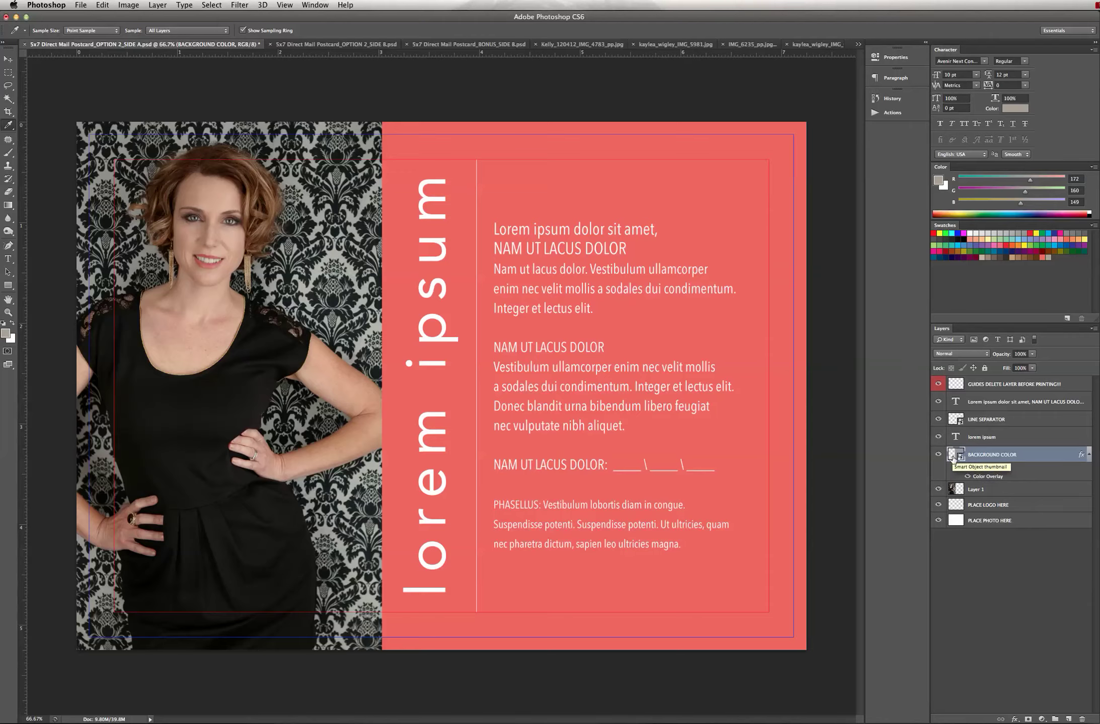
Step: Revert the postcard to the Nudge history state, before the Color Overlay
left_click(896, 103)
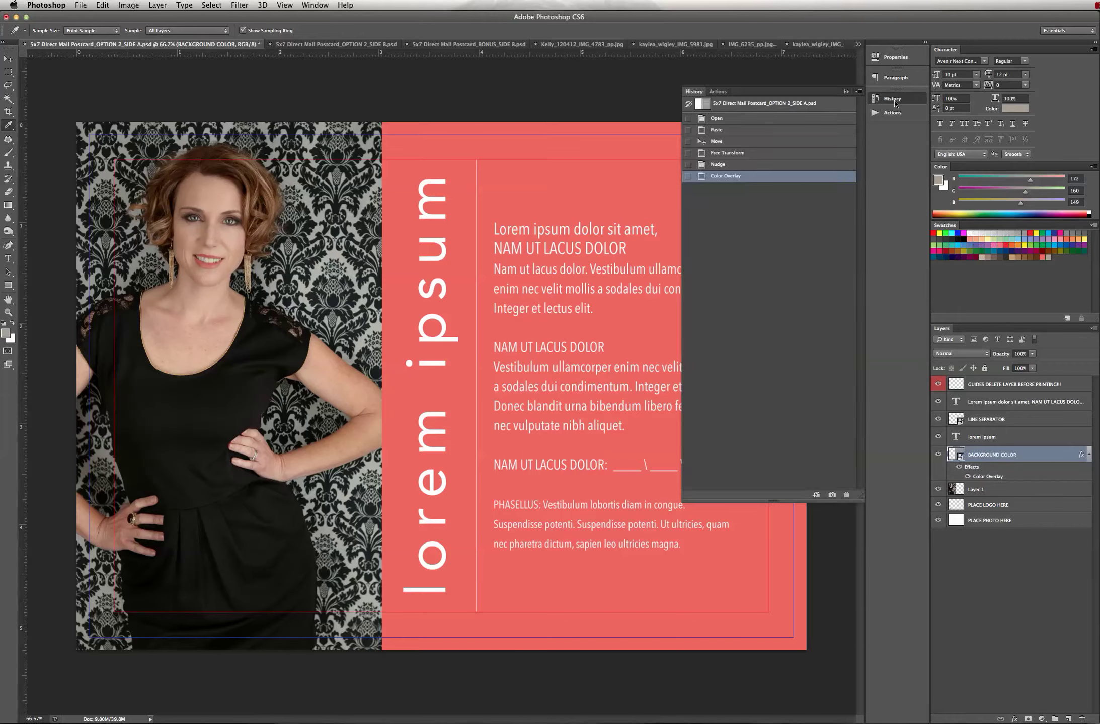
left_click(765, 165)
left_click(846, 91)
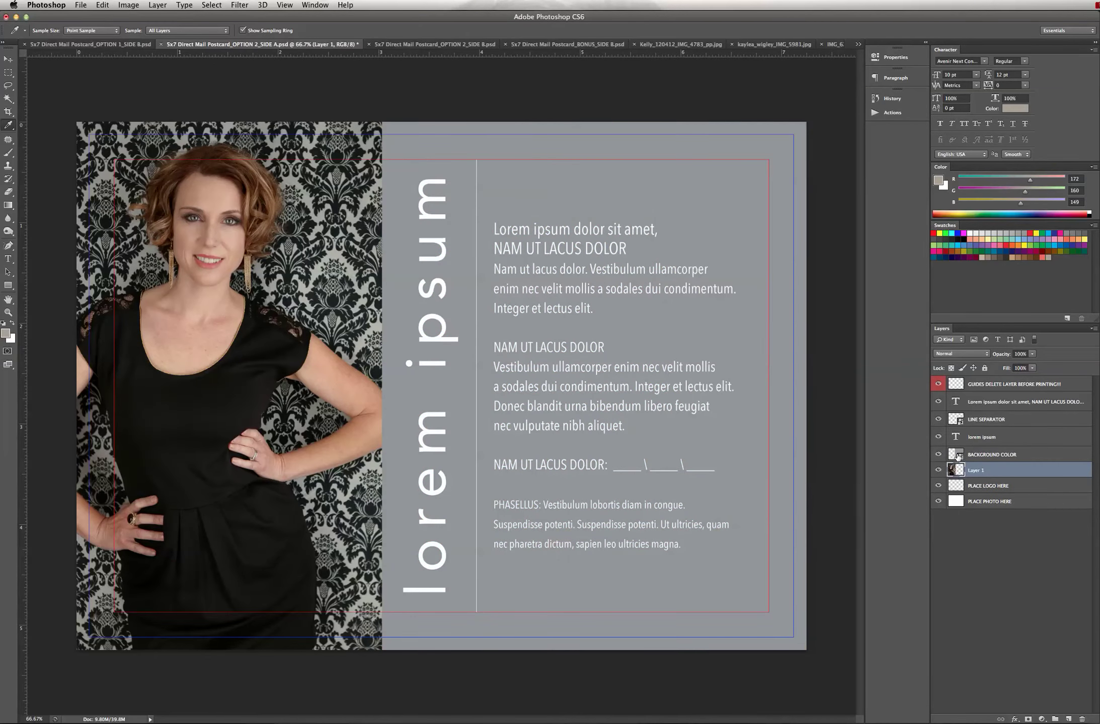
Step: Load the BACKGROUND COLOR layer's shape as a selection and set the foreground color to the Coral swatch
left_click(954, 456)
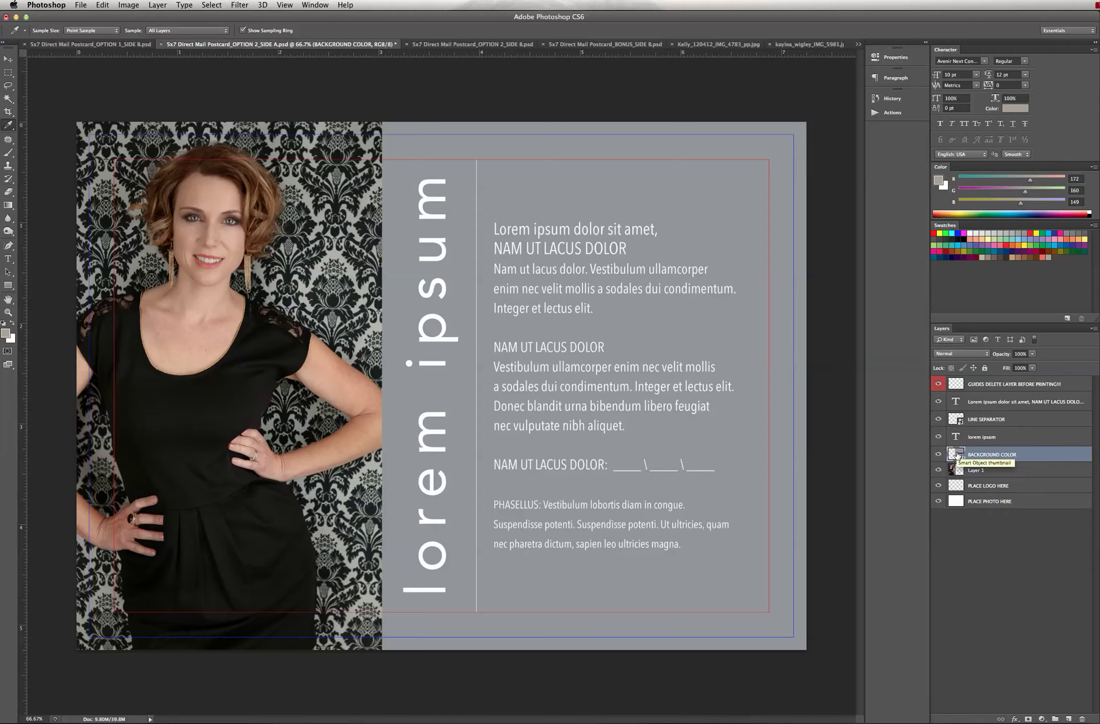
left_click(958, 458, "super")
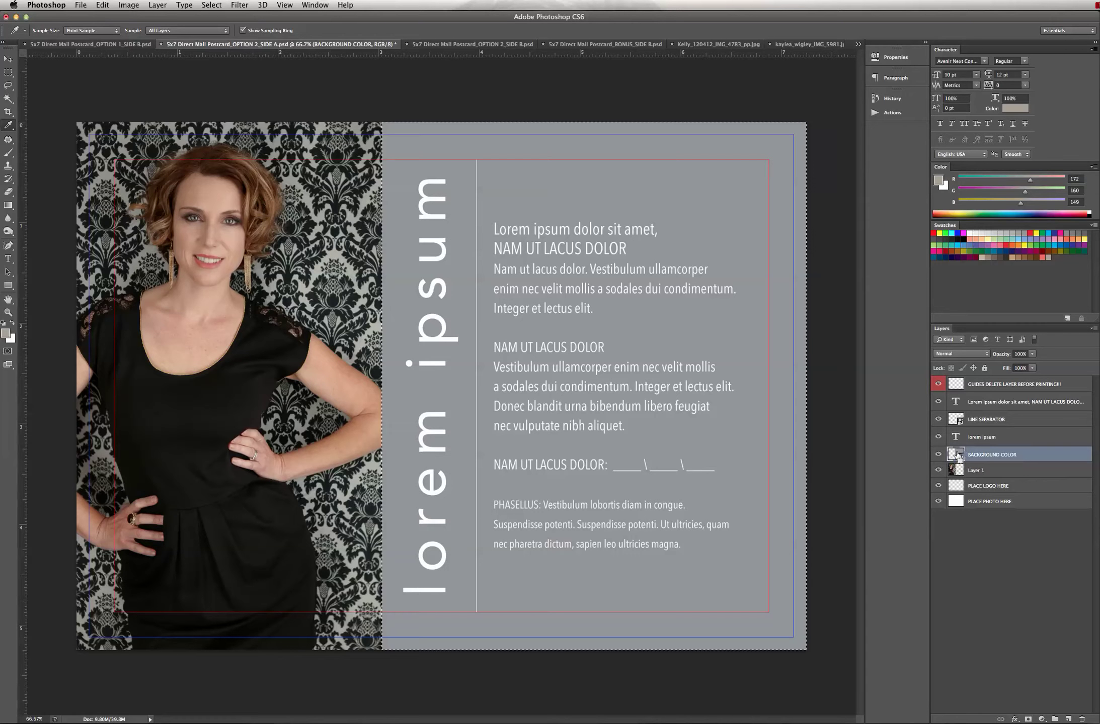
left_click(1044, 258)
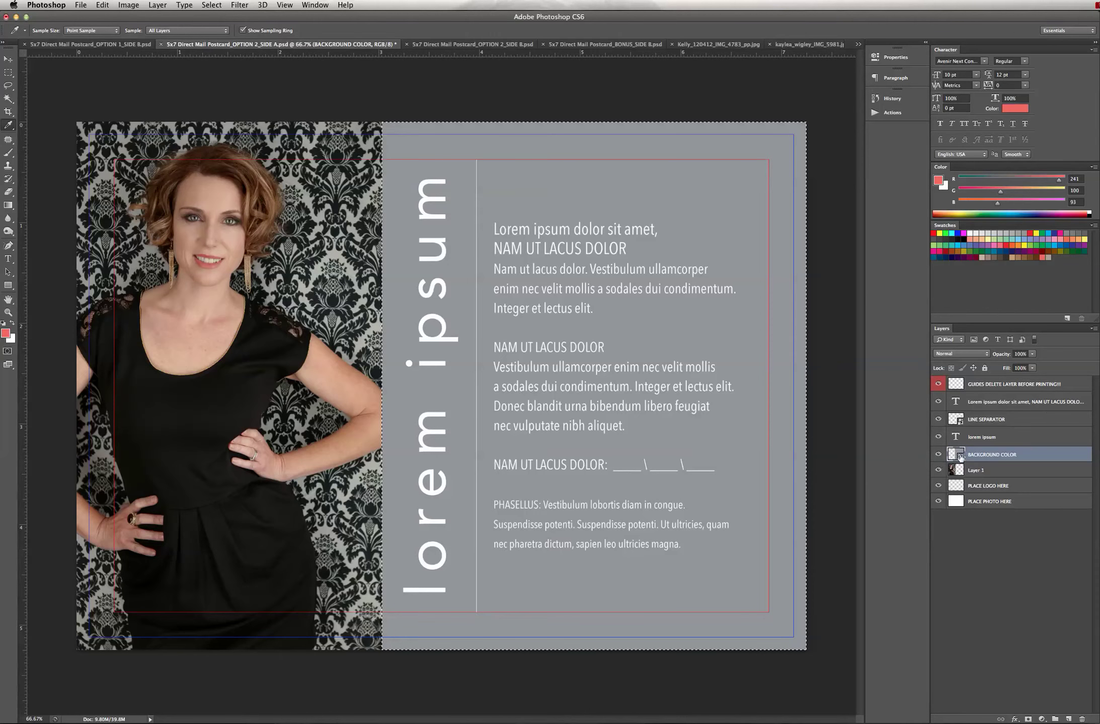
left_click(9, 60)
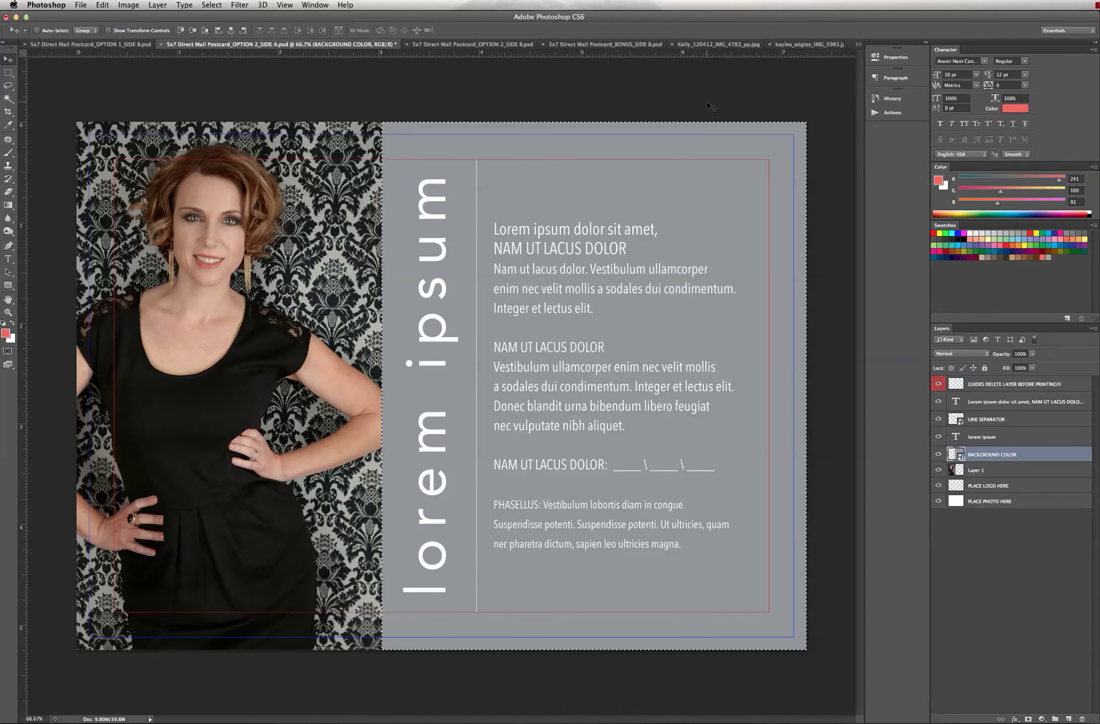
left_click(1024, 442)
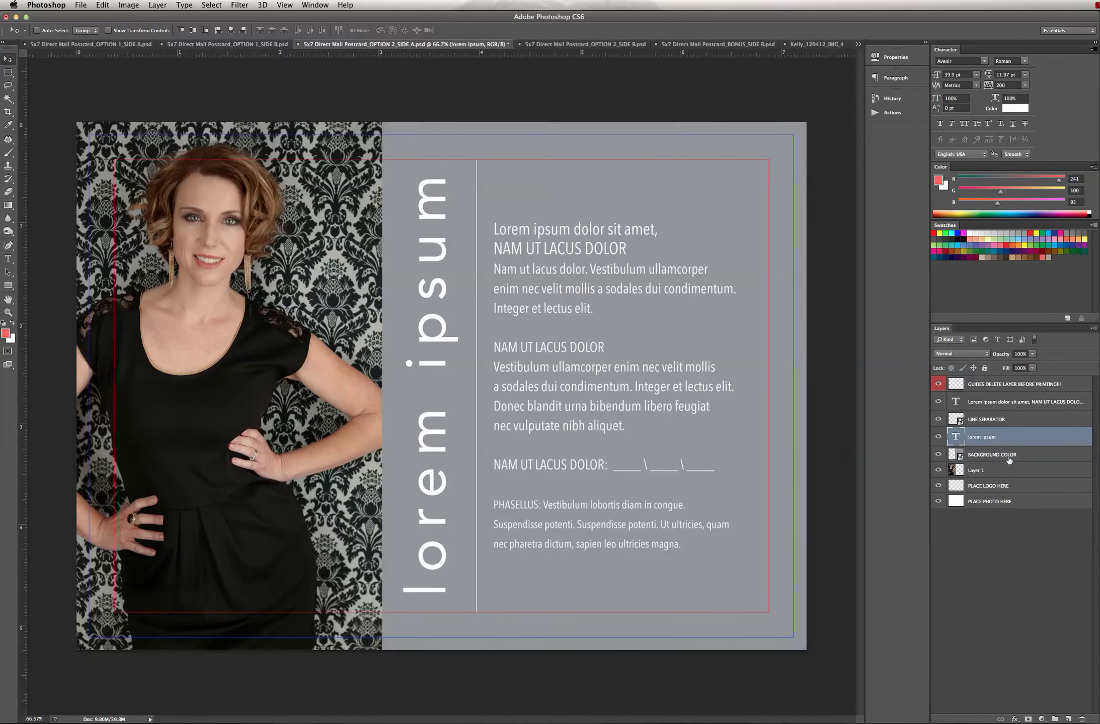
left_click(959, 456)
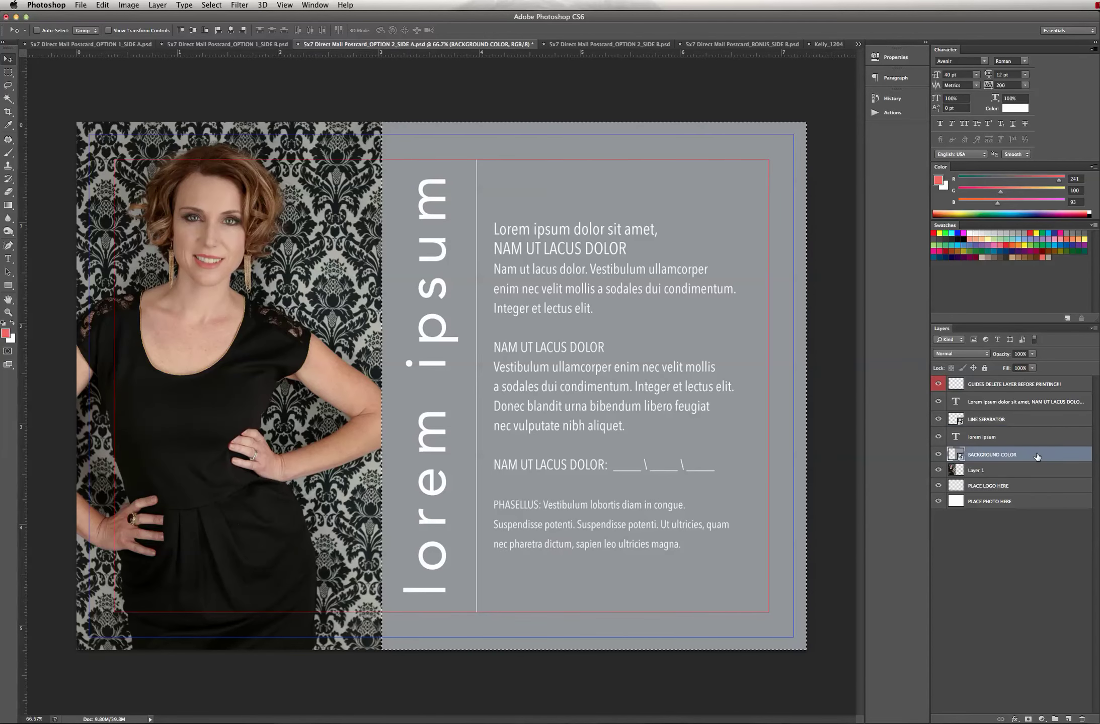
key("super+d")
double_click(1049, 456)
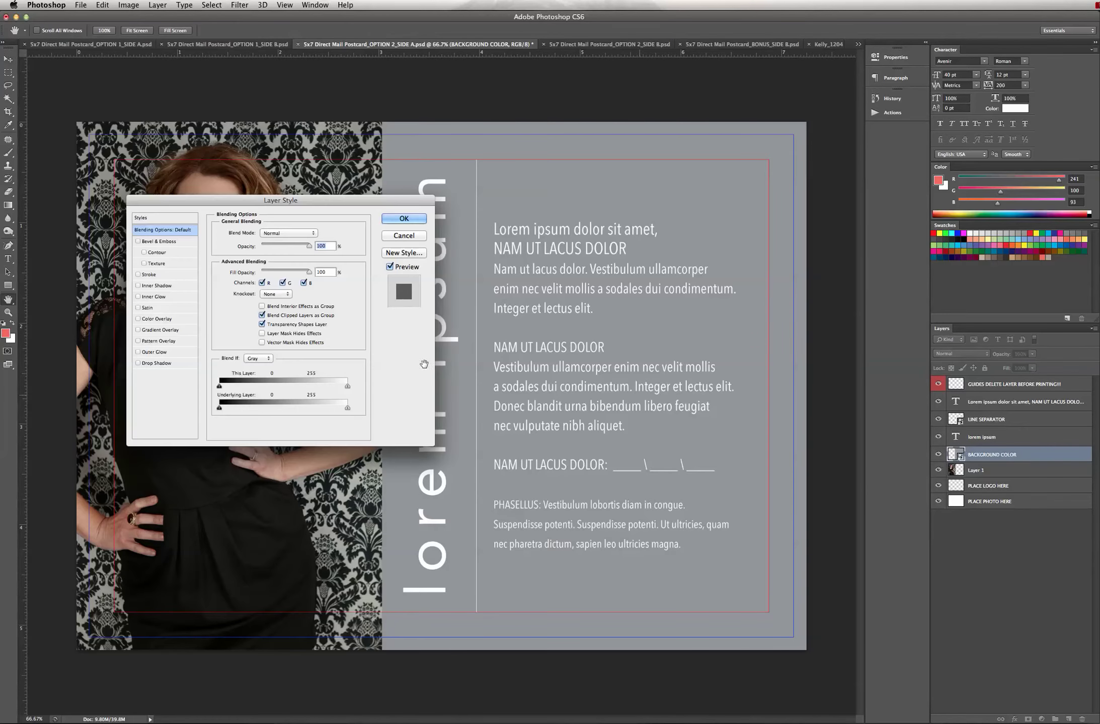
left_click(396, 237)
Step: Rasterize the BACKGROUND COLOR layer and fill its shape with the Coral foreground color
right_click(1042, 455)
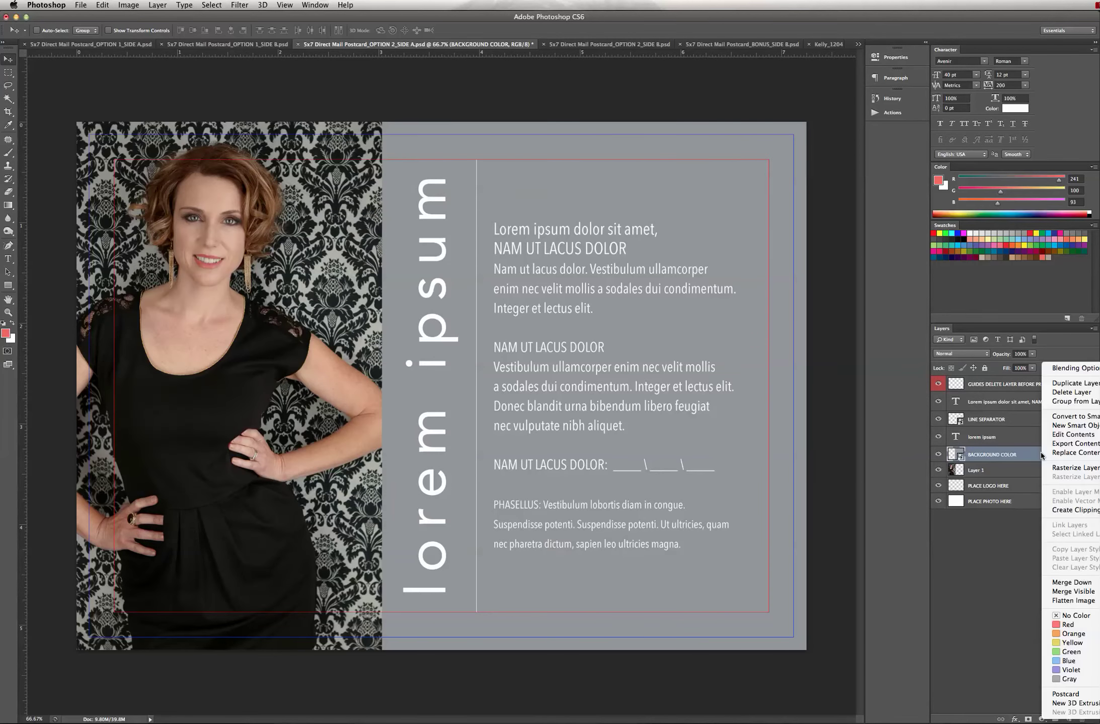
left_click(1066, 469)
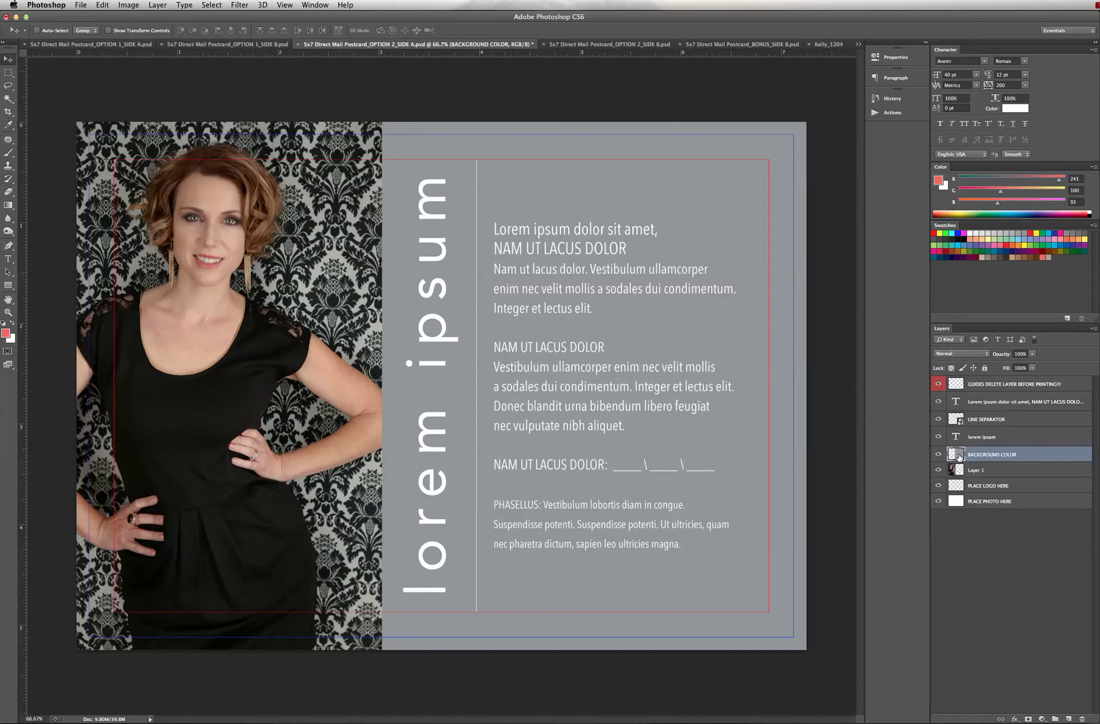
left_click(958, 456, "super")
key("alt+BackSpace")
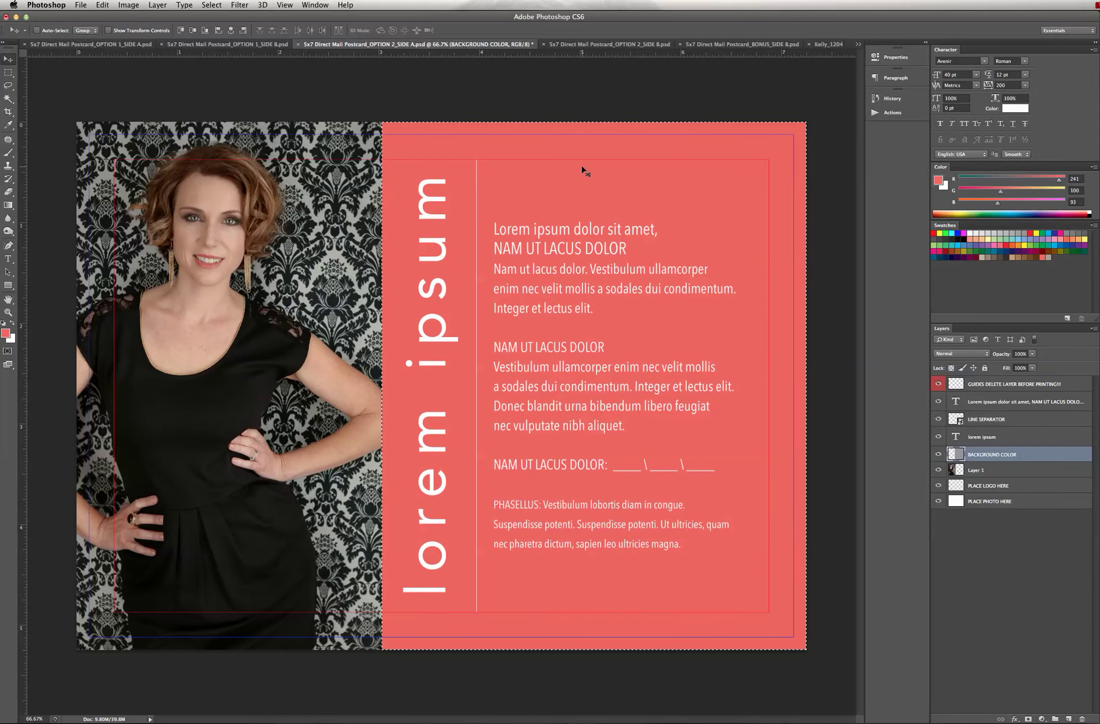
key("super+d")
Step: Try a Color Overlay in the Warm Gray (Medium) swatch color (aca095) on the BACKGROUND COLOR layer, and delete the effect
double_click(1065, 456)
left_click(156, 319)
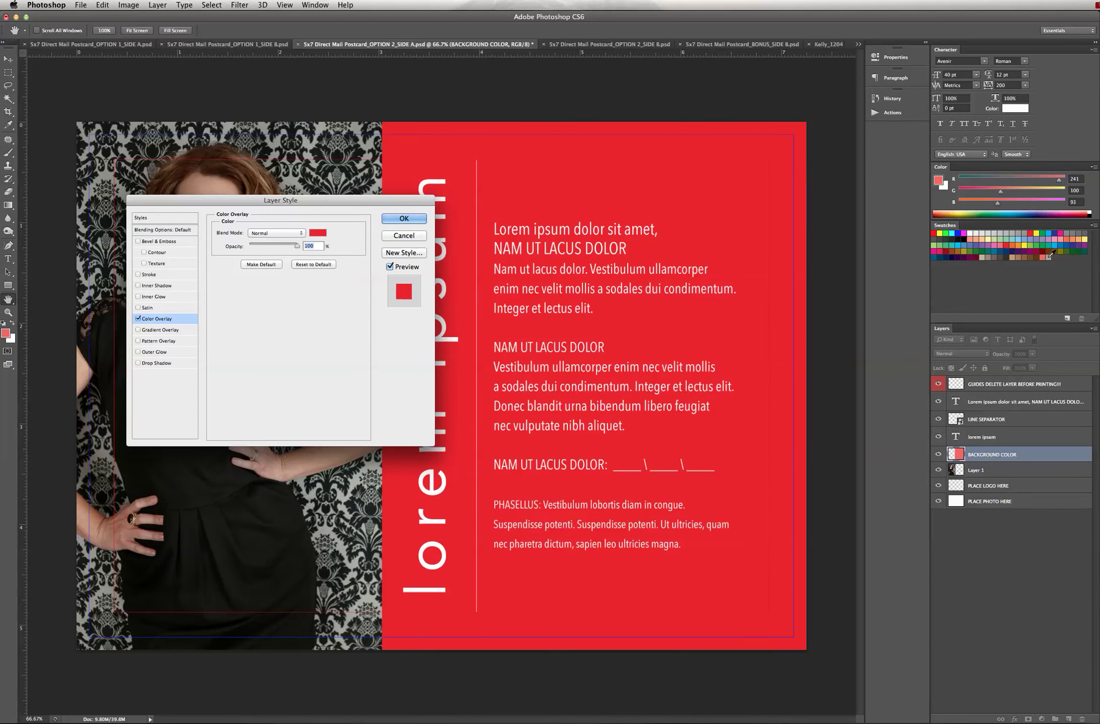
left_click(1049, 257)
left_click(317, 233)
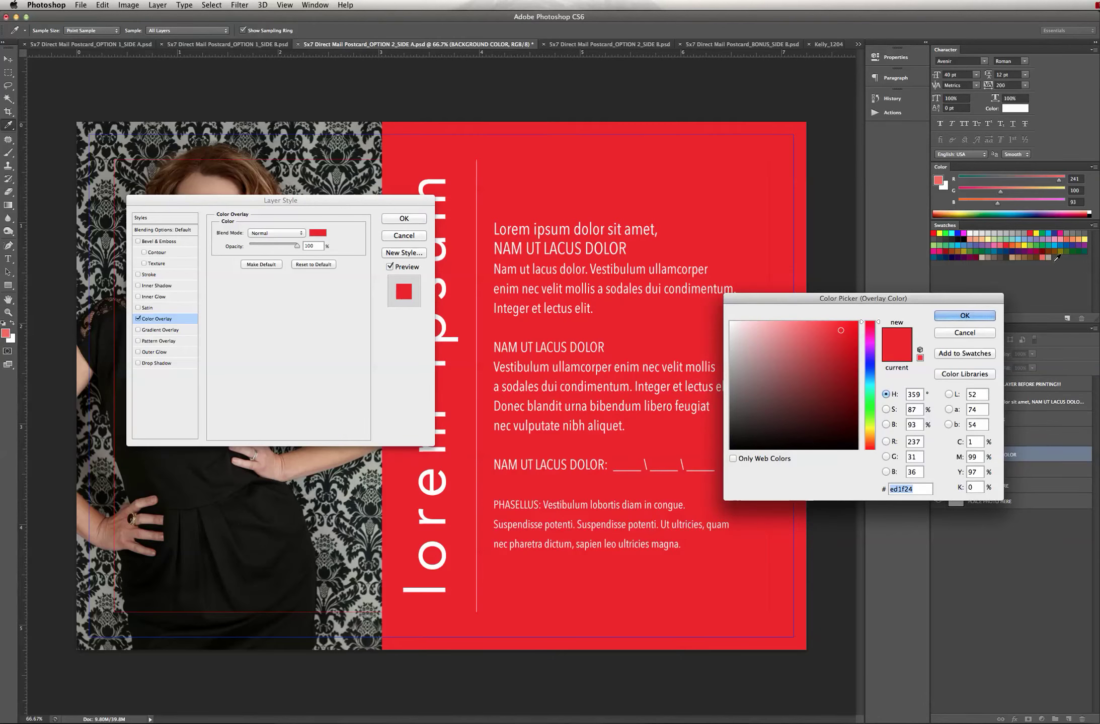
left_click(1051, 257)
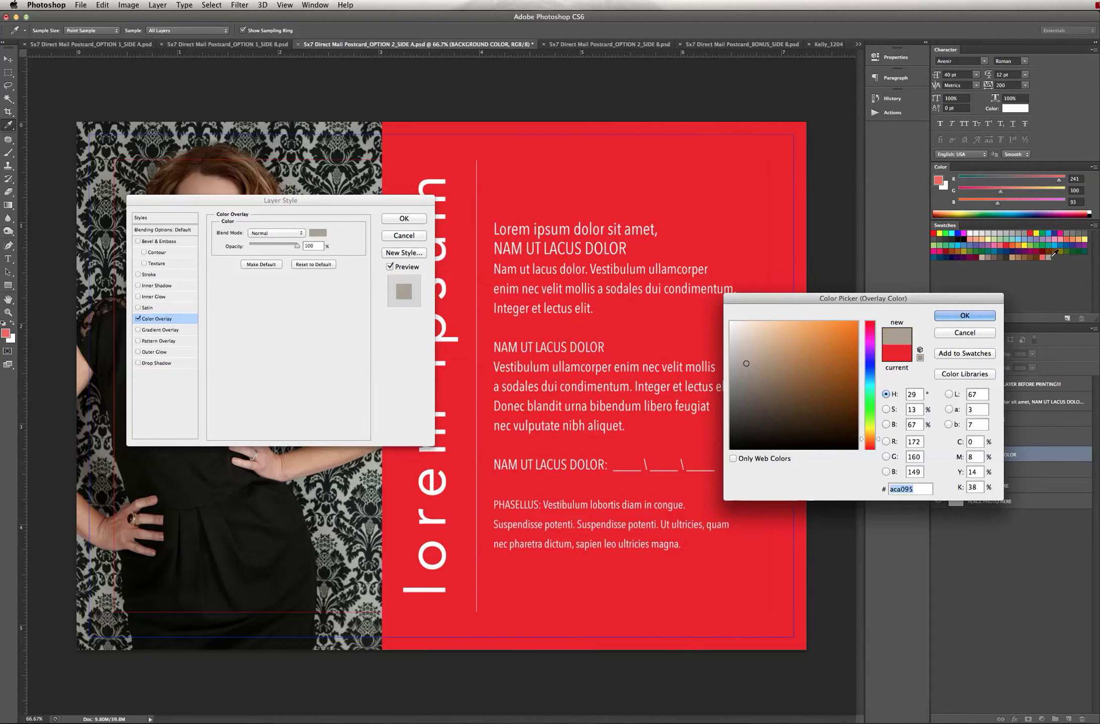
left_click(983, 316)
left_click(398, 220)
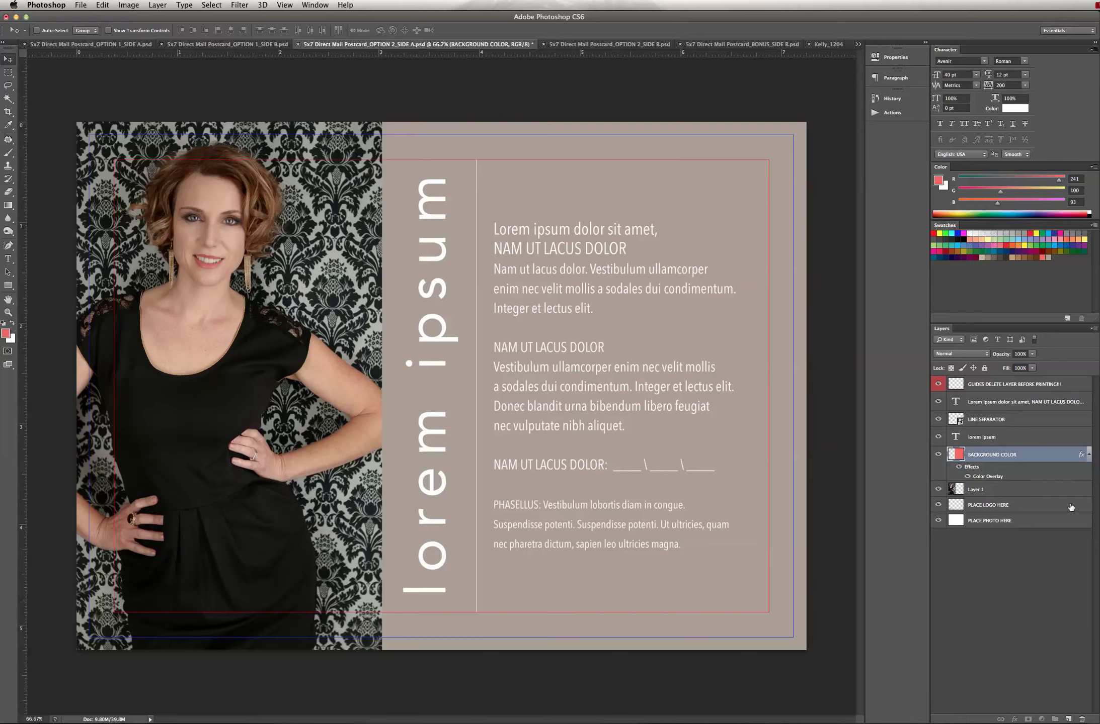
left_click_drag(1083, 719, 1083, 719)
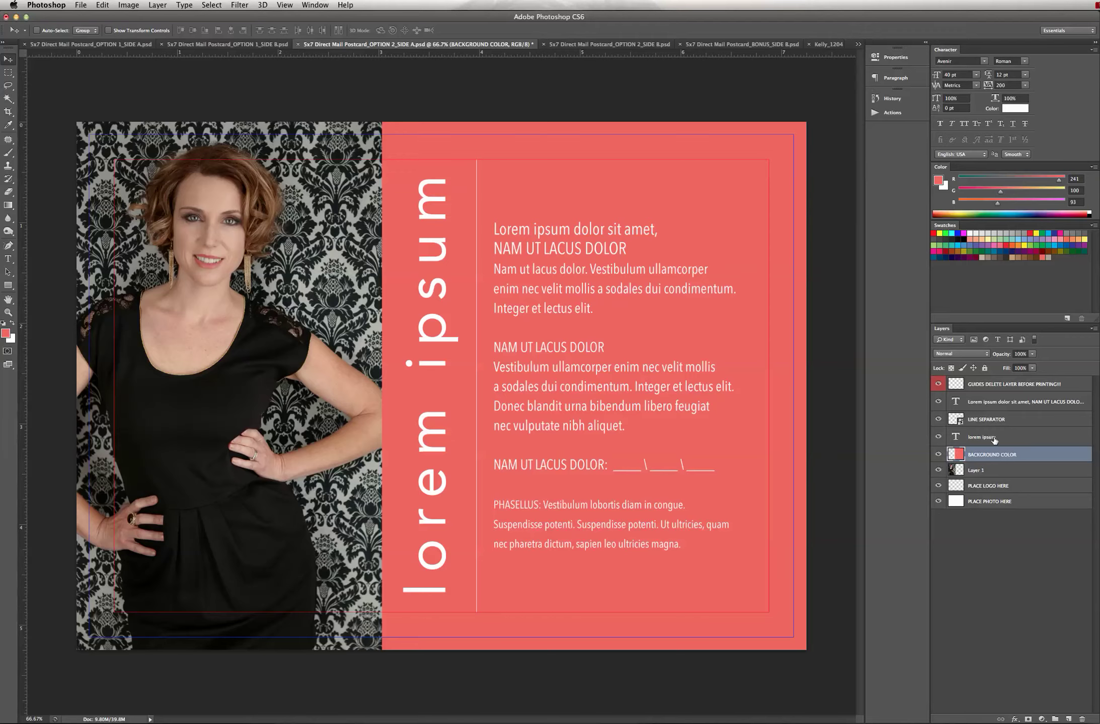
Step: Select the vertical lorem ipsum text layer of the OPTION 2_SIDE A postcard
left_click(1038, 438)
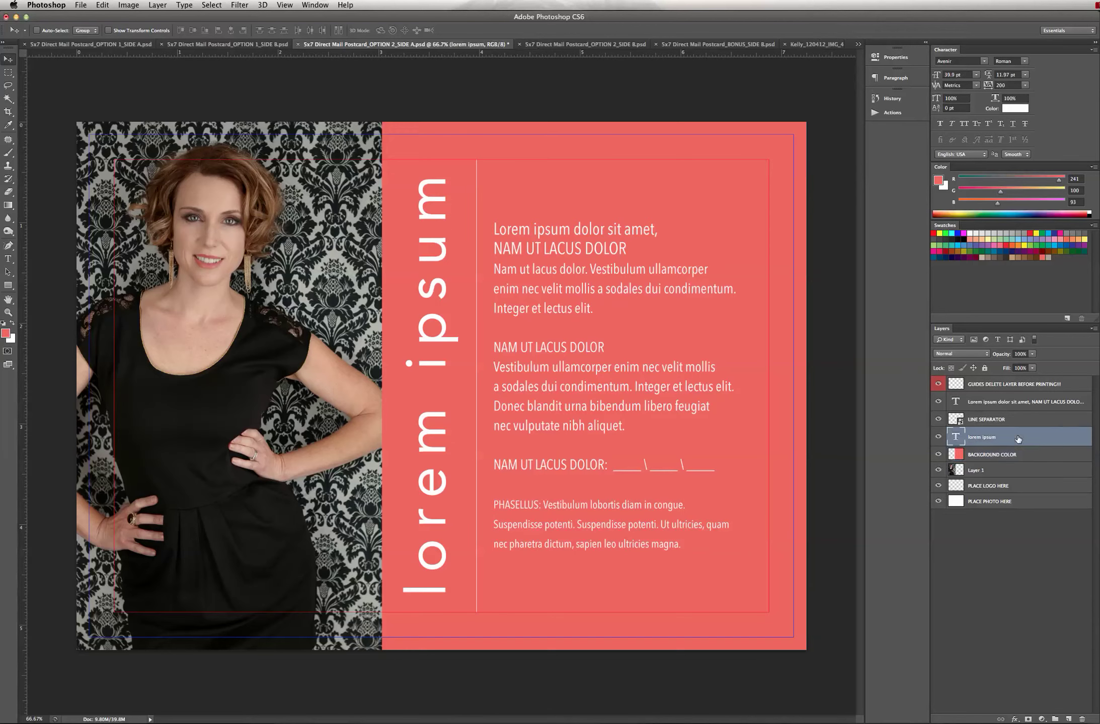
mouse_move(989, 714)
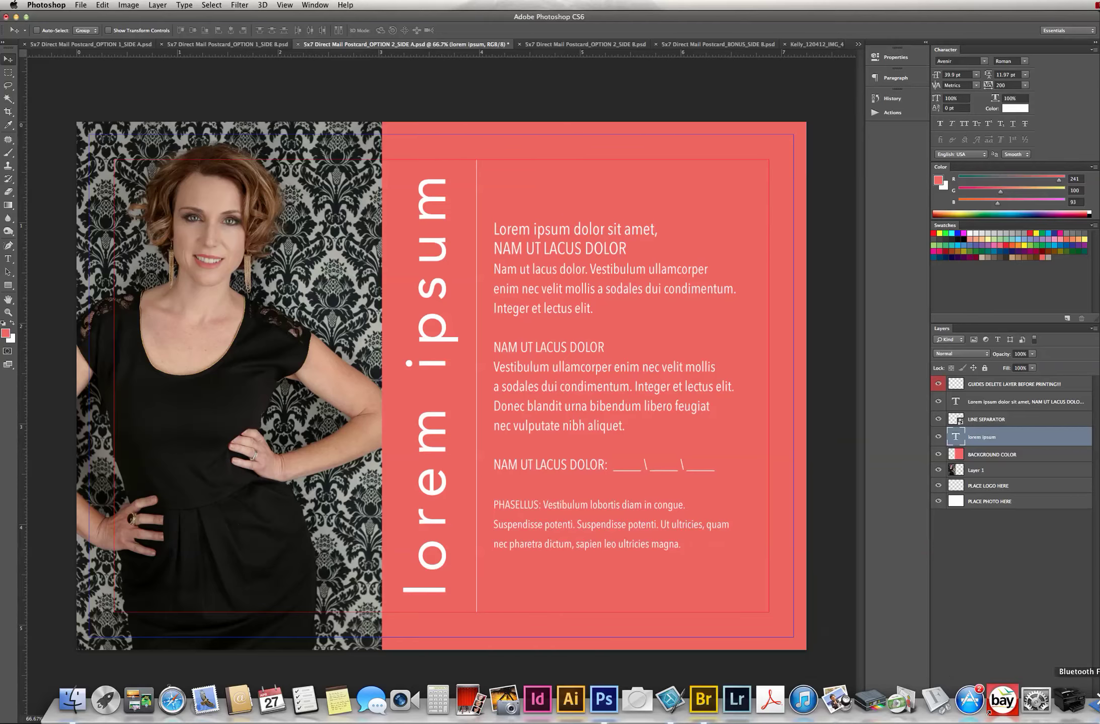
Step: Close the portrait photo that follows the BONUS_SIDE B postcard and move OPTION 2_SIDE A to the end of the open documents
left_click(813, 45)
left_click(699, 45)
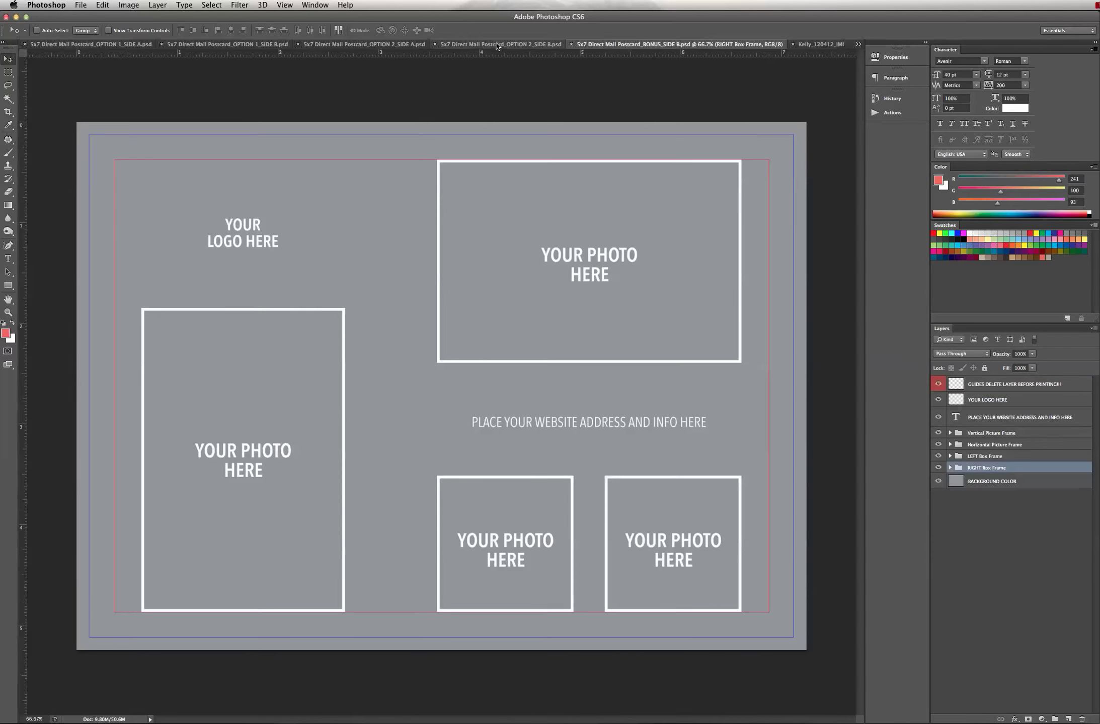
left_click(116, 46)
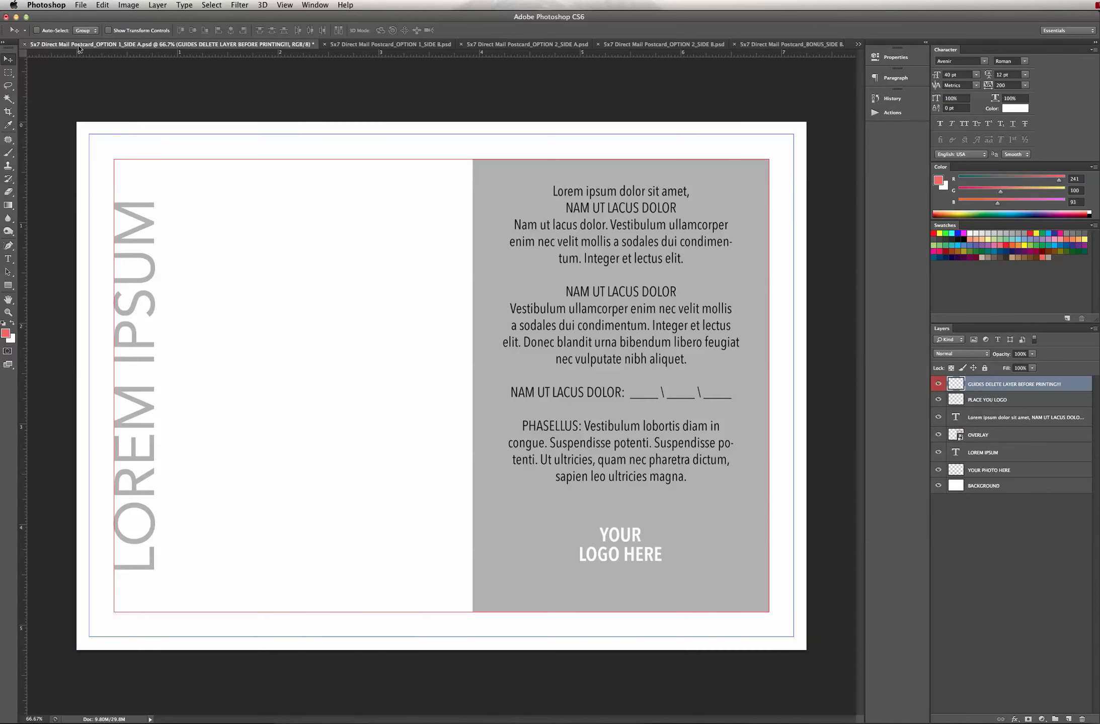
left_click(765, 45)
left_click(792, 44)
left_click(496, 44)
left_click(347, 44)
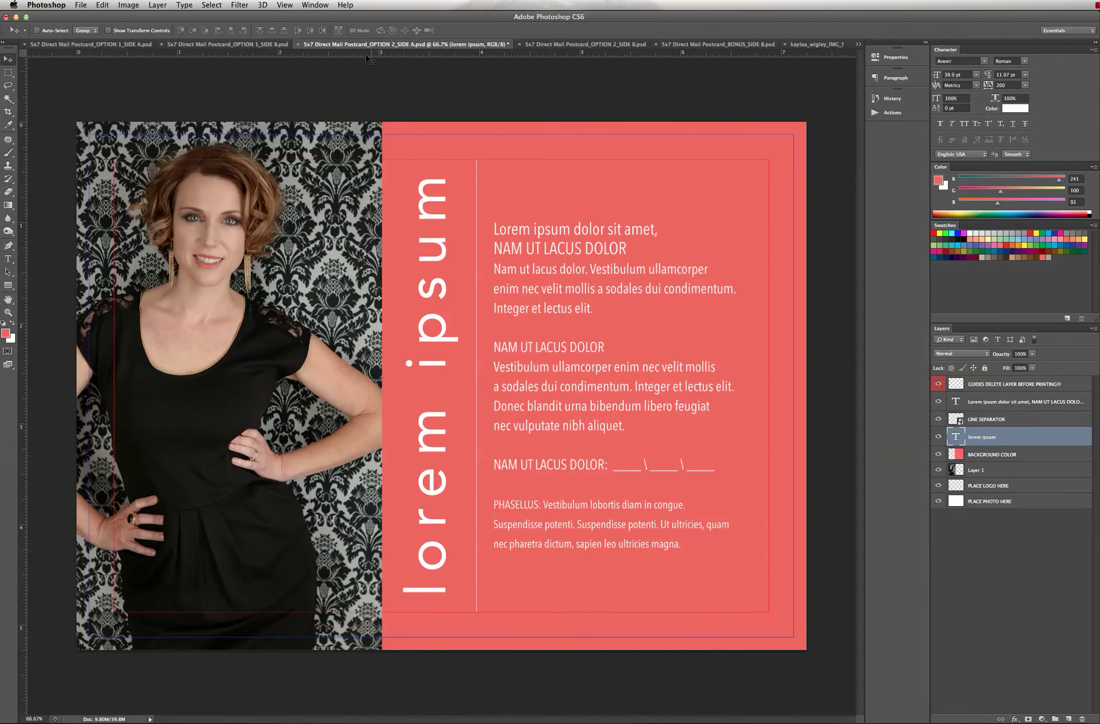
left_click_drag(364, 46, 108, 46)
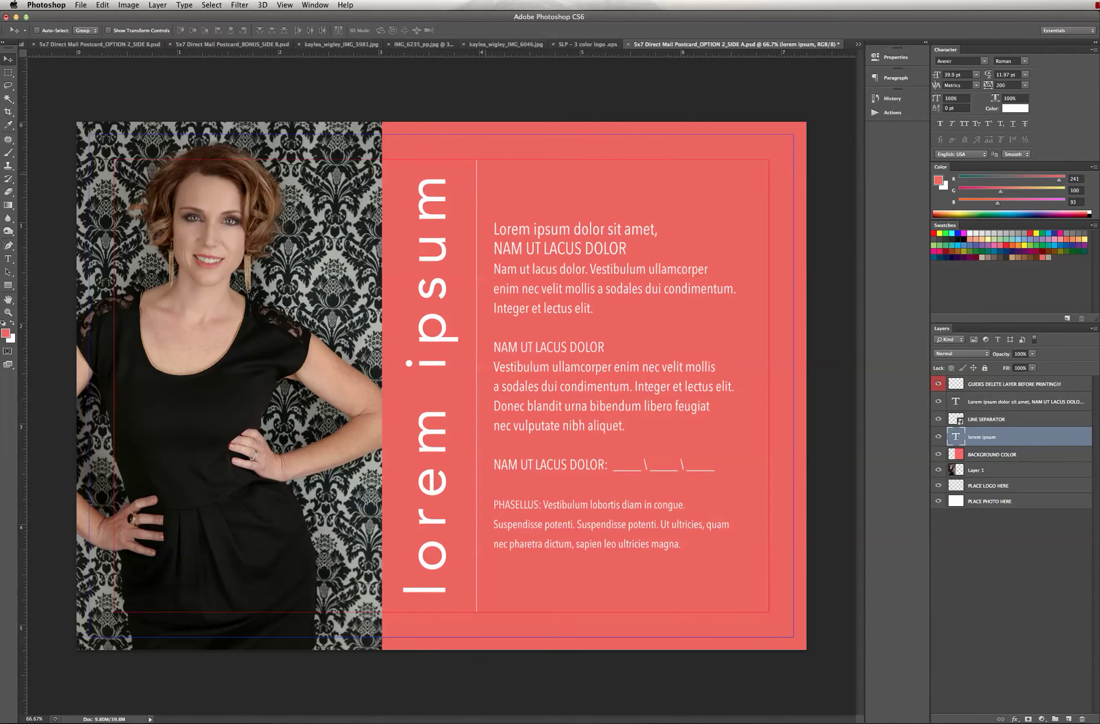
Step: Recolor the vertical lorem ipsum title with the Warm Gray (Medium) swatch and replace its text with "gift voucher"
left_click(7, 259)
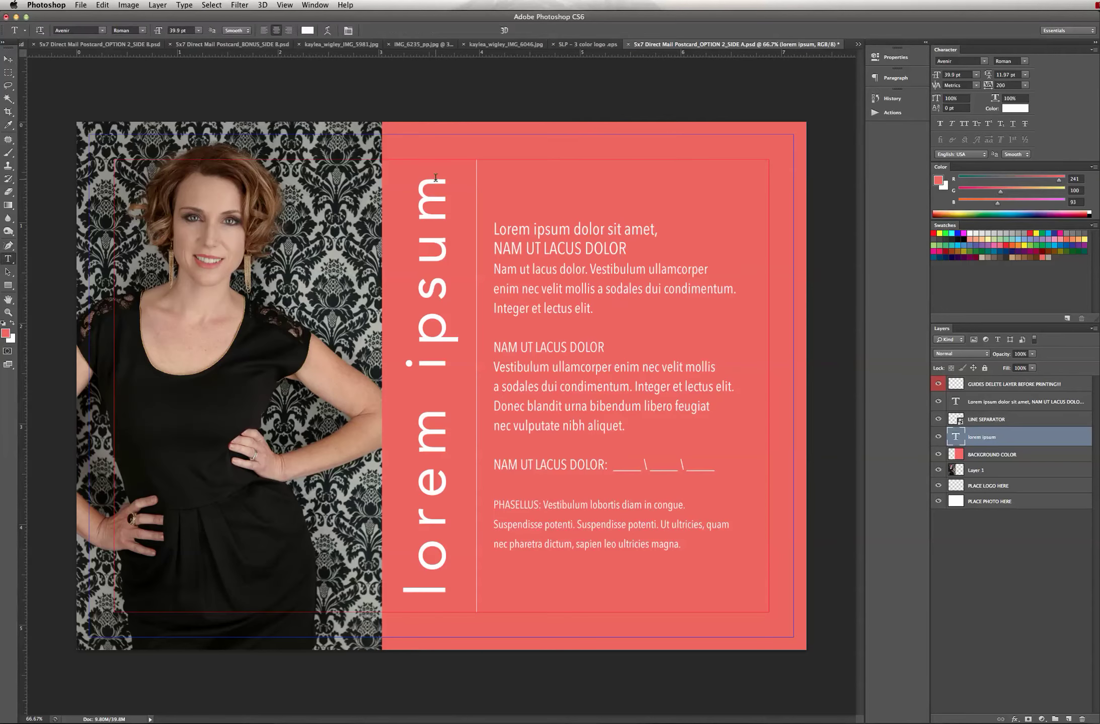
left_click_drag(428, 176, 448, 618)
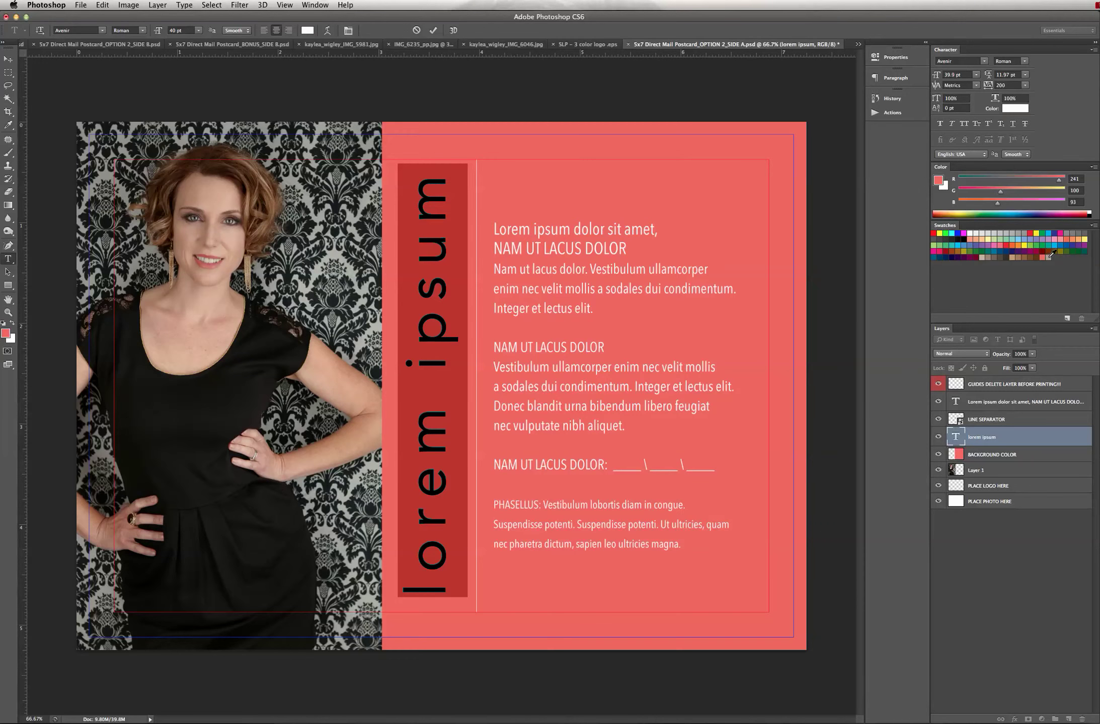
left_click(1050, 256)
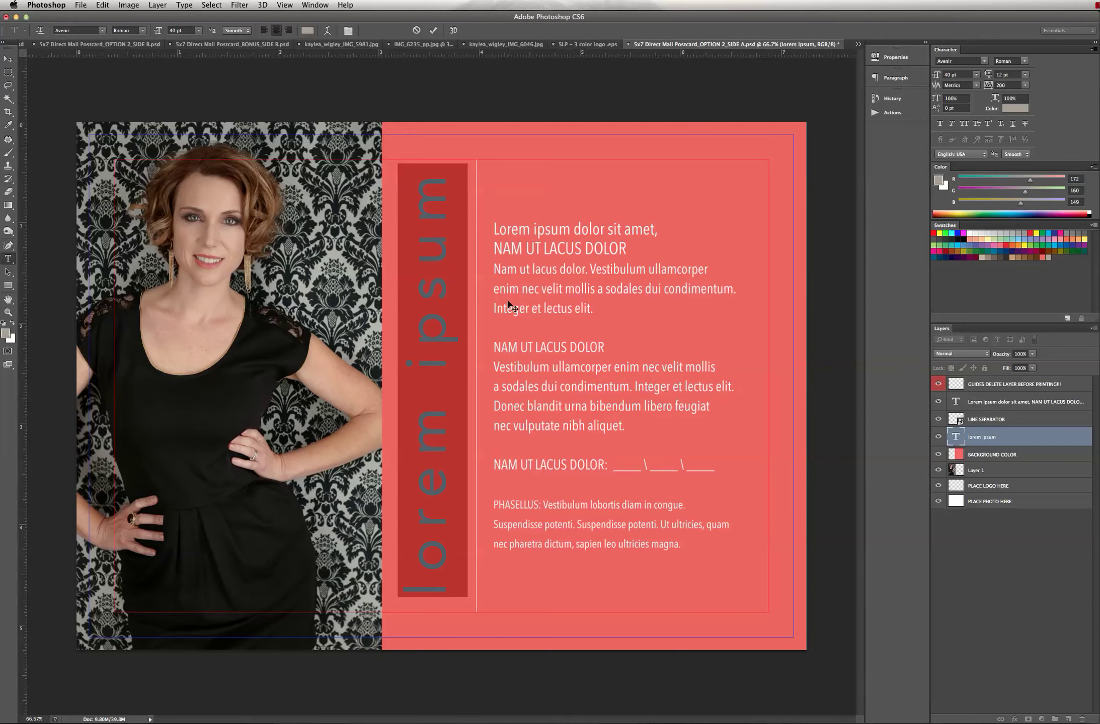
left_click(432, 305)
left_click_drag(435, 173, 463, 675)
type("gift voucher")
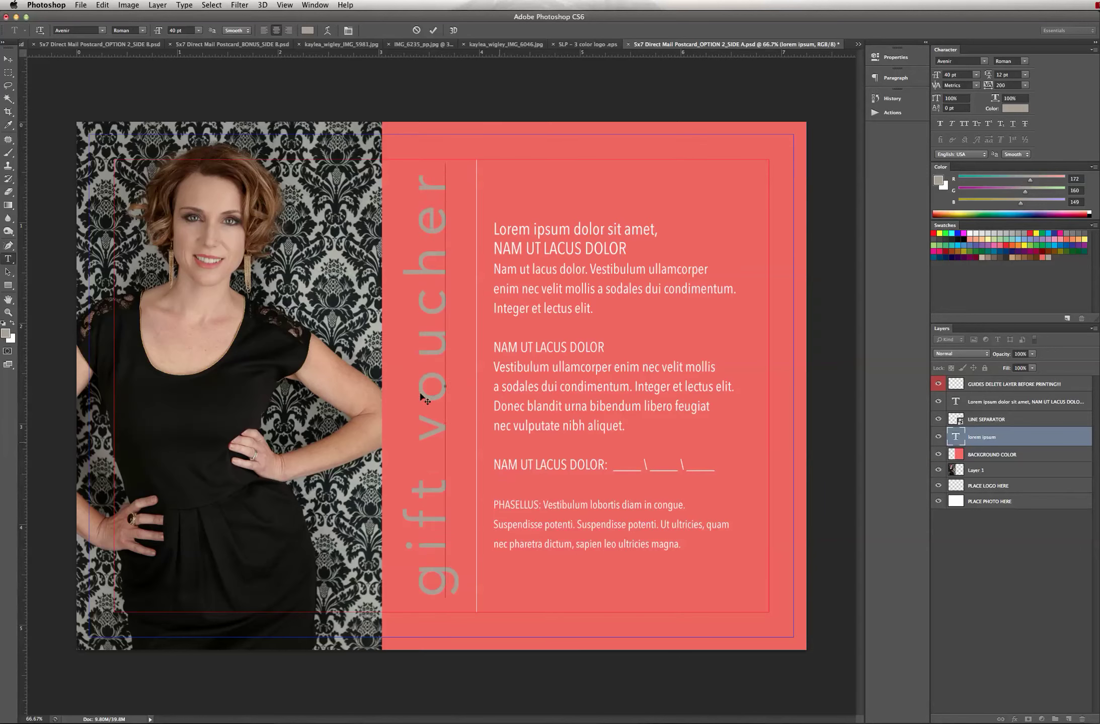
left_click(8, 59)
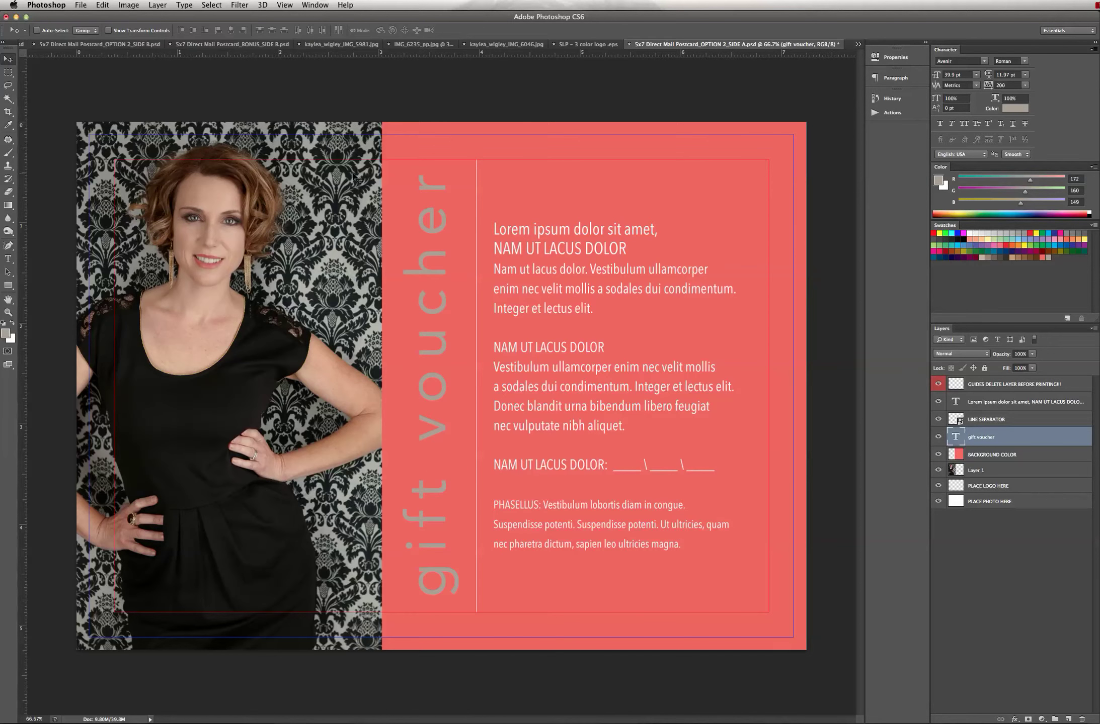
Step: Set the tracking of the whole vertical "gift voucher" title to 0
left_click(8, 258)
left_click(435, 214)
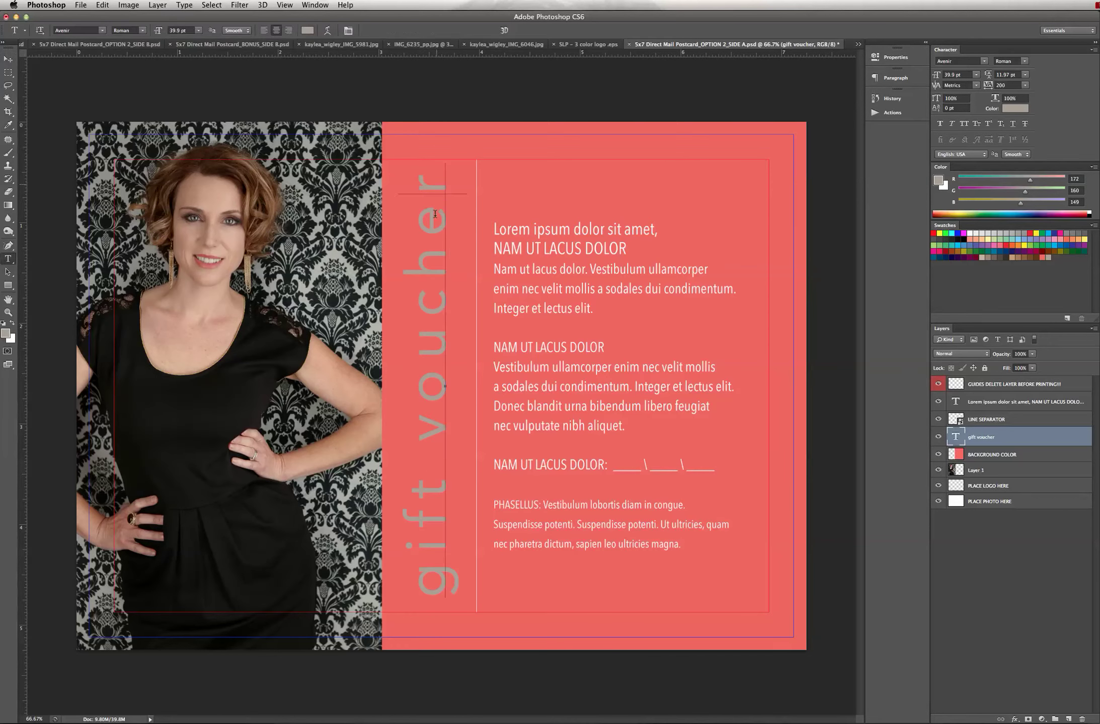
left_click_drag(435, 214, 406, 602)
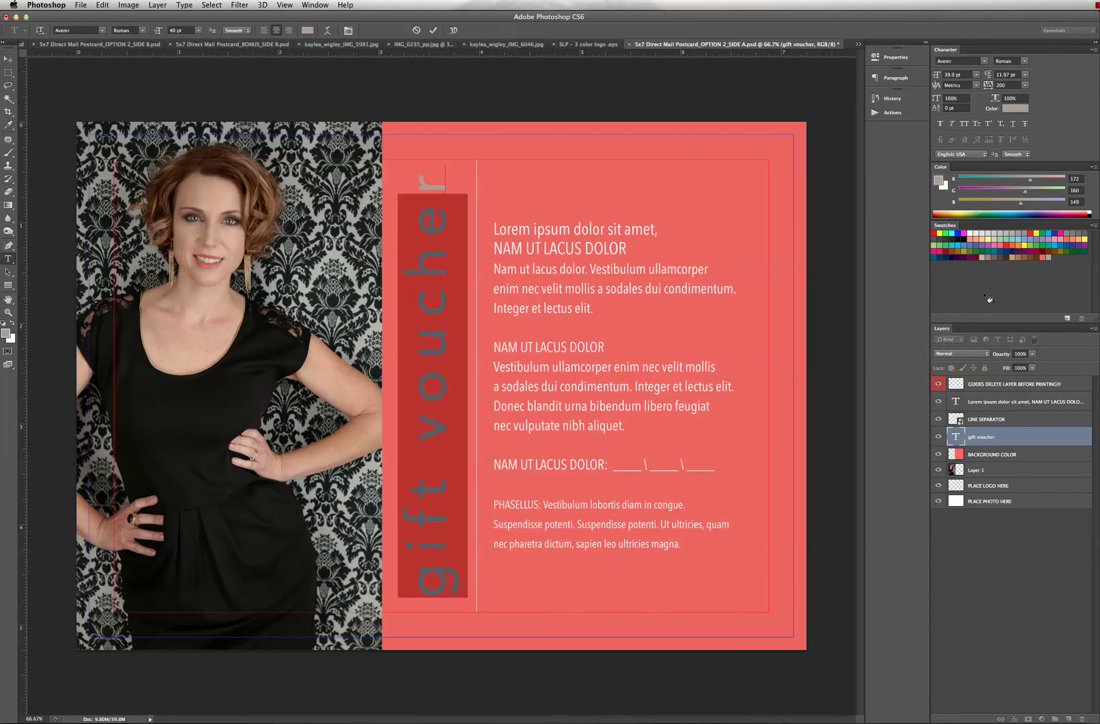
left_click(435, 169)
key("super+a")
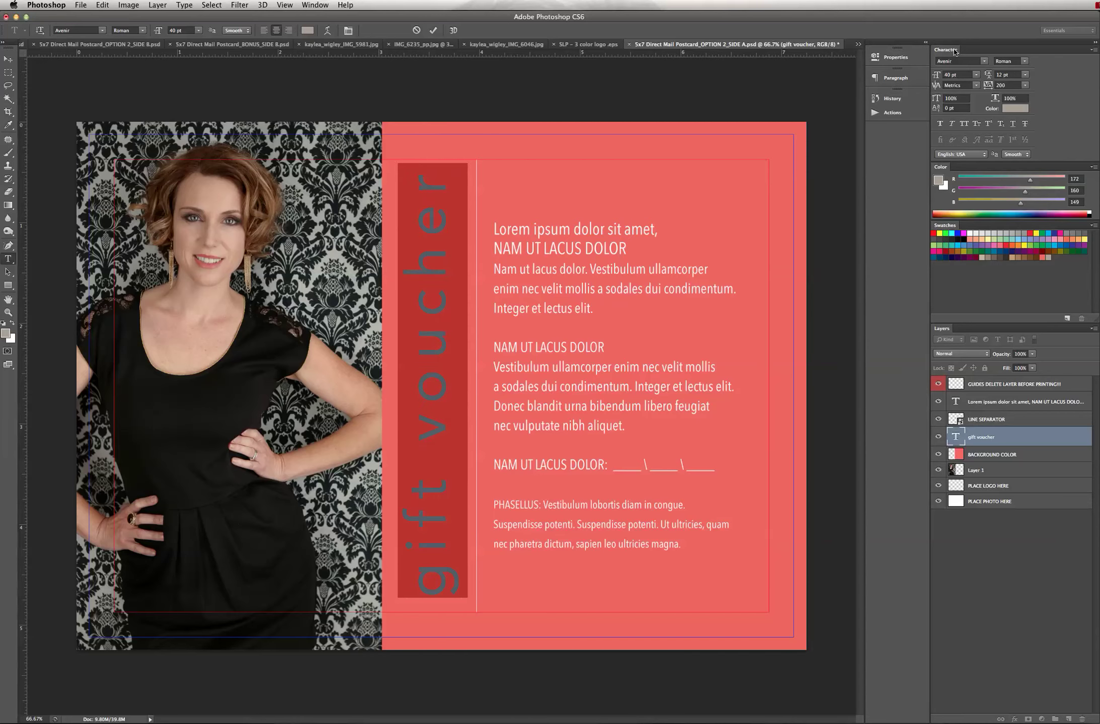
left_click(183, 5)
mouse_move(285, 4)
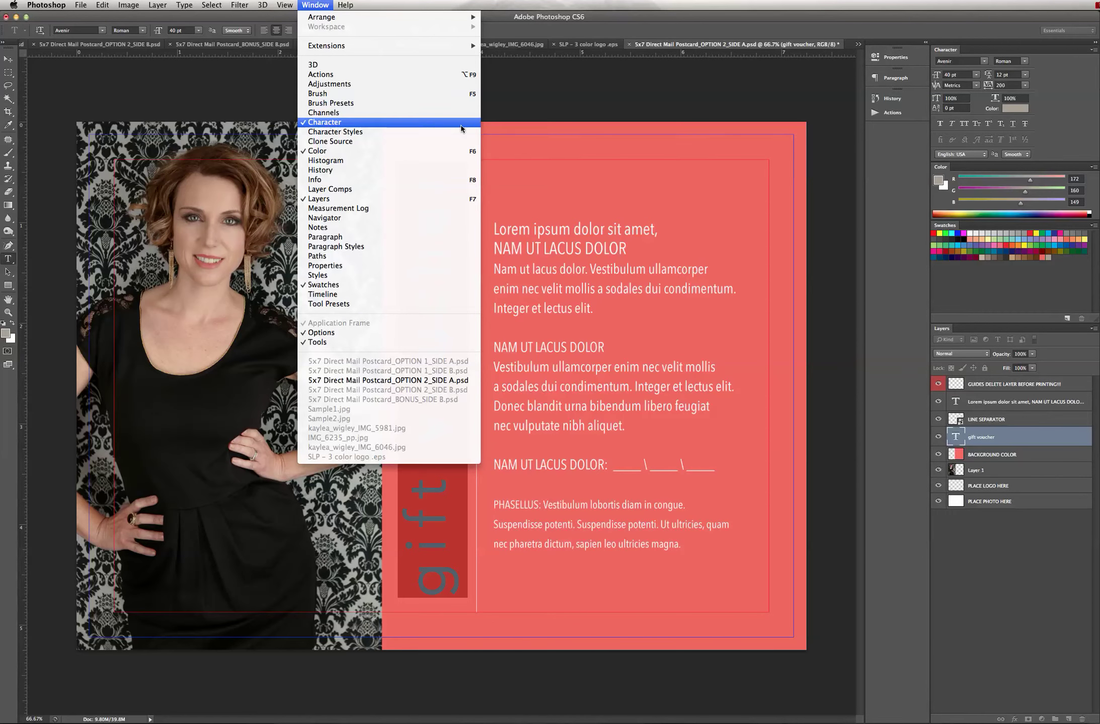
left_click(1061, 98)
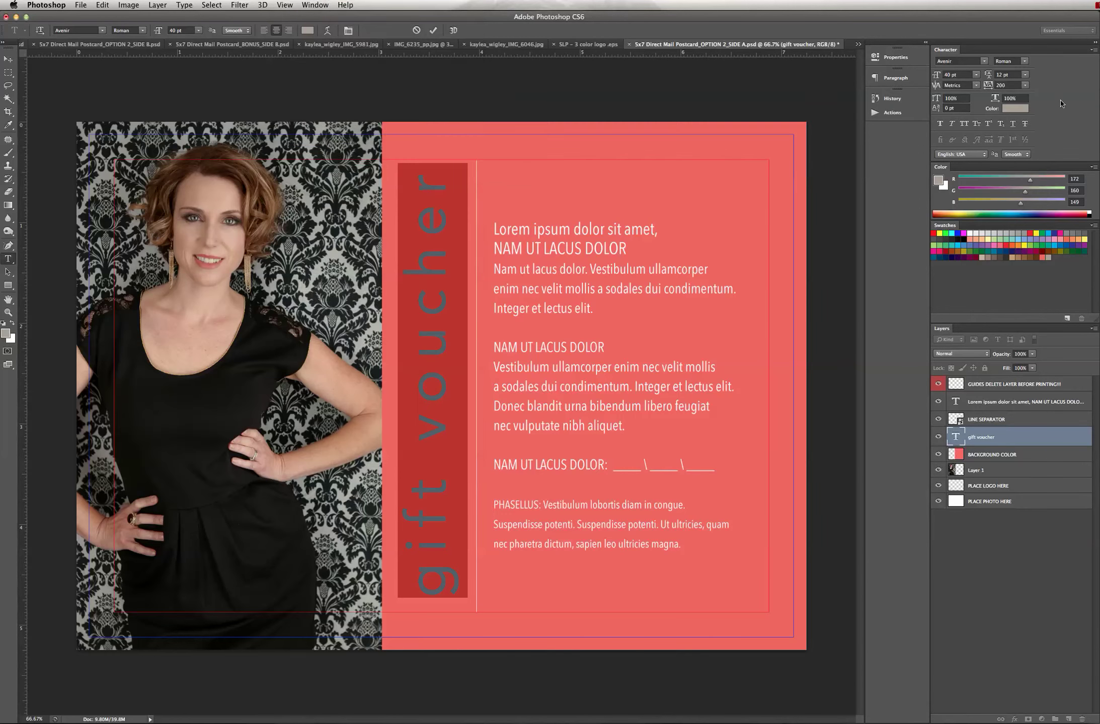
left_click(1025, 85)
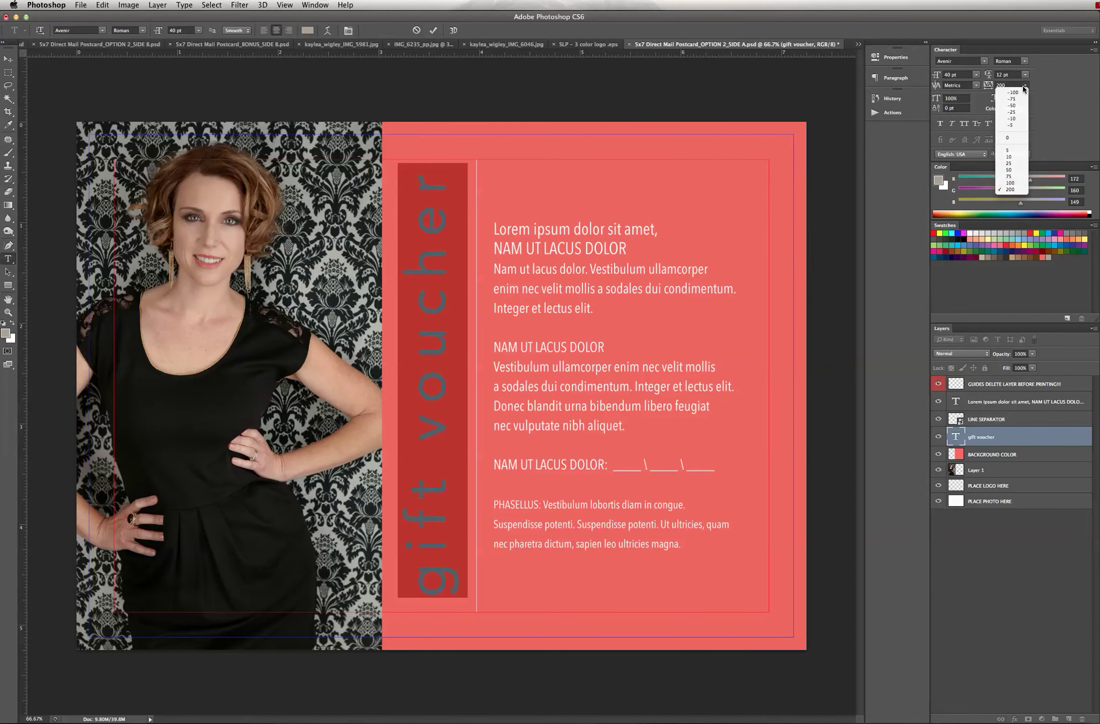
left_click(1013, 138)
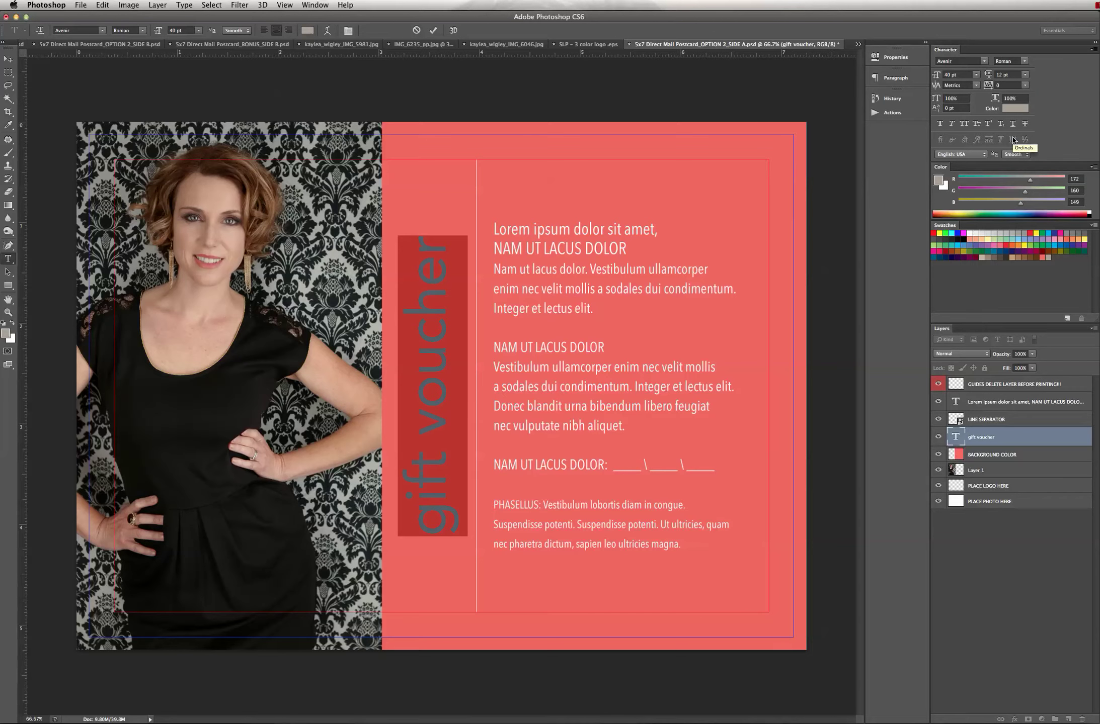
Step: Tighten the "gift voucher" title's tracking to -25 and commit the text edit
left_click(1025, 85)
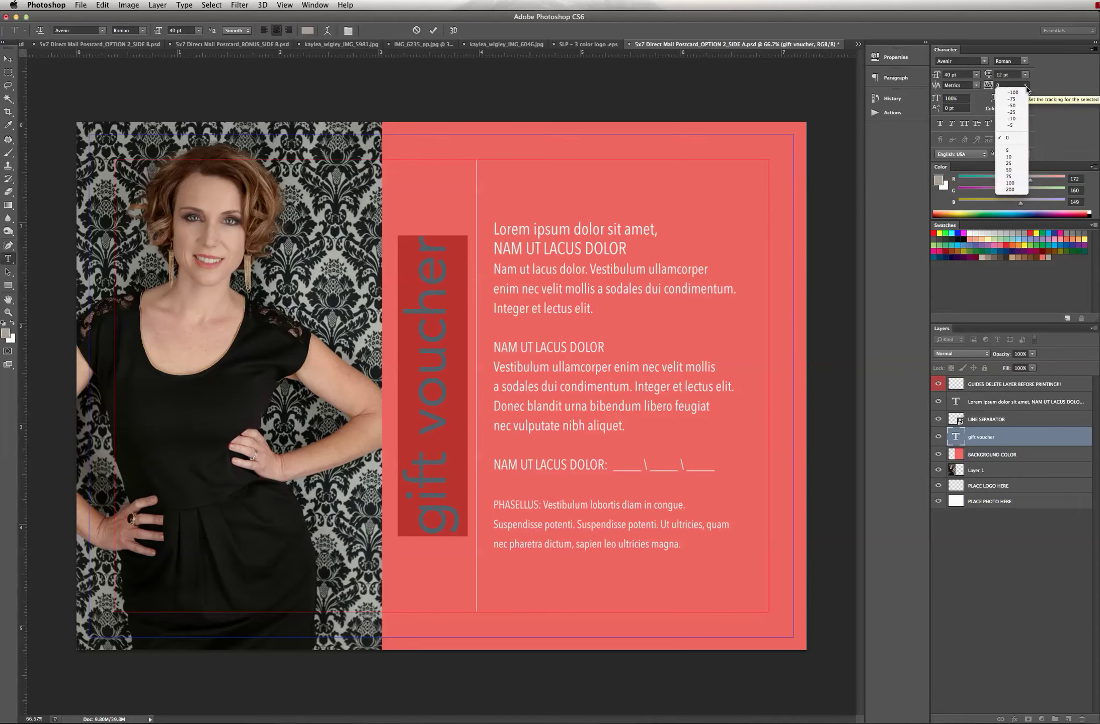
left_click(1012, 111)
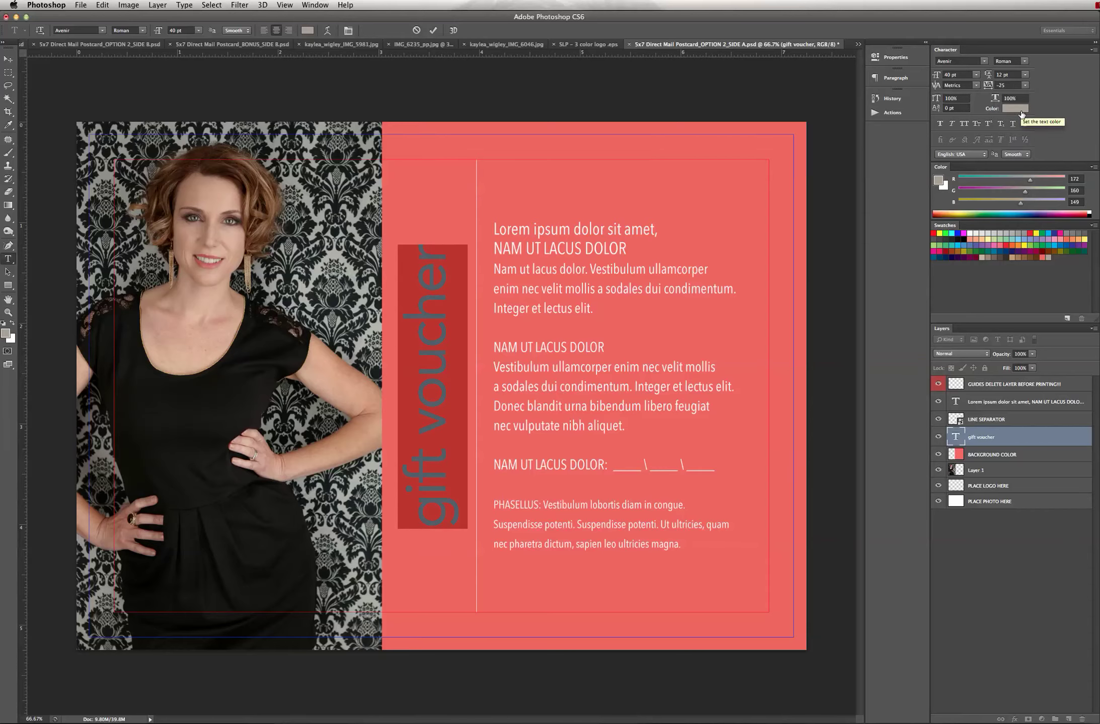
left_click(9, 60)
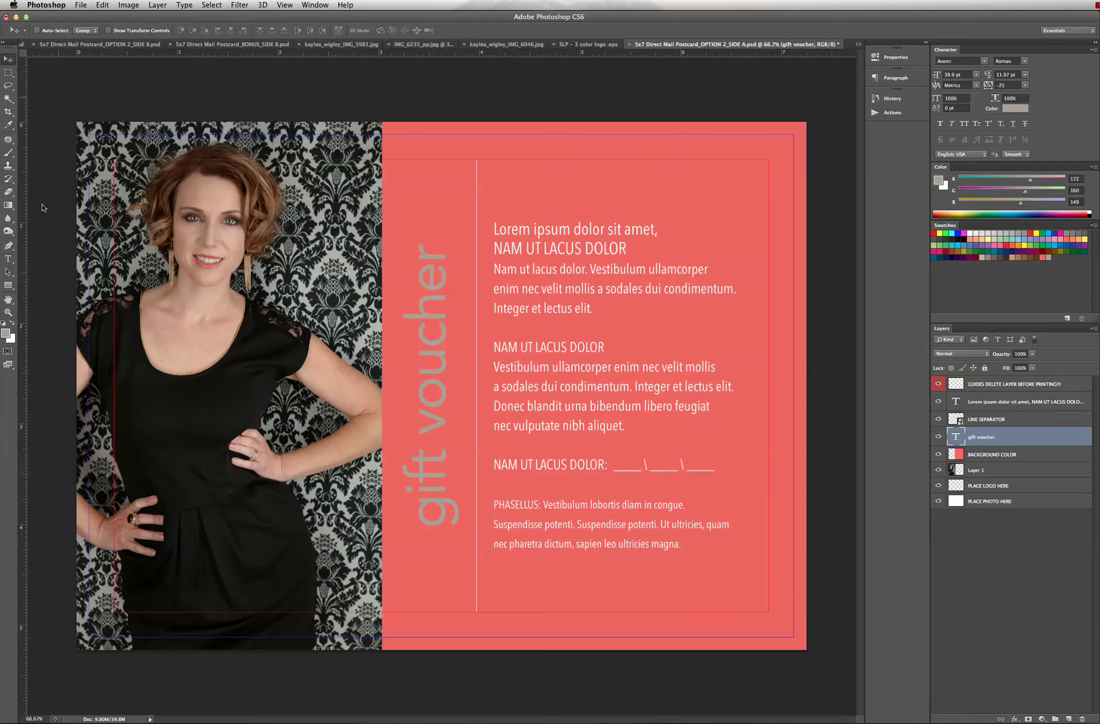
Step: Set the font size of the whole "gift voucher" title to 48 pt
left_click(9, 259)
left_click_drag(436, 257, 438, 528)
key("super+a")
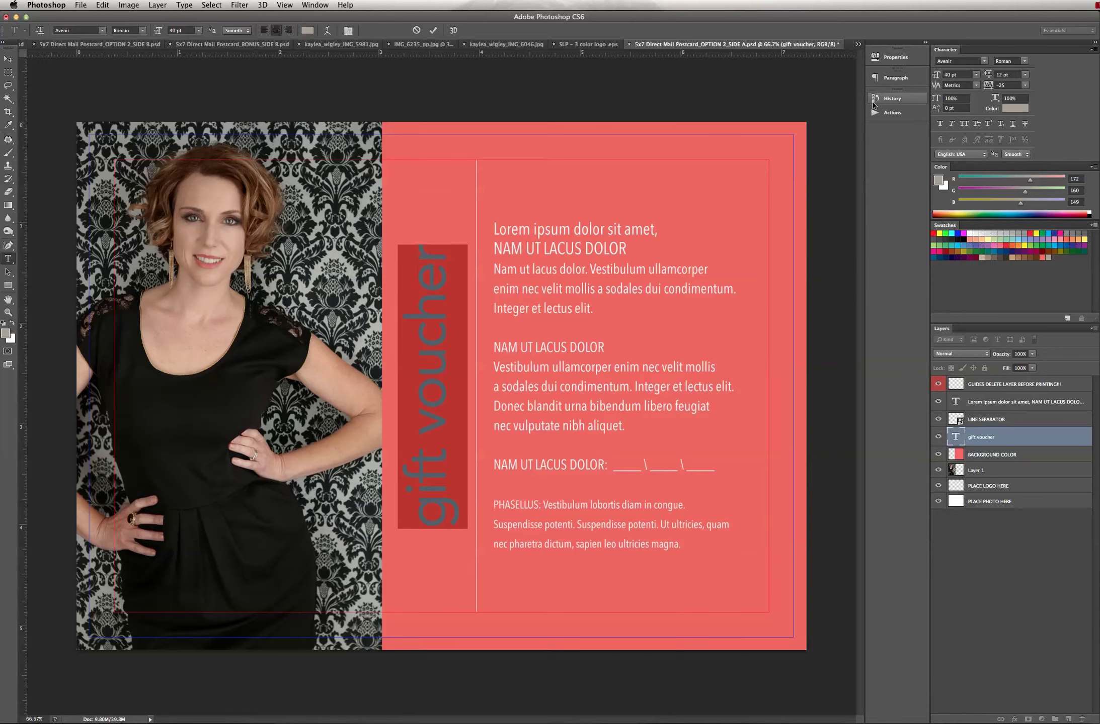
left_click(977, 75)
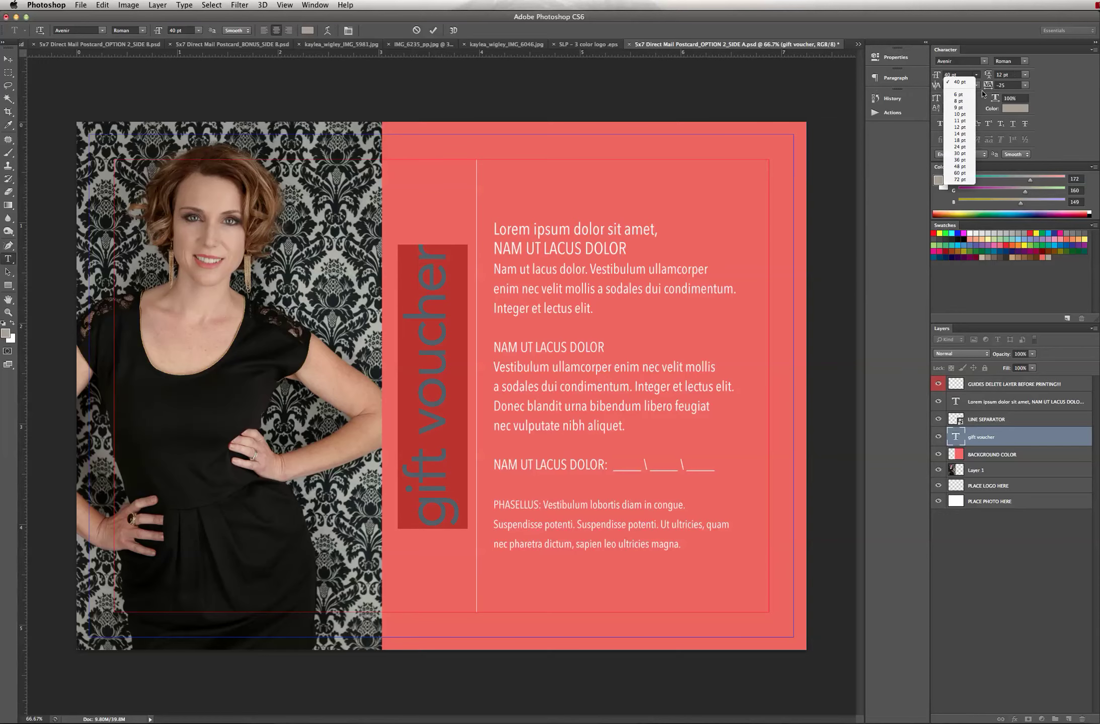
left_click(966, 167)
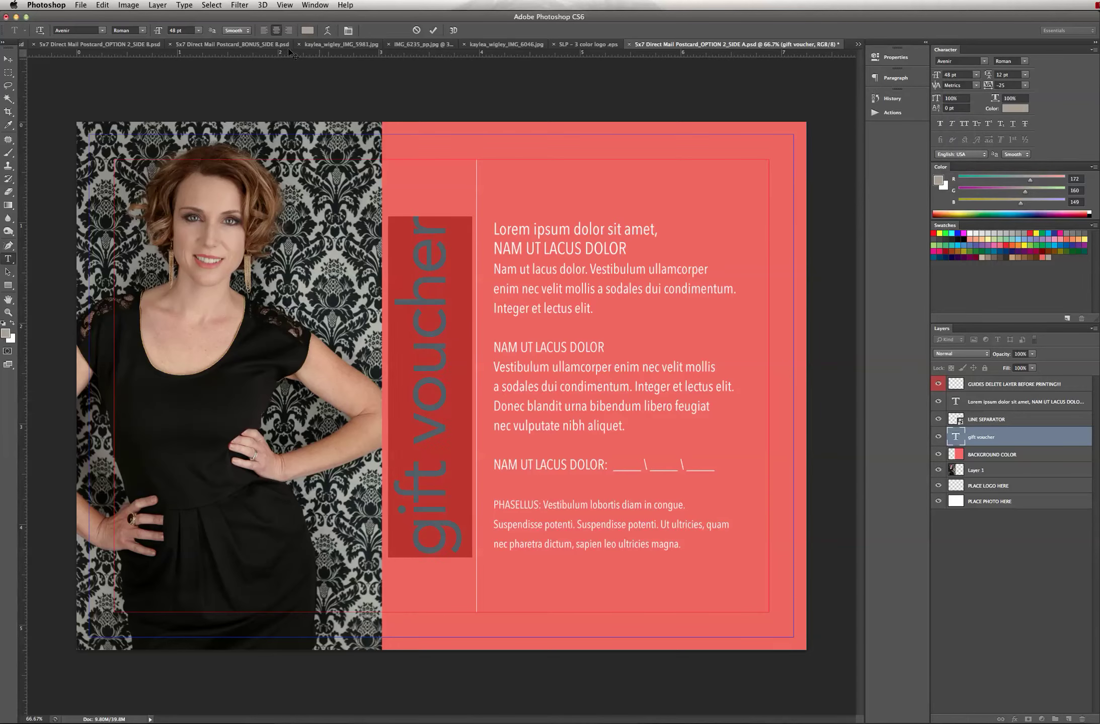
Step: Scale the "gift voucher" title up to about 64 pt so it spans the height of the red guide frame
left_click(101, 5)
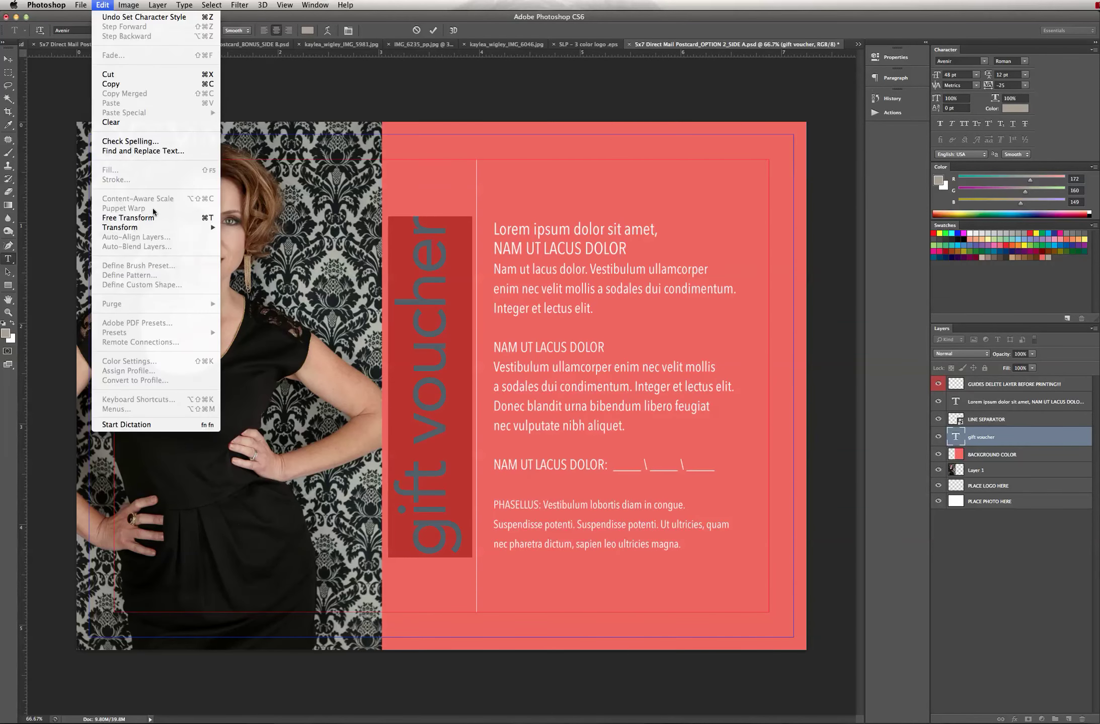
mouse_move(155, 227)
left_click(257, 247)
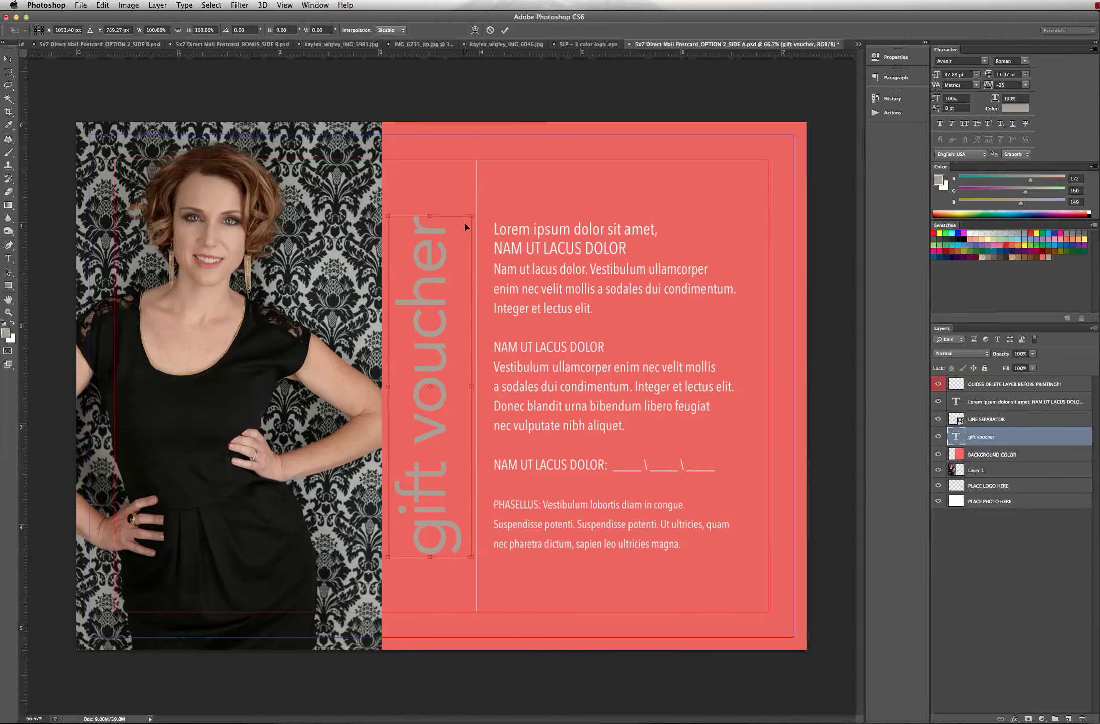
left_click_drag(474, 216, 490, 147)
left_click_drag(485, 556, 500, 614)
key("Return")
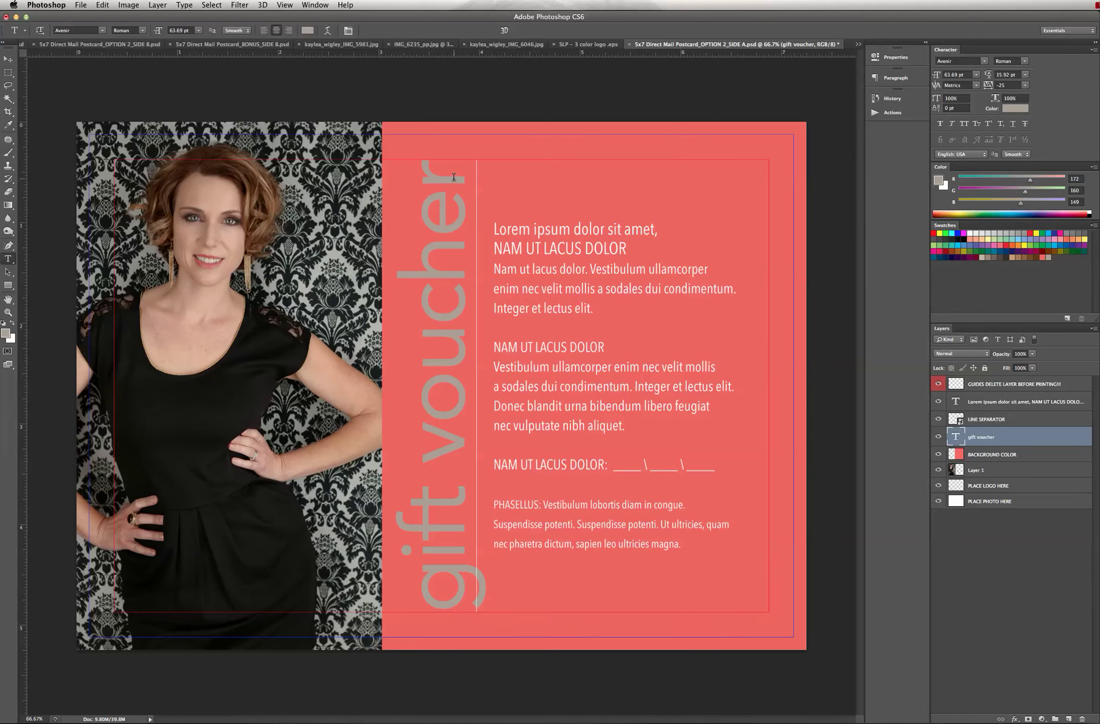
Step: Set the scaled "gift voucher" title's font size to 40 pt and its tracking to 200
left_click_drag(453, 177, 454, 531)
key("super+a")
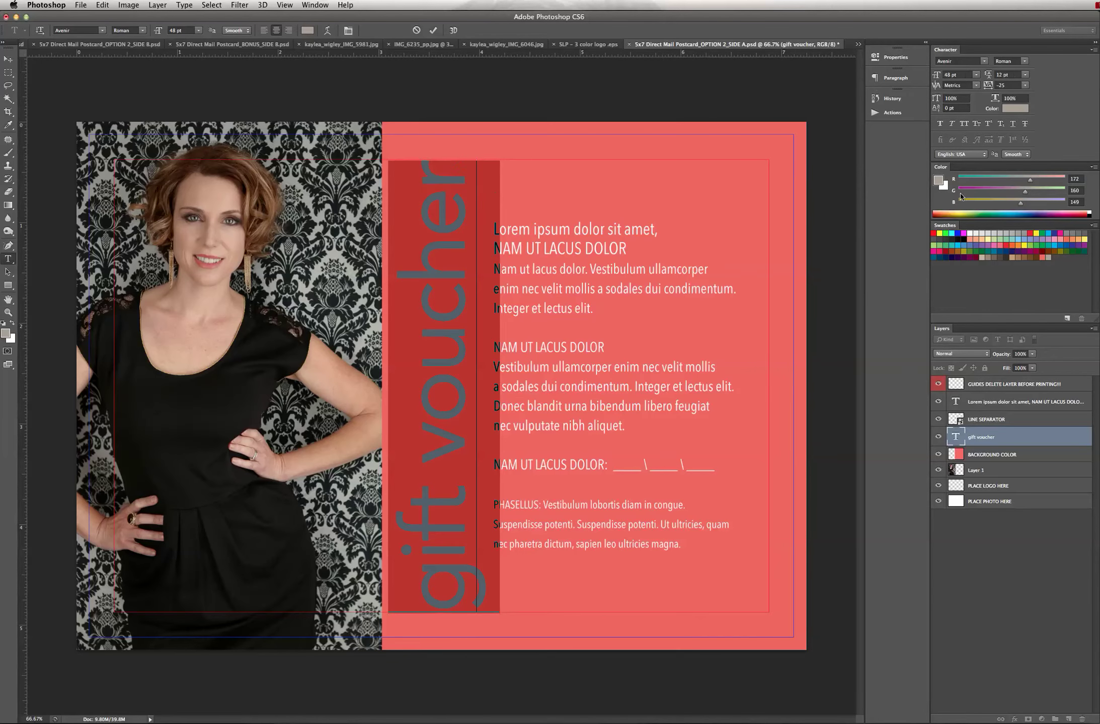
left_click(977, 75)
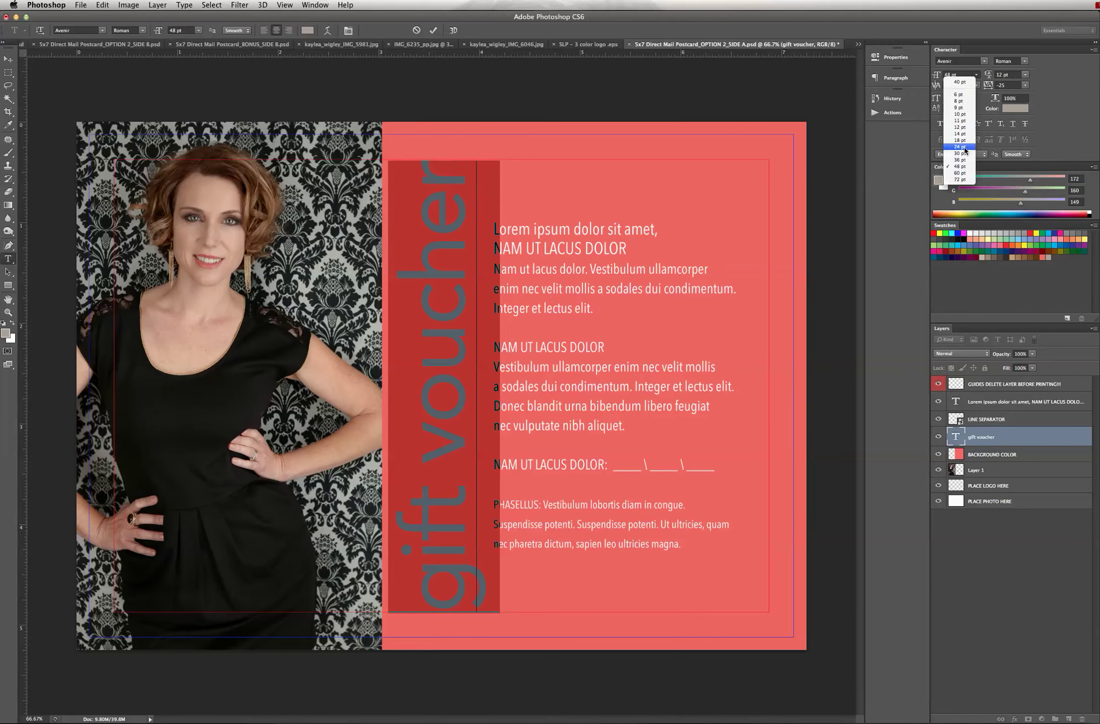
left_click(962, 73)
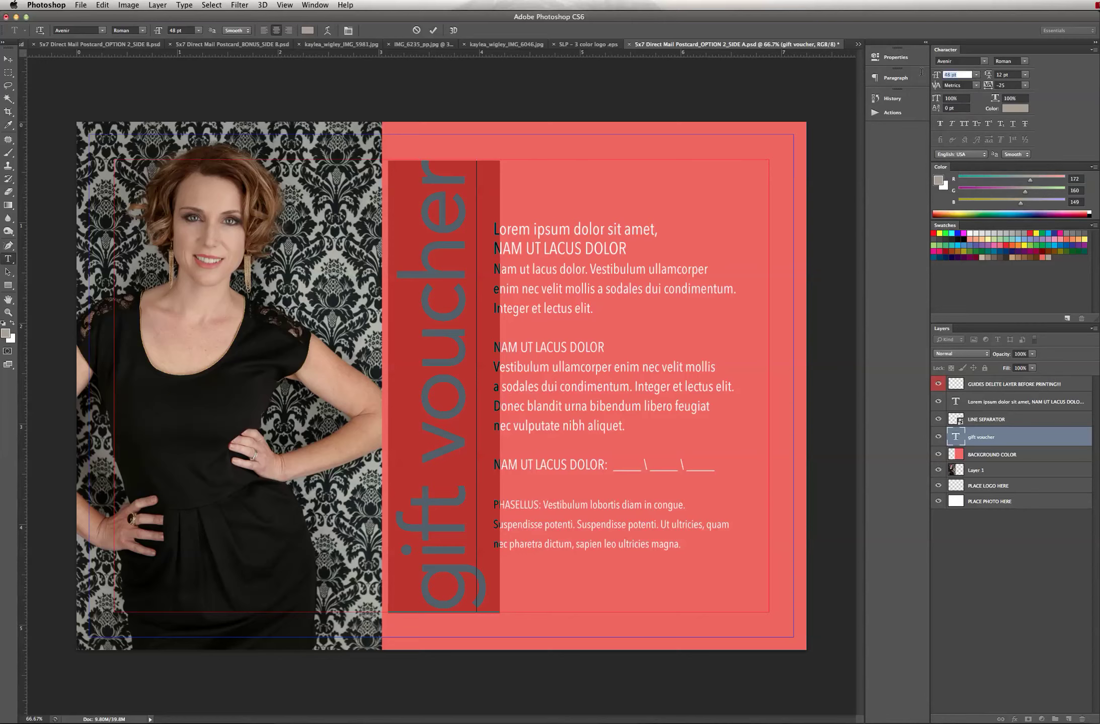
type("40")
key("Return")
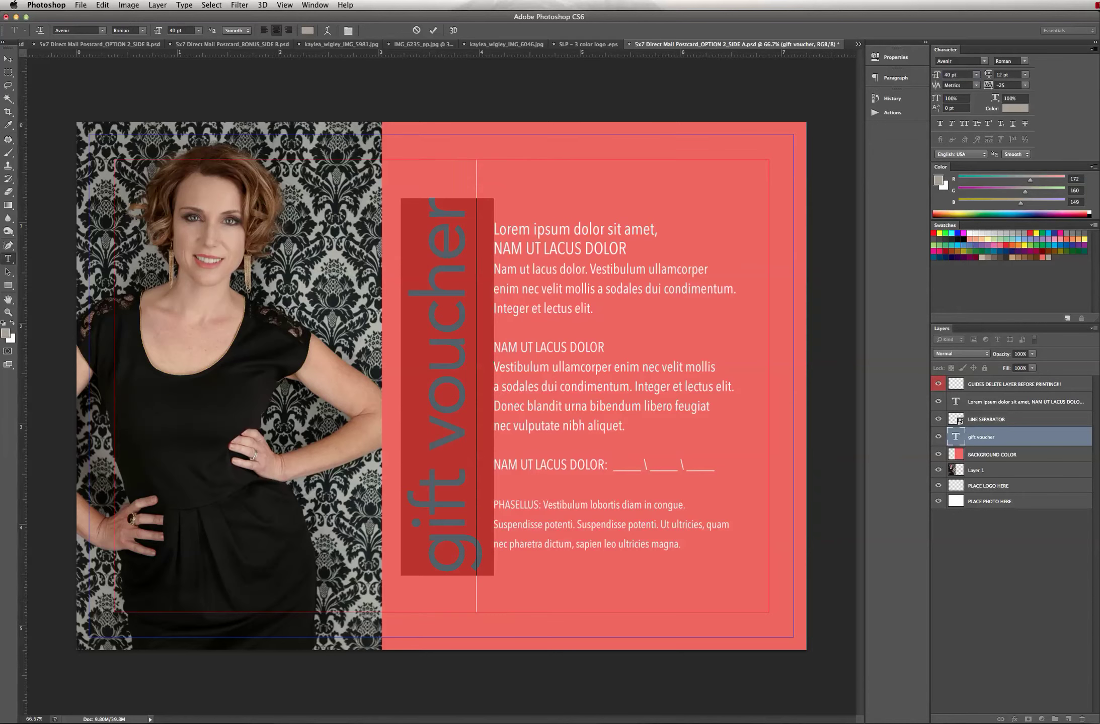
left_click(1025, 85)
left_click(1022, 186)
Step: Try a 24 pt font size on the "gift voucher" title, and set it back to 40 pt
left_click(963, 74)
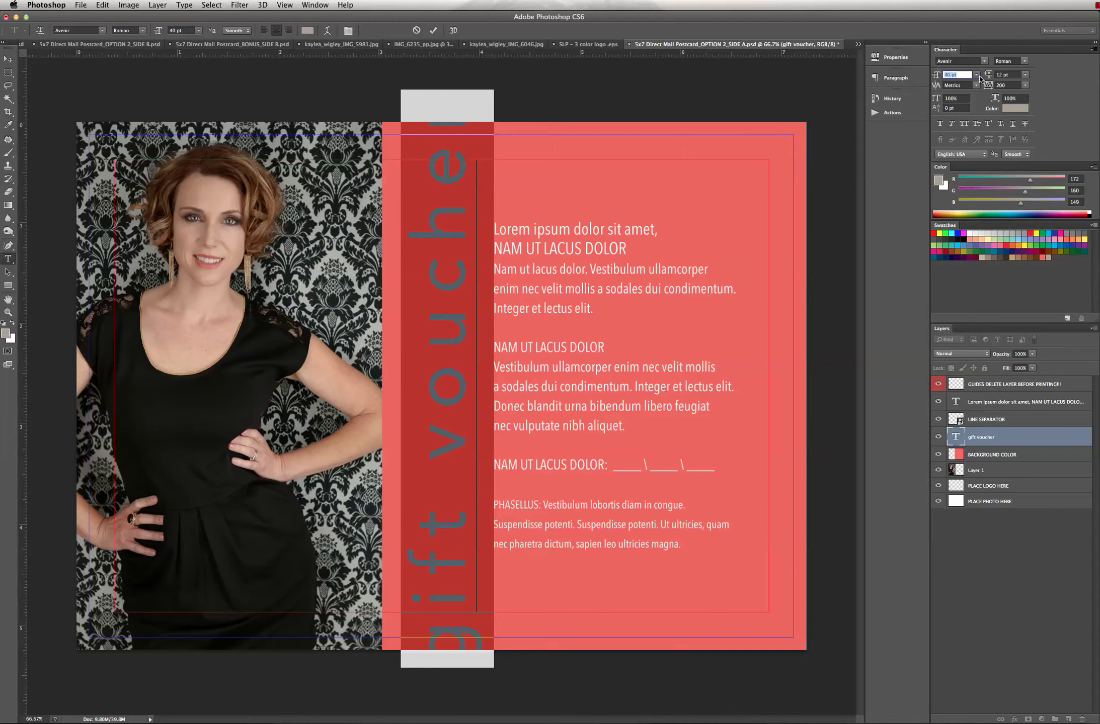
left_click(976, 76)
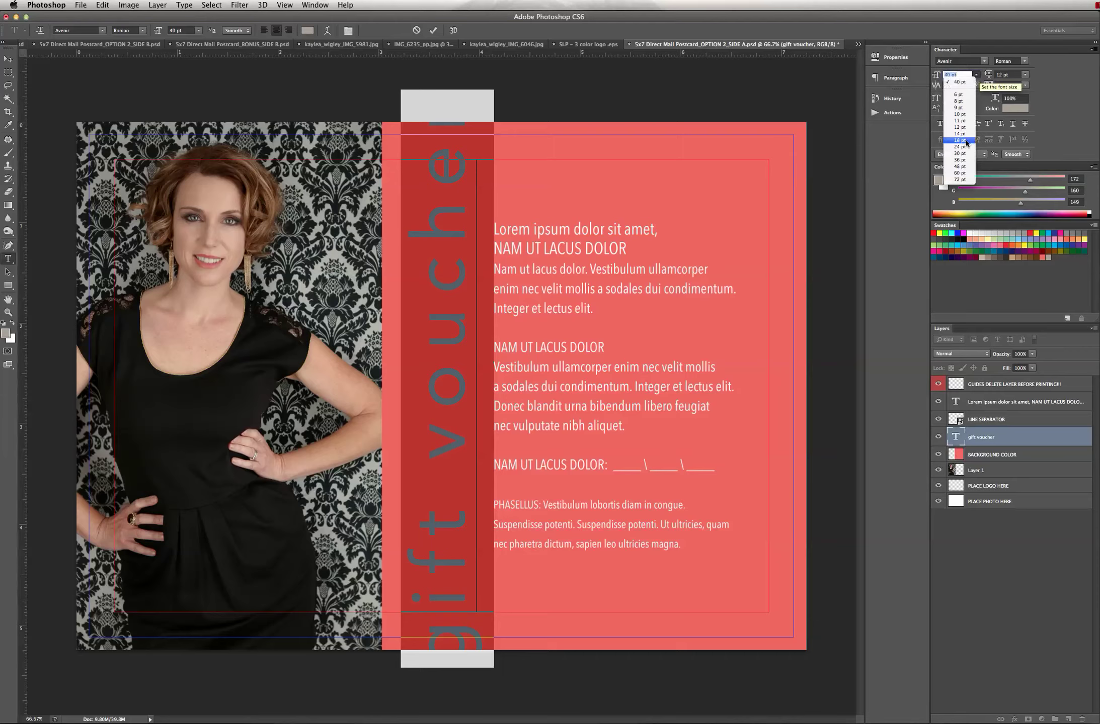
left_click(960, 146)
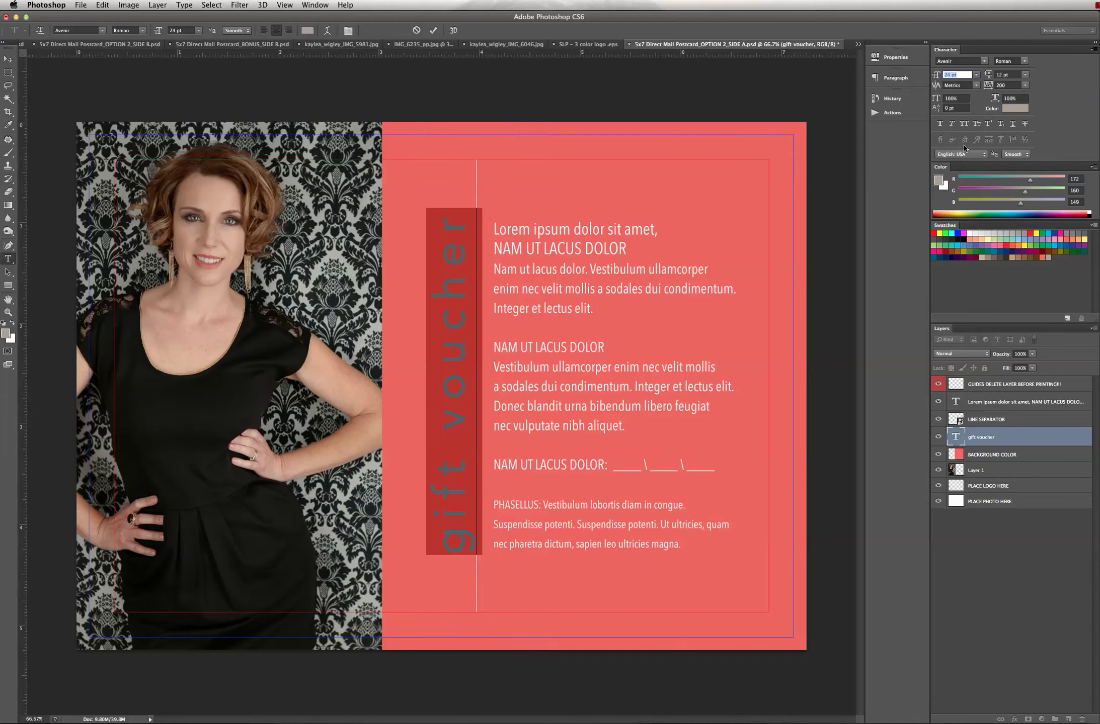
type("40")
key("Return")
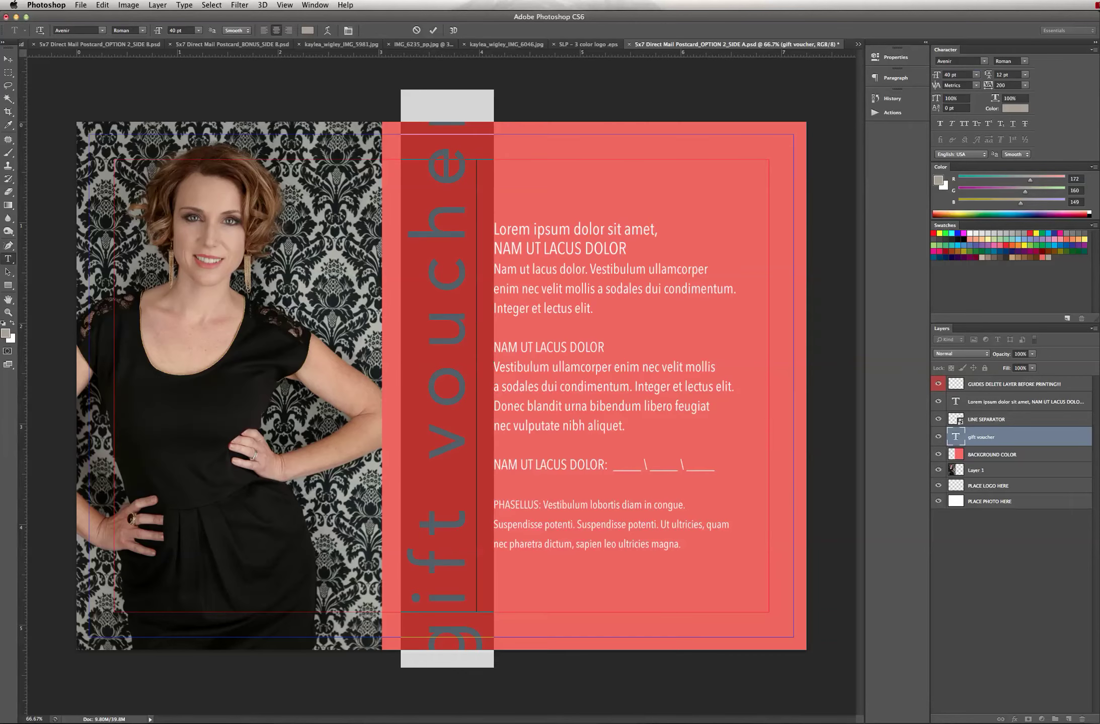
Step: Reduce the "gift voucher" title's font size to 24 pt, and settle on 30 pt
left_click(976, 74)
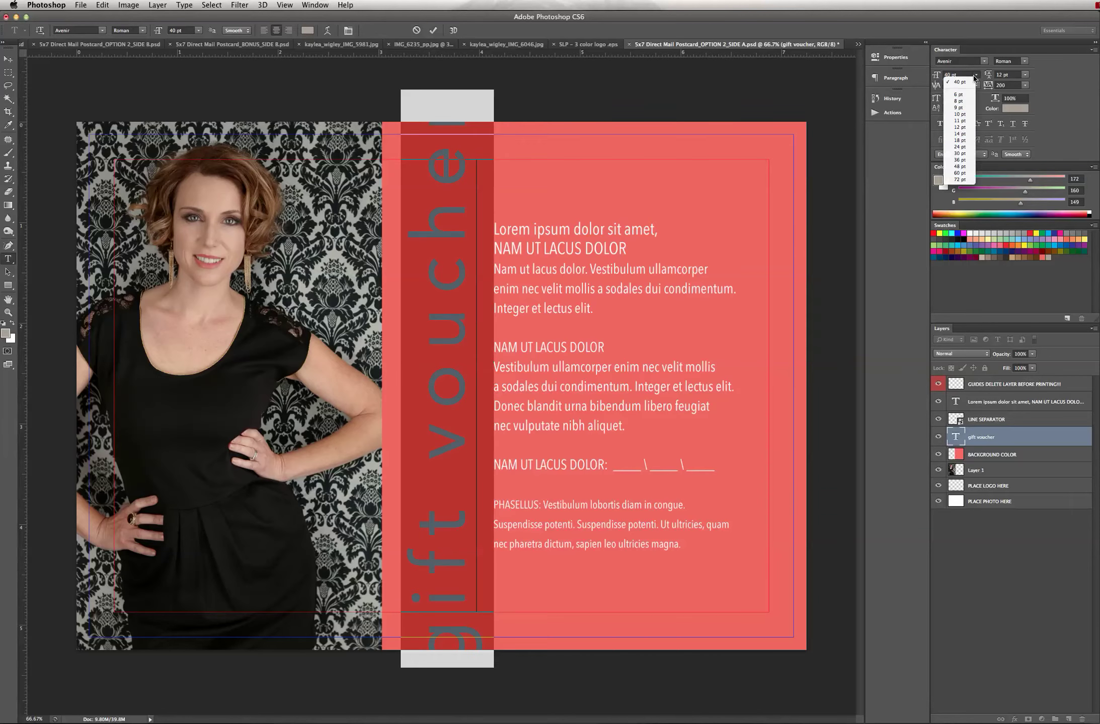
left_click(960, 146)
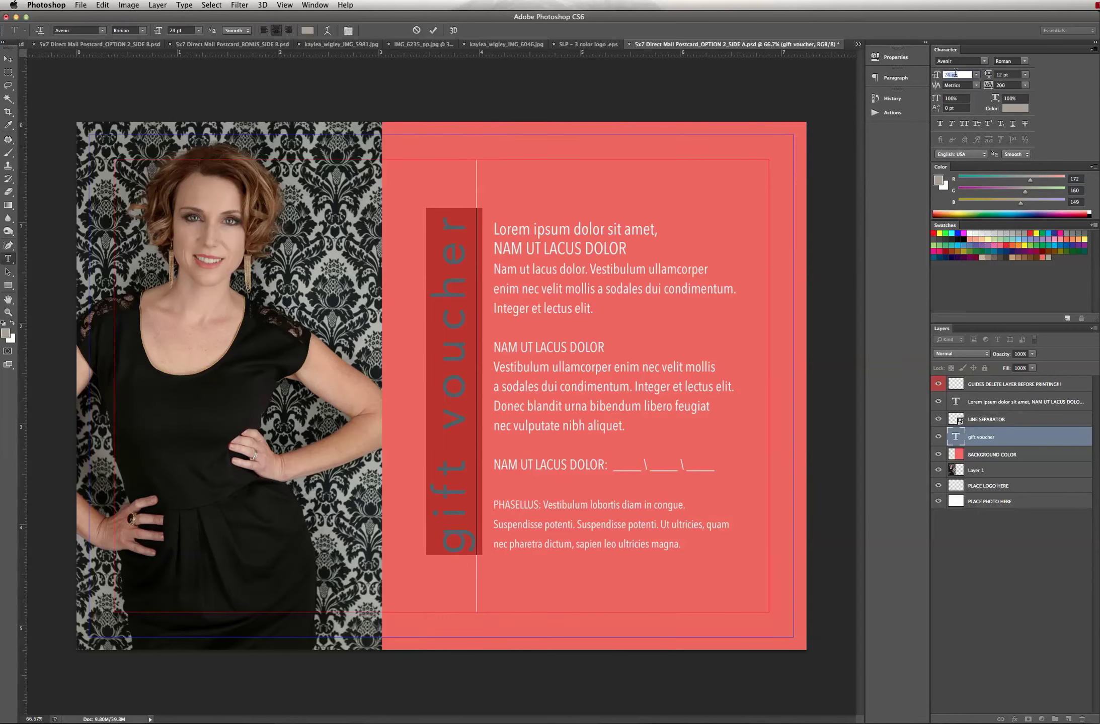
double_click(951, 74)
key("Return")
type("30")
key("Return")
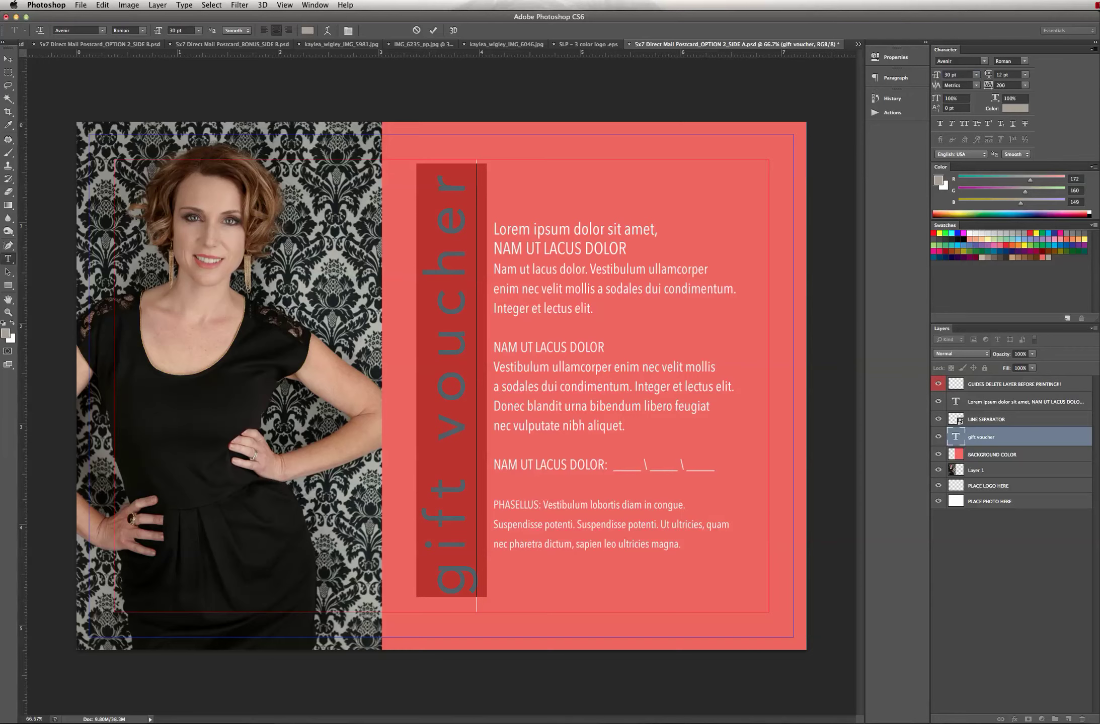
Step: Nudge the "gift voucher" title left by about 0.2 in, centering it between the portrait and the separator line
left_click(8, 59)
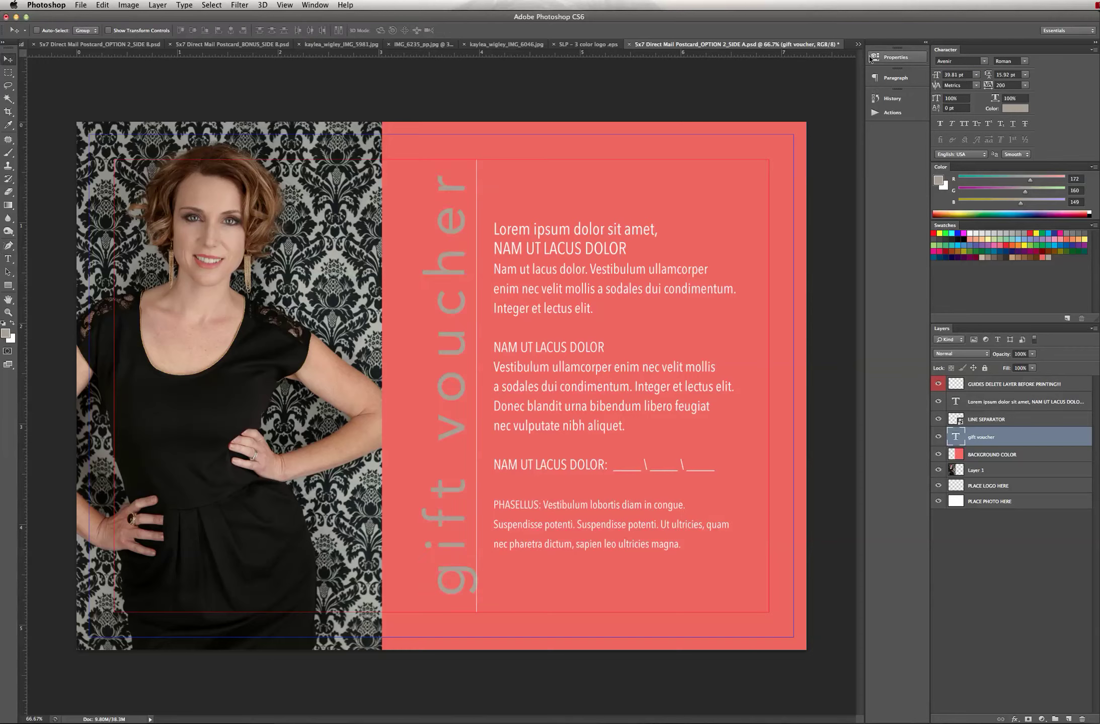
key("shift+Left")
key("shift+Left")
key("shift+Left")
key("shift+Left")
key("shift+Left")
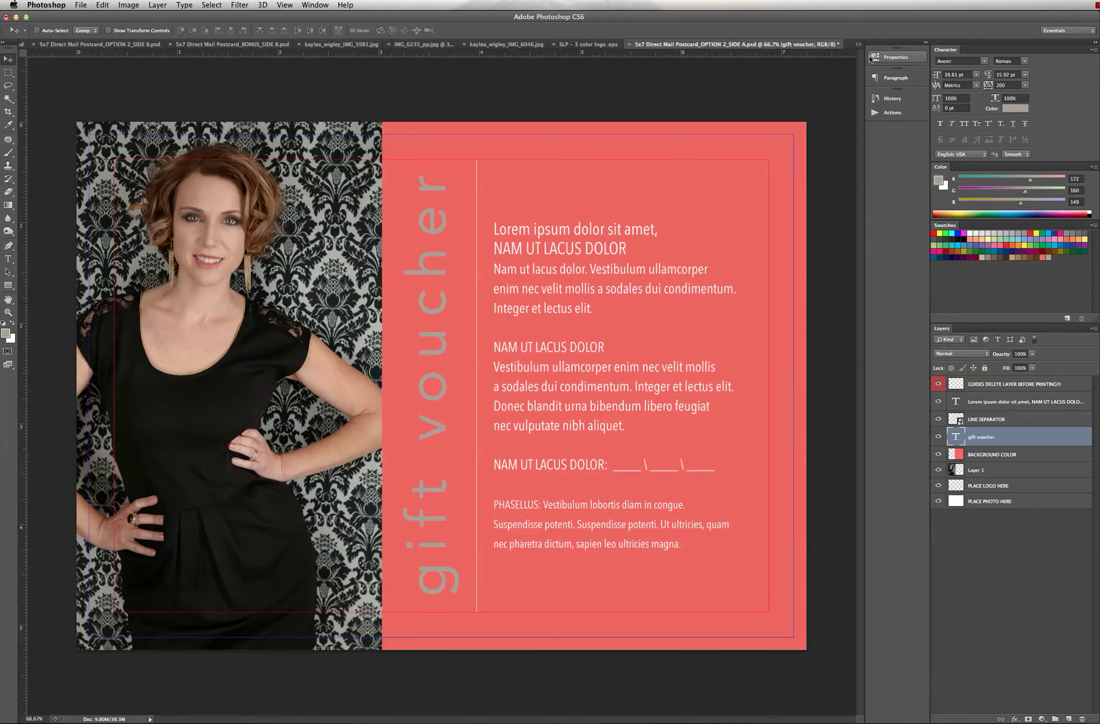
key("shift+Left")
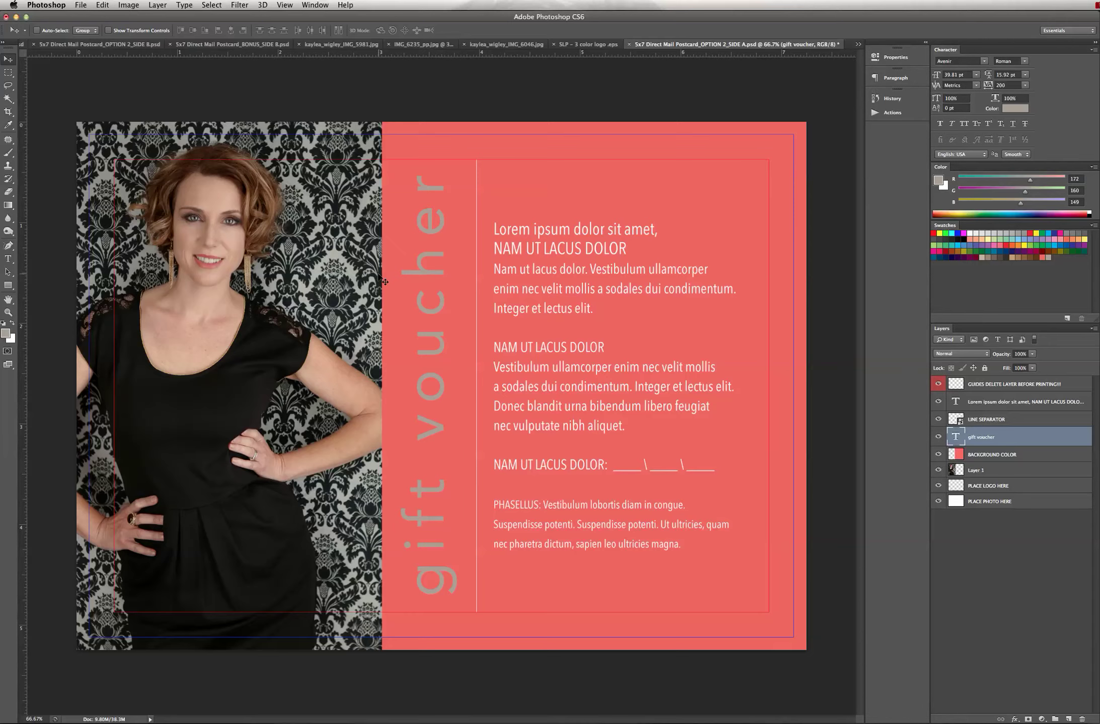
left_click(8, 258)
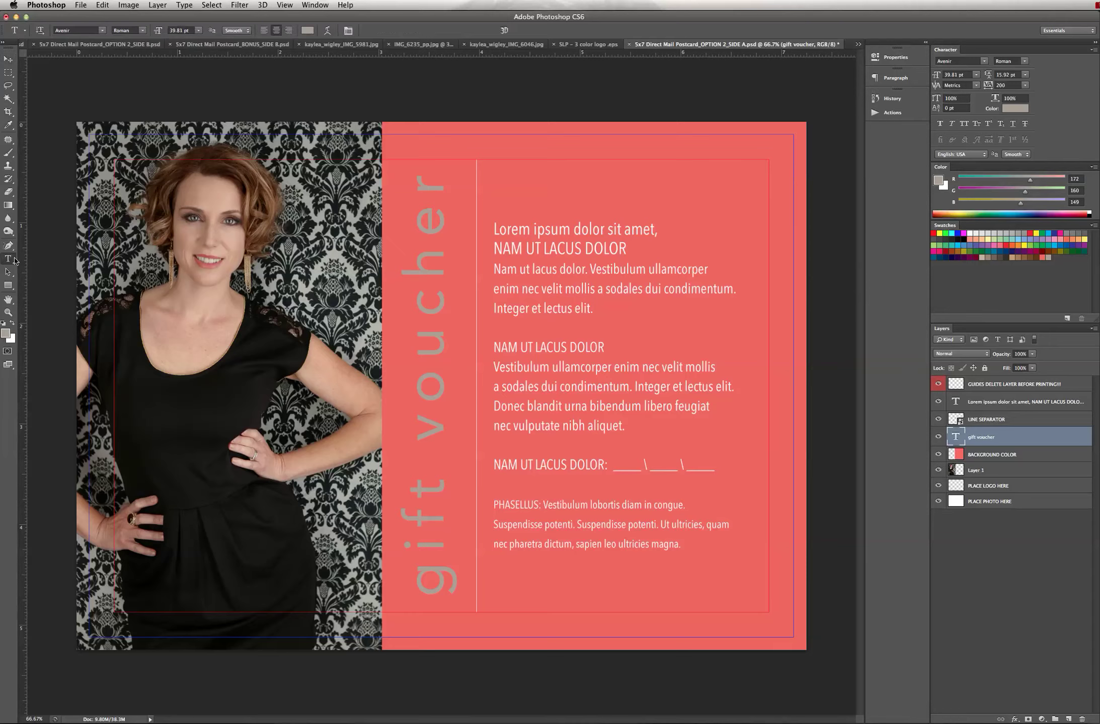
left_click_drag(494, 230, 627, 259)
left_click_drag(593, 308, 493, 269)
left_click(495, 230)
key("super+a")
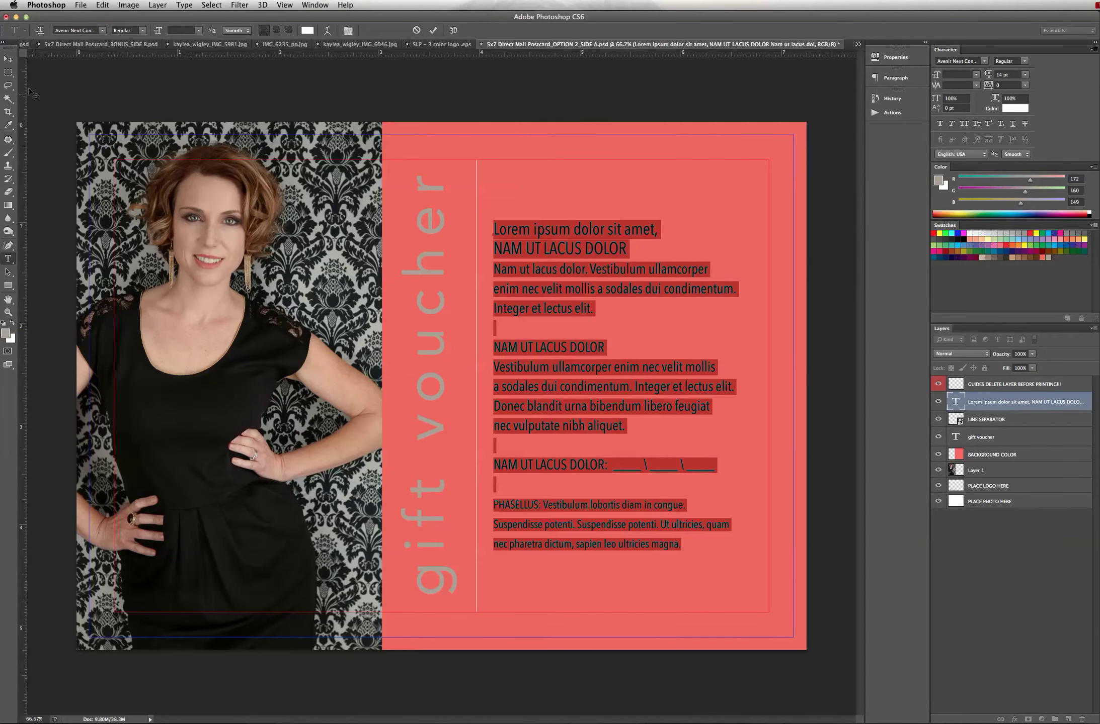
left_click(10, 60)
left_click(8, 258)
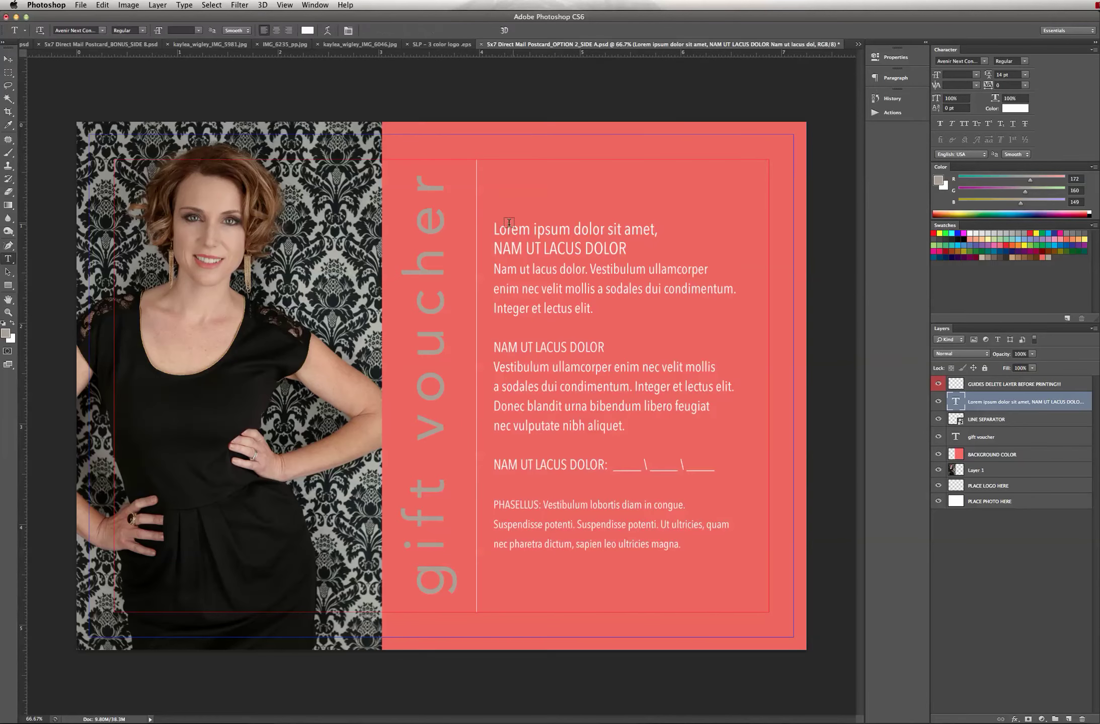
Step: Fill the whole lorem ipsum body text block with the darker warm gray foreground color
left_click(494, 229)
key("super+a")
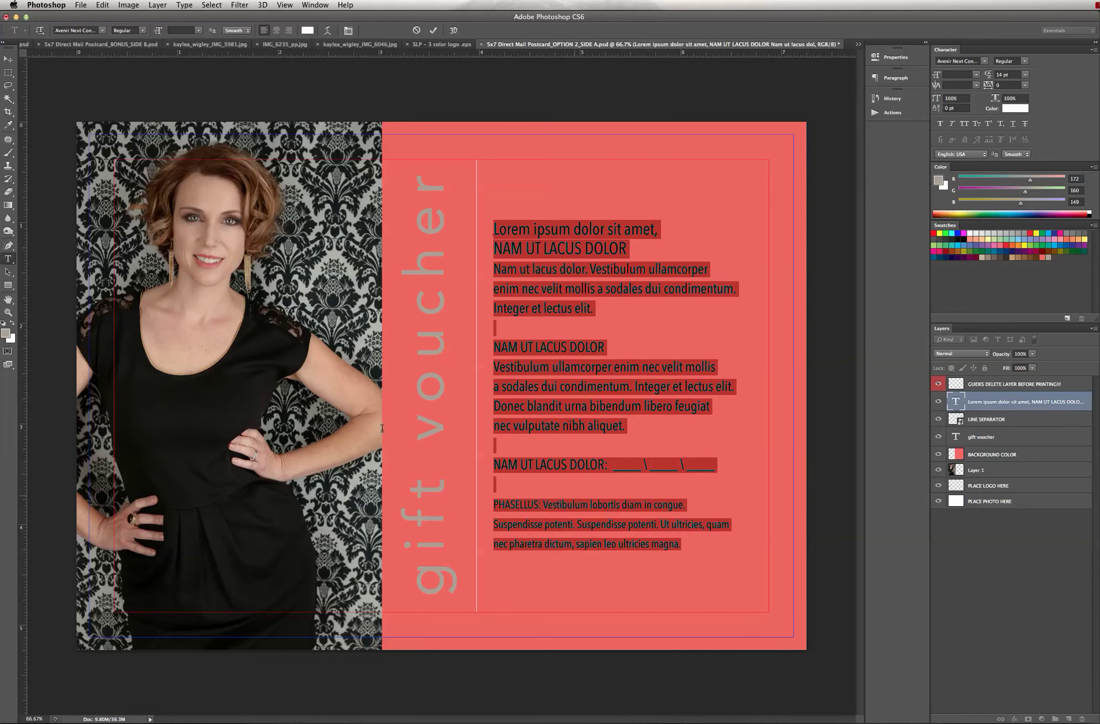
key("alt+BackSpace")
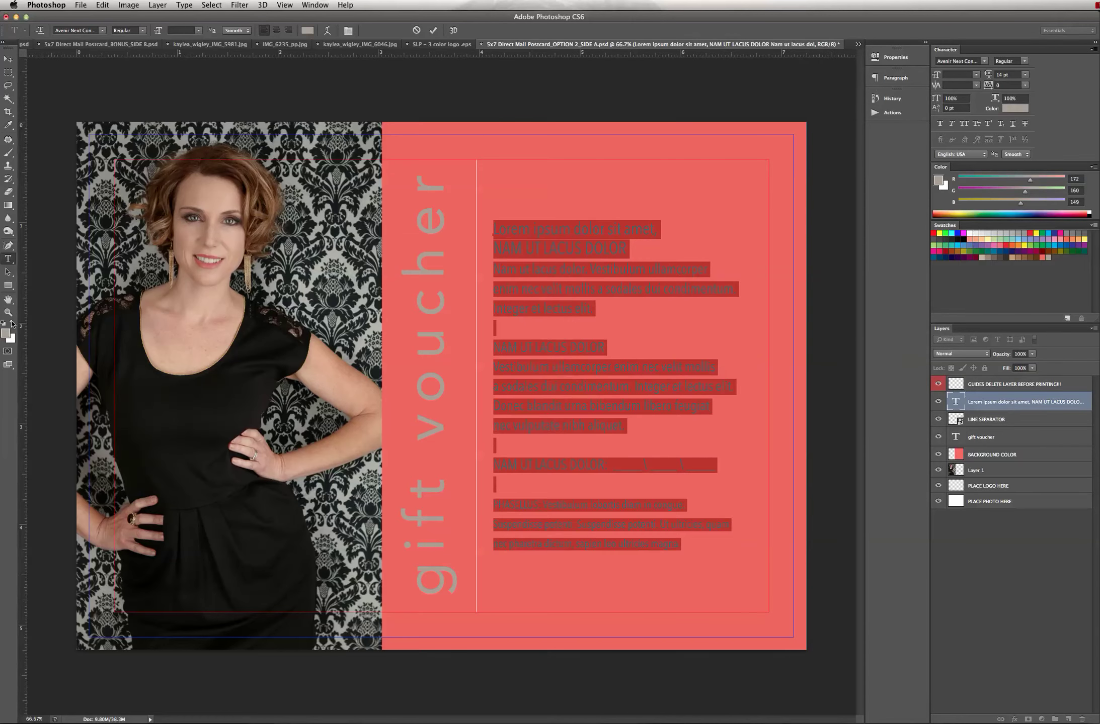
left_click(12, 323)
left_click(12, 323)
left_click(12, 323)
left_click(11, 323)
left_click(12, 323)
left_click(11, 323)
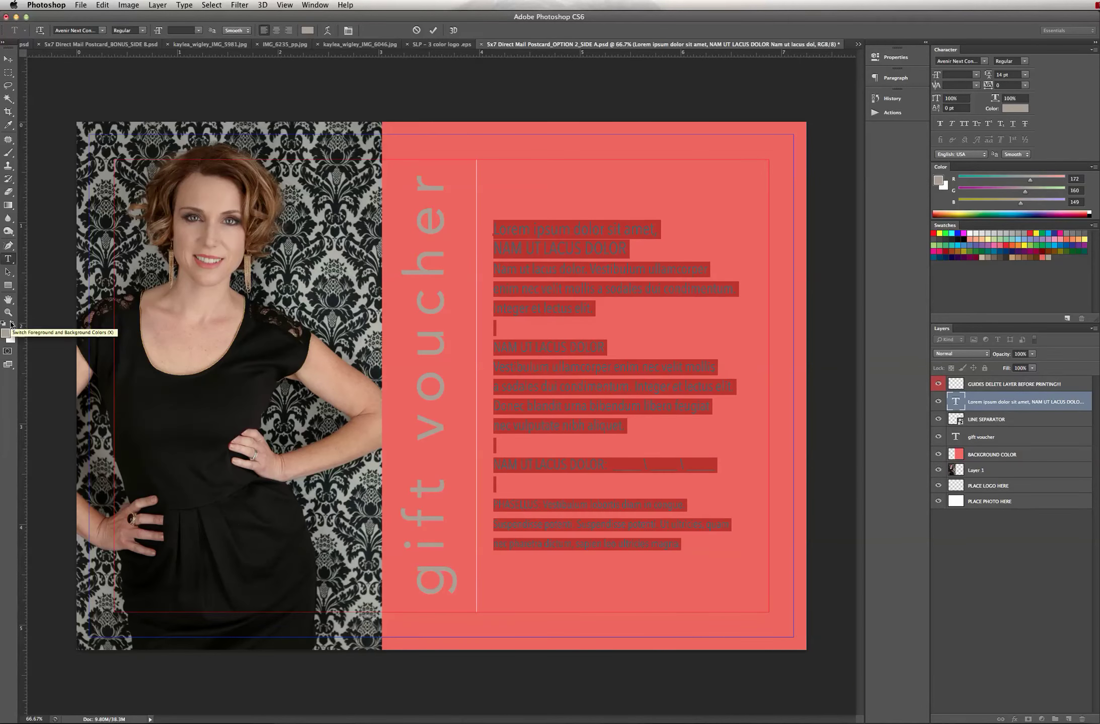
left_click(8, 60)
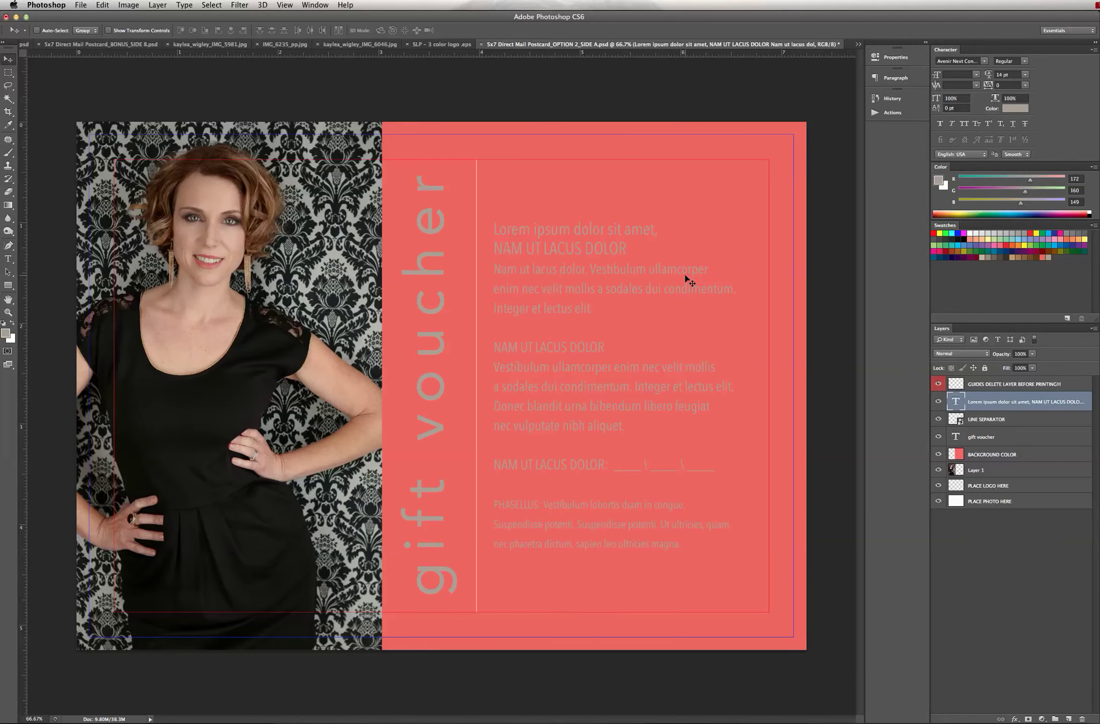
Step: Preview the logo files in the SLP logo folder and open SLP - warm grey.eps
key("super+o")
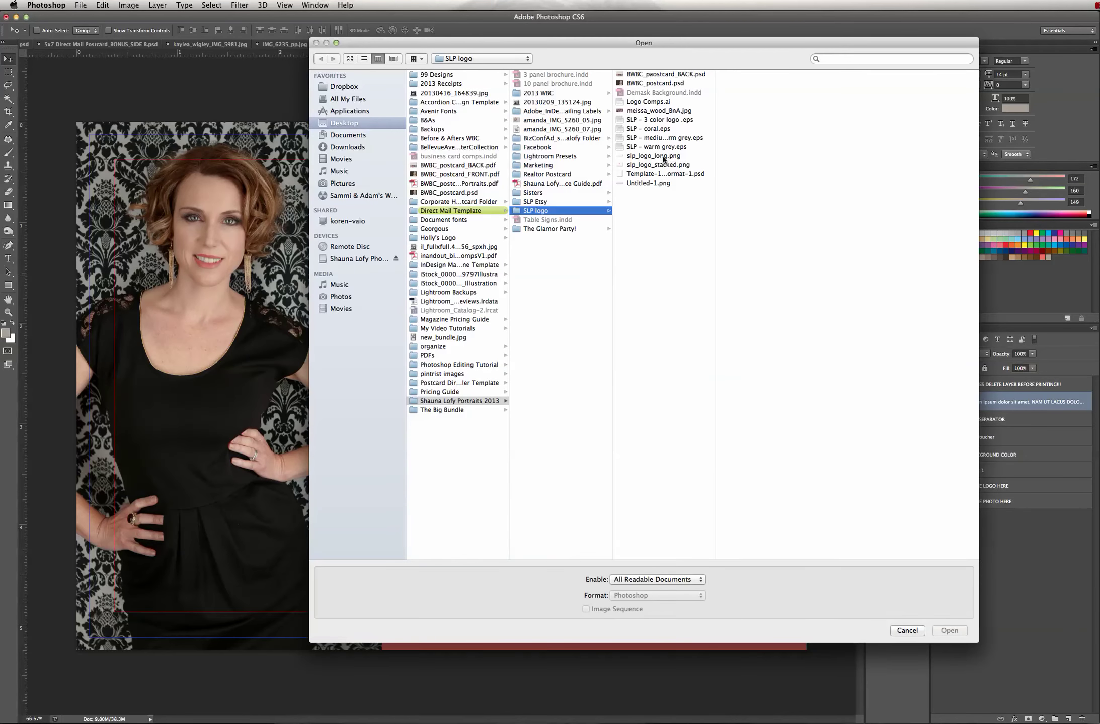
left_click(664, 147)
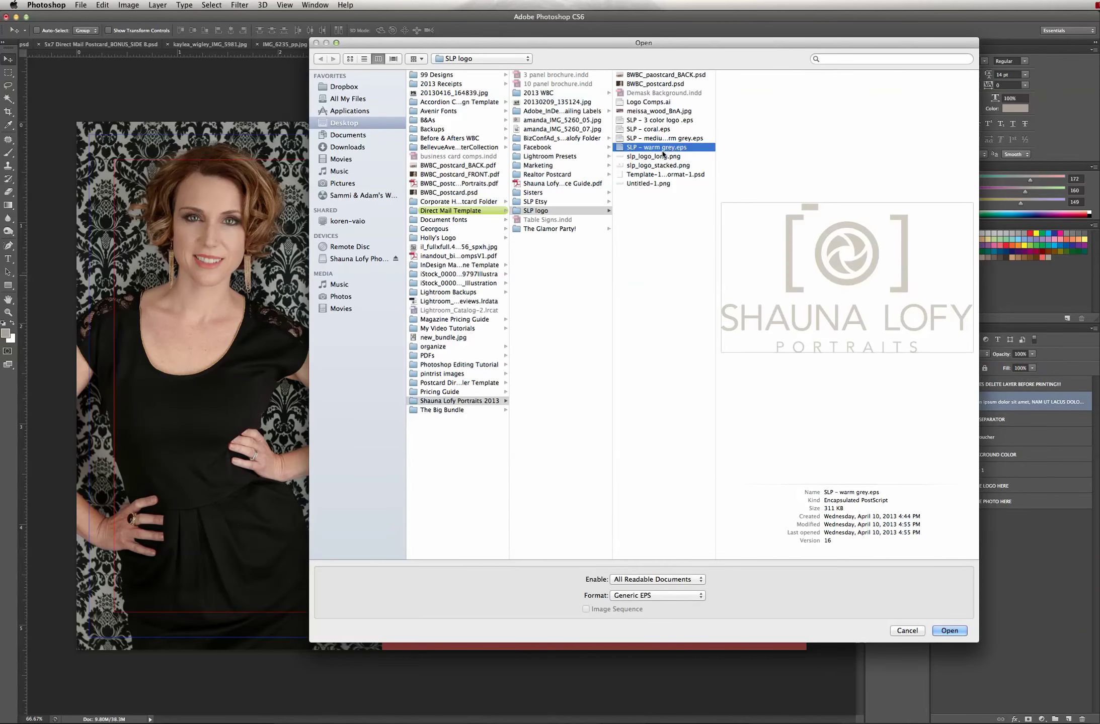
left_click(663, 156)
left_click(668, 147)
left_click(668, 139)
left_click(661, 129)
left_click(661, 120)
left_click(663, 112)
left_click(662, 149)
left_click(949, 631)
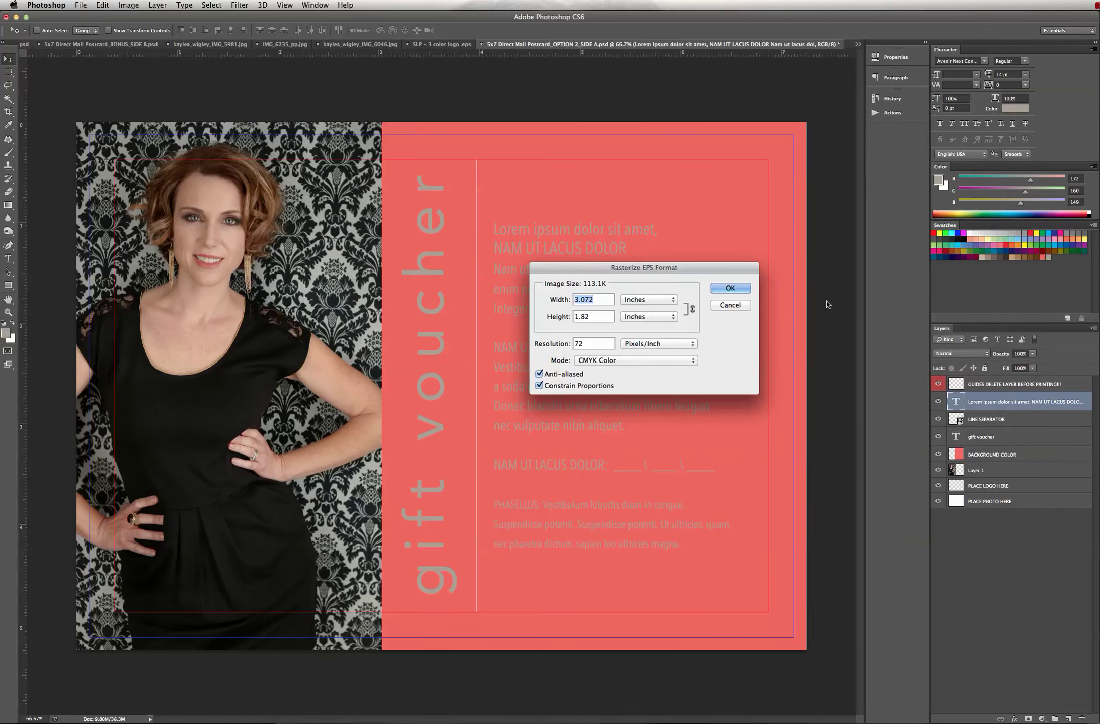
Step: Rasterize the warm grey logo EPS at a resolution of 300 pixels/inch
key("Tab")
key("Tab")
type("300")
key("Return")
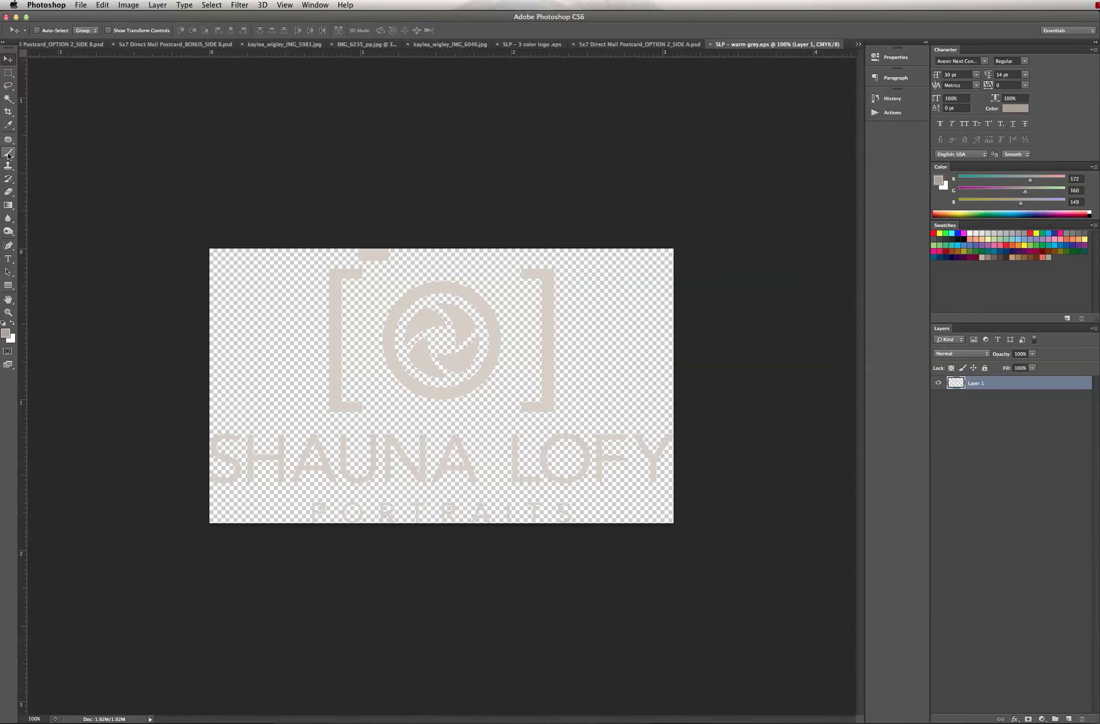
Step: Save the color sampled from the logo as a swatch named "Warm Gray (Light)", and close the logo file without saving
left_click(9, 125)
left_click(418, 320)
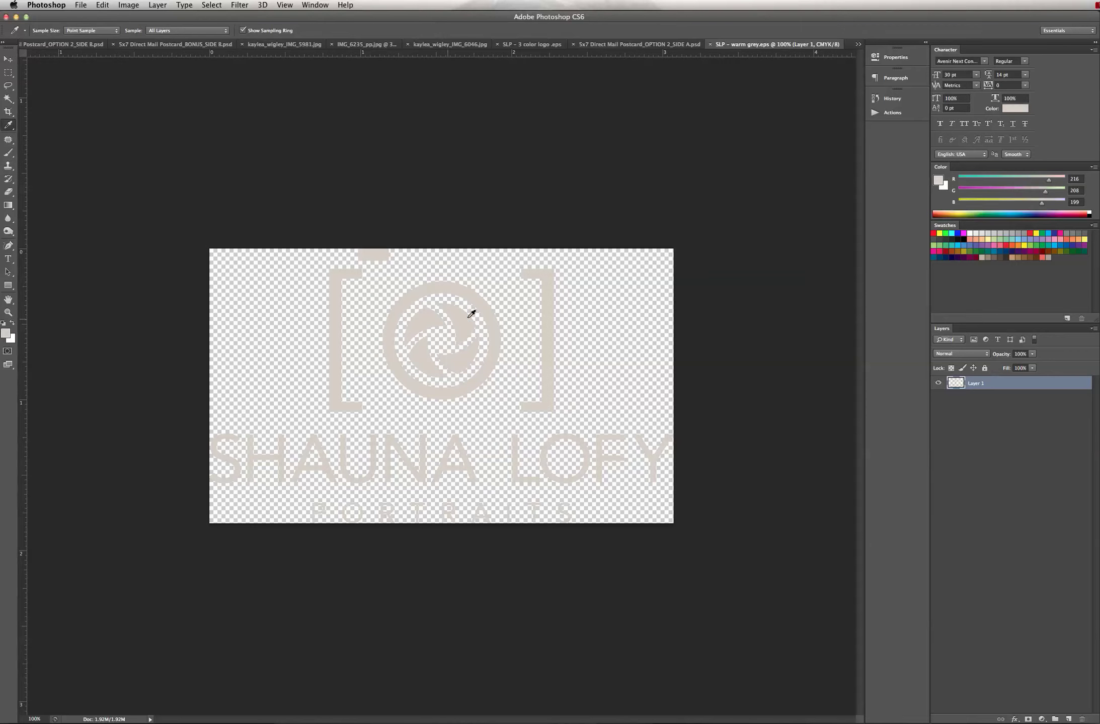
left_click(939, 181)
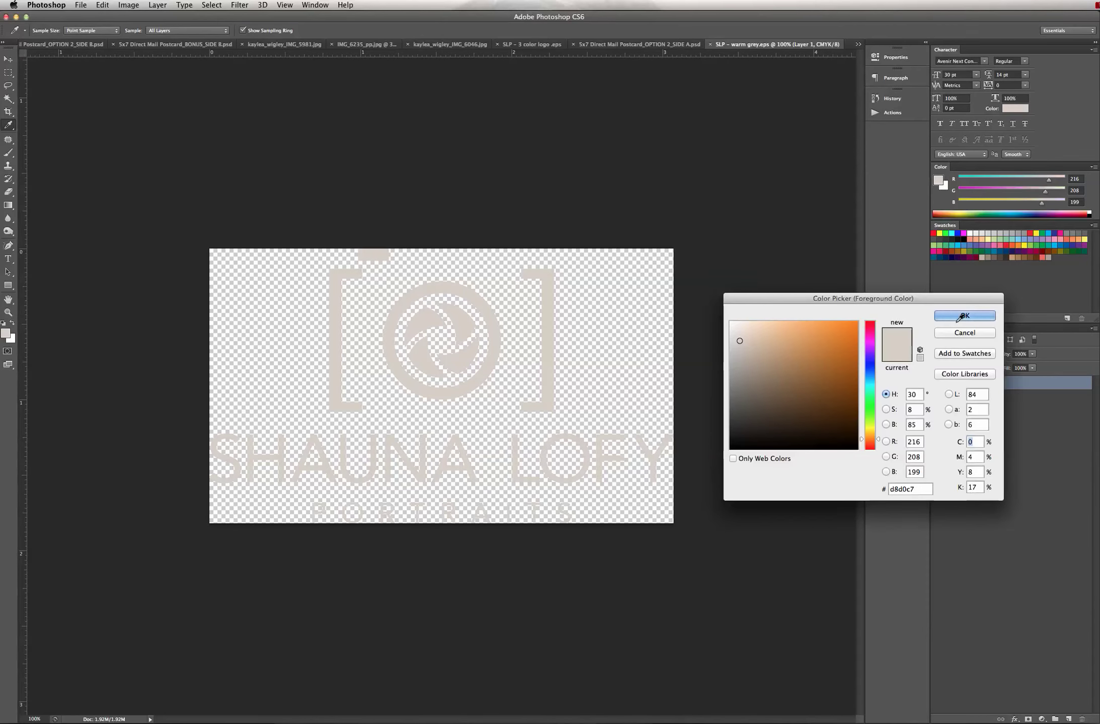
left_click(962, 354)
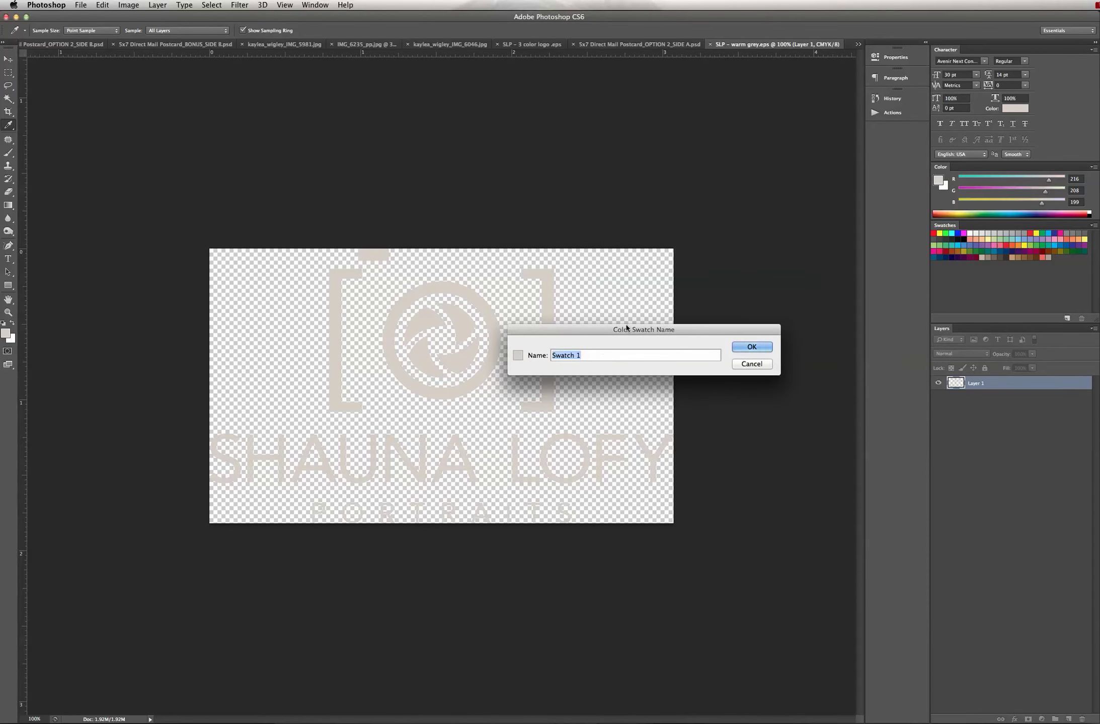
type("Warm Gray (Light)")
left_click(758, 348)
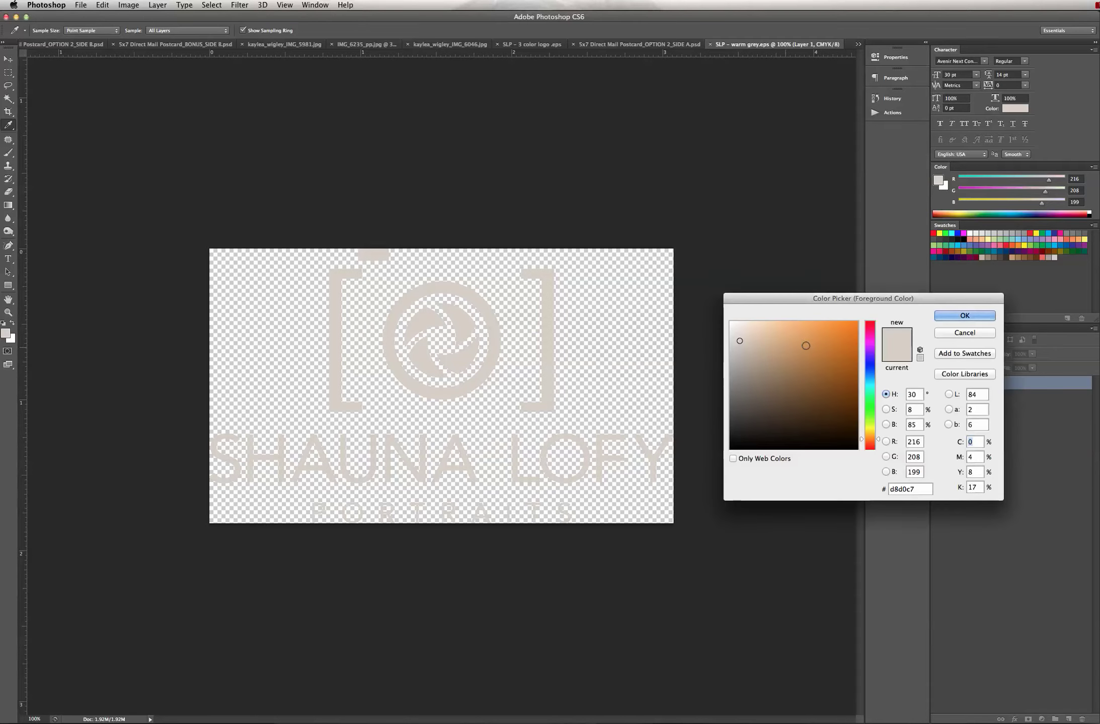
left_click(955, 316)
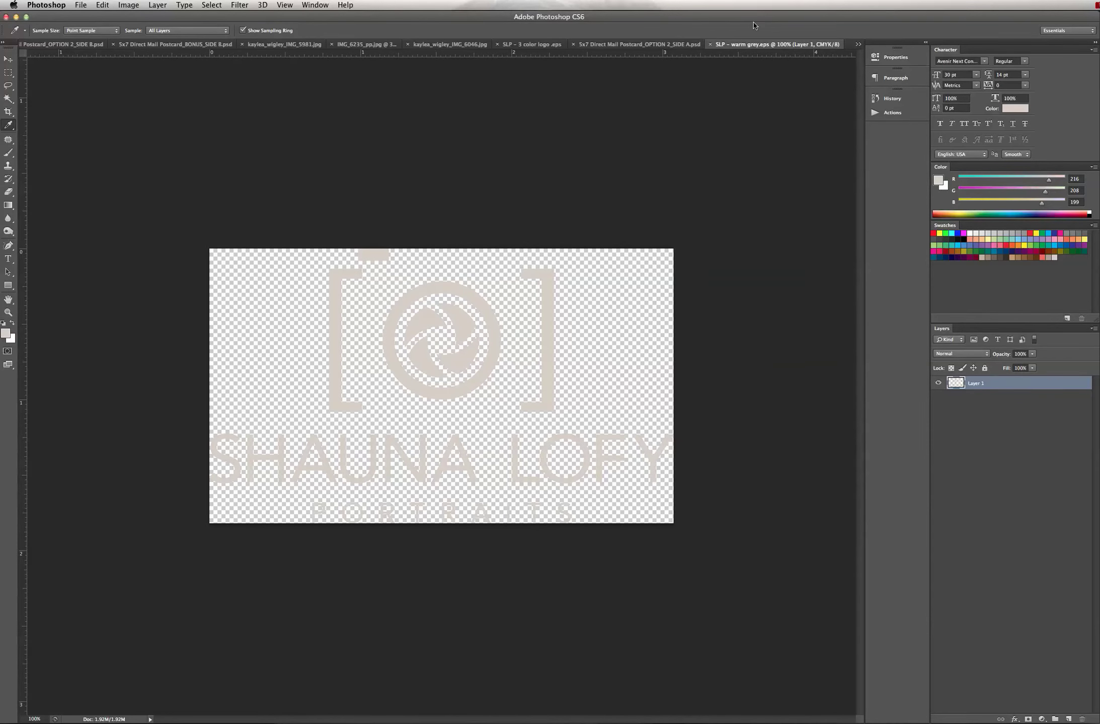
left_click(711, 46)
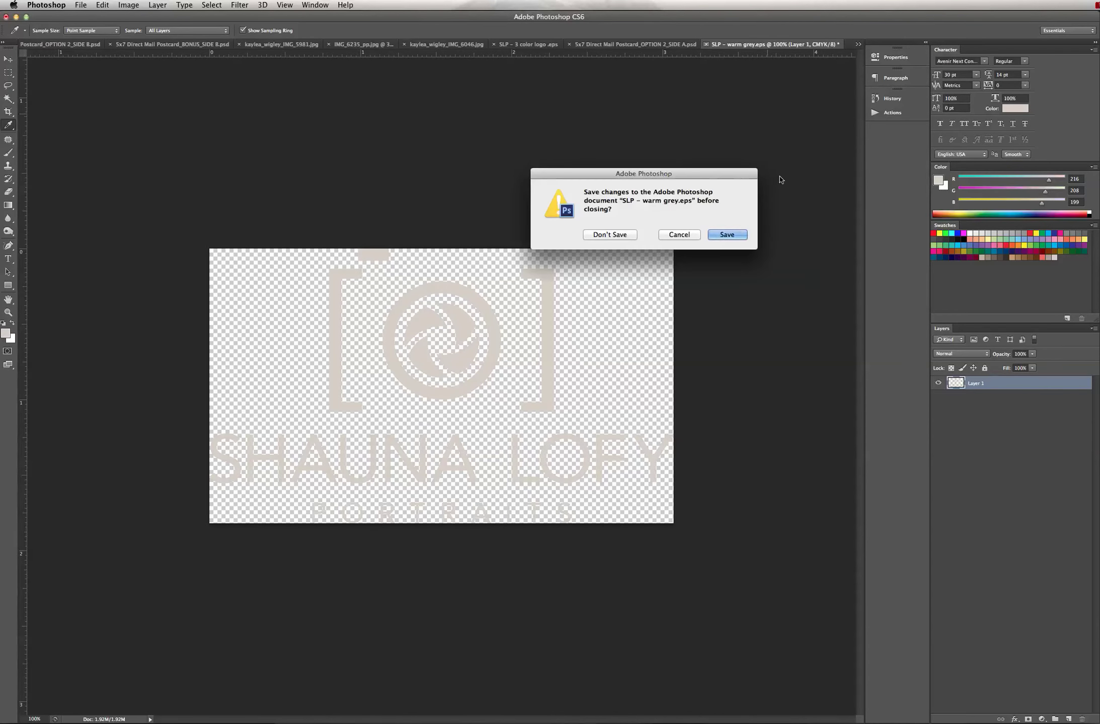
left_click(610, 235)
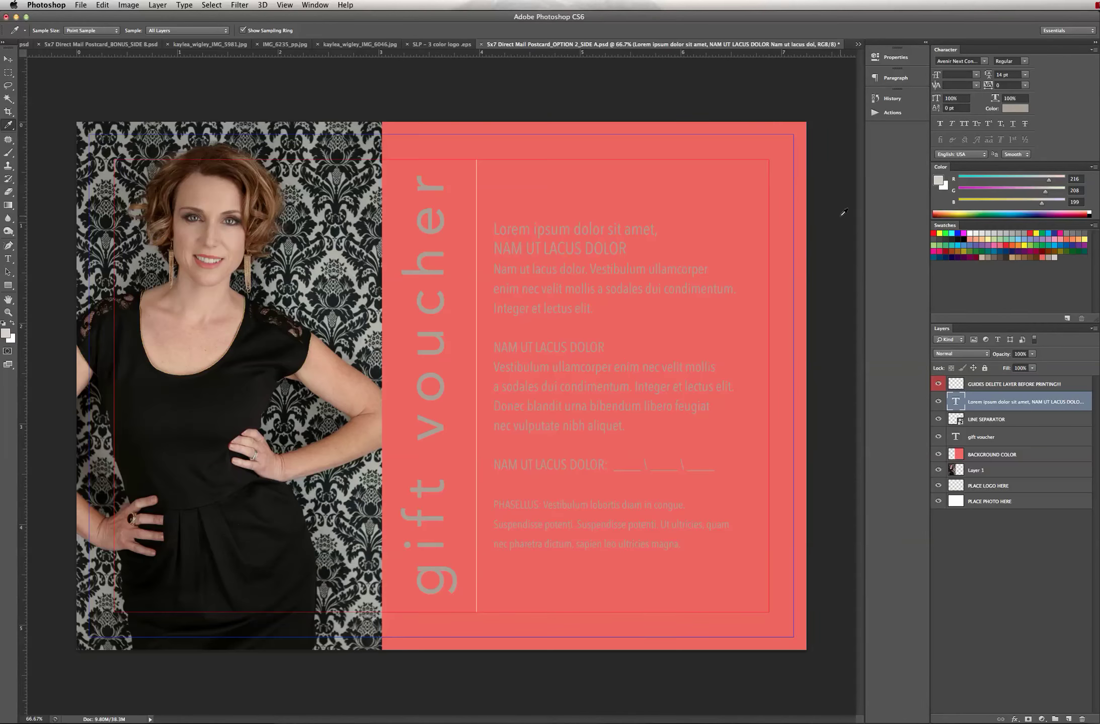
Step: Recolor the whole lorem ipsum body text block with the Warm Gray (Light) swatch
left_click(8, 259)
left_click(537, 229)
key("super+a")
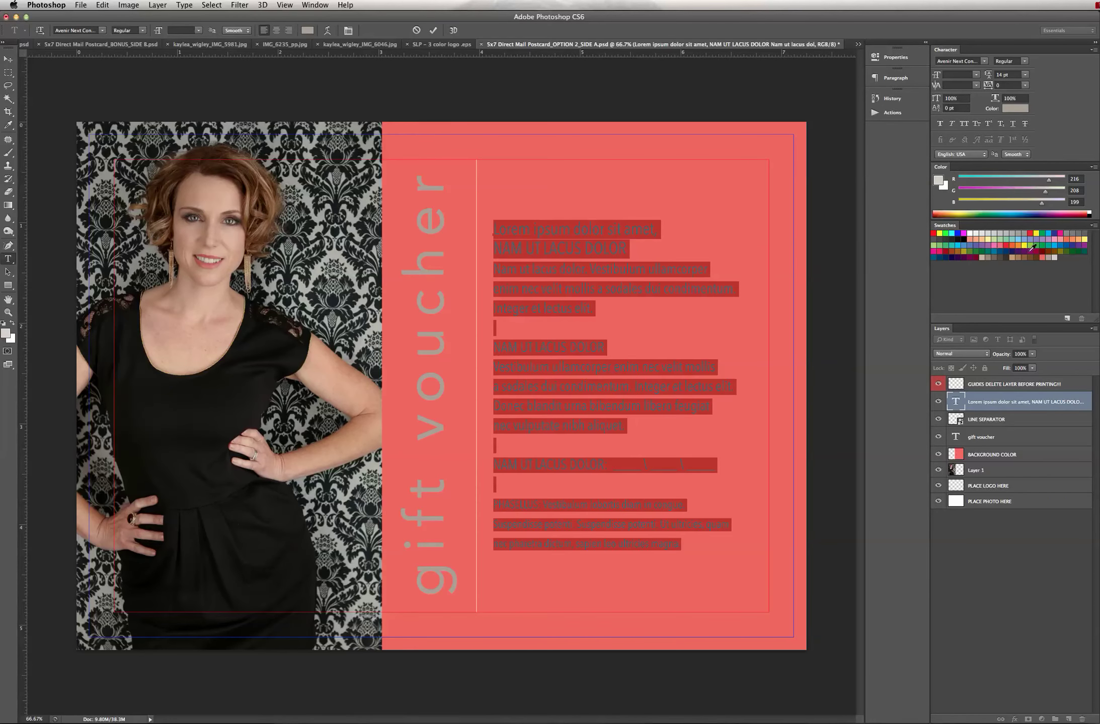
left_click(1055, 257)
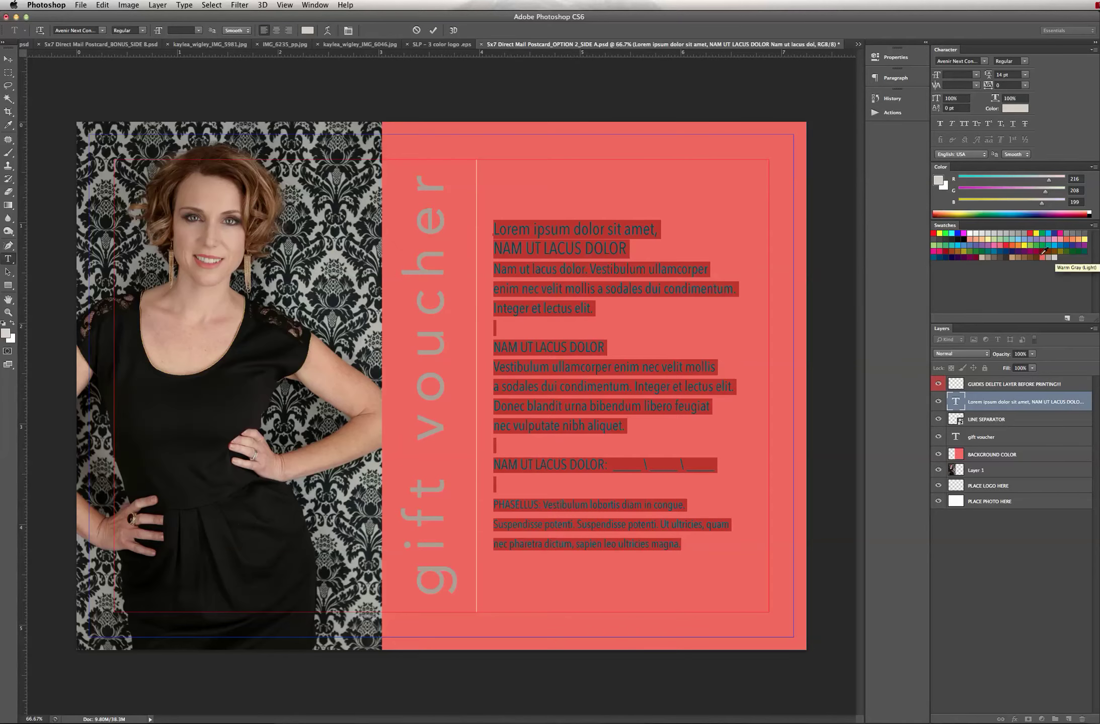
left_click(8, 60)
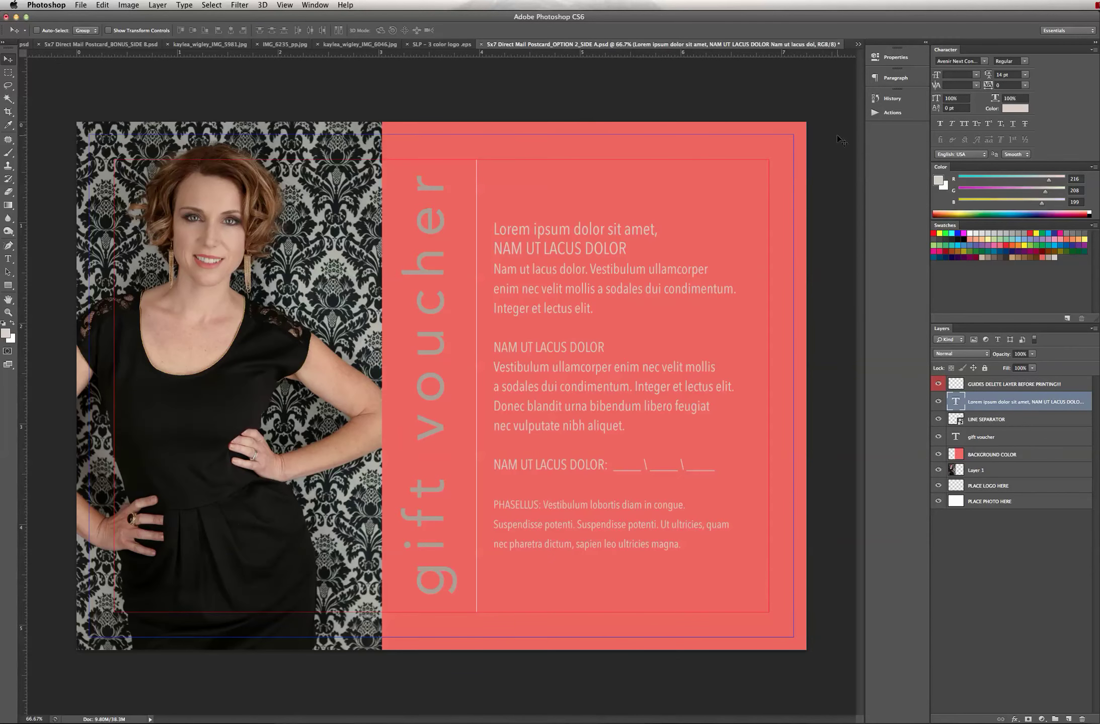
Step: Recolor the whole "gift voucher" title with the Warm Gray (Light) swatch
left_click(9, 259)
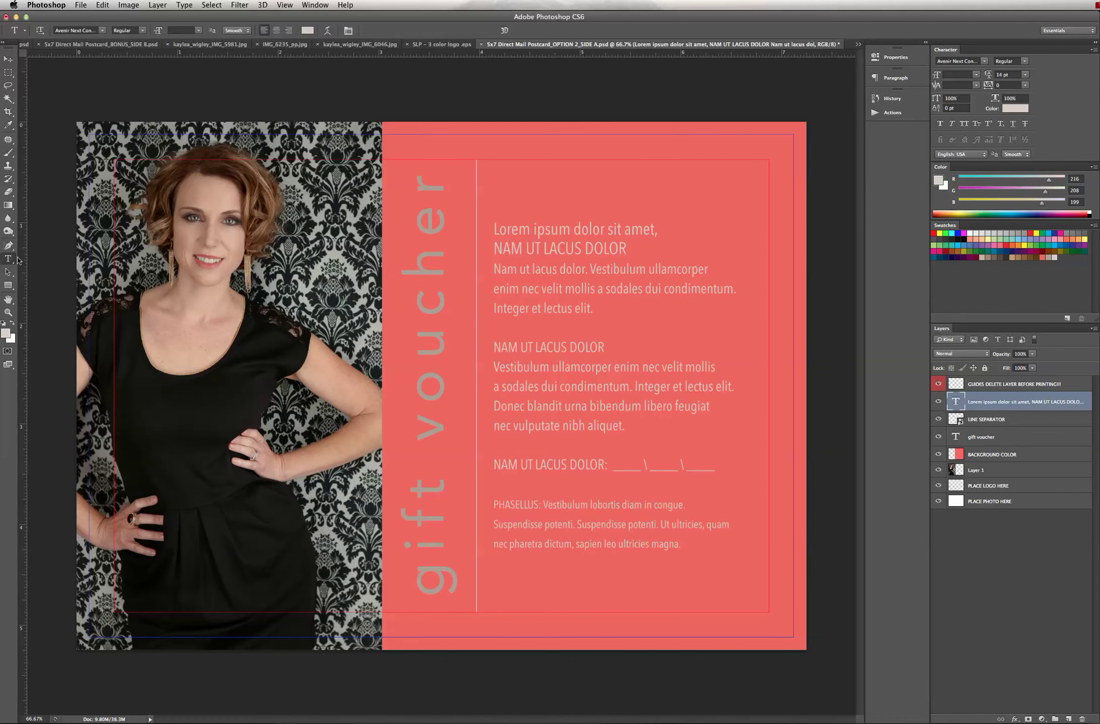
left_click(418, 213)
key("super+a")
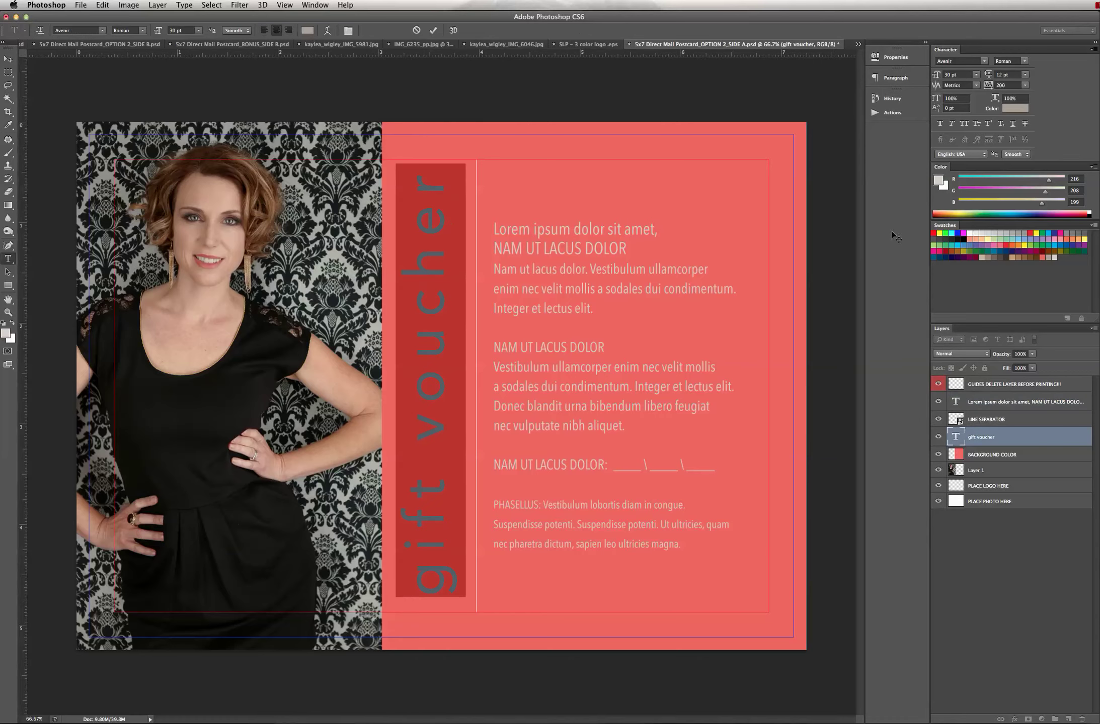
left_click(998, 254)
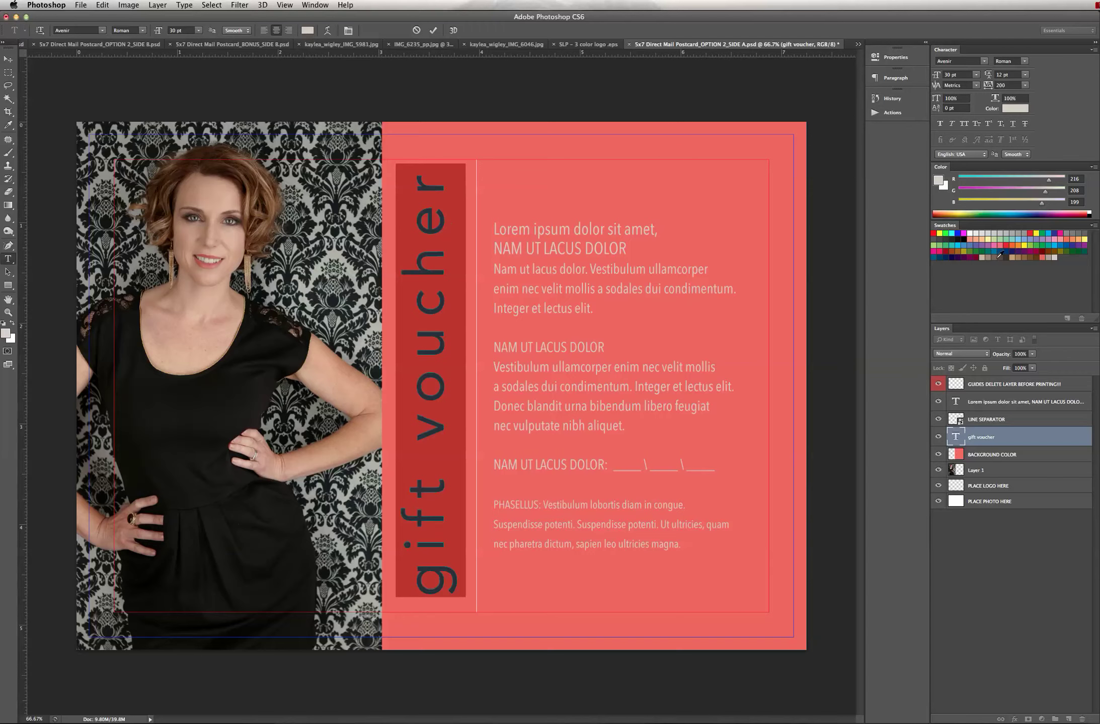
left_click(8, 59)
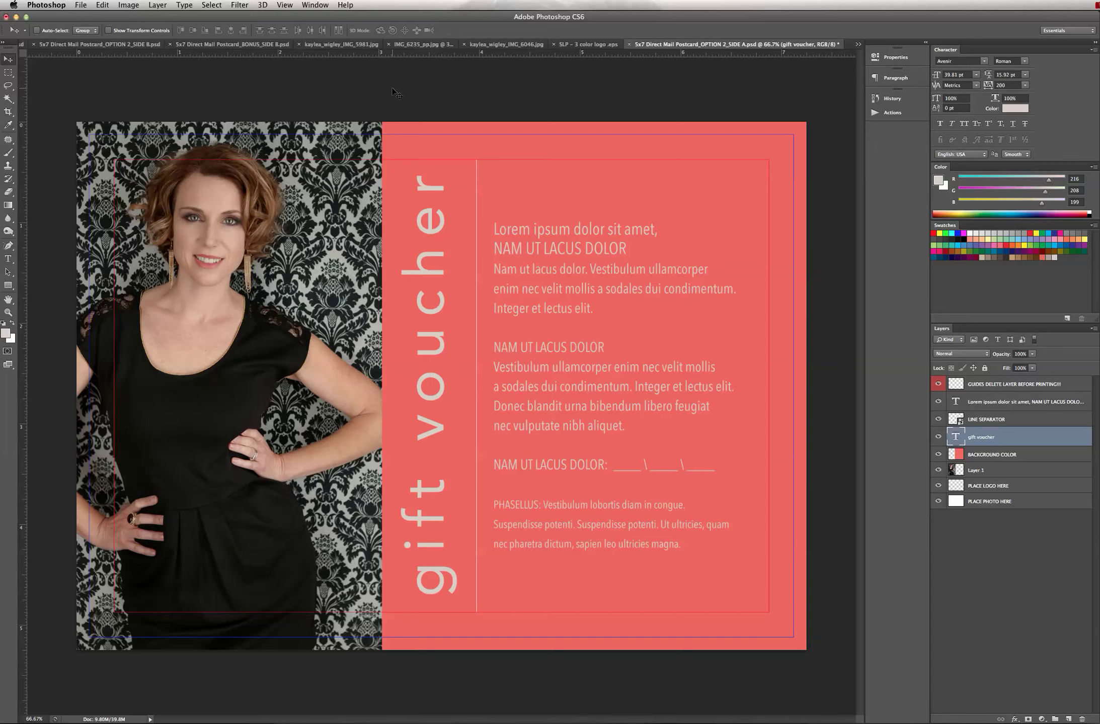
Step: Add a Color Overlay in the light warm gray to the LINE SEPARATOR layer
left_click(1026, 424)
double_click(1029, 423)
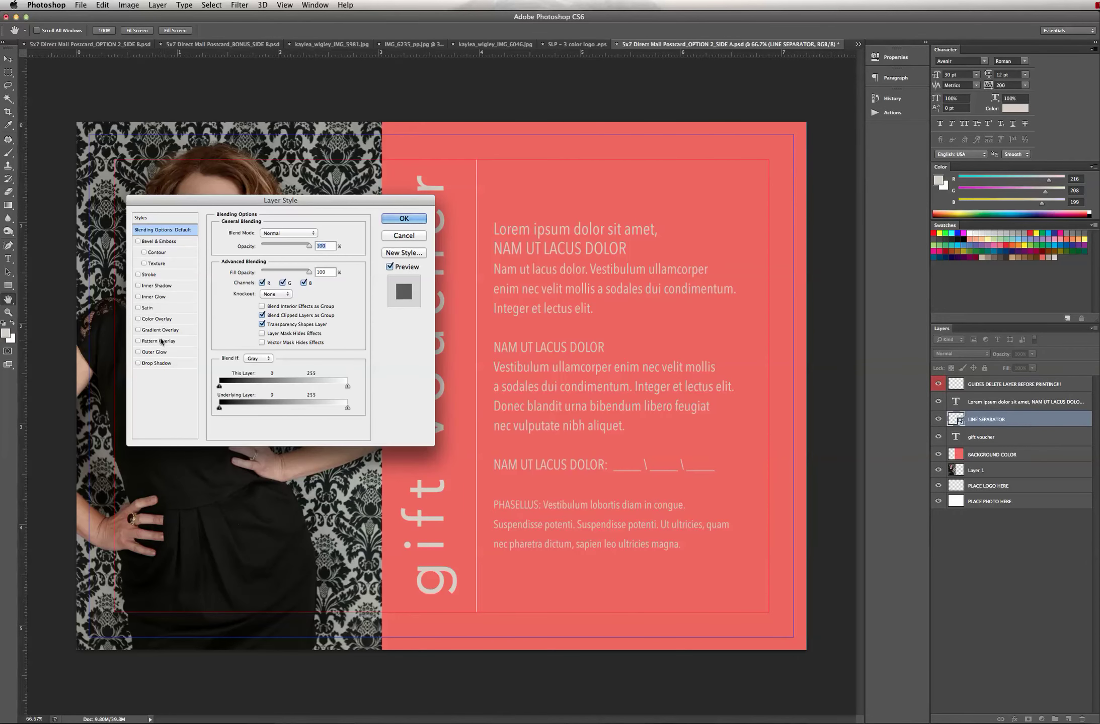
left_click(160, 317)
left_click(404, 219)
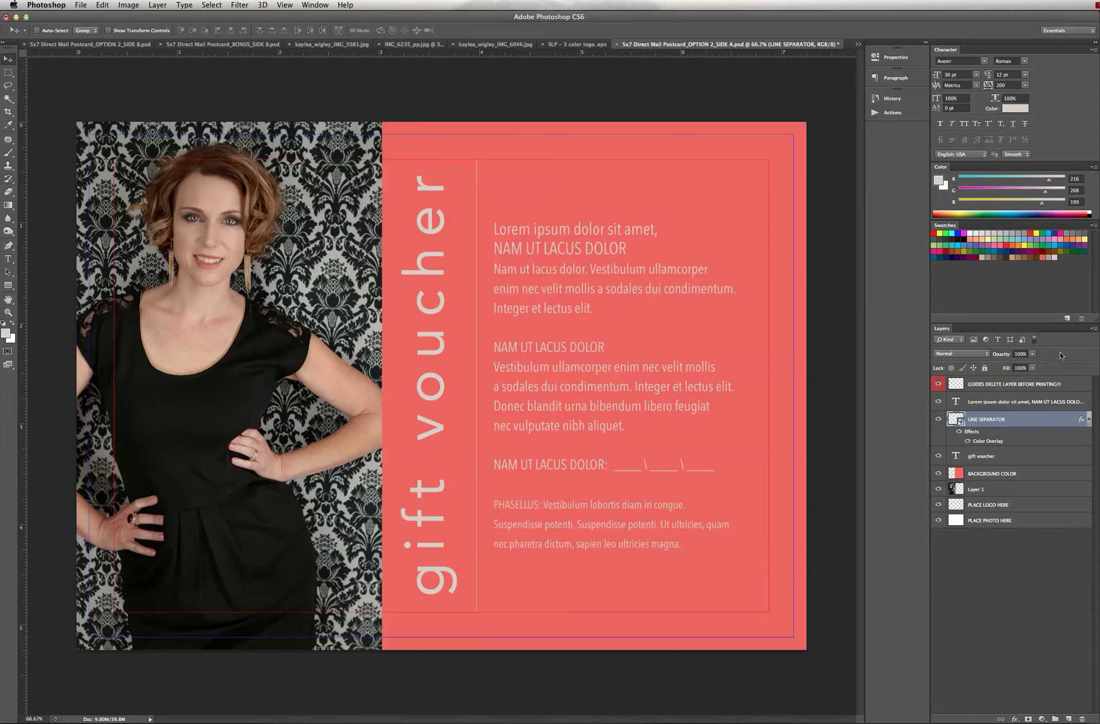
left_click(1032, 354)
left_click(1032, 355)
left_click(1032, 355)
mouse_move(1034, 368)
left_mouse_down()
mouse_move(1001, 369)
mouse_move(1036, 369)
left_mouse_up()
Step: Switch to InDesign and open SLP Gift Voucher.indd from the Marketing folder inside Shauna Lofy Portraits 2013
mouse_move(403, 714)
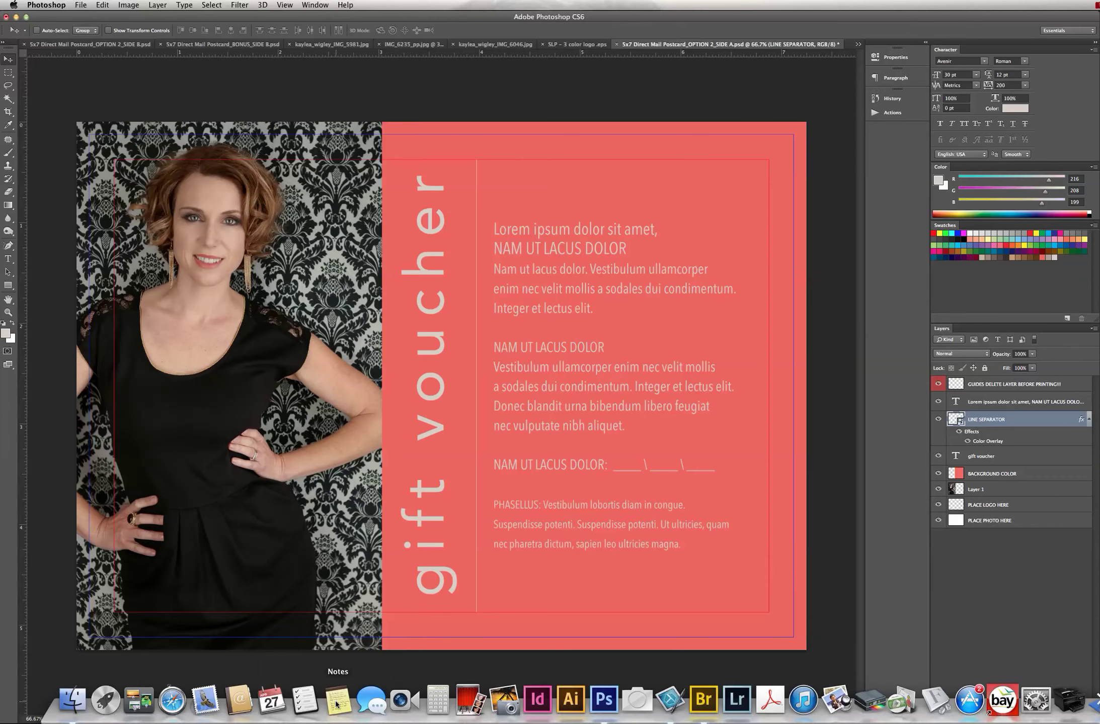
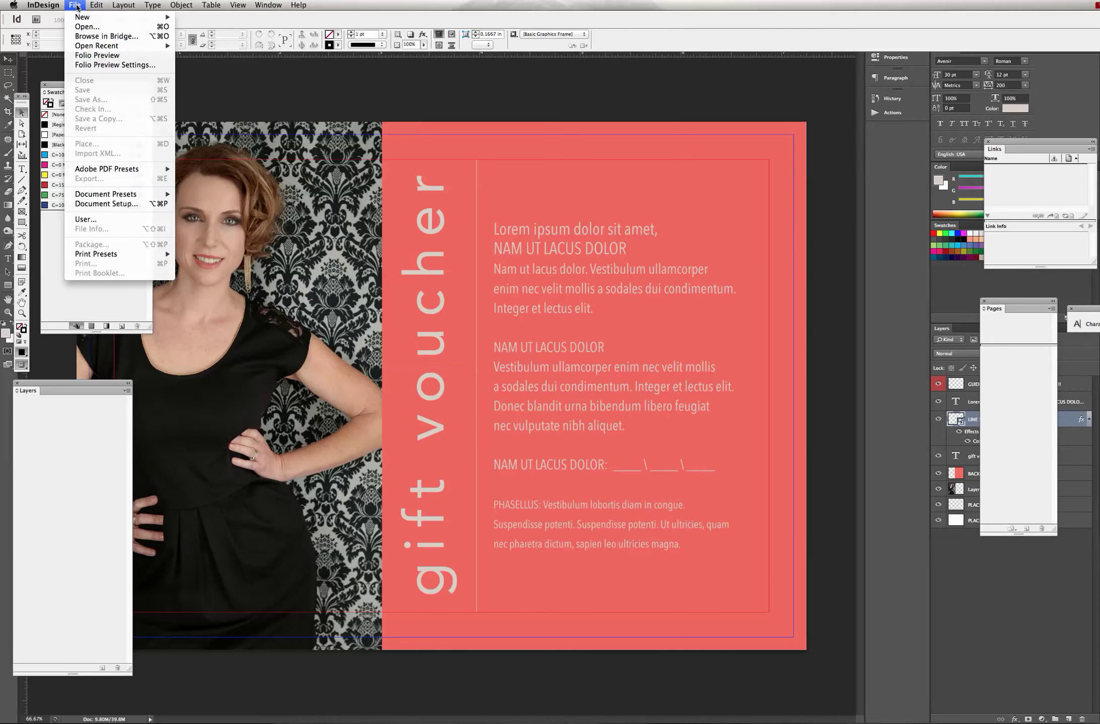
left_click(86, 26)
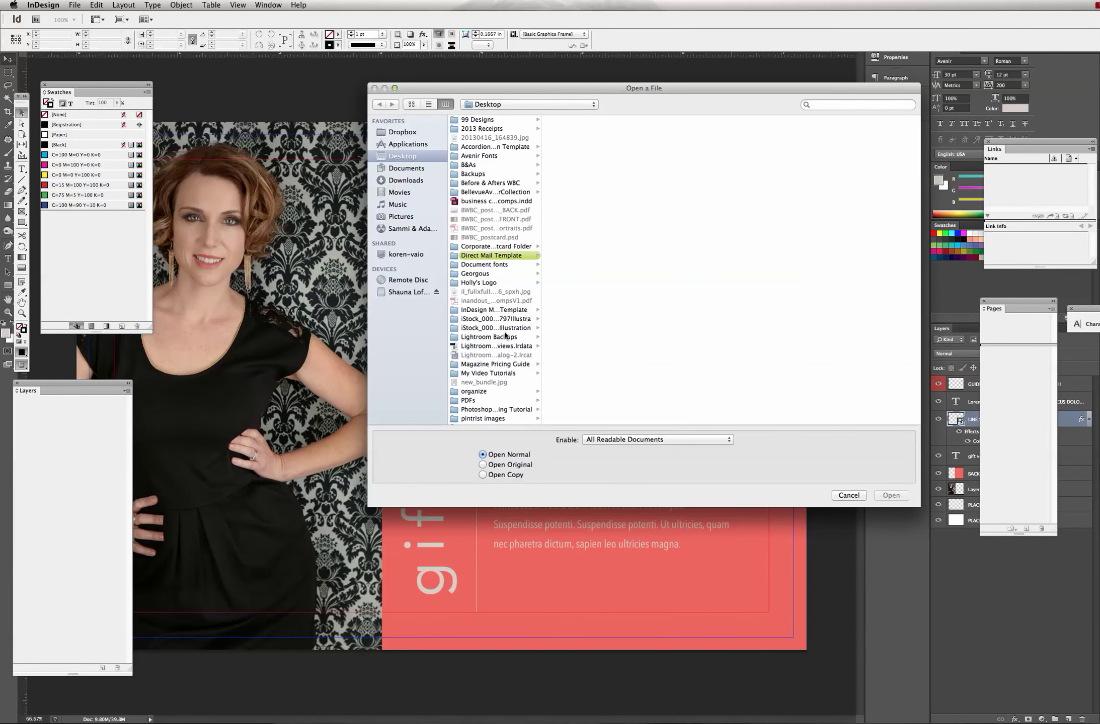
scroll(504, 372, "down", 3)
scroll(504, 382, "down", 2)
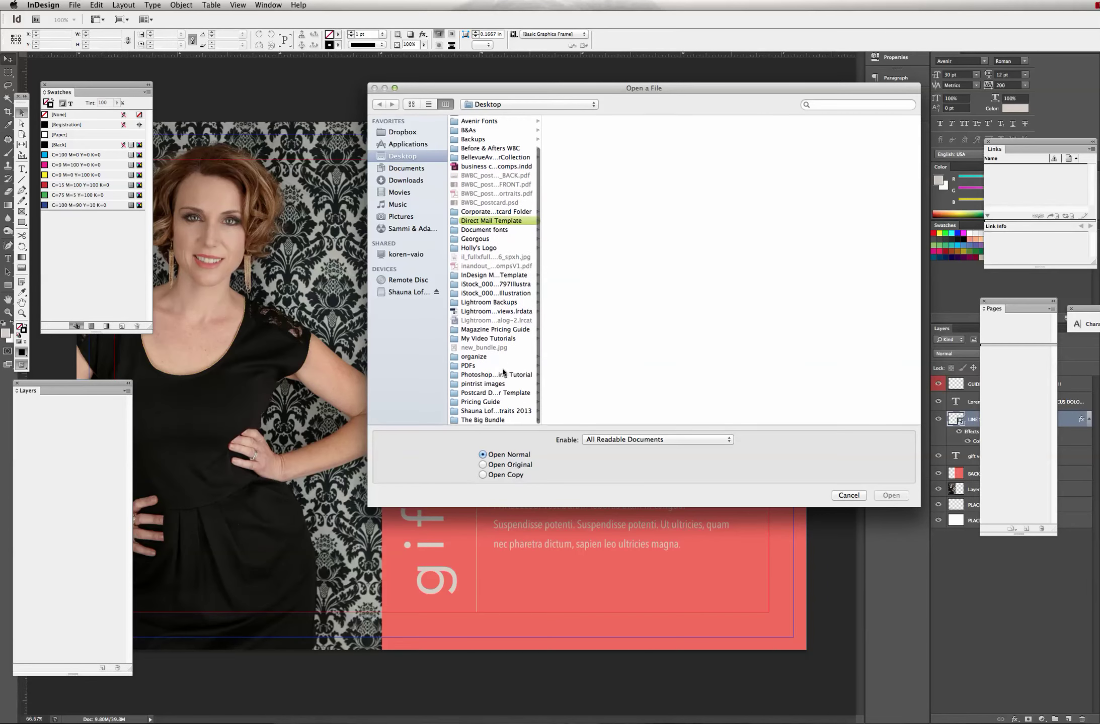
left_click(506, 411)
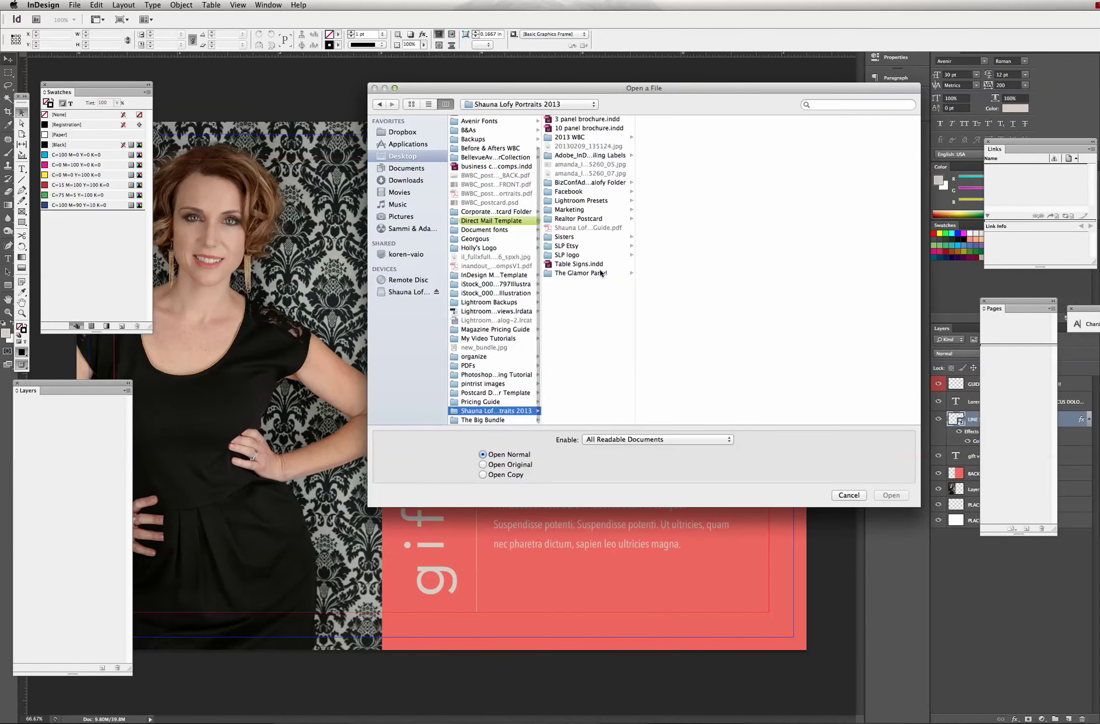
left_click(577, 214)
left_click(891, 496)
Step: Look through the gift voucher document's pages for postcard copy that can be reused
scroll(878, 311, "down", 15)
scroll(878, 311, "up", 3)
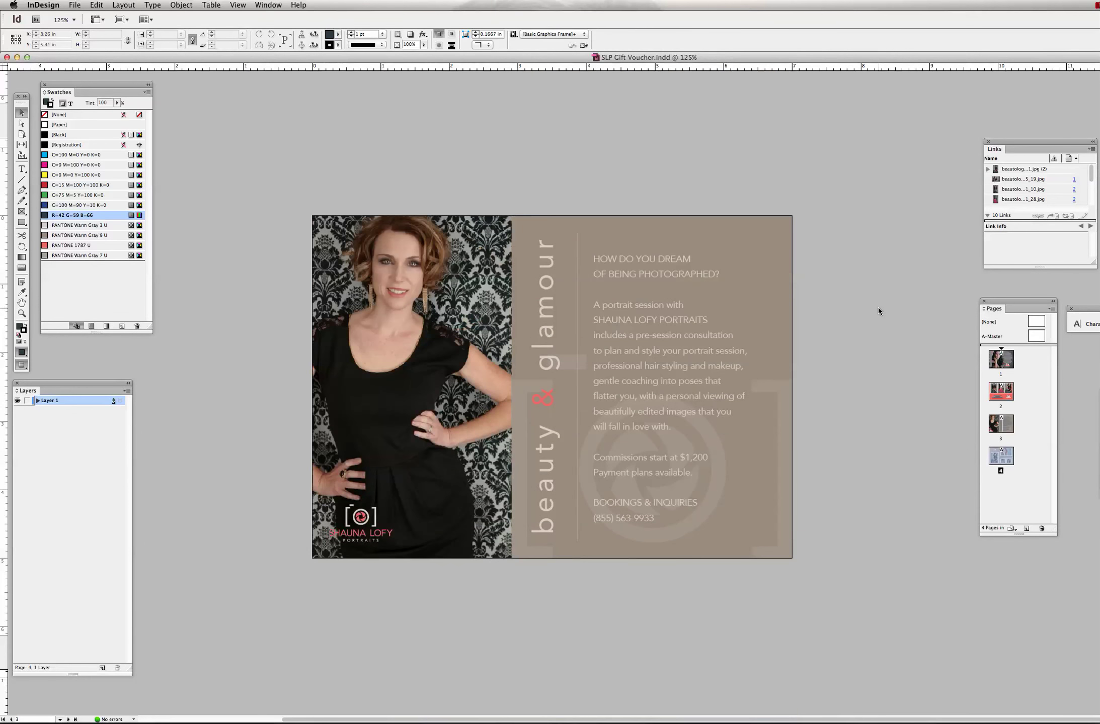
scroll(850, 186, "up", 15)
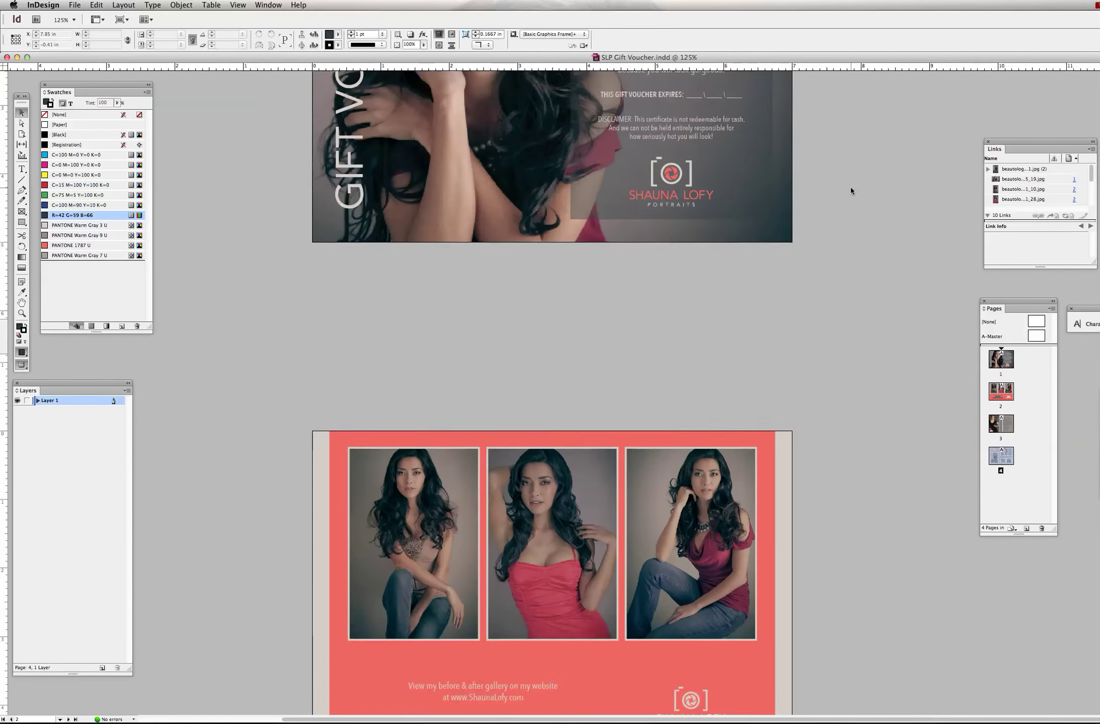
scroll(851, 188, "down", 15)
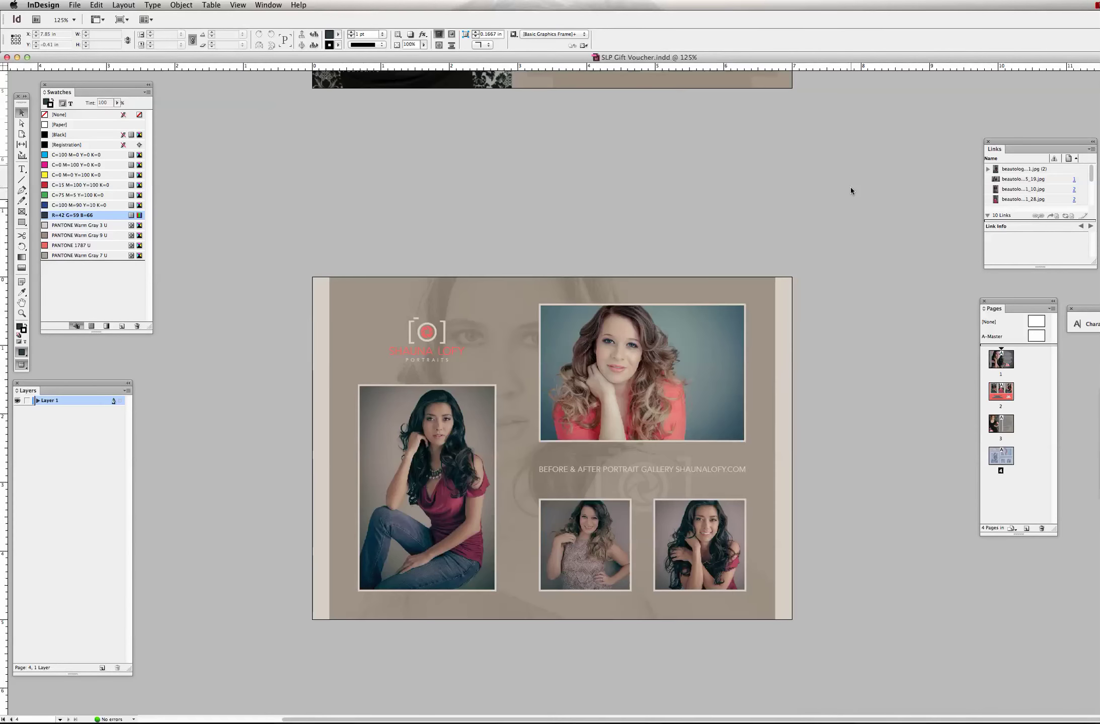
scroll(850, 190, "up", 15)
scroll(851, 190, "down", 6)
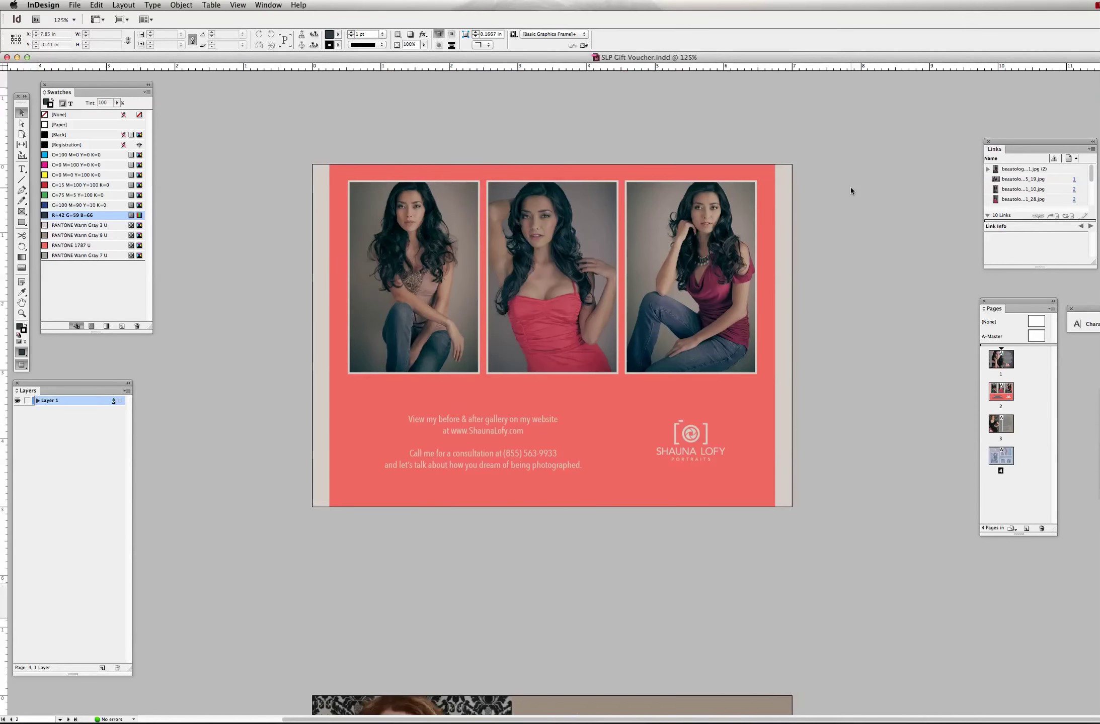
scroll(851, 190, "down", 2)
scroll(851, 188, "down", 8)
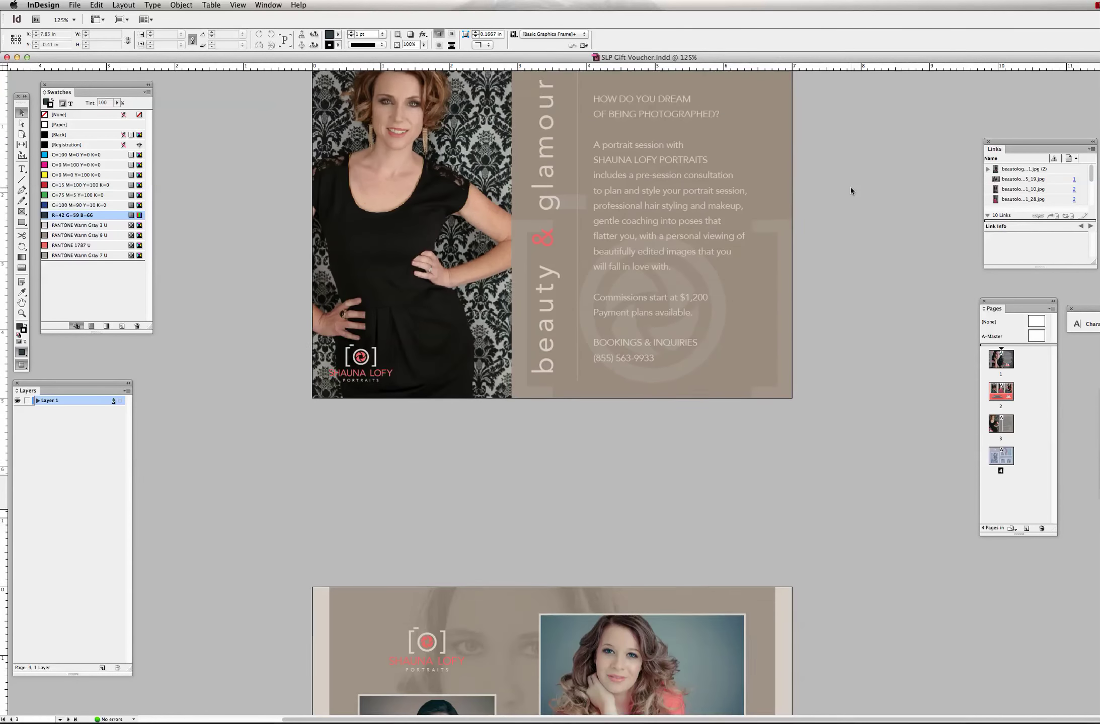
scroll(850, 189, "up", 2)
Step: Copy the whole body text block beside the "beauty & glamour" title on page 3
left_click(994, 427)
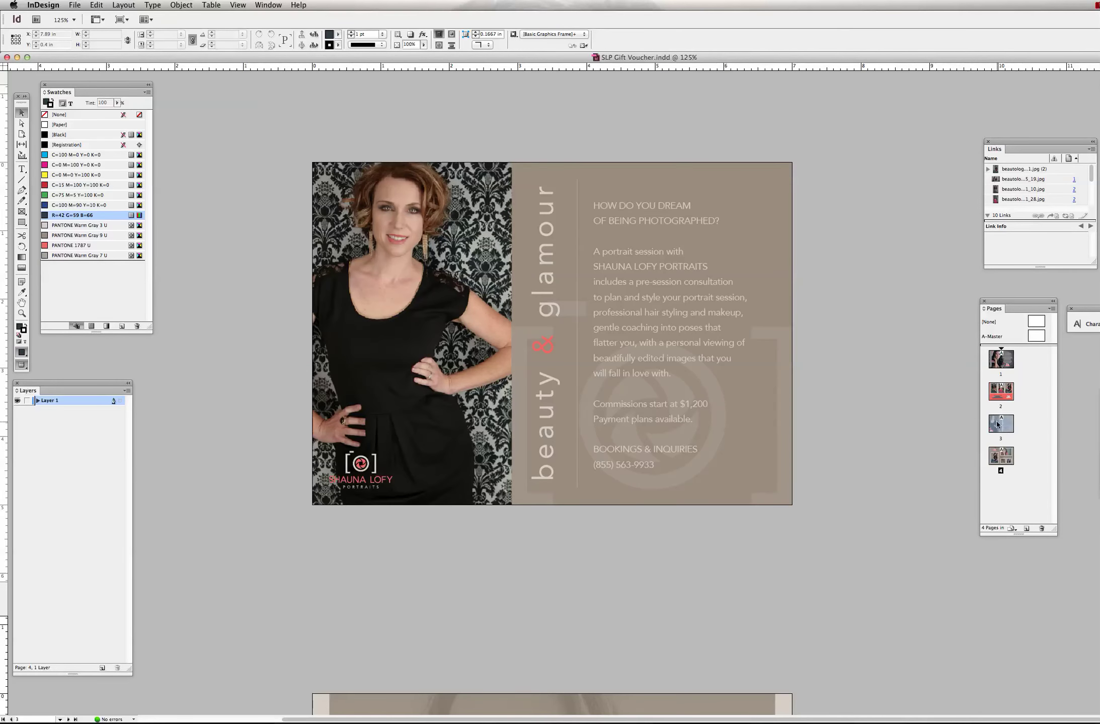
left_click(173, 146)
left_click(22, 169)
left_click_drag(594, 206, 742, 487)
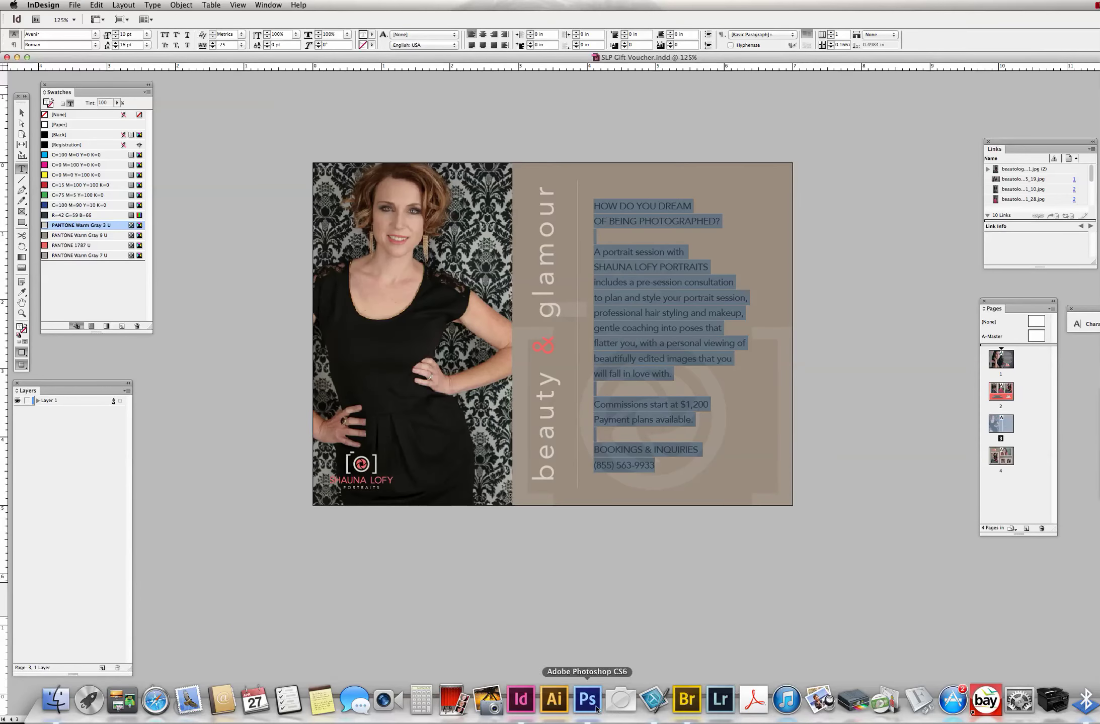
Step: Switch to Photoshop, replace the lorem ipsum body text with the copied text, and break the line after "with a personal viewing"
left_click(587, 697)
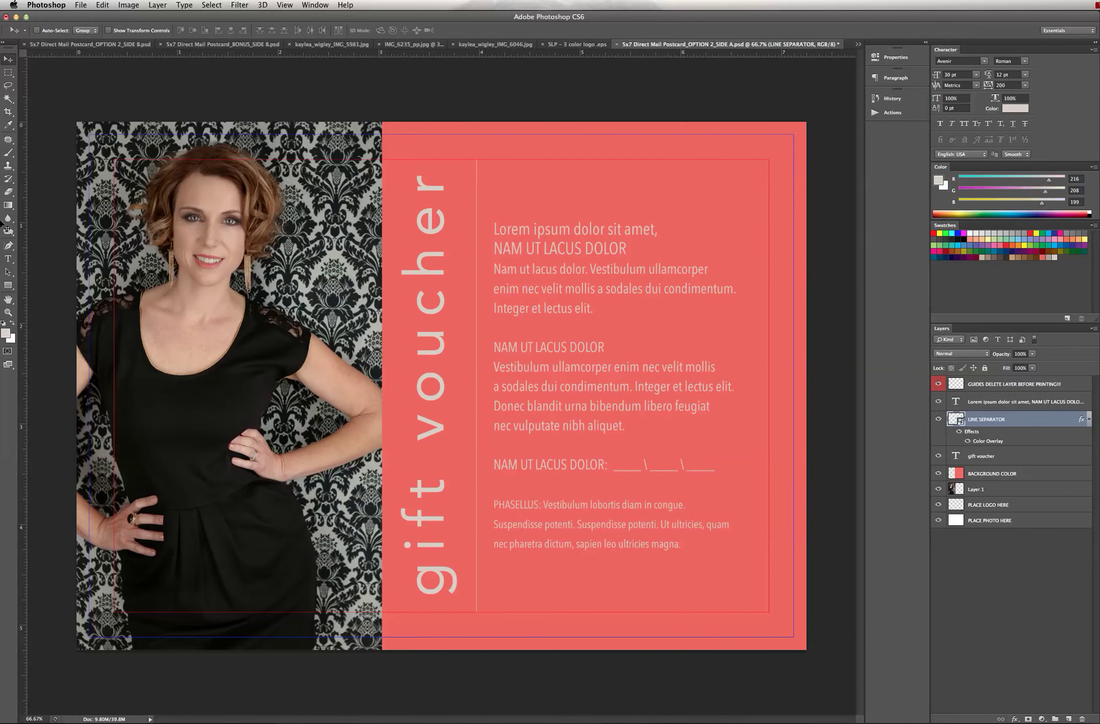
left_click(8, 260)
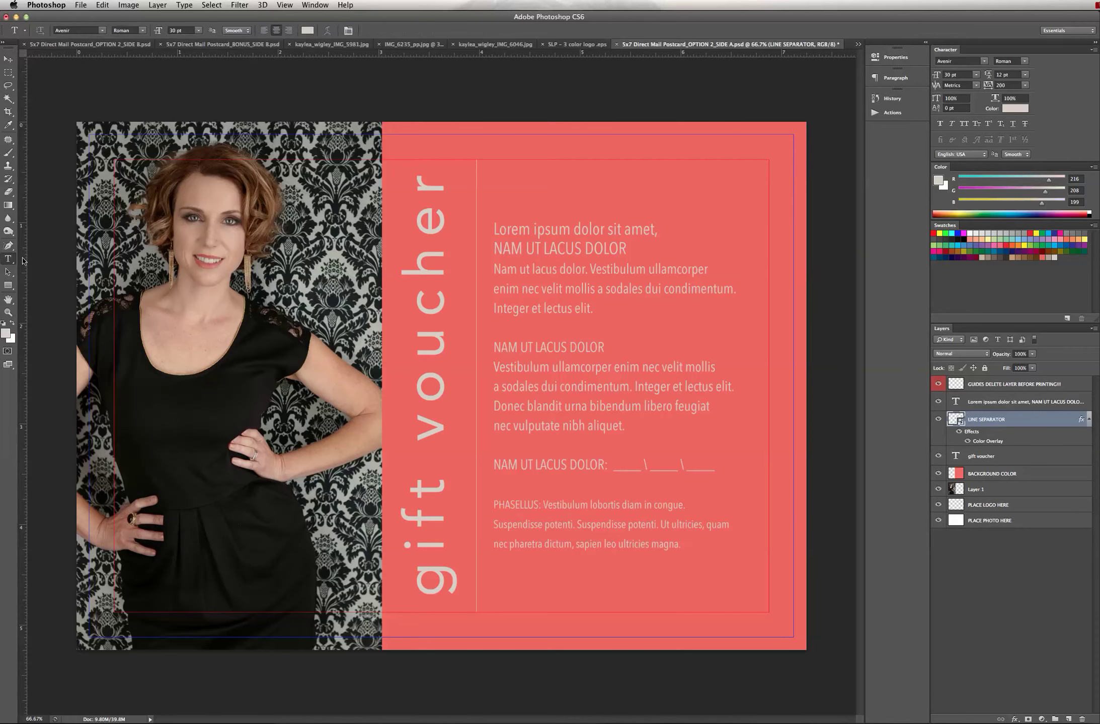
left_click(495, 230)
key("super+a")
key("super+v")
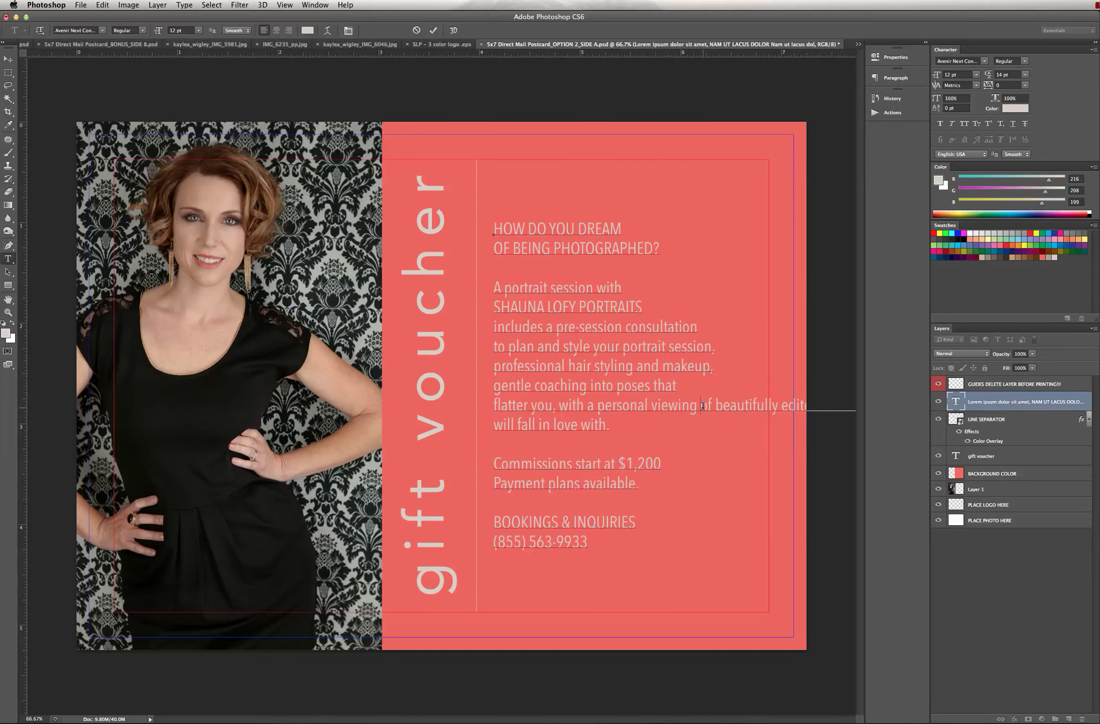
left_click_drag(701, 407, 696, 408)
key("Return")
Step: Set the font size of the two heading lines "HOW DO YOU DREAM OF BEING PHOTOGRAPHED?" to 14 pt
left_click_drag(494, 221, 659, 254)
left_click(976, 74)
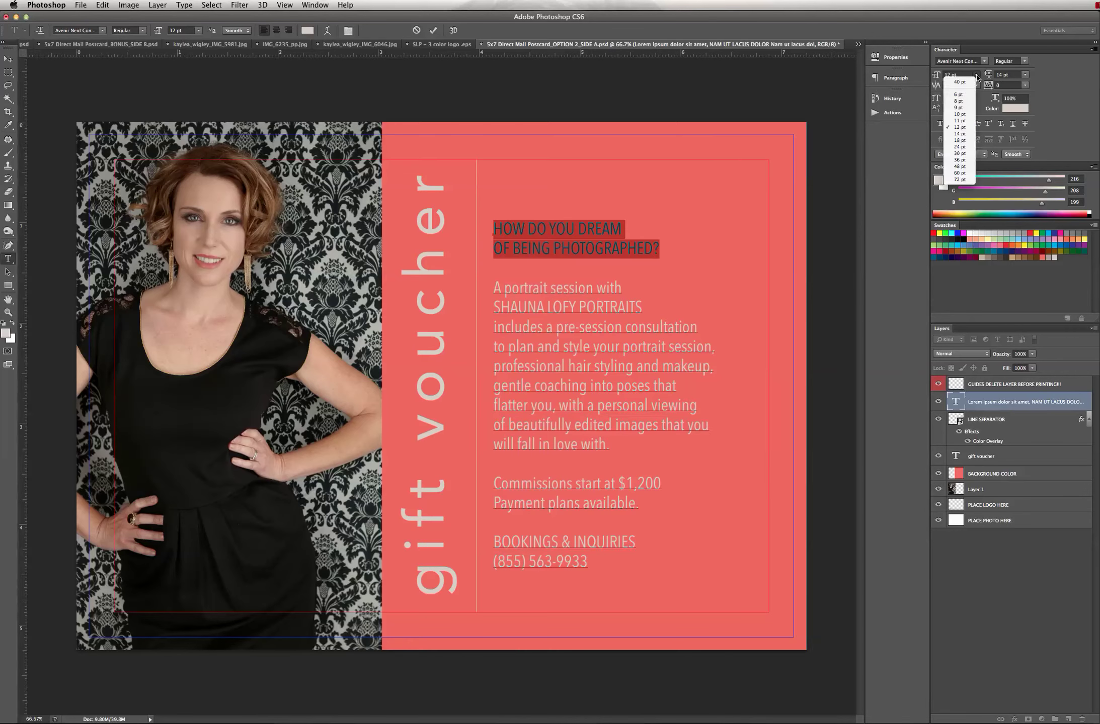
left_click(960, 133)
Step: Try the two heading lines at 18 pt, and undo that size change
left_click(976, 76)
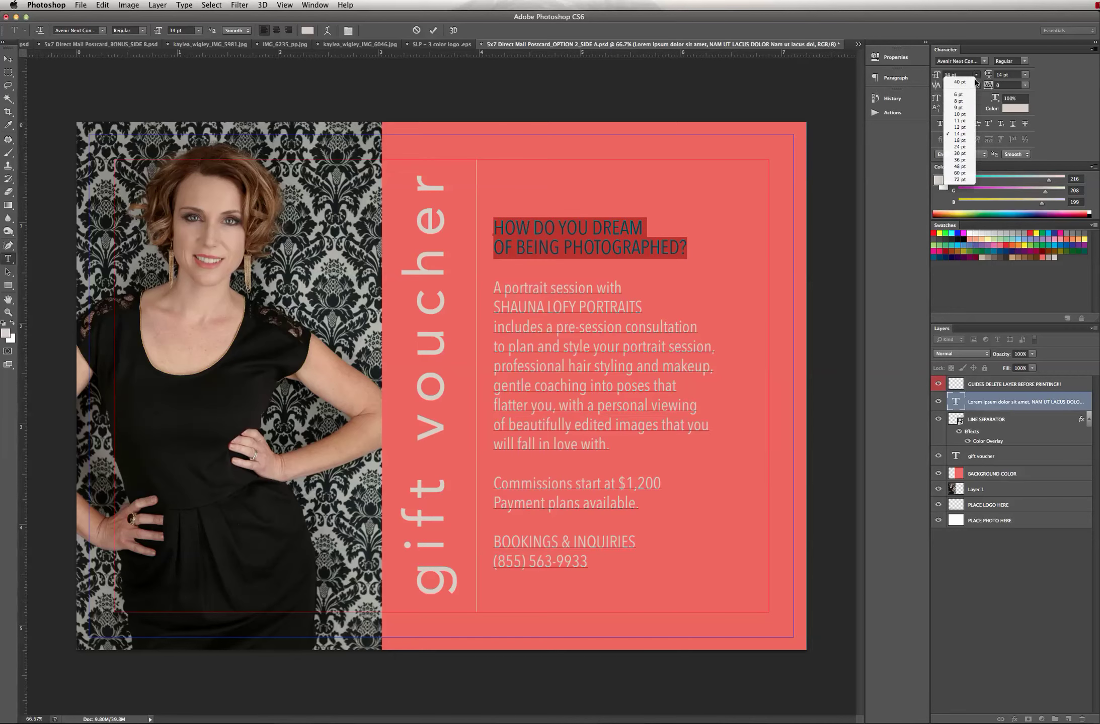
left_click(967, 140)
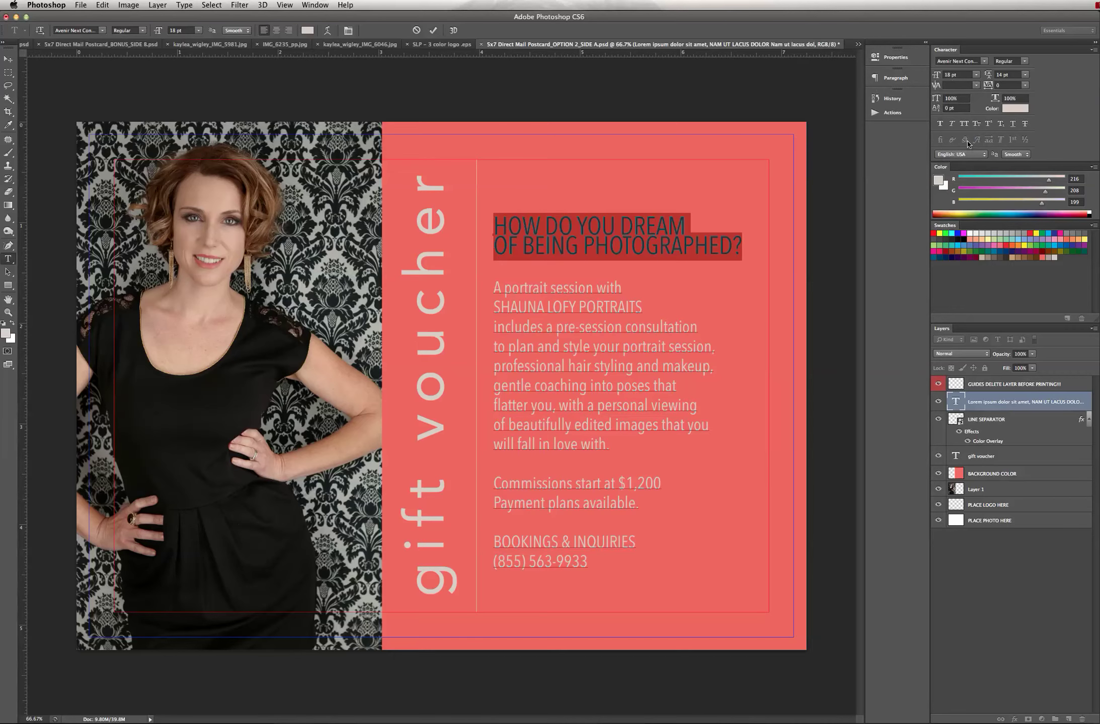
key("Escape")
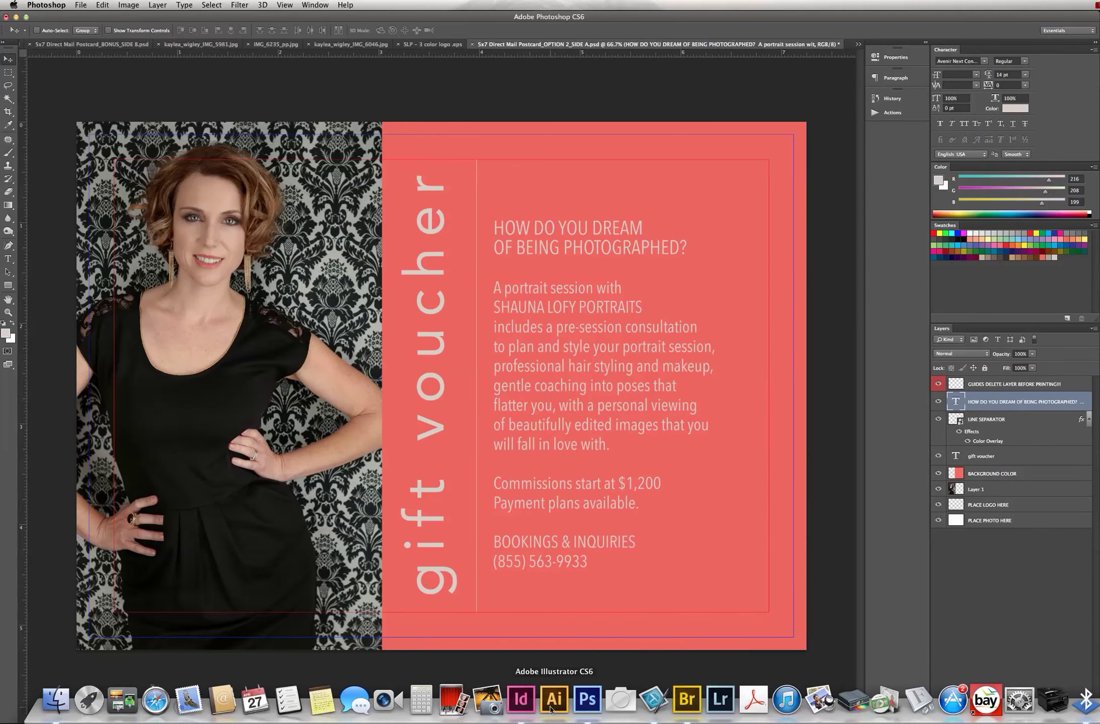
Step: Set the text from "A portrait session with" through "Payment plans available." to 10 pt
left_click(526, 700)
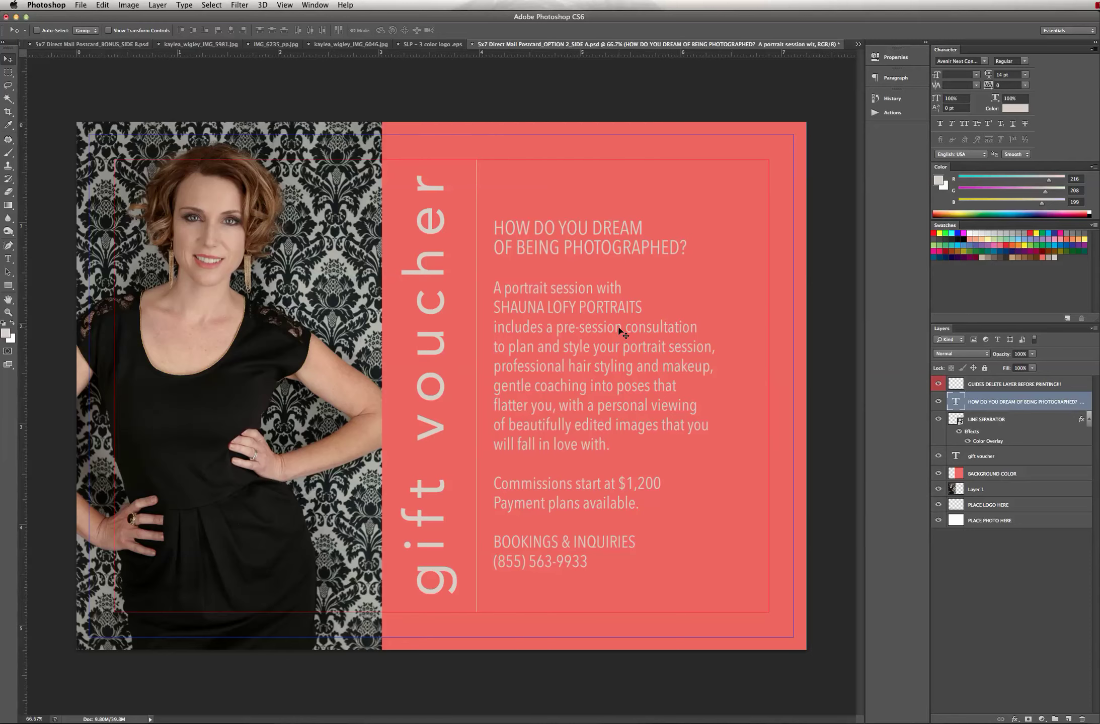
left_click(8, 259)
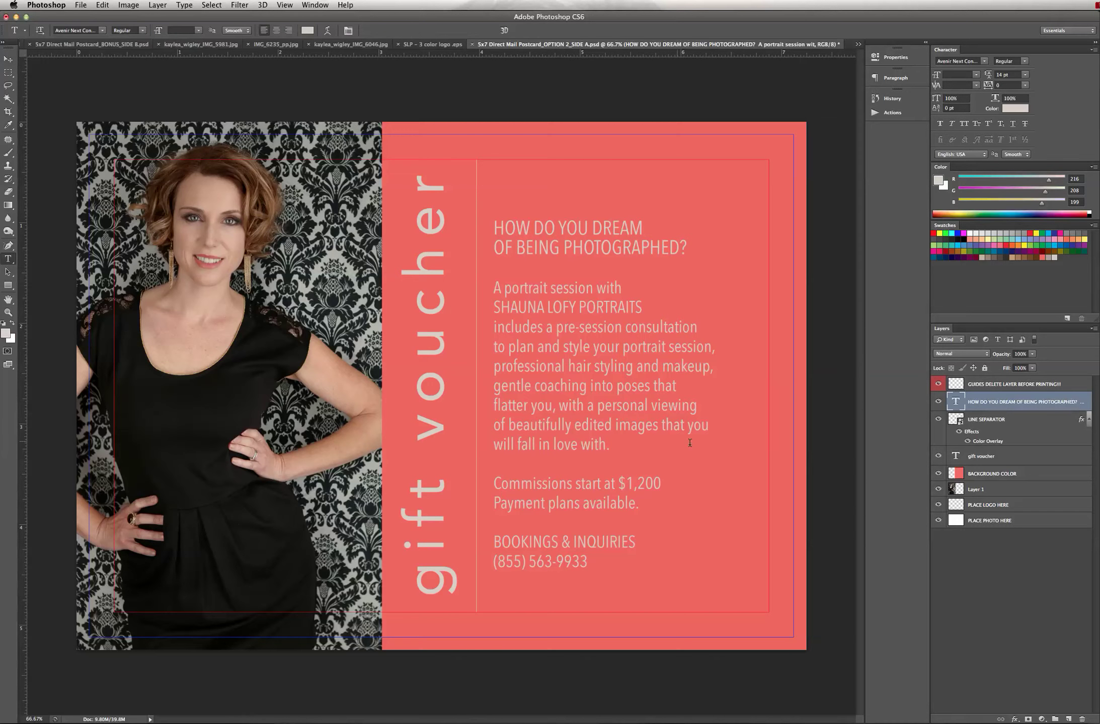
left_click_drag(640, 509, 485, 288)
left_click(976, 75)
left_click(964, 118)
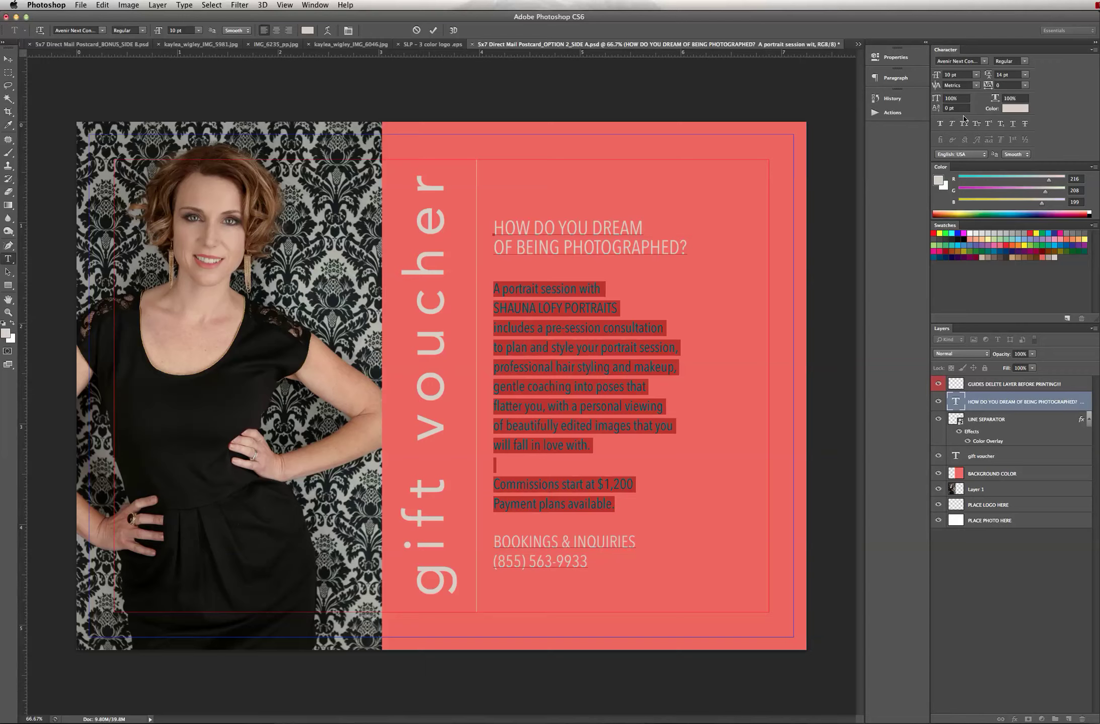
Step: Try the Ultra Light font style on the text from "A portrait session with" through "Payment plans available."
left_click(588, 335)
left_click_drag(494, 290, 642, 440)
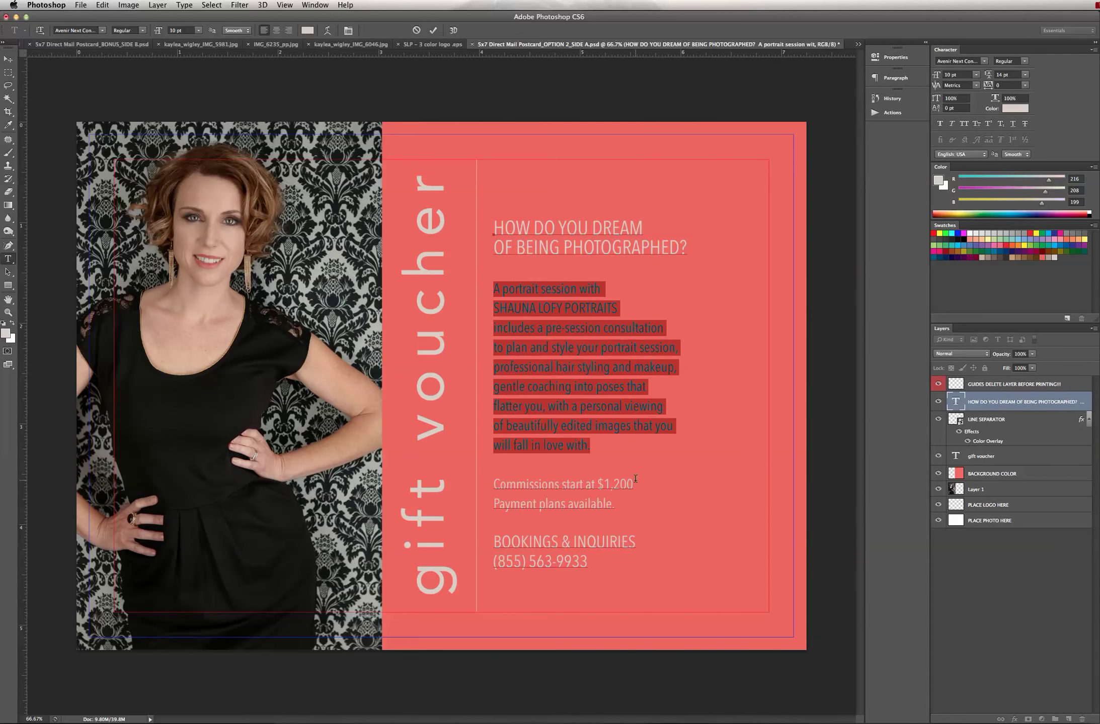
left_click_drag(615, 504, 494, 289)
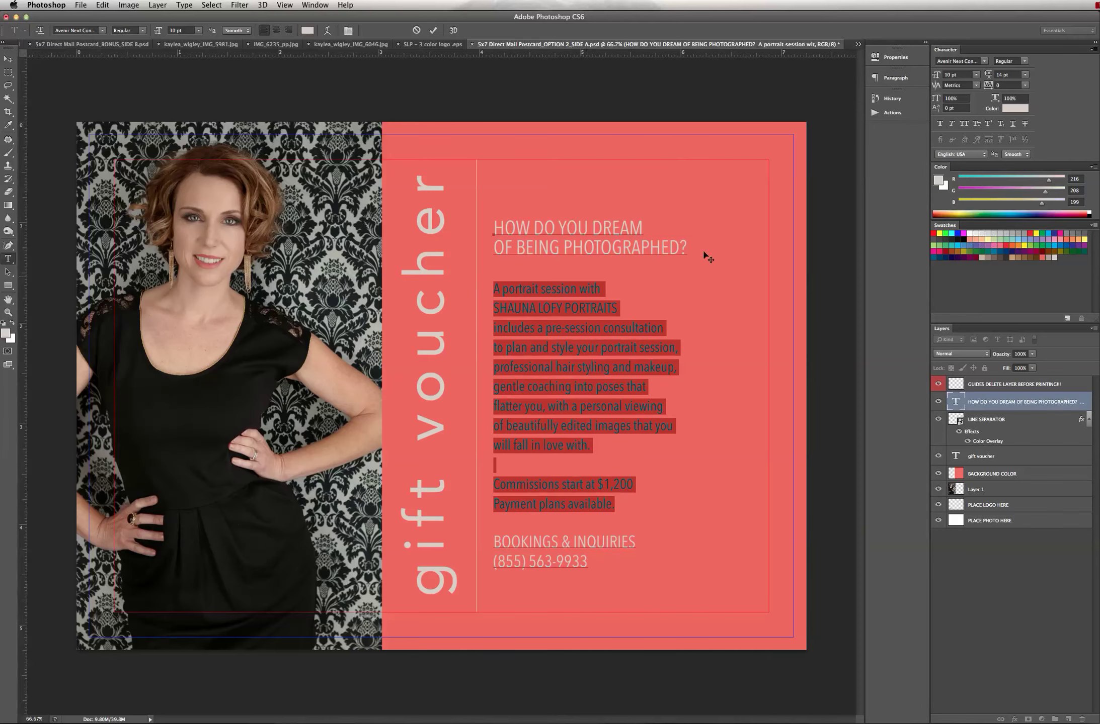
left_click(1029, 62)
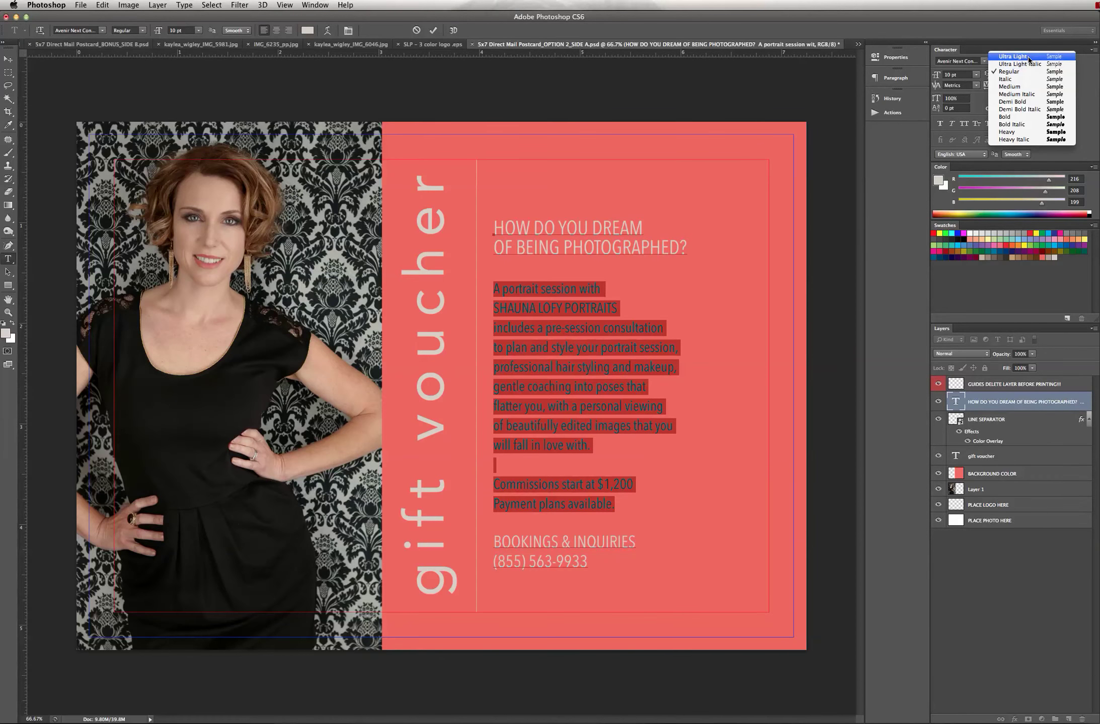
left_click(1026, 56)
left_click(612, 374)
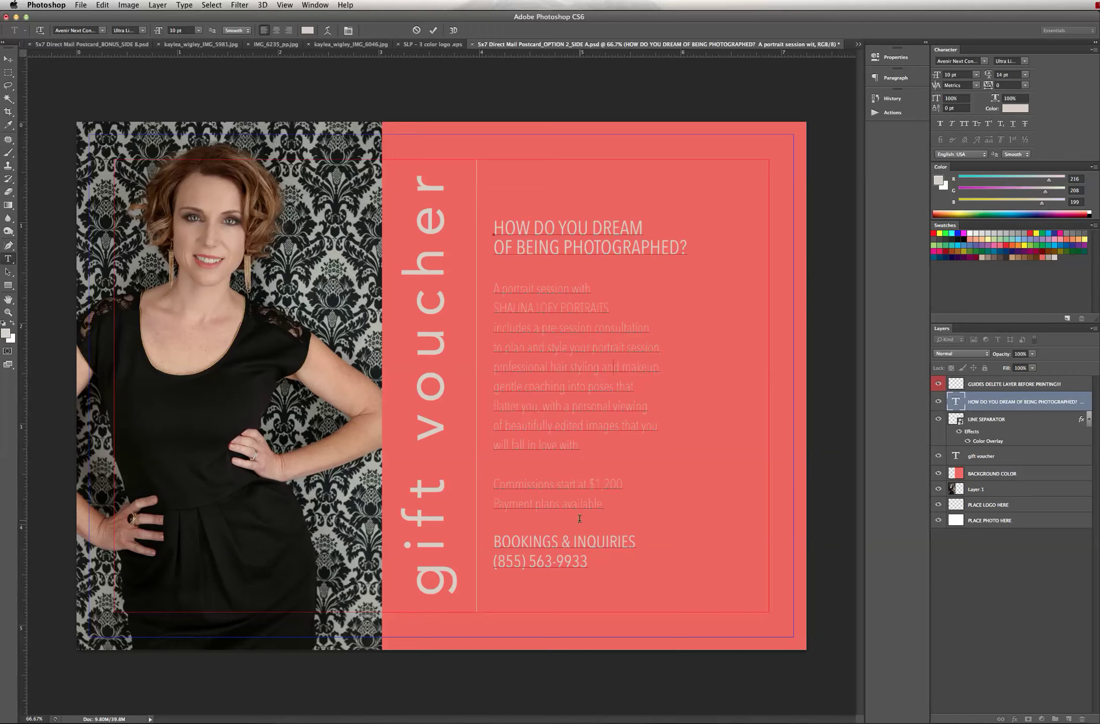
Step: Try the Medium font style on the 10 pt body paragraphs below the heading
left_click_drag(632, 514, 490, 291)
left_click(1025, 61)
left_click(1012, 81)
left_click(604, 414)
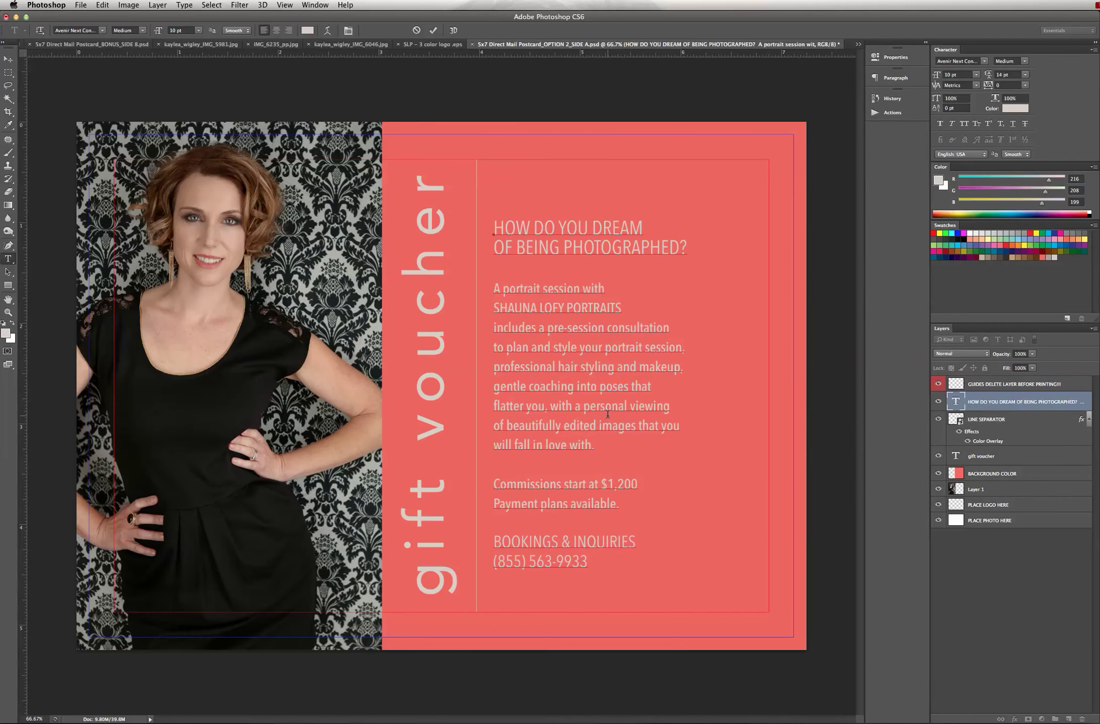
Step: Set the 10 pt body paragraphs to the Regular font style and finish editing the text
triple_click(621, 332)
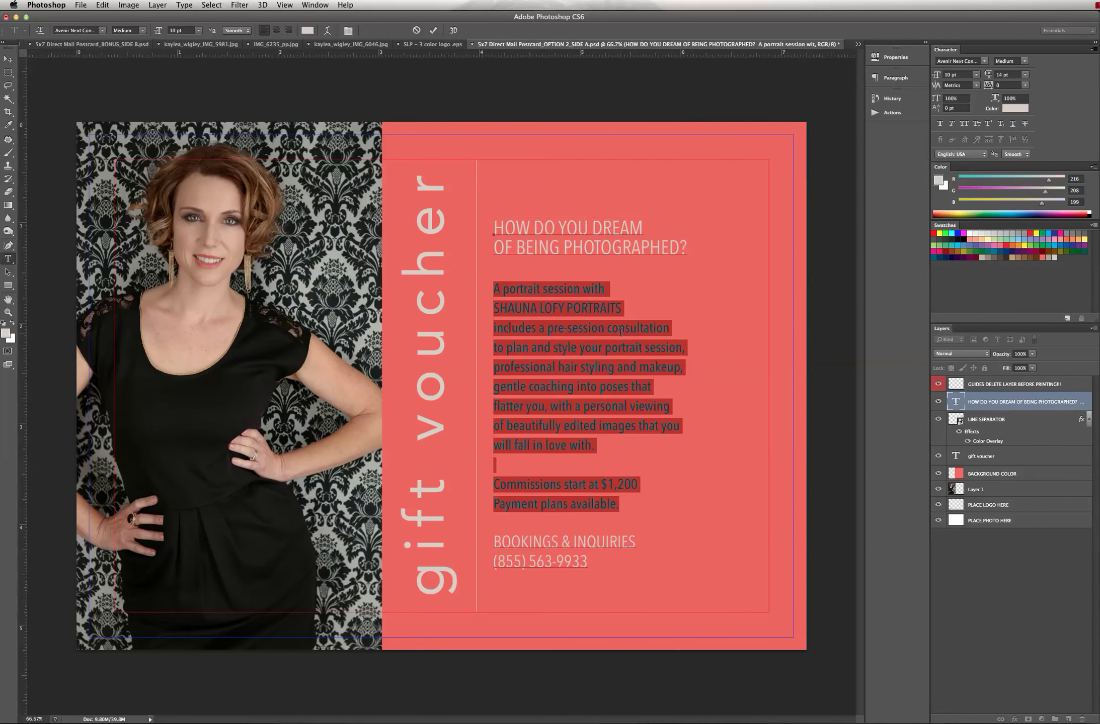
left_click(1024, 61)
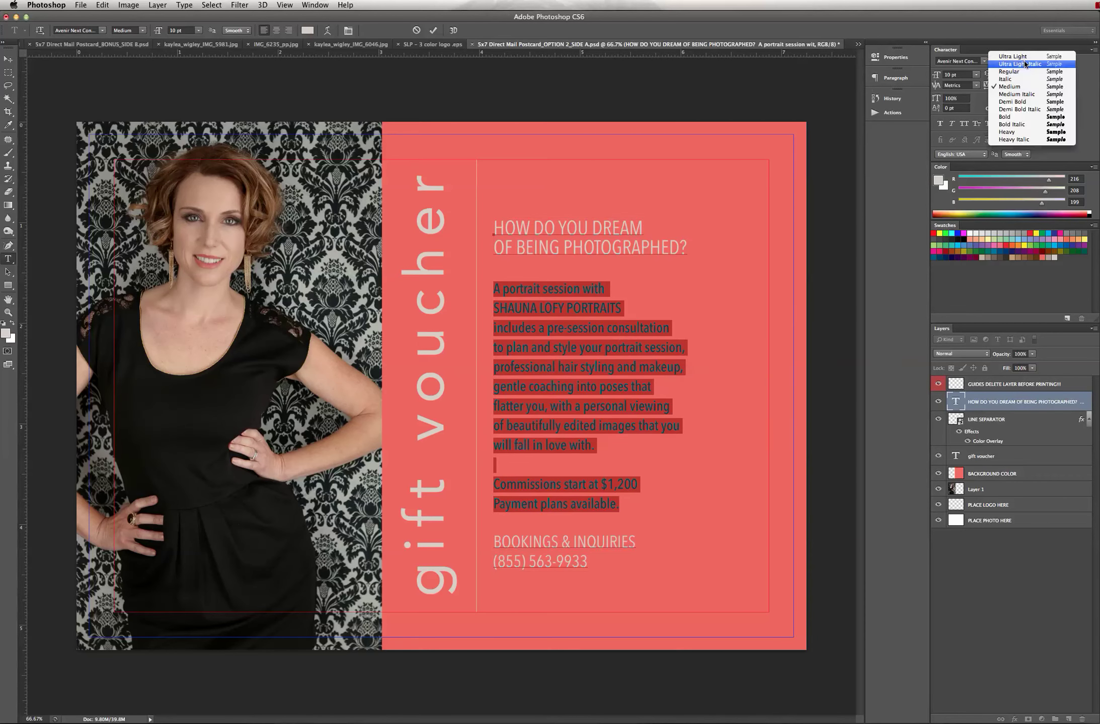
left_click(1024, 72)
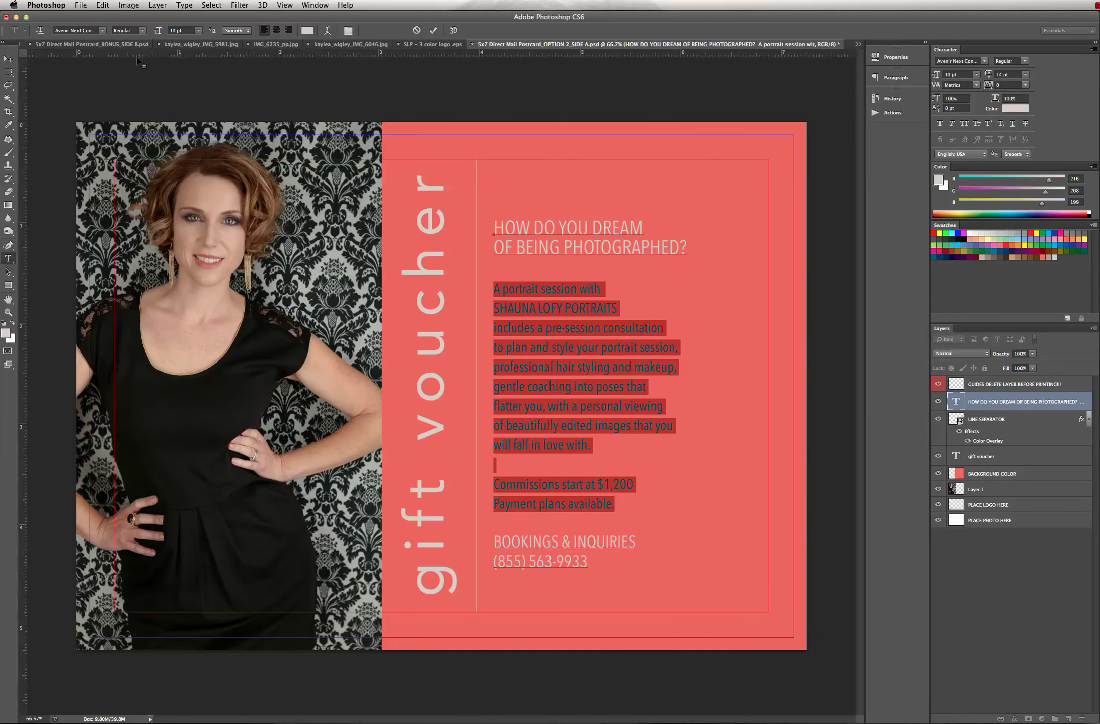
left_click(8, 58)
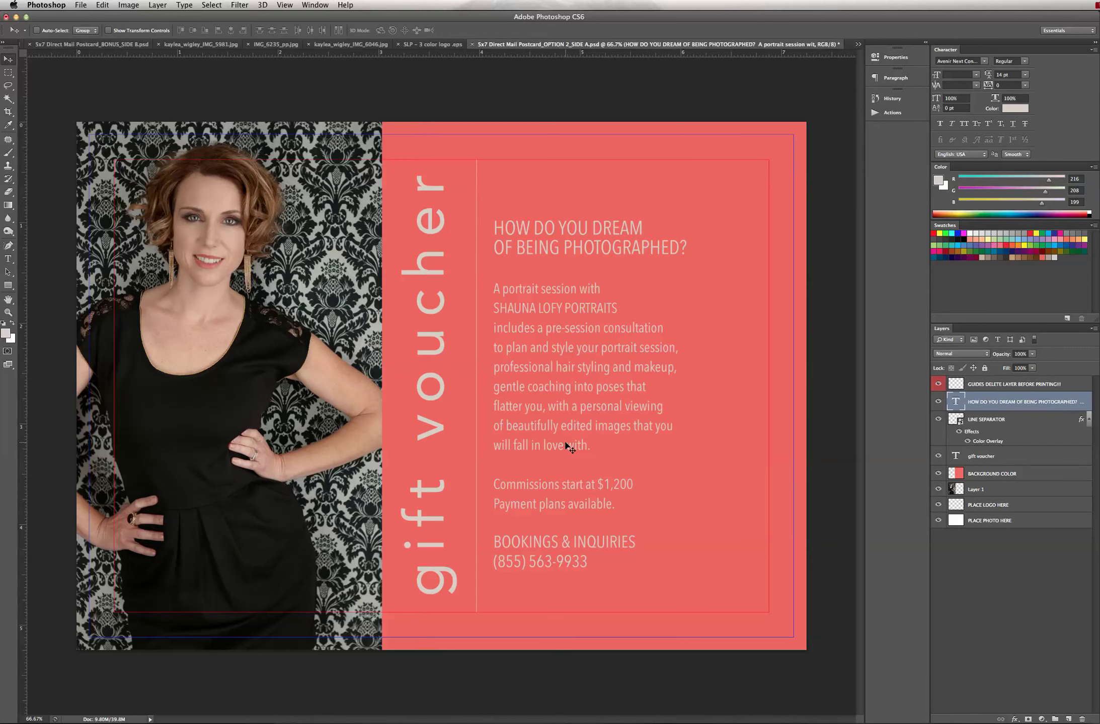
Step: Switch to Bridge, go back to the GLAMOUR PORTRAITS folder and open IMG_5260.jpg from the first client's folder in Photoshop
left_click(694, 700)
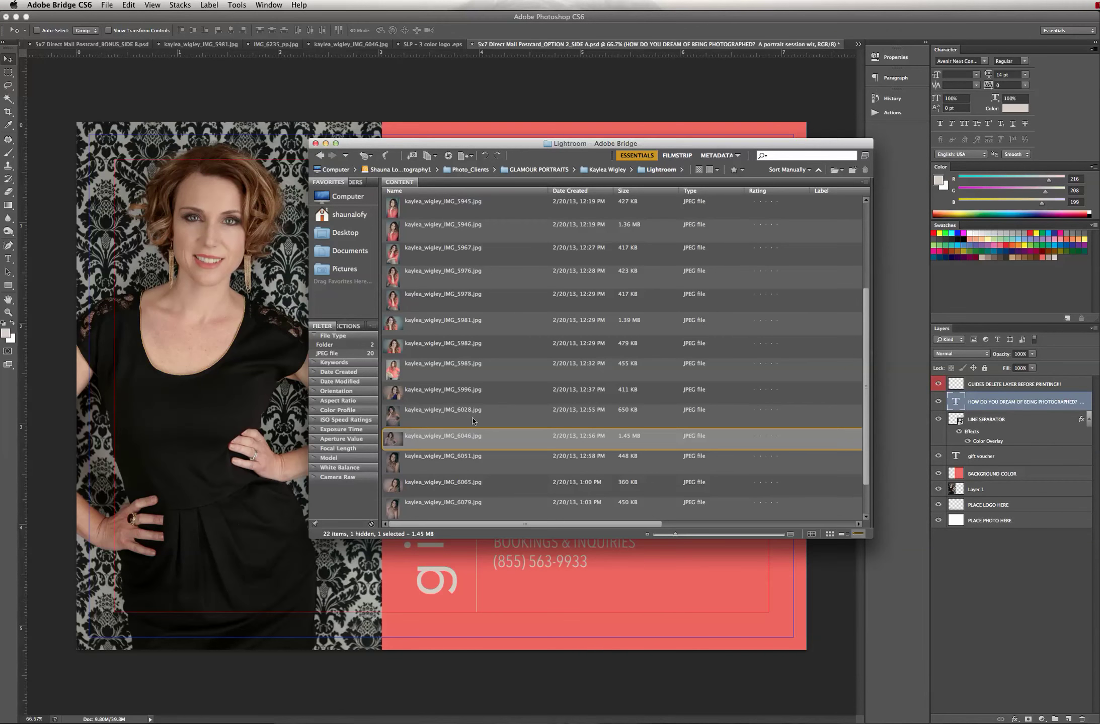
left_click(320, 156)
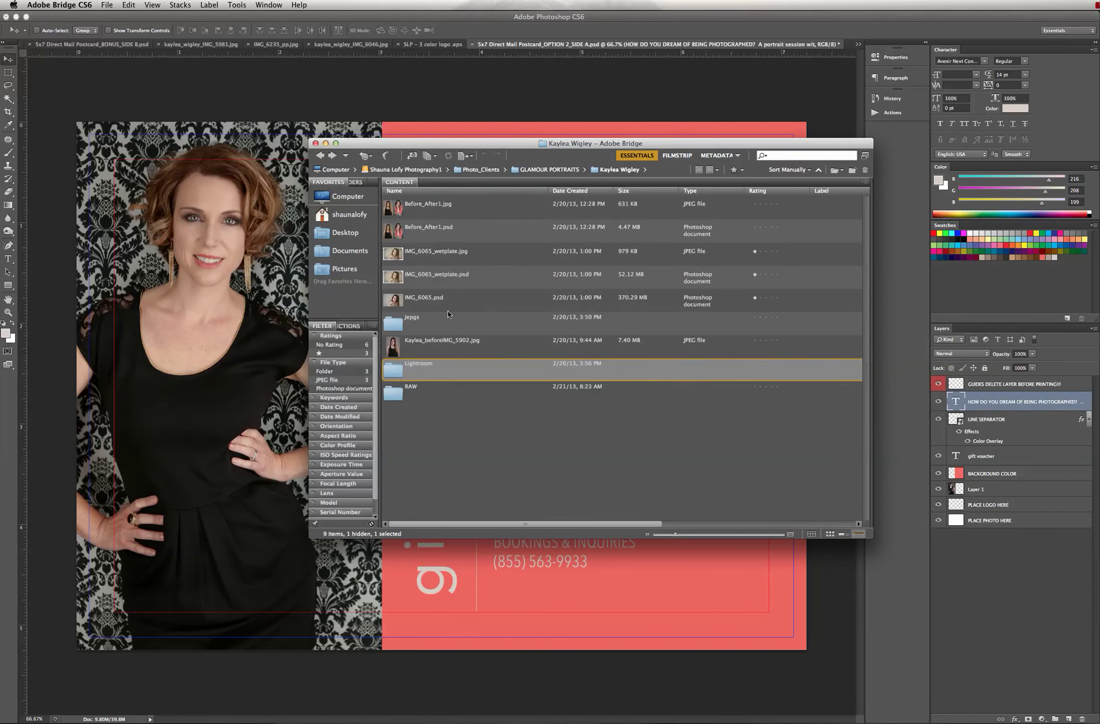
left_click(320, 156)
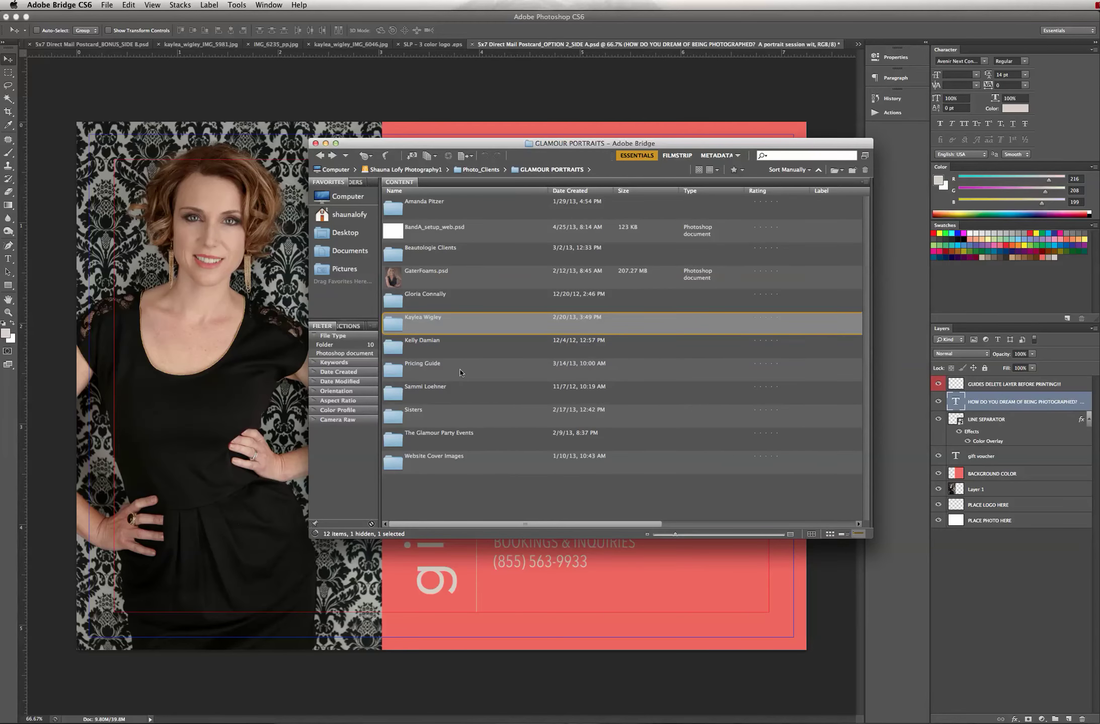
double_click(433, 207)
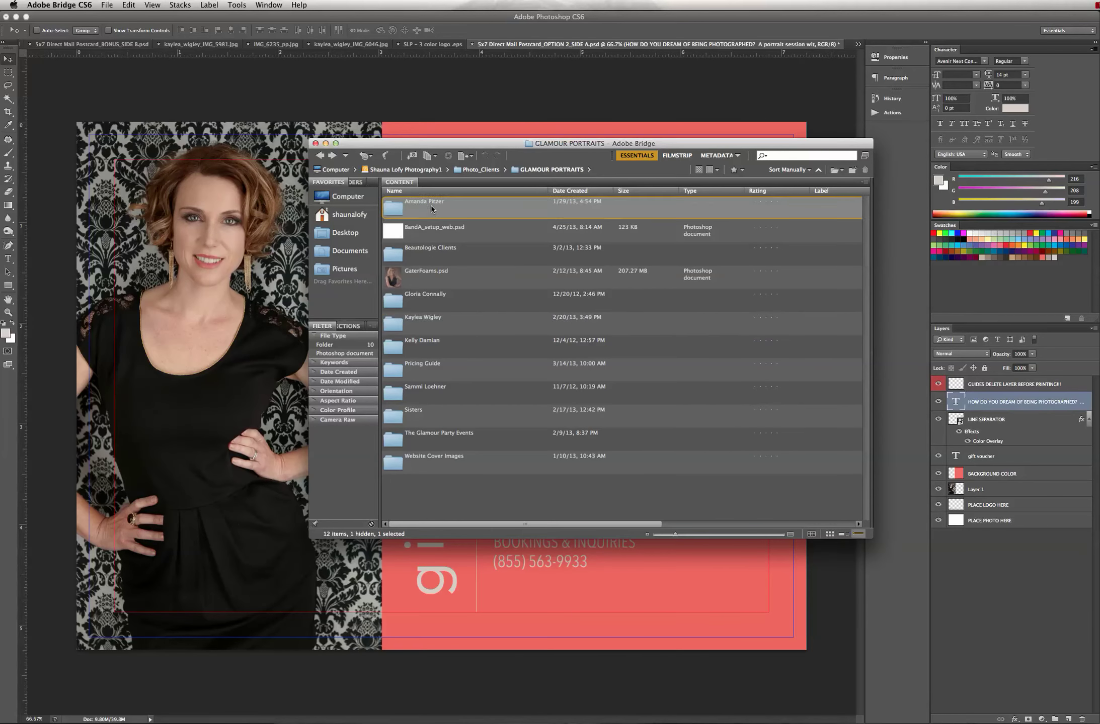
double_click(433, 230)
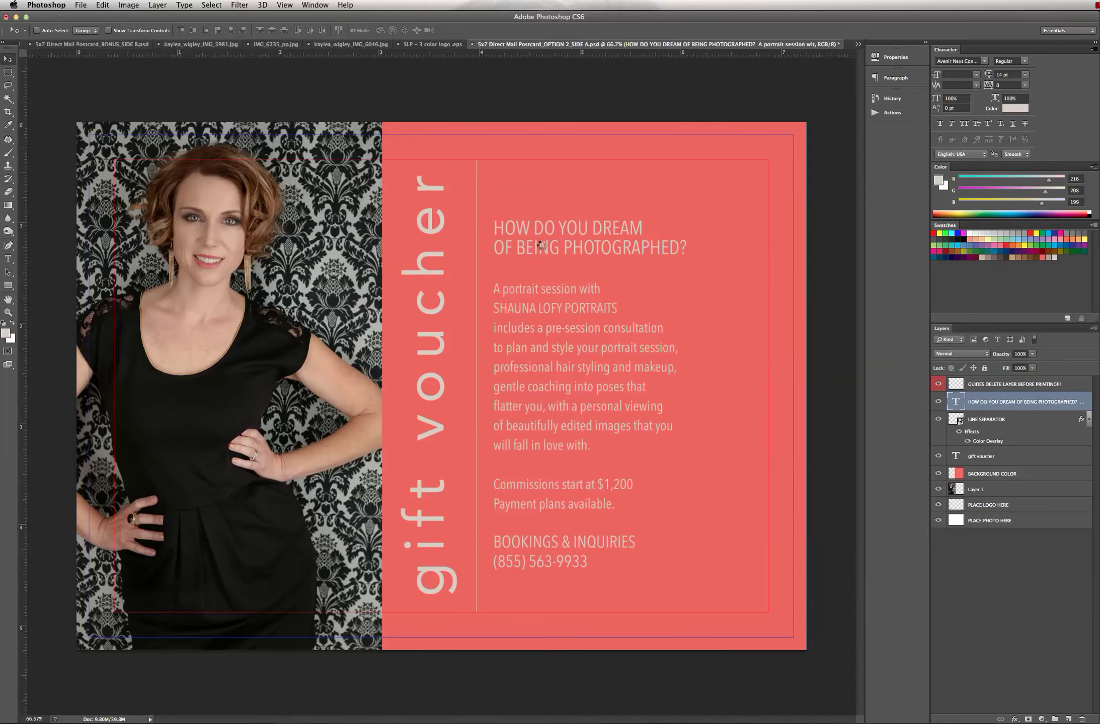
Step: Copy the entire sepia portrait and paste it directly above the BACKGROUND COLOR layer in the OPTION 2_SIDE A postcard
key("super+a")
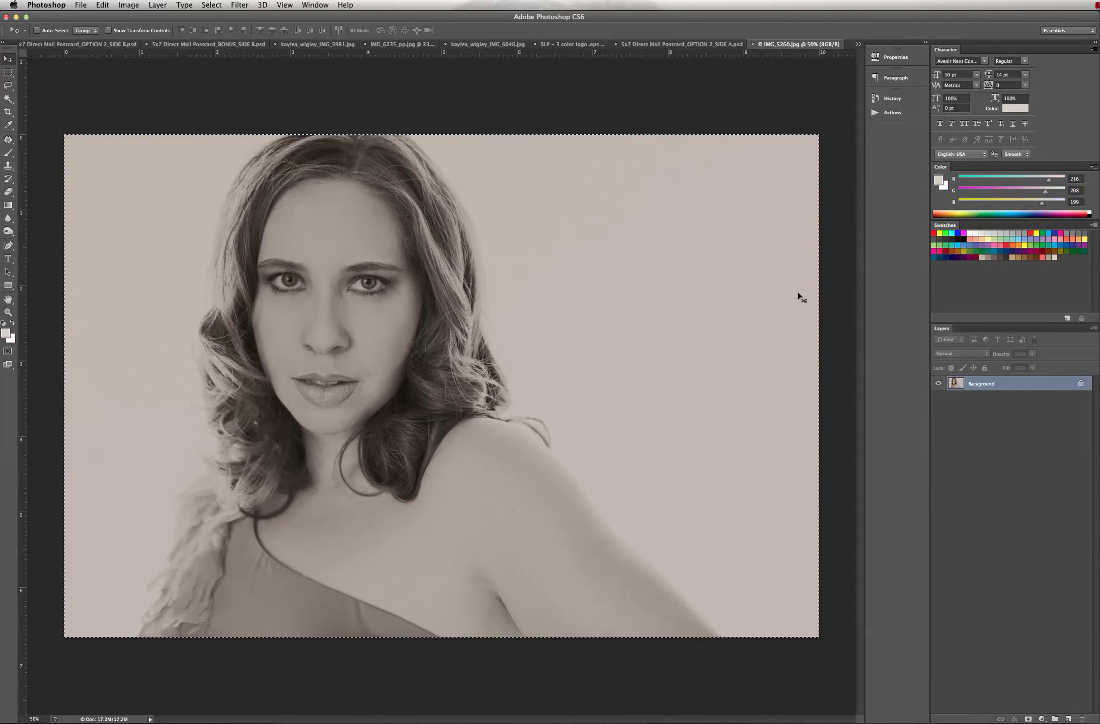
left_click(82, 44)
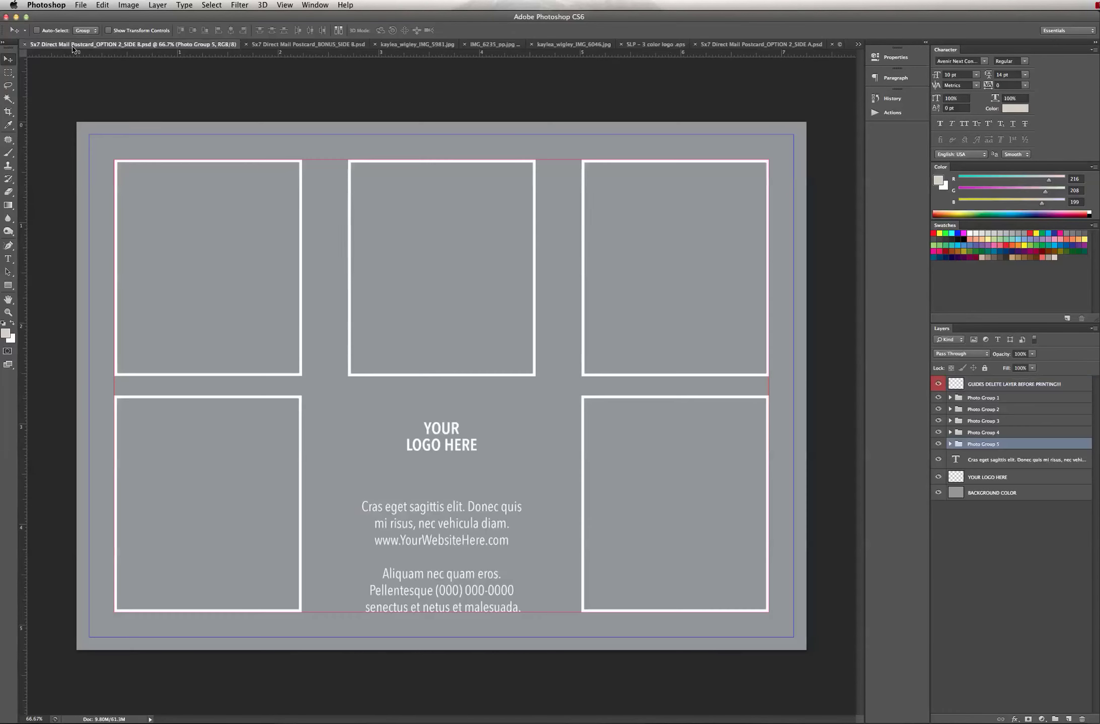
left_click(303, 45)
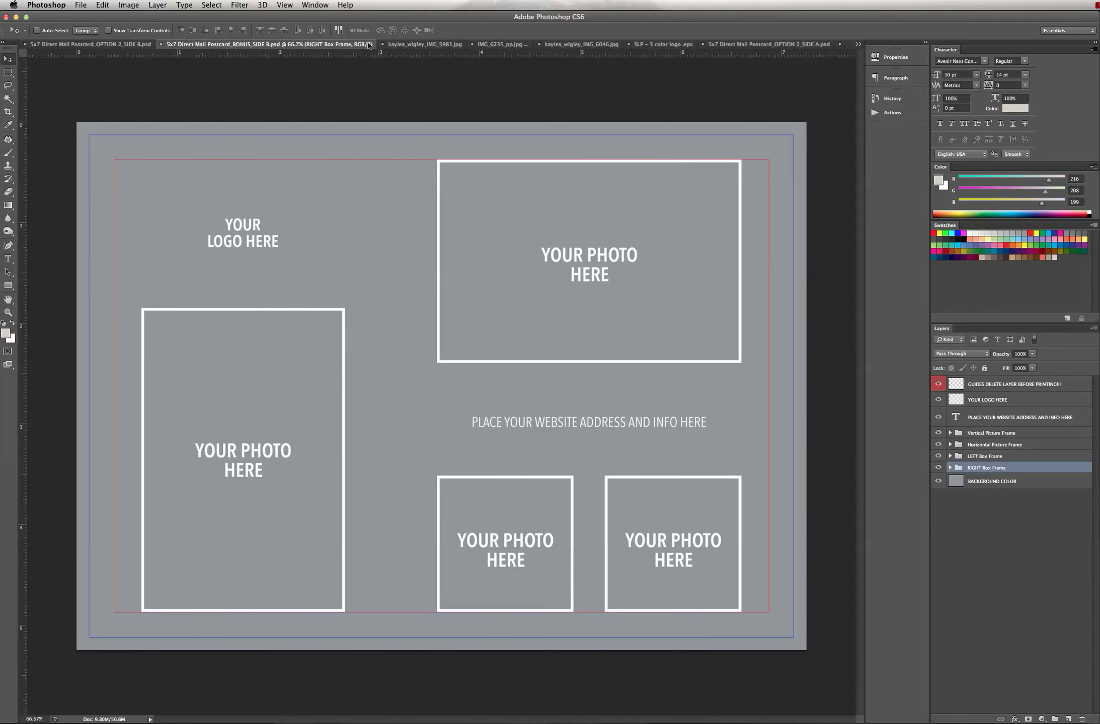
left_click(723, 45)
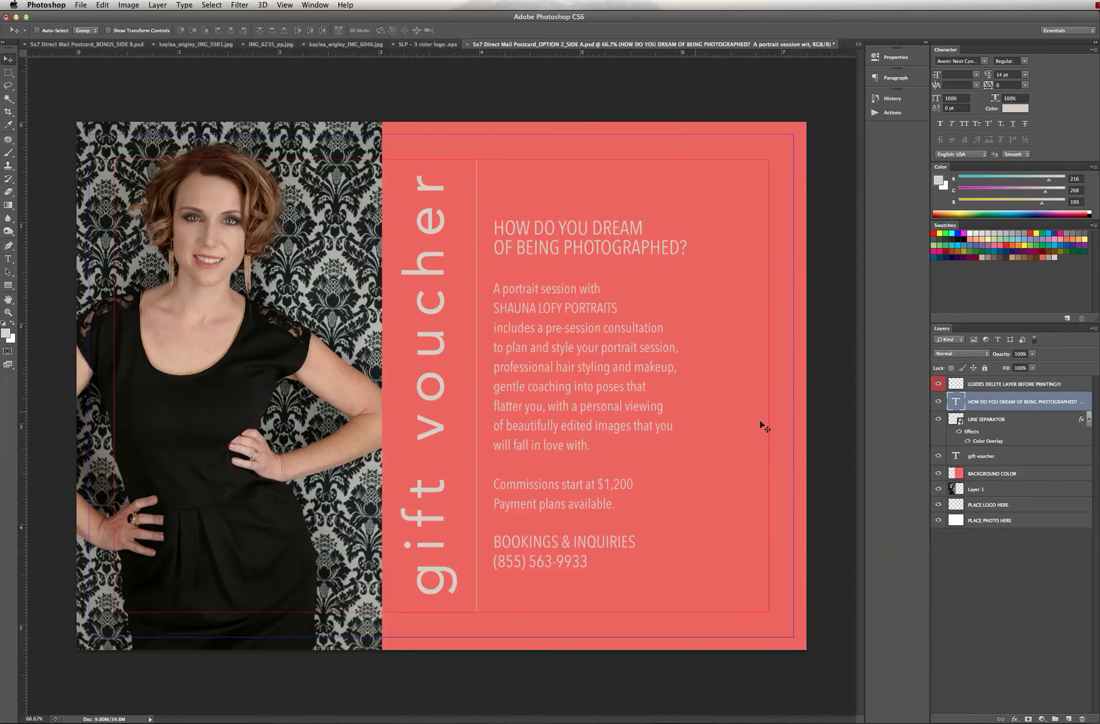
left_click(1059, 479)
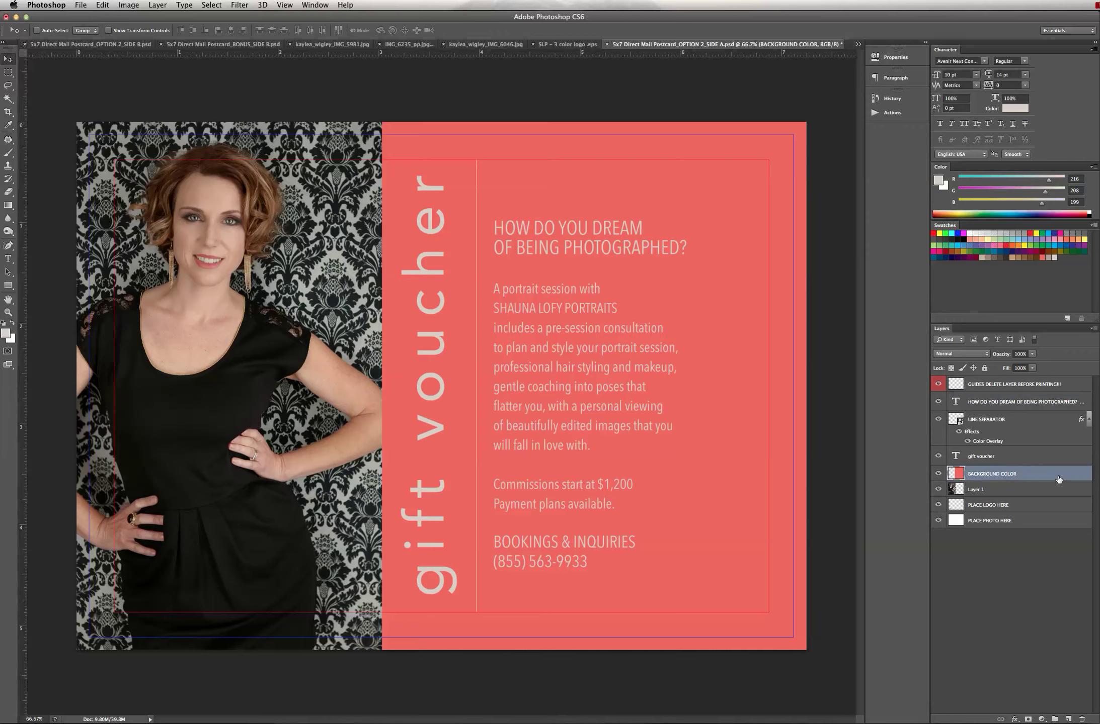
key("super+v")
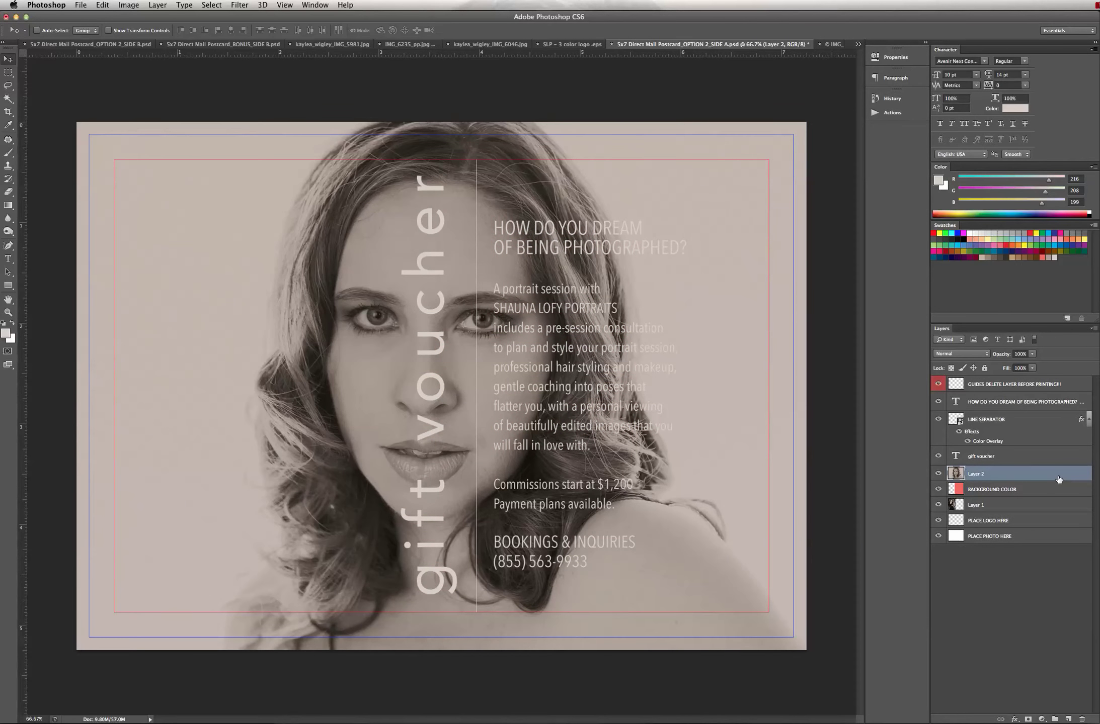
Step: Move the pasted portrait right and up so the woman's face sits over the postcard's text area
left_click(102, 4)
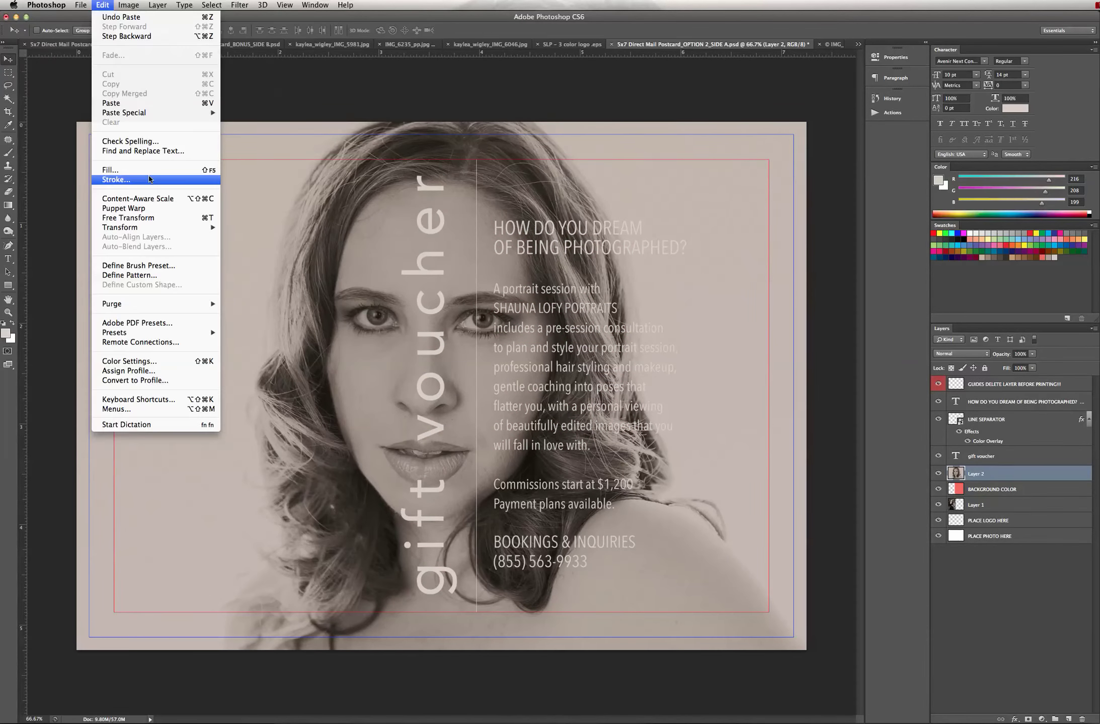
left_click(60, 91)
left_click_drag(373, 302, 566, 294)
left_click_drag(742, 447, 748, 340)
Step: Try 25% and 10% opacity on the portrait layer, settle on 15% and shift the portrait slightly right
left_click(1032, 368)
left_click(1024, 354)
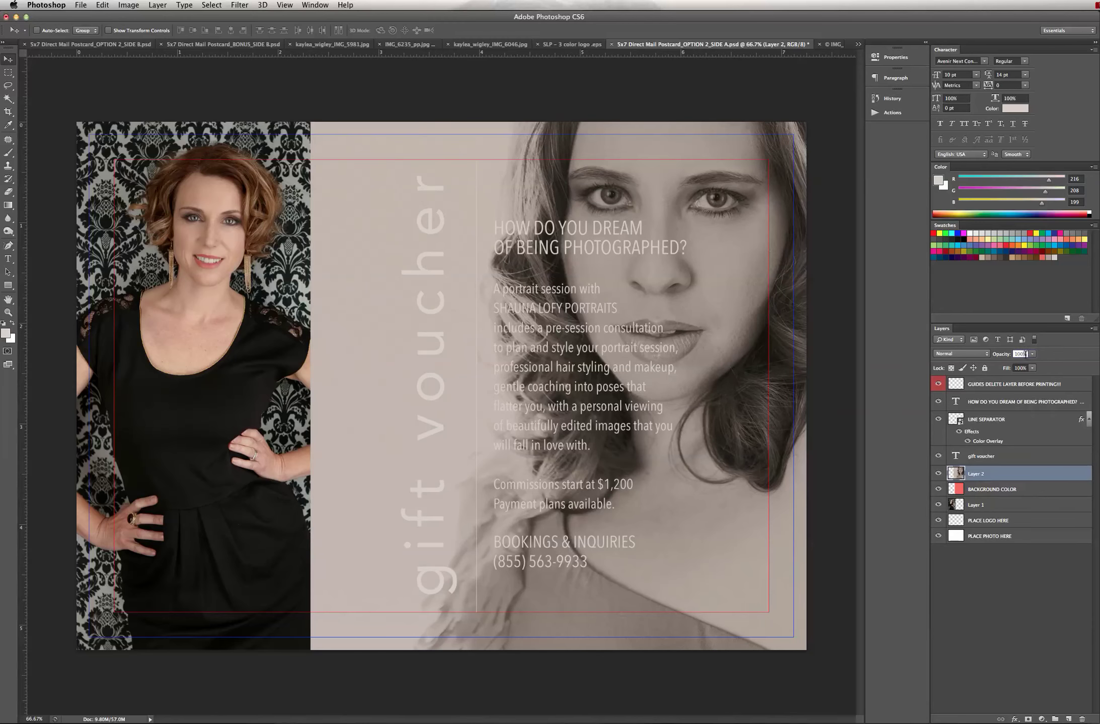
type("25")
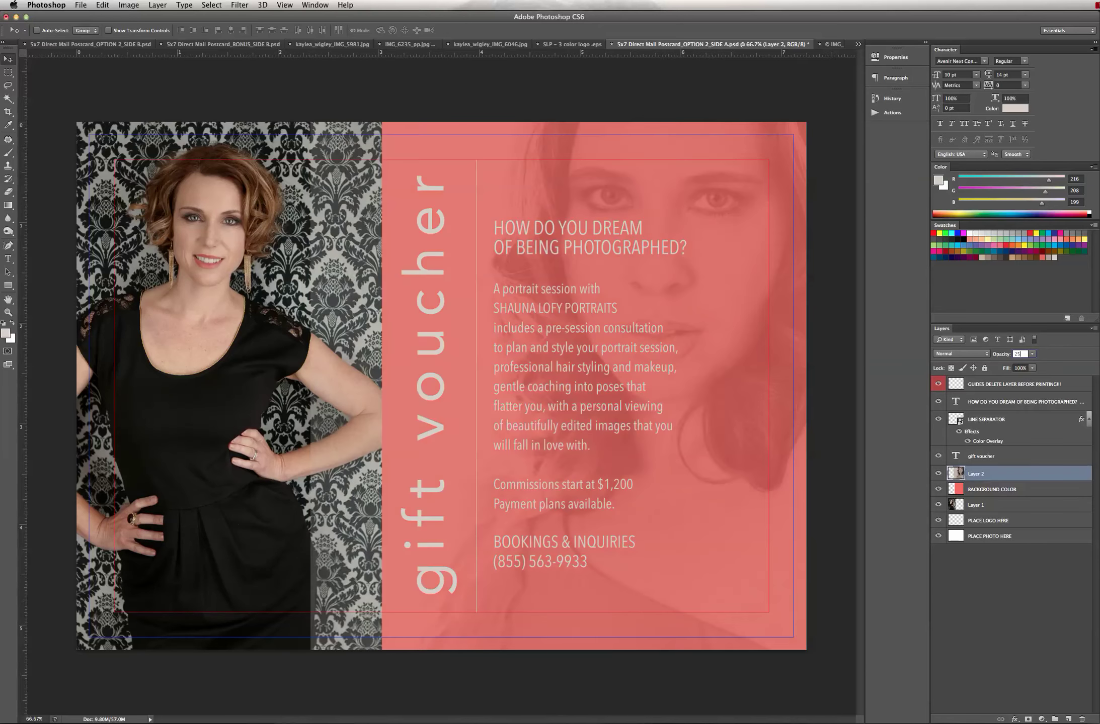
key("Return")
type("10")
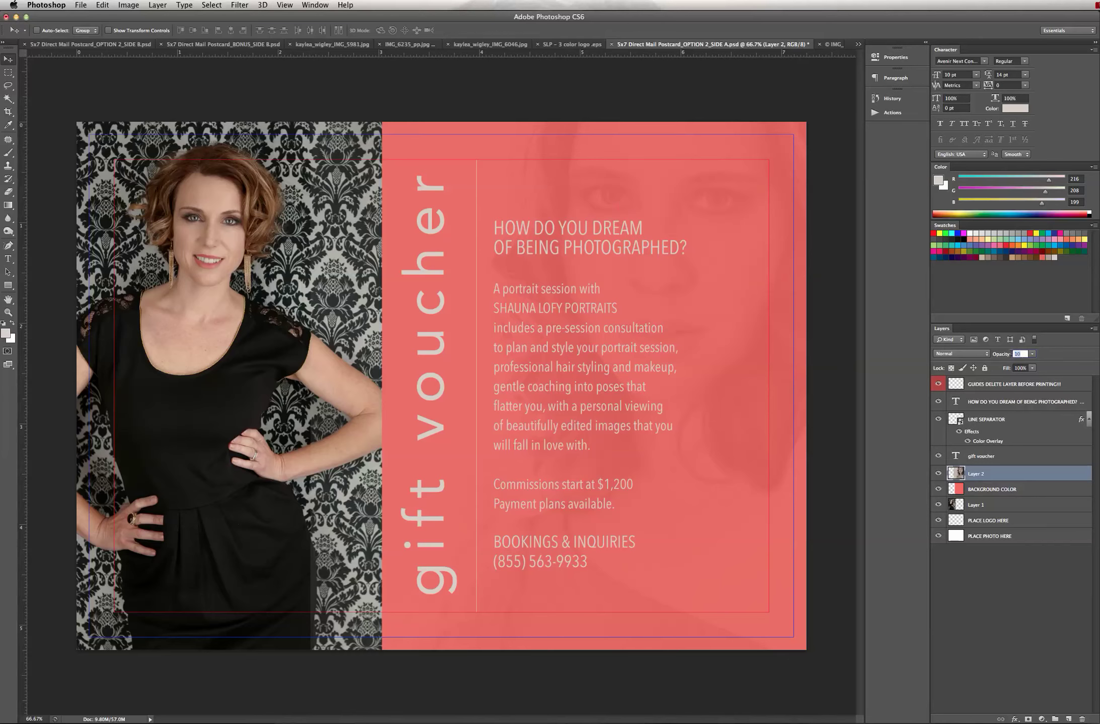
type("15")
mouse_move(737, 392)
left_mouse_down()
mouse_move(753, 404)
mouse_move(751, 387)
left_mouse_up()
Step: Apply a Color Overlay to the BACKGROUND COLOR layer using the taupe swatch at 100% opacity
left_click(1047, 490)
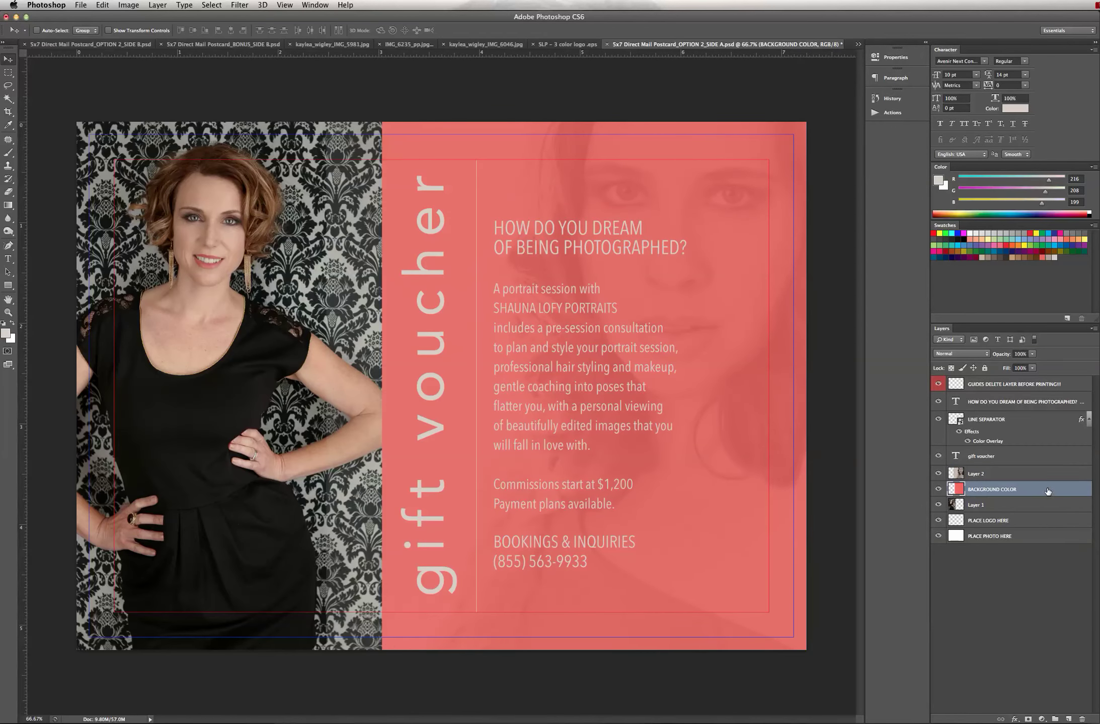
double_click(1047, 490)
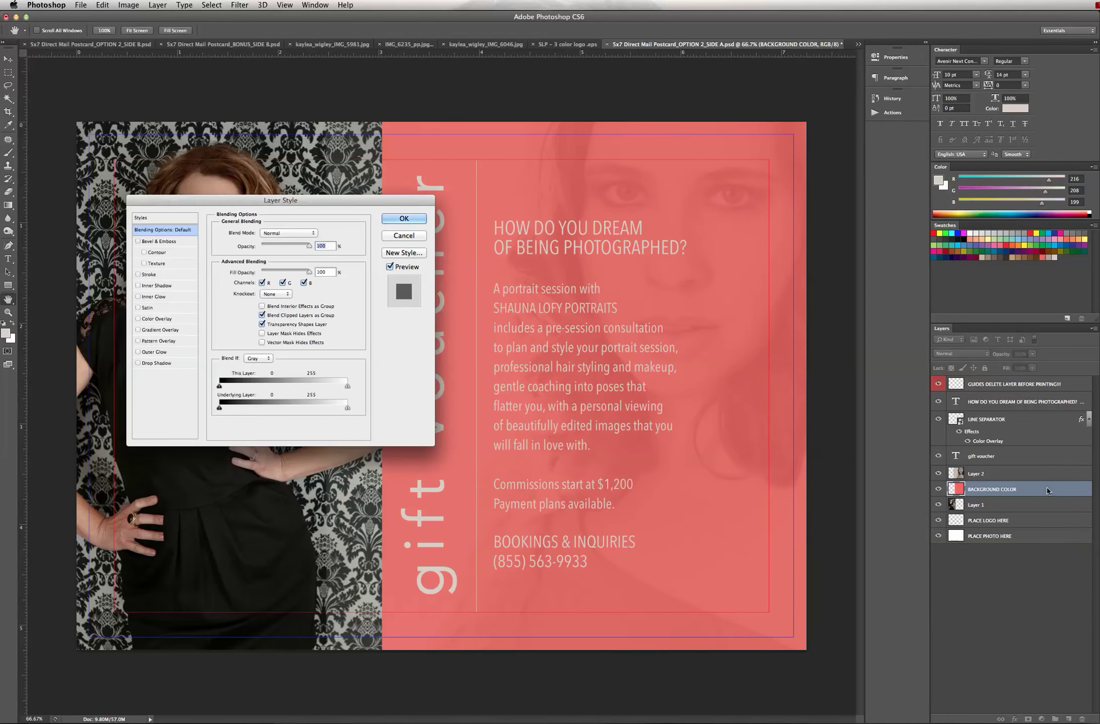
left_click(153, 320)
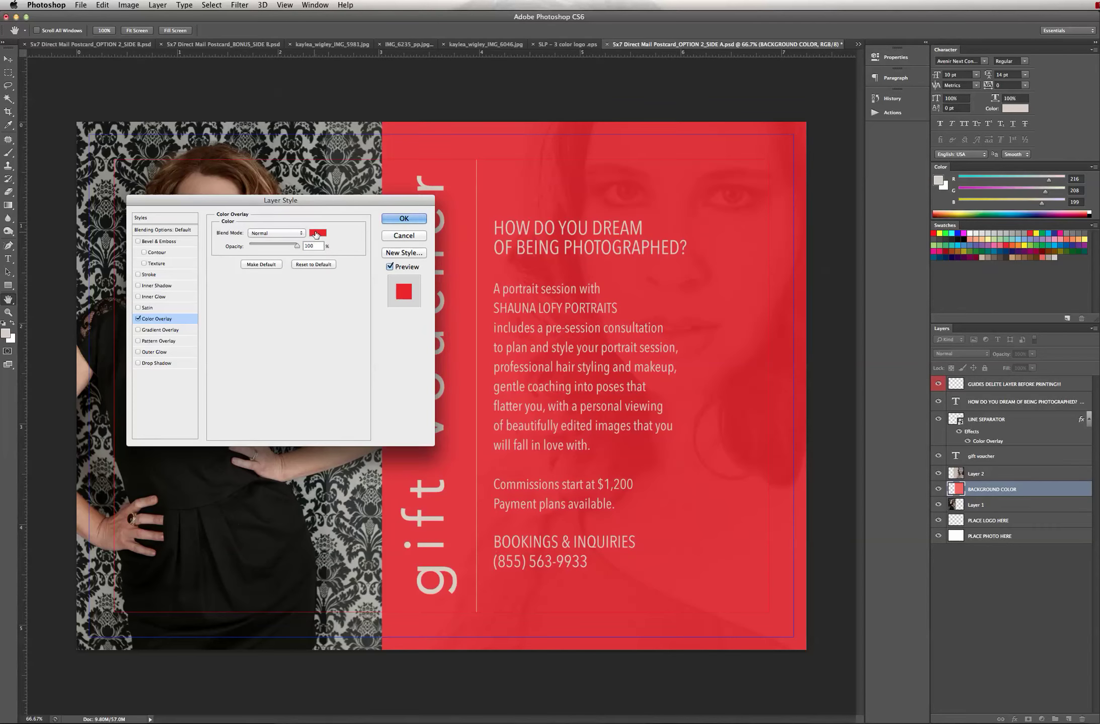
left_click(314, 233)
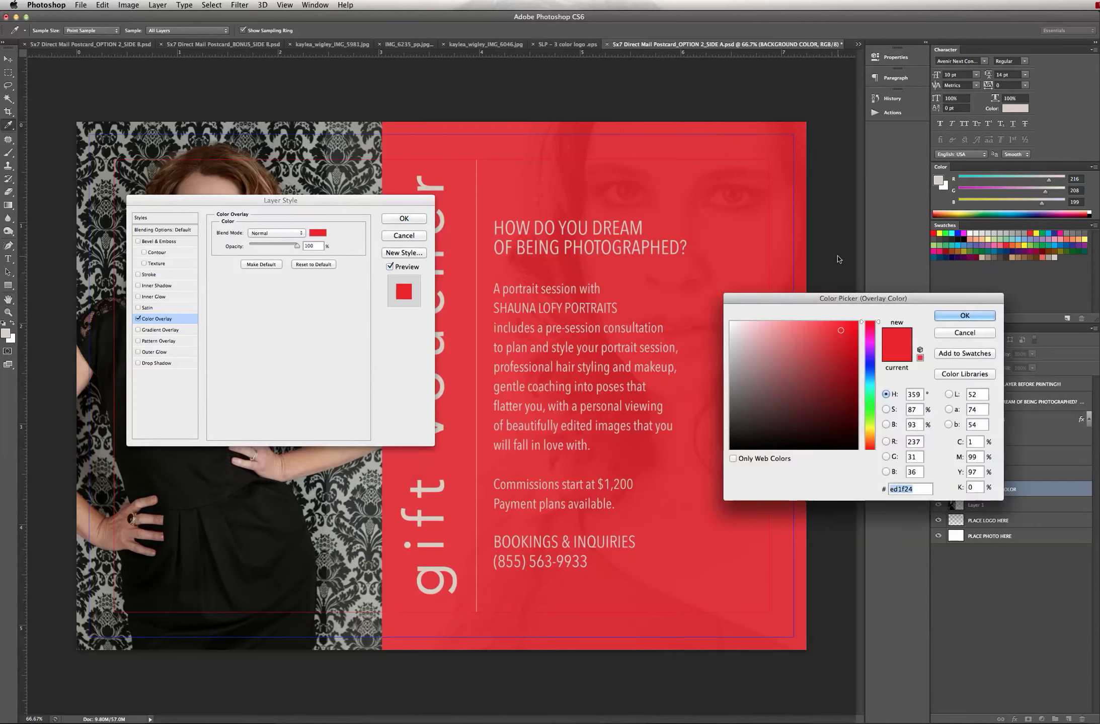
left_click(1051, 255)
left_click(971, 316)
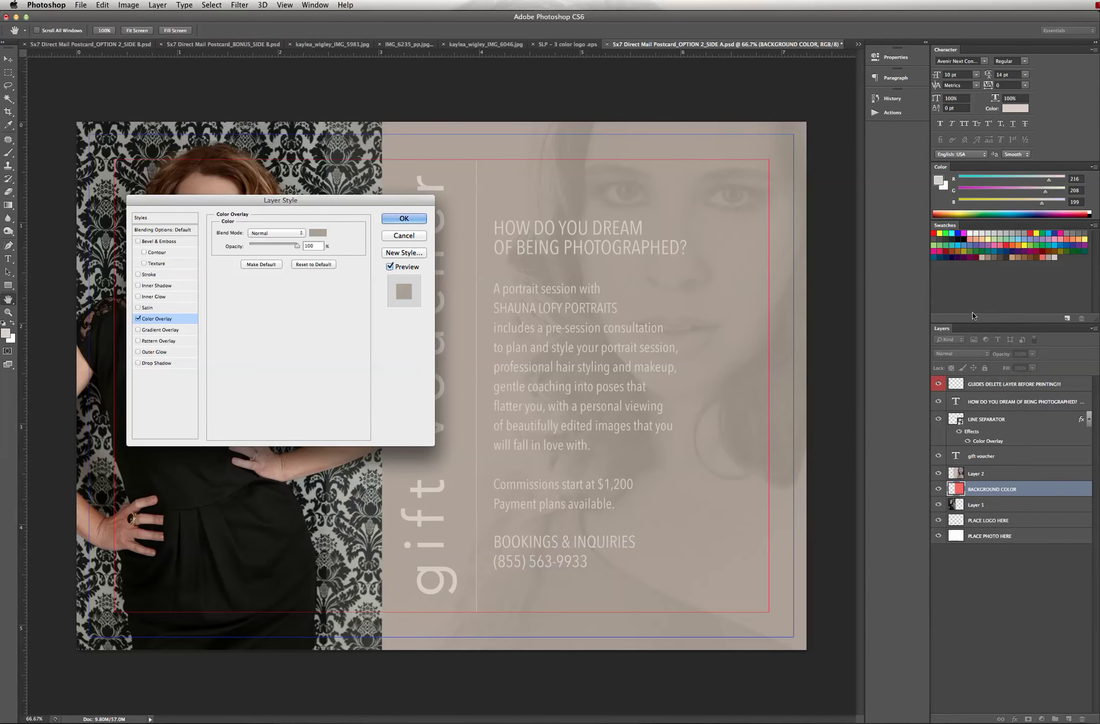
left_click(417, 219)
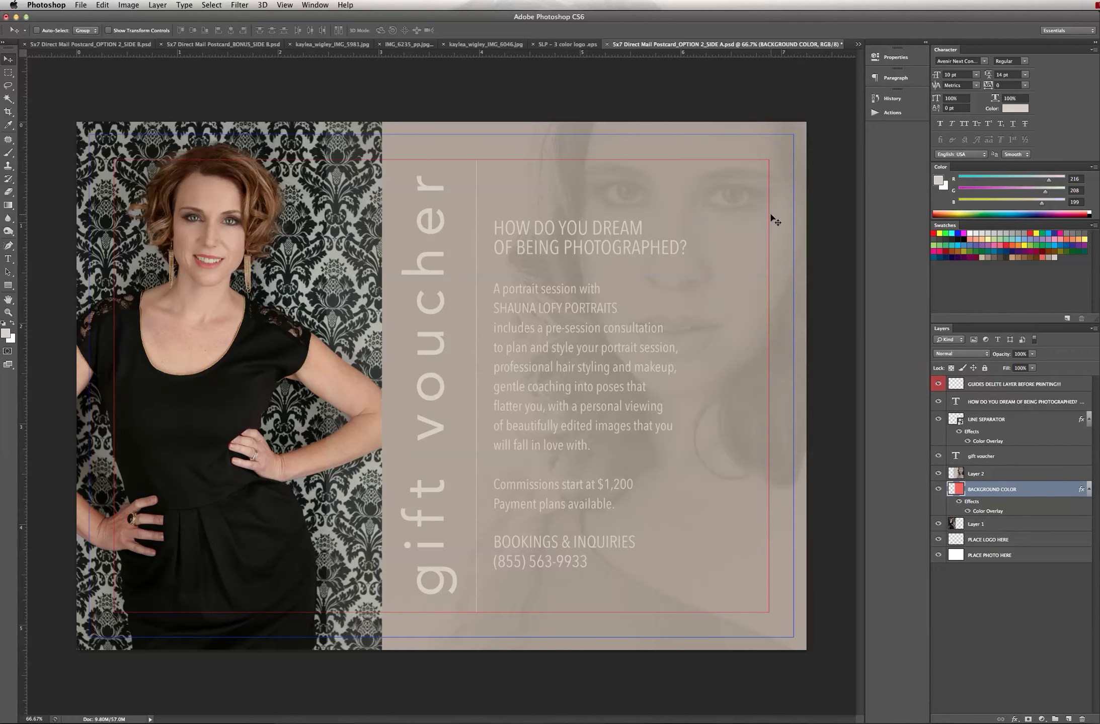
Step: Delete the faded portrait layer and remove the taupe Color Overlay effect from the BACKGROUND COLOR layer
left_click_drag(1066, 476, 1082, 719)
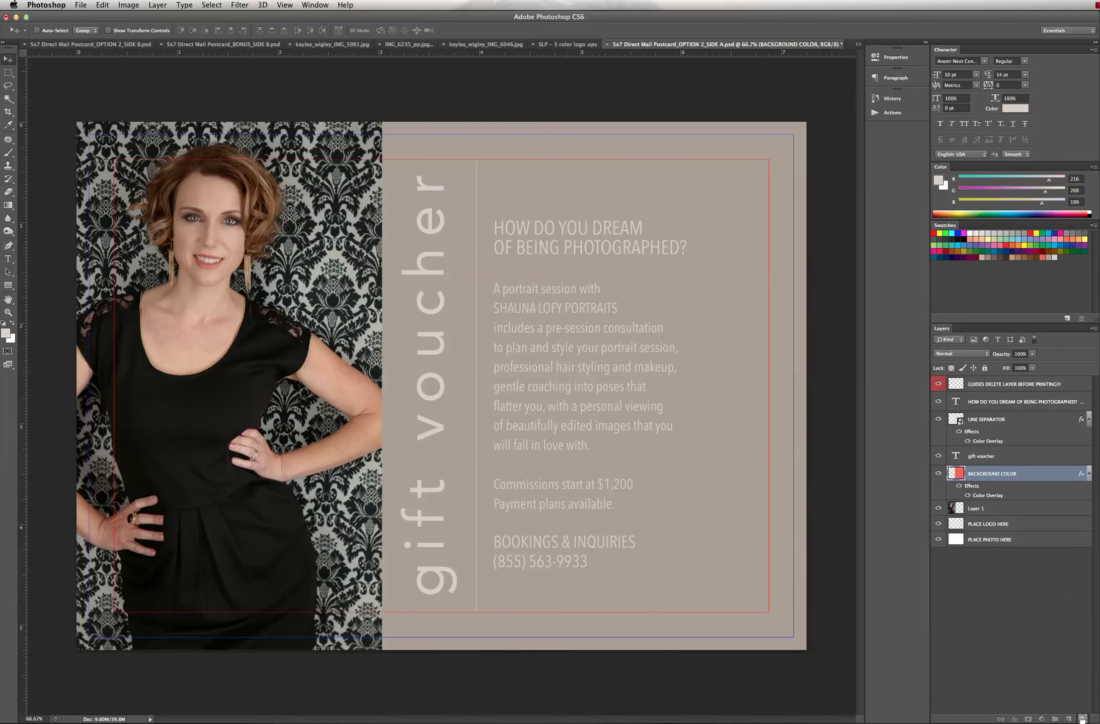
left_click_drag(1082, 718, 1083, 719)
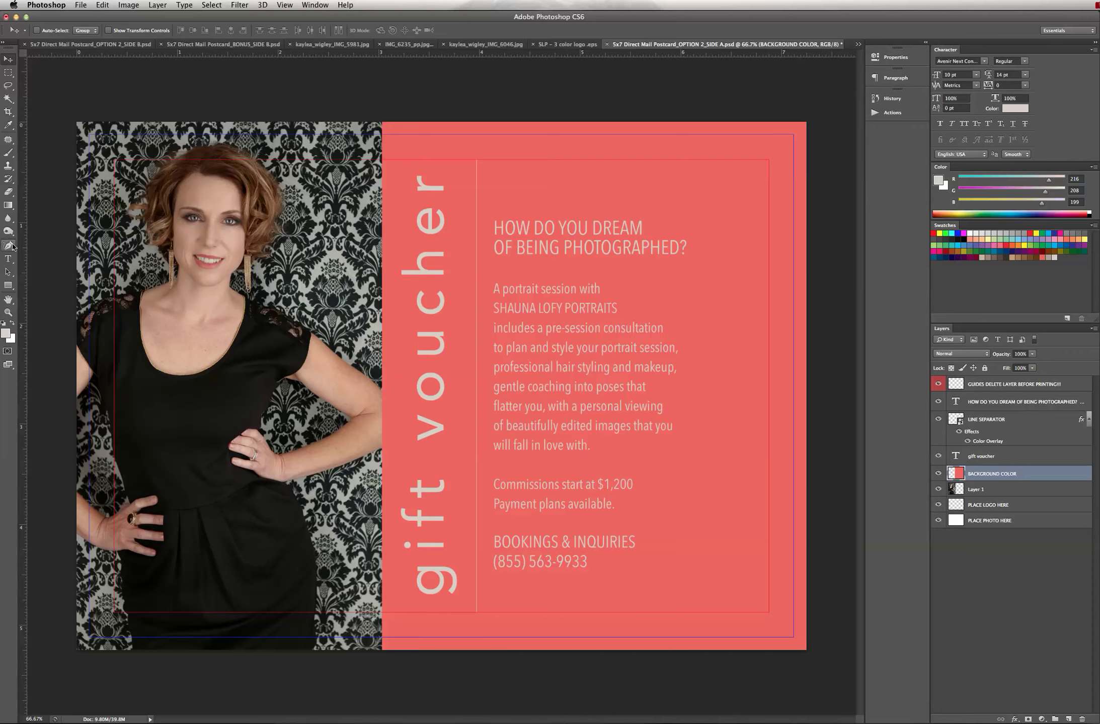
Step: Try rotating the vertical "gift voucher" text about 90 degrees clockwise so it reads horizontally
left_click(8, 259)
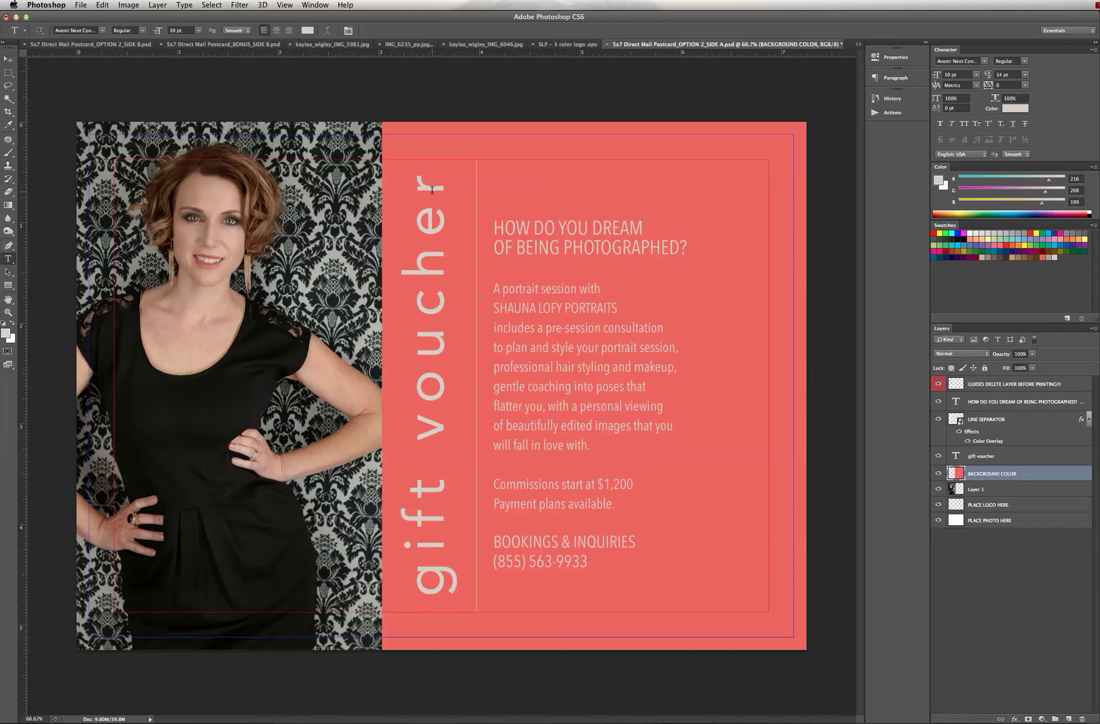
left_click(1031, 455)
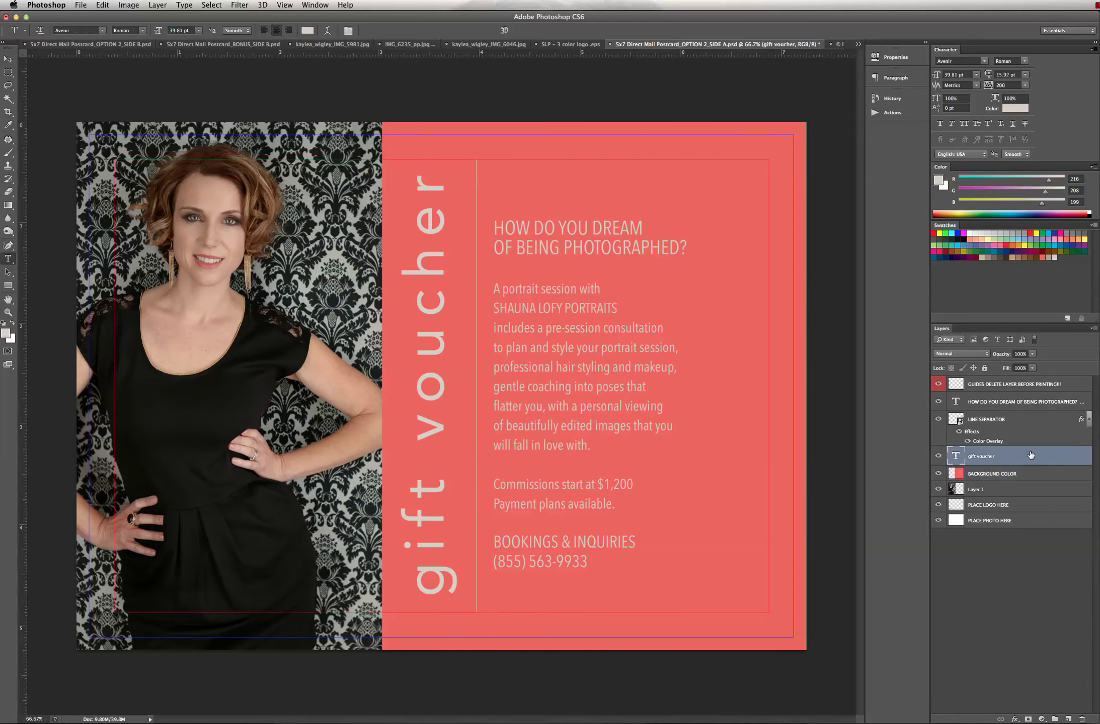
left_click(101, 5)
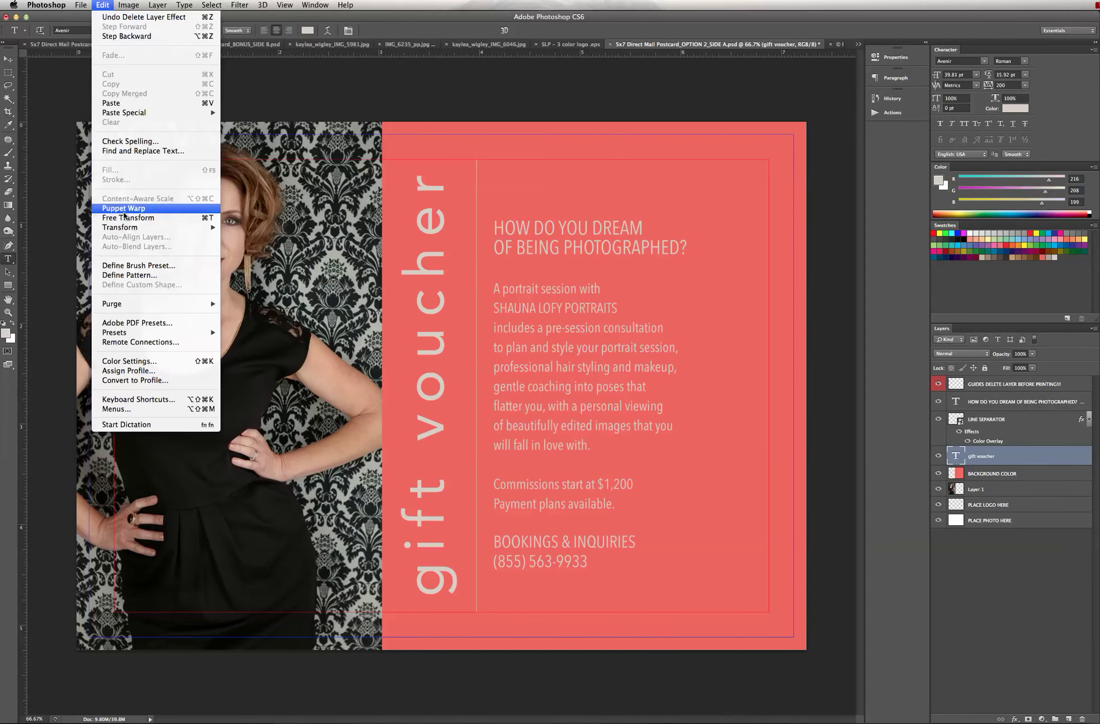
mouse_move(124, 230)
left_click(269, 256)
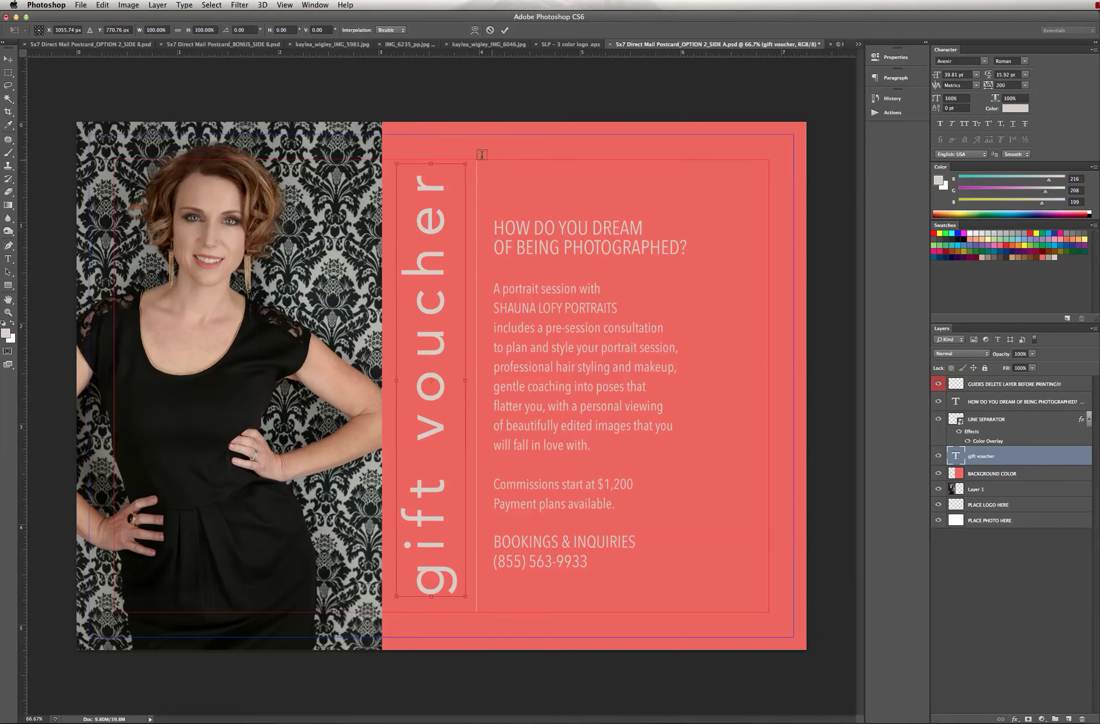
left_click_drag(428, 162, 613, 377)
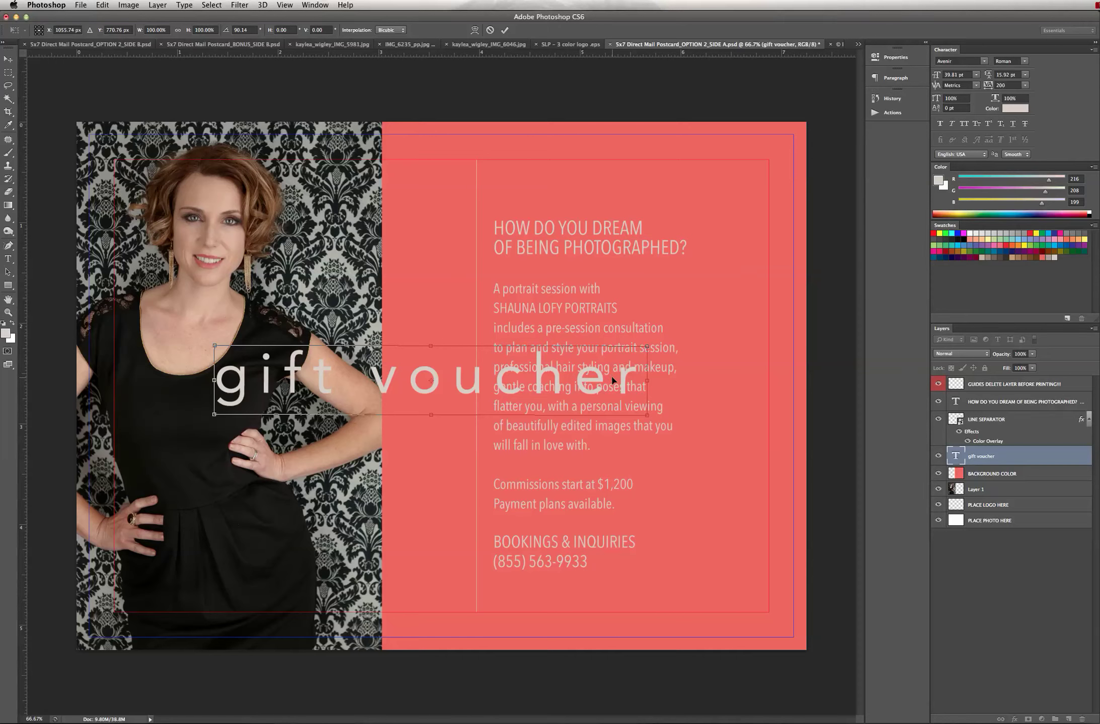
key("ctrl+z")
left_click_drag(505, 168, 659, 358)
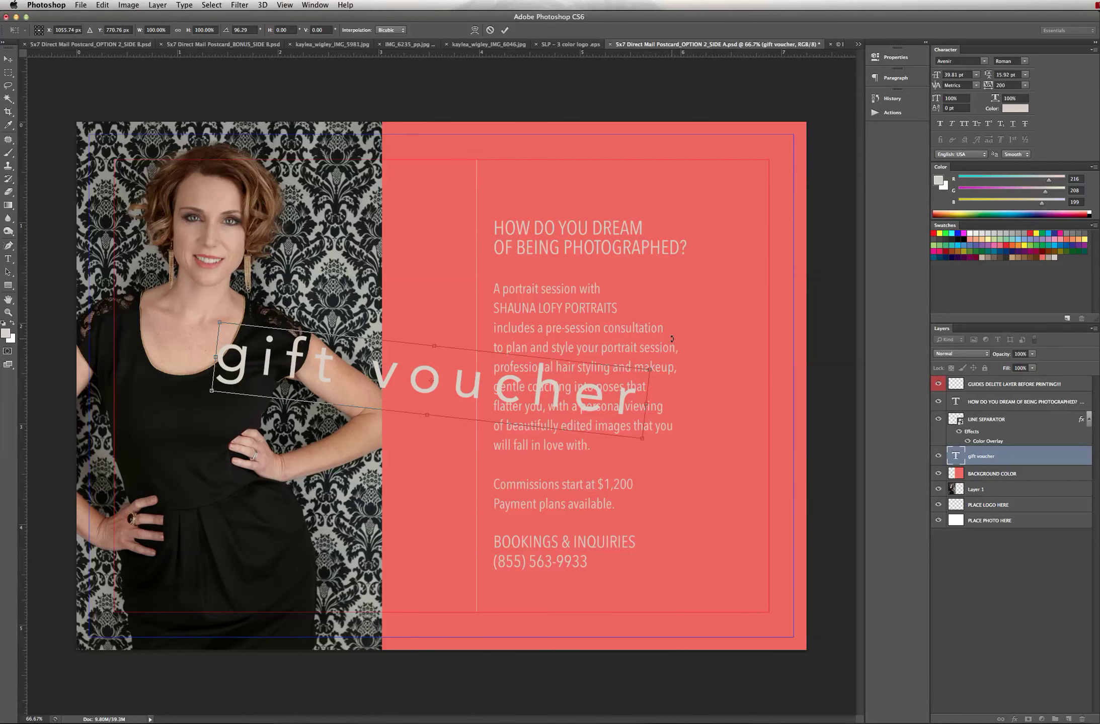
key("ctrl+z")
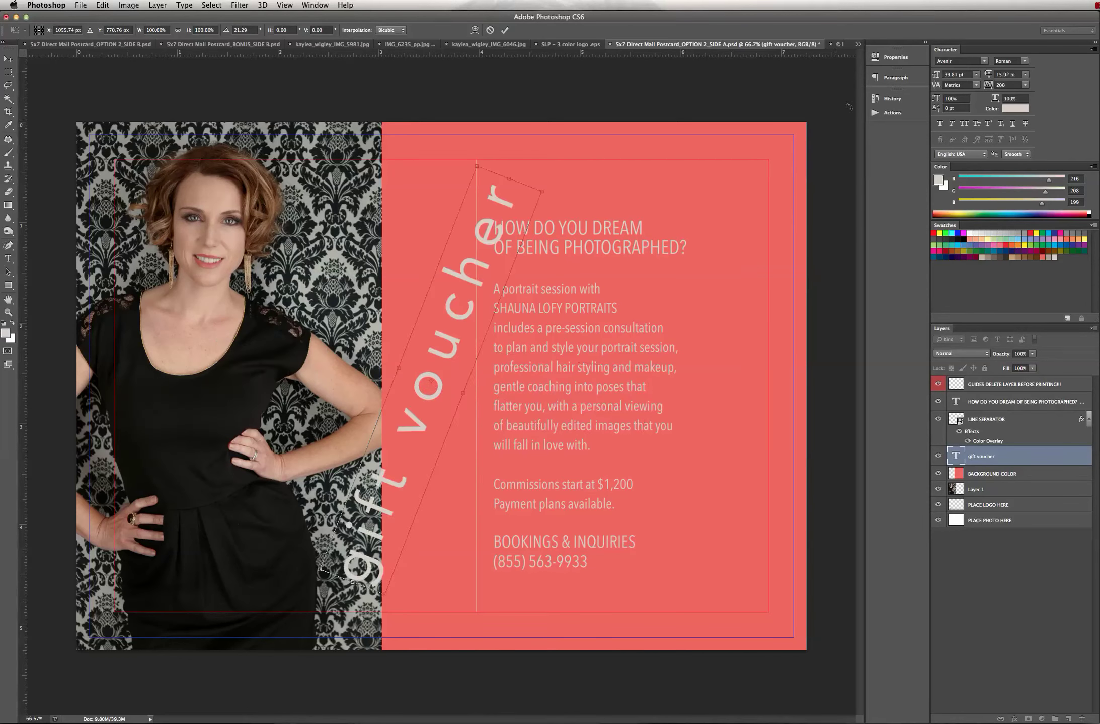
Step: Commit the tilted "gift voucher" text and revert the document to the Delete Layer Effect history state before the transform
left_click(893, 100)
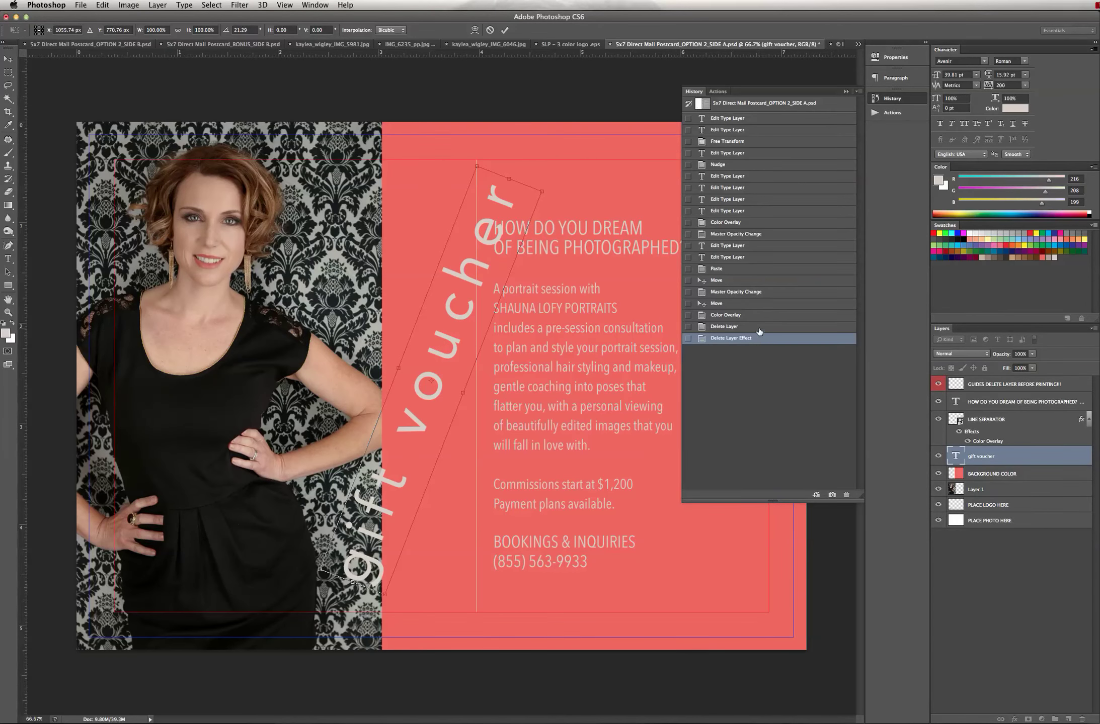
key("Return")
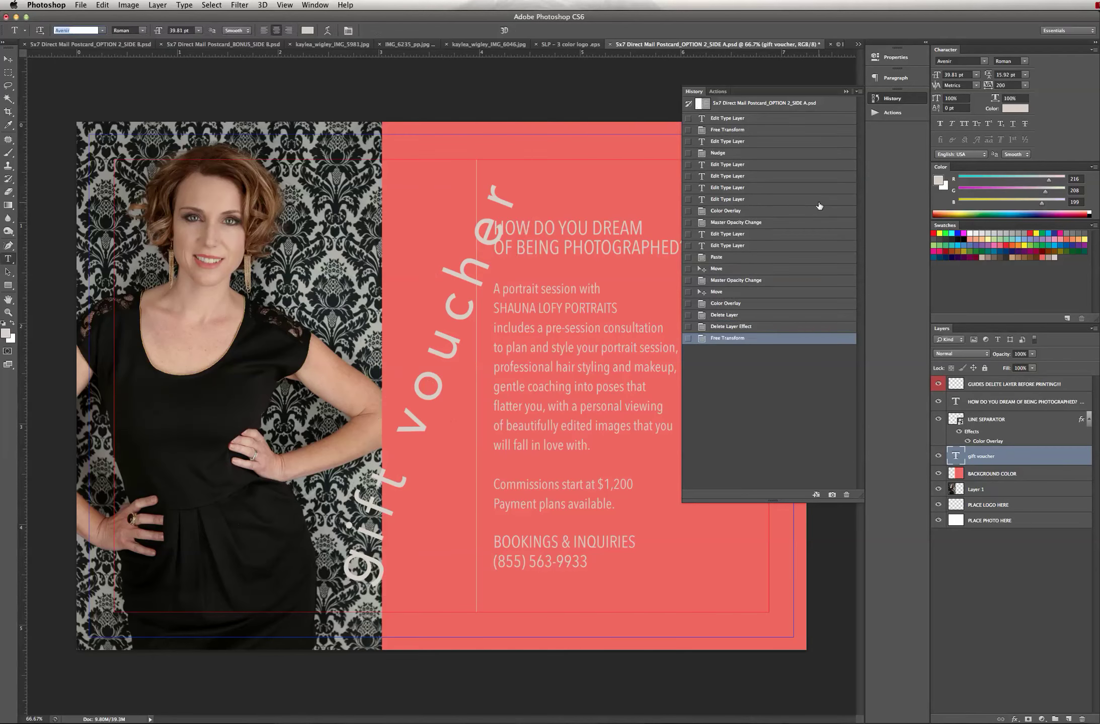
left_click(758, 328)
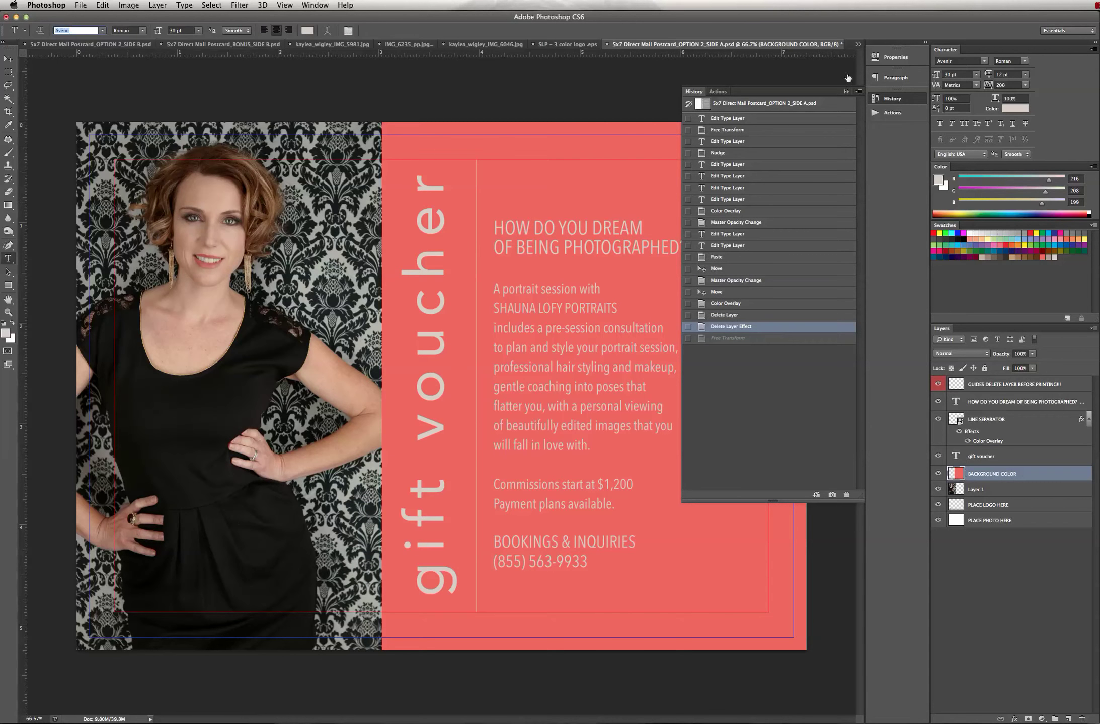
left_click(846, 91)
left_click(102, 5)
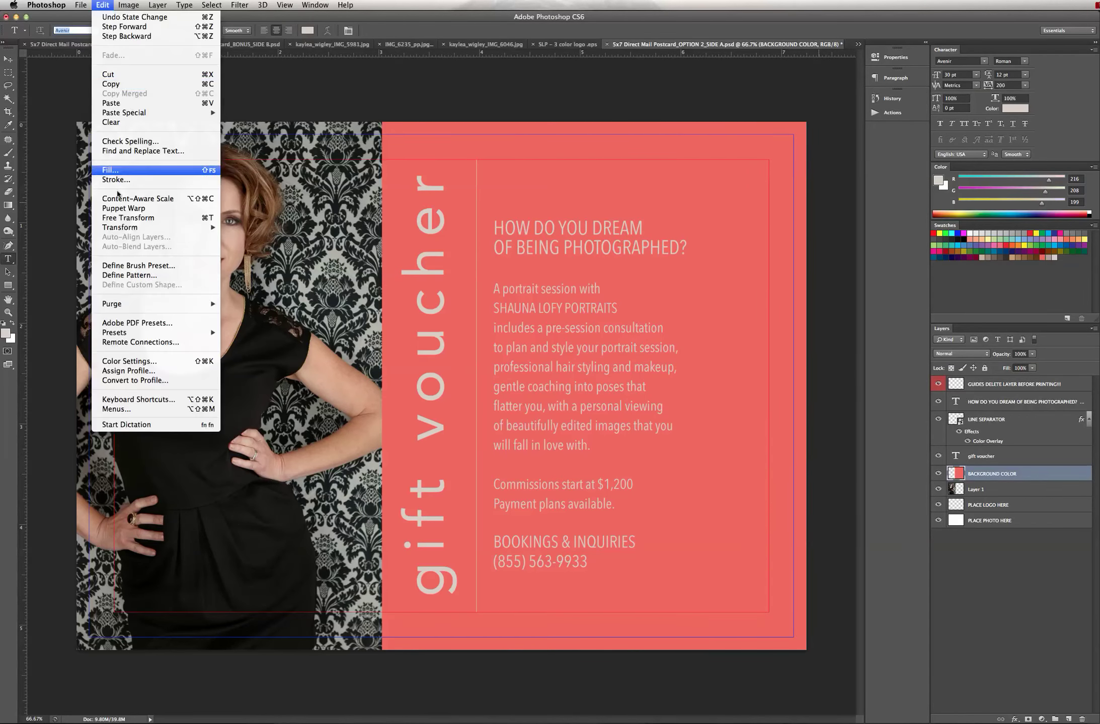
mouse_move(119, 228)
left_click(242, 256)
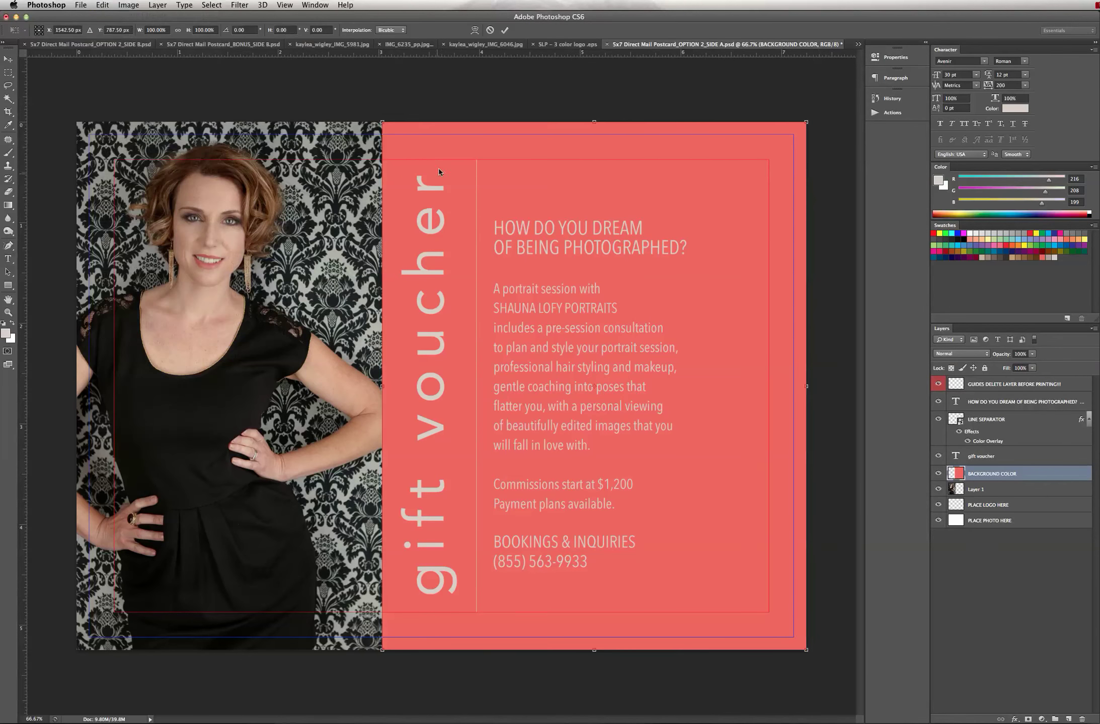
key("Escape")
key("t")
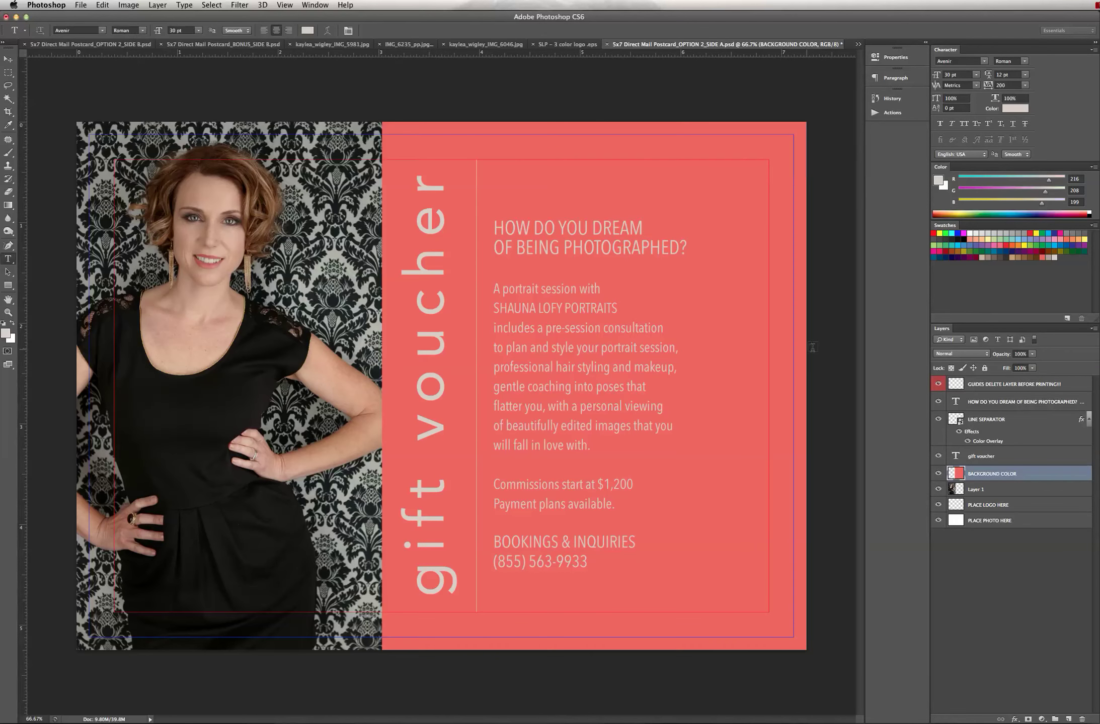
Step: Rotate the vertical "gift voucher" text 90 degrees clockwise and move it above the "HOW DO YOU DREAM" heading
left_click(1039, 457)
left_click(102, 5)
mouse_move(119, 227)
left_click(242, 256)
left_click_drag(431, 160, 657, 382)
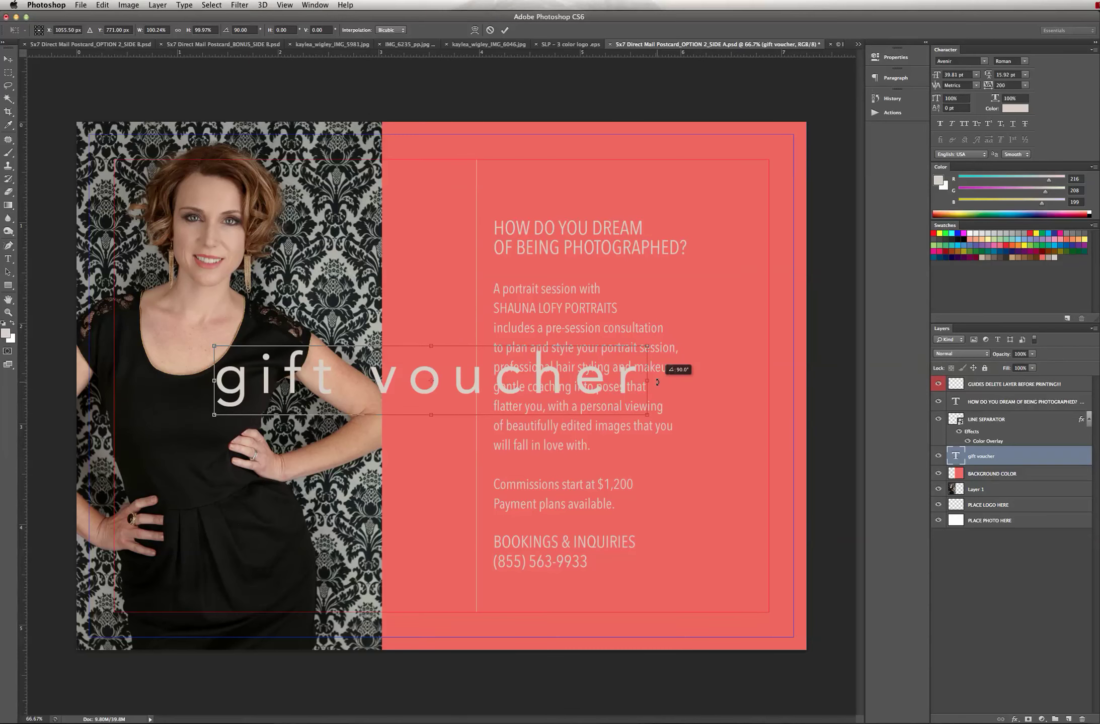
left_click_drag(657, 383, 657, 382)
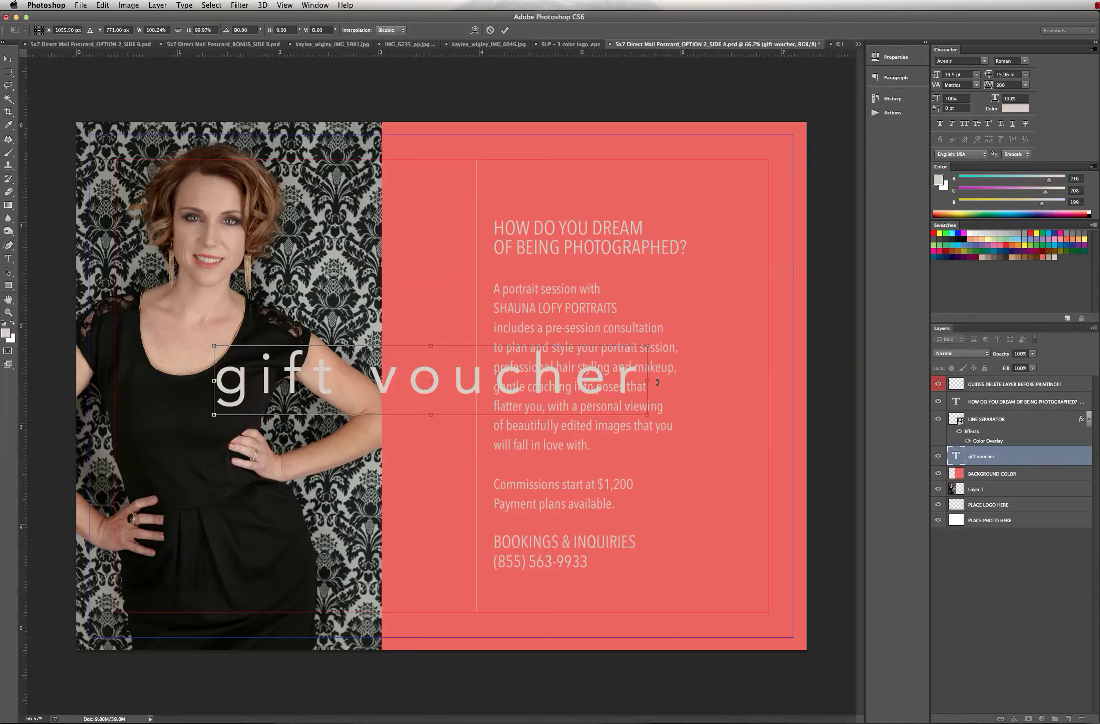
key("Return")
key("v")
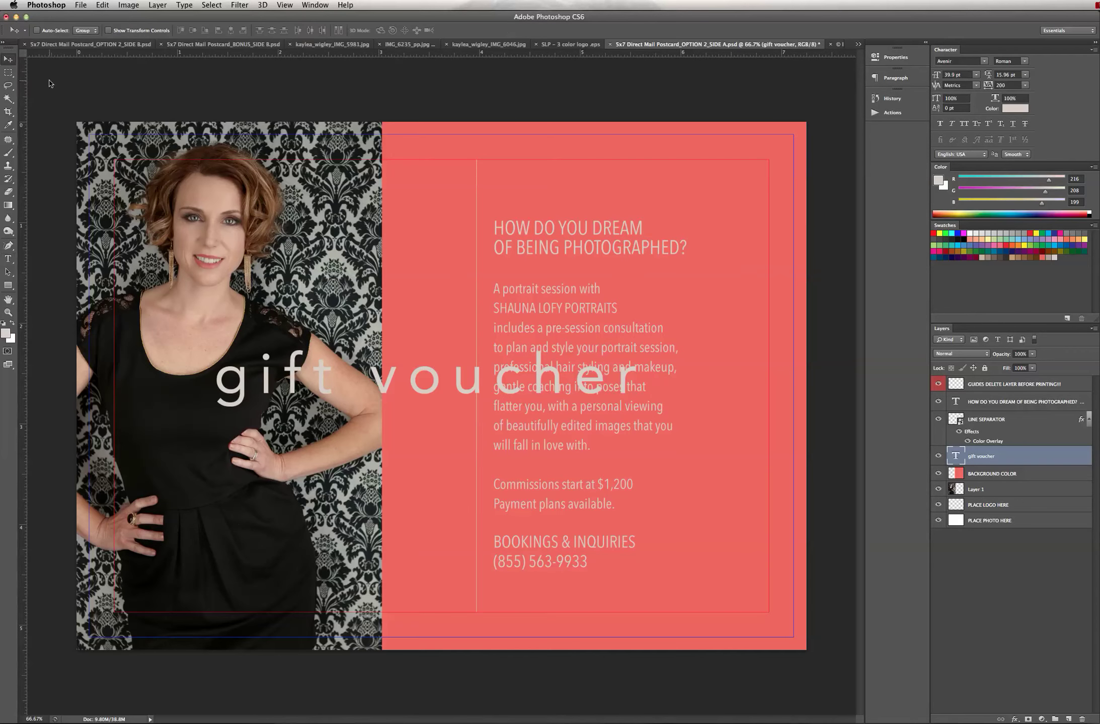
left_click_drag(405, 398, 508, 196)
Step: Set the whole "gift voucher" text to tracking 0 and the At Mahogany Script font
left_click(8, 258)
left_click_drag(322, 184, 792, 196)
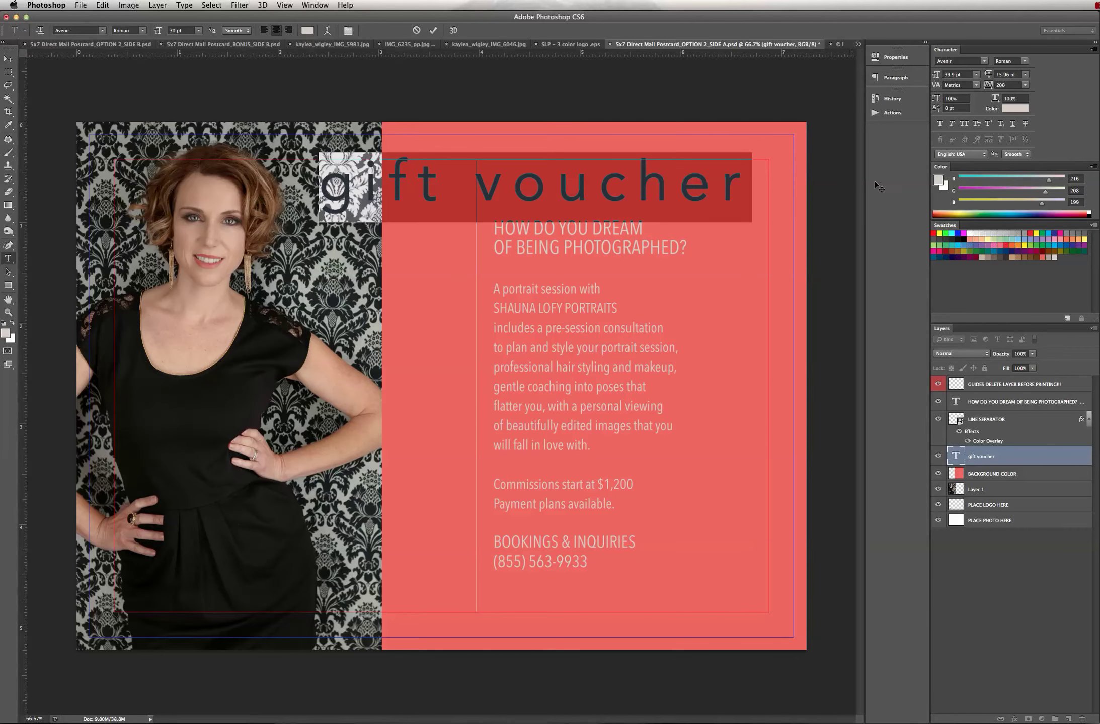
left_click(1025, 85)
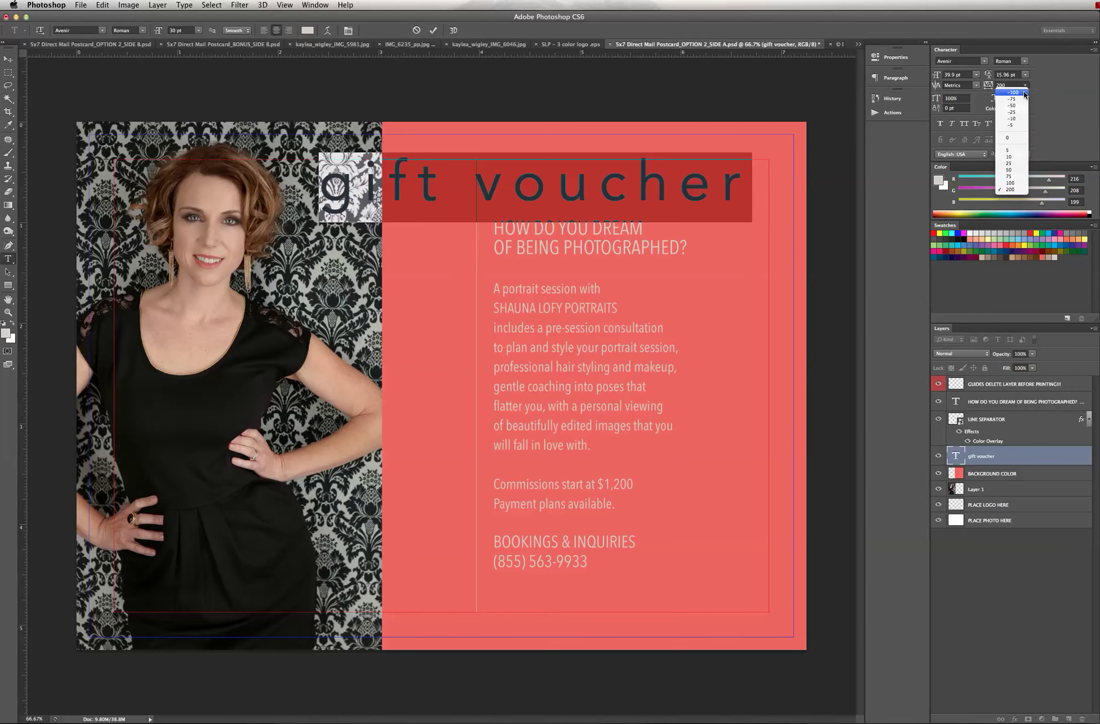
left_click(1014, 137)
left_click(985, 61)
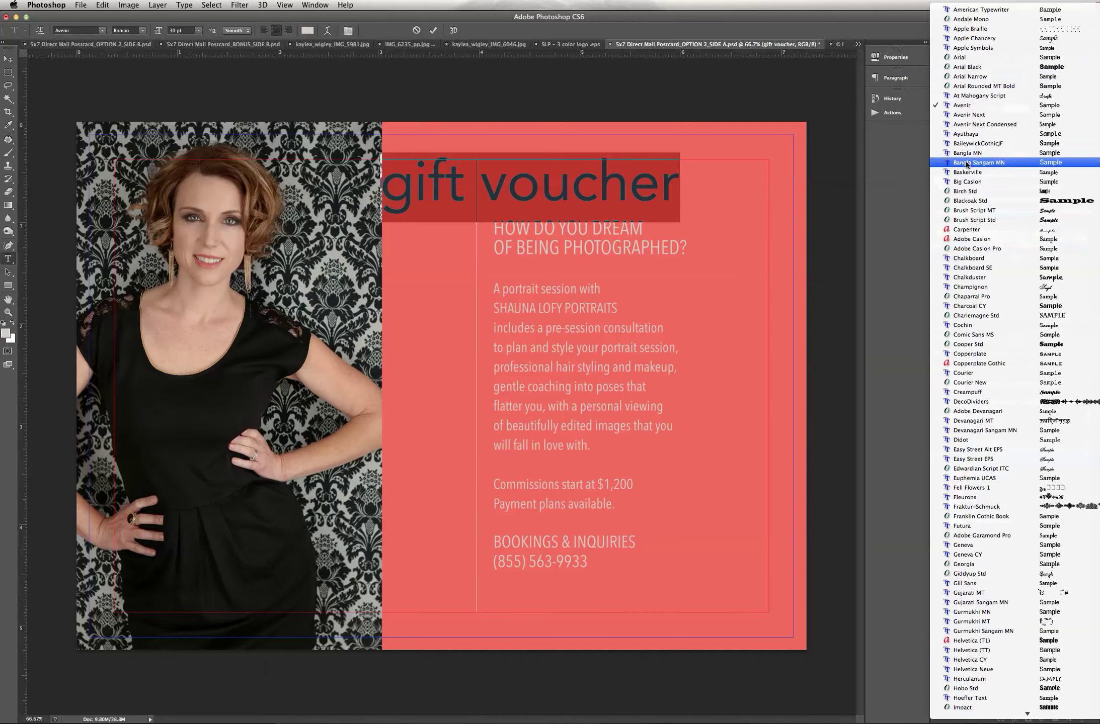
left_click(960, 96)
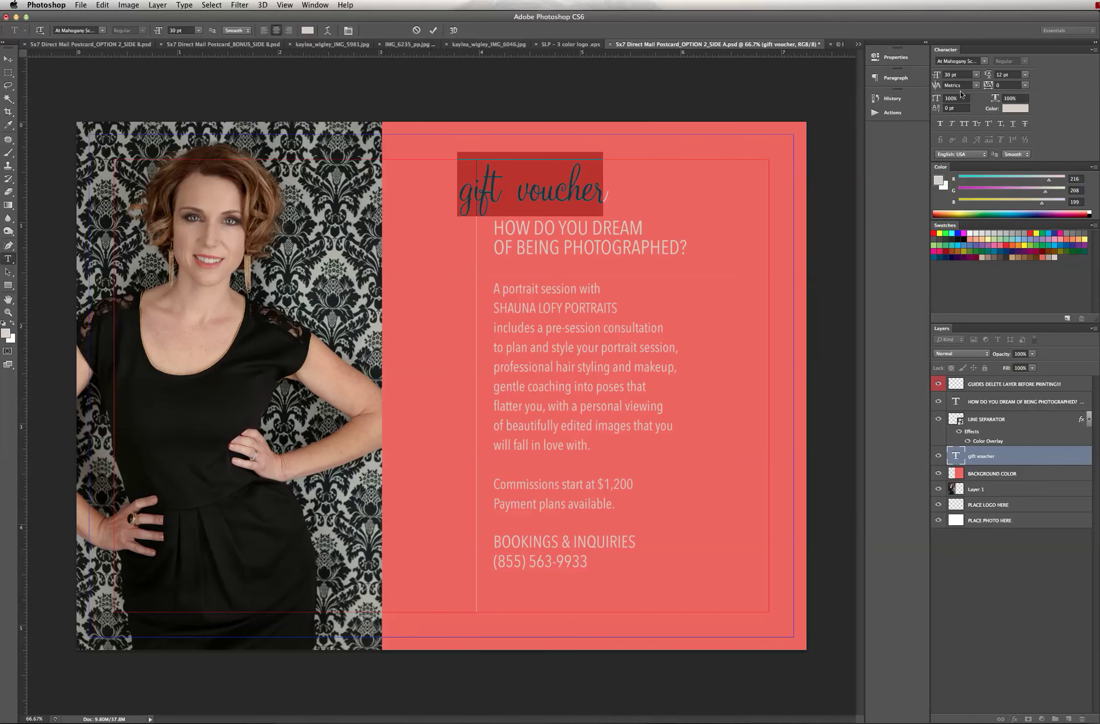
Step: Set the tracking of the space between "gift" and "voucher" to -100 and commit the text edit
left_click(562, 188)
double_click(503, 196)
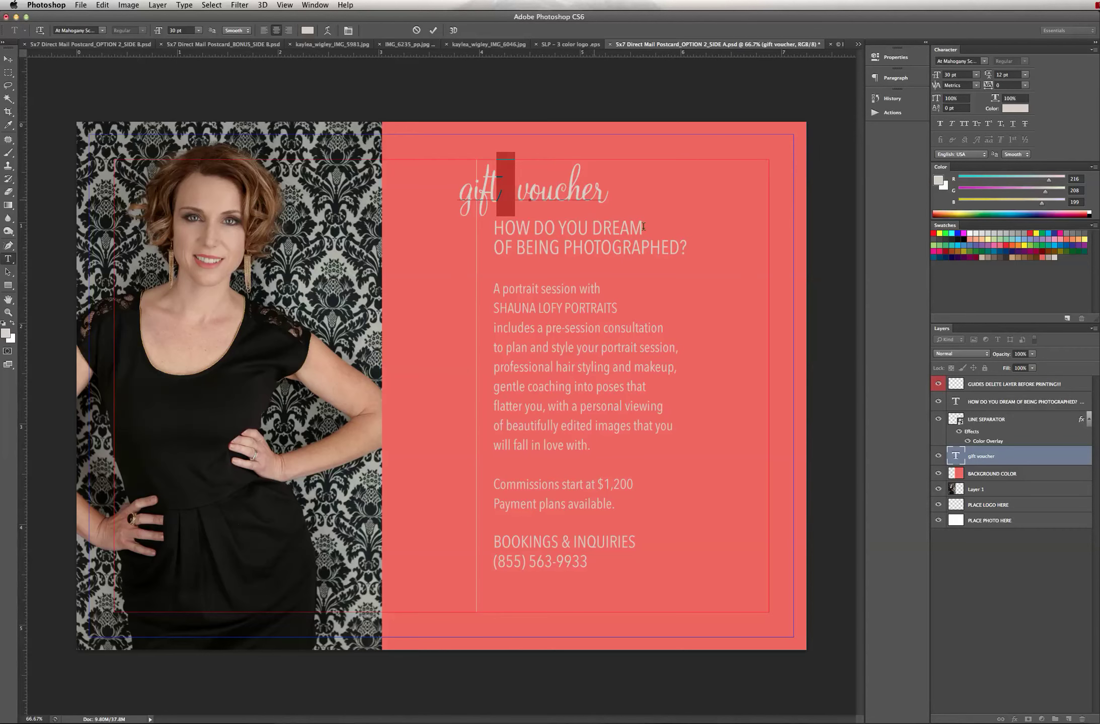
left_click(1025, 86)
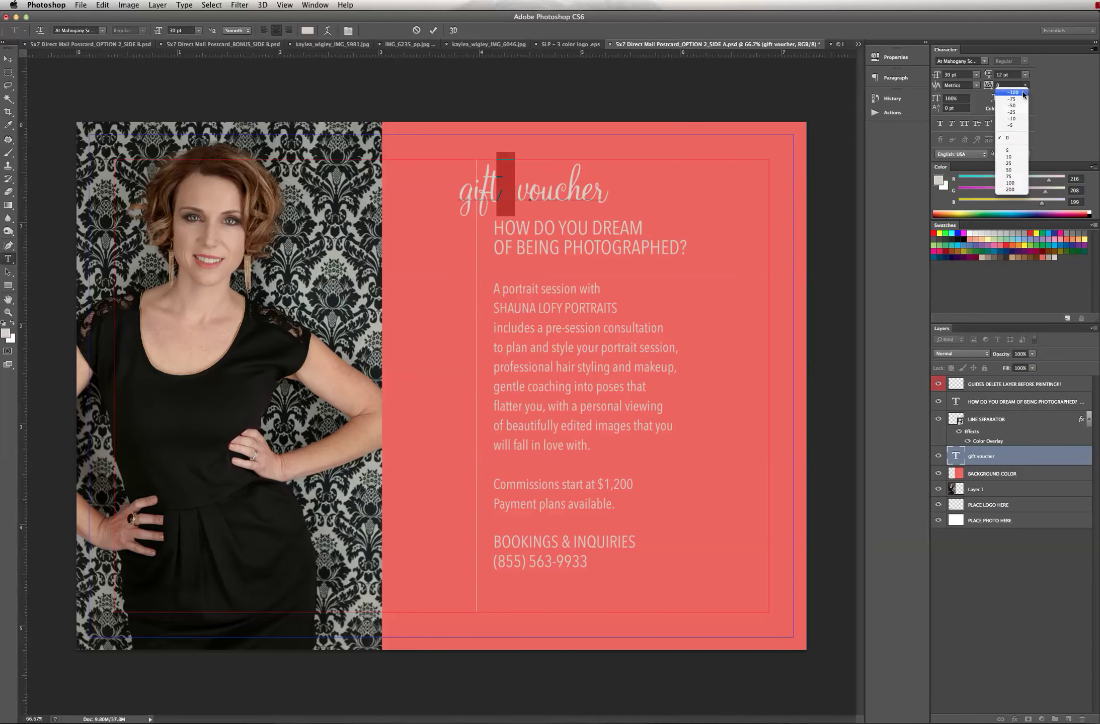
left_click(1020, 93)
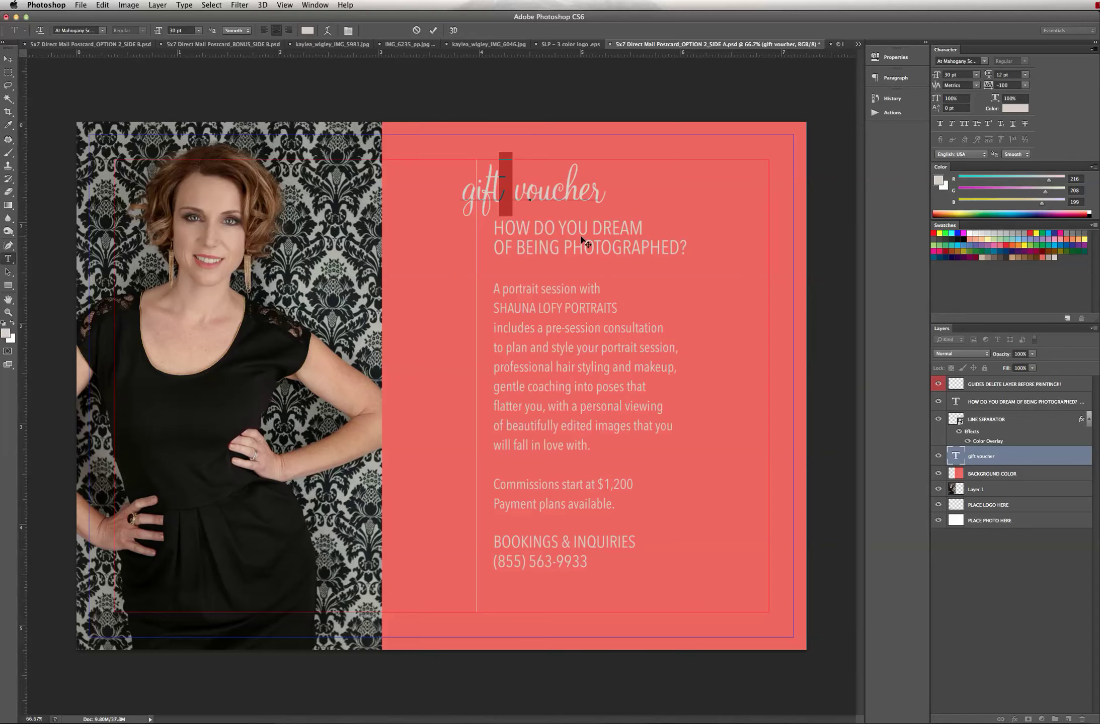
key("ctrl+Return")
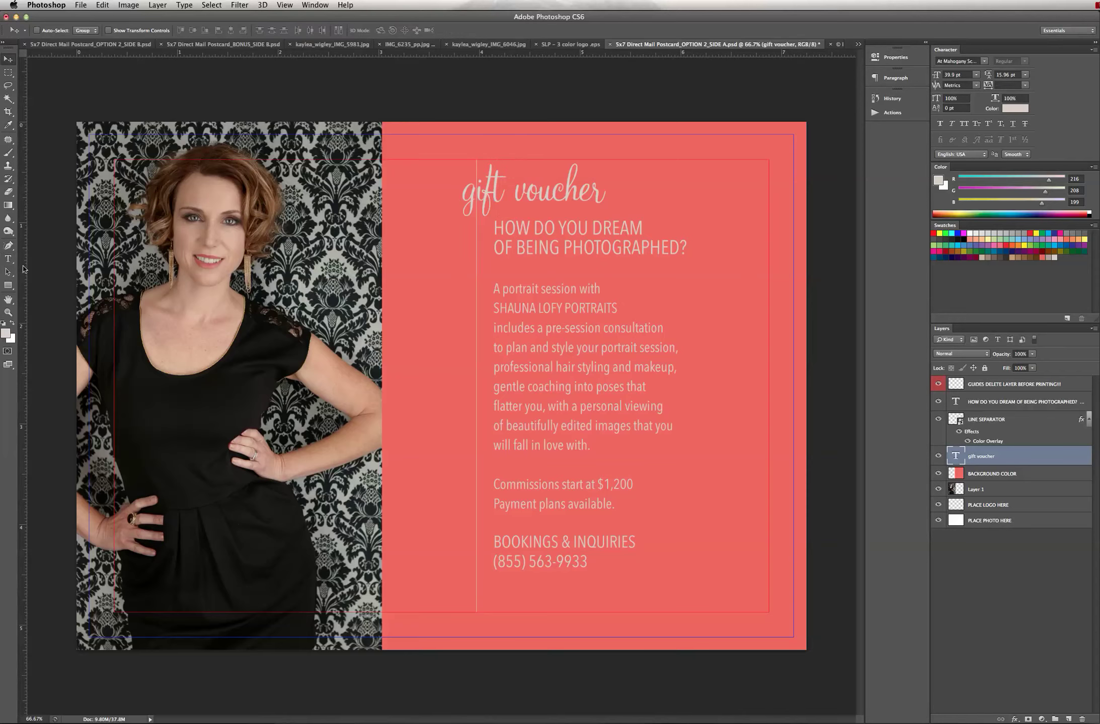
left_click(8, 258)
left_click(498, 227)
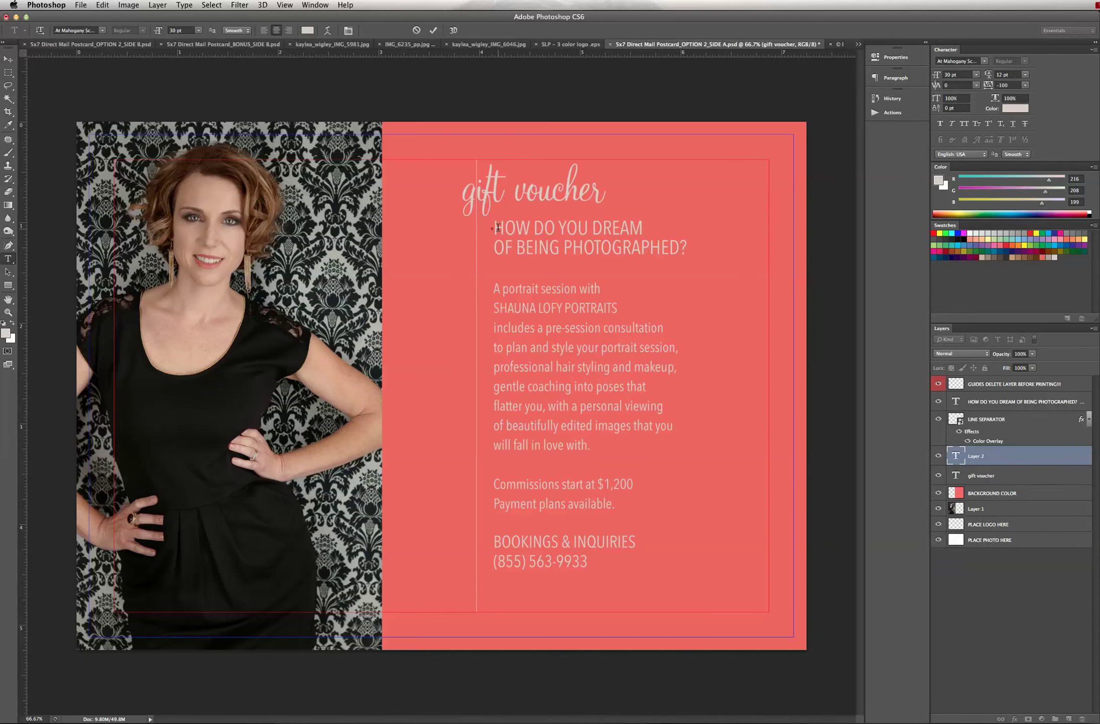
left_click(1040, 460)
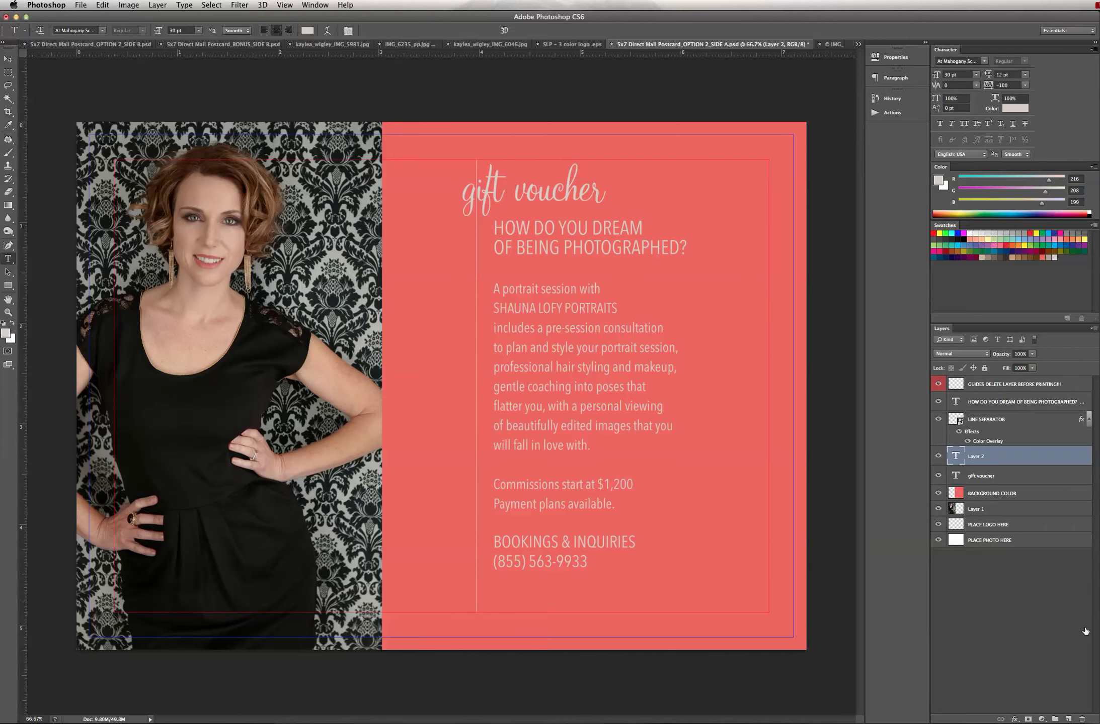
left_click_drag(1067, 461, 1082, 718)
Step: Try the Italic style on the two-line heading "HOW DO YOU DREAM OF BEING PHOTOGRAPHED?"
left_click_drag(495, 228, 687, 249)
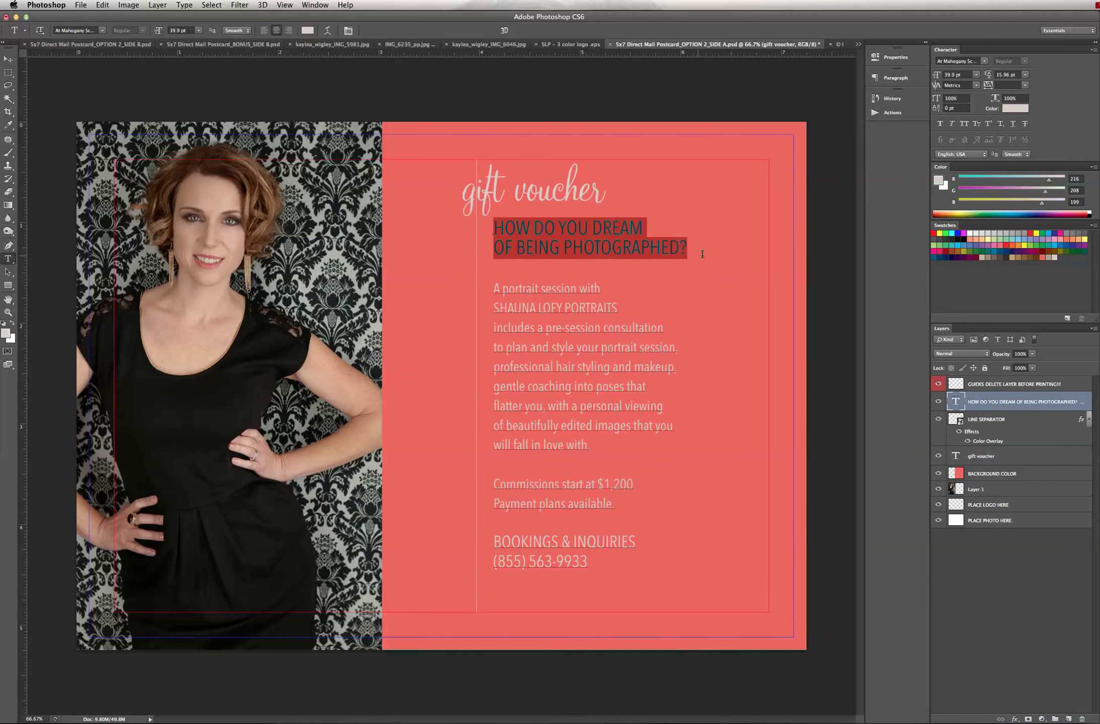
left_click(1029, 61)
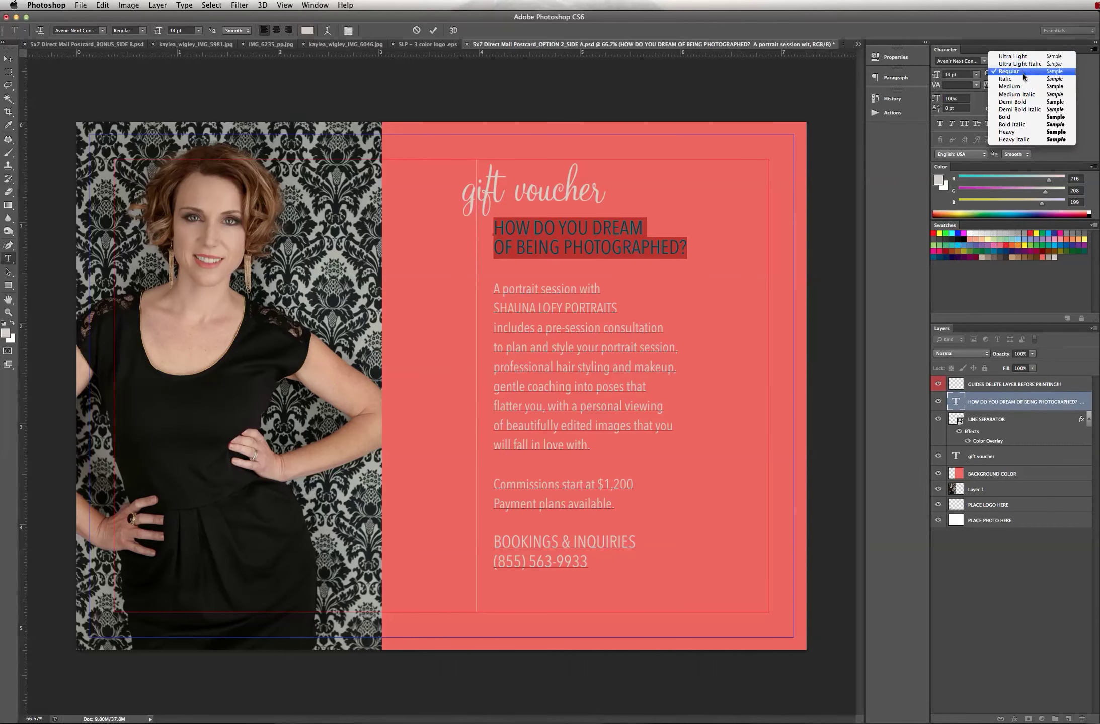
left_click(1022, 79)
left_click(631, 251)
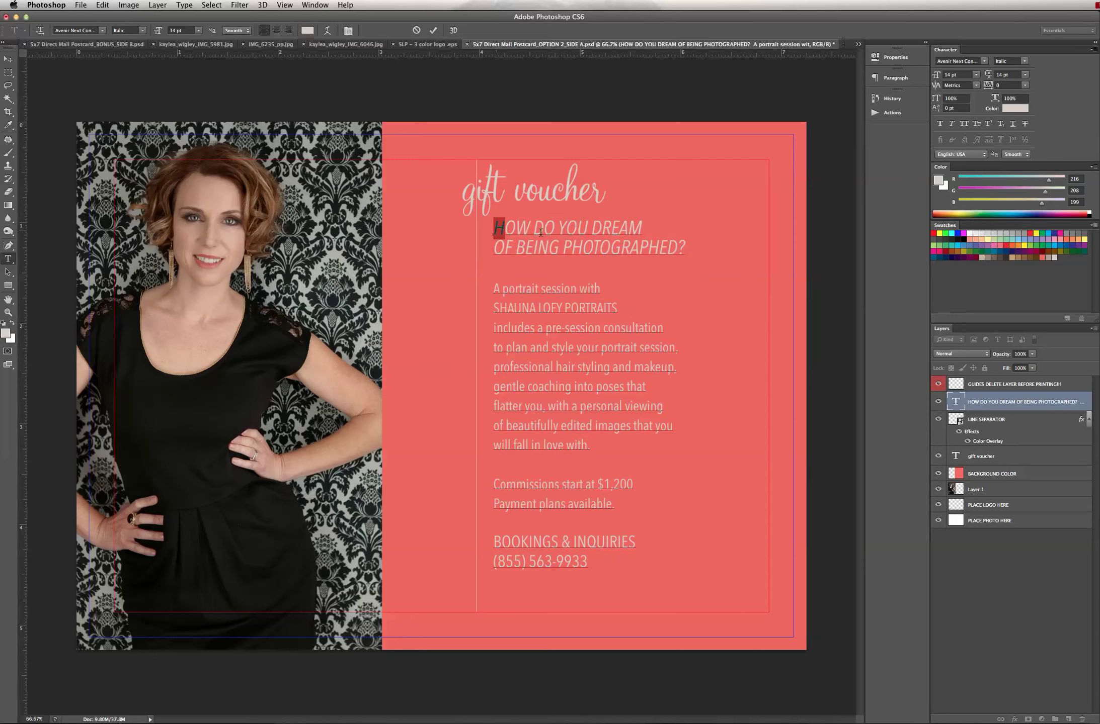
Step: Return the two-line heading above the body copy to the Regular style and commit the text edit
left_click_drag(496, 229, 685, 254)
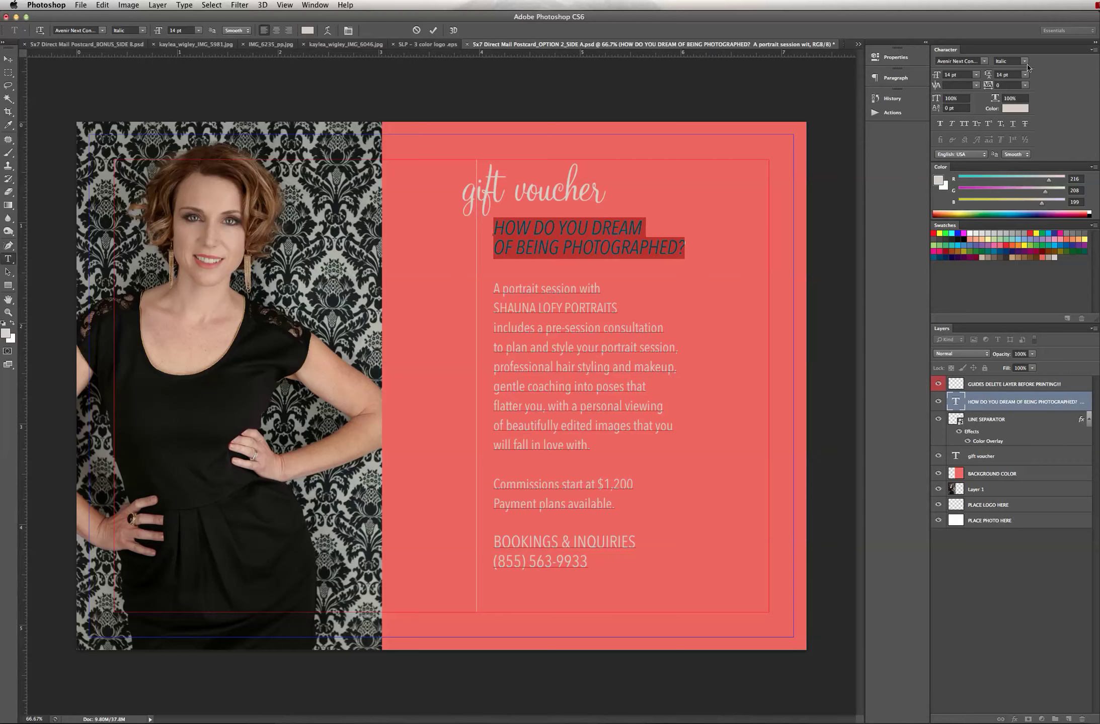
left_click(1023, 61)
left_click(1022, 72)
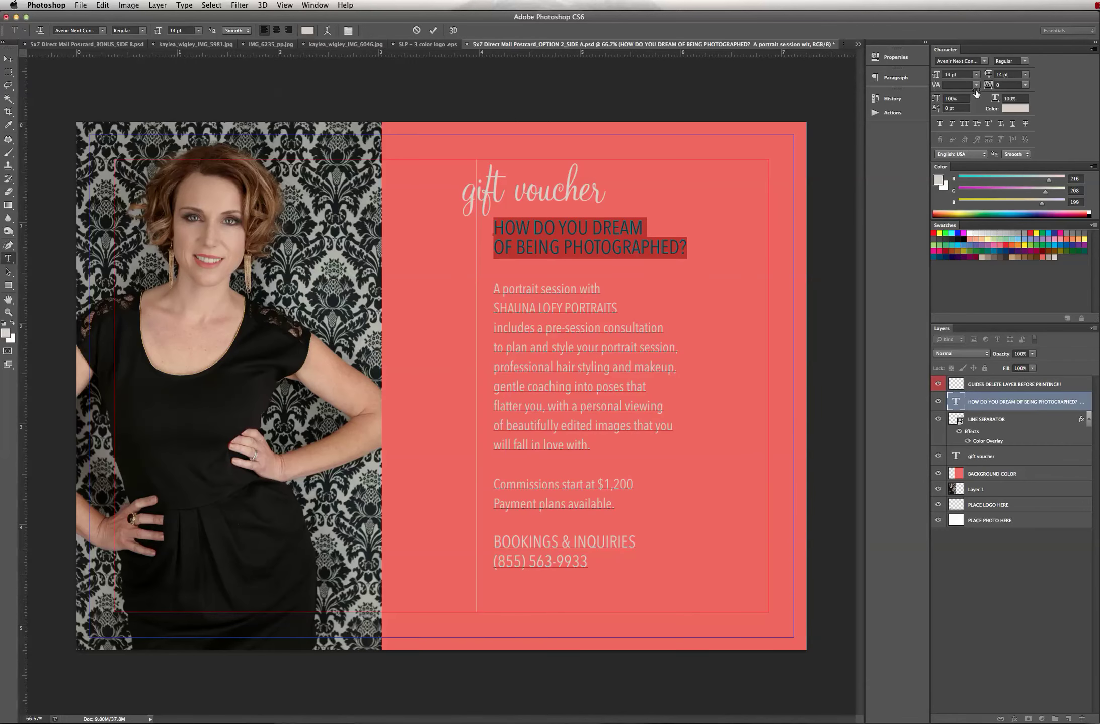
left_click(8, 60)
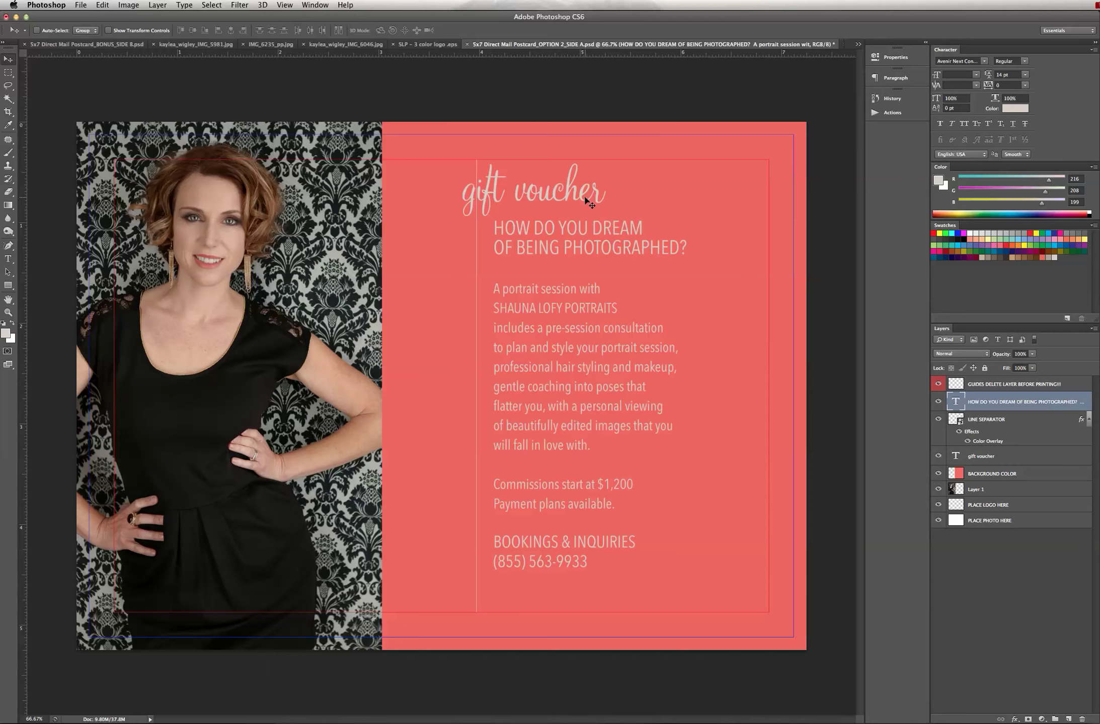
Step: Hide the LINE SEPARATOR layer
left_click(103, 5)
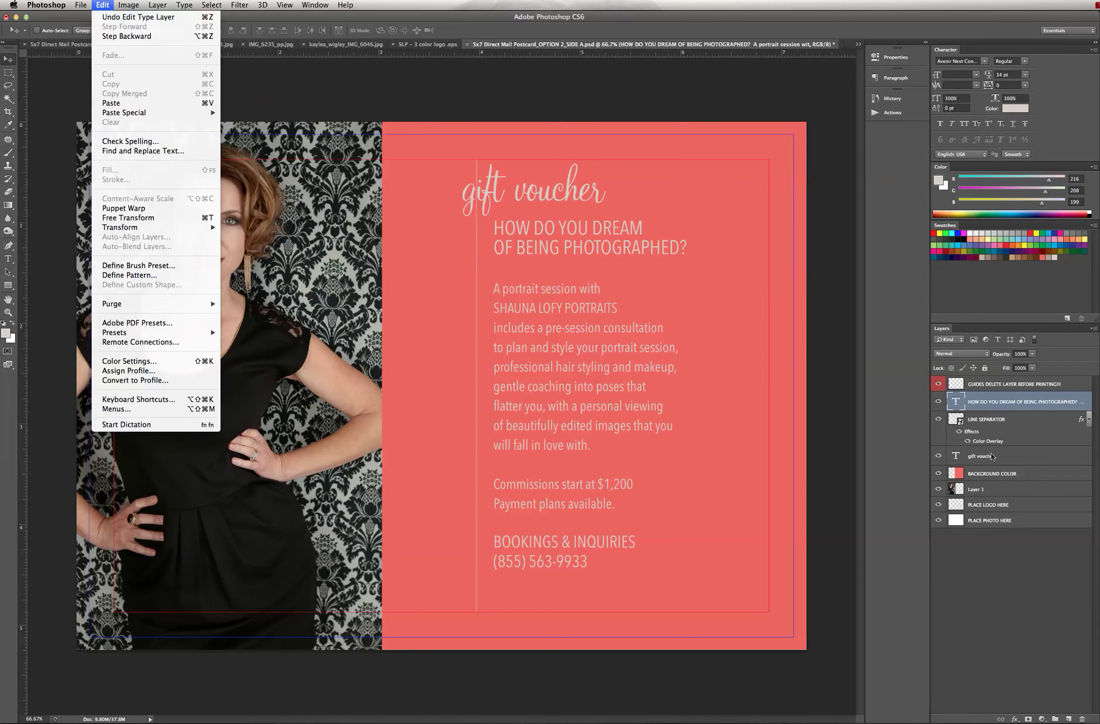
left_click(1007, 460)
left_click(938, 419)
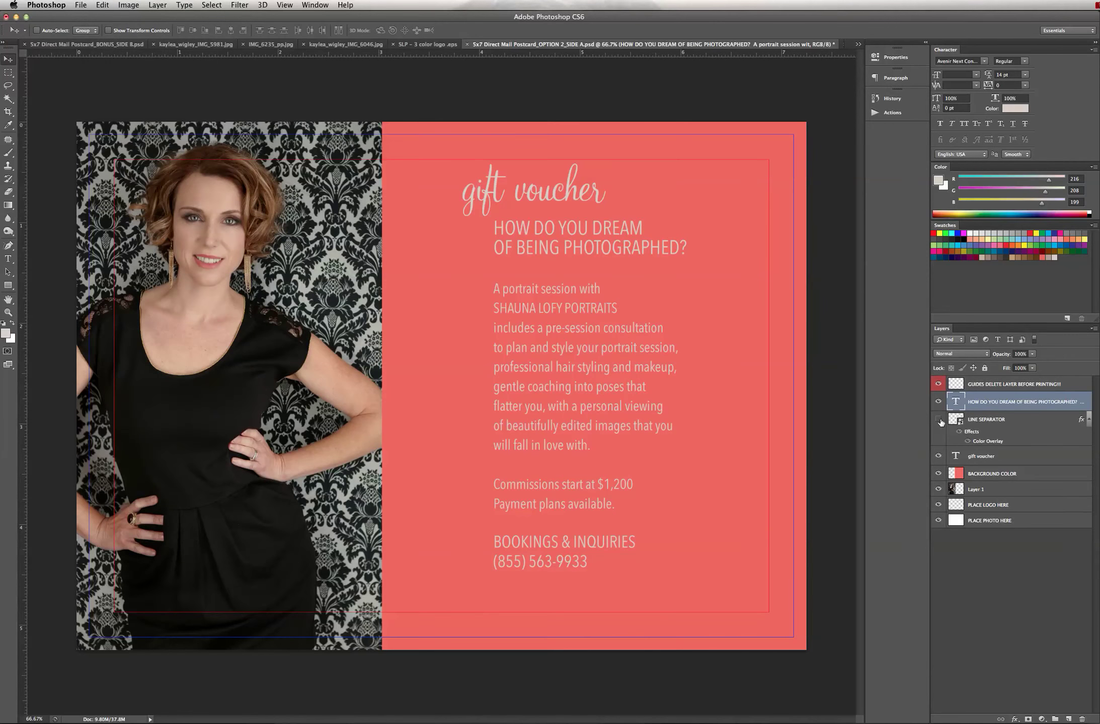
left_click(100, 4)
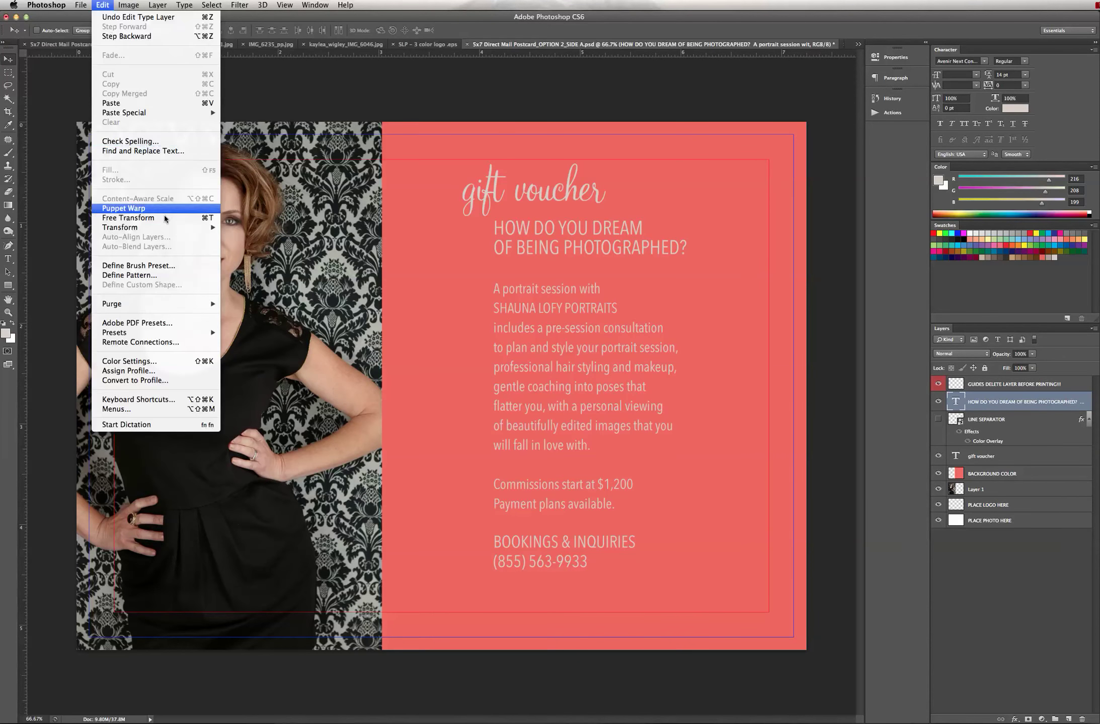
mouse_move(166, 228)
left_click(261, 248)
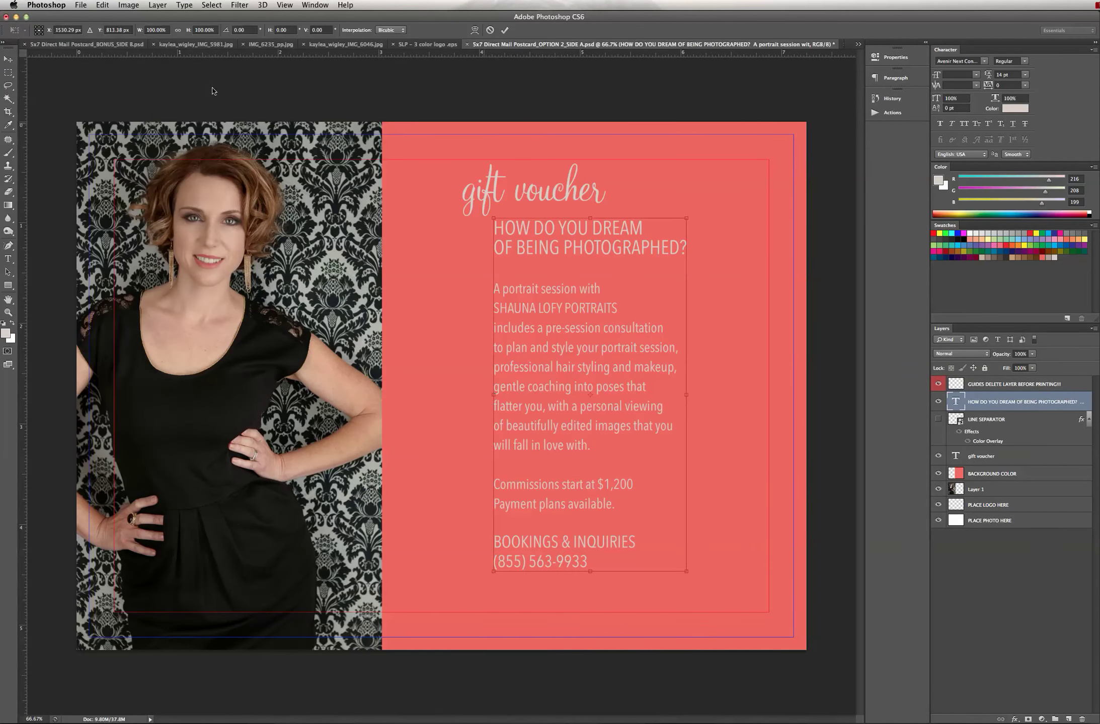
key("Return")
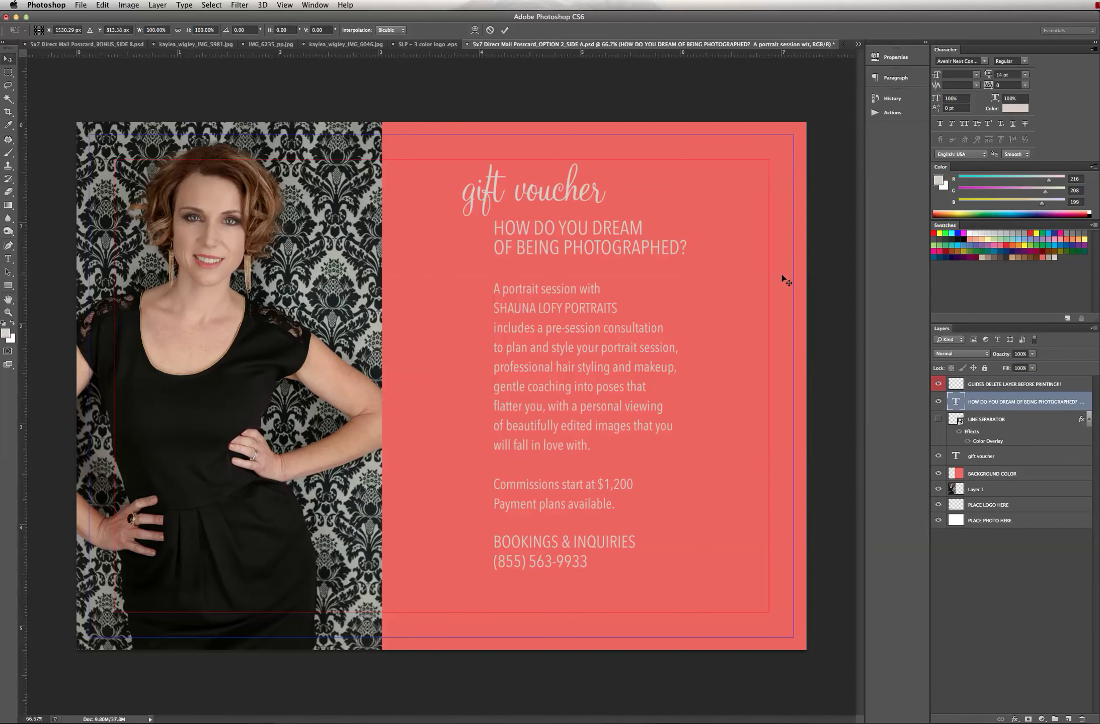
Step: Scale the script "gift voucher" text up to about 83 pt and center it over the heading near the coral panel's upper edge
left_click(998, 457)
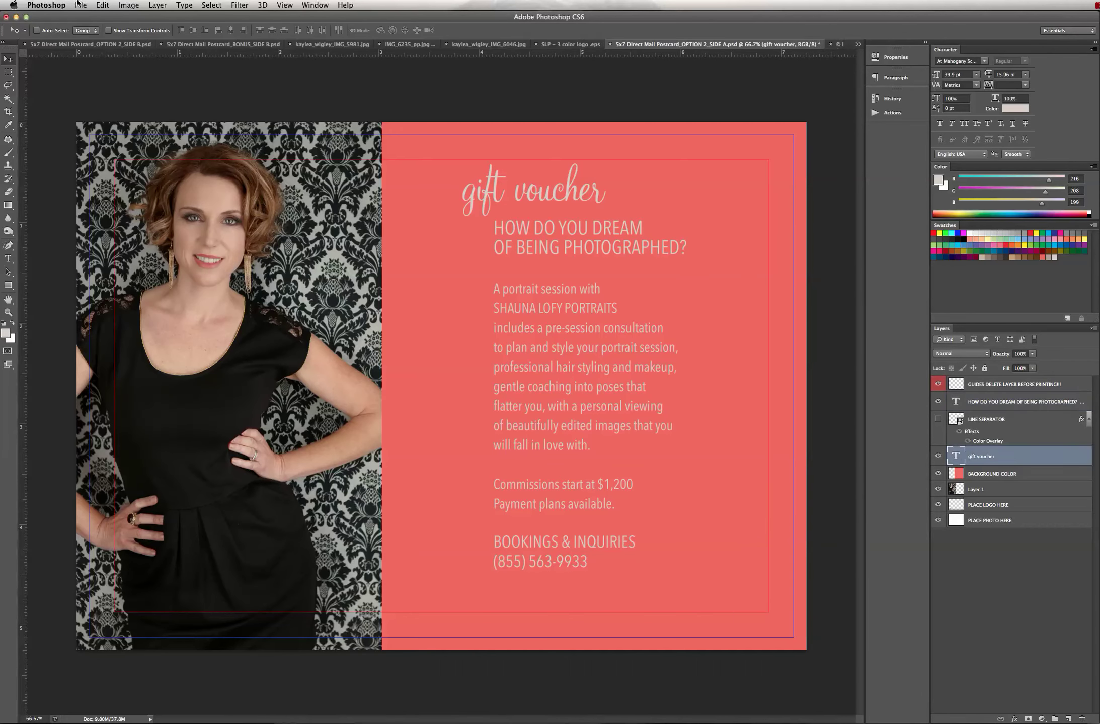
left_click(101, 6)
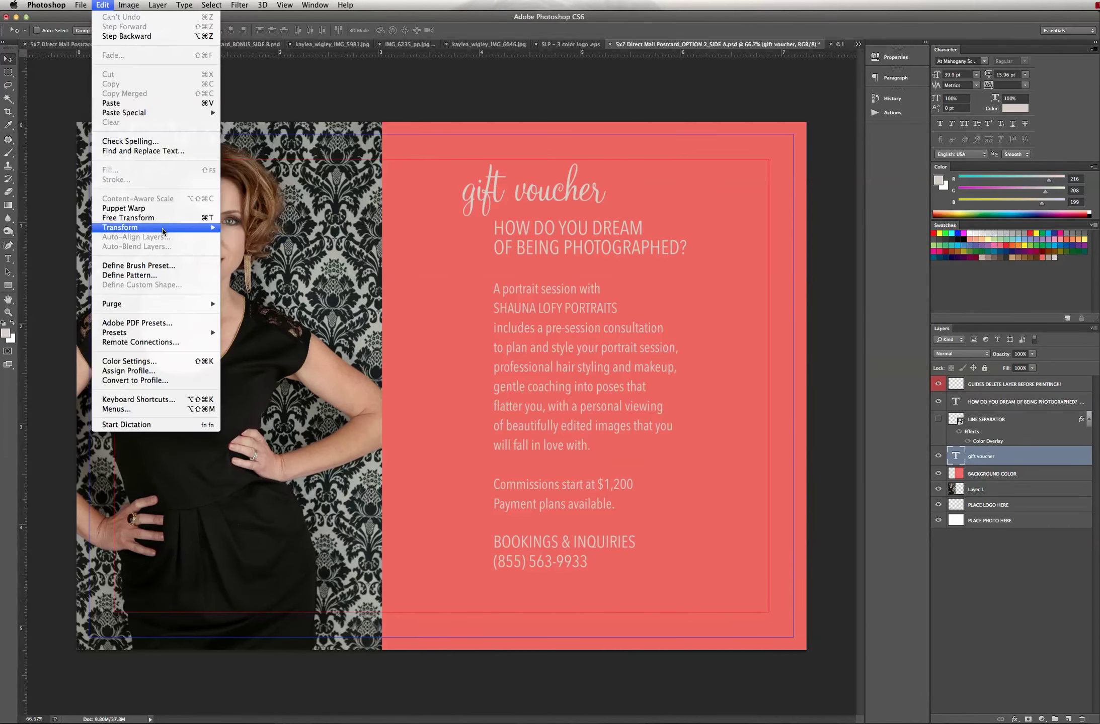
mouse_move(151, 228)
left_click(239, 247)
left_click_drag(606, 213, 763, 286)
key("Return")
left_click_drag(715, 249, 689, 211)
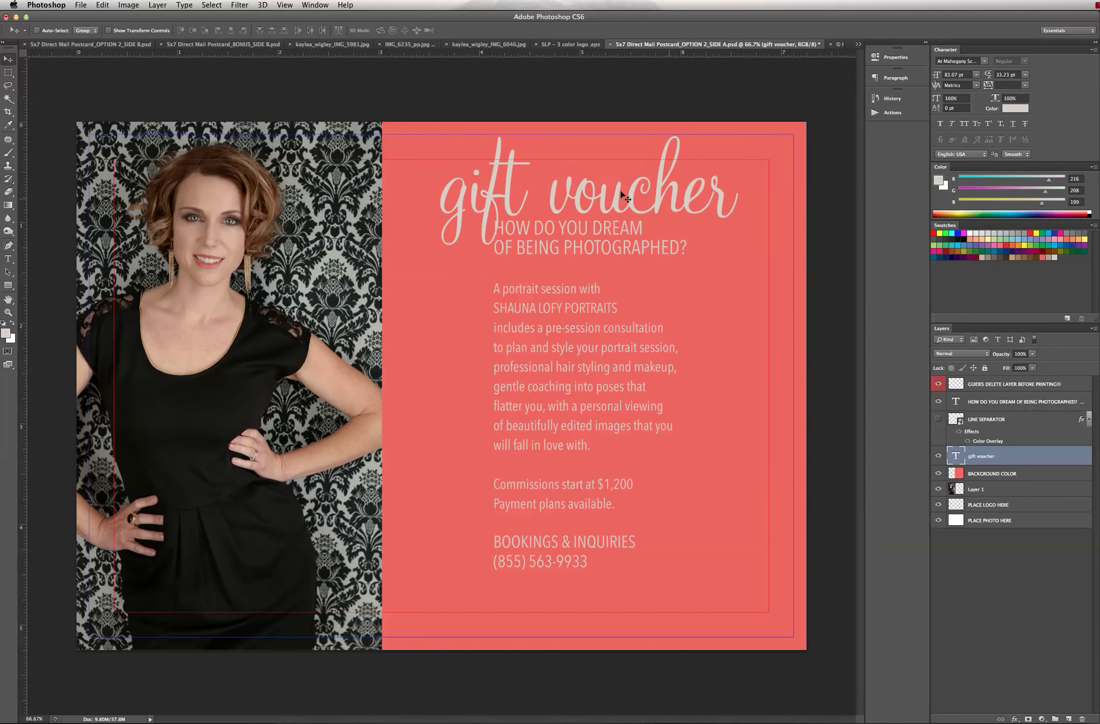
Step: Rotate the "gift voucher" text by -90 degrees, place it vertically between the portrait and the body copy, and apply the transformation
left_click(102, 5)
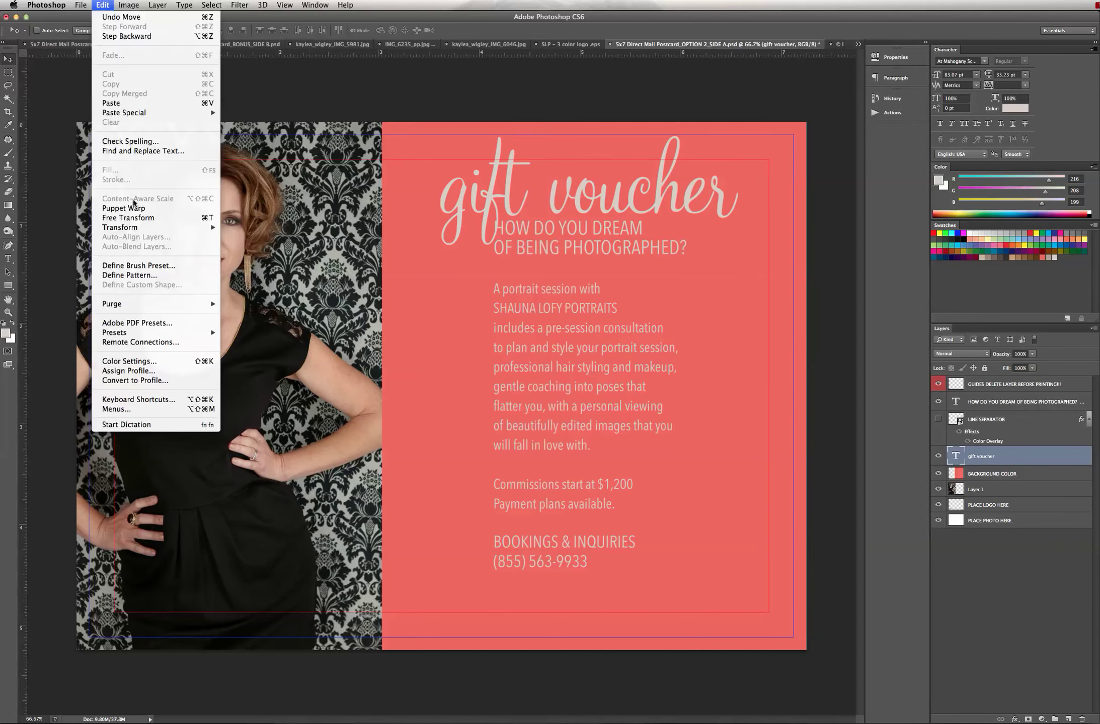
mouse_move(138, 229)
left_click(253, 258)
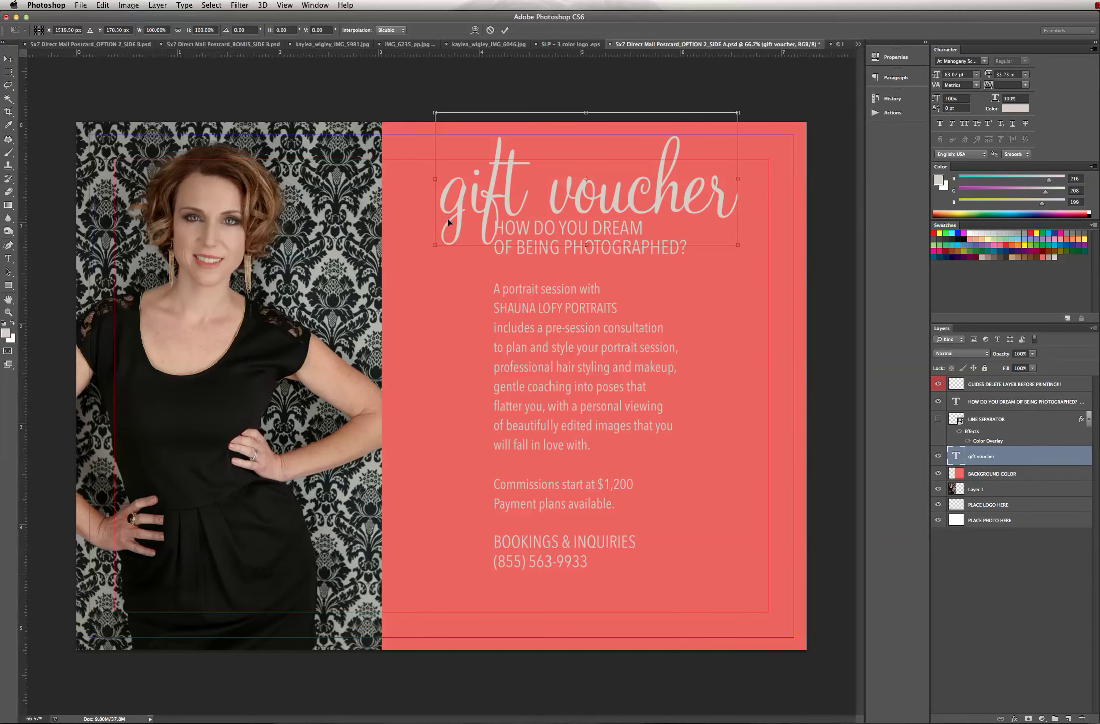
left_click_drag(428, 247, 636, 313)
left_click_drag(604, 190, 454, 394)
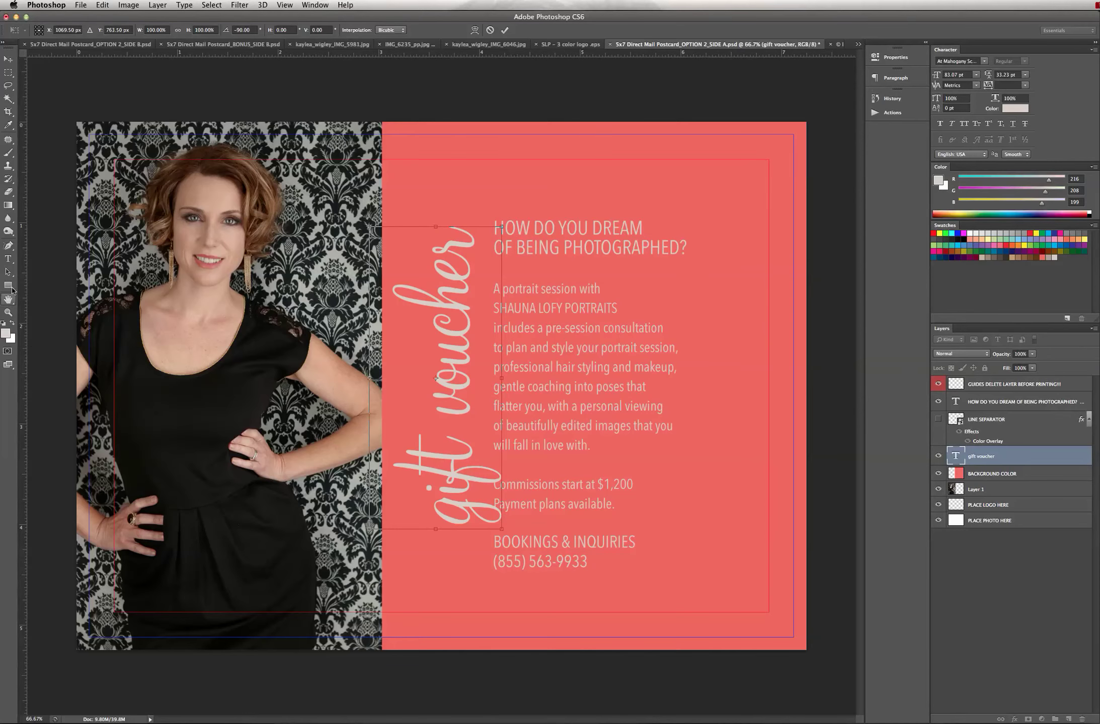
left_click(10, 265)
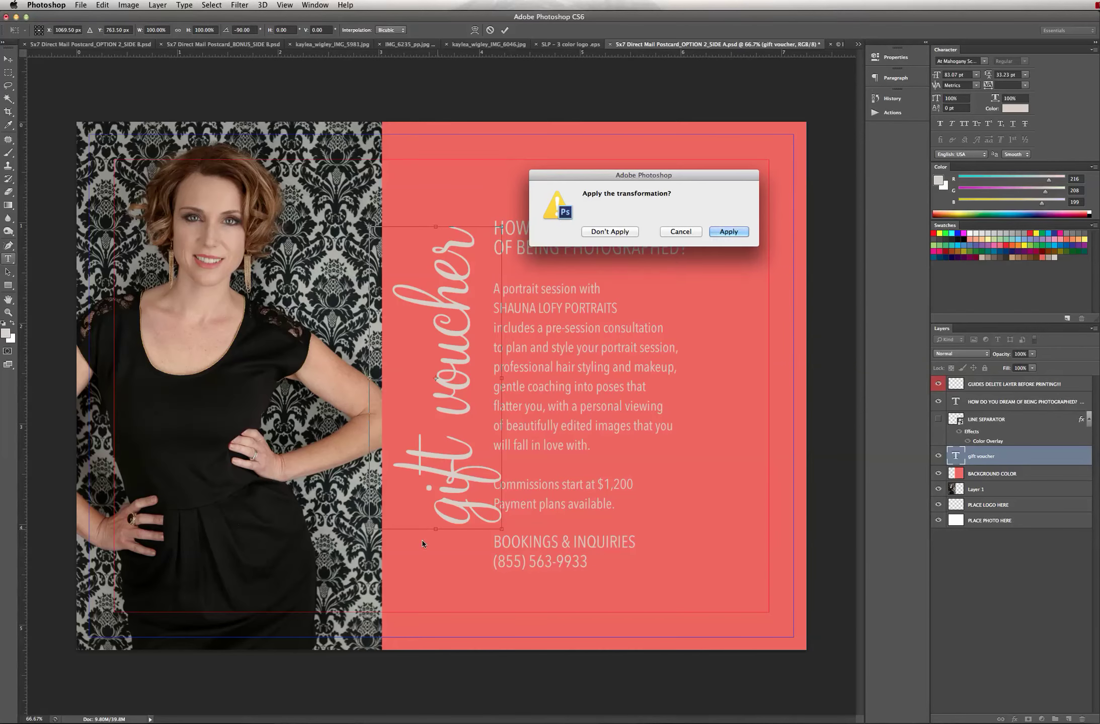
left_click(715, 232)
Step: Capitalize both words of the vertical script text as "Gift Voucher", commit the edit and shift the text slightly toward the body copy
left_click_drag(449, 521, 450, 501)
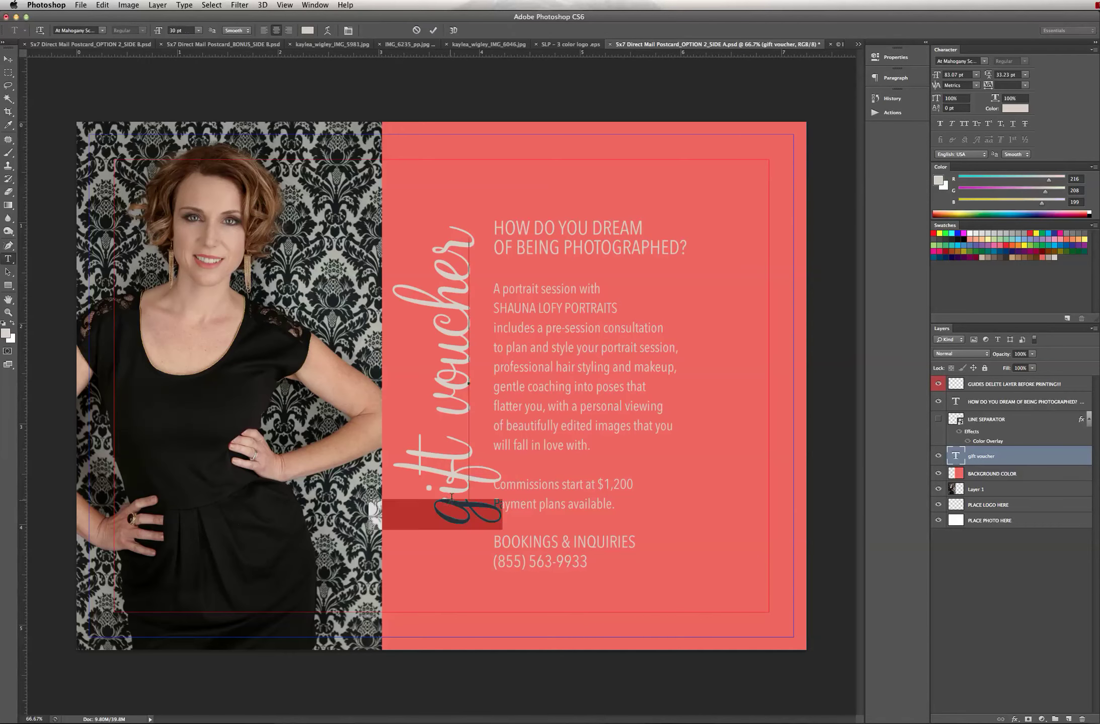
type("G")
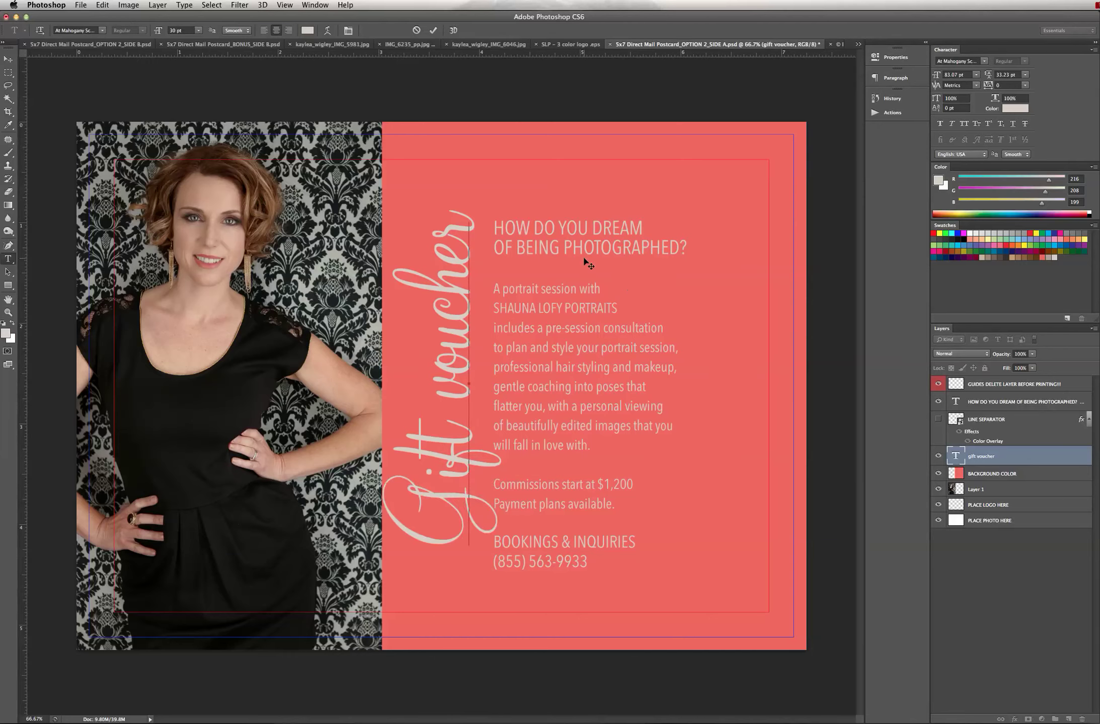
left_click_drag(443, 378, 441, 396)
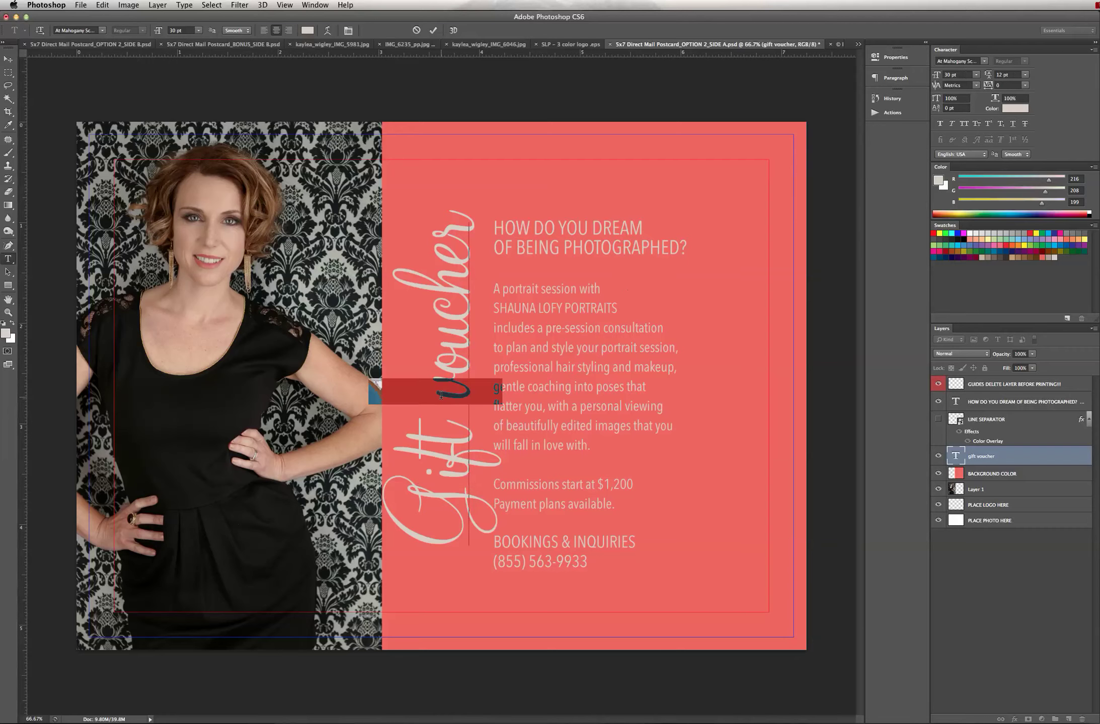
type("V")
key("super+Return")
key("v")
left_click_drag(430, 370, 445, 380)
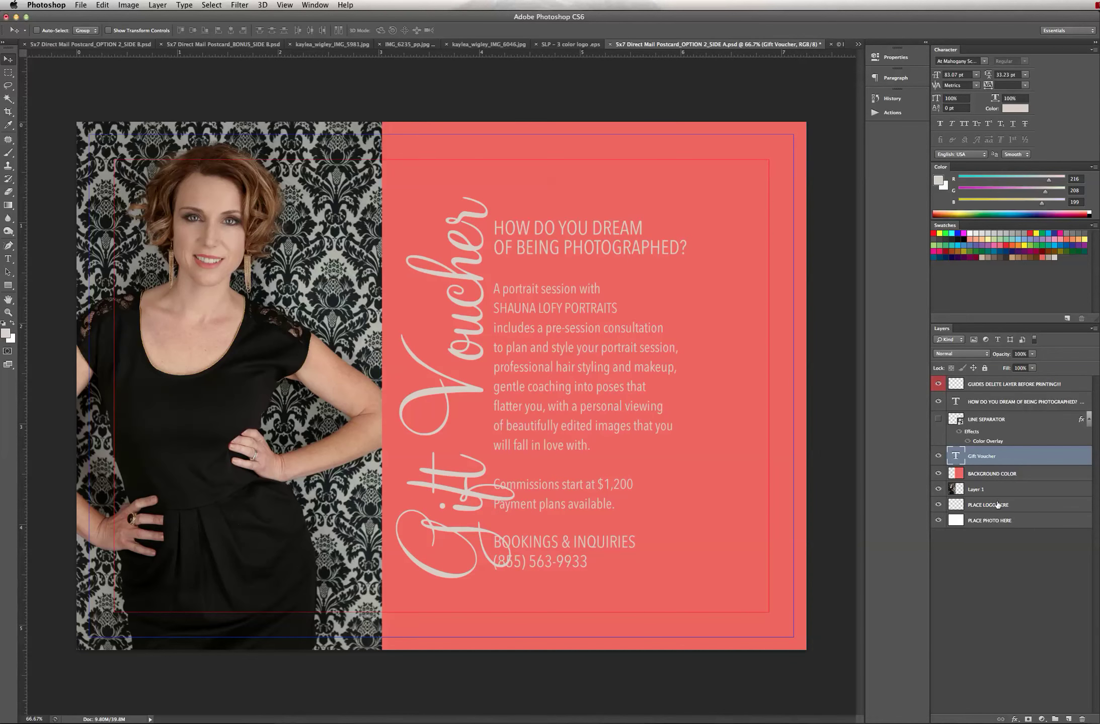
Step: Move the heading and body copy block away from the script text toward the postcard's outer edge and slightly up
left_click(997, 402)
key("shift+Right")
key("shift+Right")
key("shift+Right")
key("shift+Right")
key("shift+Right")
key("shift+Right")
key("shift+Right")
key("shift+Right")
key("shift+Right")
key("shift+Right")
key("shift+Right")
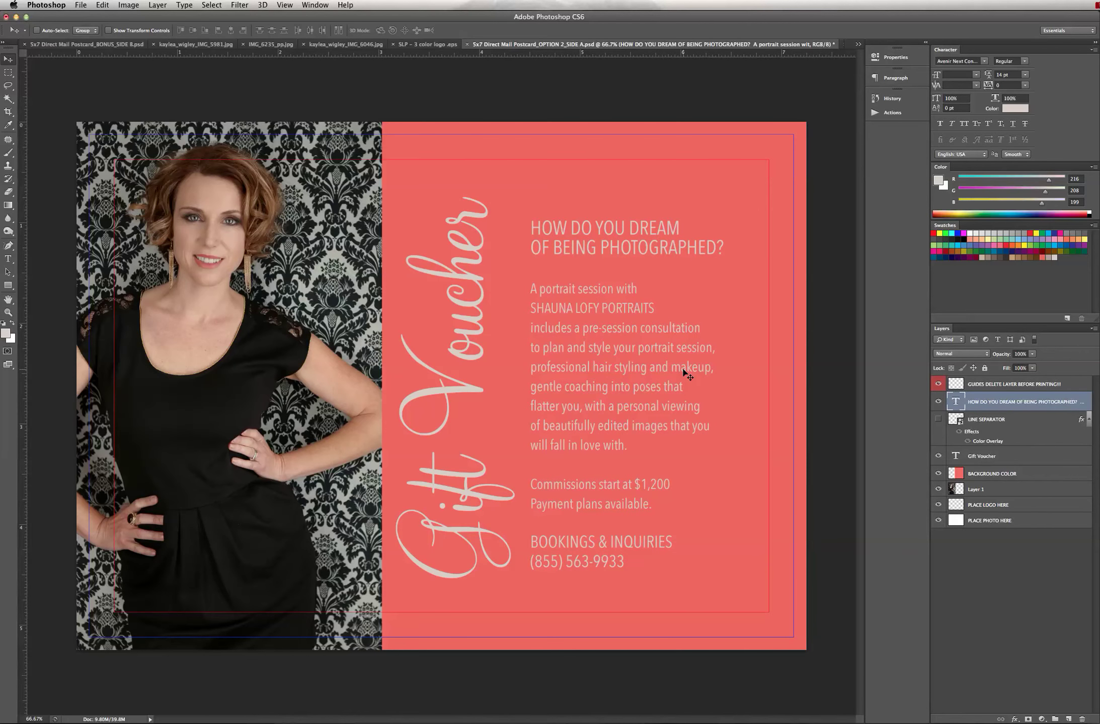
key("shift+Right")
key("shift+Right")
key("shift+Right")
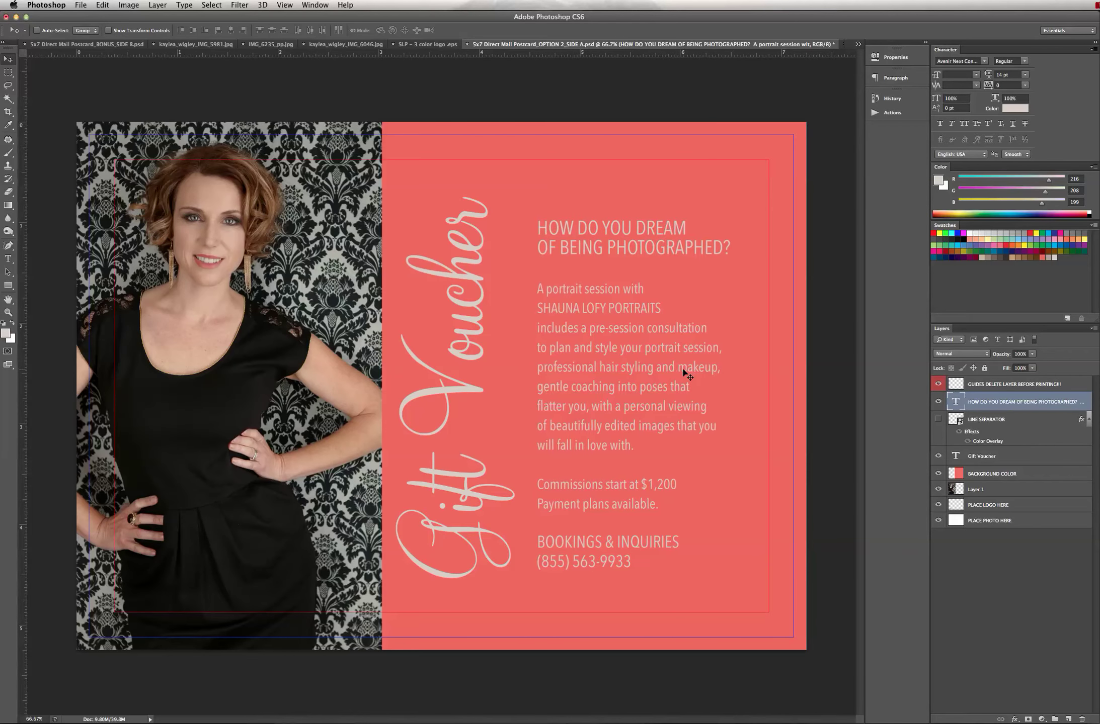
key("shift+Up")
key("shift+Up")
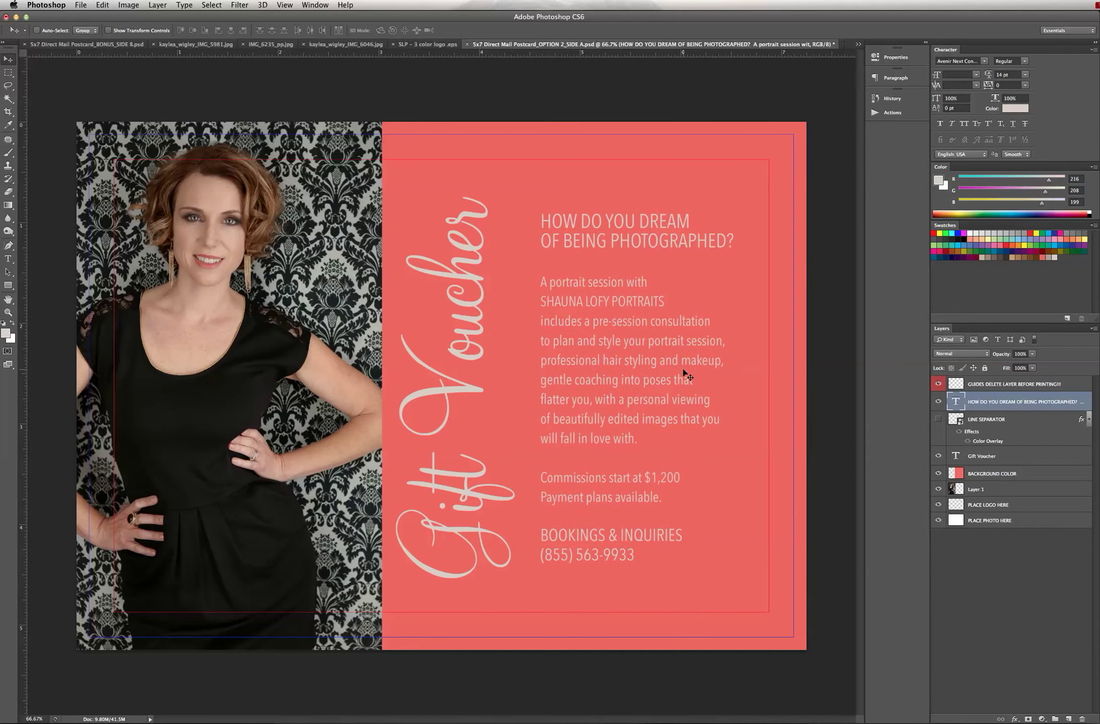
Step: Nudge the vertical "Gift Voucher" text slightly toward the body copy
left_click(1004, 457)
key("shift+Right")
key("shift+Right")
key("shift+Right")
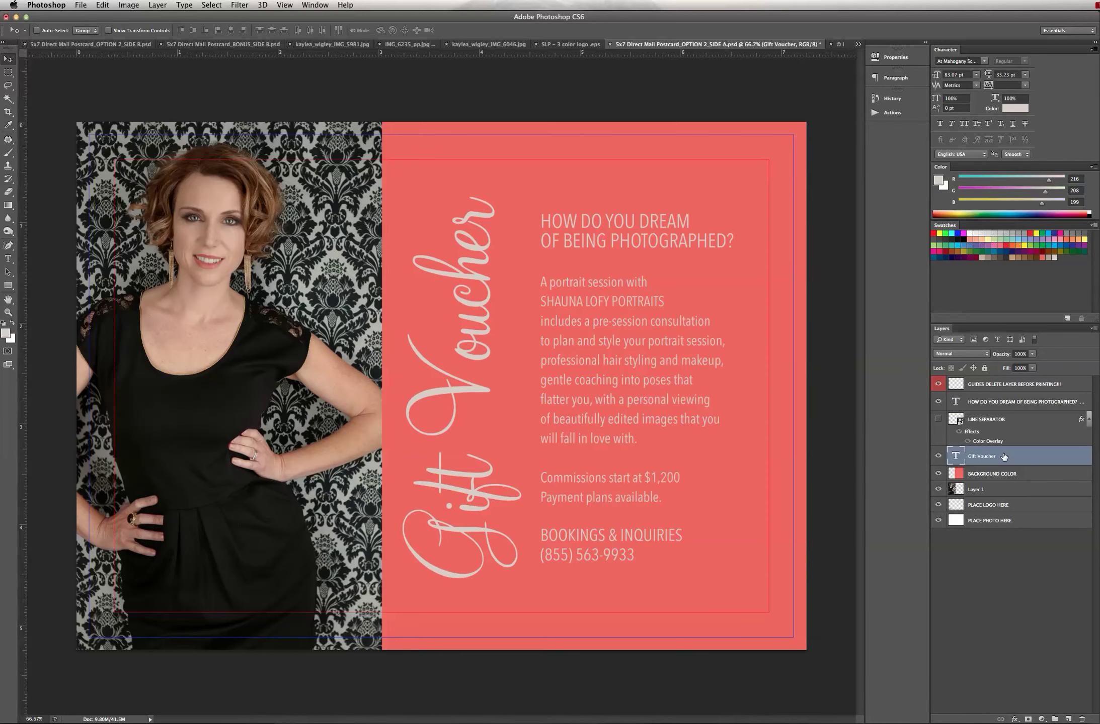
Step: Scale the vertical "Gift Voucher" text up to about 98 pt so it spans the height between the red guide lines
left_click(102, 5)
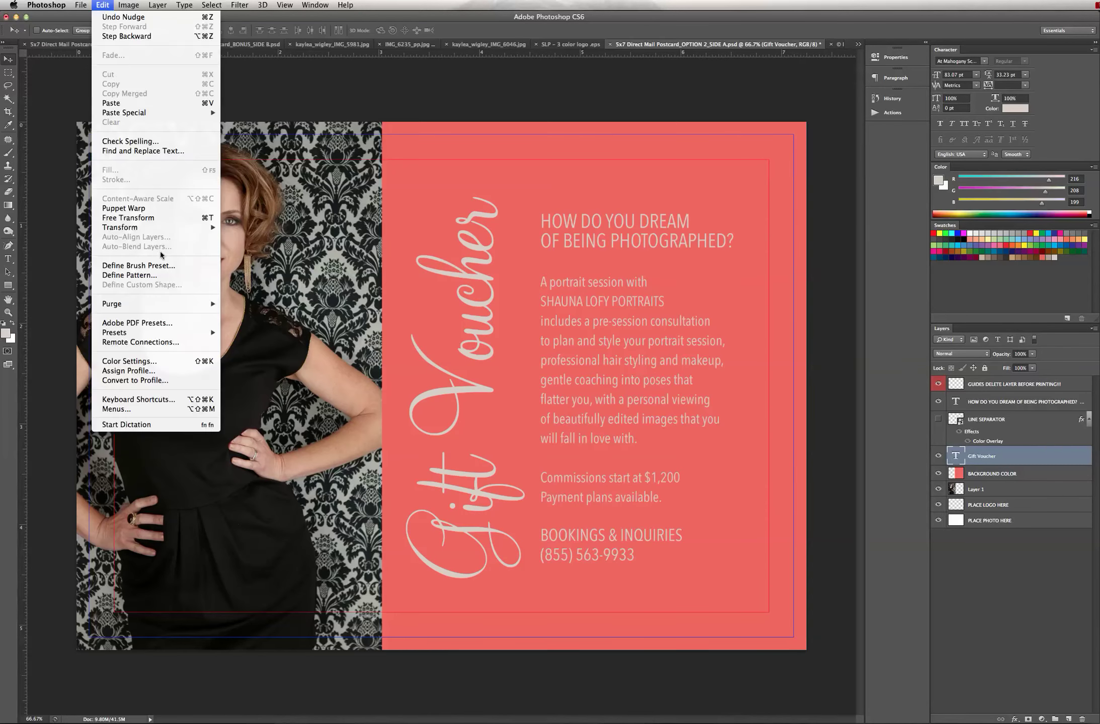
mouse_move(181, 227)
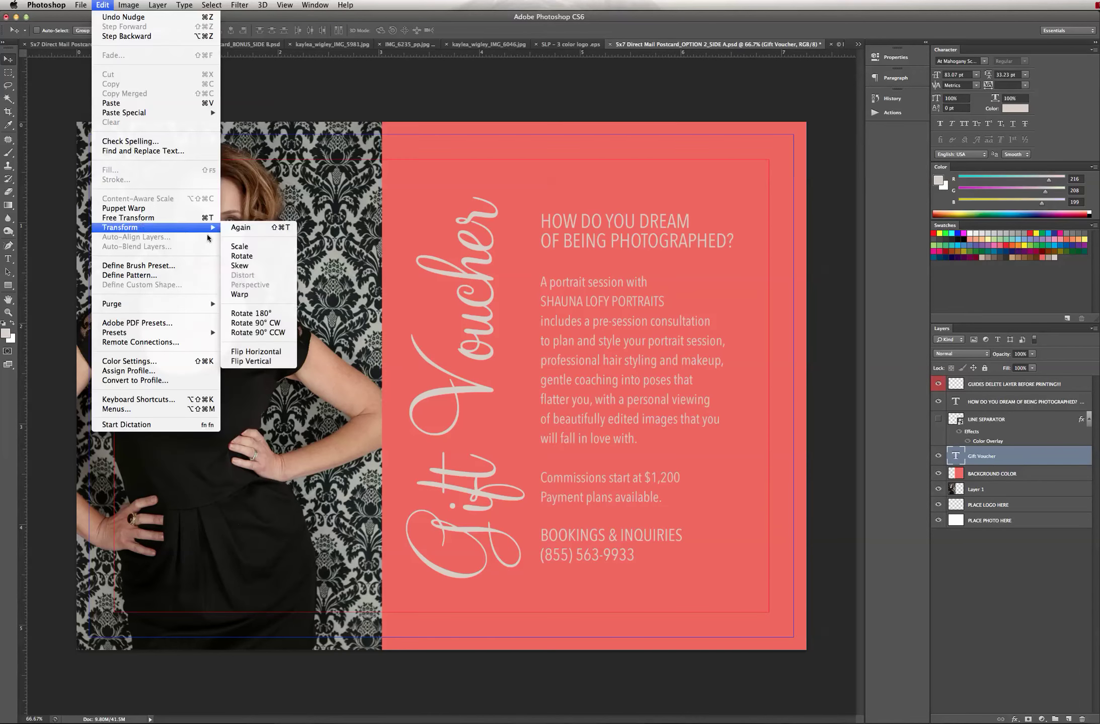
left_click(251, 249)
left_click_drag(528, 199, 539, 160)
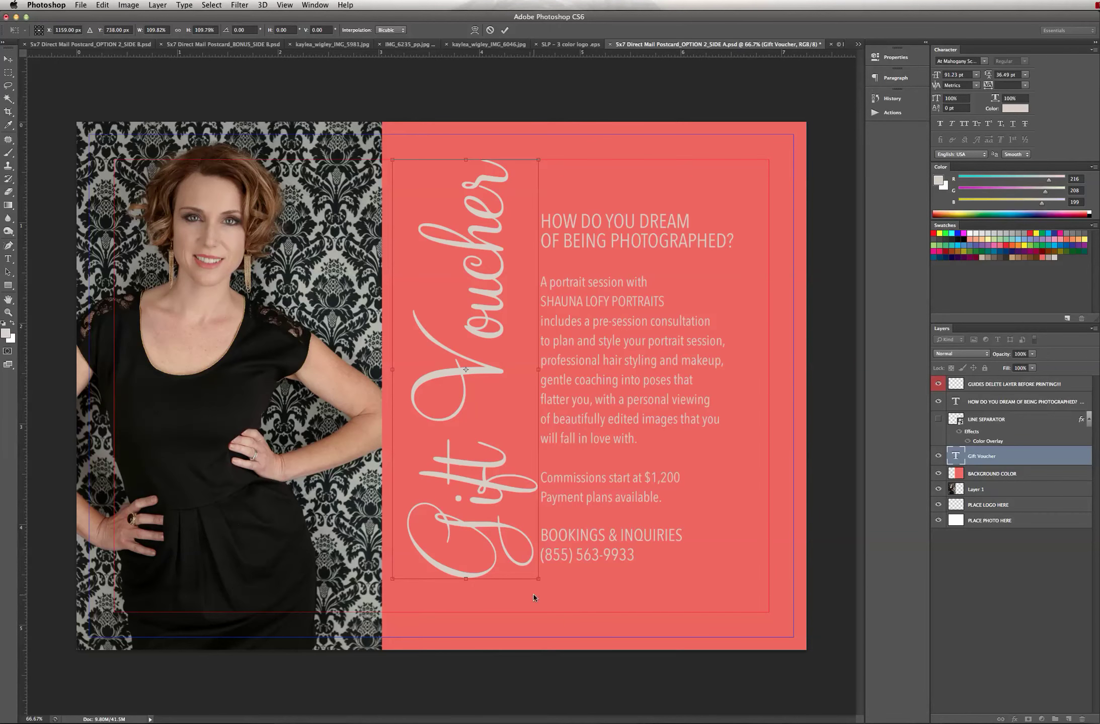
left_click_drag(538, 583, 561, 614)
key("Return")
key("shift+Right")
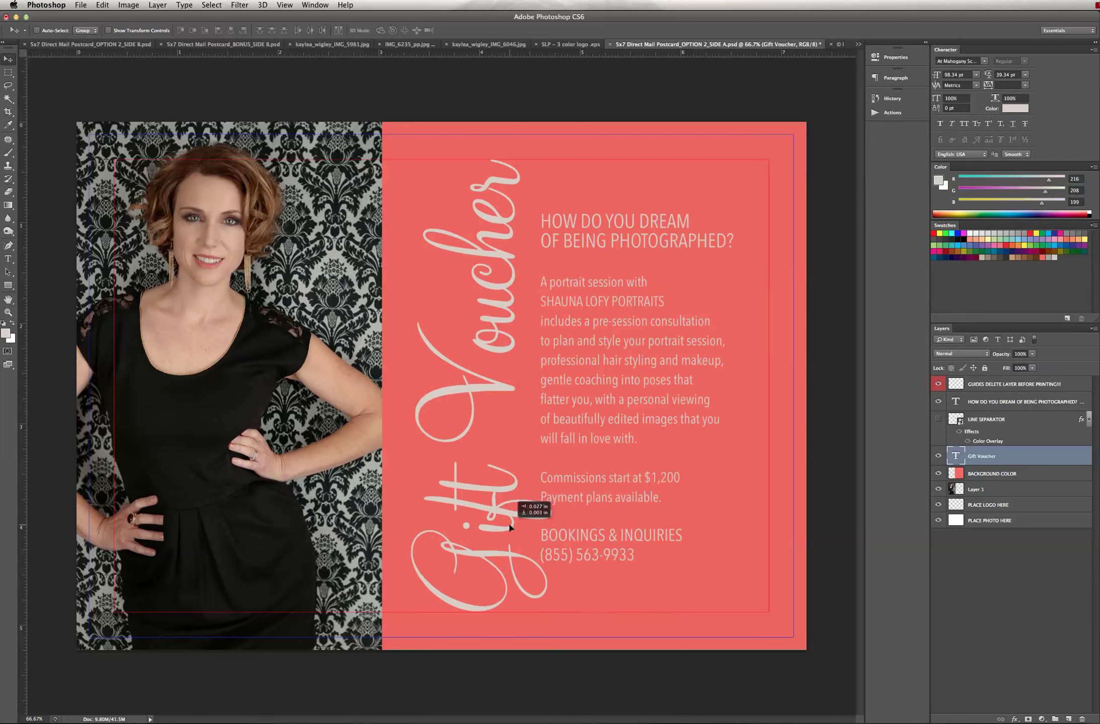
Step: Tighten the tracking of the letters "Vo" in "Voucher" to -125
key("t")
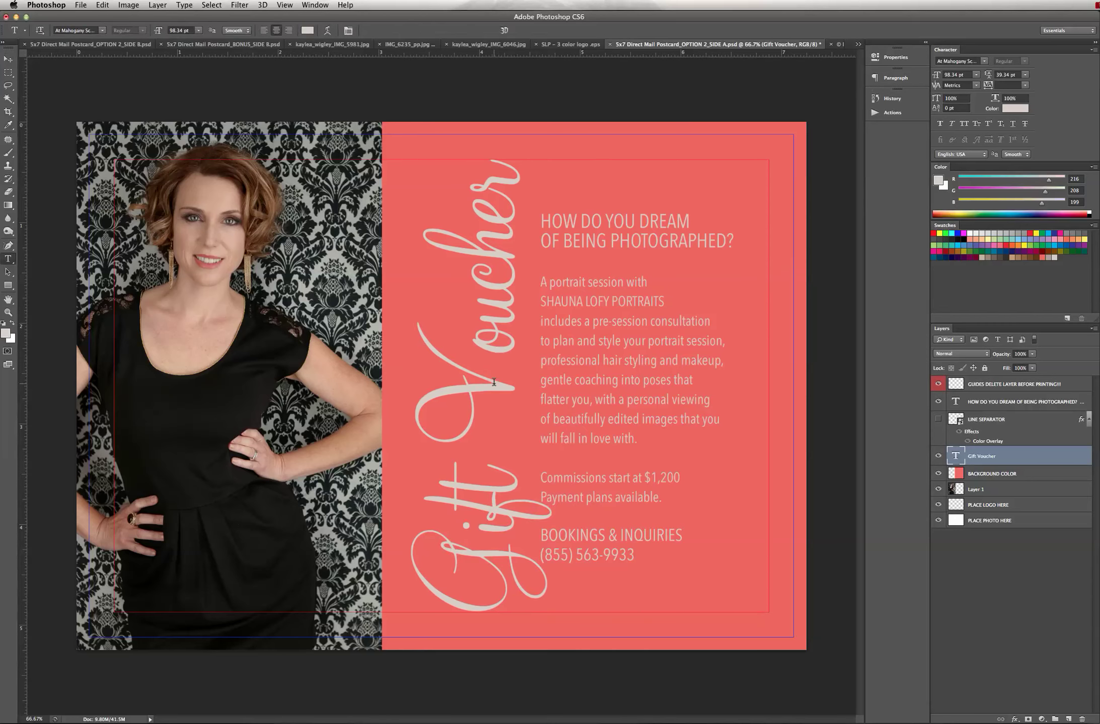
left_click_drag(502, 321, 503, 349)
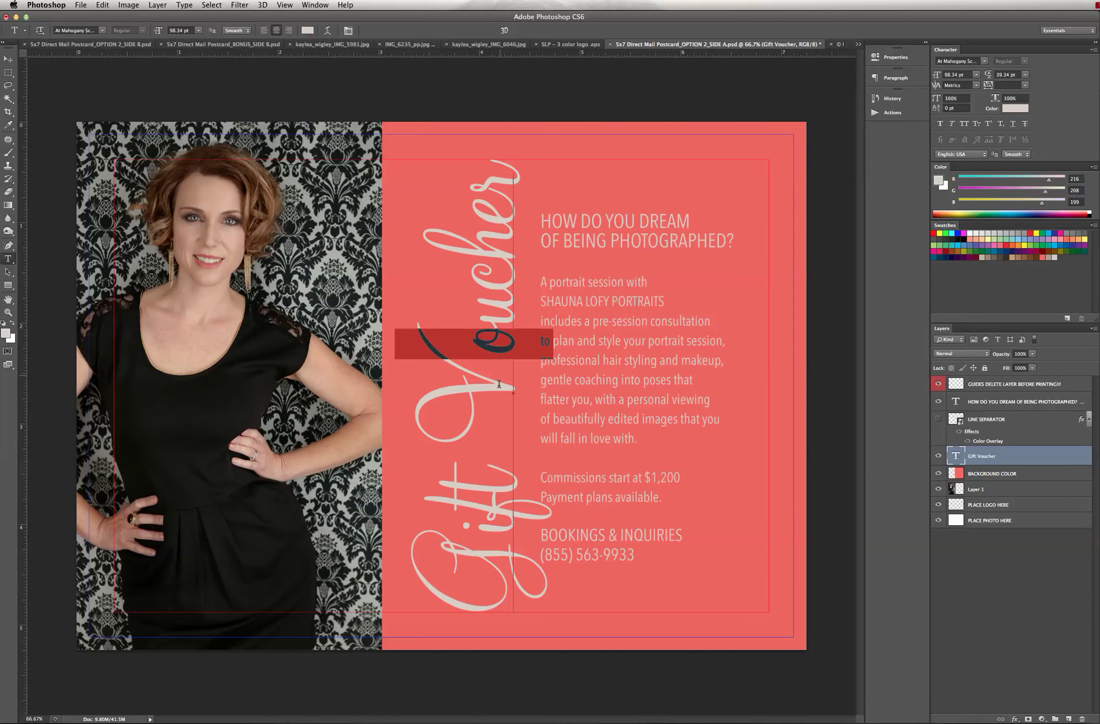
left_click_drag(497, 398, 497, 445)
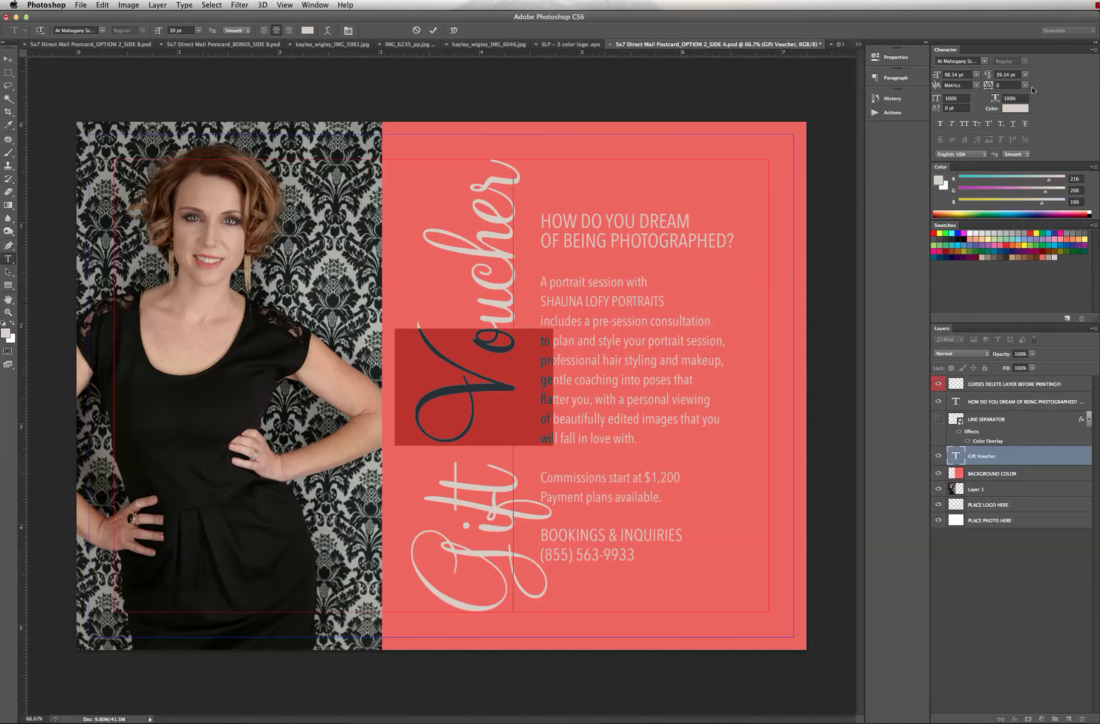
left_click_drag(492, 327, 493, 405)
left_click(1026, 87)
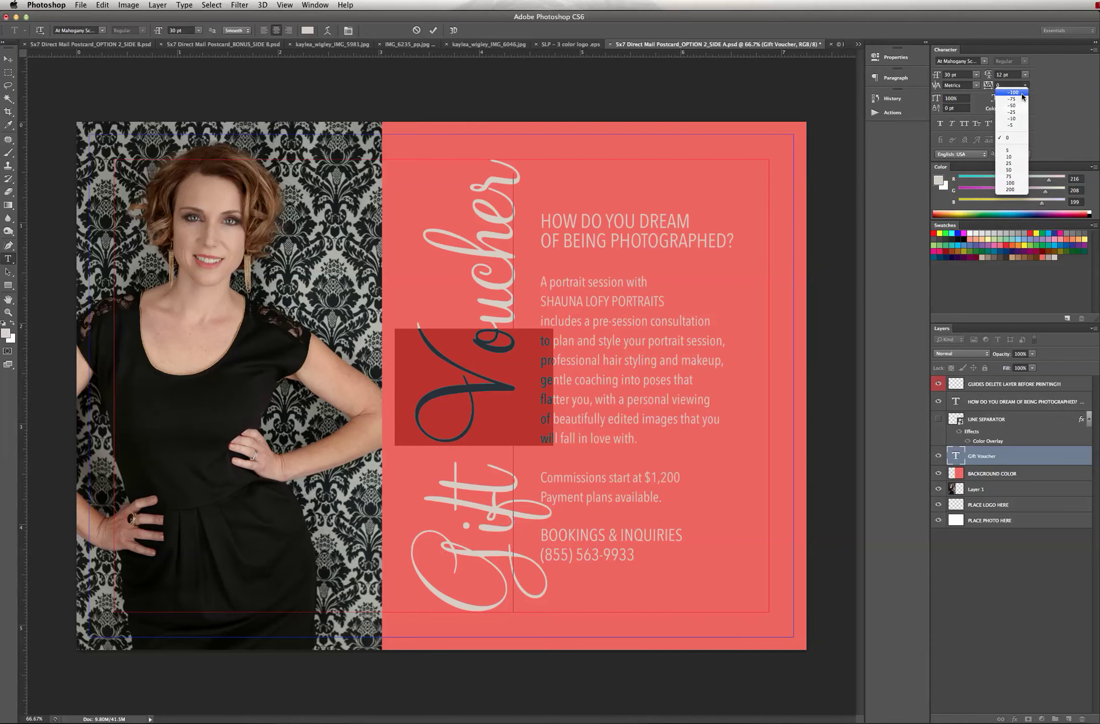
left_click(1013, 93)
left_click(1006, 86)
type("-125")
key("Return")
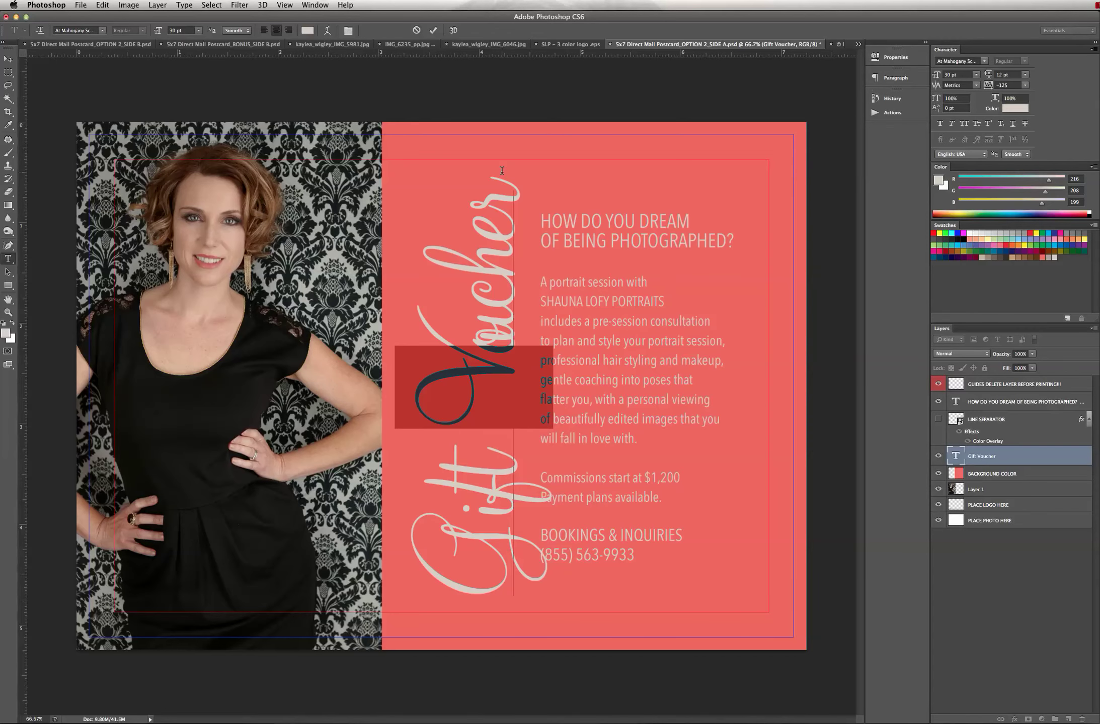
Step: Reset the tracking of the letters "ouche" after the capital V to 0
left_click_drag(501, 184, 504, 344)
left_click(1025, 85)
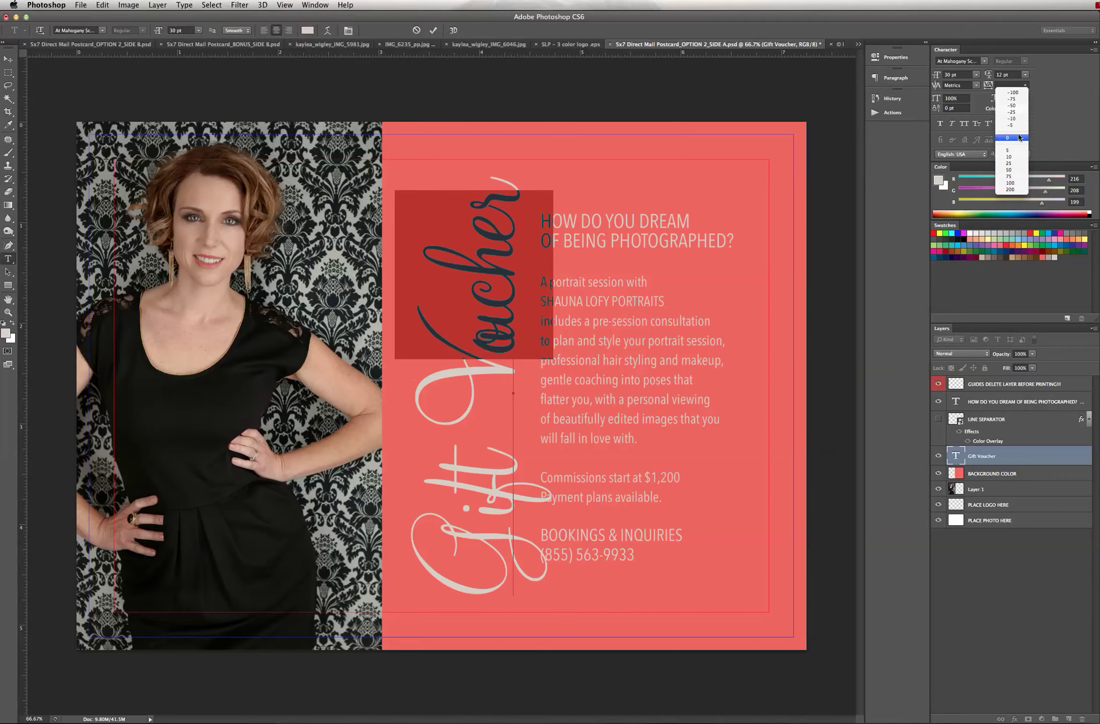
left_click(1014, 136)
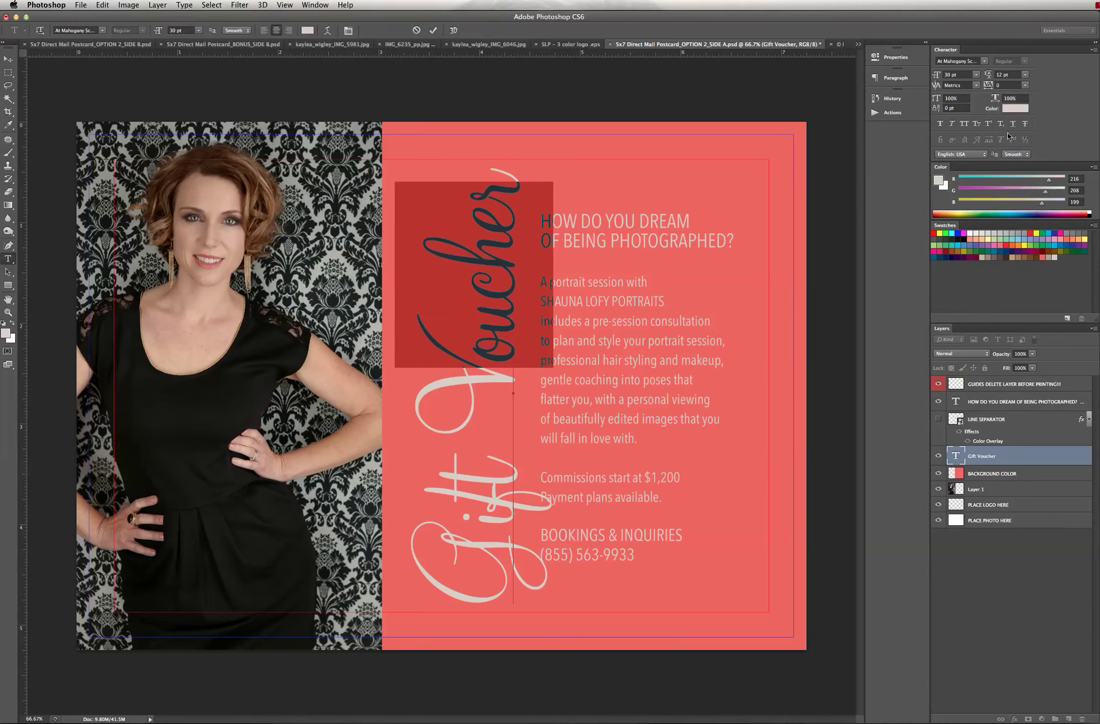
left_click(503, 276)
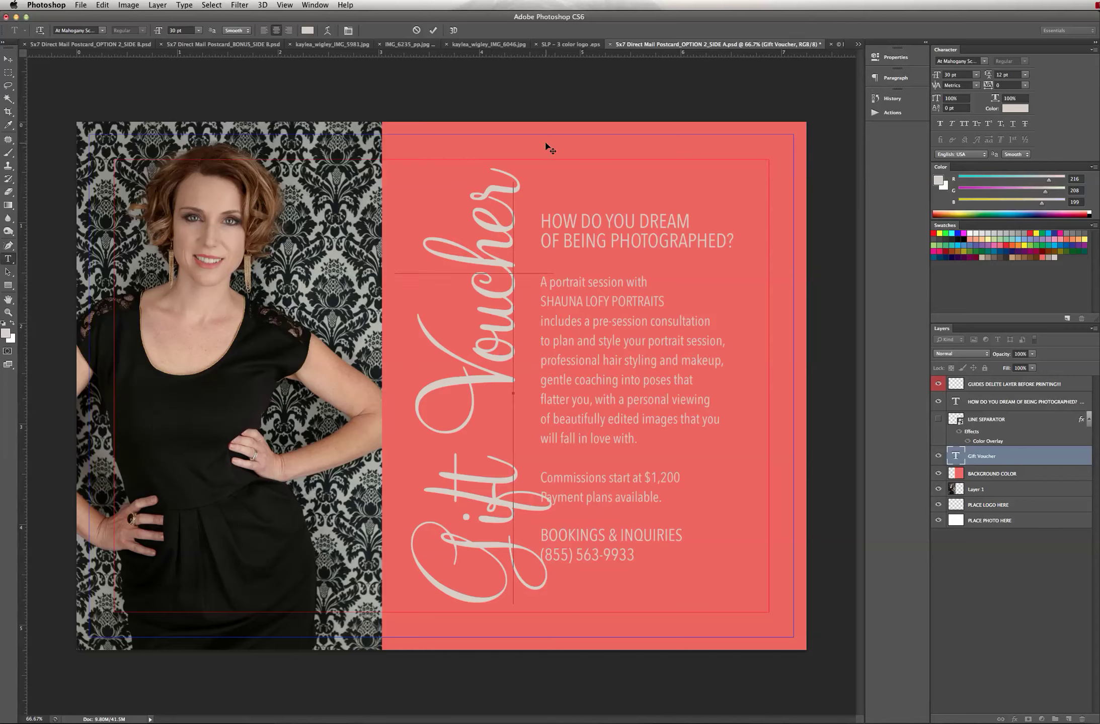
Step: Try a tracking of -100 on the letters "Gi" in "Gift", and settle on -50
left_click(503, 513)
left_click_drag(503, 516, 502, 592)
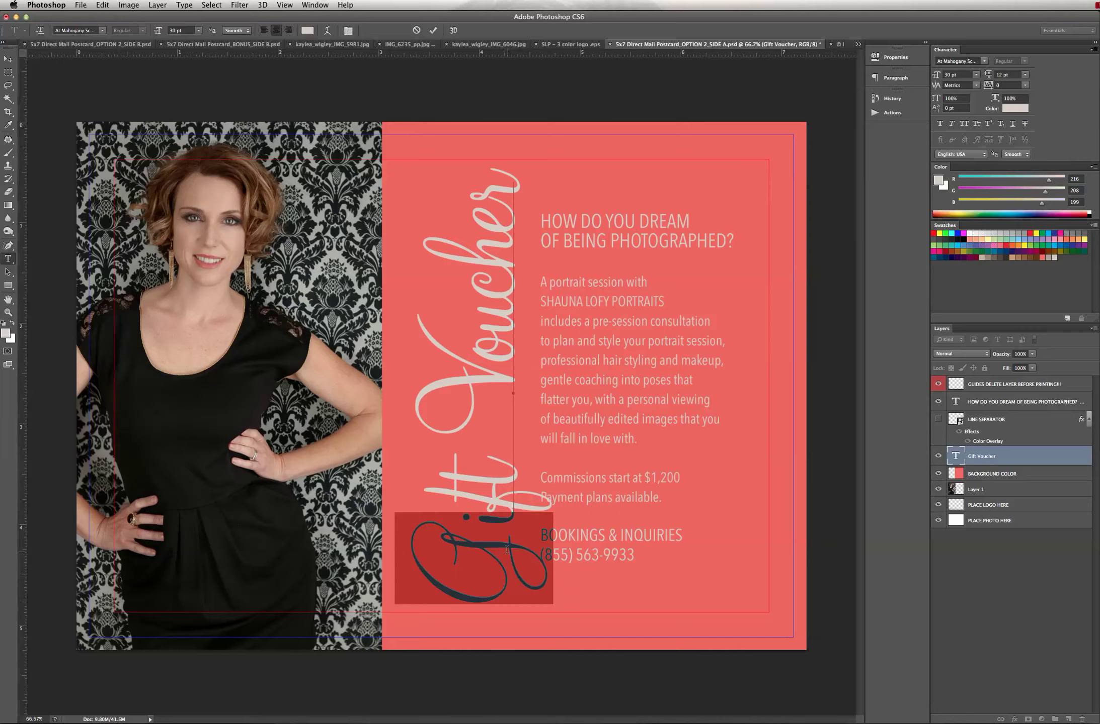
left_click(1024, 85)
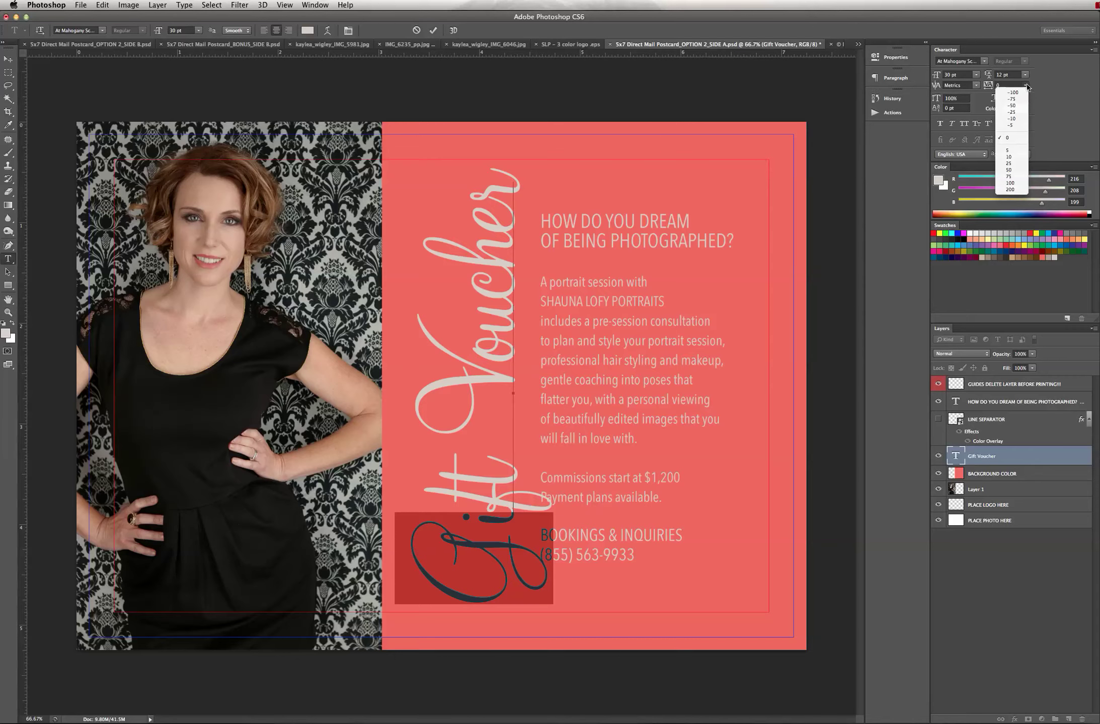
left_click(1023, 93)
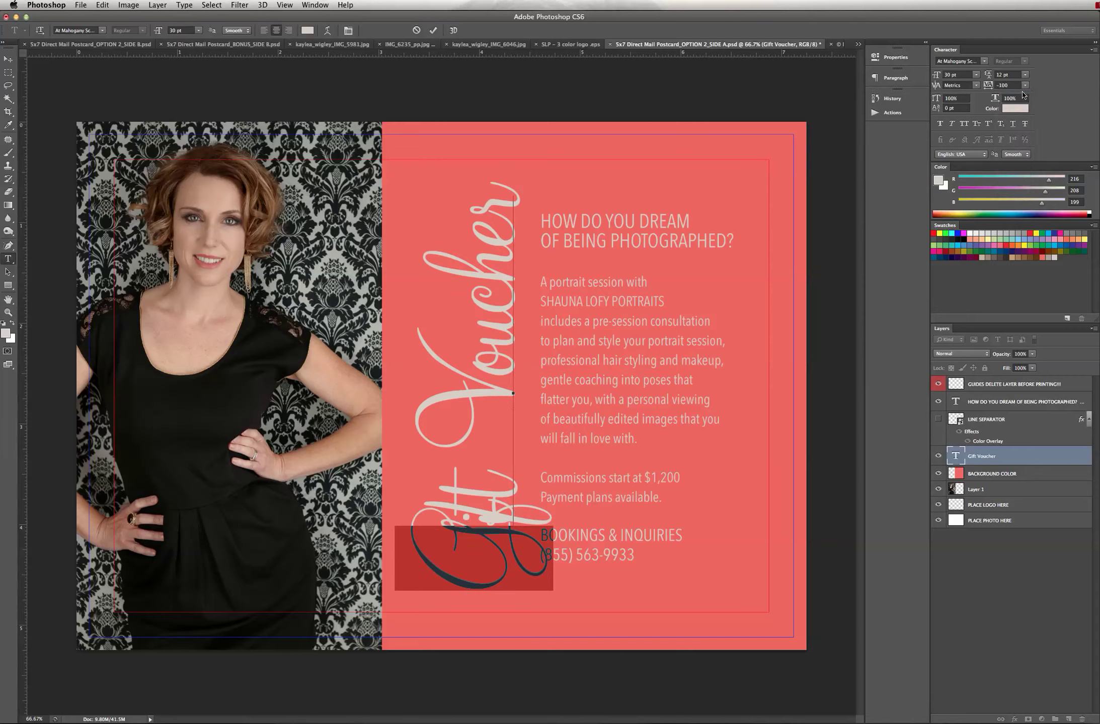
left_click(1023, 87)
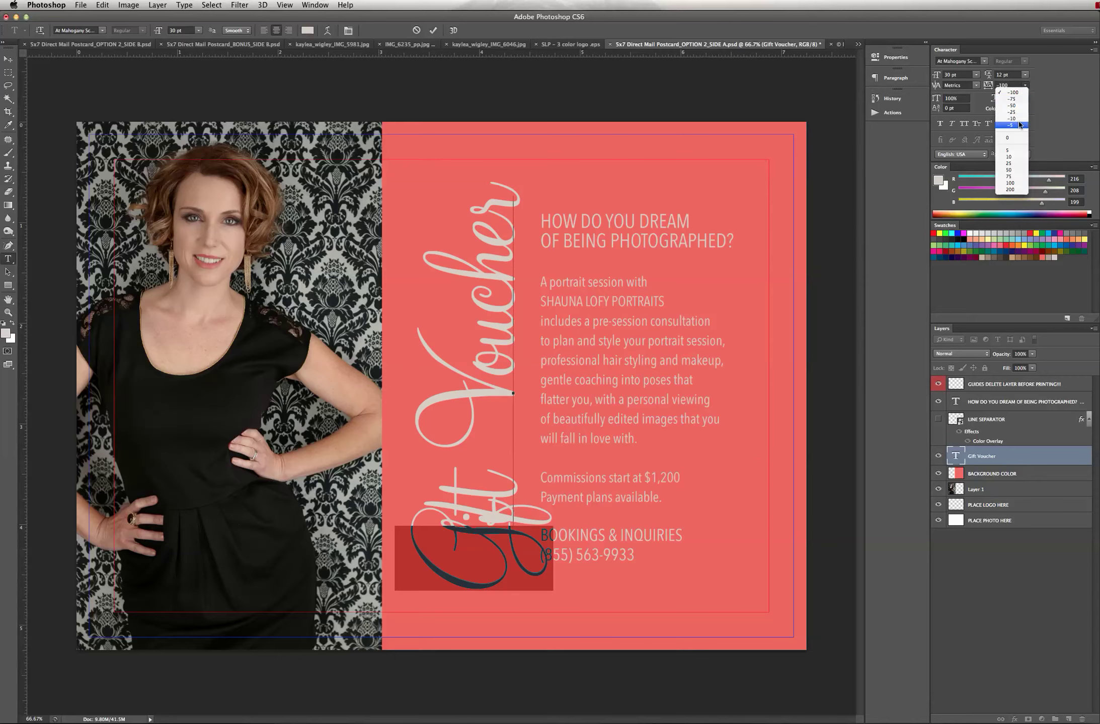
left_click(1019, 105)
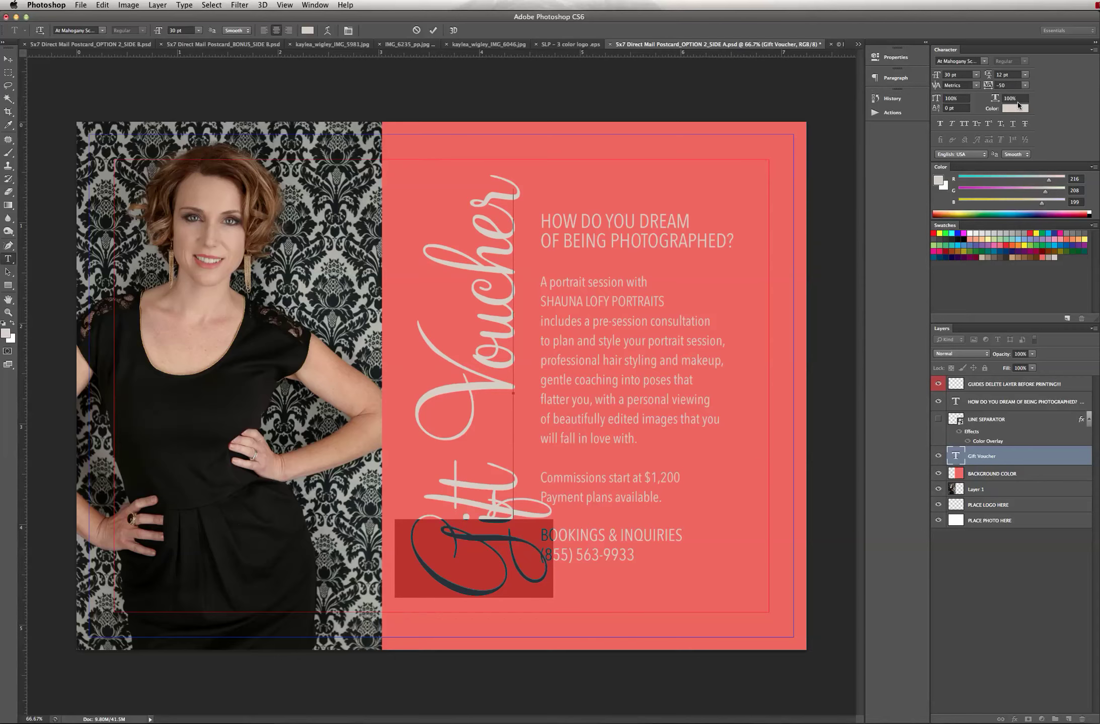
Step: Reset the tracking of the letters "ift" after the capital G to 0 and commit the text edit
mouse_move(488, 518)
left_mouse_down()
mouse_move(492, 456)
mouse_move(497, 514)
left_mouse_up()
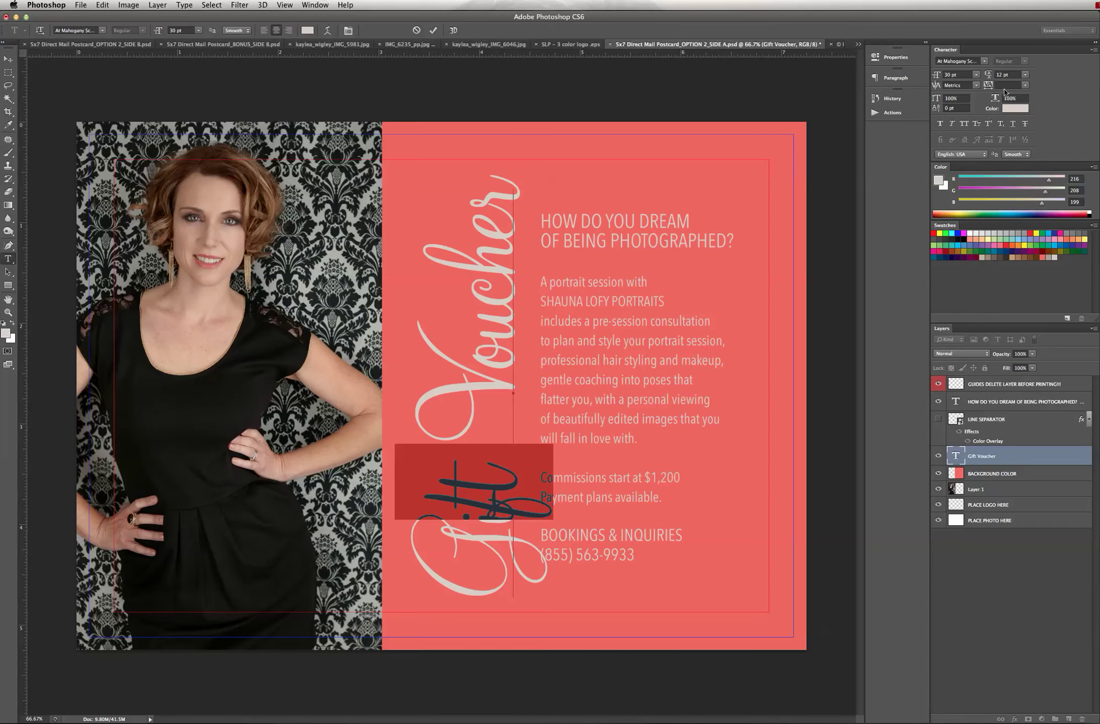
left_click(1005, 91)
left_click(1010, 137)
left_click_drag(497, 465, 495, 532)
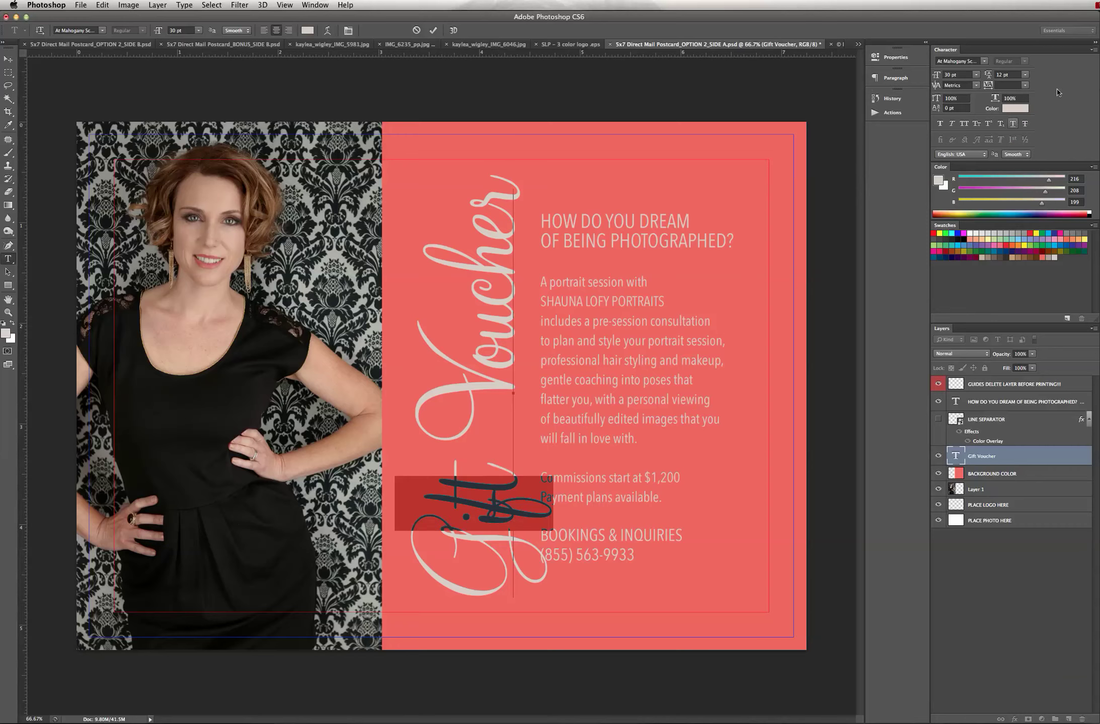
left_click(1025, 85)
left_click(1014, 138)
left_click(8, 59)
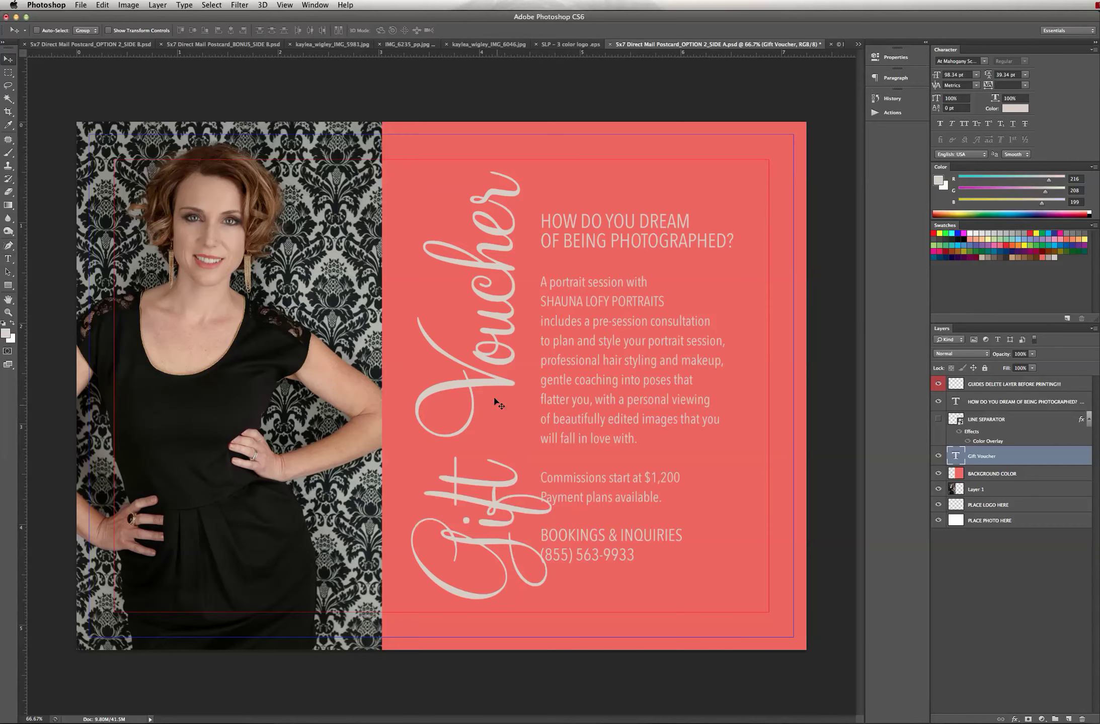
Step: Tighten the tracking of the gap between "Gift" and "Voucher" to -150 and commit the text edit
left_click(8, 258)
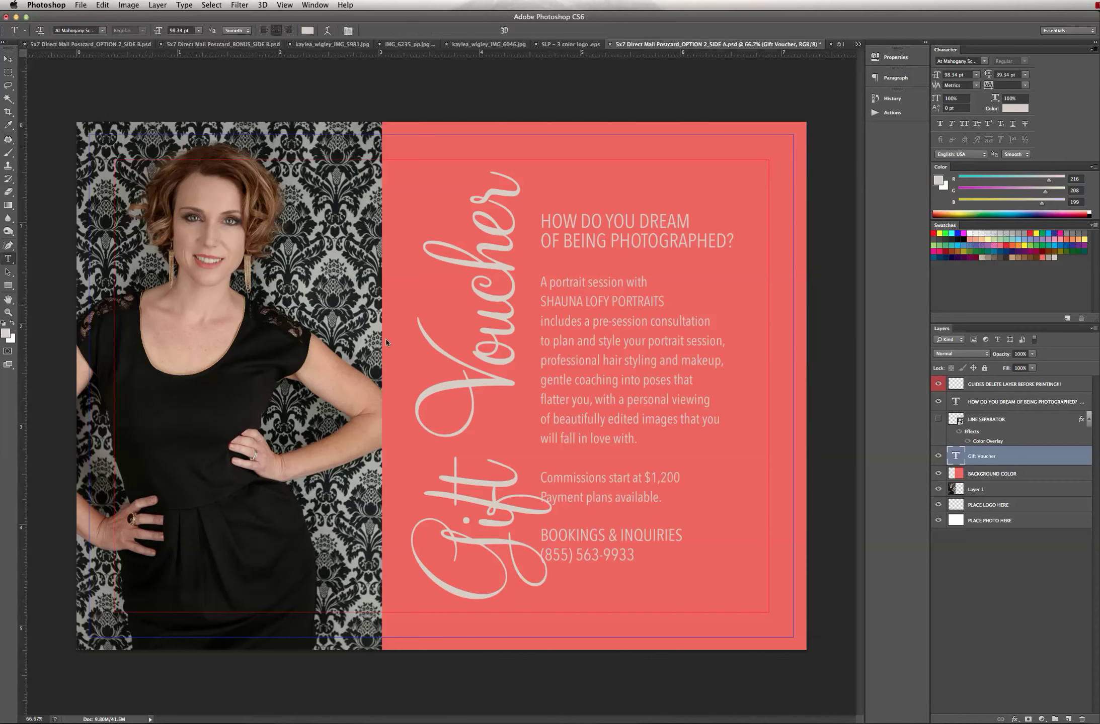
left_click_drag(481, 373, 484, 426)
mouse_move(493, 446)
left_mouse_down()
mouse_move(492, 399)
mouse_move(490, 456)
left_mouse_up()
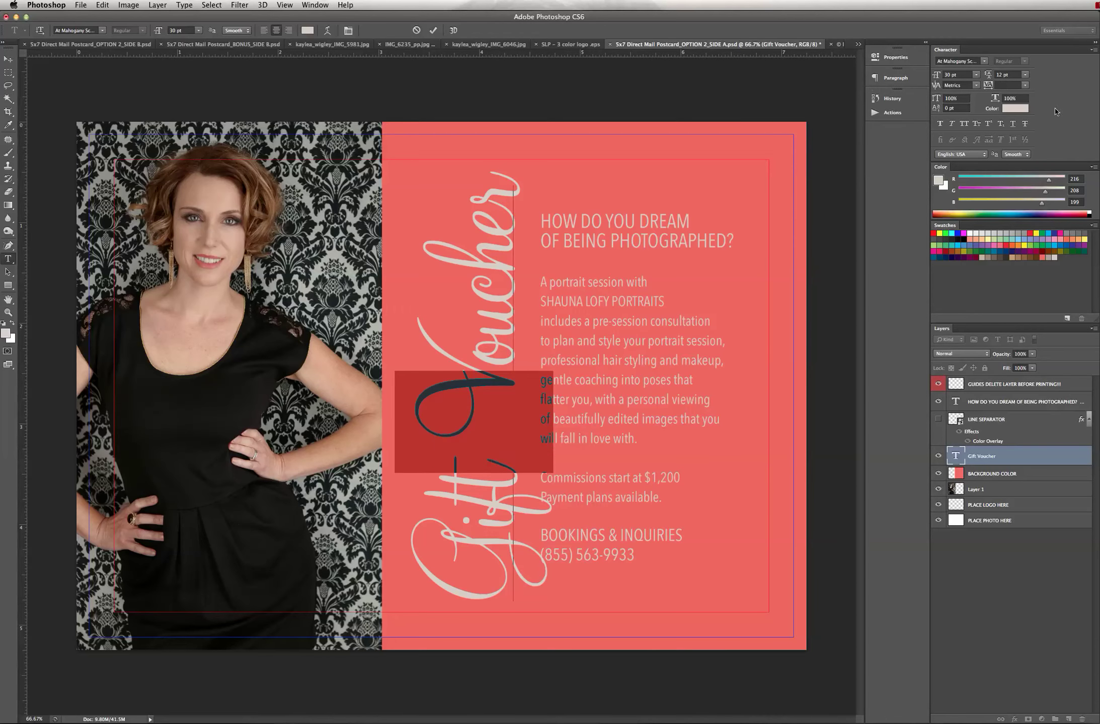
left_click(1024, 85)
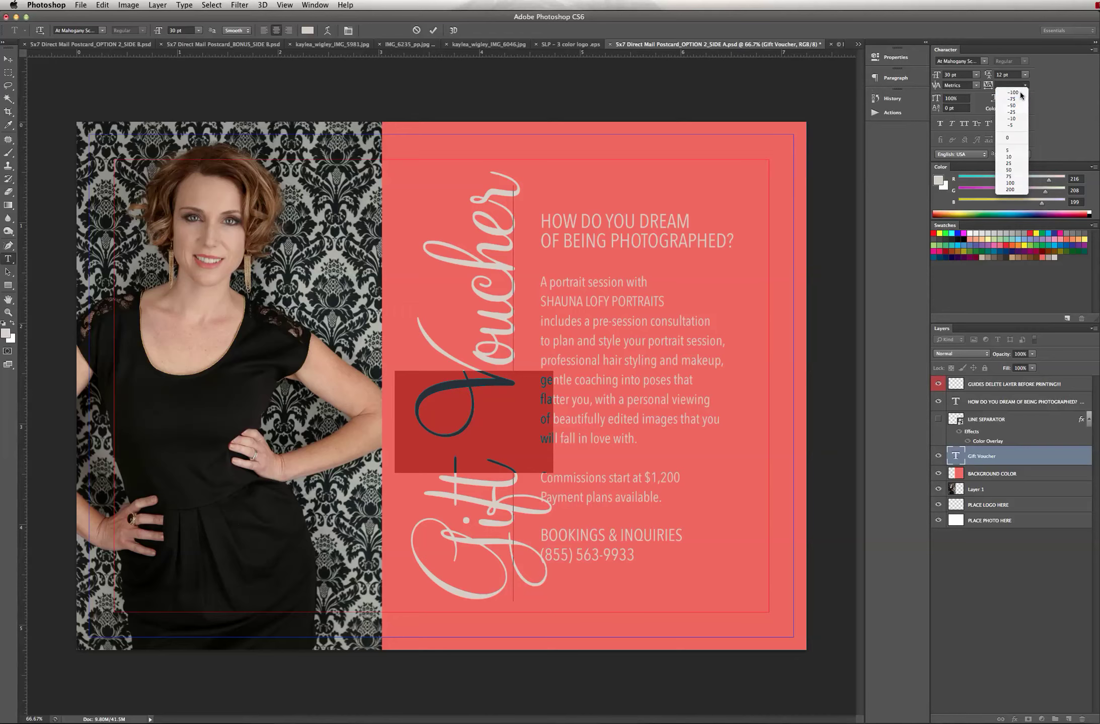
left_click(1019, 87)
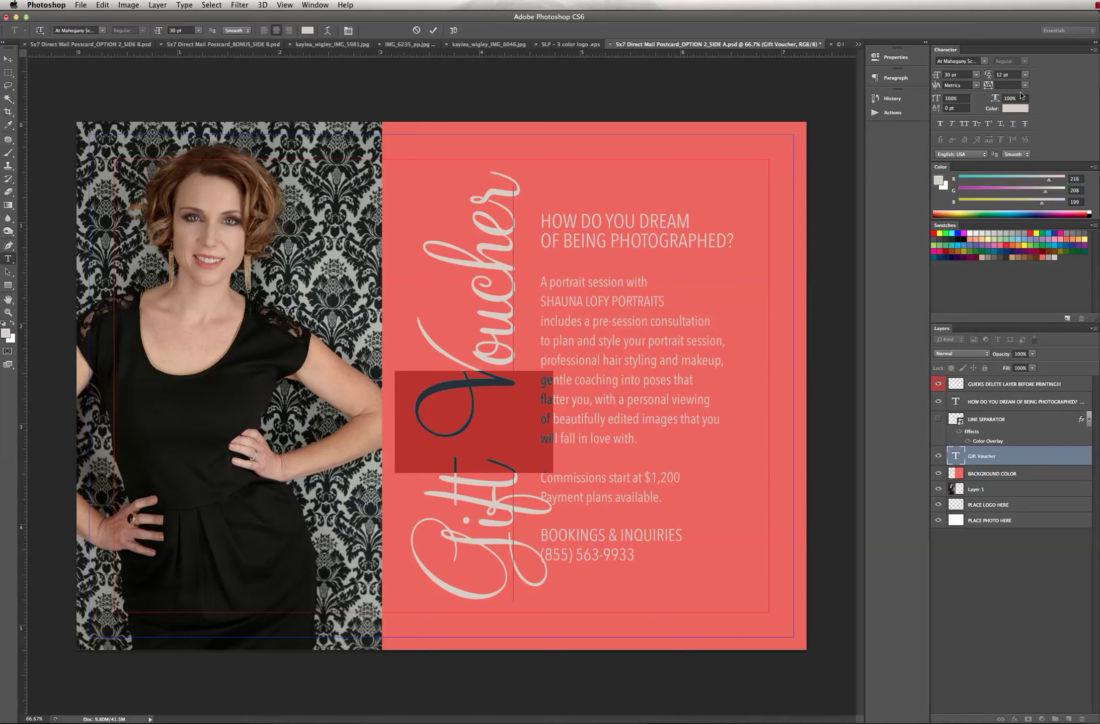
left_click(493, 438)
left_click_drag(493, 437, 516, 451)
double_click(1020, 85)
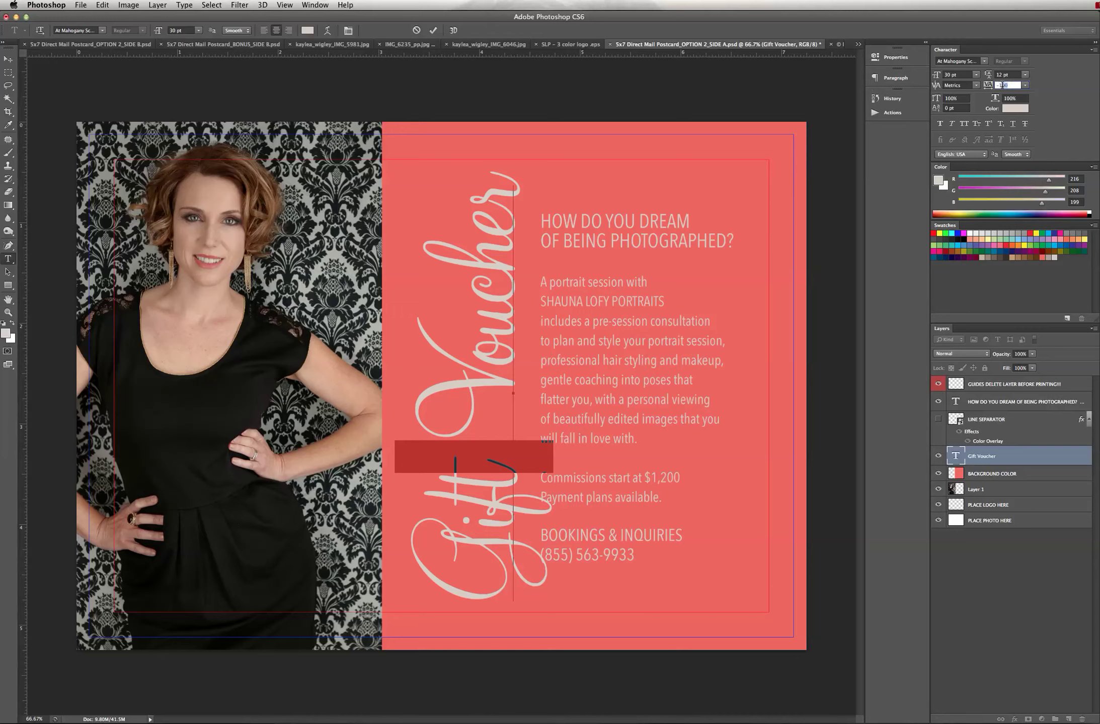
type("-150")
key("Return")
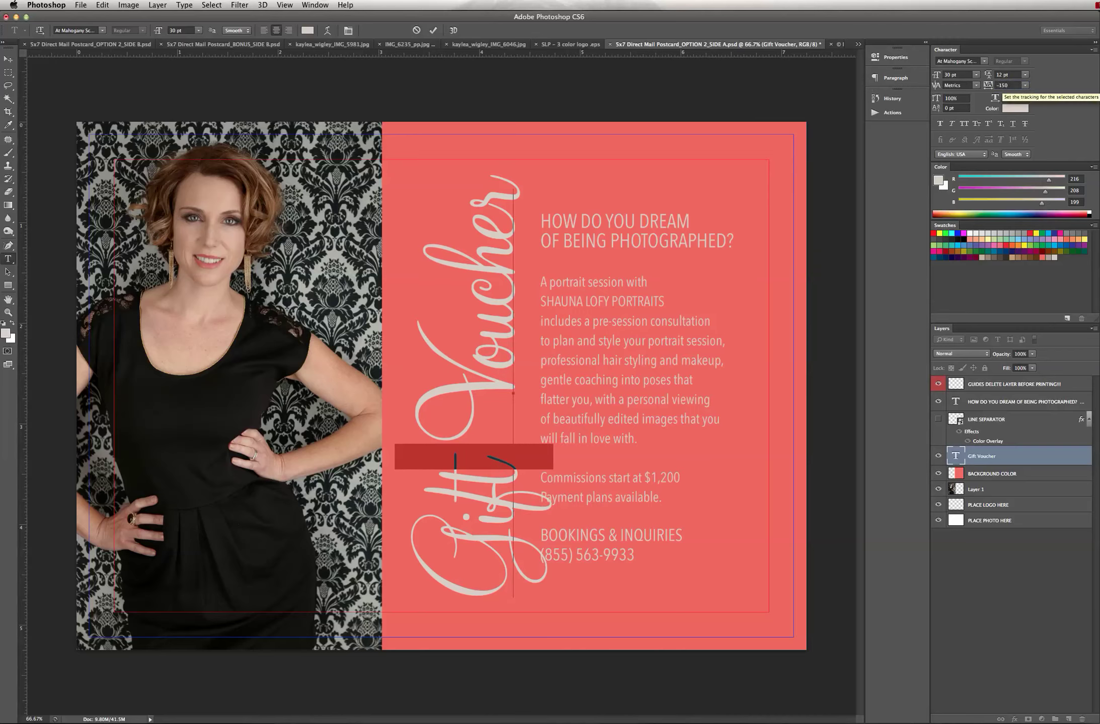
left_click(8, 59)
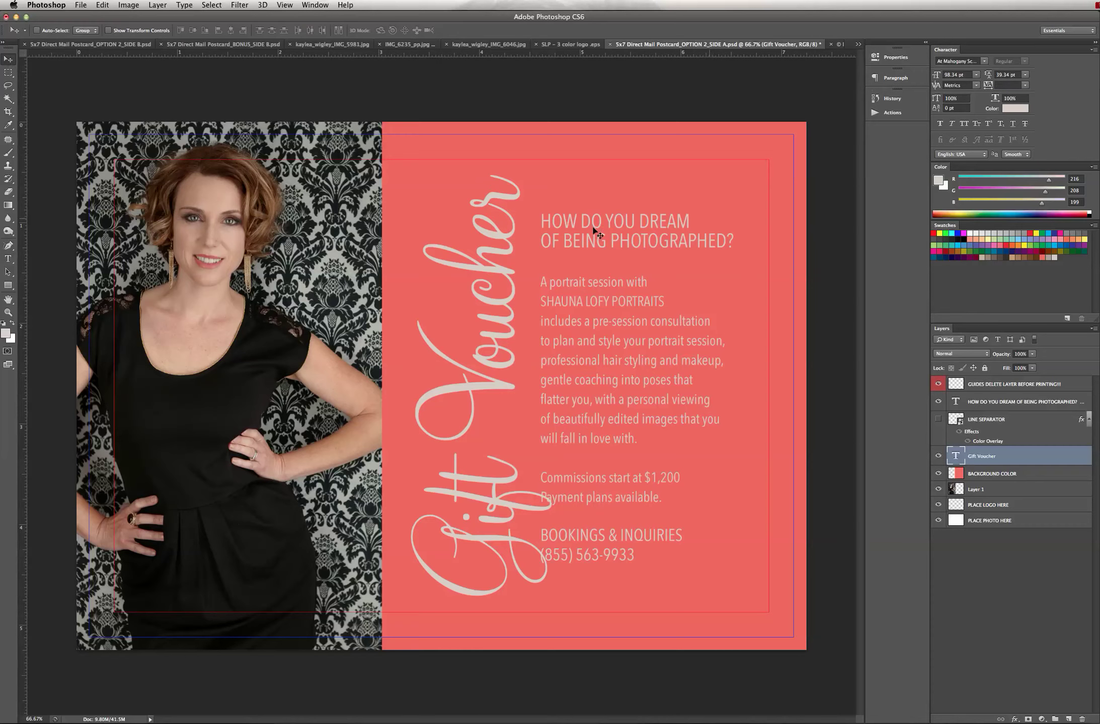
Step: Align the top of the vertical "Gift Voucher" text with the upper red guide and scale it to 105.46 pt to fill the guide height
left_click_drag(497, 291, 491, 277)
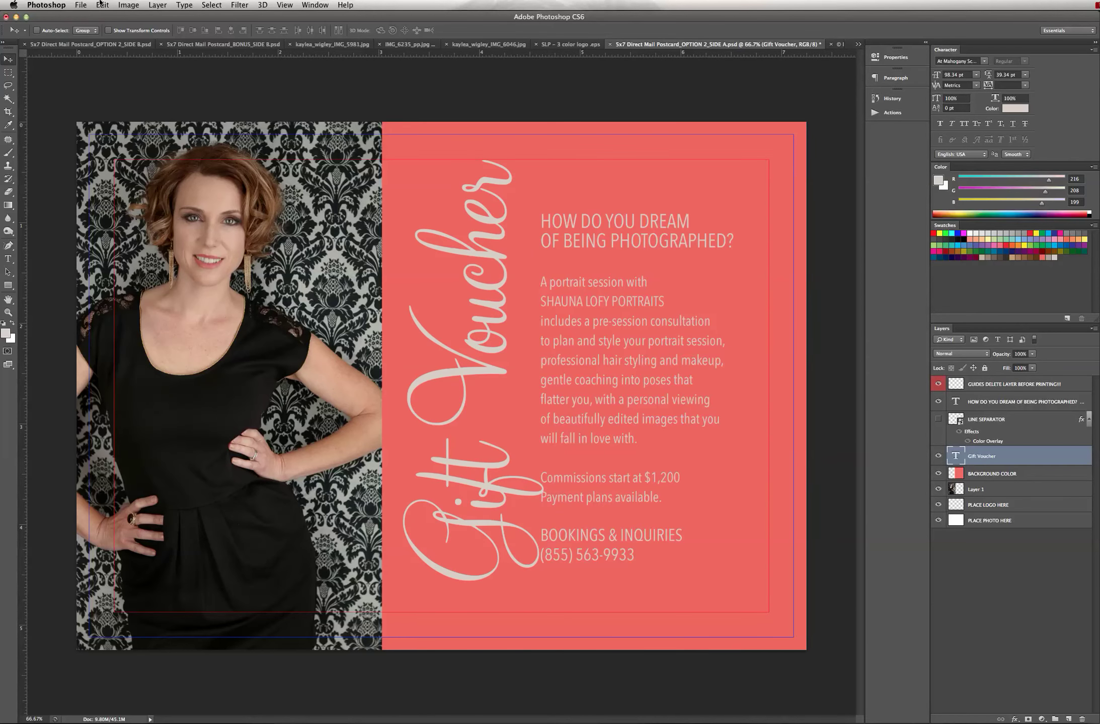
key("super+o")
key("Escape")
left_click(103, 5)
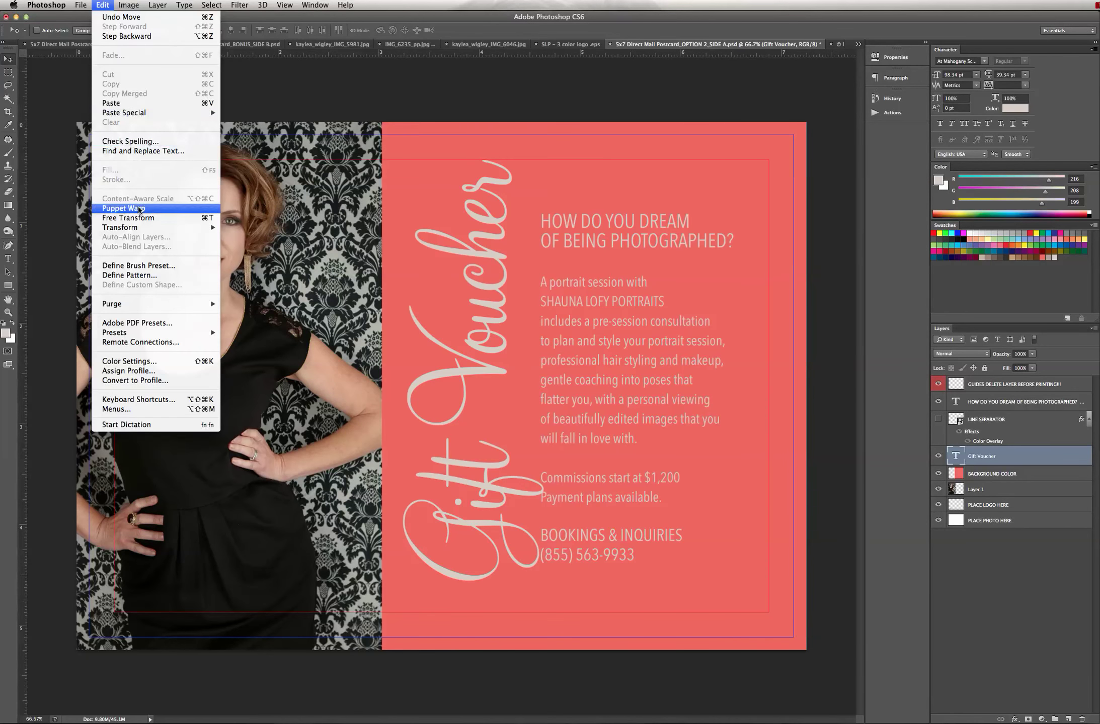
key("Escape")
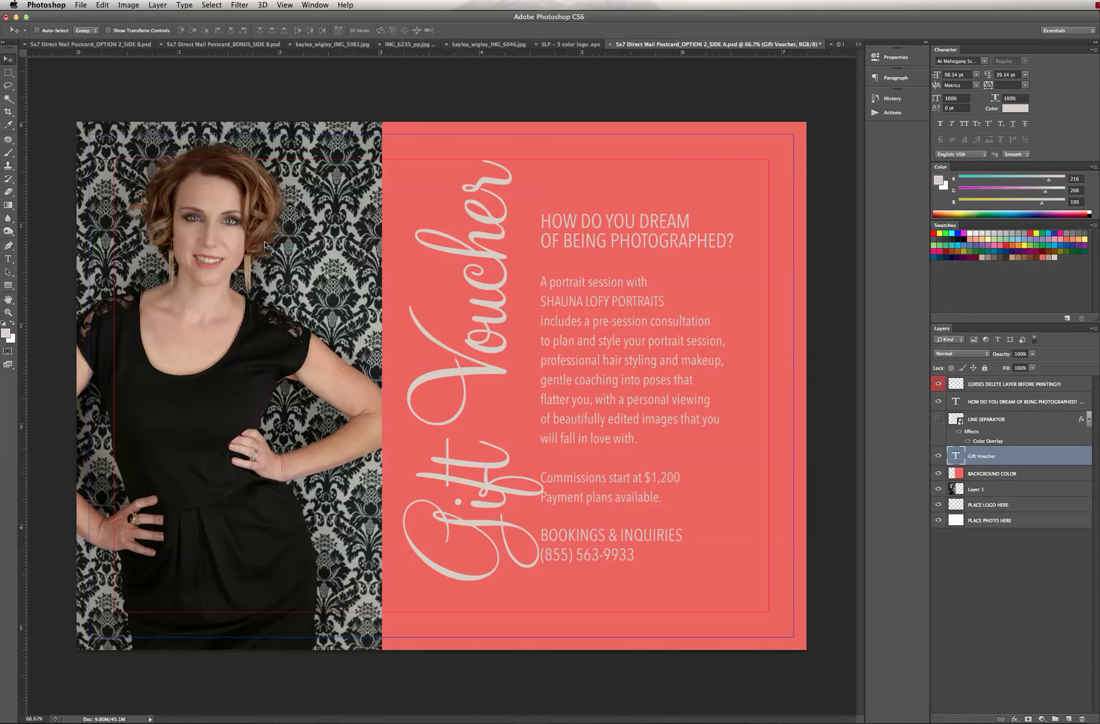
key("super+t")
left_click_drag(543, 583, 554, 613)
key("Return")
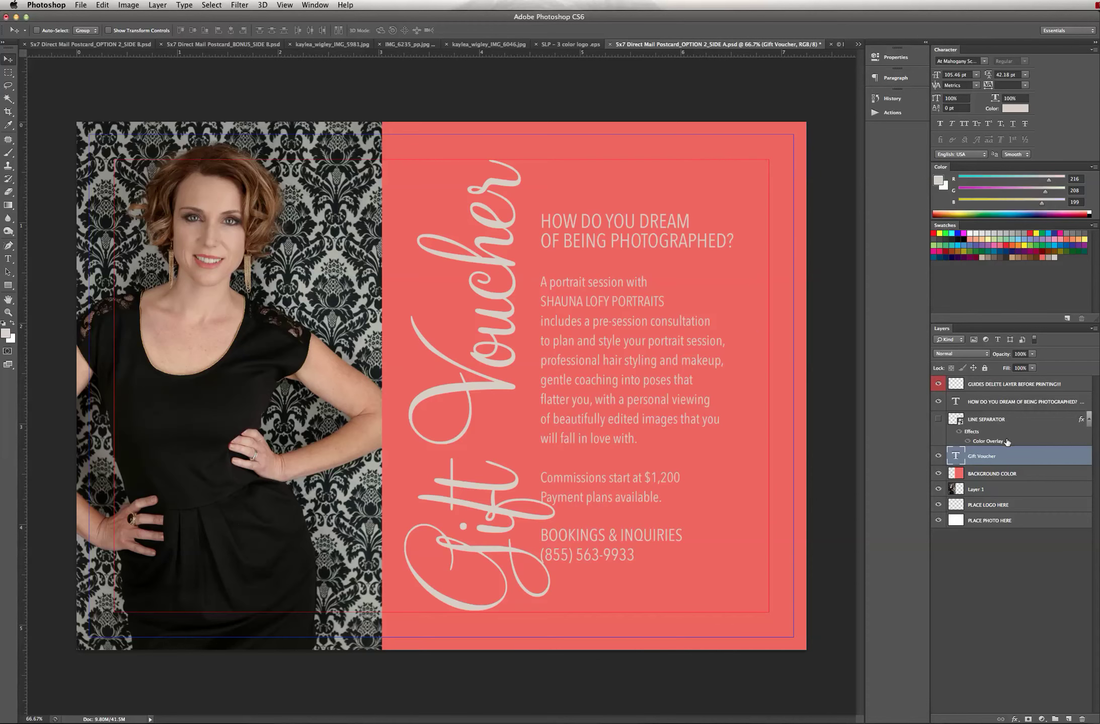
Step: Nudge the "HOW DO YOU DREAM OF BEING PHOTOGRAPHED?" text block about 70 pixels to the right, clear of the "Gift Voucher" lettering
left_click(1005, 406)
key("shift+Right")
key("shift+Right")
key("shift+Right")
key("shift+Right")
key("shift+Right")
key("shift+Right")
key("shift+Right")
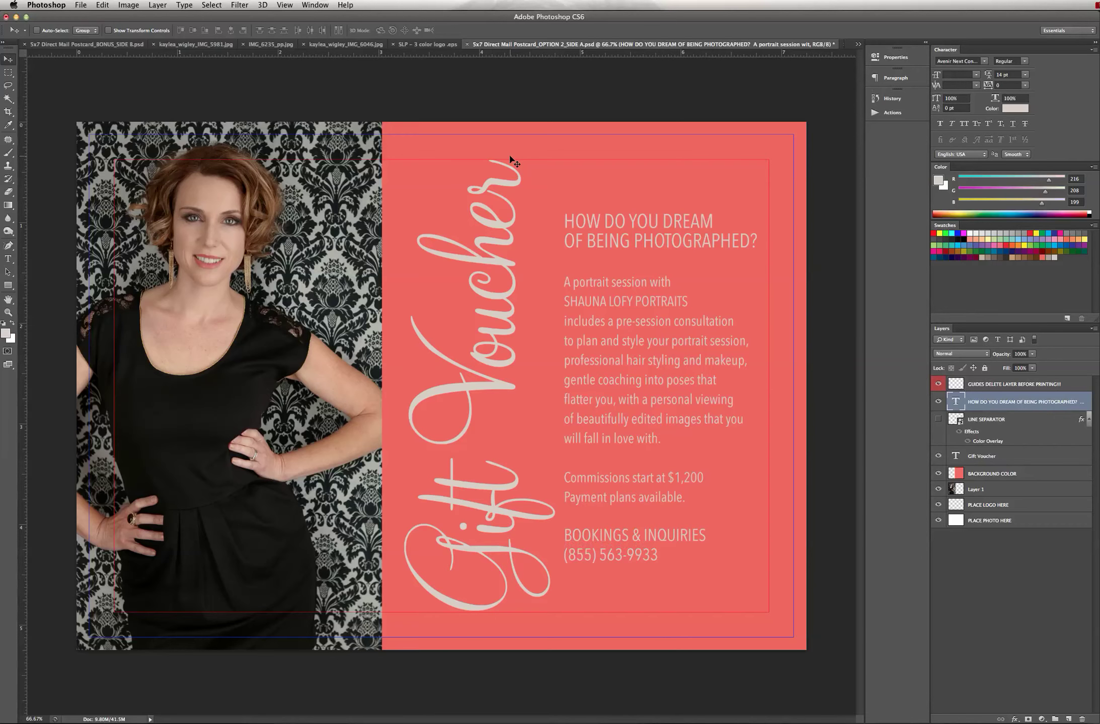
Step: Start saving the postcard under Photoshop Template, creating a "5x7 Postcards" folder with a "gift vouchers" folder inside it
left_click(80, 5)
left_click(115, 123)
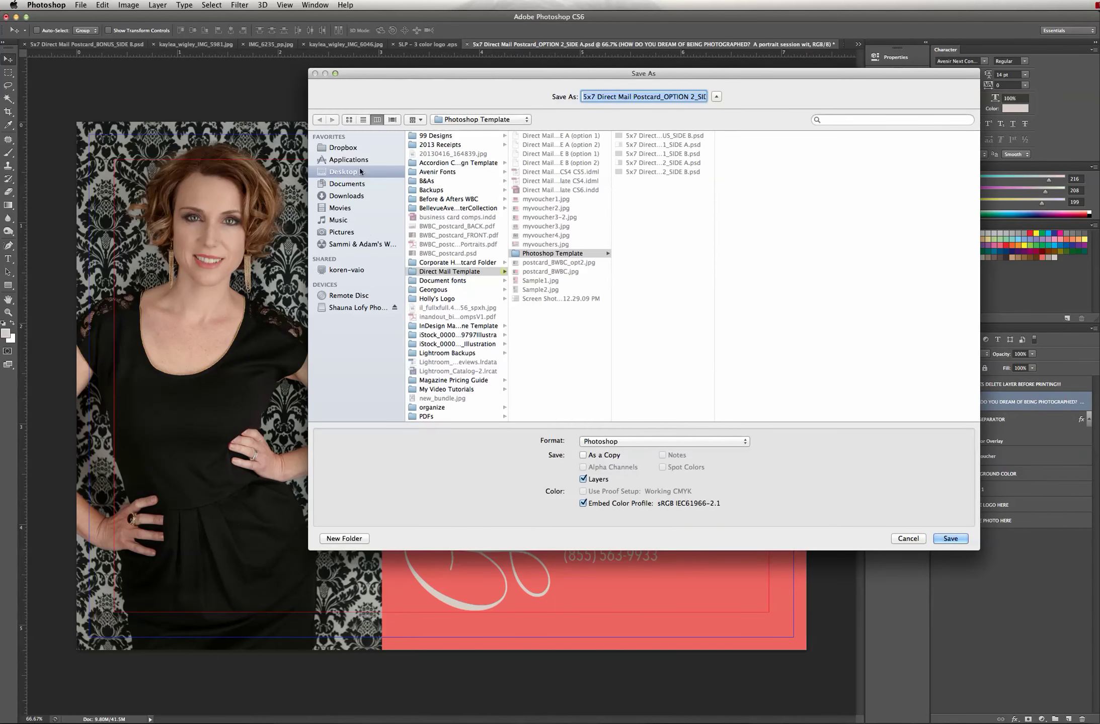
left_click(364, 539)
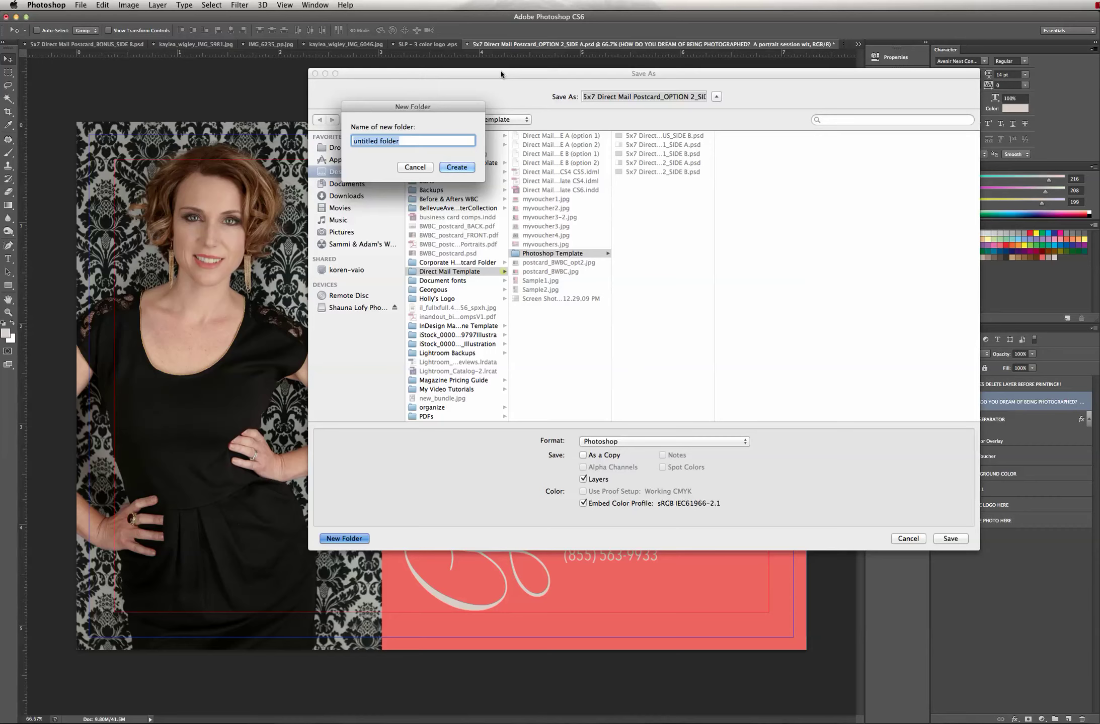
key("BackSpace")
type("5x7 Postcards")
key("Return")
key("super+shift+n")
type("gi")
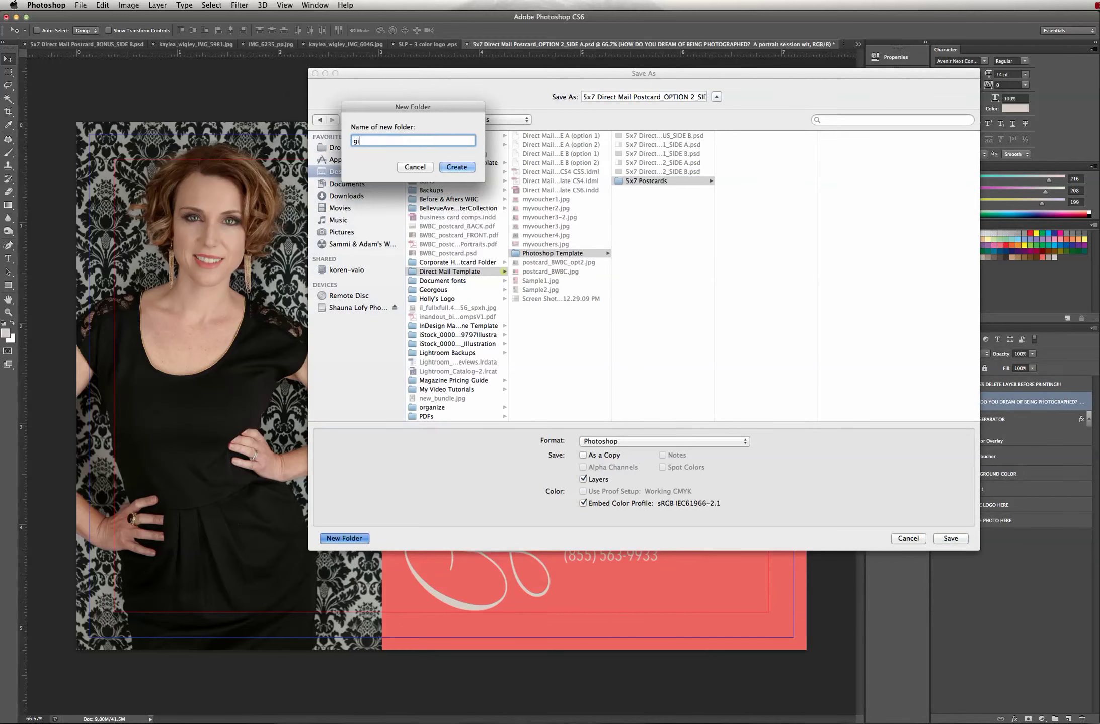
type("ft vouchers")
left_click(463, 168)
Step: Save the layered postcard in Photoshop format in the "gift vouchers" folder, keeping its file name and Maximize Compatibility on
left_click(708, 443)
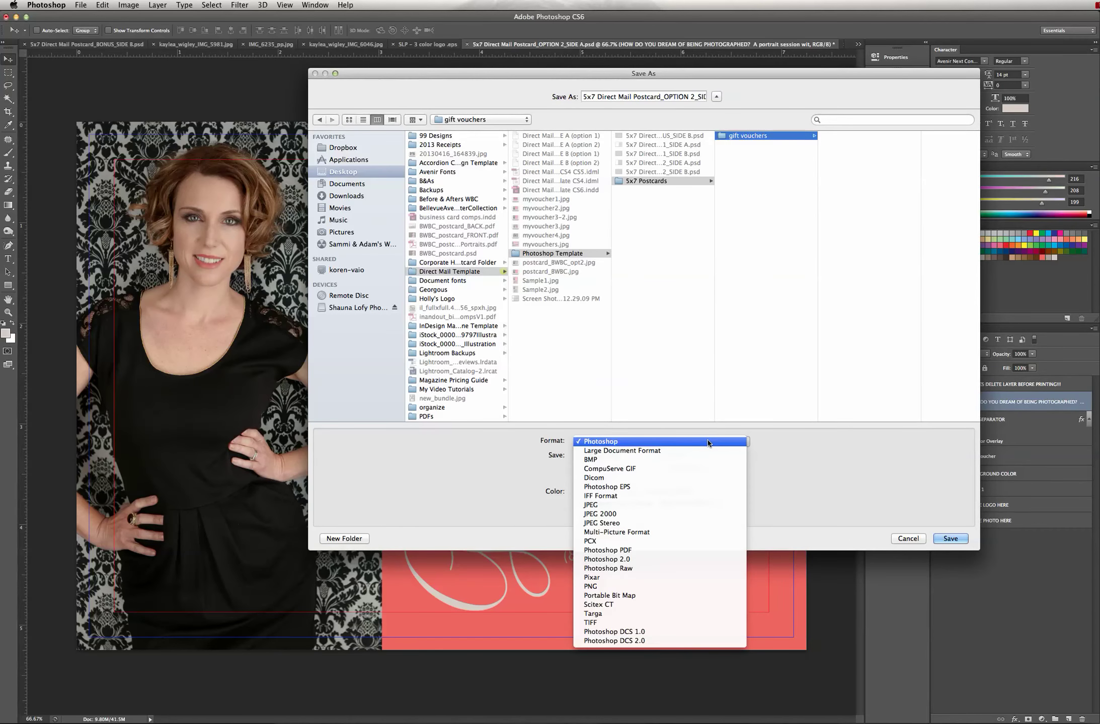
left_click(708, 443)
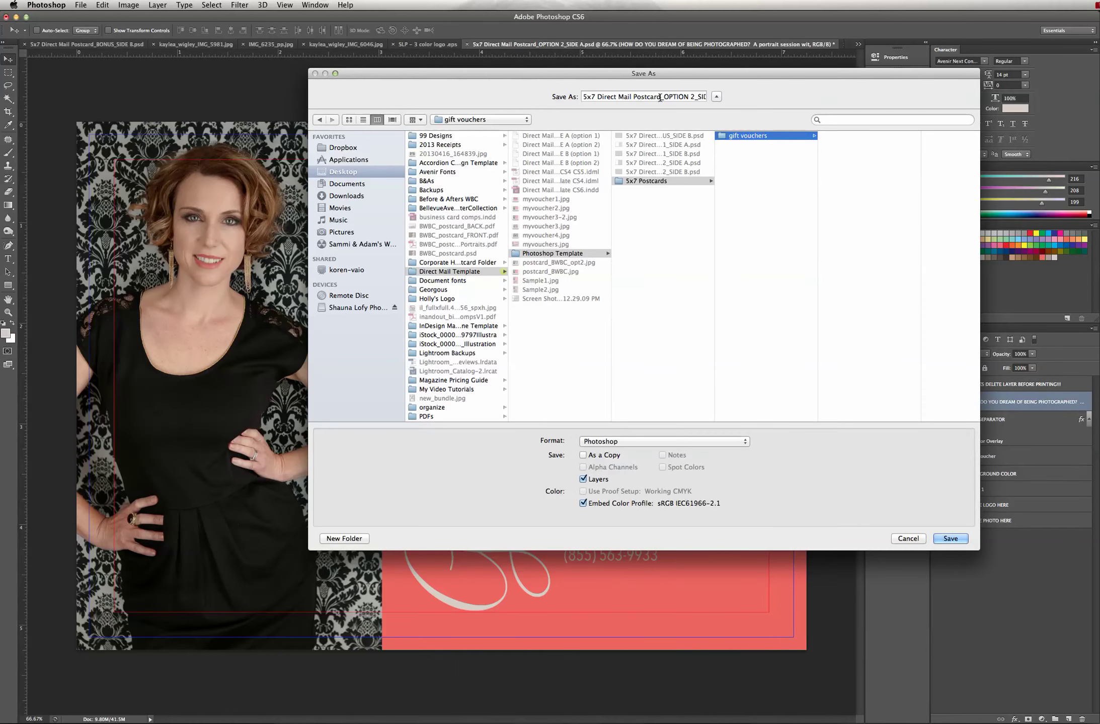
left_click(703, 97)
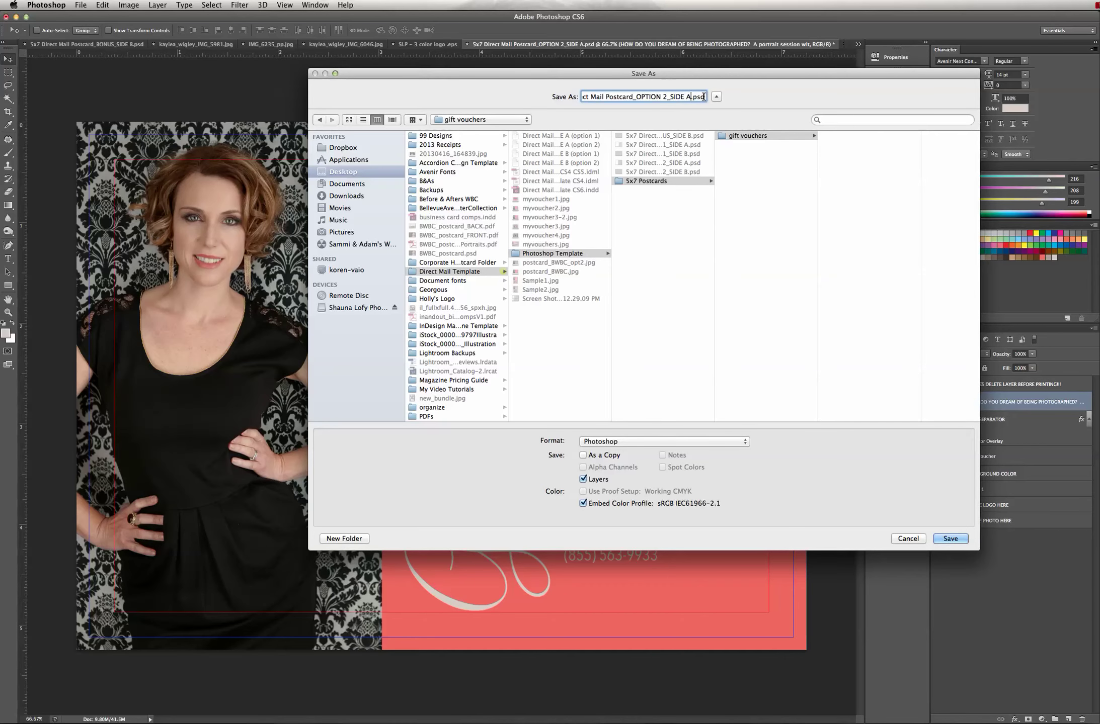
left_click(948, 540)
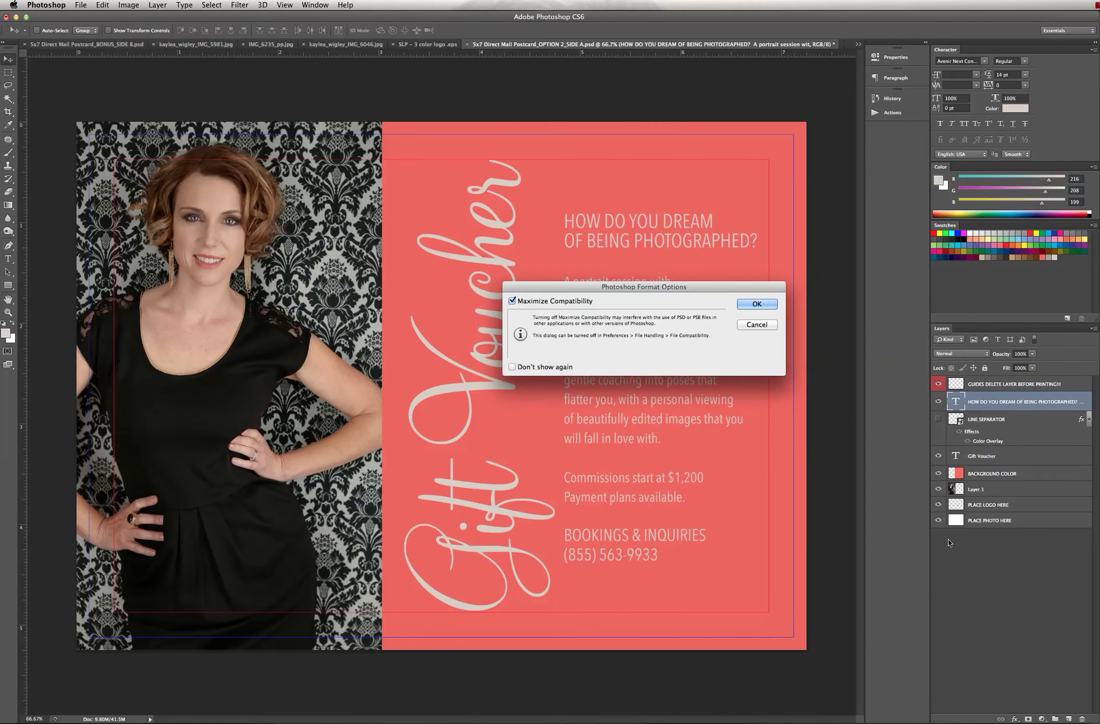
left_click(759, 306)
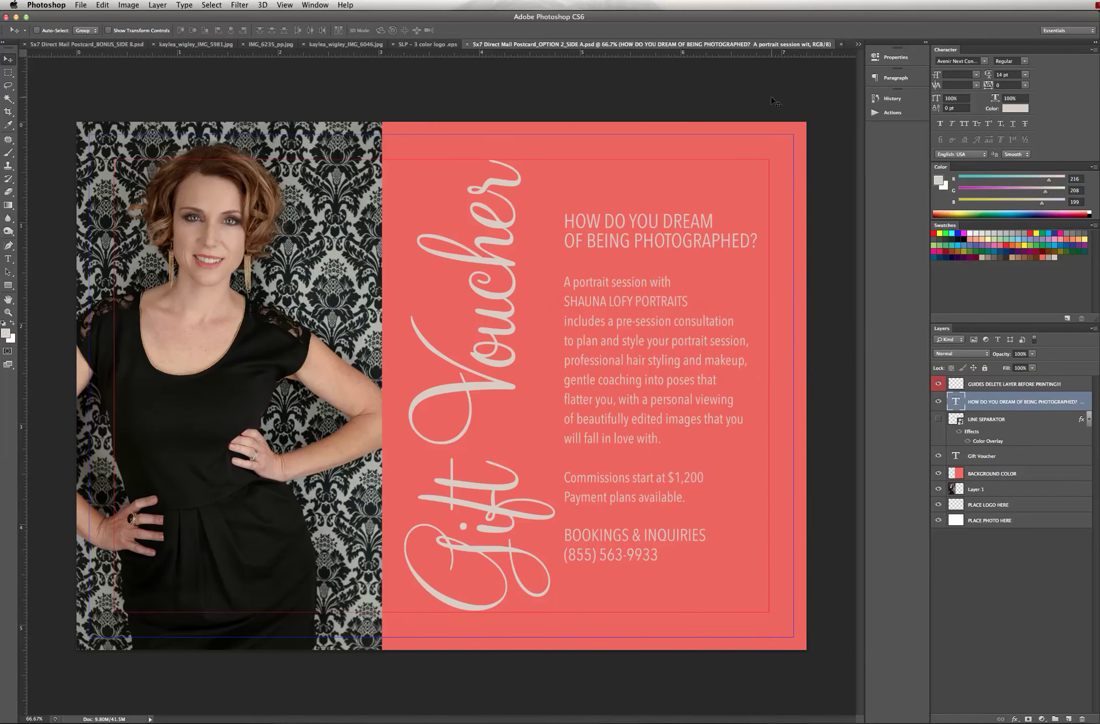
Step: Toggle the visibility of the "GUIDES DELETE LAYER BEFORE PRINTING!!!" layer to check the design, and delete that layer
left_click(937, 385)
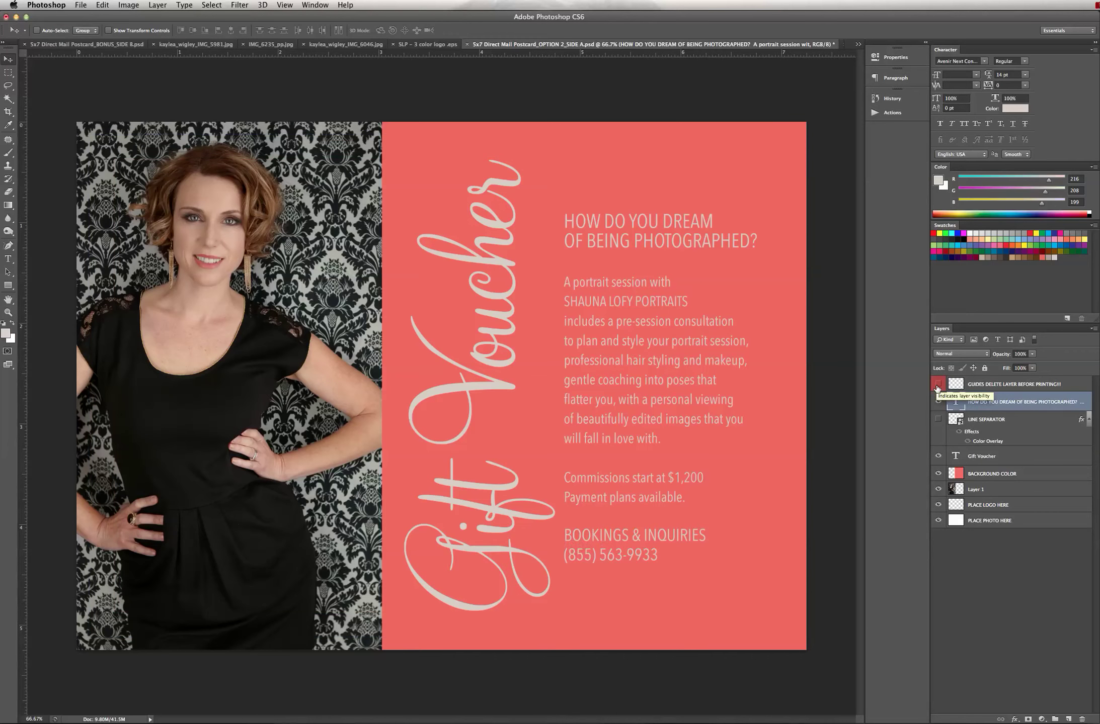
left_click(937, 386)
left_click(937, 385)
left_click(936, 386)
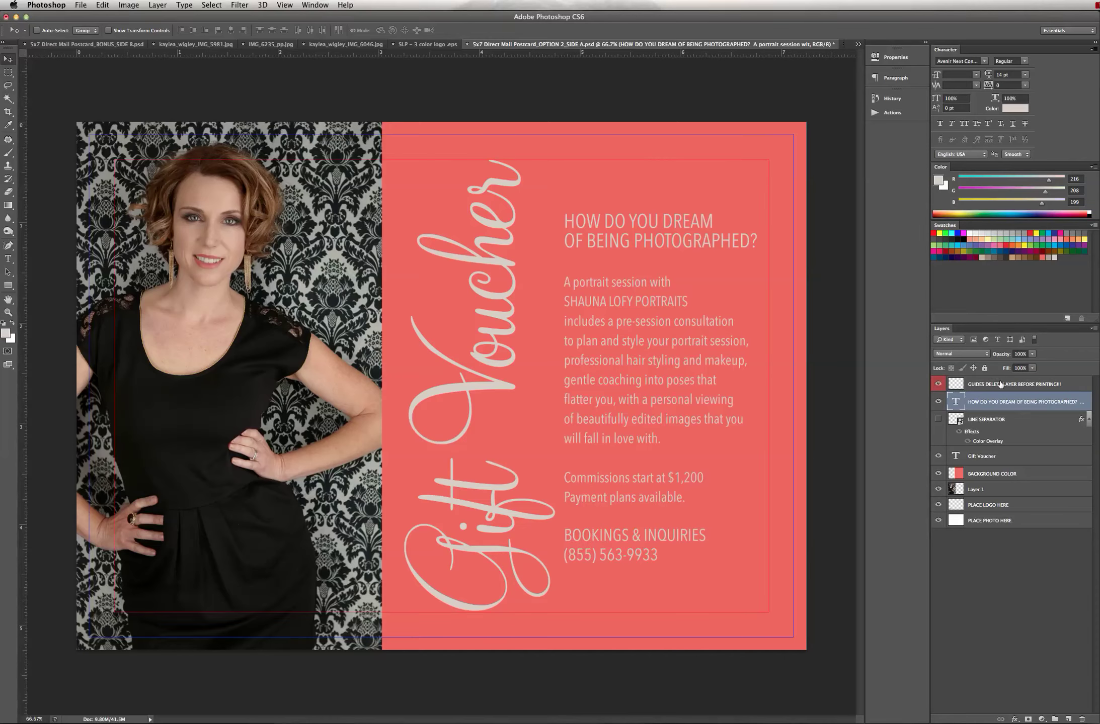
left_click_drag(1070, 386, 1081, 719)
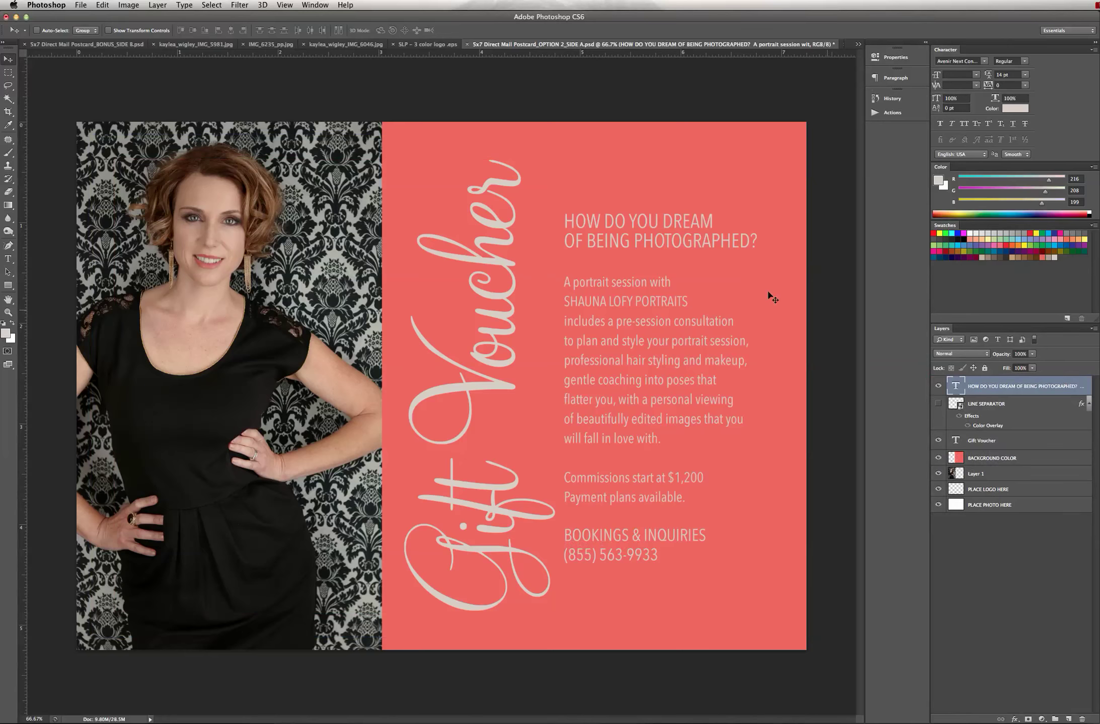
Step: Flatten the postcard image into a single background layer, discarding the hidden layers
left_click(158, 5)
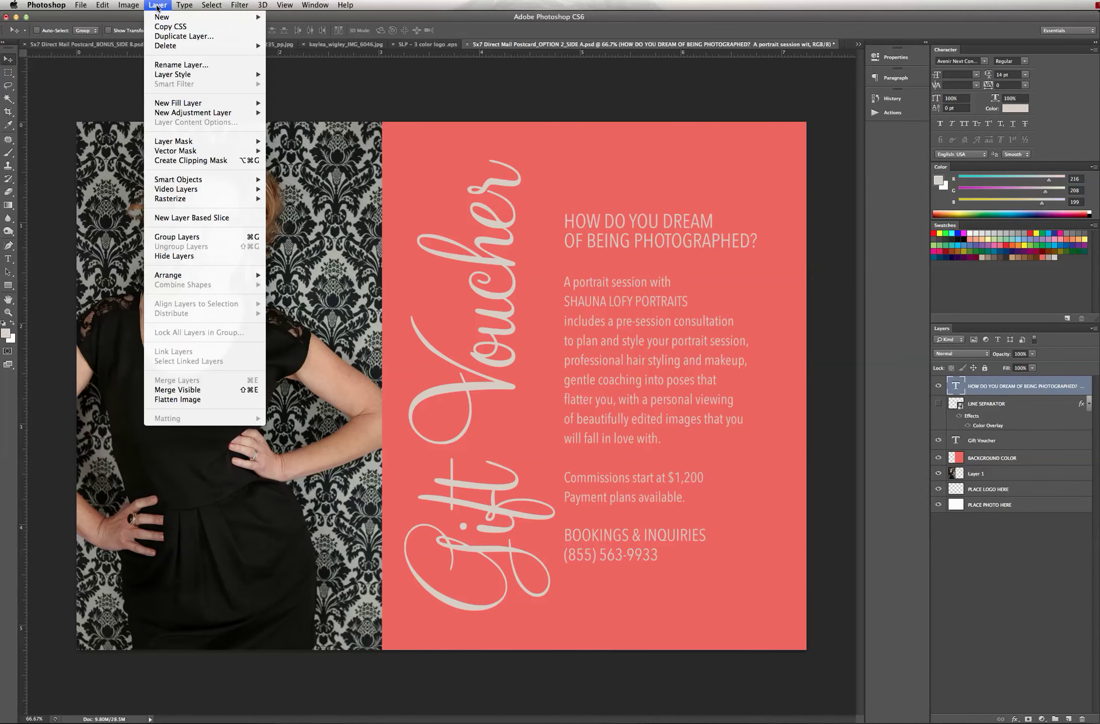
left_click(191, 400)
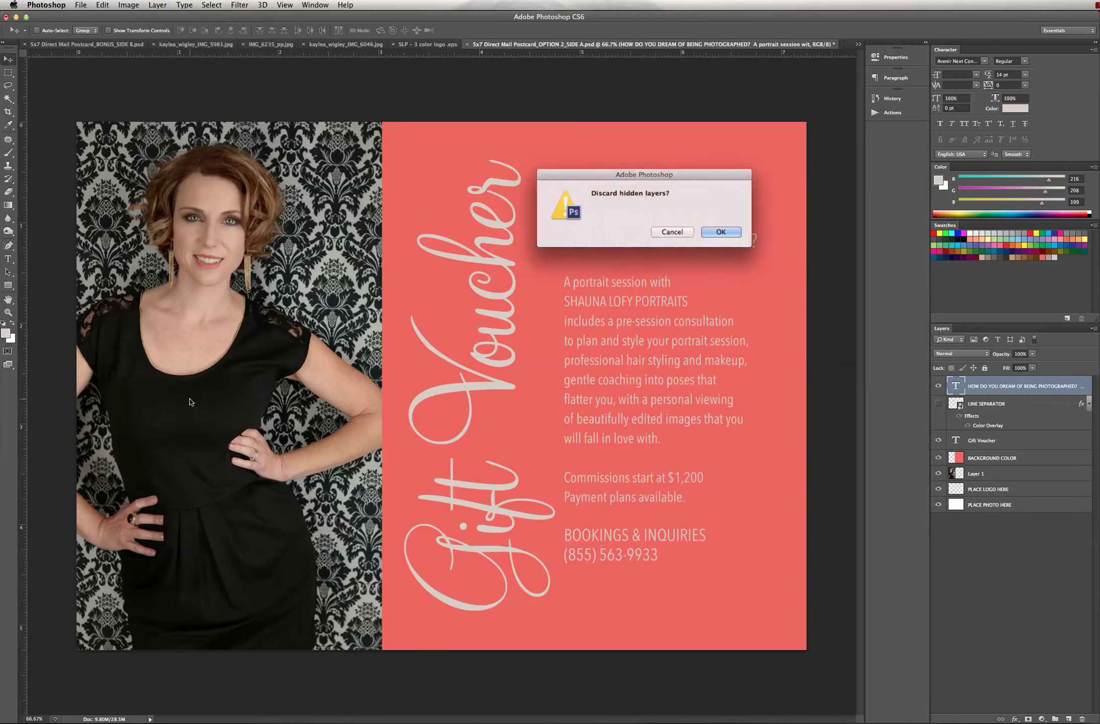
left_click(728, 235)
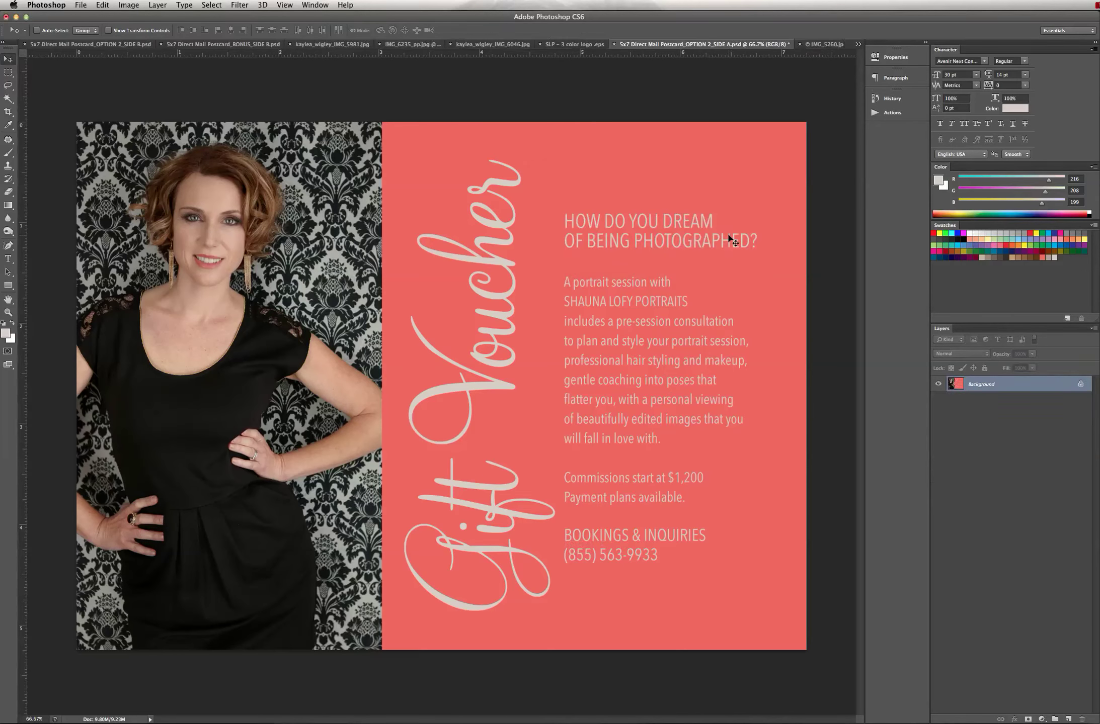
Step: Open the Save As dialog for the flattened postcard
left_click(80, 5)
left_click(114, 122)
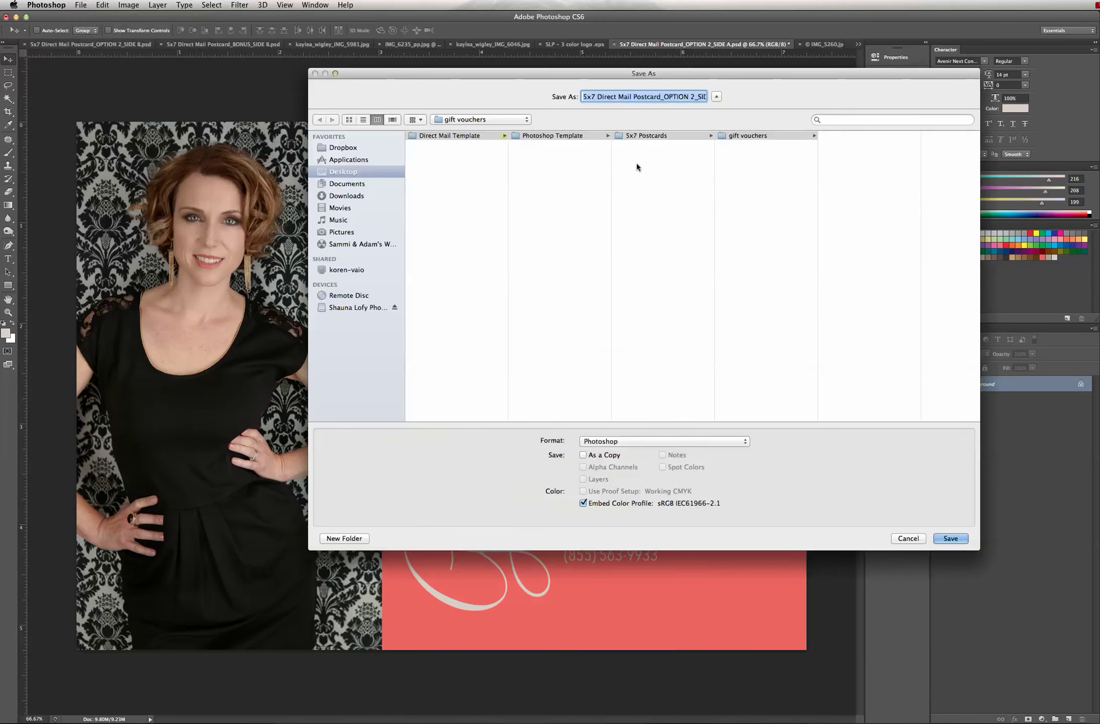
Step: Save the Option 2 side A postcard as a Photoshop PDF in the gift vouchers folder, keeping Optimize for Fast Web Preview enabled
left_click(775, 139)
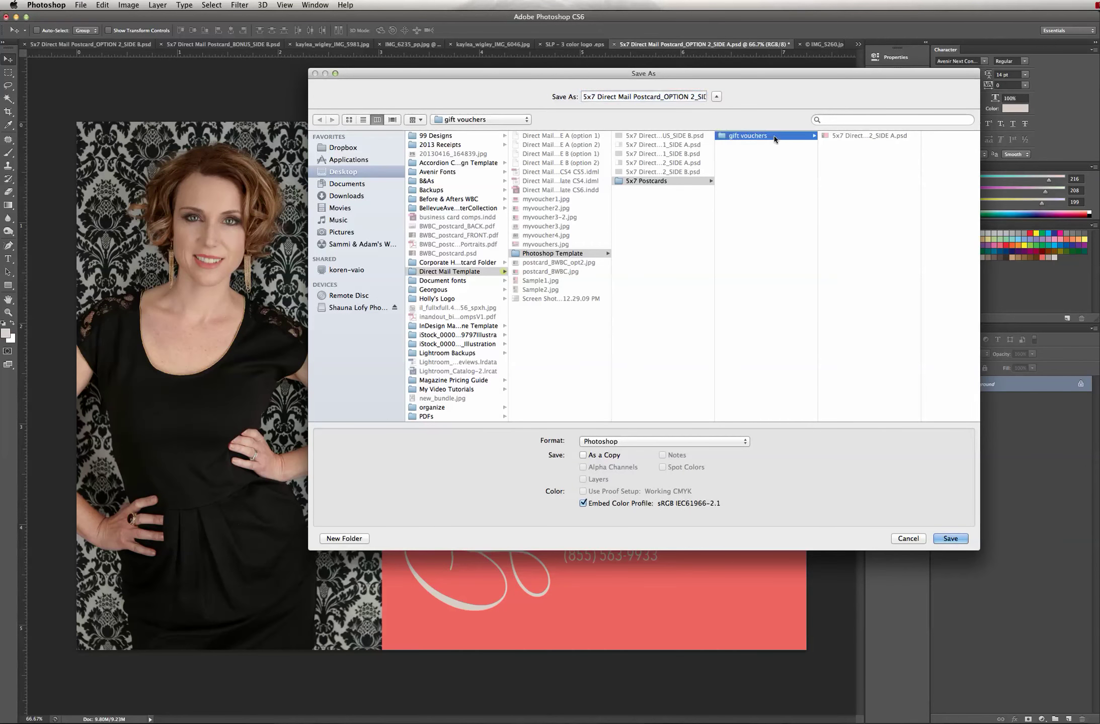
left_click(674, 441)
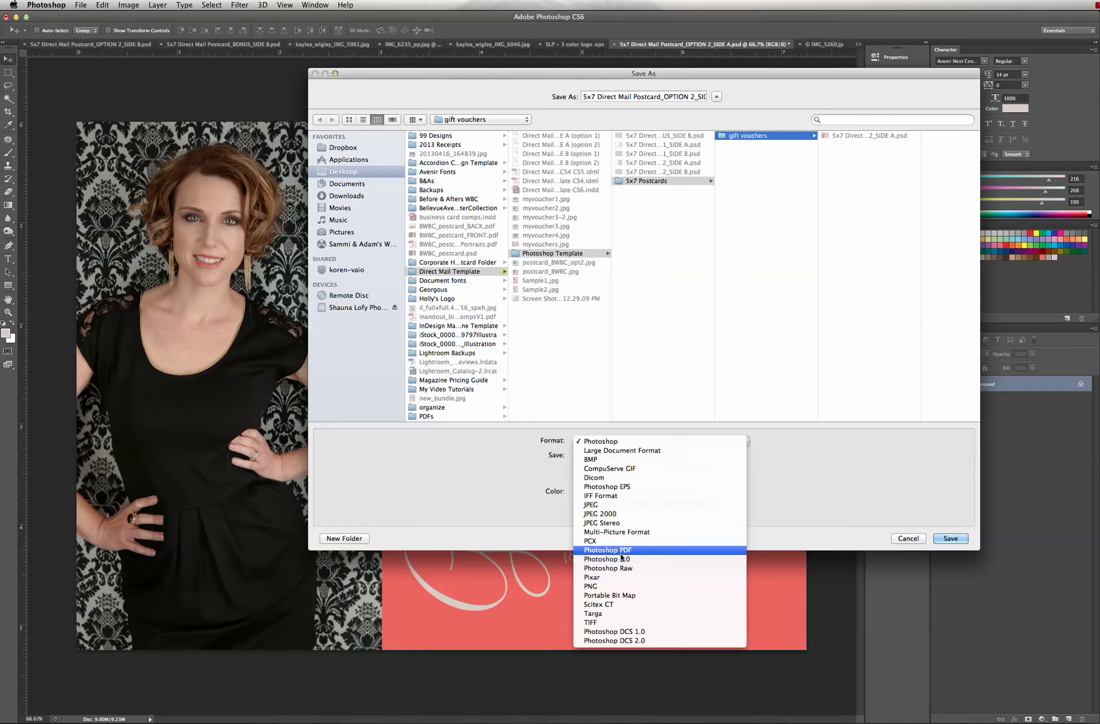
left_click(622, 551)
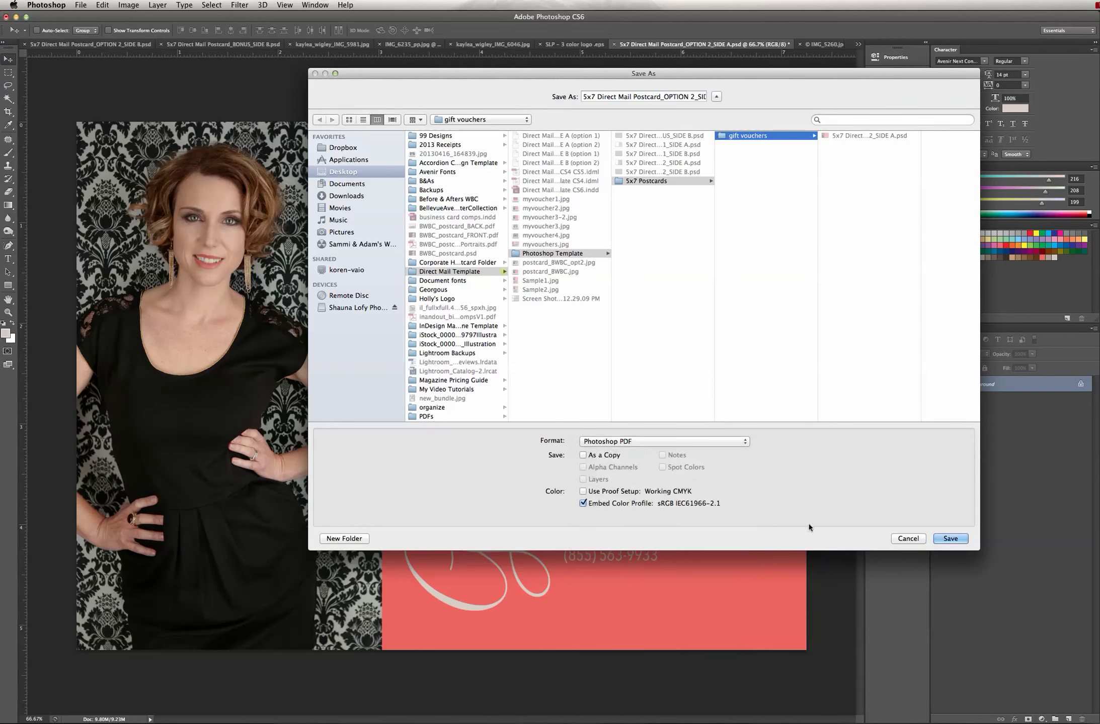
left_click(947, 540)
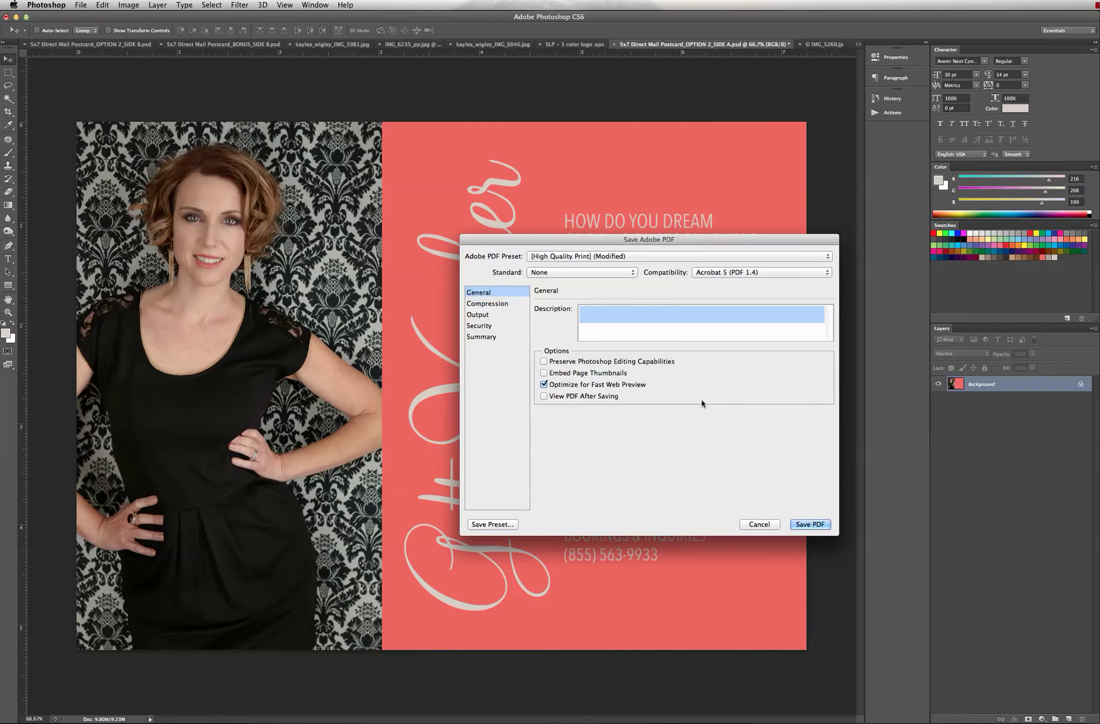
left_click(545, 385)
left_click(544, 386)
left_click(812, 525)
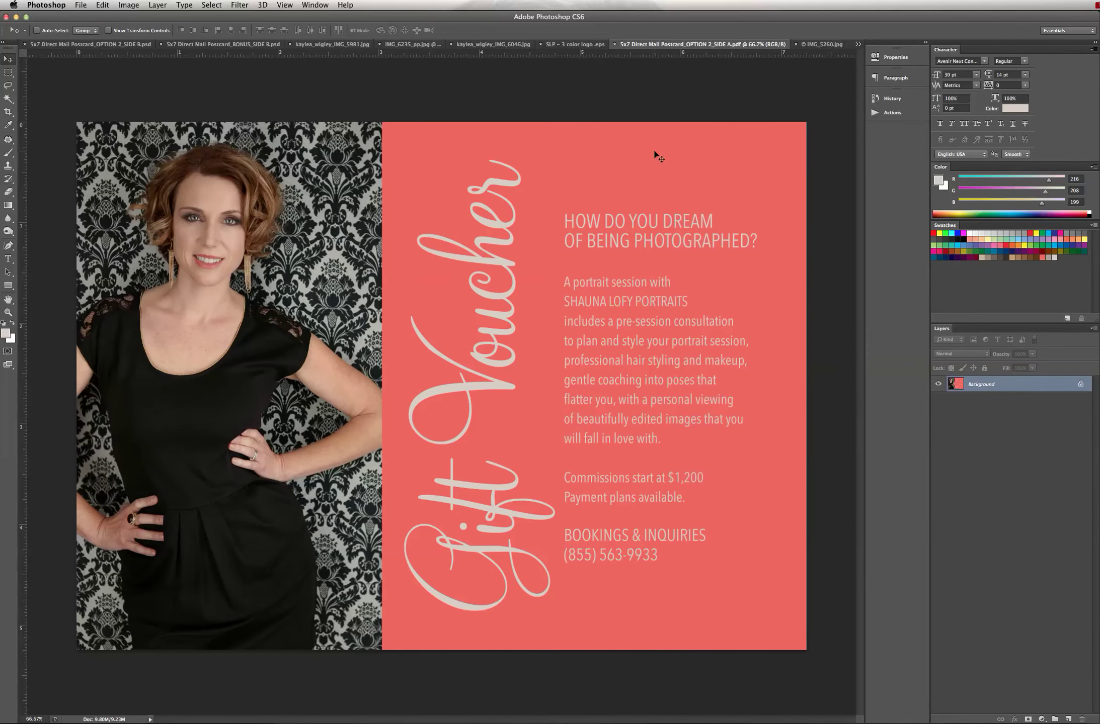
Step: Close the Option 2 side B document and the saved side A PDF, and bring up the BONUS_SIDE B template
left_click(24, 45)
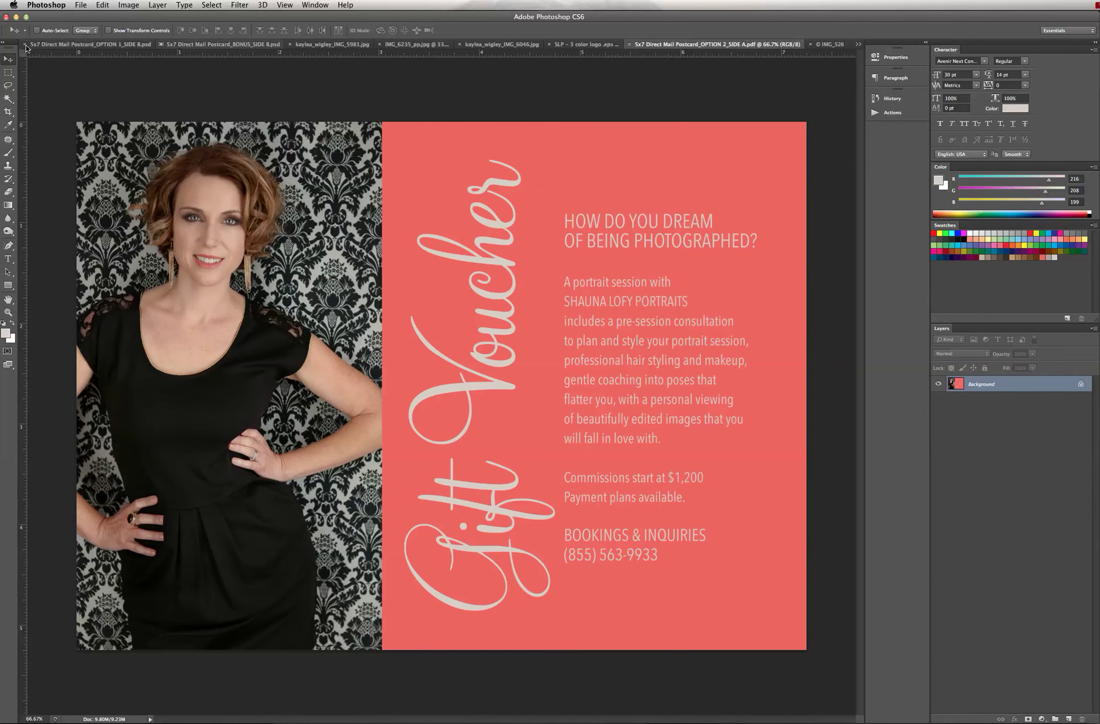
left_click(629, 45)
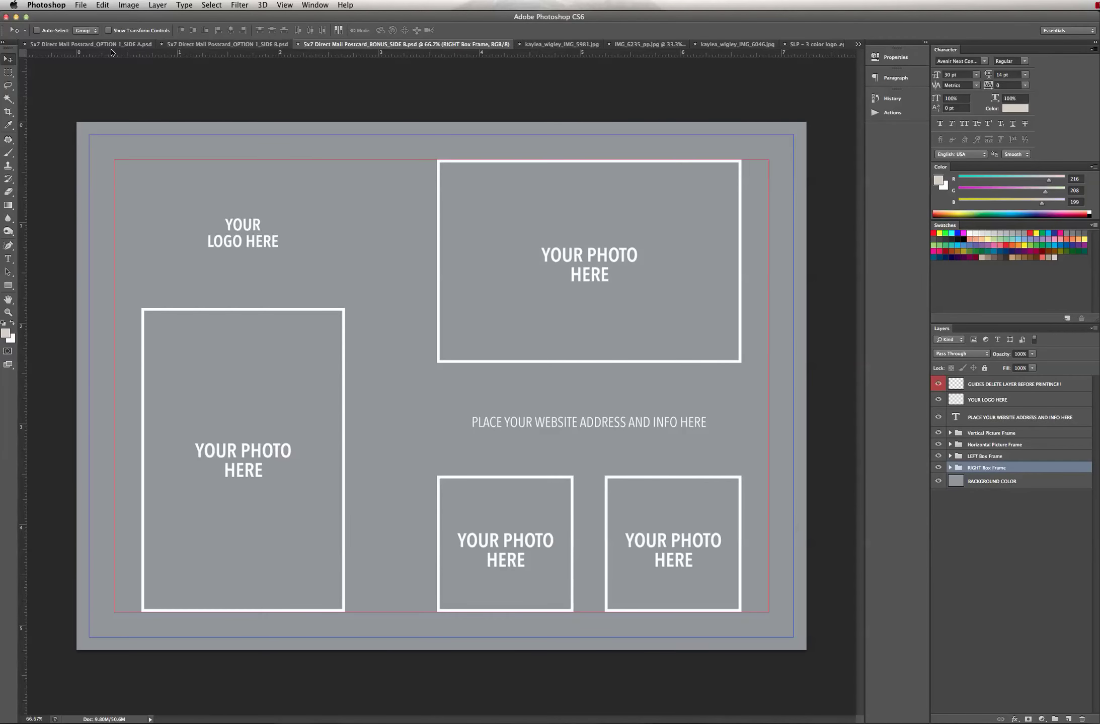
left_click(126, 44)
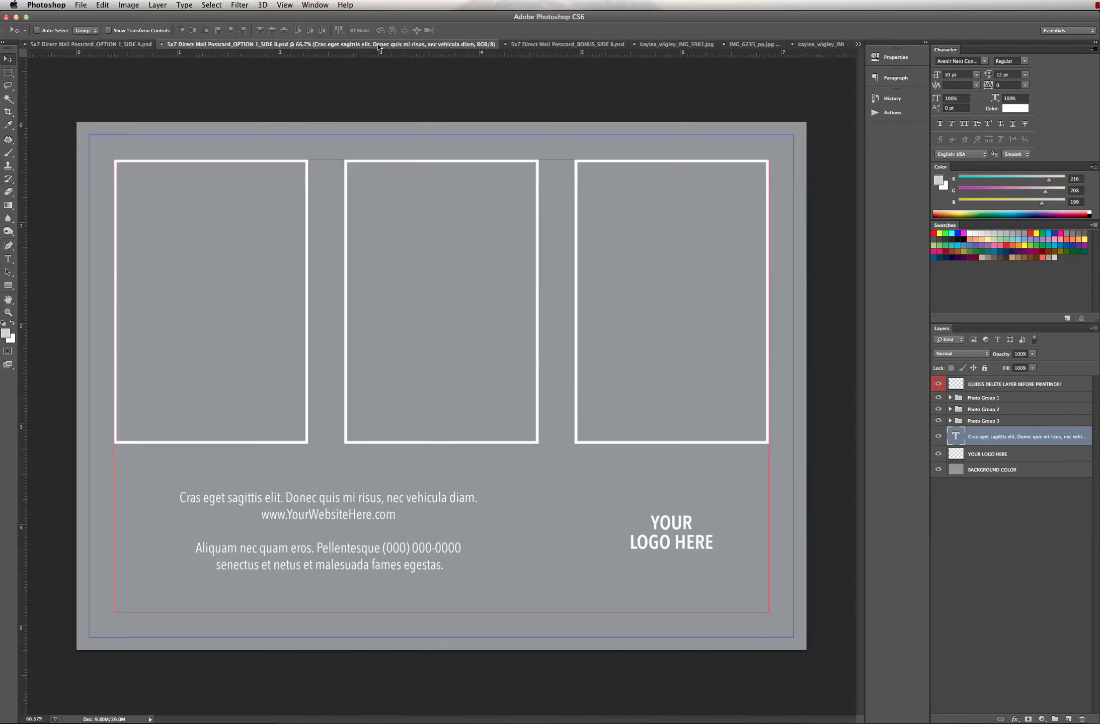
left_click(448, 44)
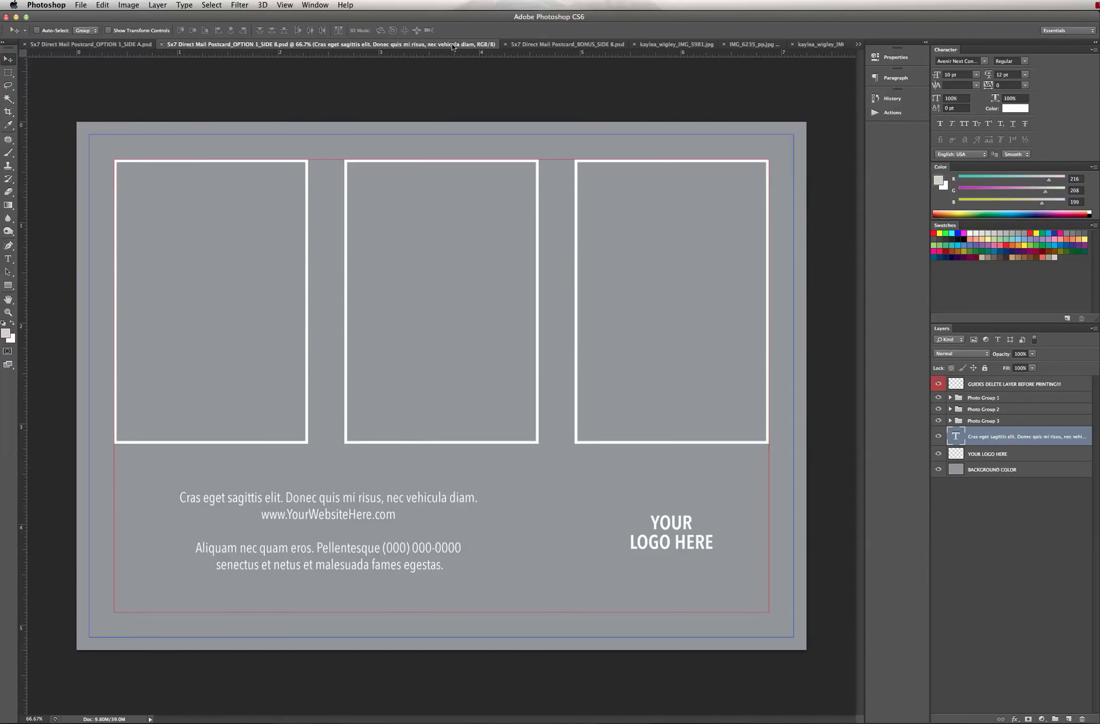
left_click(543, 45)
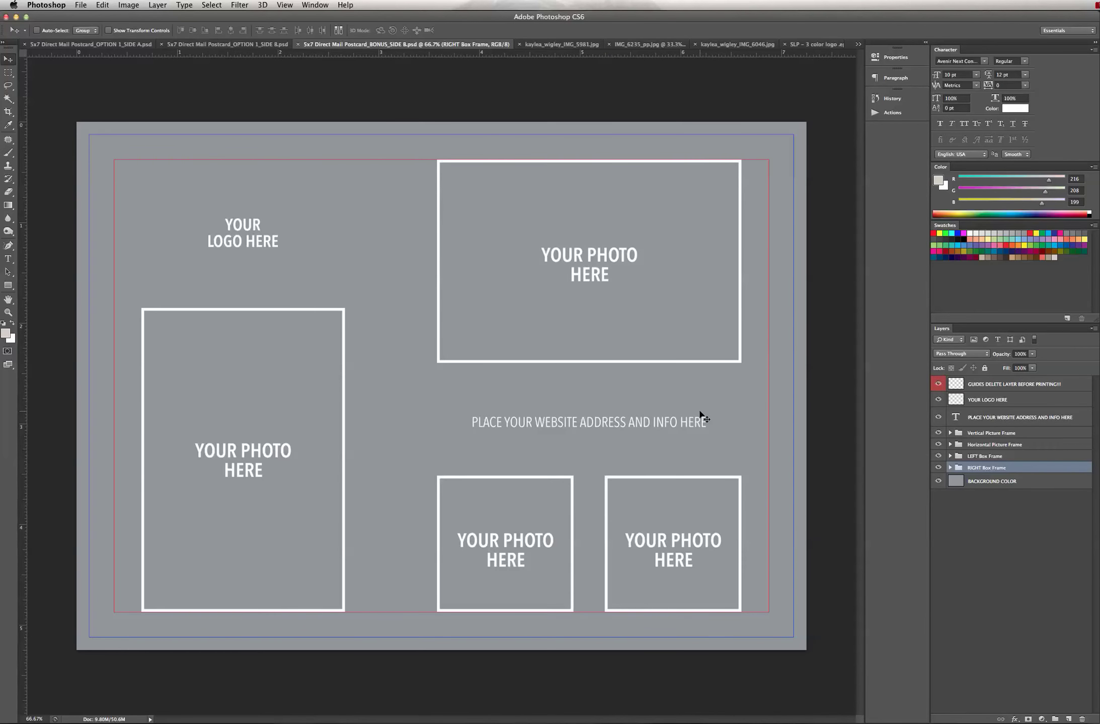
Step: Examine the template's four frame groups by expanding the box frame groups and hiding and showing each group in turn
left_click(950, 468)
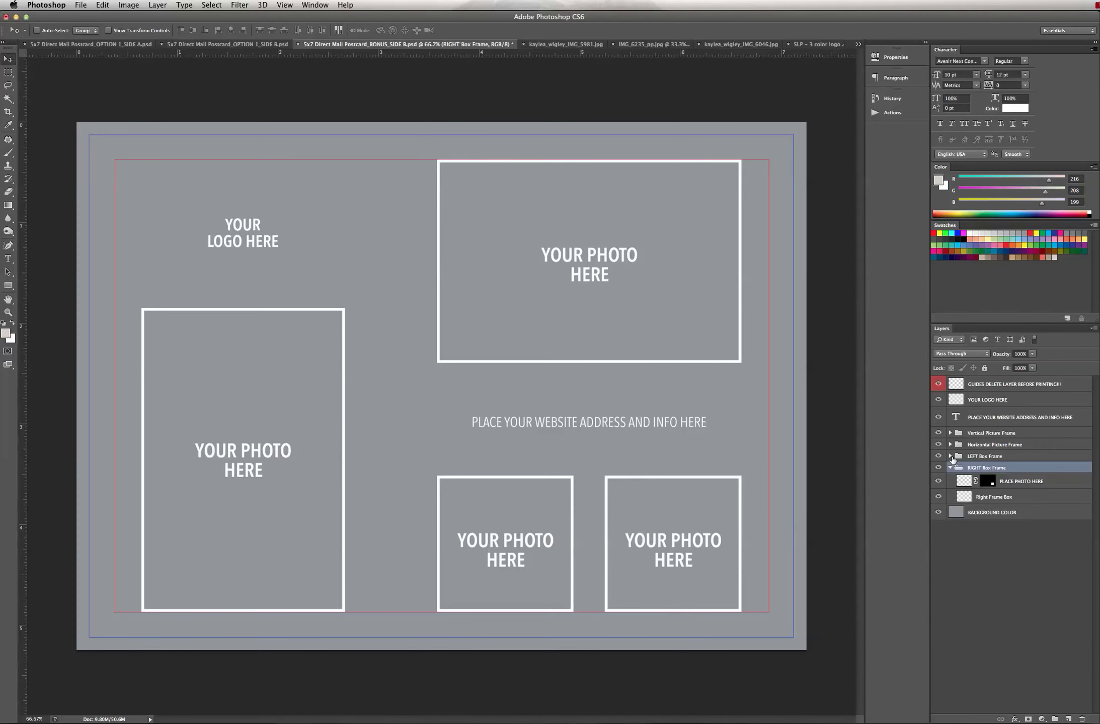
left_click(950, 456)
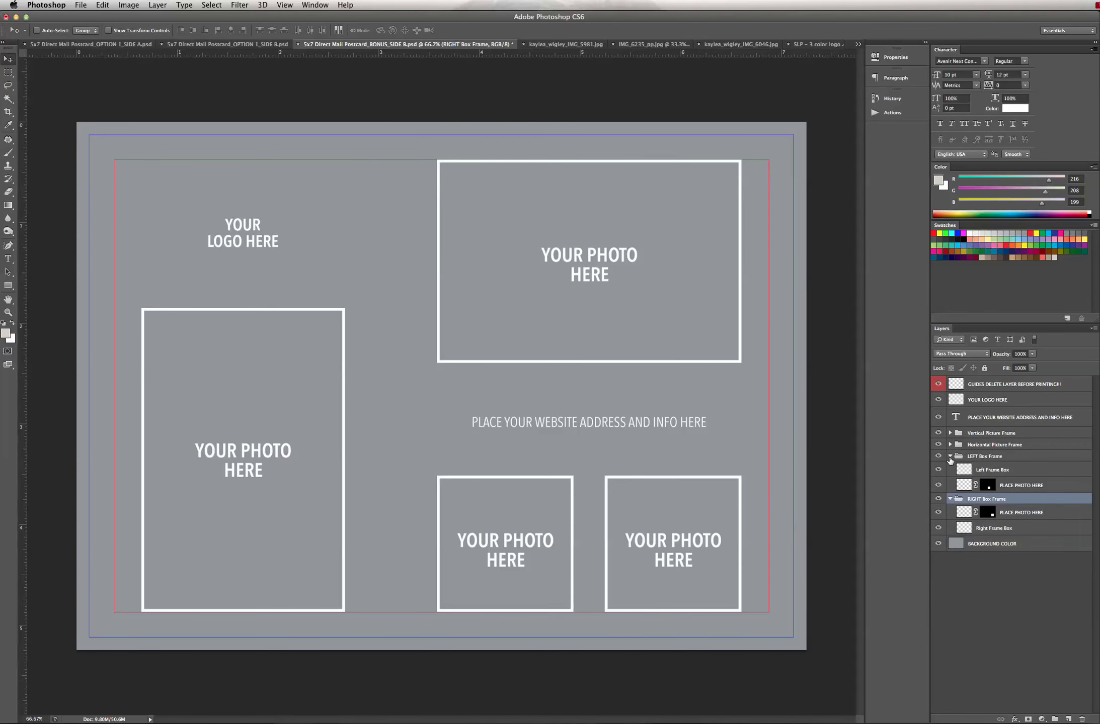
left_click(950, 455)
left_click(950, 469)
left_click(939, 468)
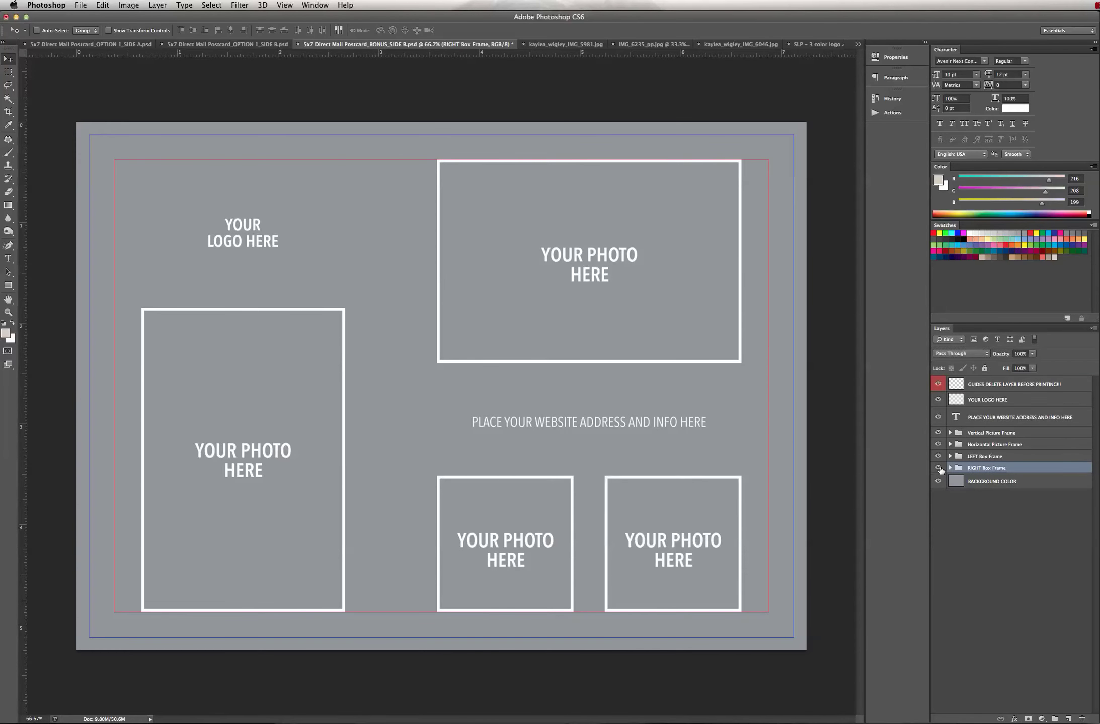
left_click(939, 468)
left_click(939, 468)
left_click(939, 468)
left_click(938, 457)
left_click(938, 456)
left_click(938, 444)
left_click(939, 445)
left_click(938, 433)
left_click(939, 433)
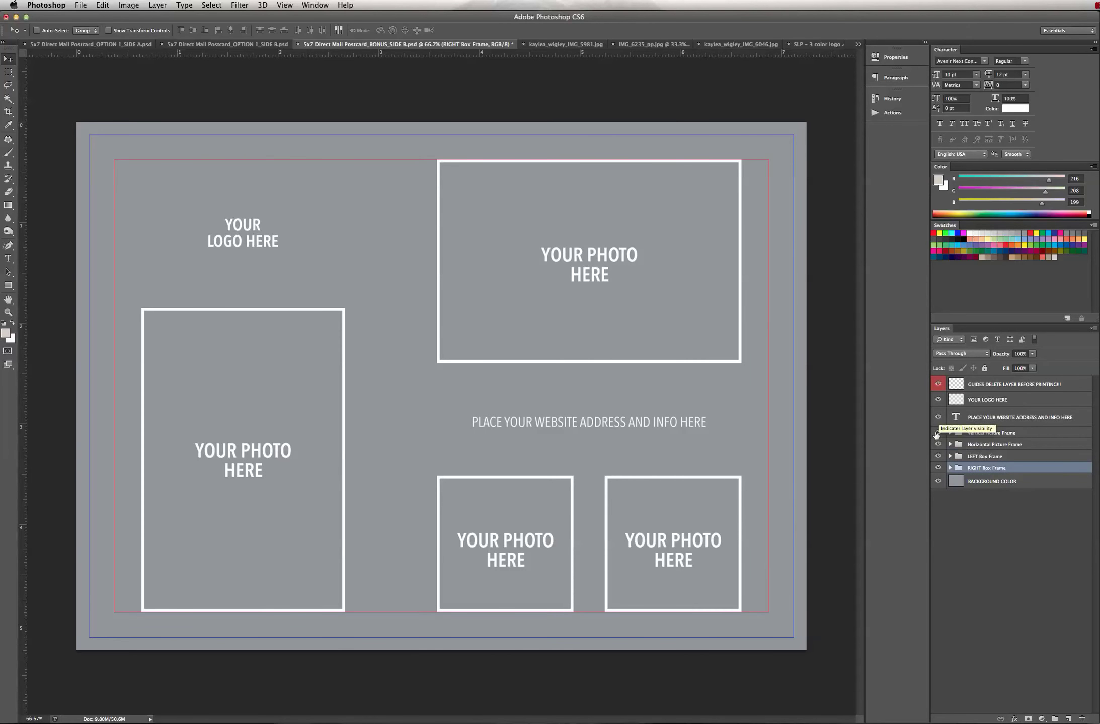
left_click(937, 433)
left_click(938, 433)
left_click(989, 434)
double_click(988, 433)
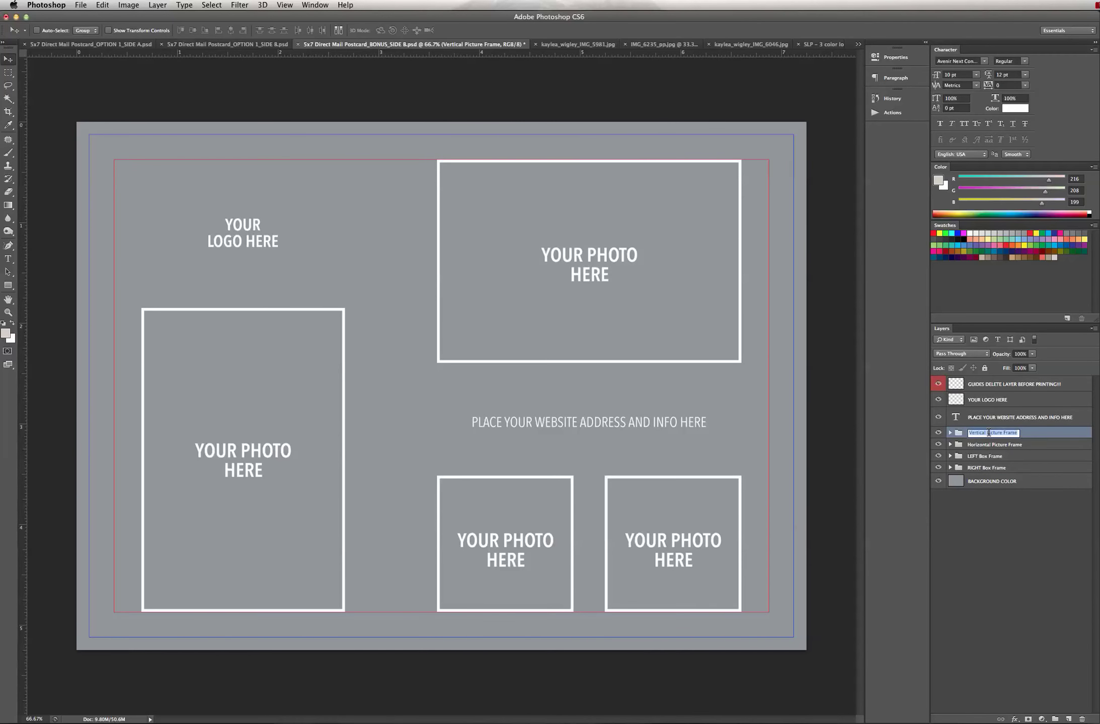
key("Return")
Step: Copy the entire image of the IMG_6046 portrait
left_click(758, 48)
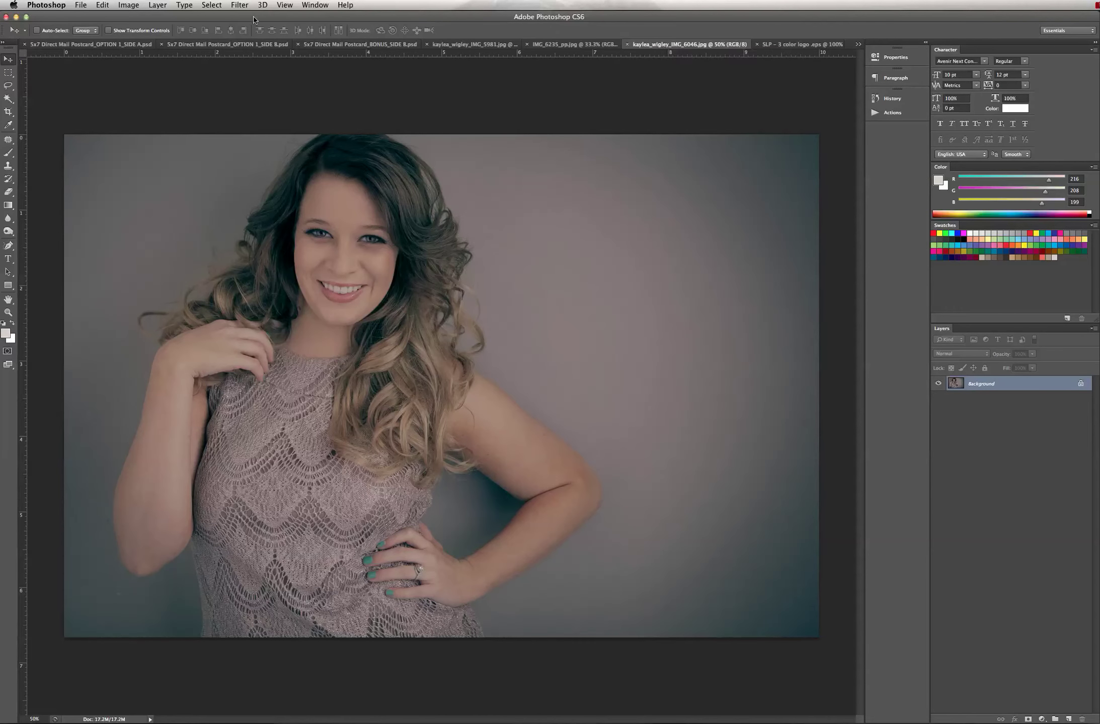
key("super+a")
key("super+c")
Step: Paste the copied portrait above the PLACE PHOTO HERE layer in the RIGHT Box Frame group of the BONUS_SIDE B template
left_click(388, 47)
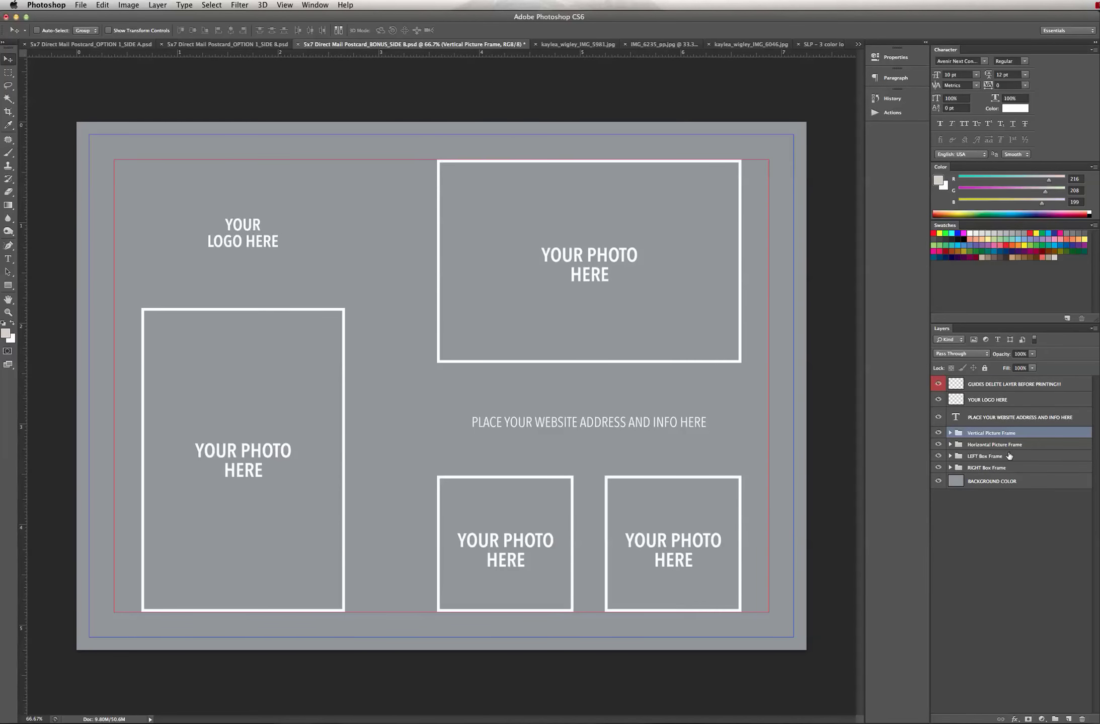
left_click(938, 468)
left_click(938, 468)
left_click(949, 468)
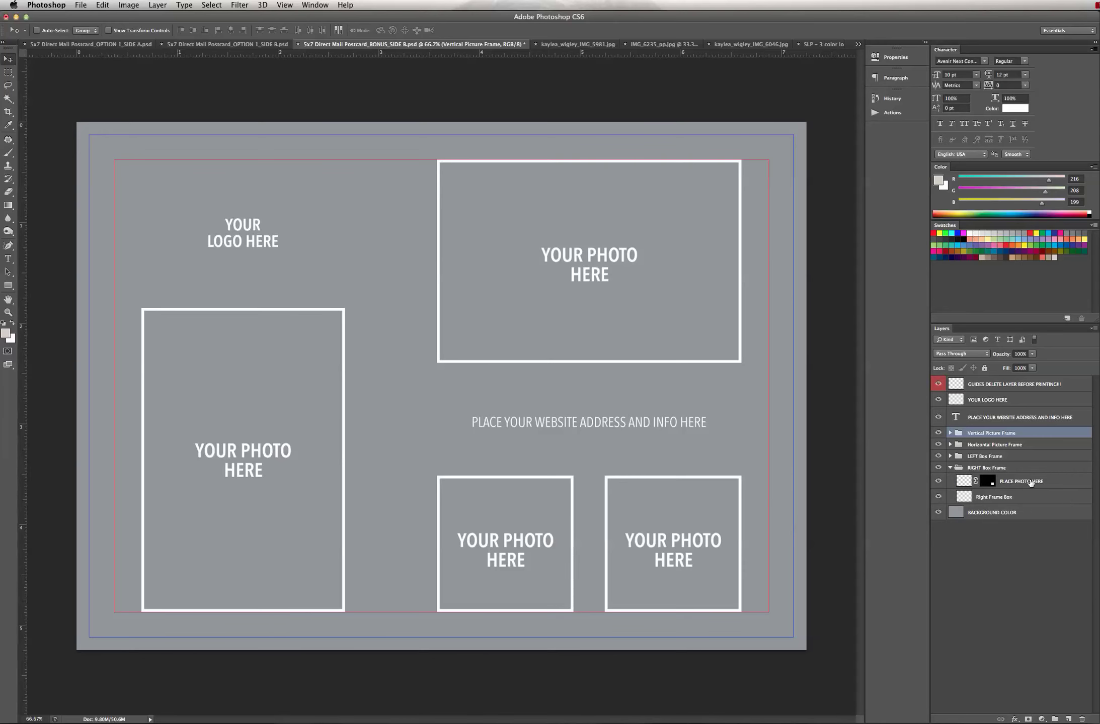
left_click(1051, 482)
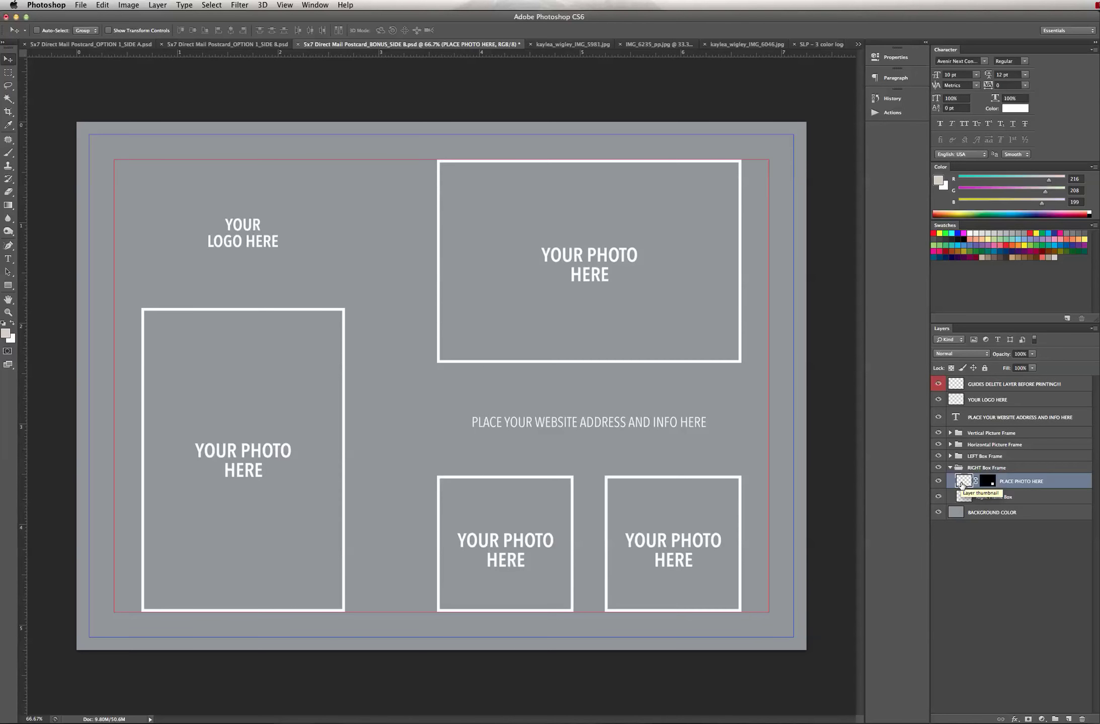
key("super+v")
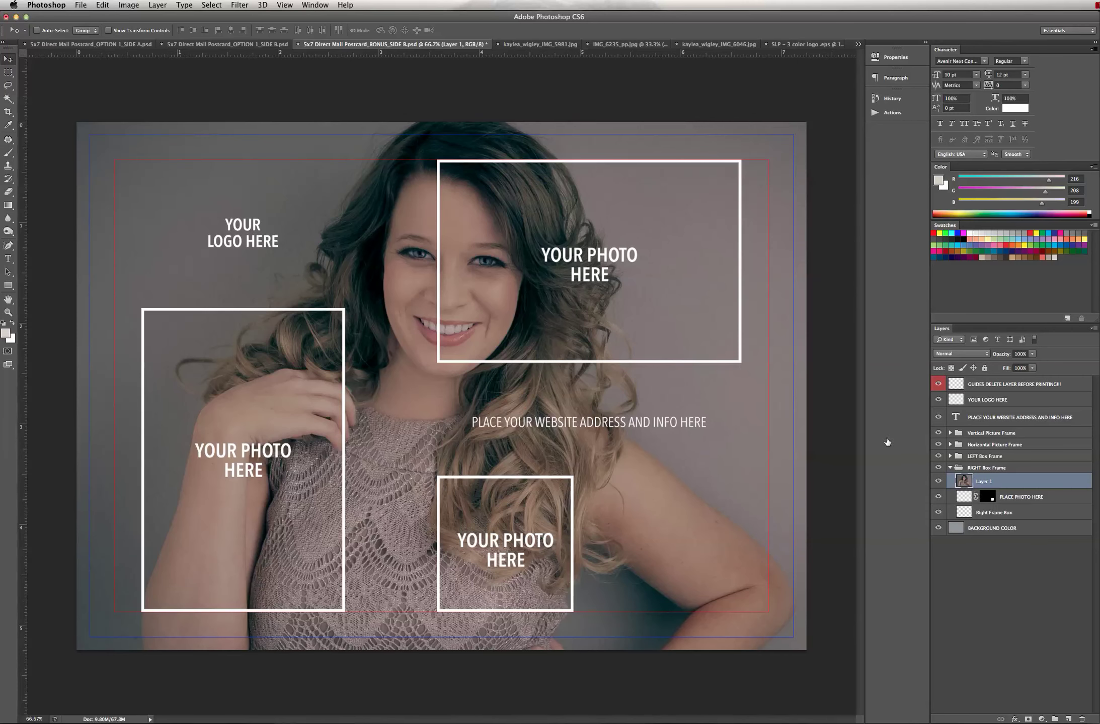
Step: Transfer the PLACE PHOTO HERE layer's mask to the pasted portrait and put the Right Frame Box layer at the top of its group
left_click(987, 499)
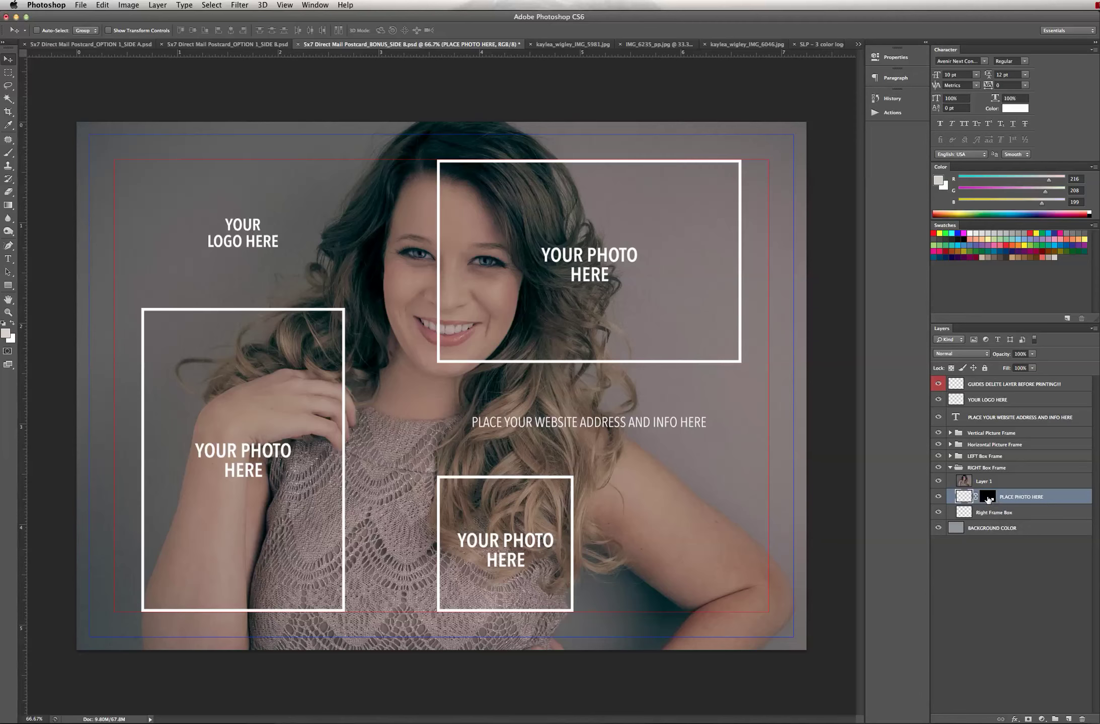
left_click_drag(988, 498, 987, 481)
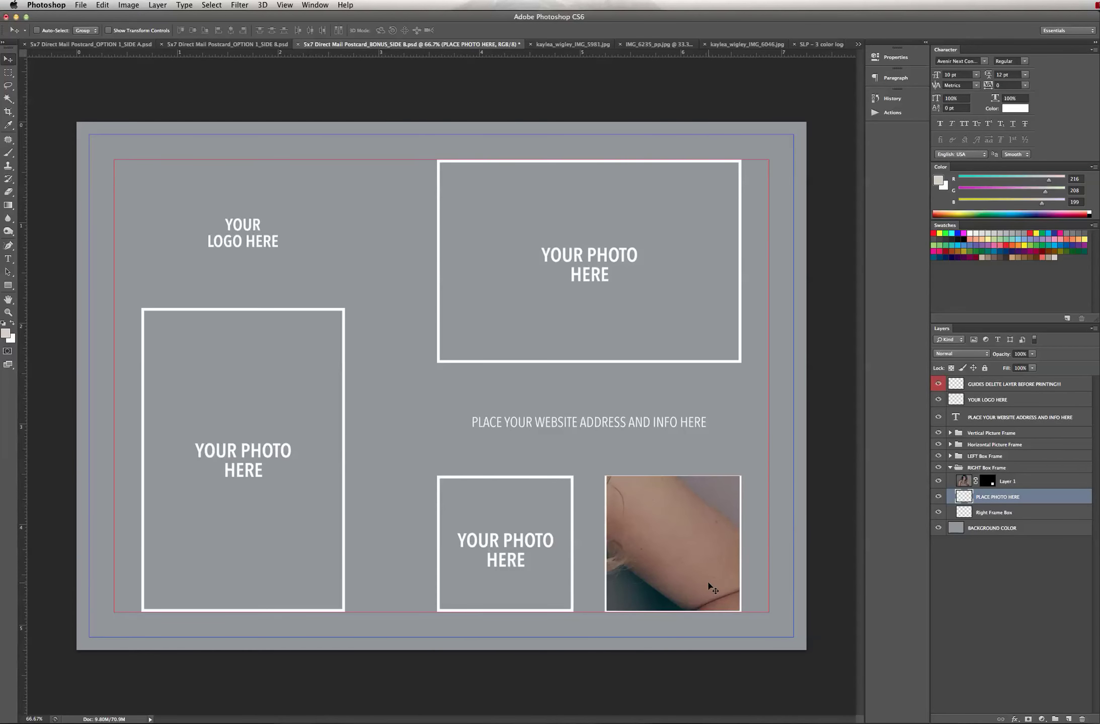
left_click(1029, 513)
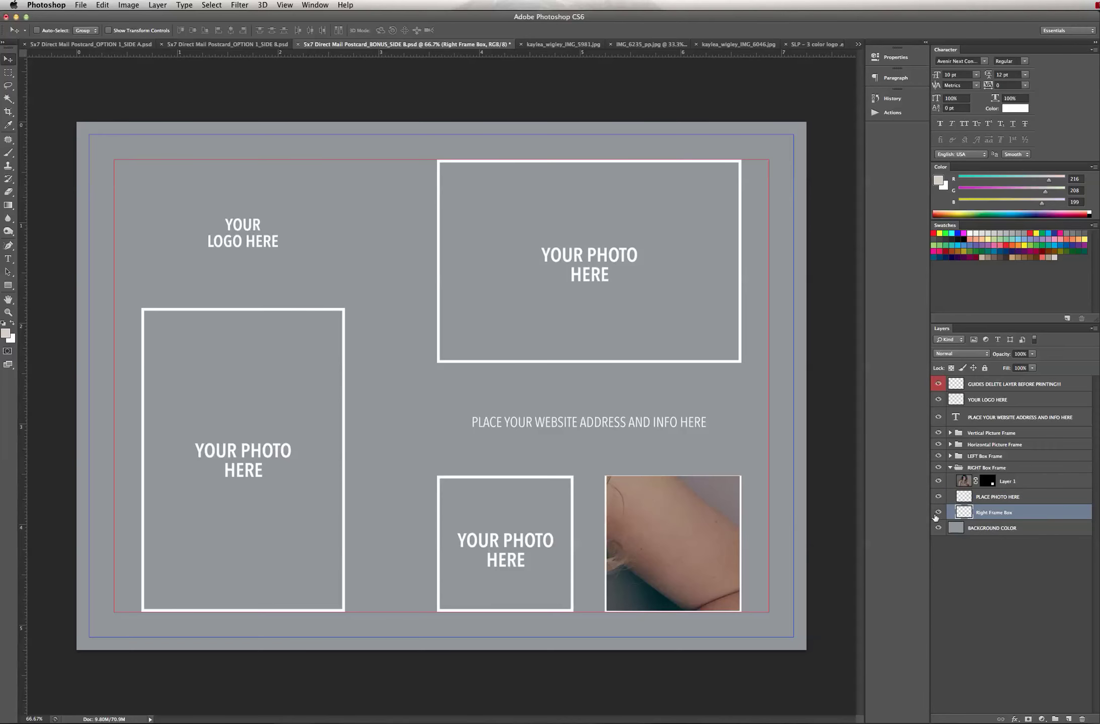
left_click_drag(1043, 517, 1040, 476)
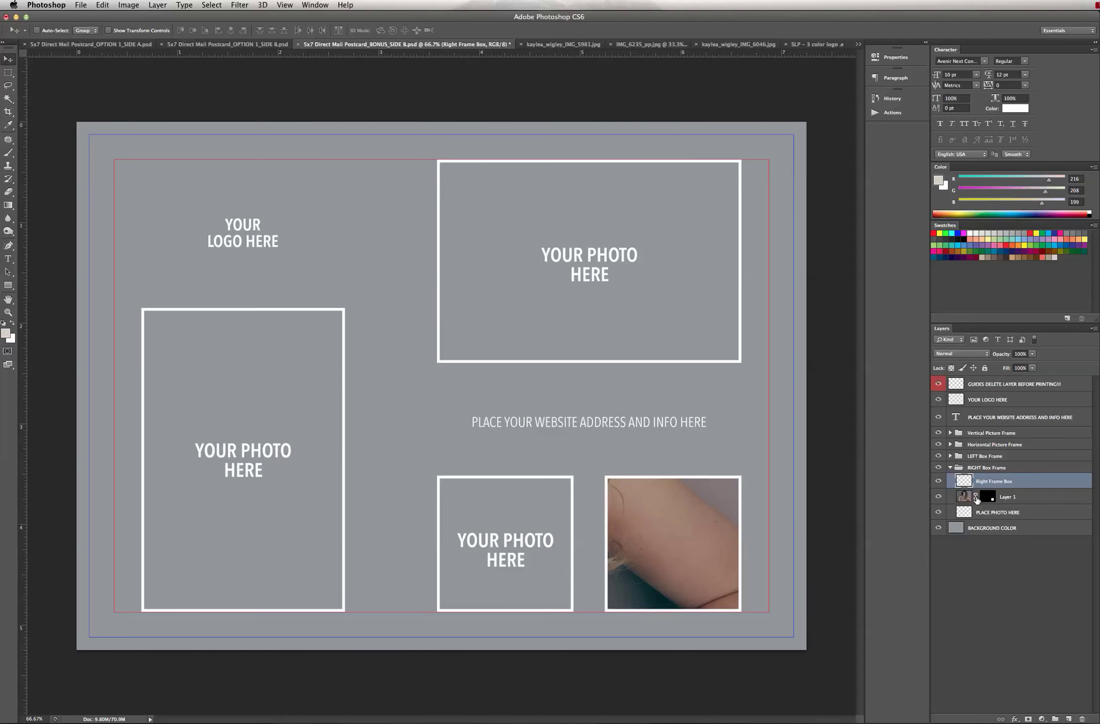
Step: Unlink the portrait from its mask and scale it to about 20%, positioned to fill the small right photo box
left_click(977, 499)
left_click(963, 496)
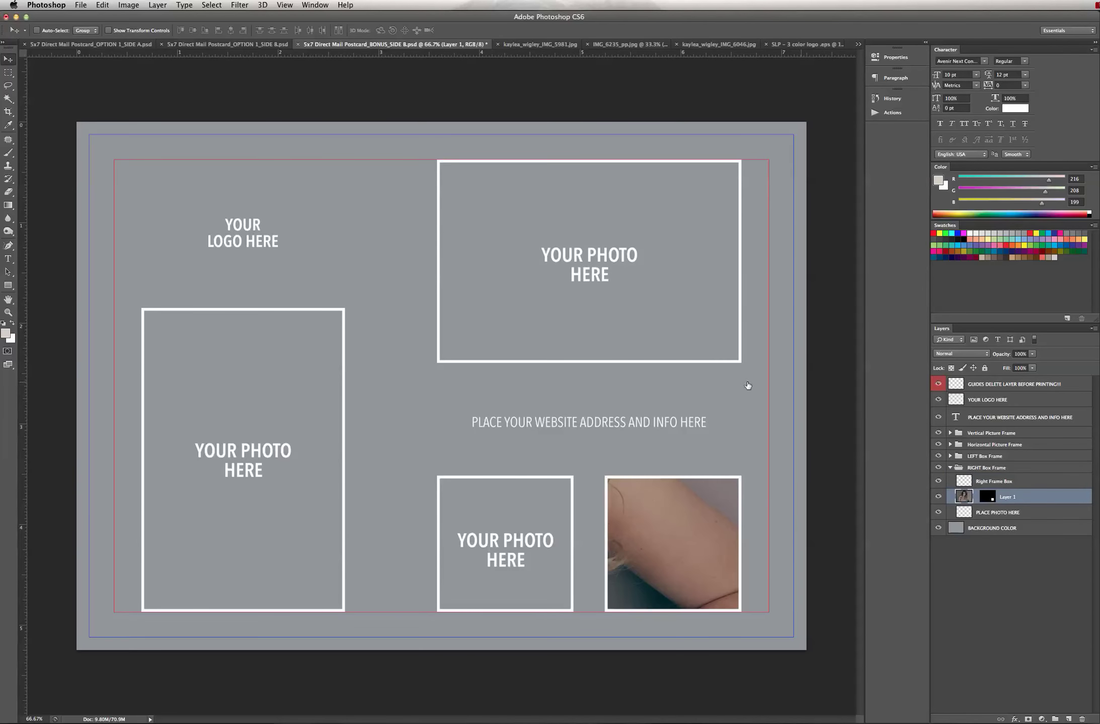
left_click(104, 4)
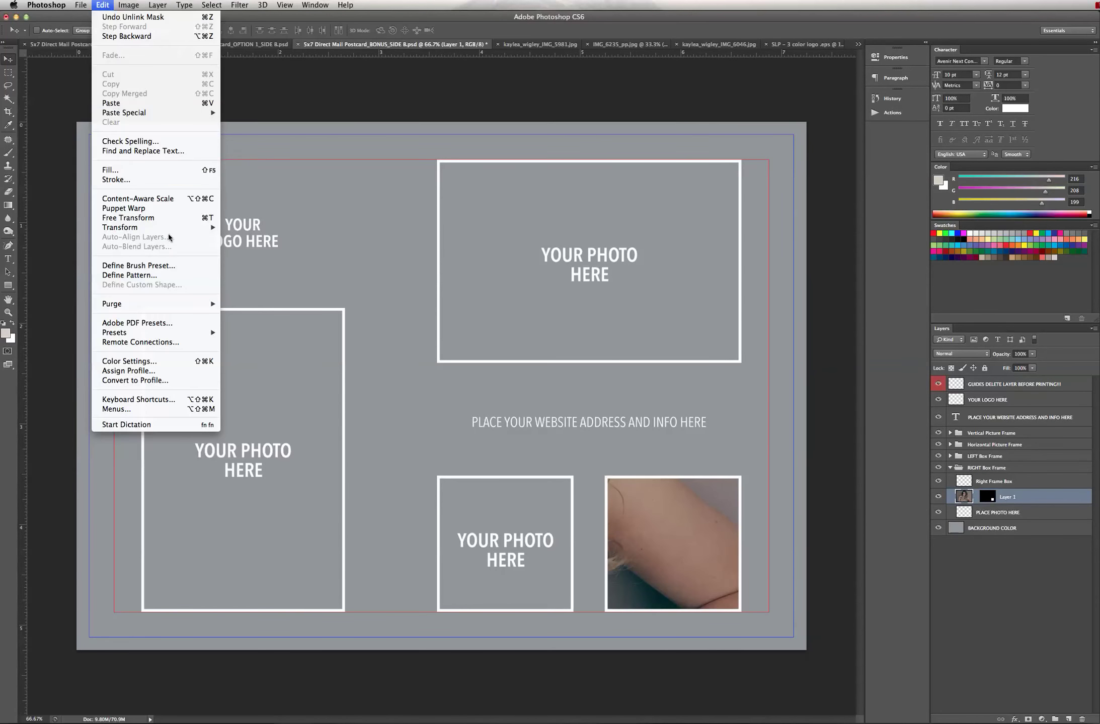
mouse_move(171, 229)
left_click(251, 246)
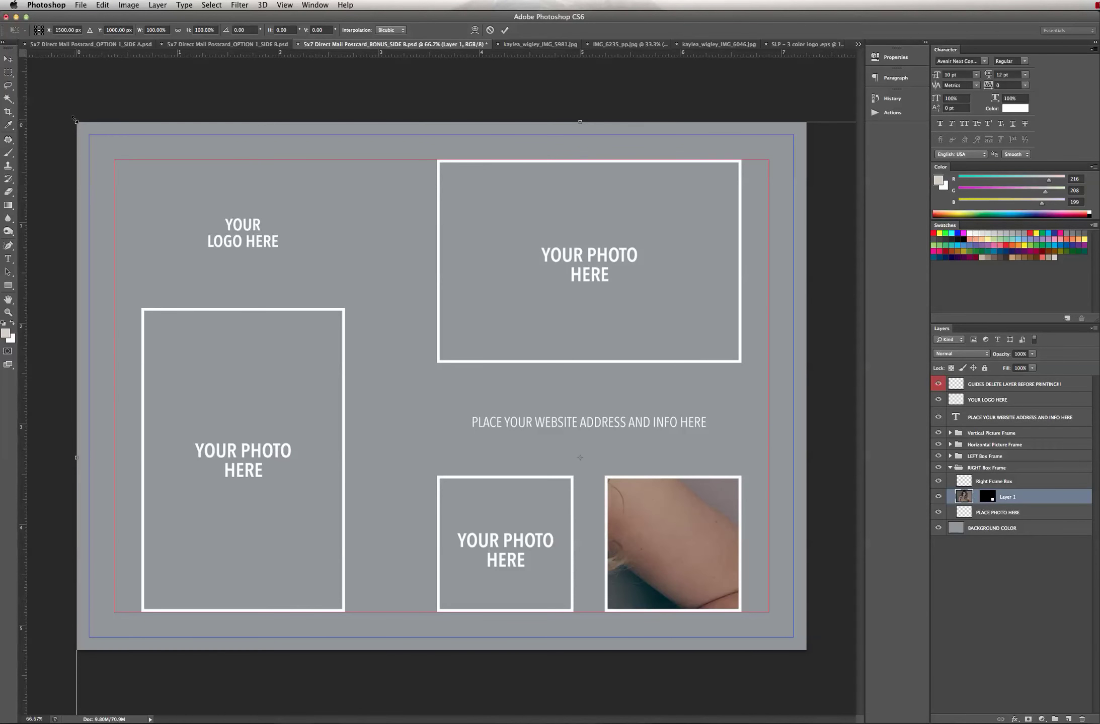
left_click_drag(74, 120, 577, 513)
left_click_drag(675, 528, 364, 356)
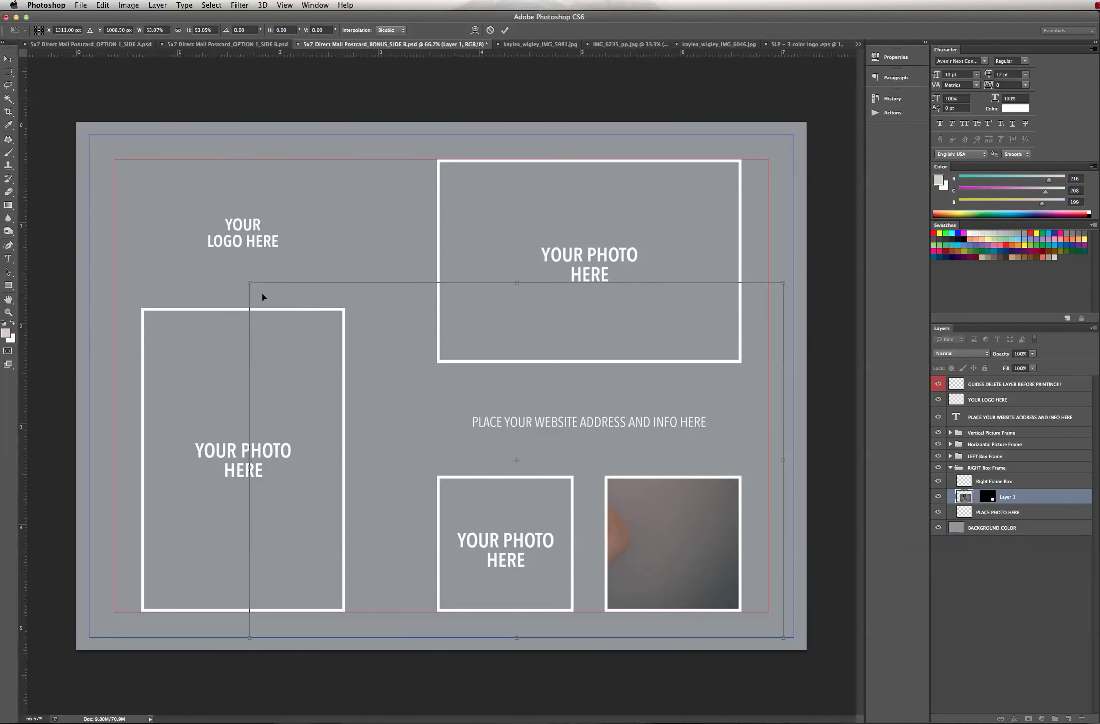
left_click_drag(250, 283, 549, 470)
left_click_drag(544, 636, 577, 600)
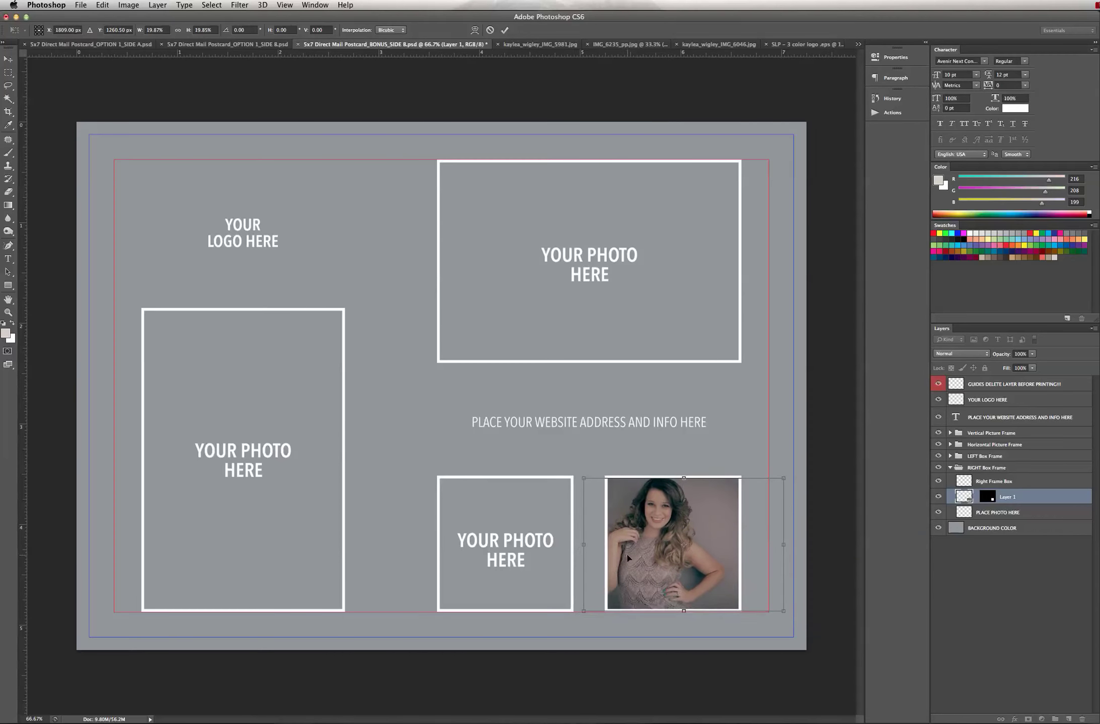
left_click_drag(783, 478, 788, 476)
key("Return")
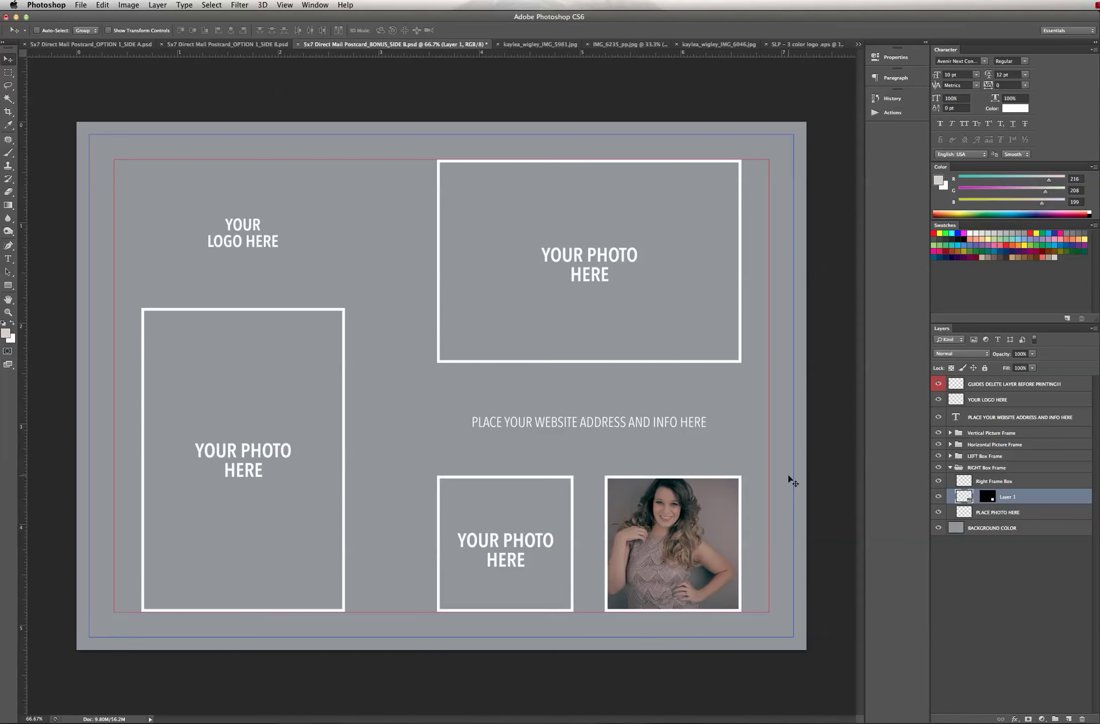
Step: Nudge the portrait horizontally until the woman is well placed inside the right photo box
key("shift+Right")
key("shift+Left")
key("shift+Right")
key("shift+Right")
key("shift+Left")
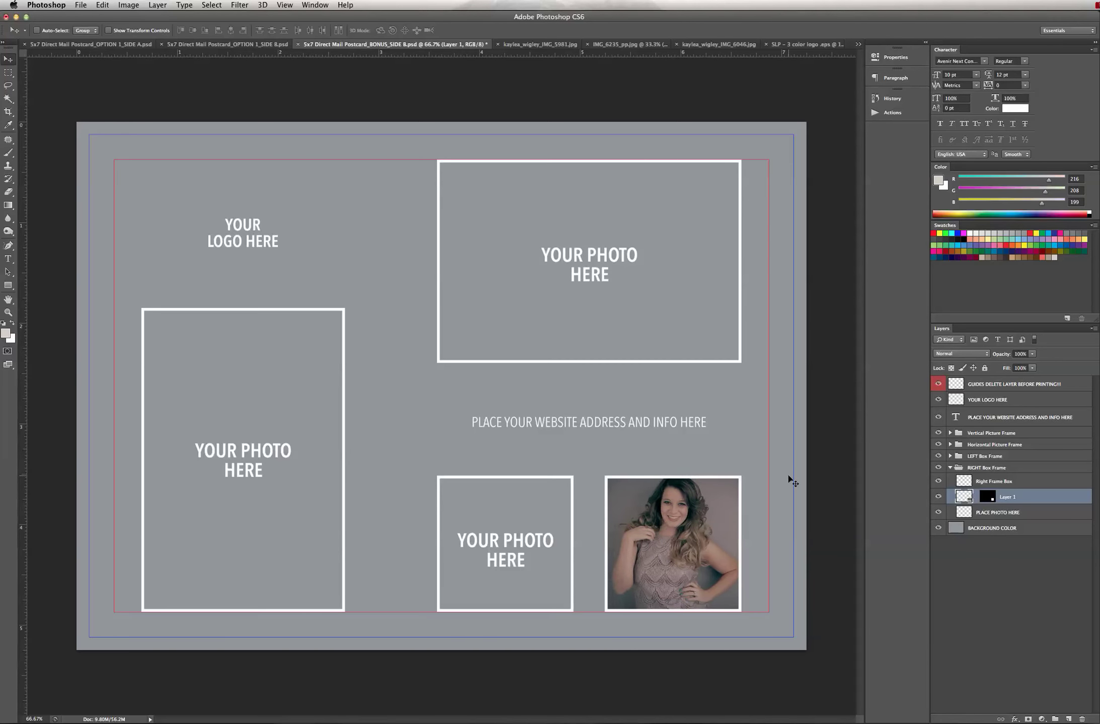
key("shift+Left")
key("Left")
key("Left")
key("Left")
key("Left")
key("Left")
key("Left")
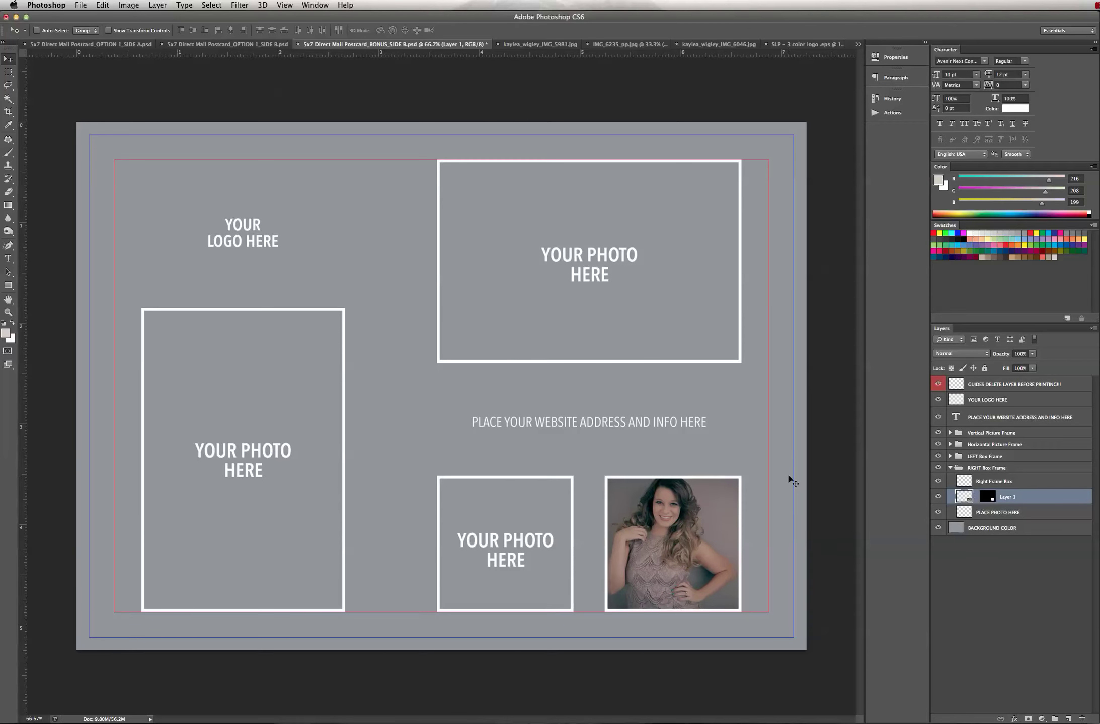
key("Right")
key("Right")
key("Right")
key("Right")
key("Right")
key("Right")
key("Right")
key("Right")
key("Right")
key("Right")
key("Right")
key("Right")
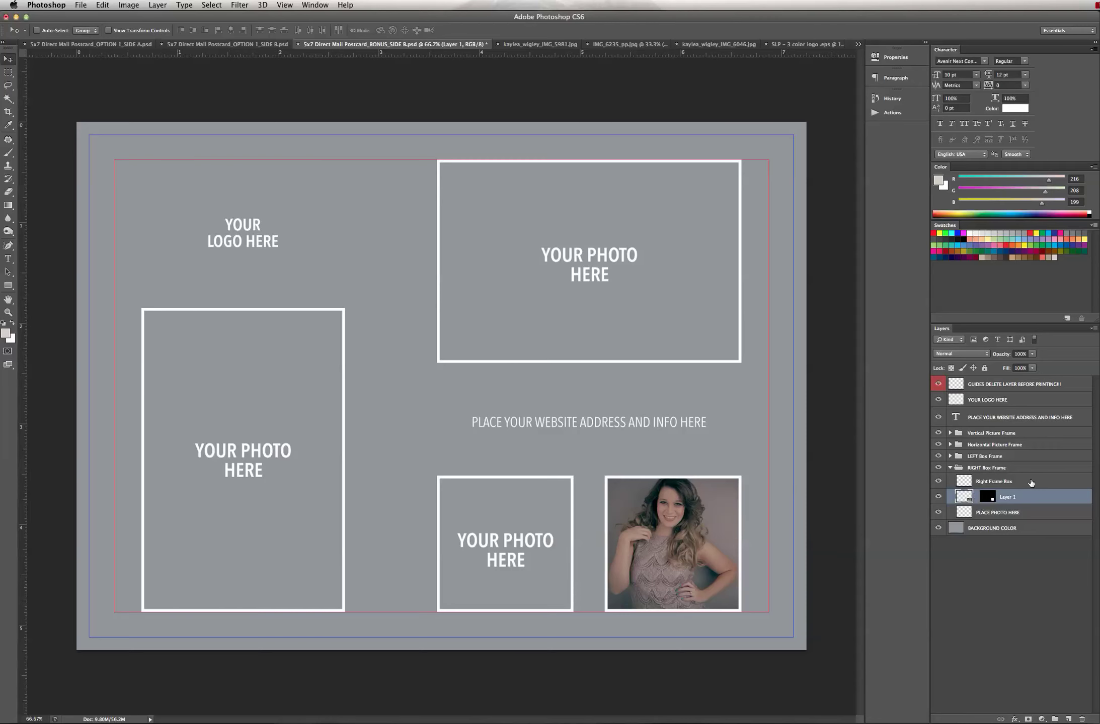
left_click(1060, 513)
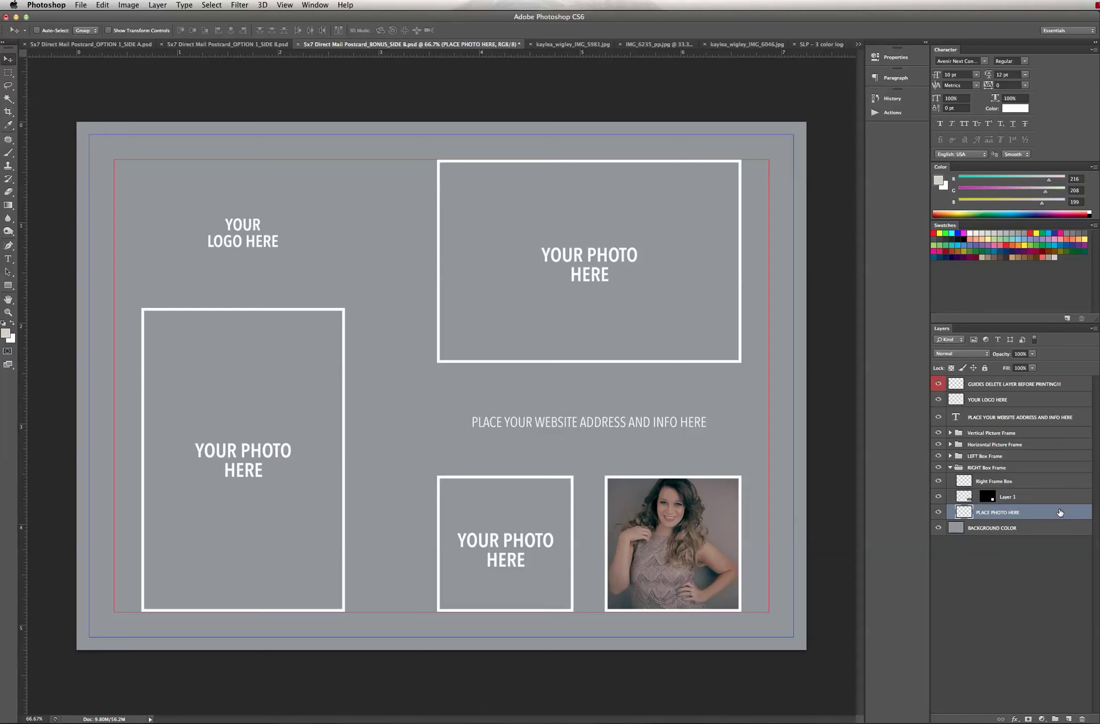
left_click(1027, 482)
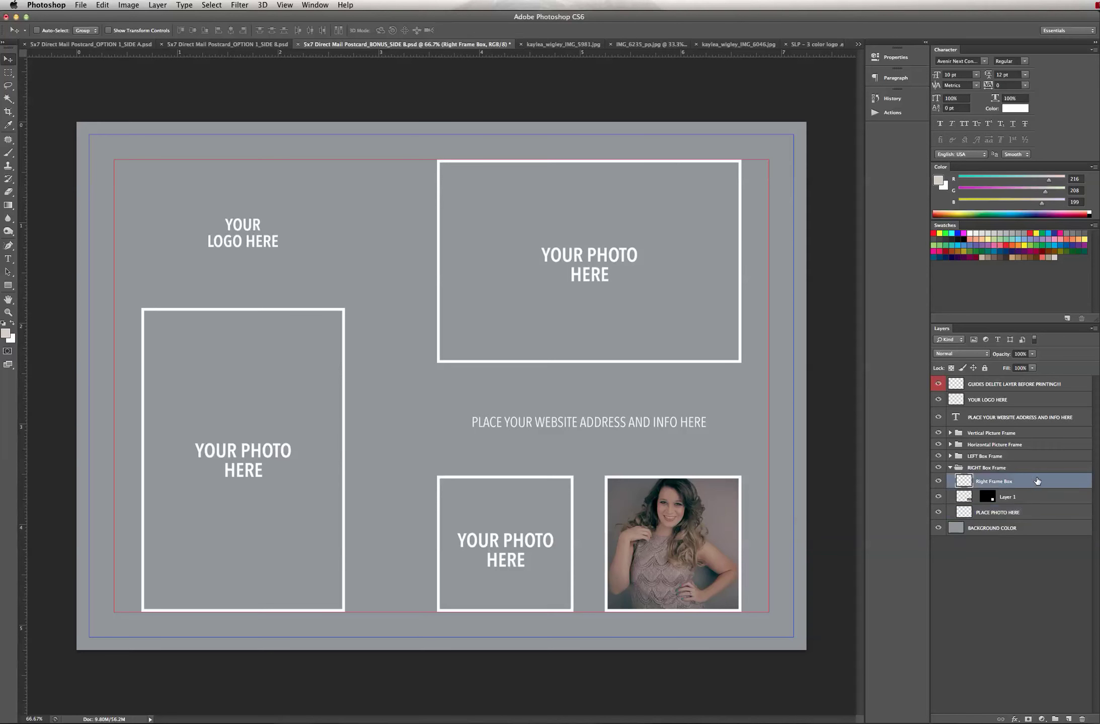
Step: Add a beige Color Overlay (#d8d0c7) to the Right Frame Box layer
double_click(1038, 481)
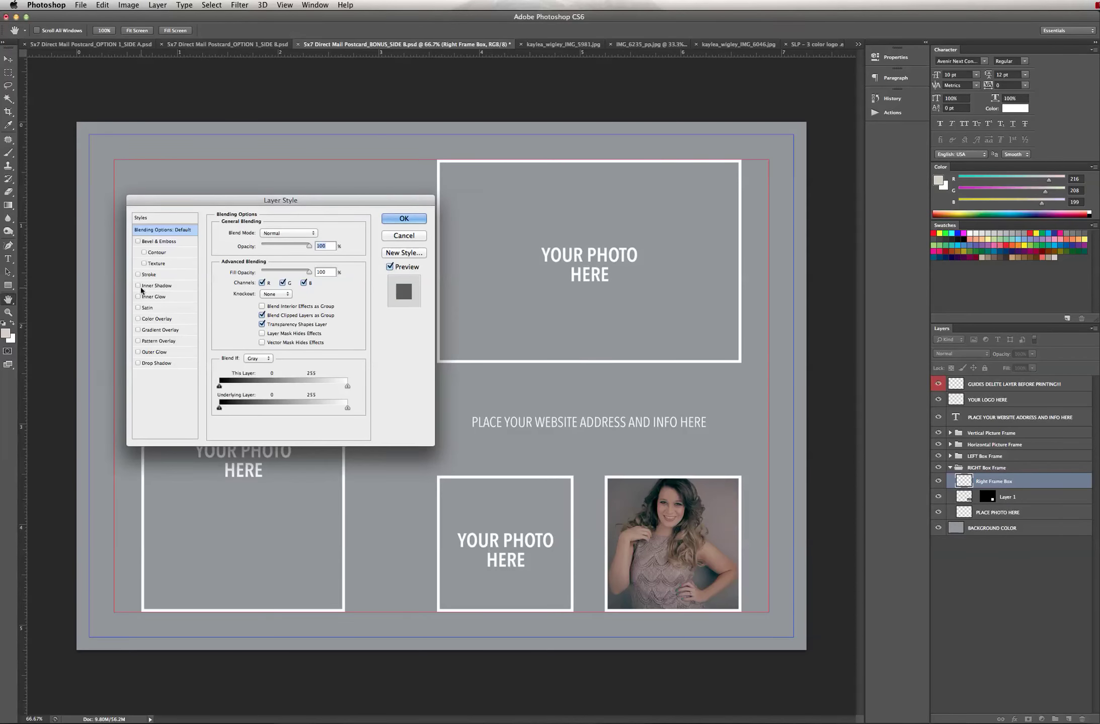
left_click(166, 320)
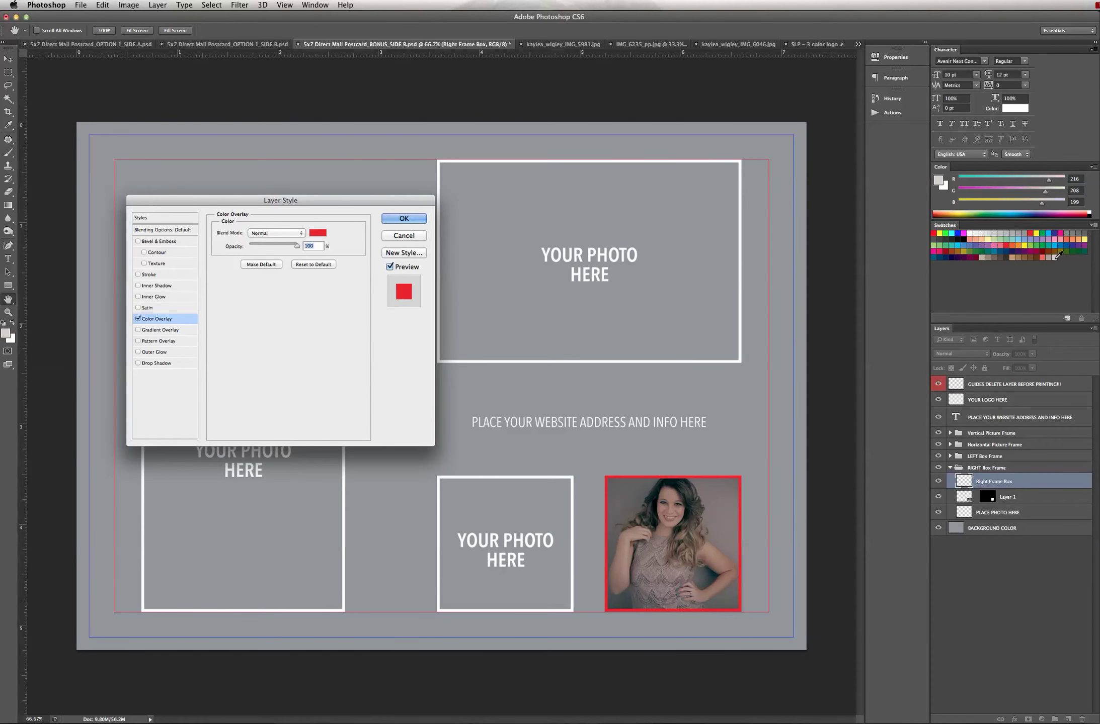
left_click(318, 234)
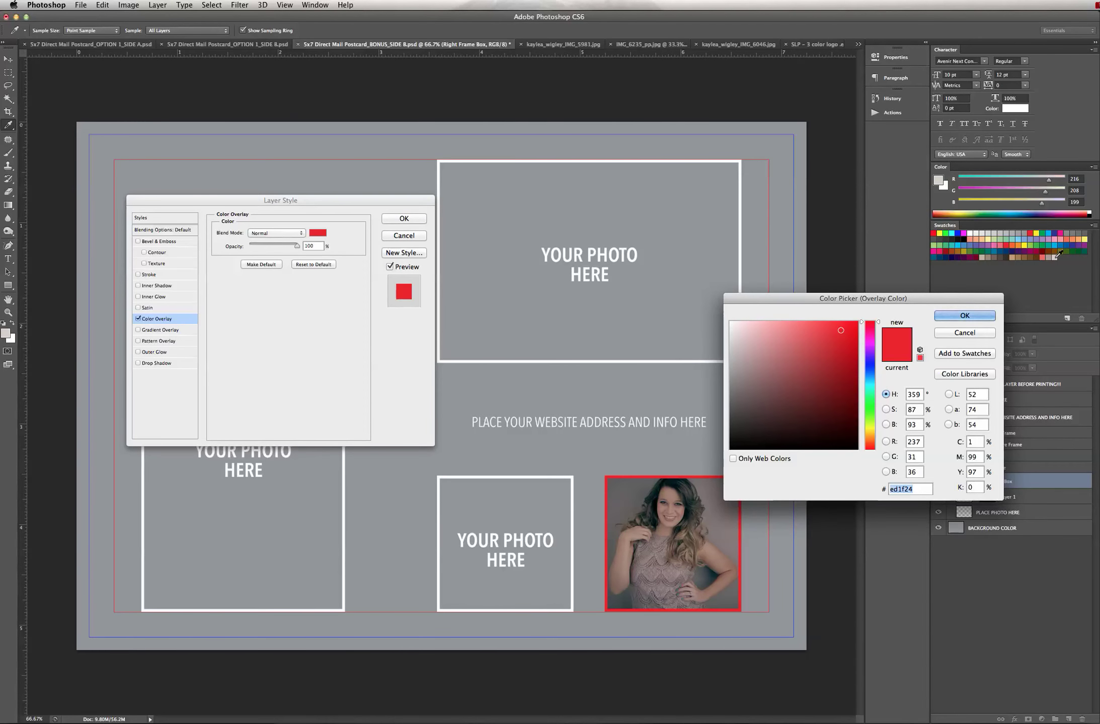
left_click(1059, 255)
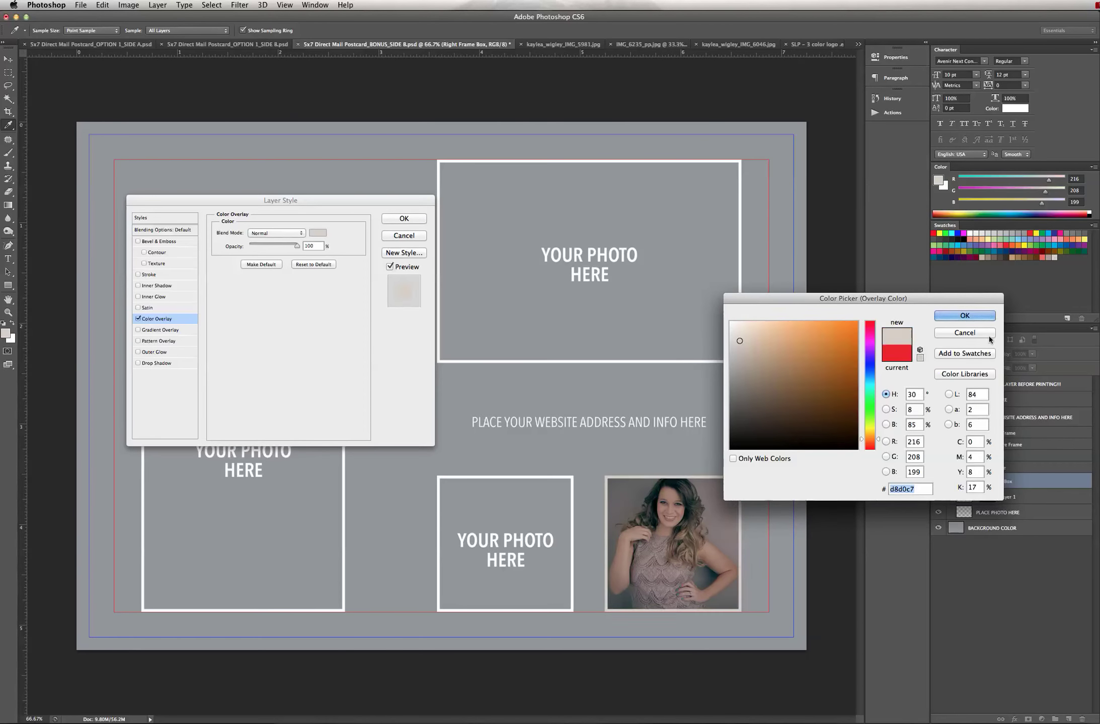
left_click(980, 316)
key("Return")
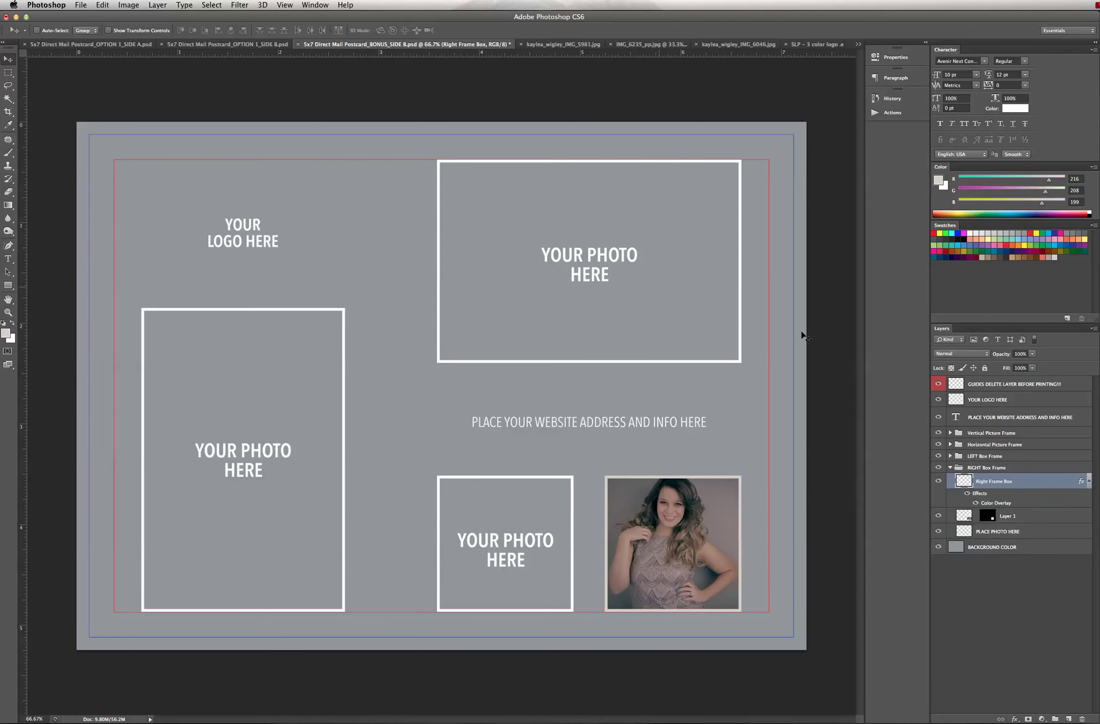
Step: Add a coral Color Overlay (#f1645d) to the BACKGROUND COLOR layer
left_click(1038, 553)
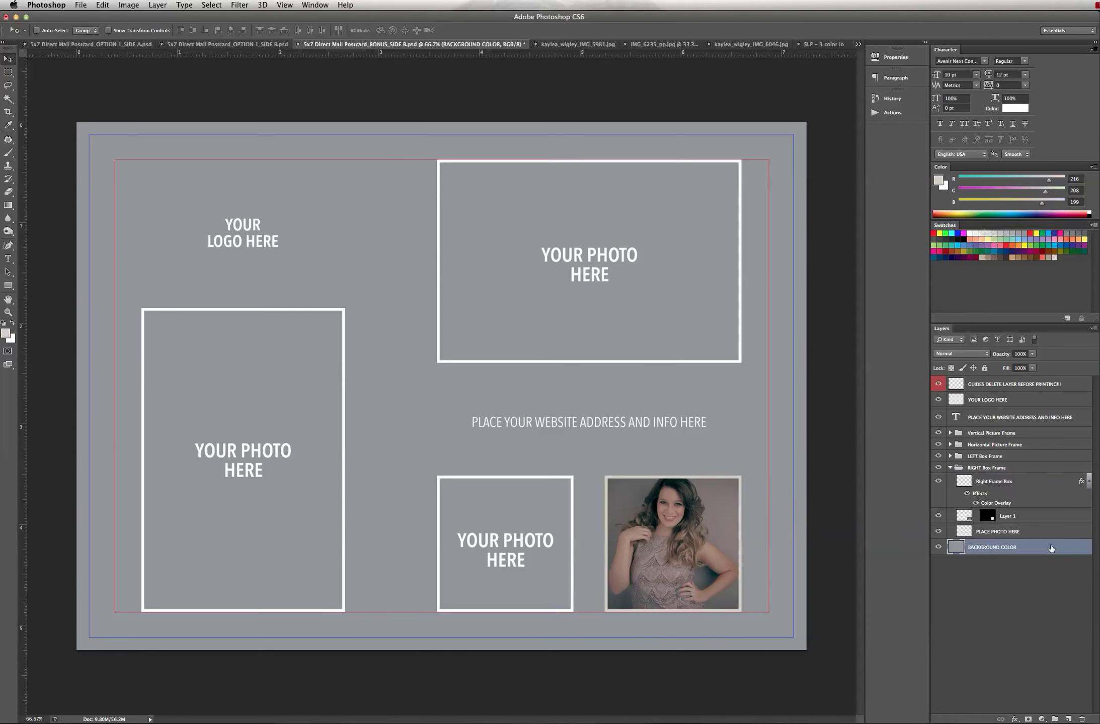
double_click(1048, 549)
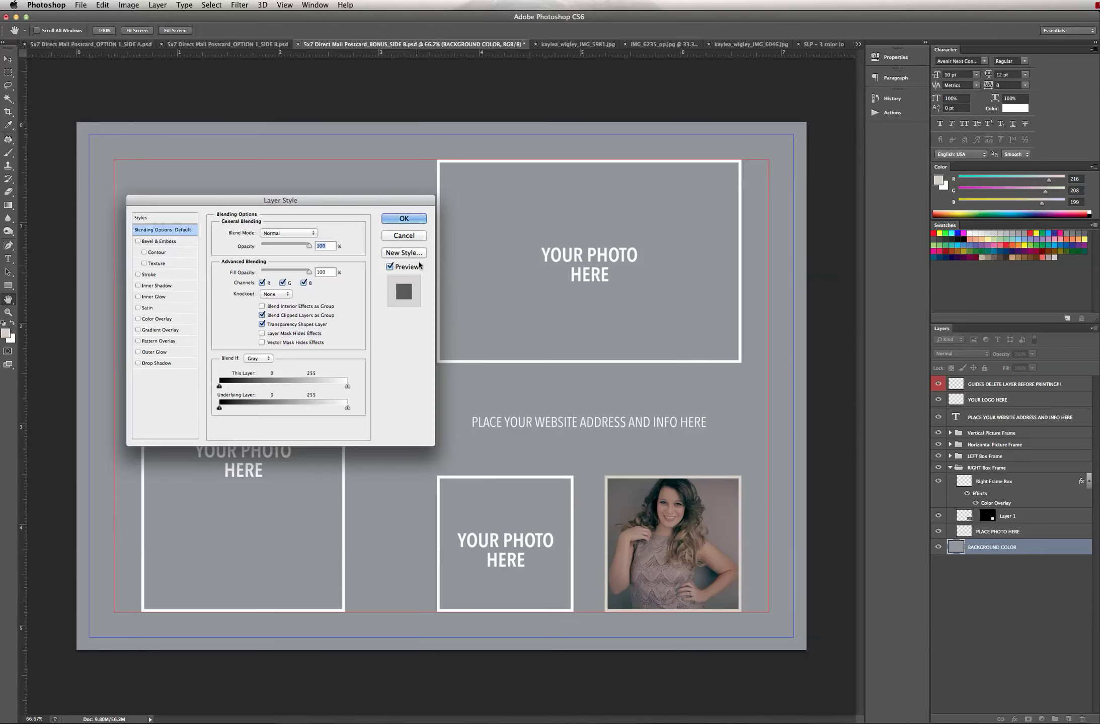
left_click(162, 319)
left_click(318, 233)
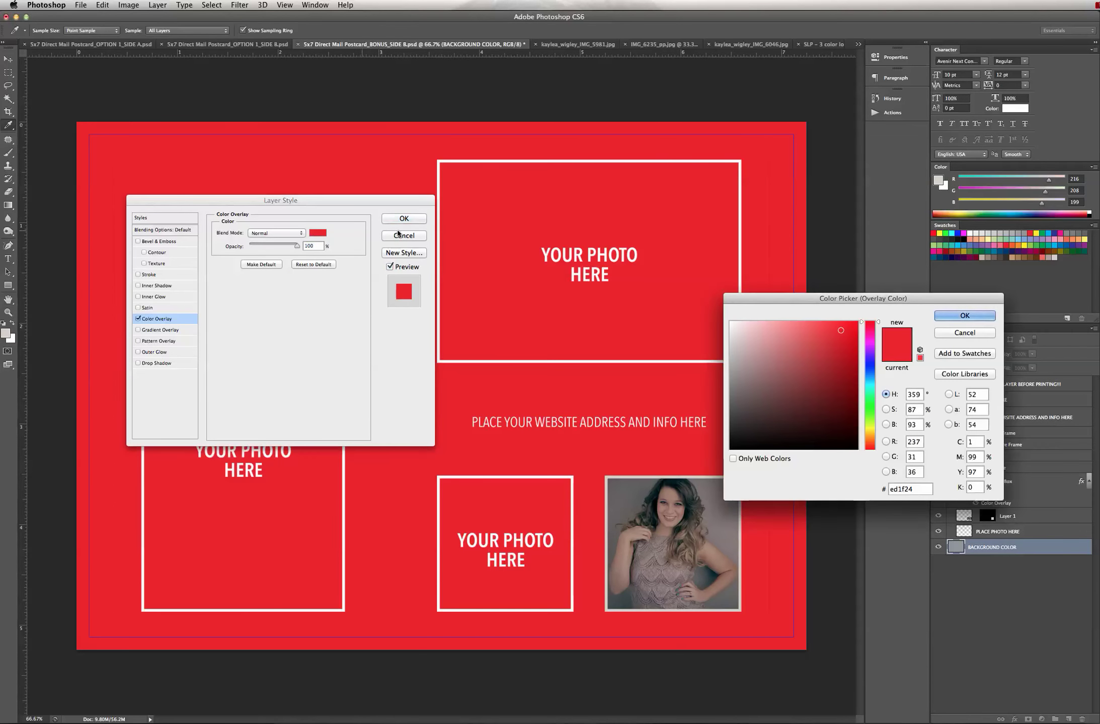
left_click(1042, 256)
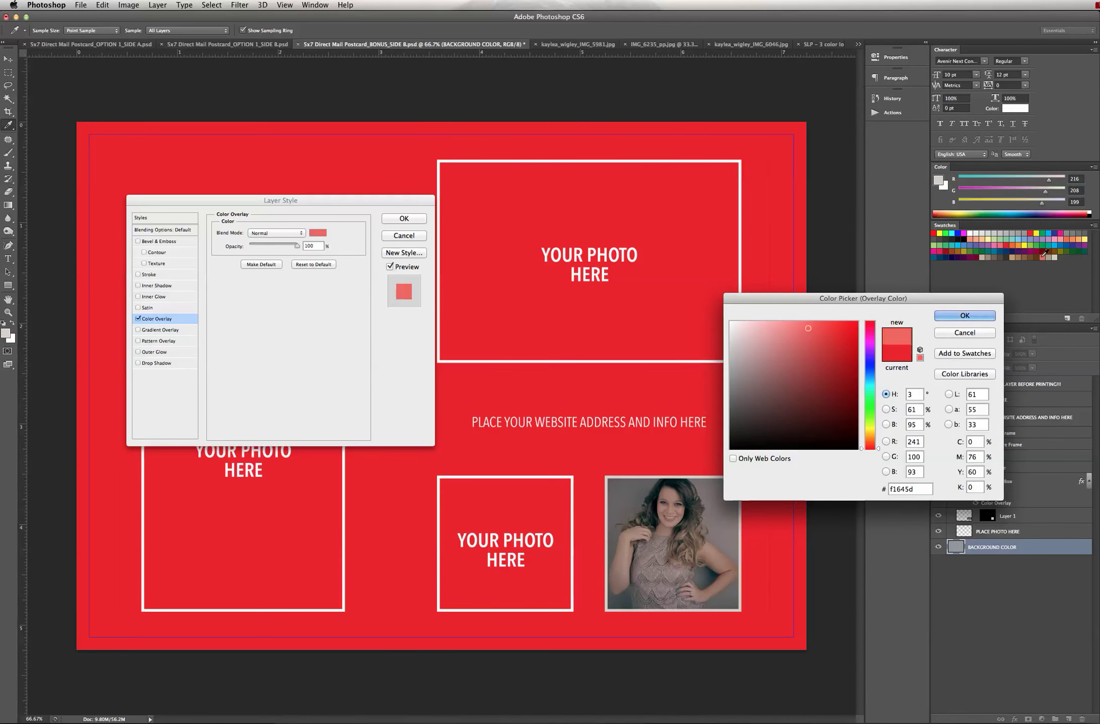
left_click(964, 316)
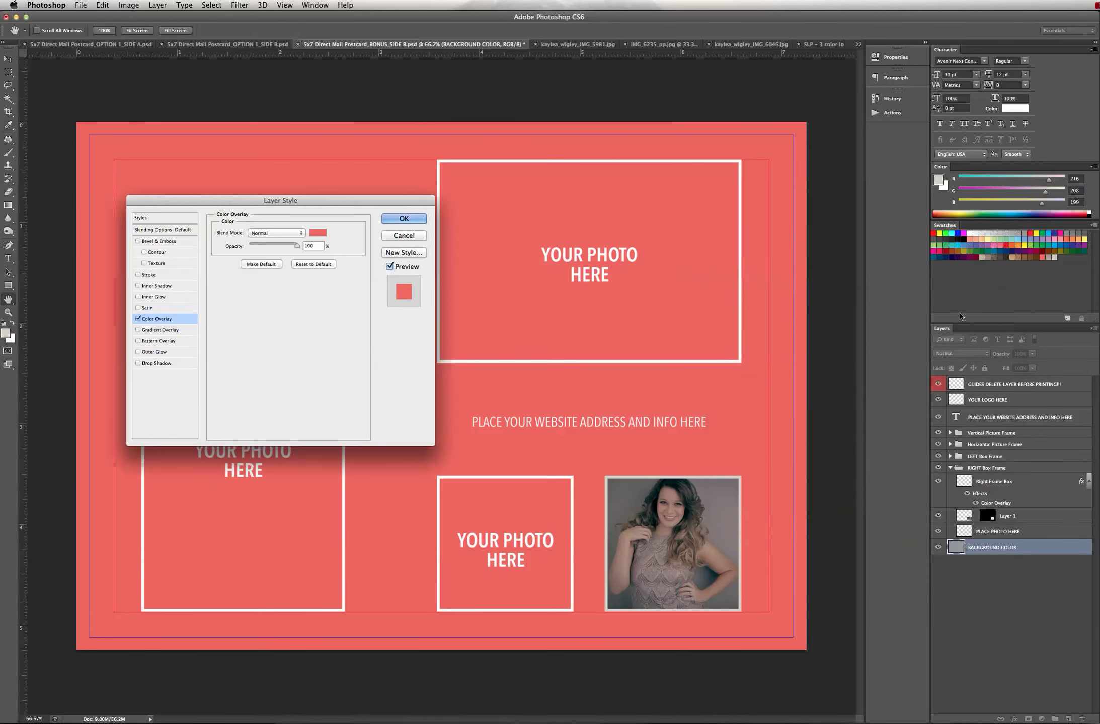
left_click(417, 222)
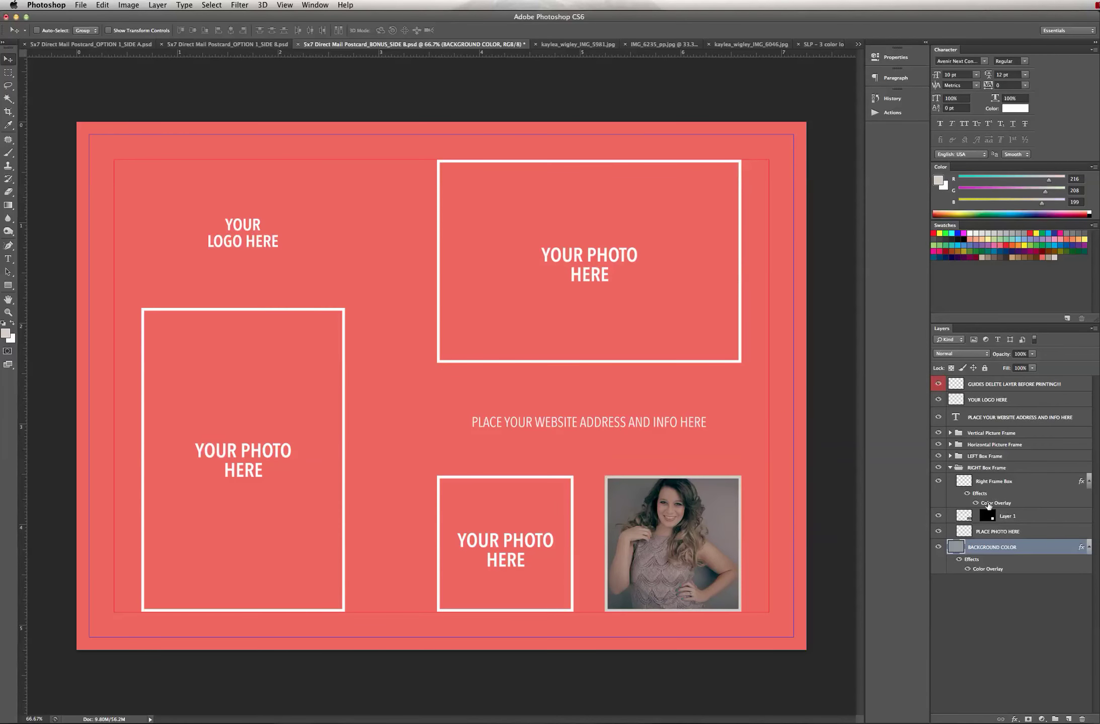
Step: Set the BACKGROUND COLOR layer's Color Overlay to the taupe swatch #aca095
double_click(1046, 547)
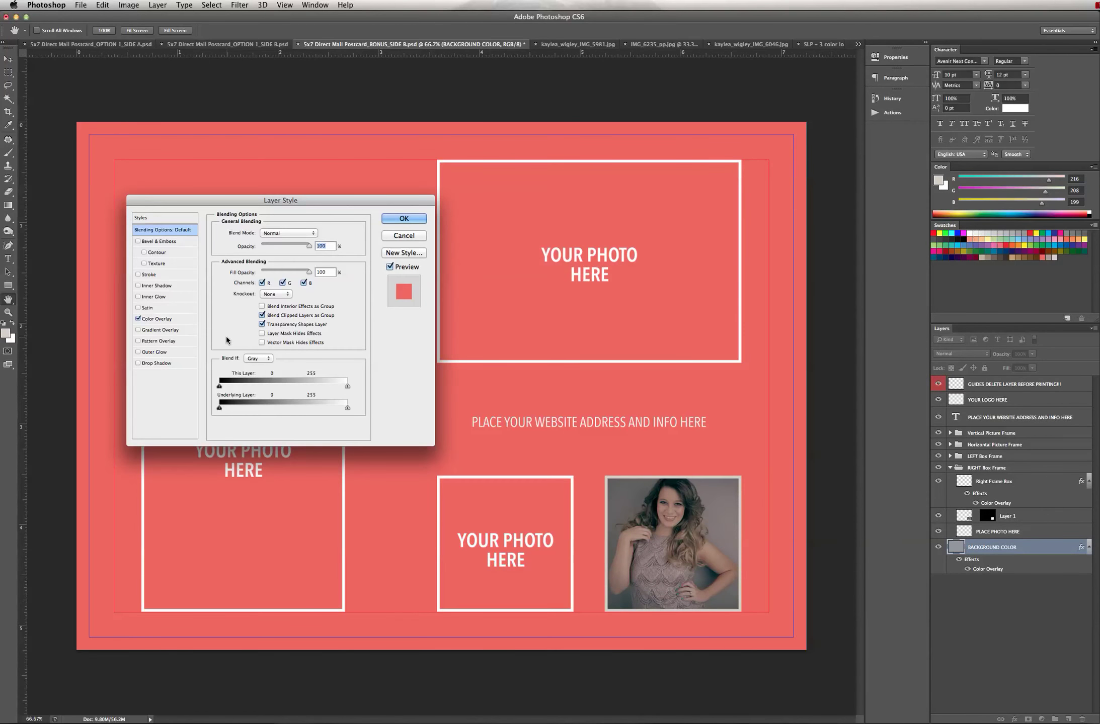
left_click(158, 319)
left_click(318, 232)
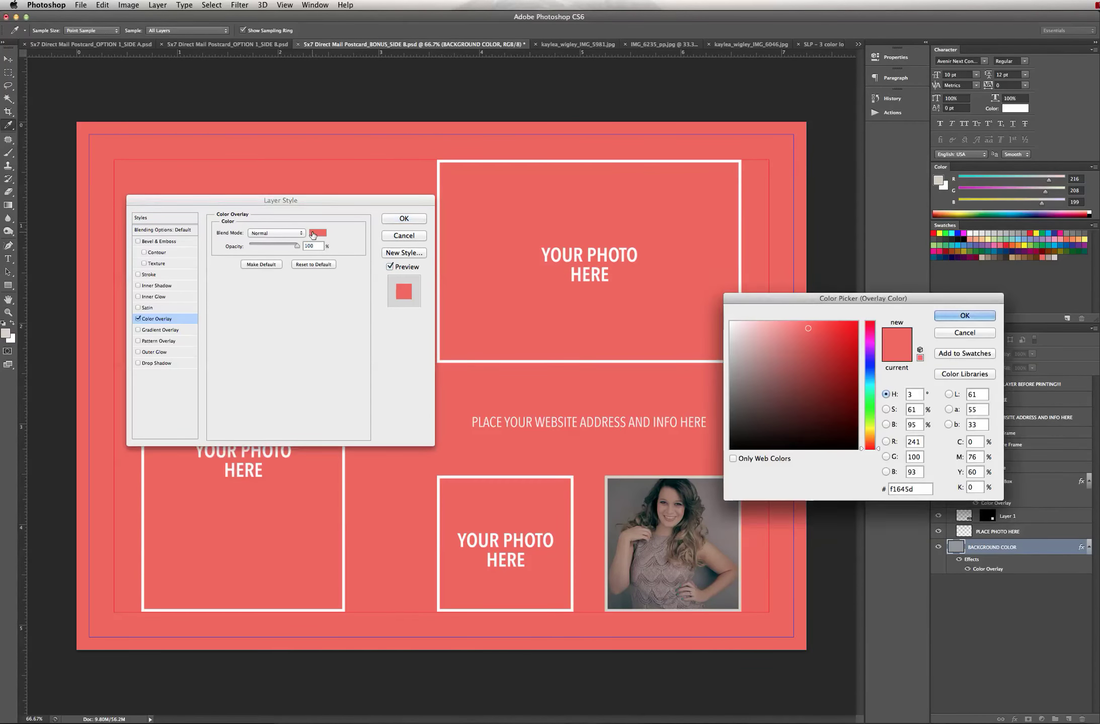
left_click(1059, 261)
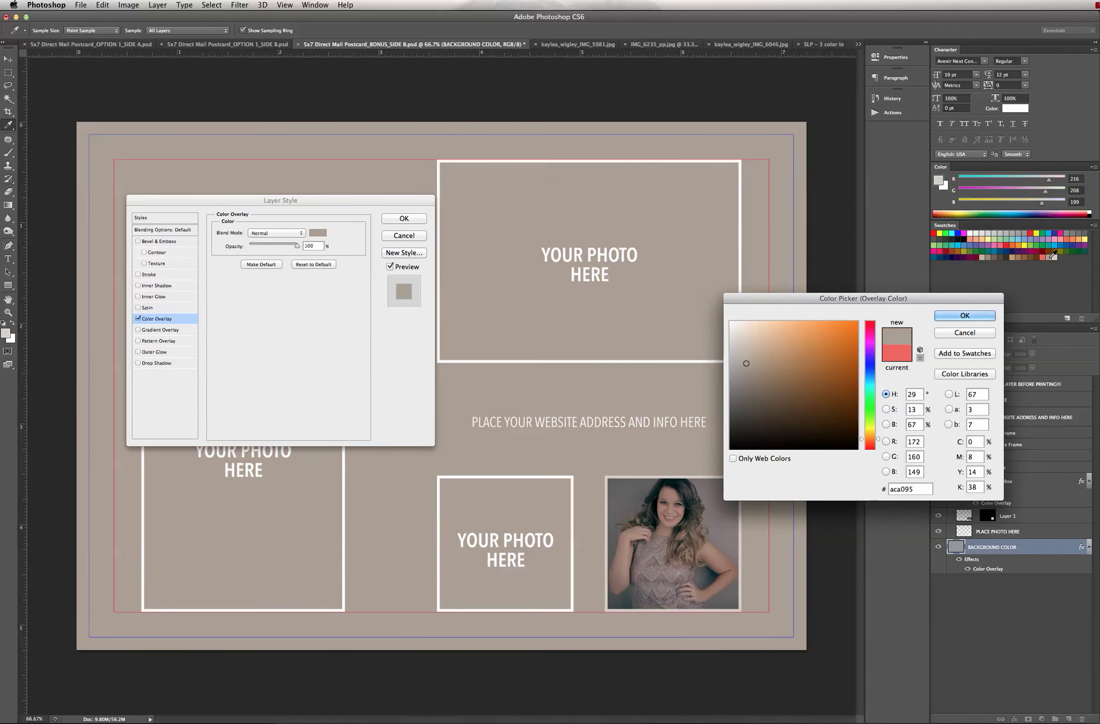
left_click(965, 316)
left_click(404, 219)
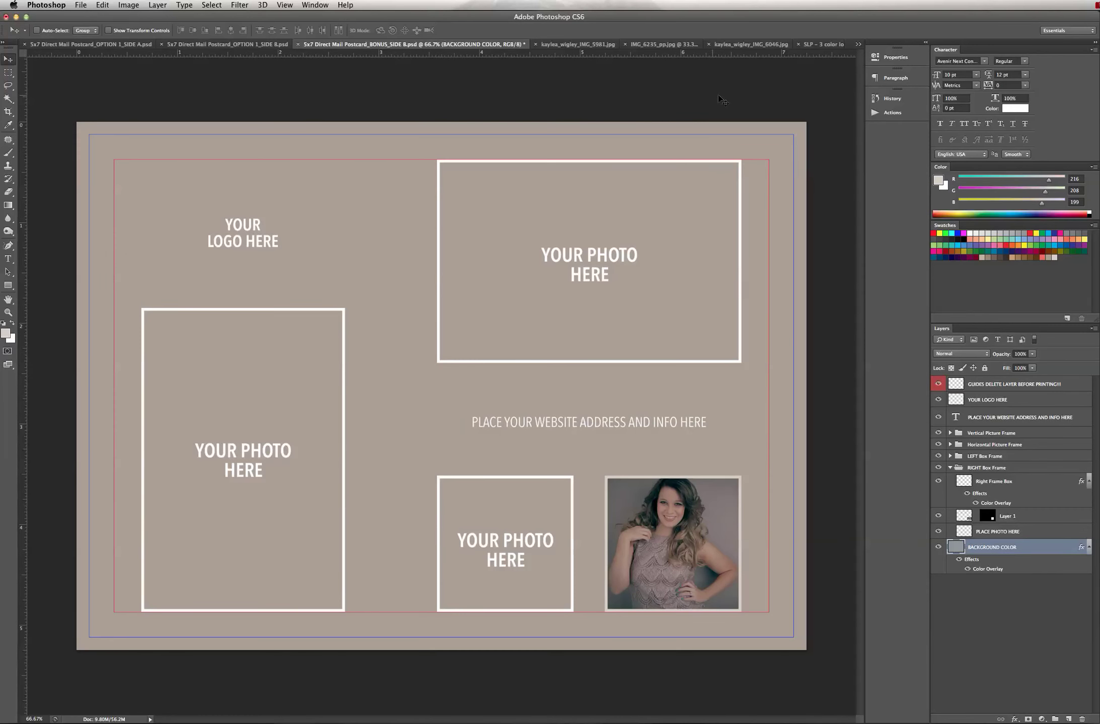
Step: Switch to Adobe Bridge, open the portrait IMG_5260.jpg in Photoshop, and select and copy the whole image
key("super+o")
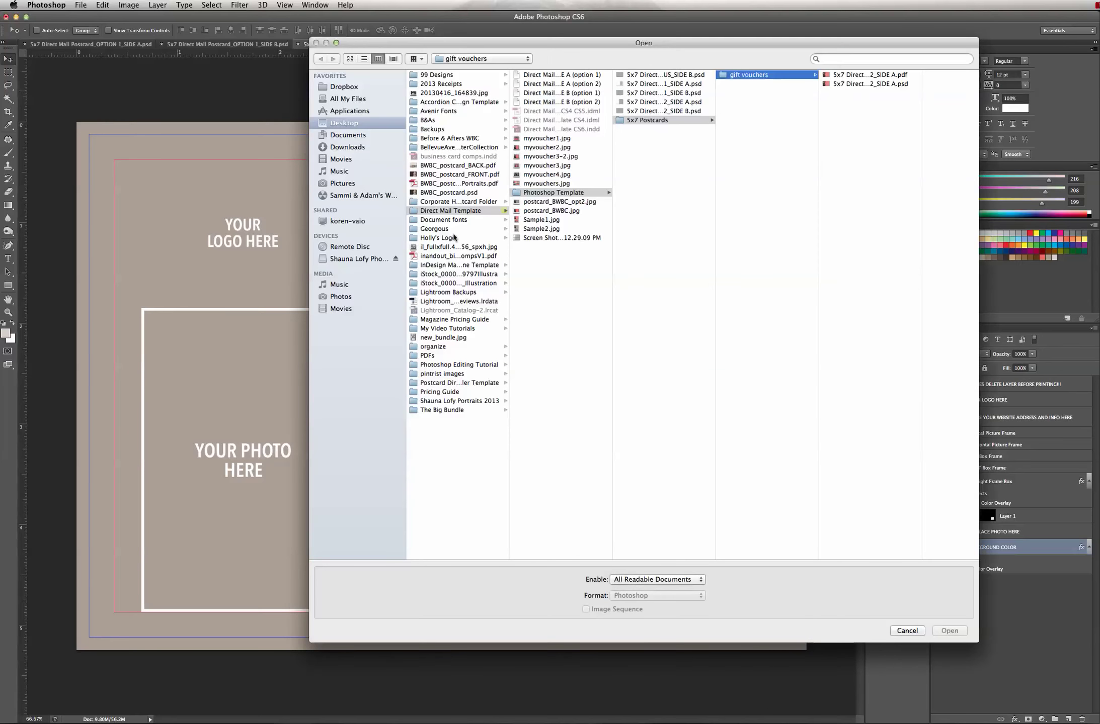
left_click(903, 631)
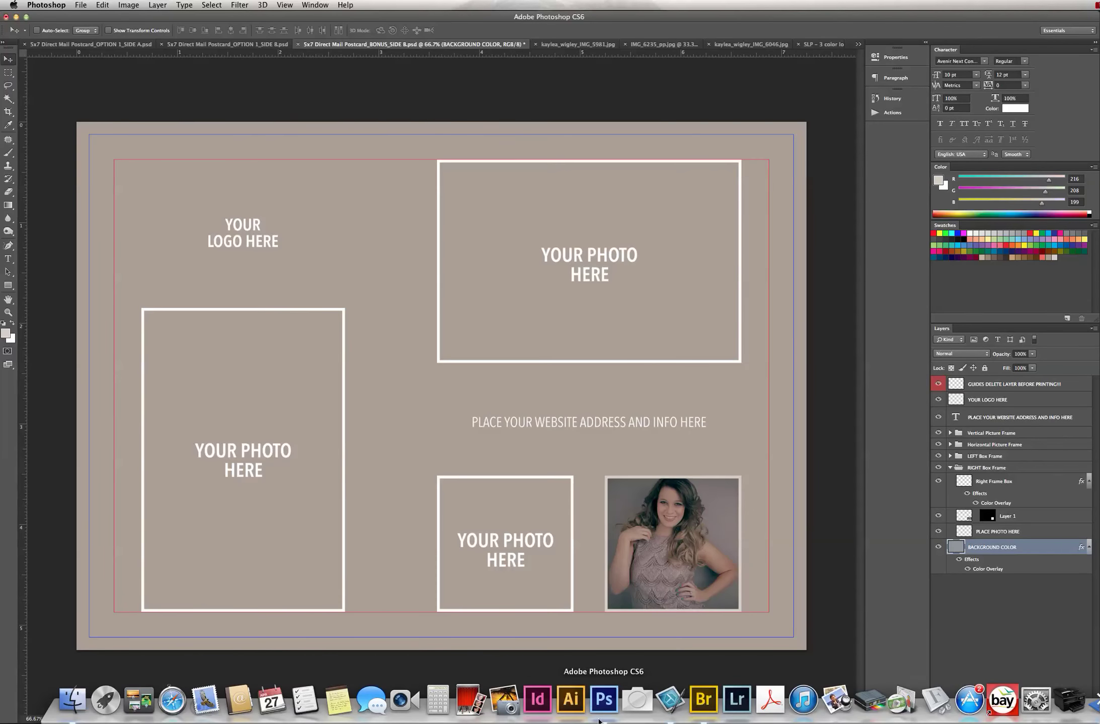
left_click(707, 700)
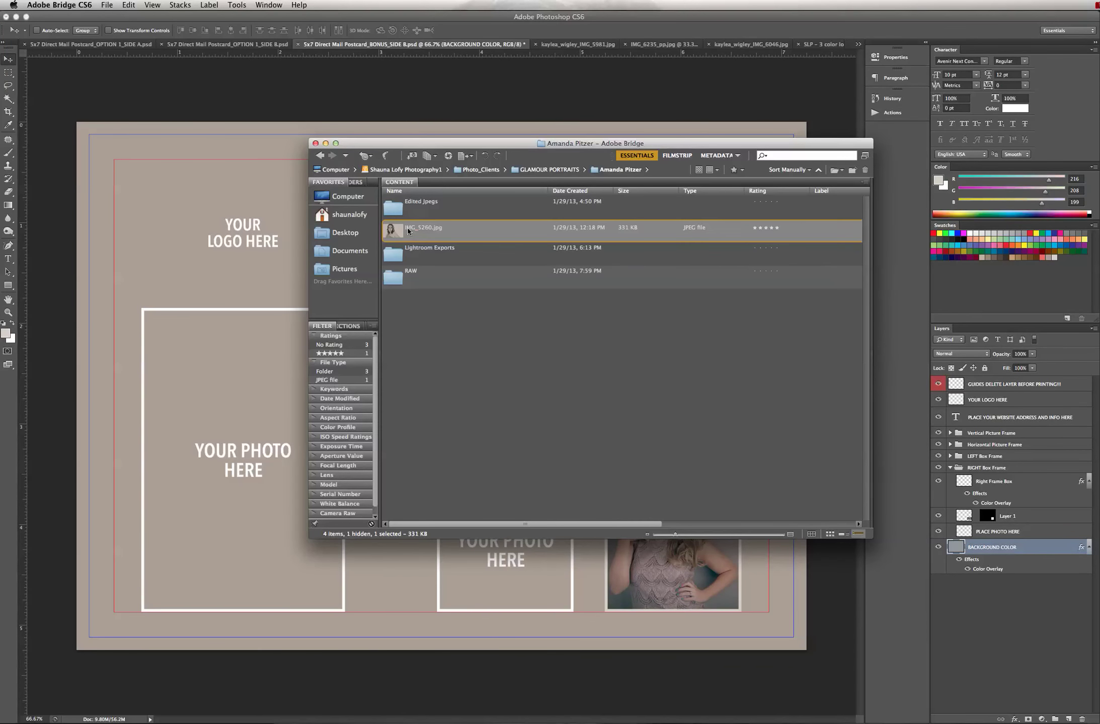
mouse_move(694, 719)
left_click_drag(610, 703, 610, 702)
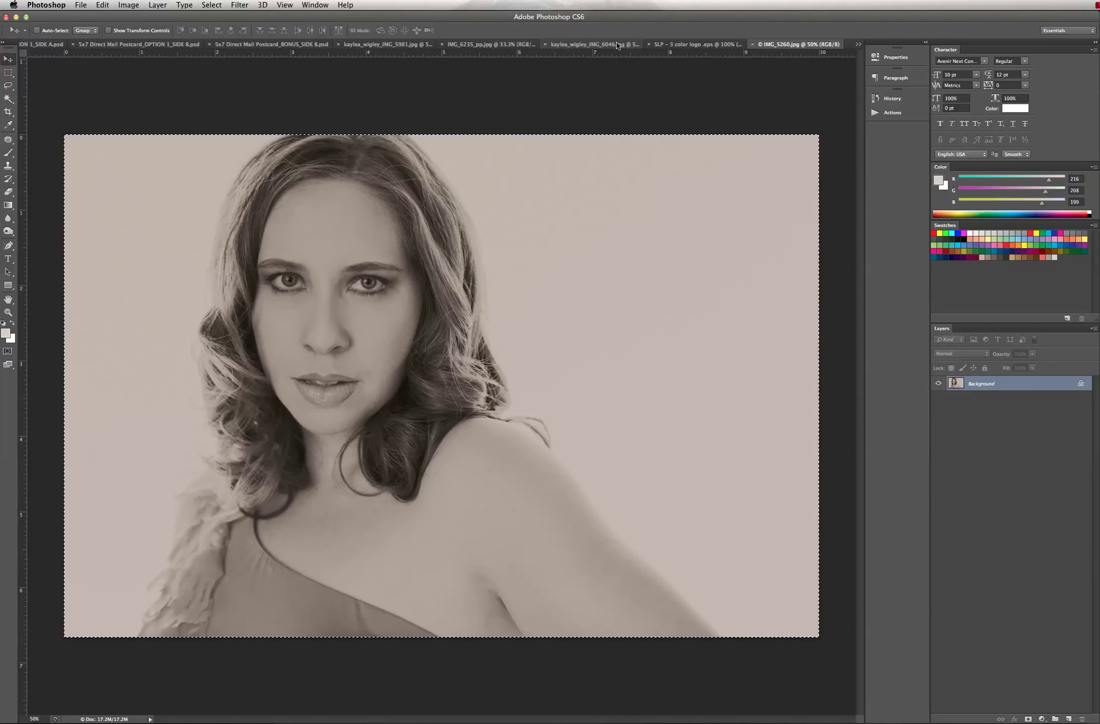
Step: Paste the copied portrait directly above the BACKGROUND COLOR layer of the BONUS_SIDE B postcard and set its opacity to 20%
left_click(302, 45)
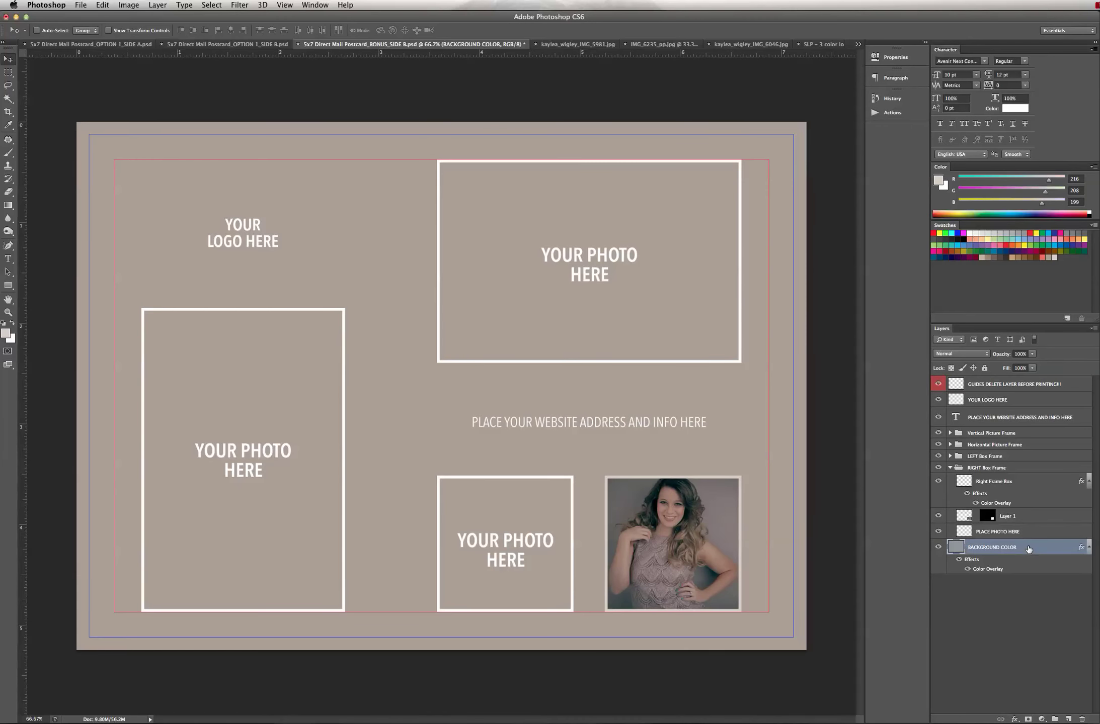
key("ctrl+v")
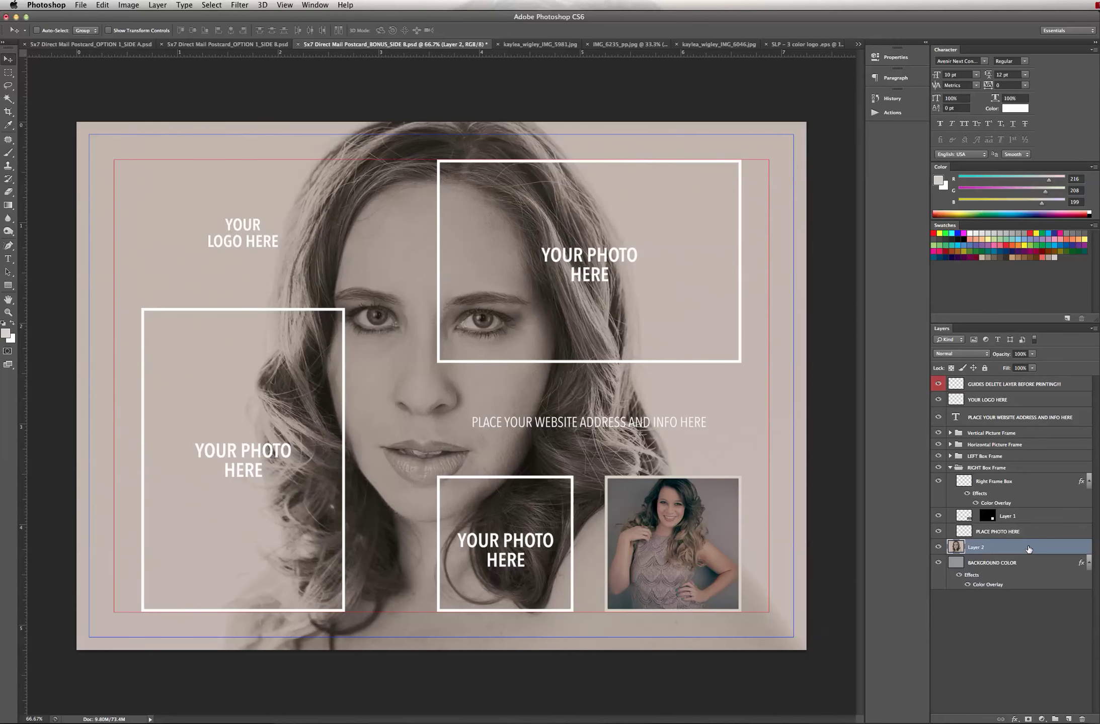
left_click(1025, 354)
type("15")
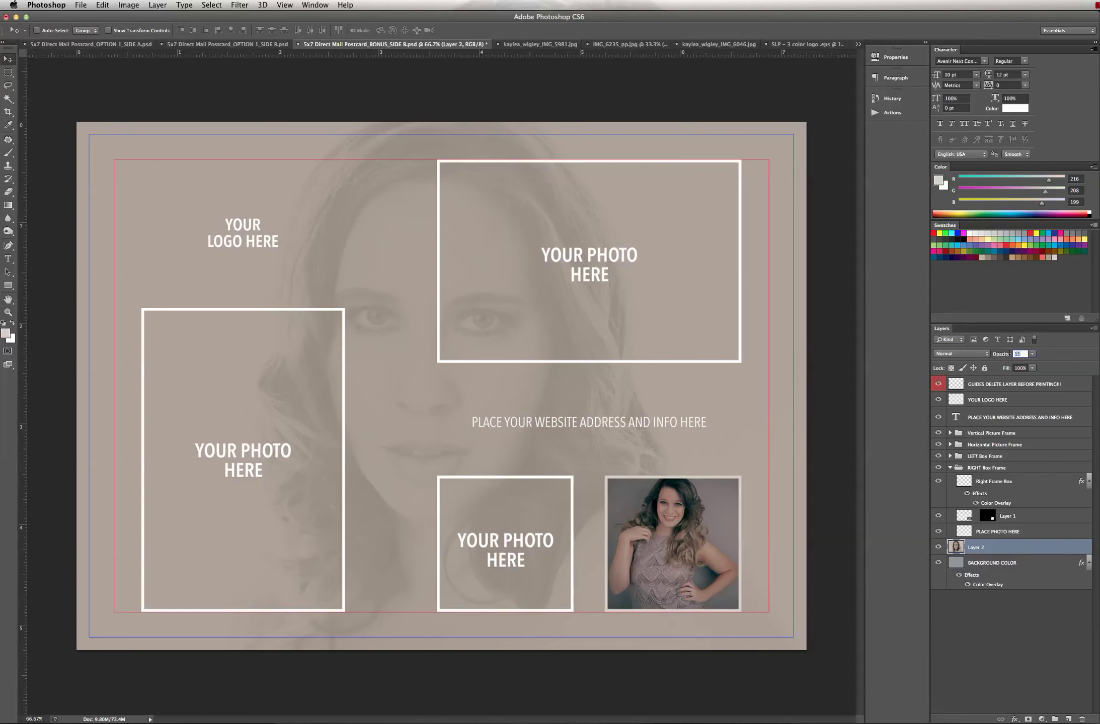
type("20")
key("Return")
Step: Shift the faded background portrait up and to the left so the face sits between the logo and the horizontal photo box
left_click_drag(405, 389, 316, 346)
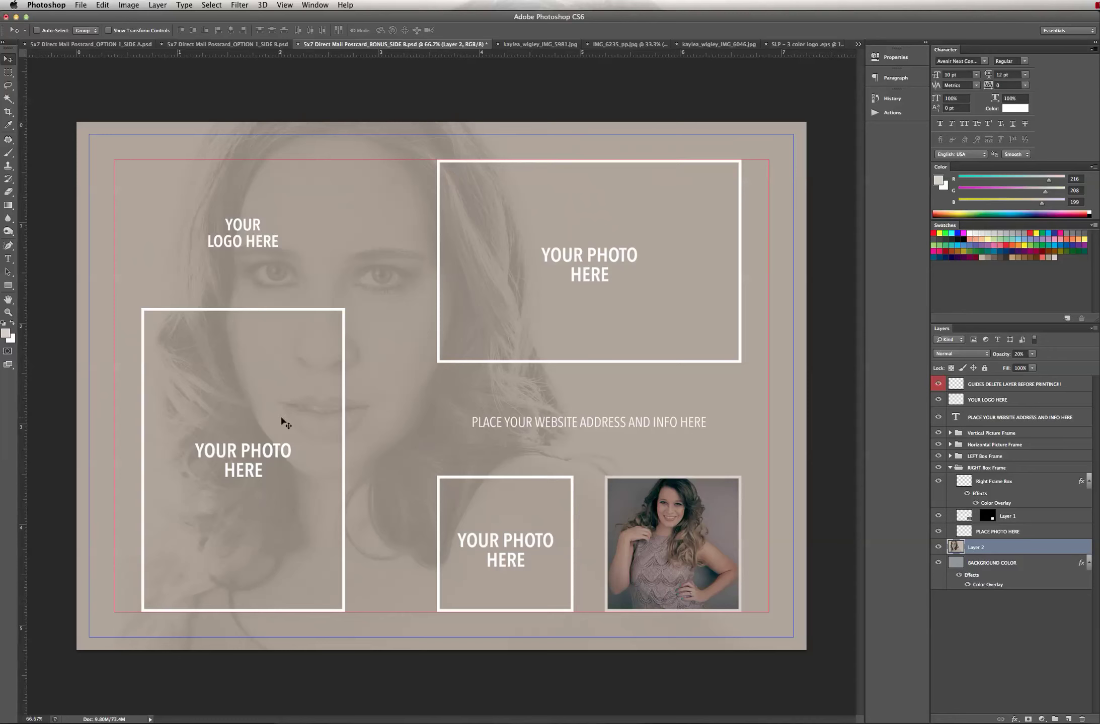
left_click_drag(320, 509, 388, 427)
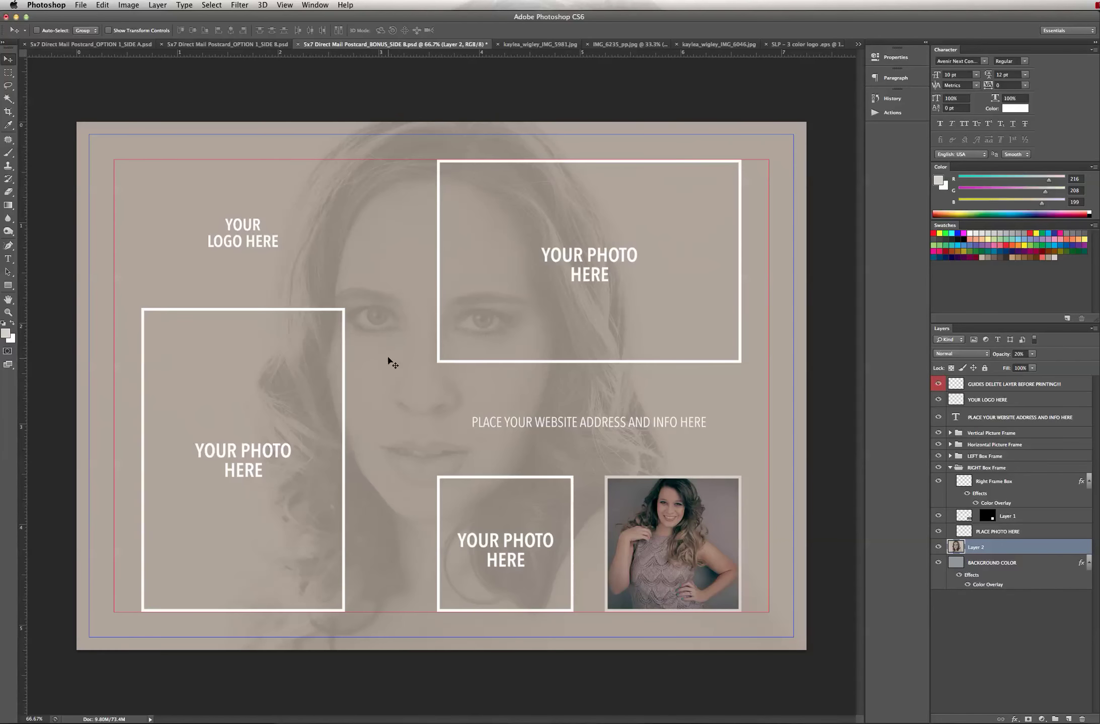
left_click_drag(391, 362, 329, 285)
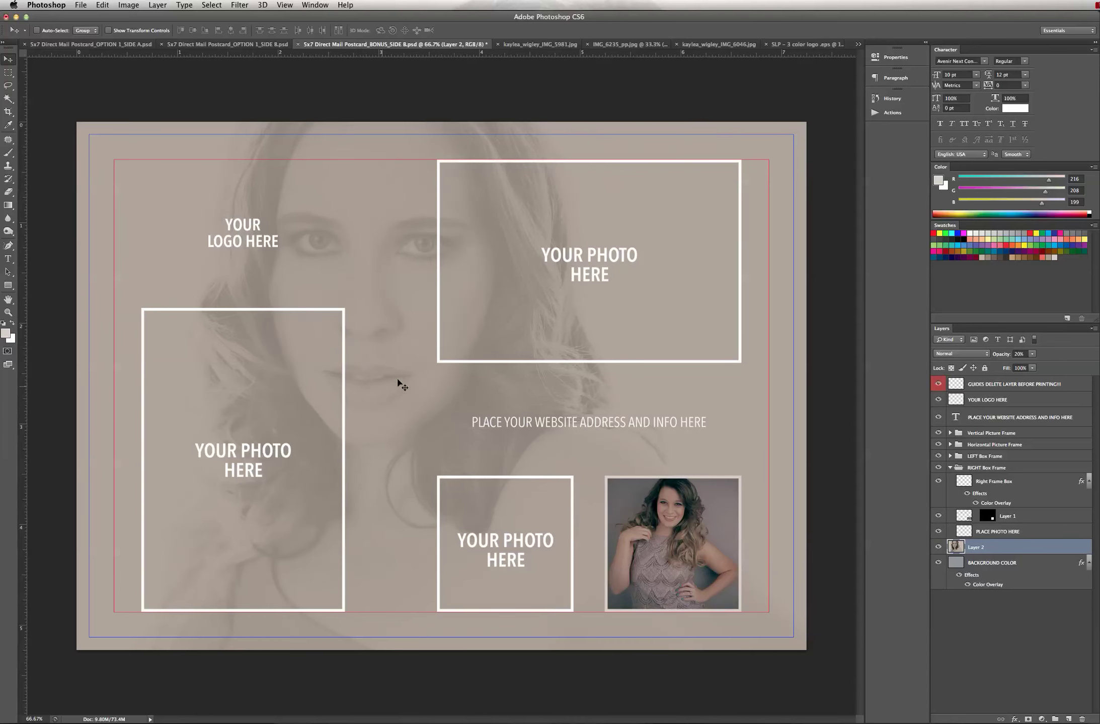
left_click_drag(405, 370, 405, 372)
Step: Collapse the RIGHT Box Frame group, check the right, left and vertical frame groups by toggling their visibility, and expand the Vertical Picture Frame group
left_click(1008, 479)
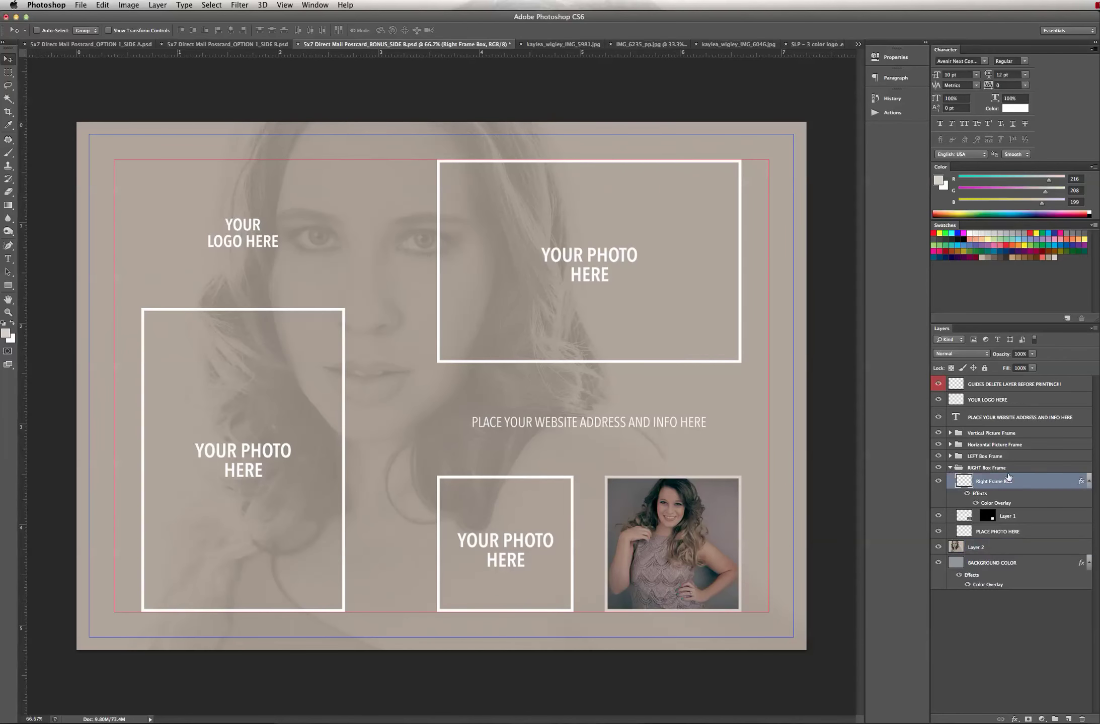
left_click(950, 469)
left_click(938, 469)
left_click(938, 468)
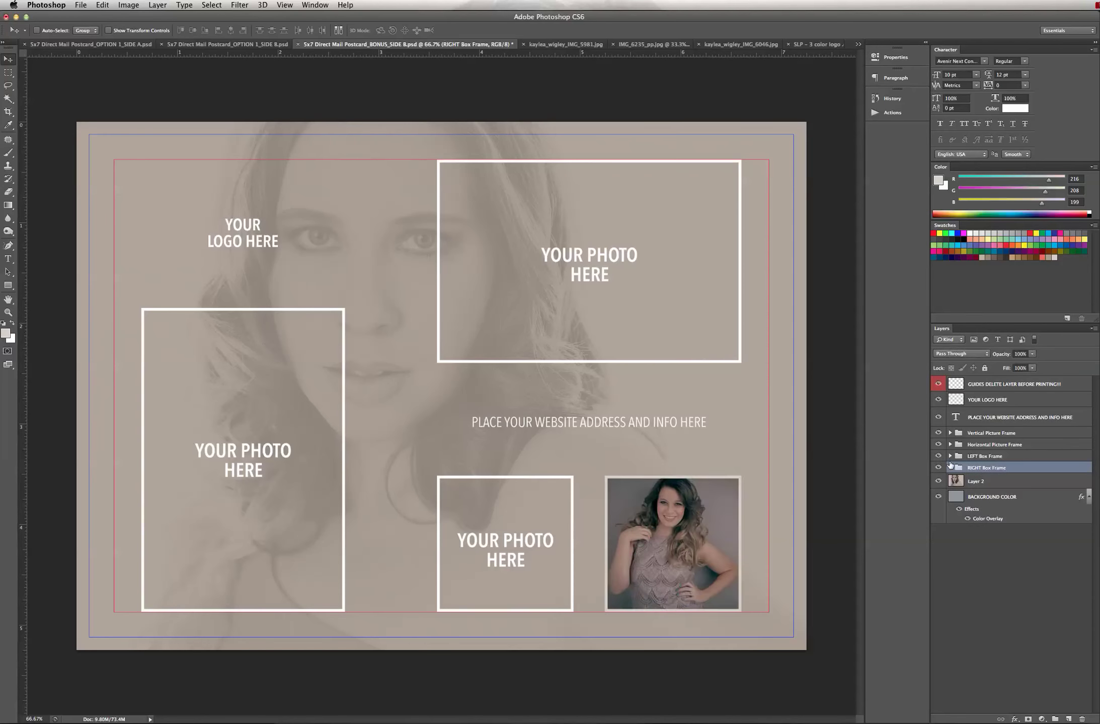
left_click(994, 458)
left_click(938, 456)
left_click(939, 457)
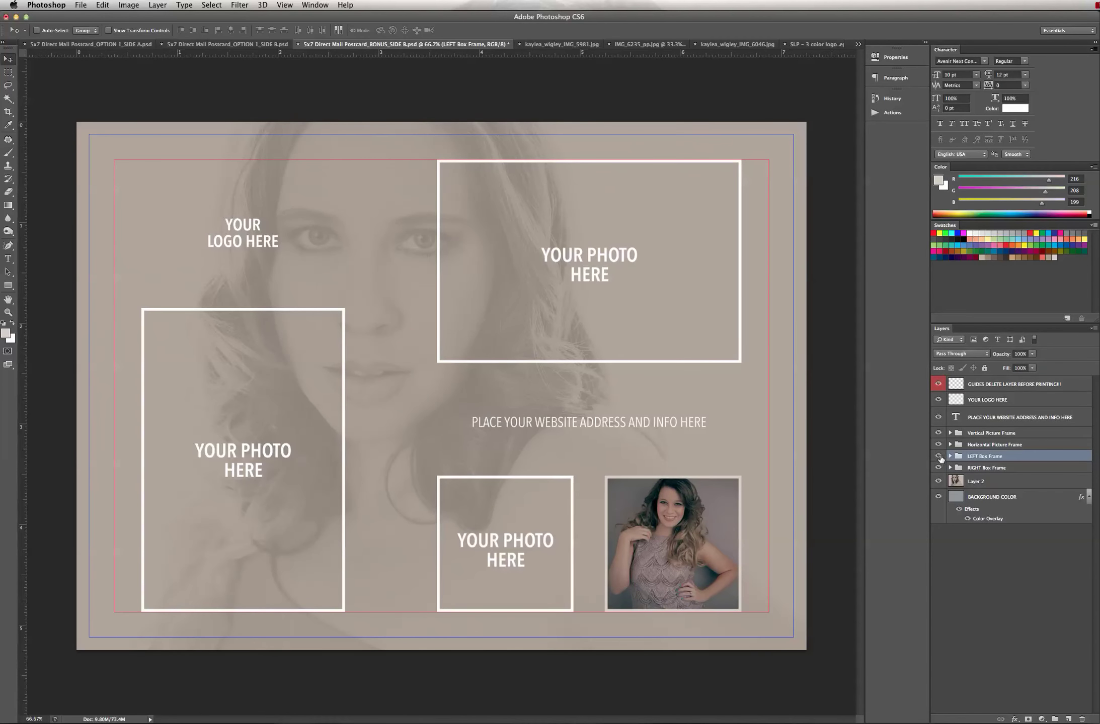
left_click(974, 435)
left_click(938, 433)
left_click(938, 433)
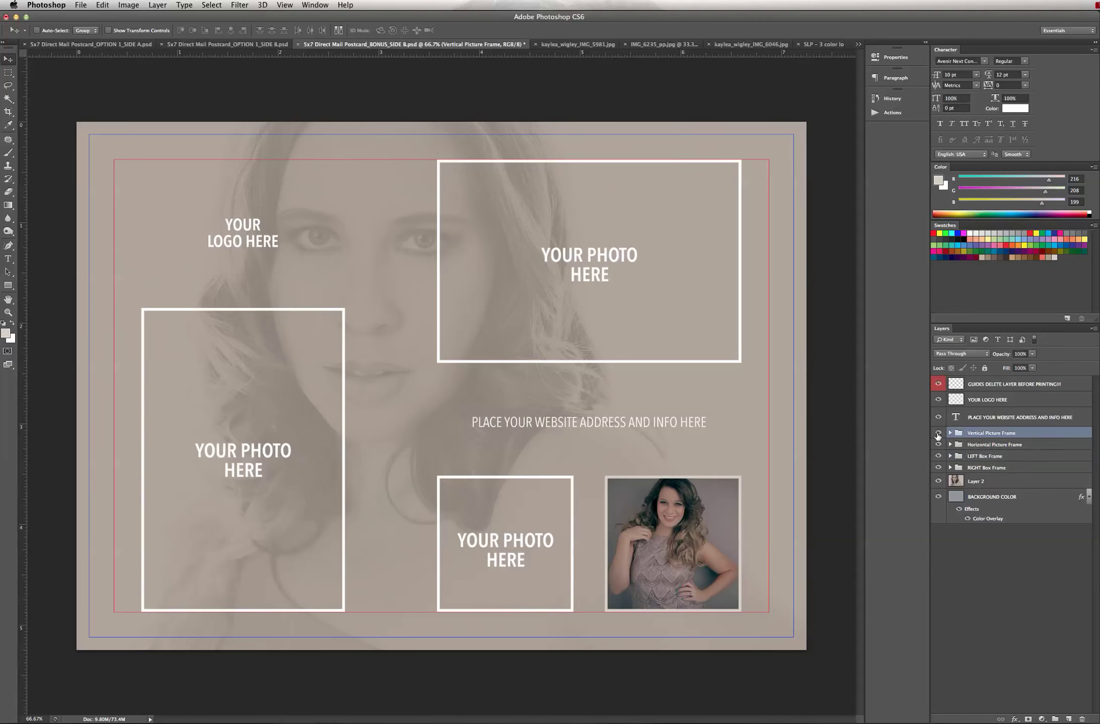
left_click(950, 433)
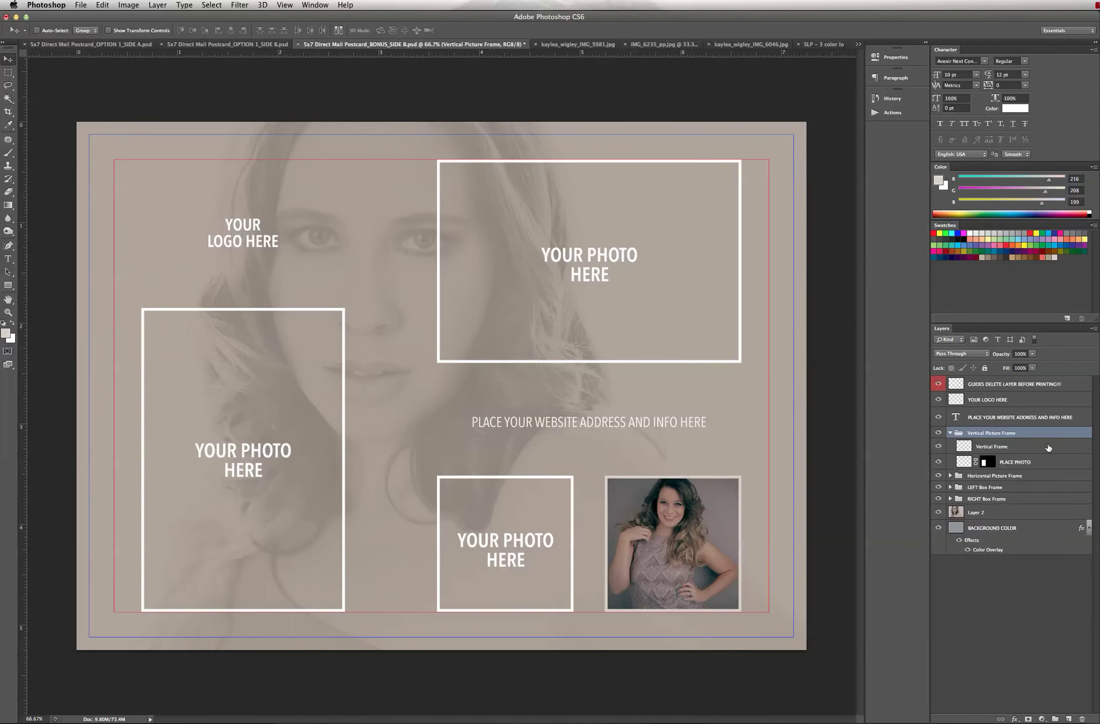
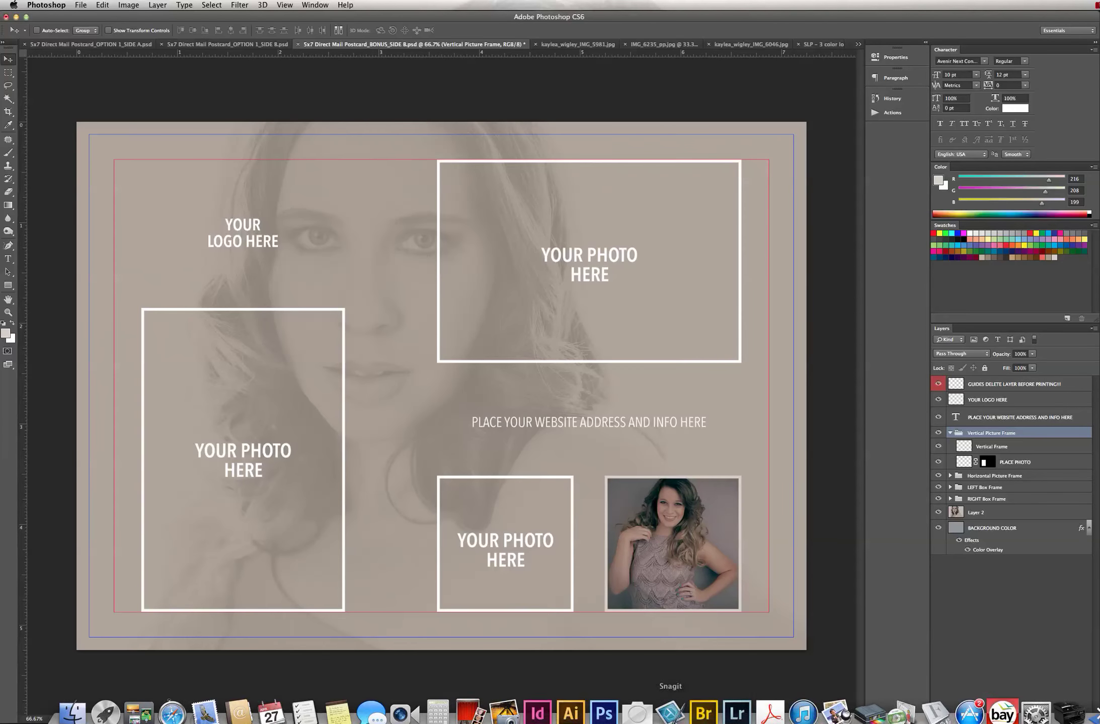
Step: Close the IMG_5260.jpg document and check which files remain open alongside the BONUS_SIDE B postcard
left_click(857, 45)
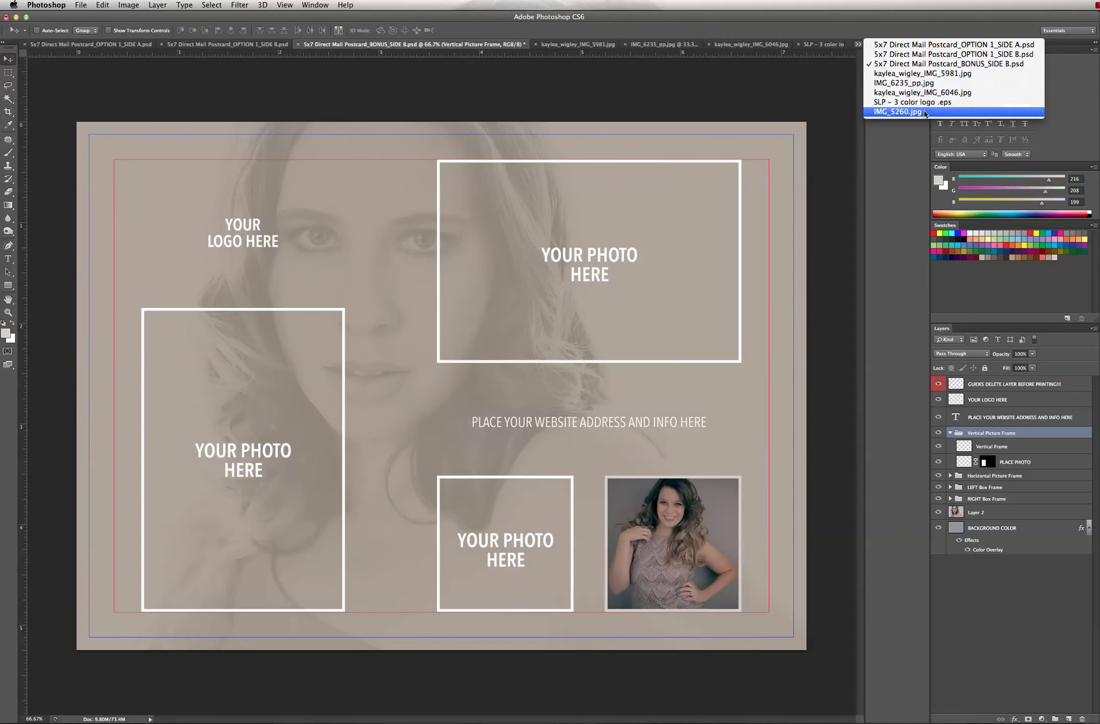
left_click(897, 111)
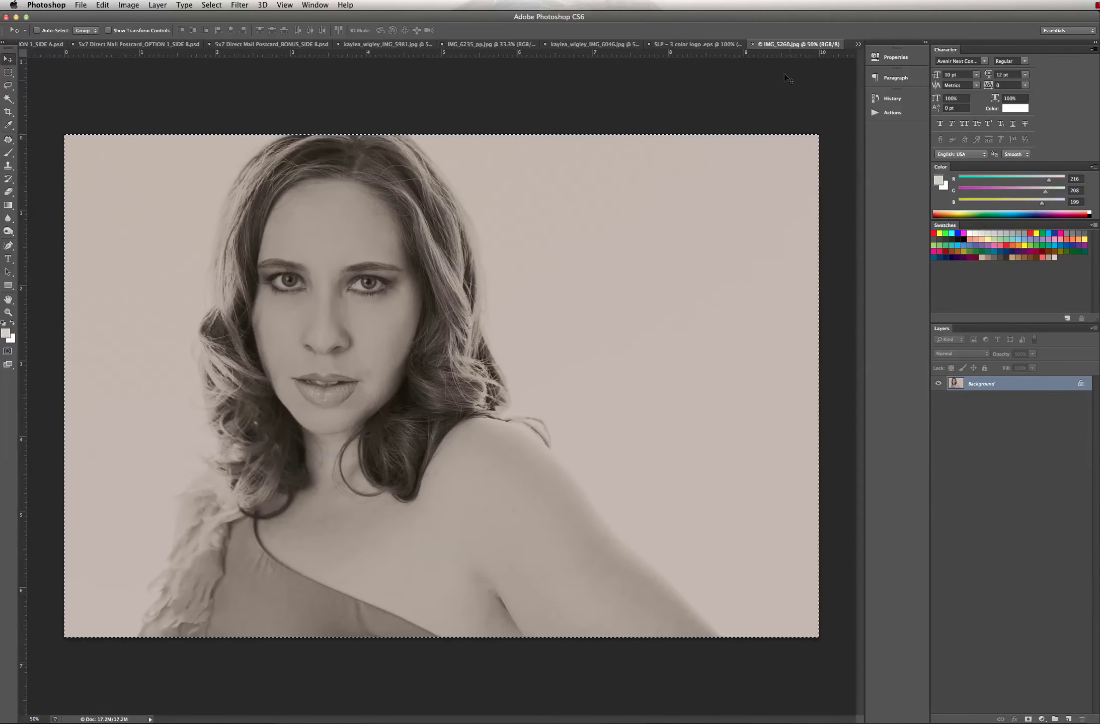
left_click(752, 45)
left_click(858, 44)
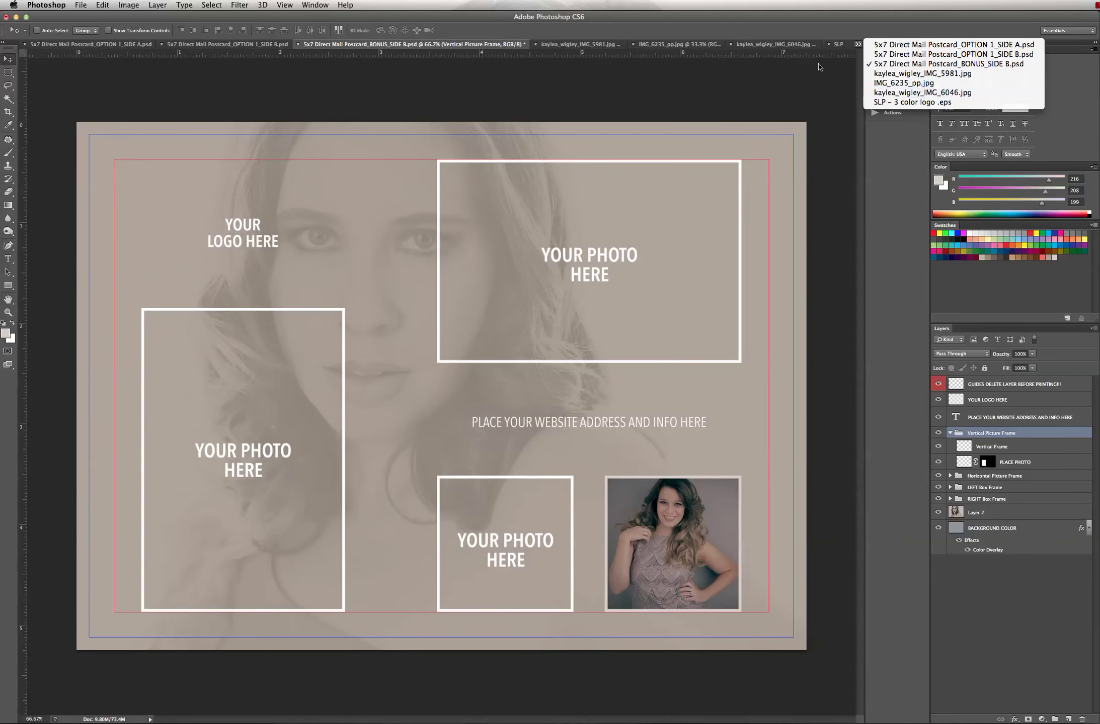
left_click(661, 75)
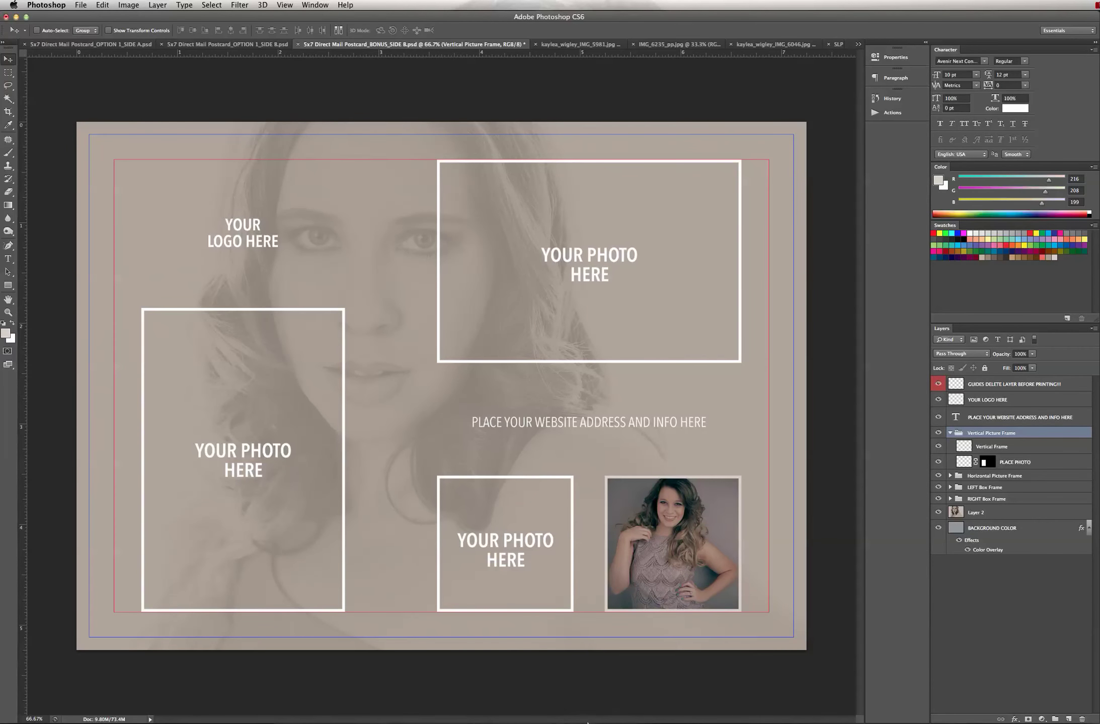
Step: Switch to Adobe Bridge and browse from GLAMOUR PORTRAITS through Beautologie Clients and the client's Lightroom folder to the Hi-Res images
mouse_move(604, 700)
left_click(704, 699)
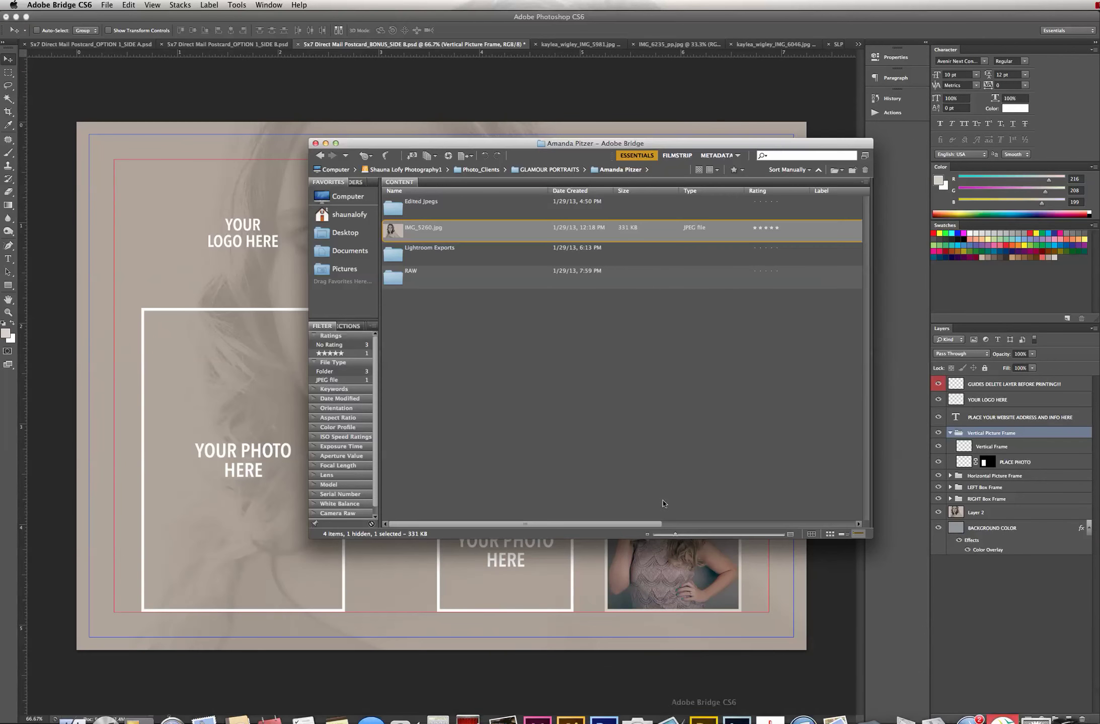
left_click(320, 156)
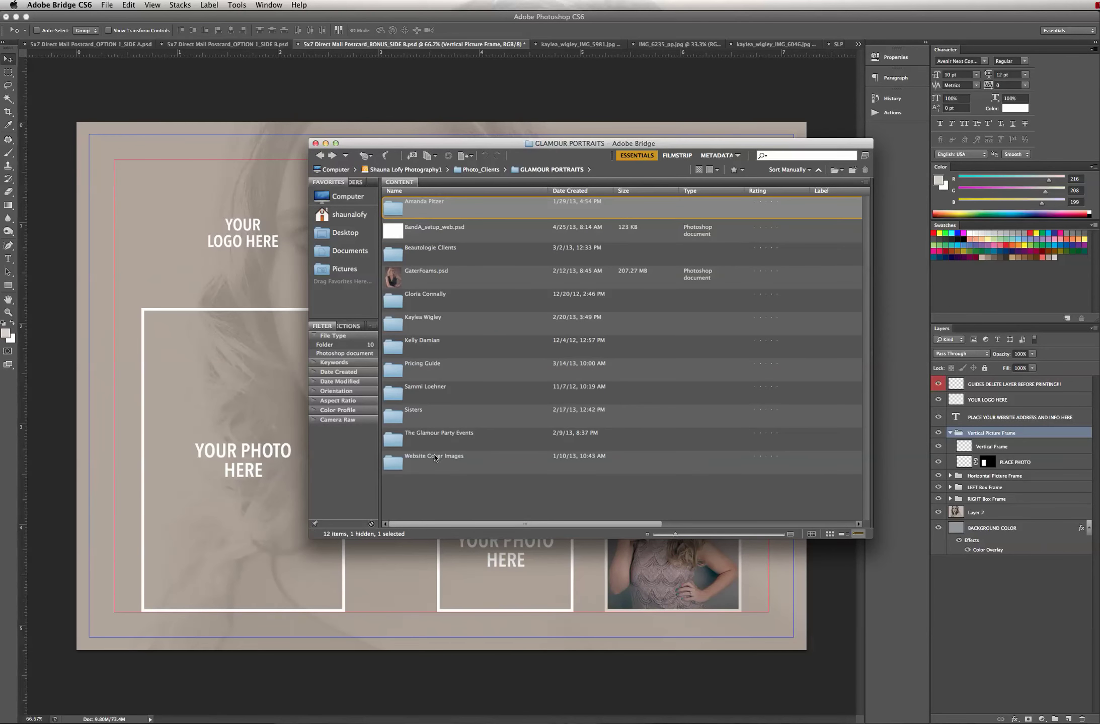
double_click(412, 254)
double_click(412, 254)
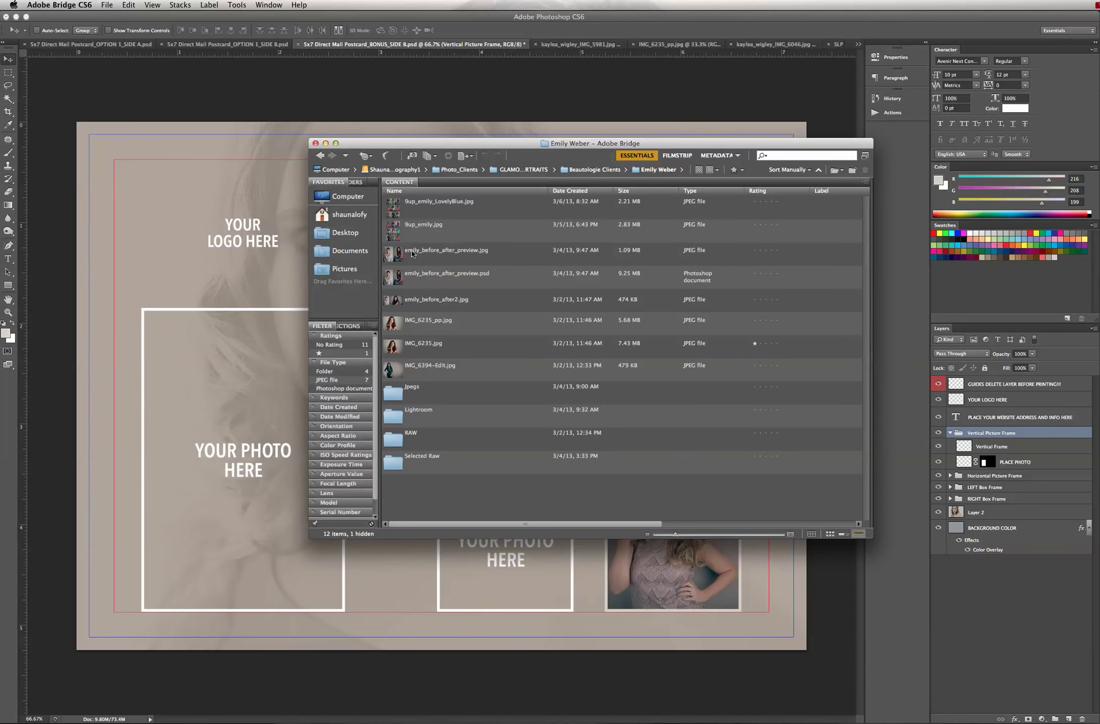
double_click(397, 418)
double_click(407, 234)
double_click(401, 210)
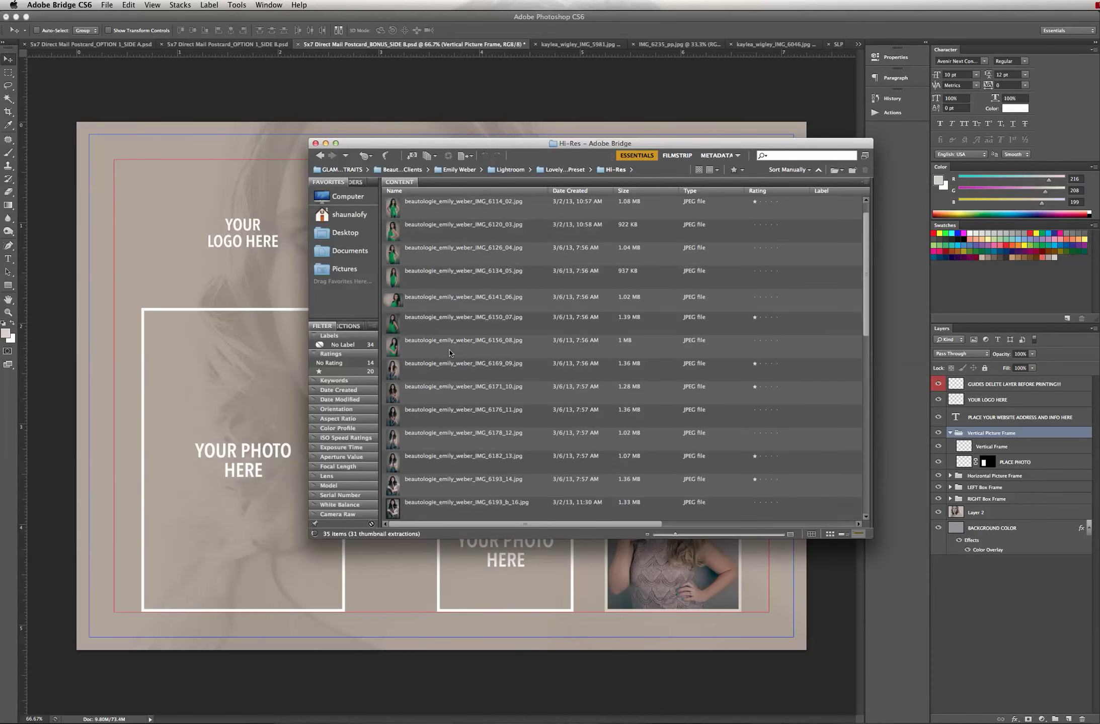
Step: Show the Hi-Res images as large thumbnails and open the seated full-length portrait IMG_6171_10 in Photoshop
scroll(396, 332, "down", 2)
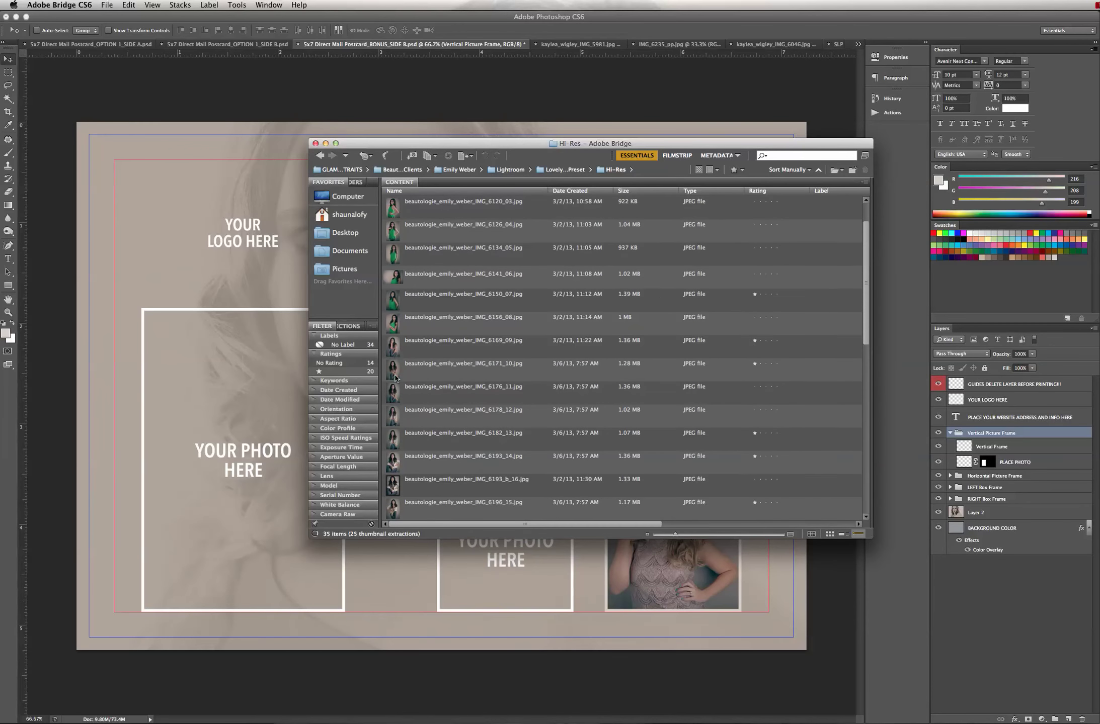
left_click(396, 371)
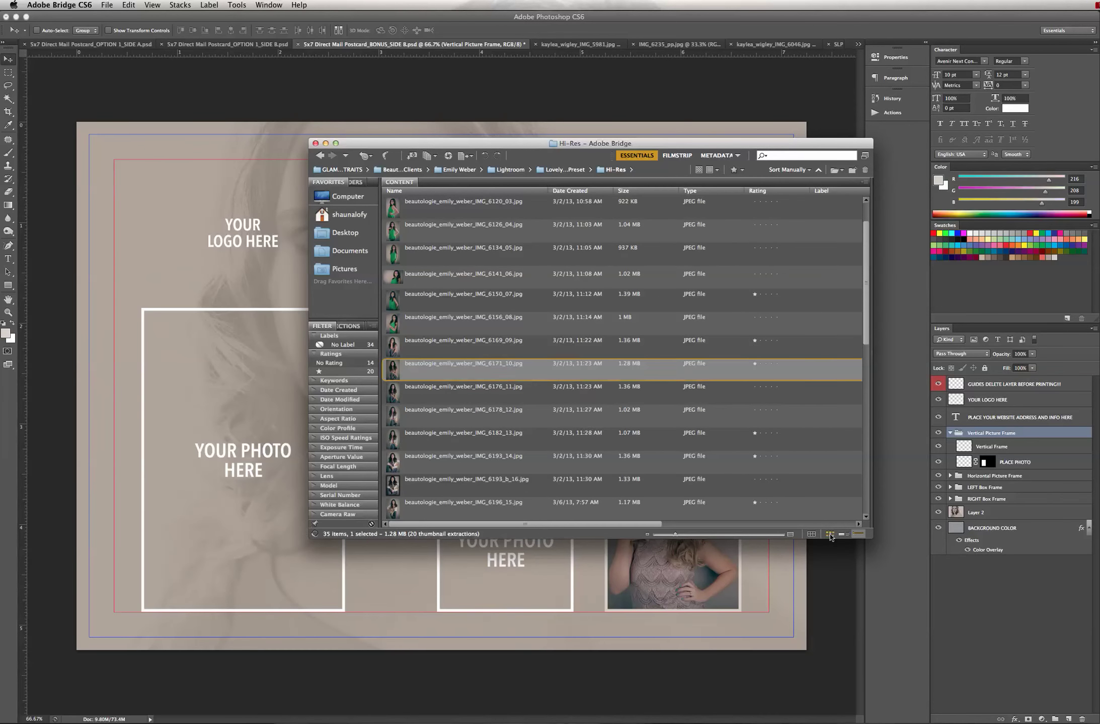
left_click(830, 535)
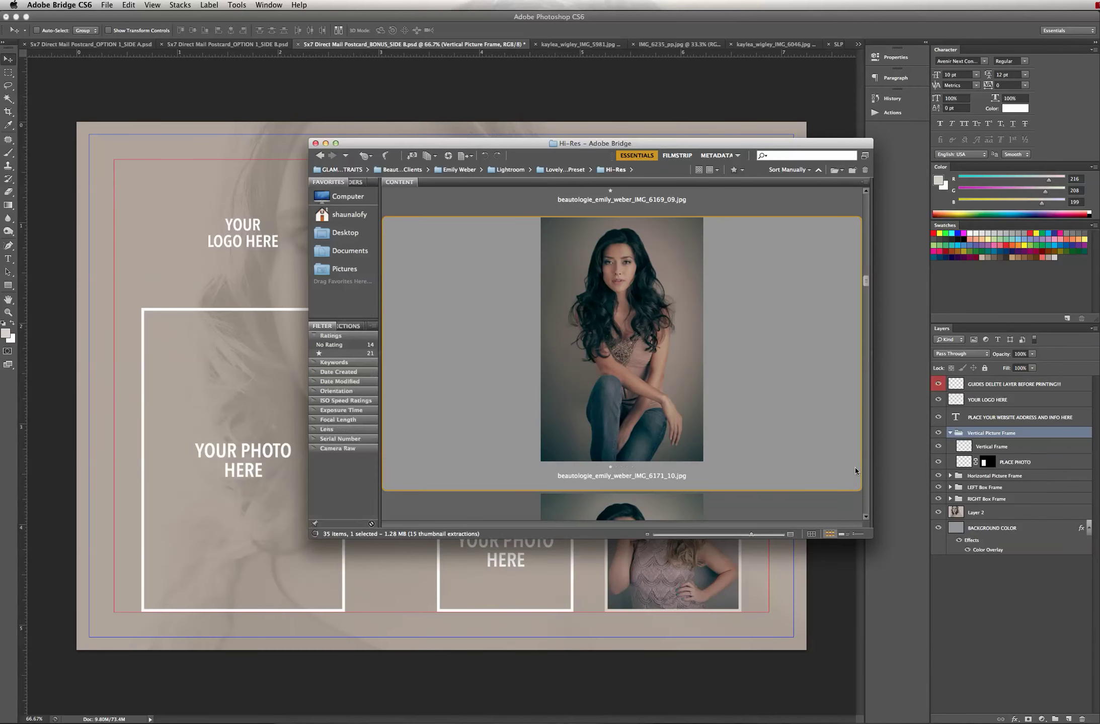
scroll(855, 467, "down", 3)
scroll(798, 429, "up", 3)
left_click_drag(709, 361, 604, 703)
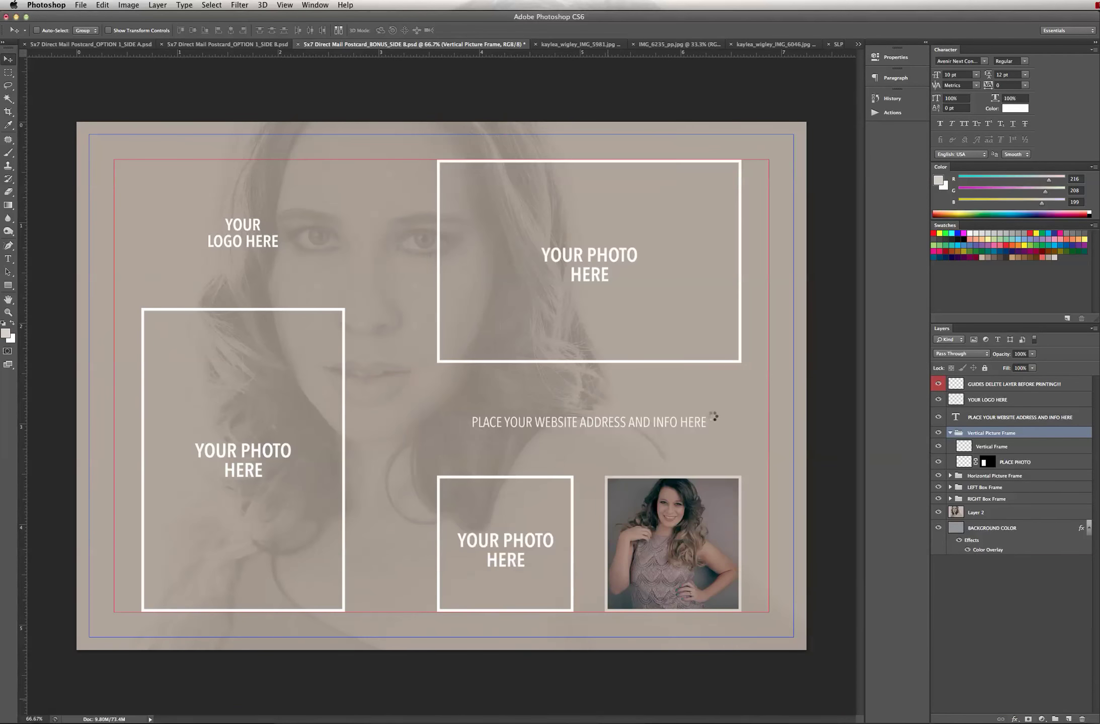
Step: Copy the entire IMG_6171_10 portrait and return to the BONUS_SIDE B postcard
key("super+a")
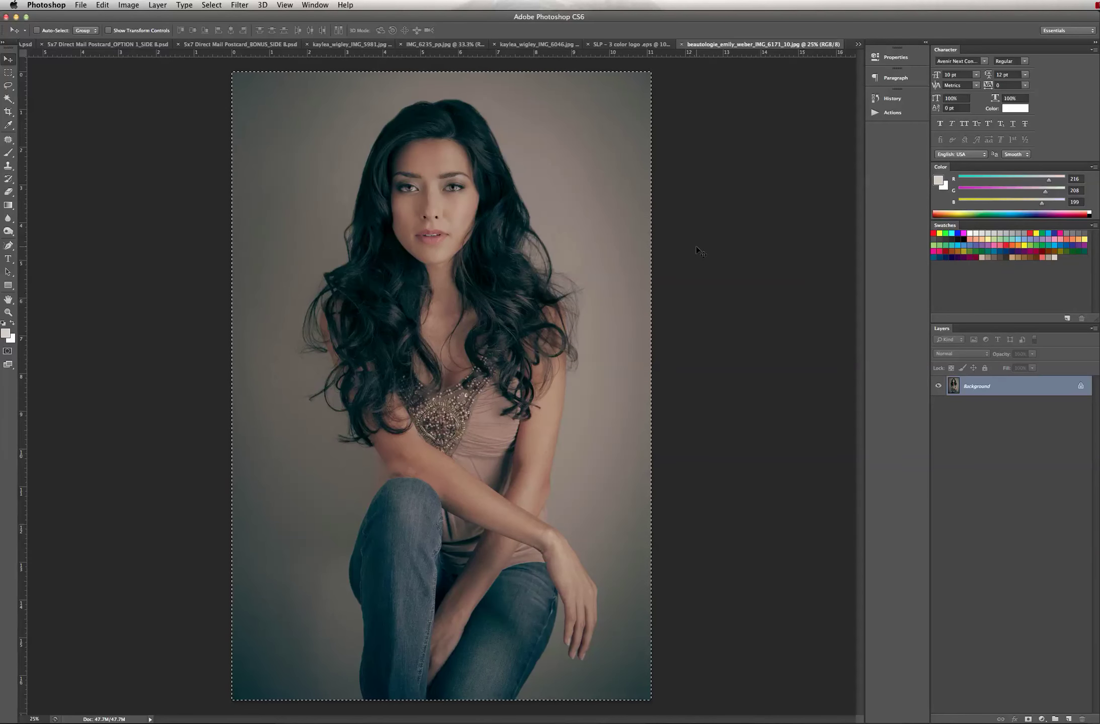
key("super+c")
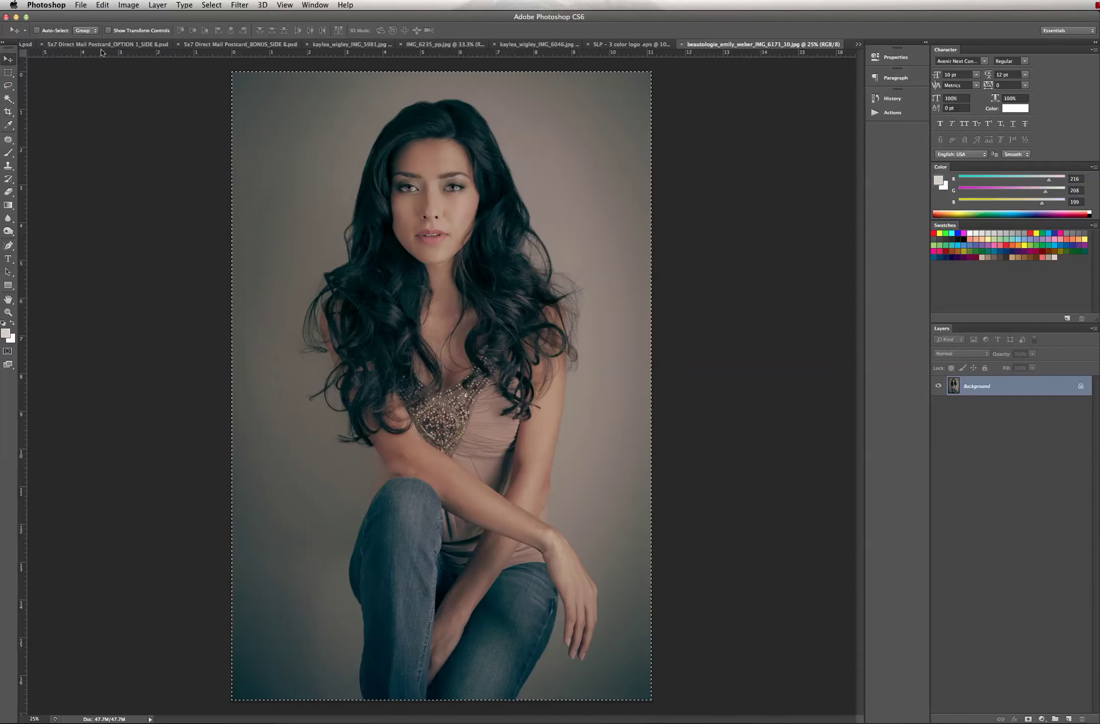
left_click(276, 46)
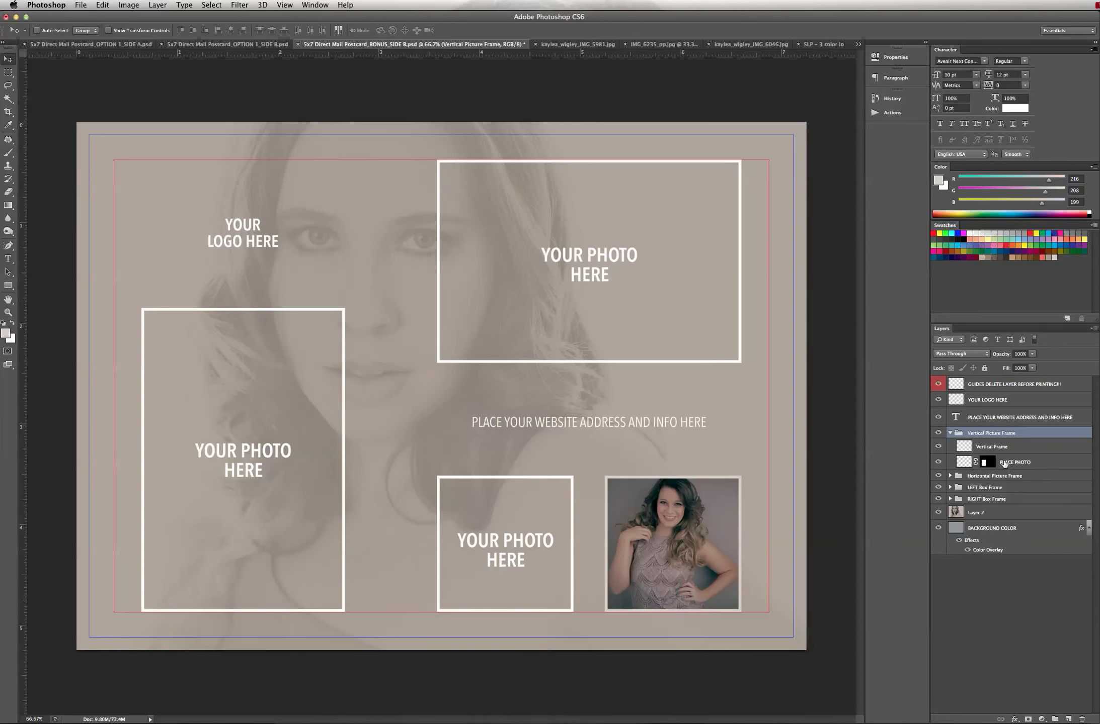
Step: Paste the portrait above PLACE PHOTO in the Vertical Picture Frame group and move the placeholder's layer mask onto it
left_click(965, 447)
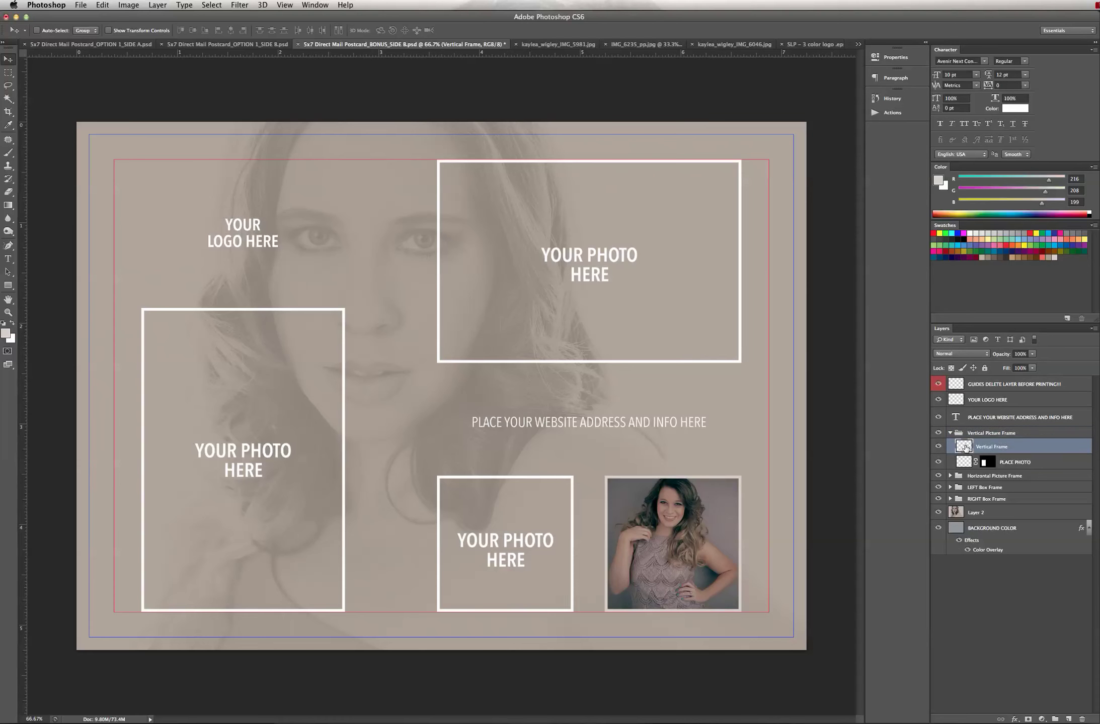
left_click(963, 463)
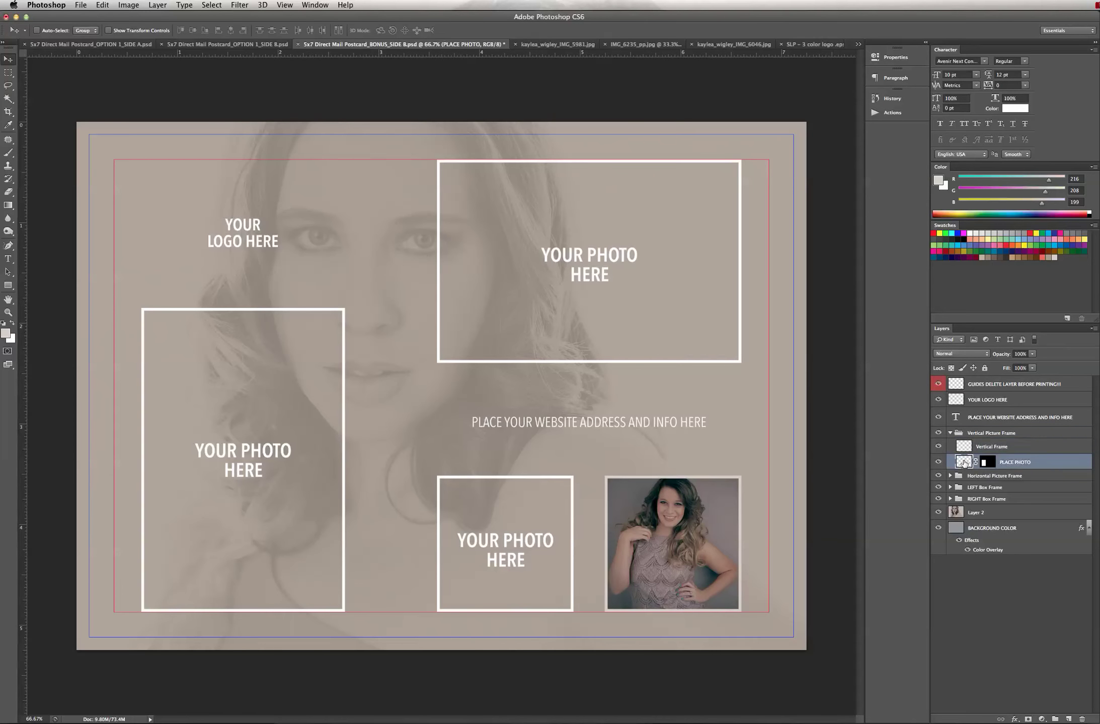
key("super+v")
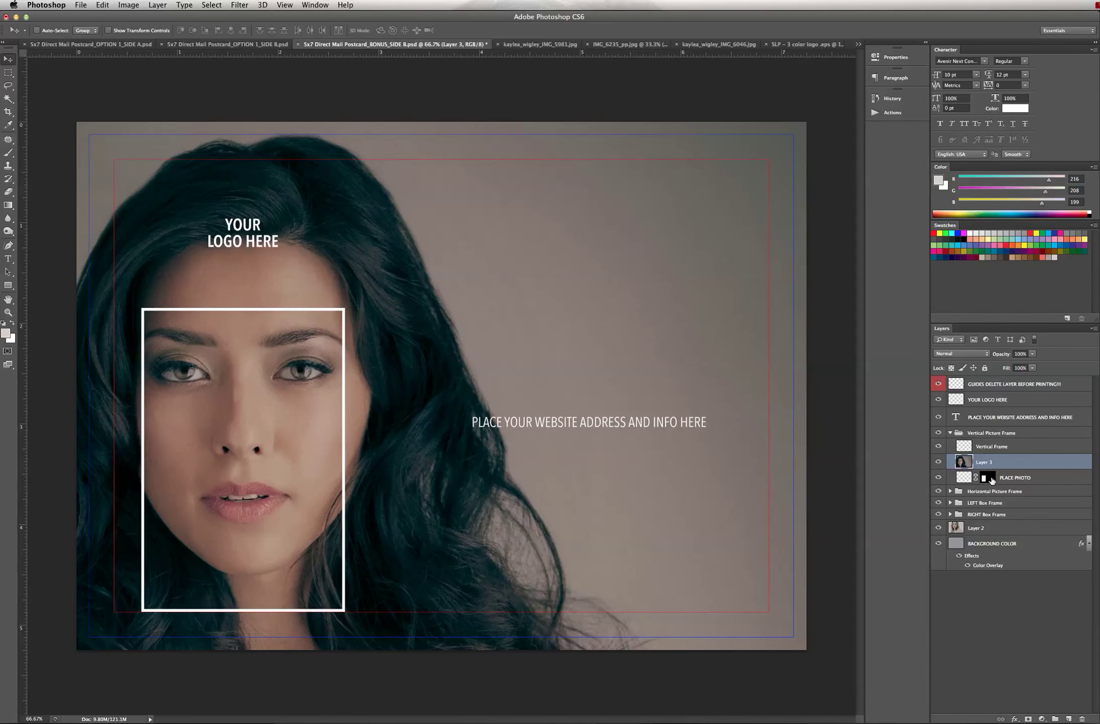
left_click(988, 478)
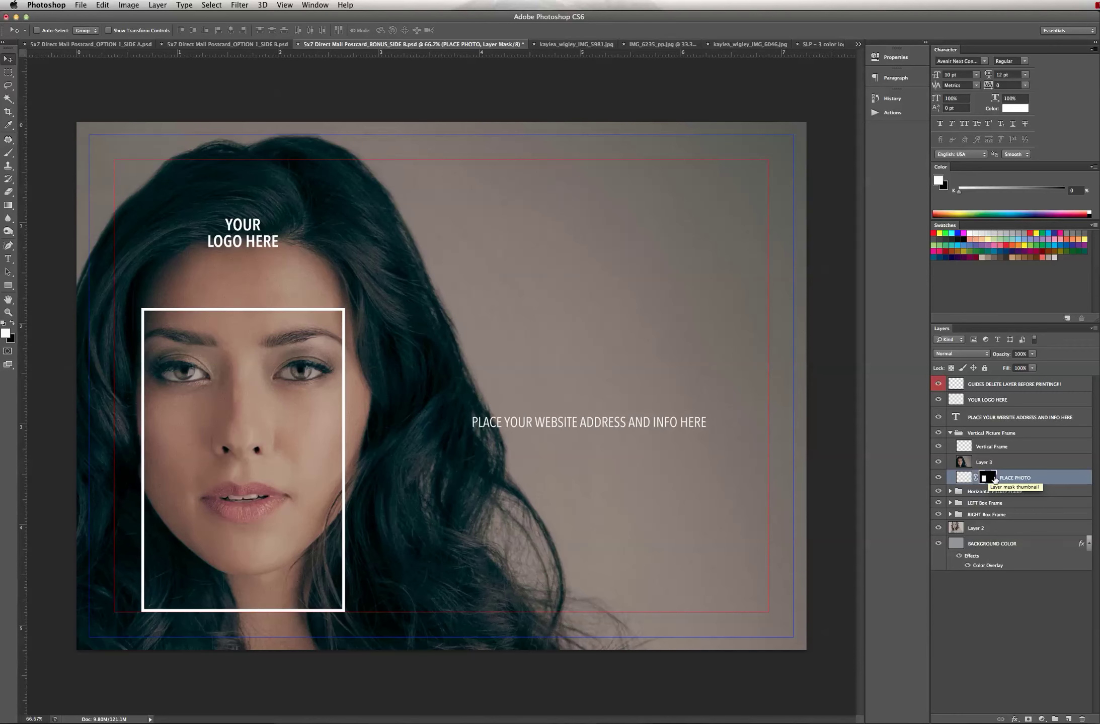
mouse_move(994, 478)
left_mouse_down()
mouse_move(979, 457)
mouse_move(987, 463)
left_mouse_up()
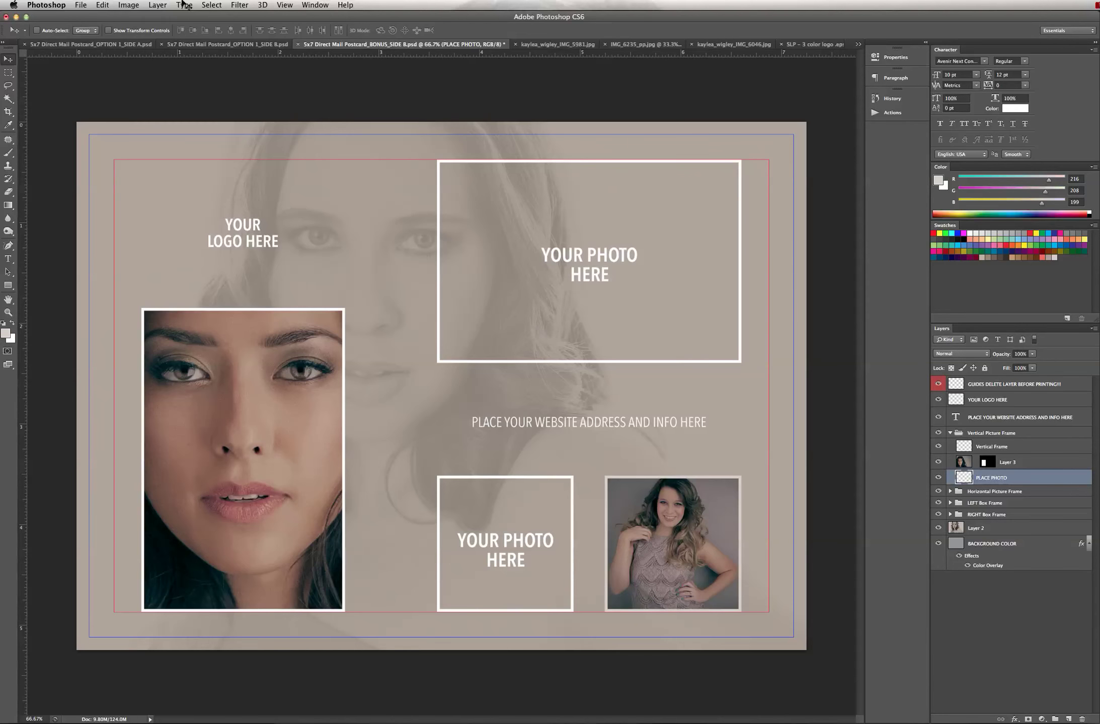
left_click(101, 5)
mouse_move(149, 228)
key("Return")
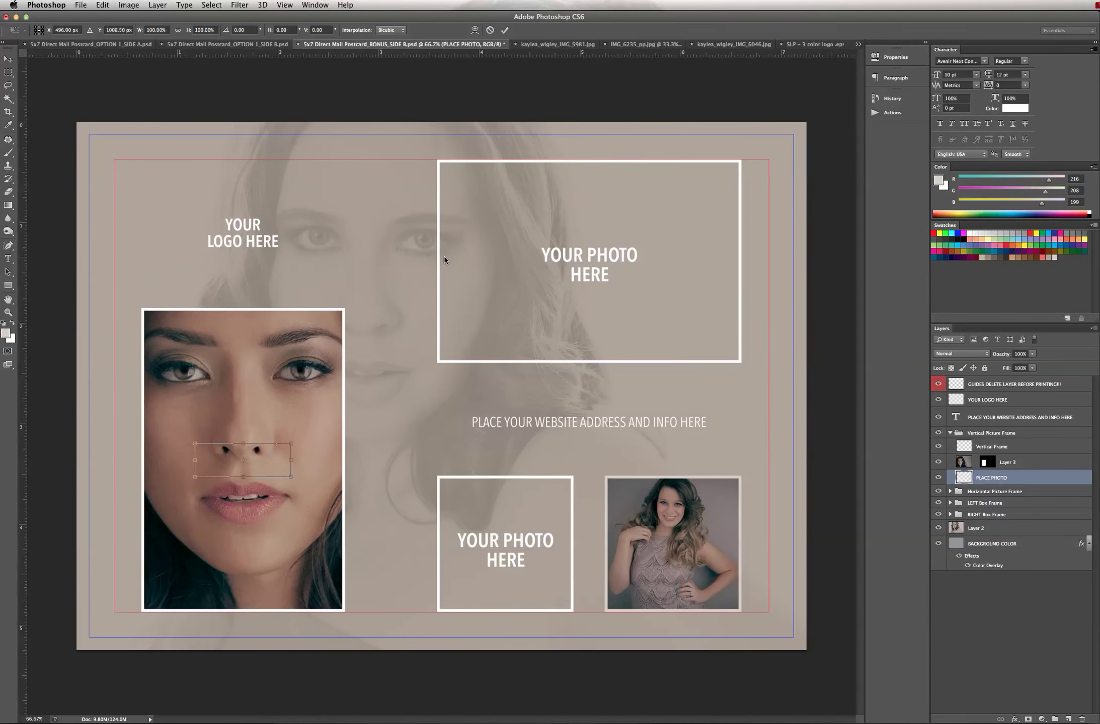
key("Return")
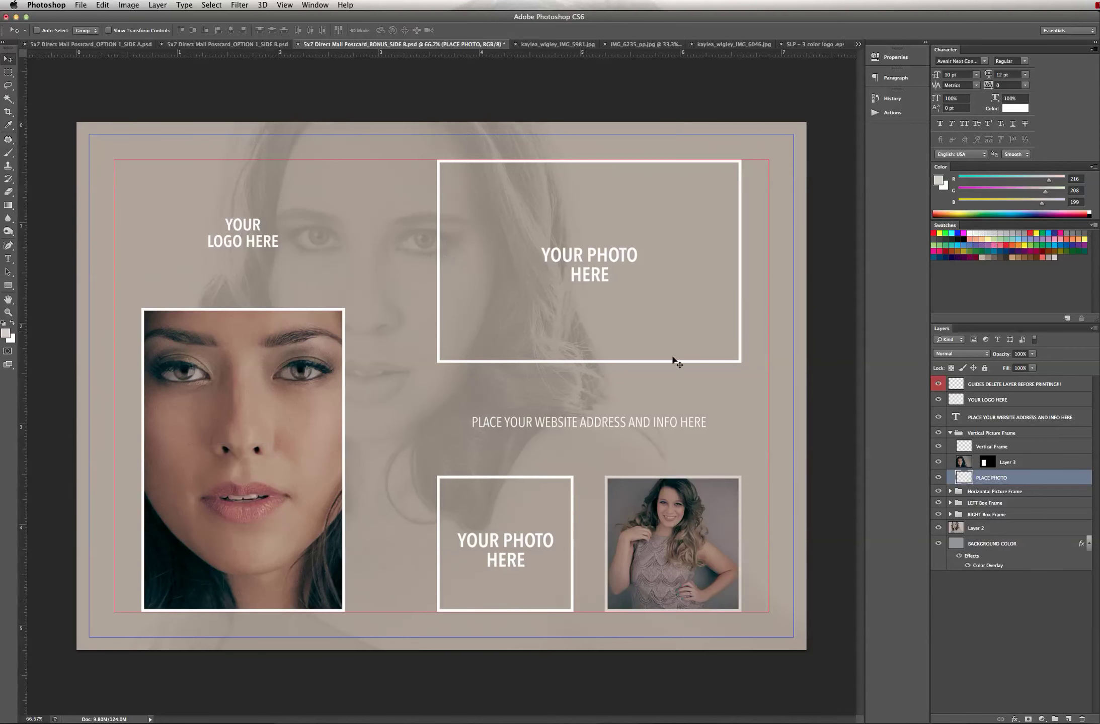
Step: Delete the PLACE PHOTO placeholder layer from the Vertical Picture Frame group
left_click(968, 464)
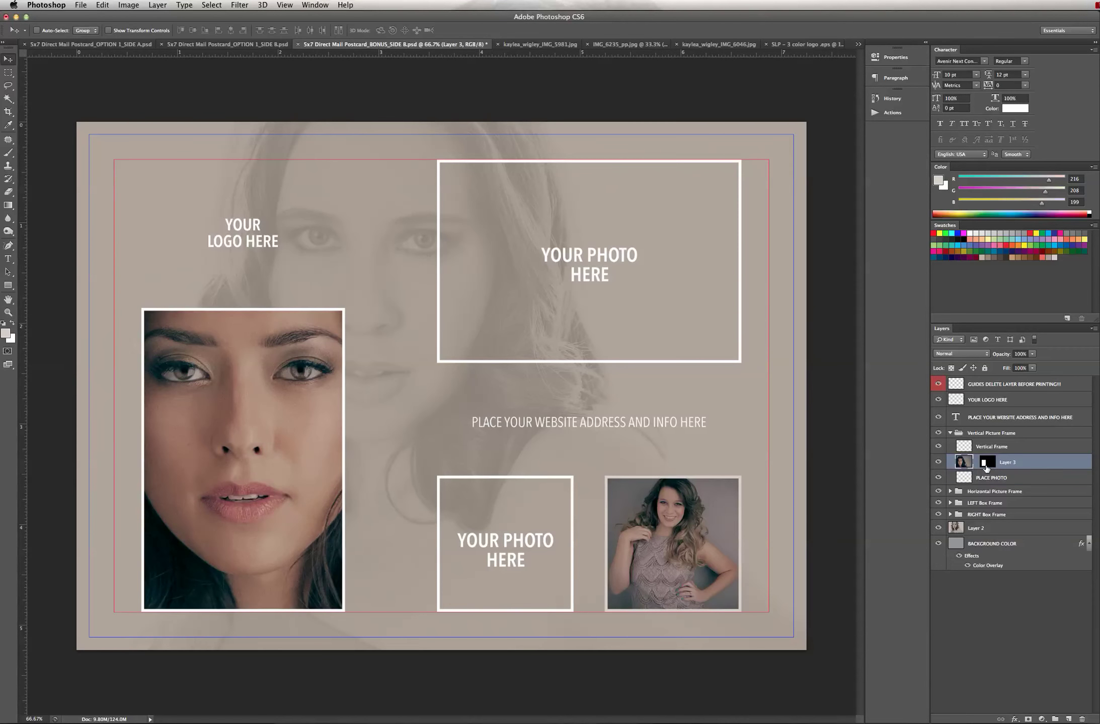
left_click(1022, 480)
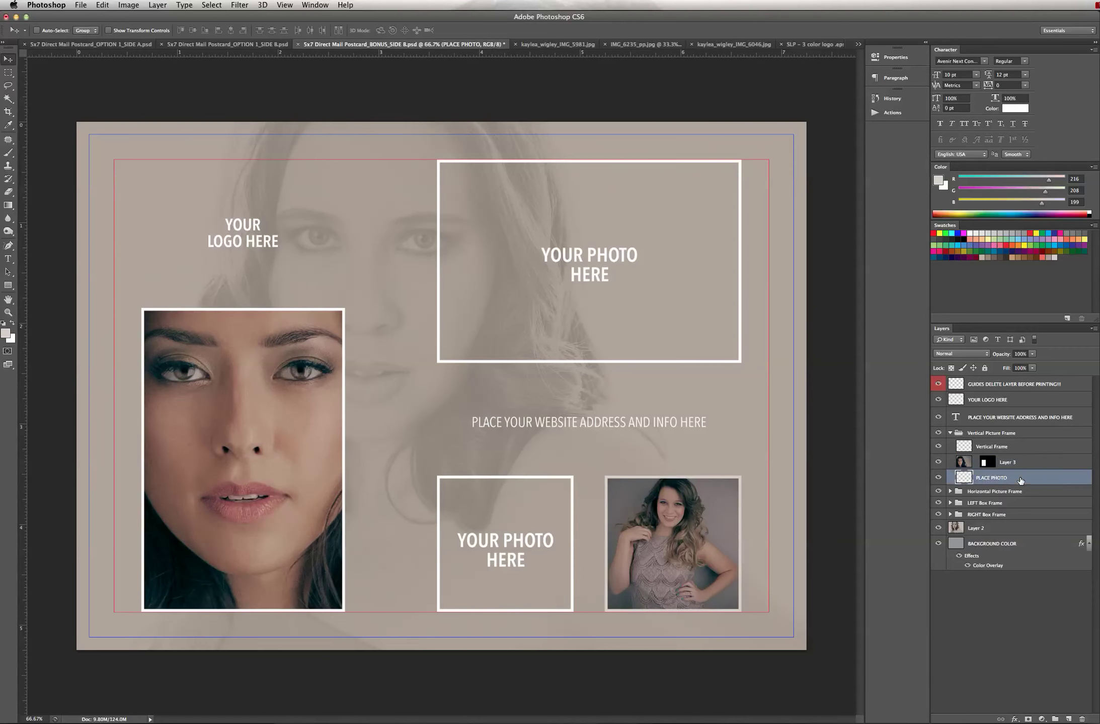
left_click_drag(1046, 484, 1081, 719)
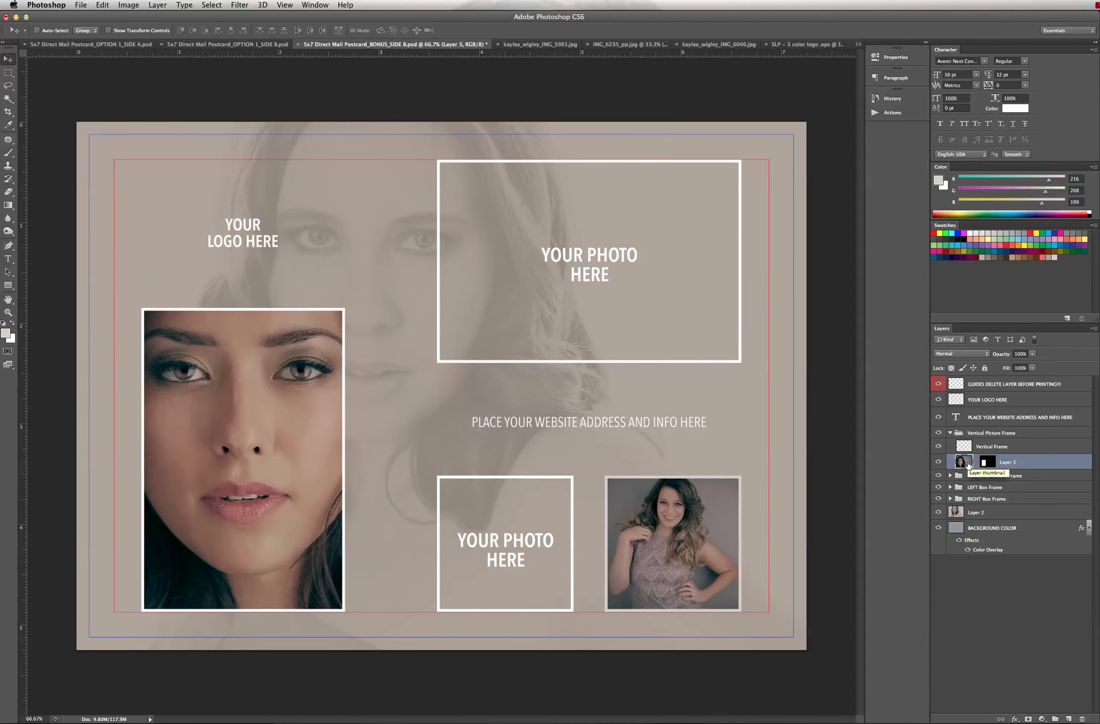
Step: Scale the masked portrait down to about 19% and position it within the vertical picture frame
key("super+minus")
key("super+minus")
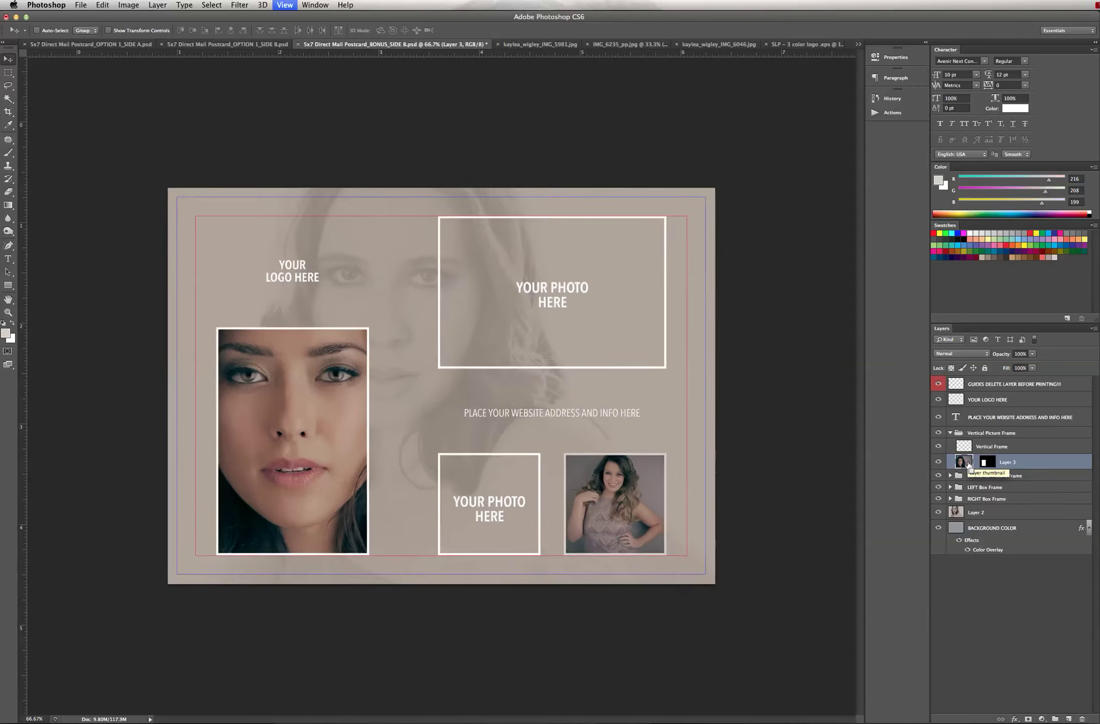
left_click(102, 6)
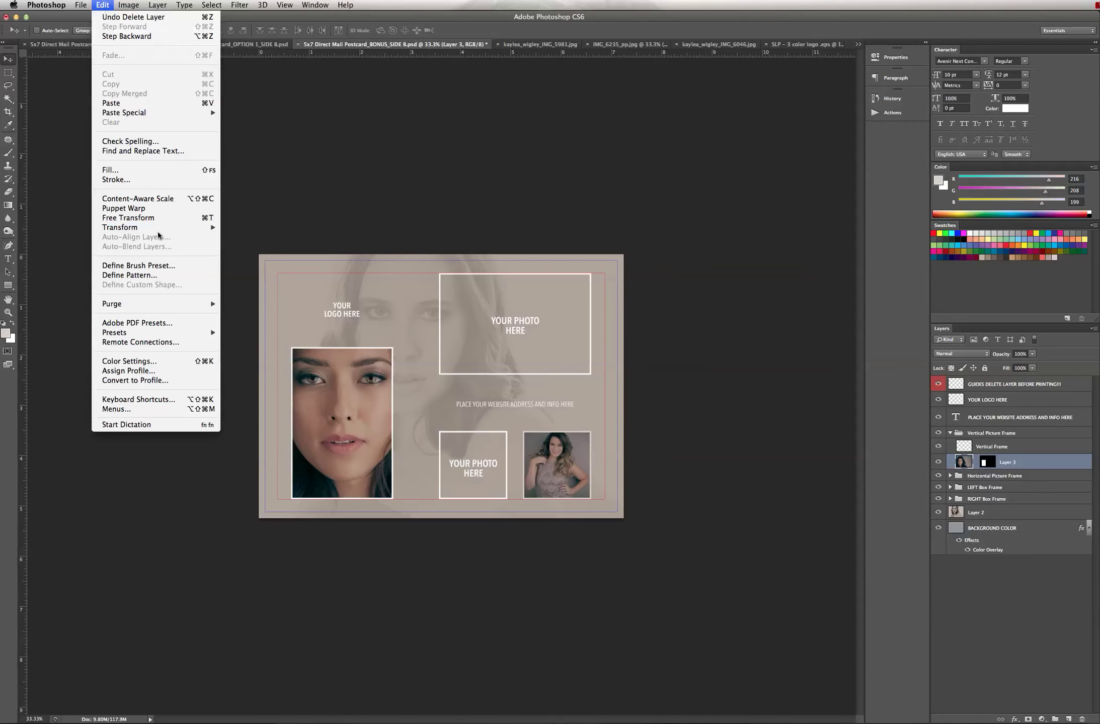
mouse_move(155, 228)
left_click(252, 248)
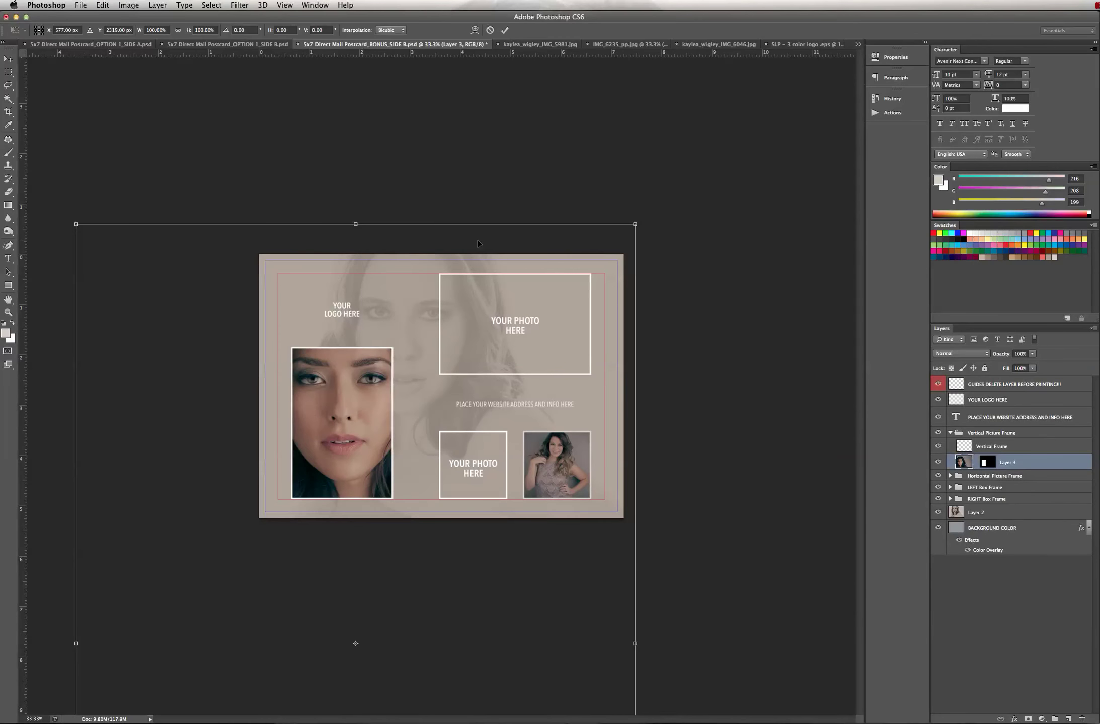
left_click_drag(76, 223, 361, 68)
left_click_drag(635, 98, 463, 351)
left_click_drag(399, 398, 399, 272)
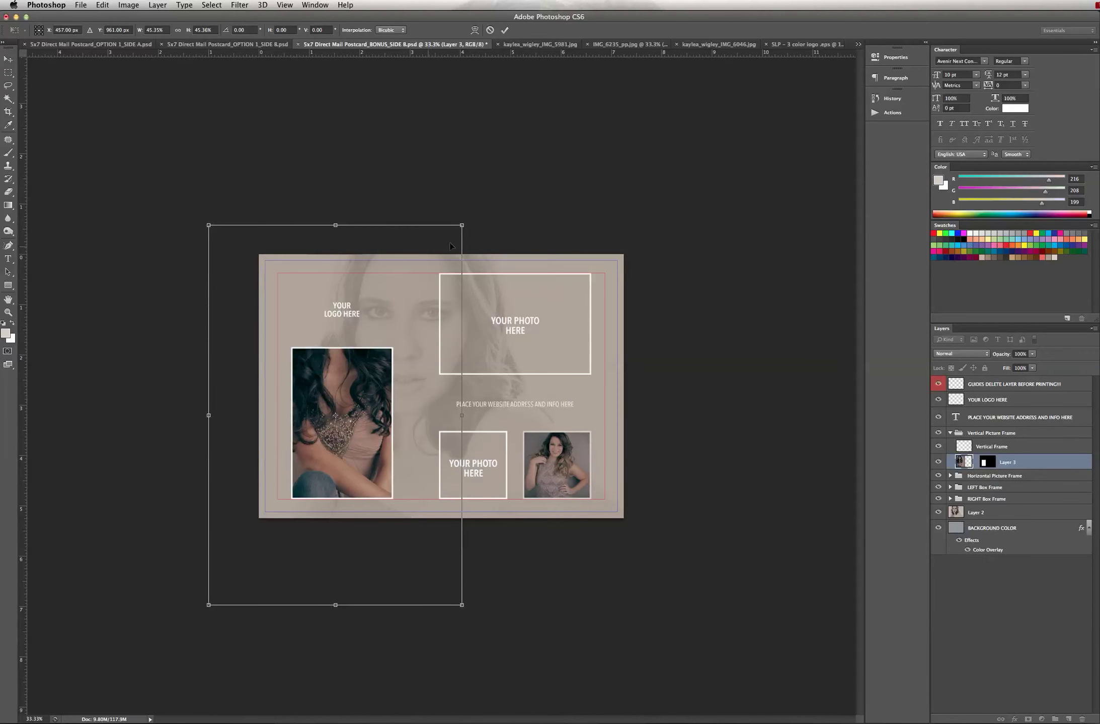
left_click_drag(463, 224, 398, 321)
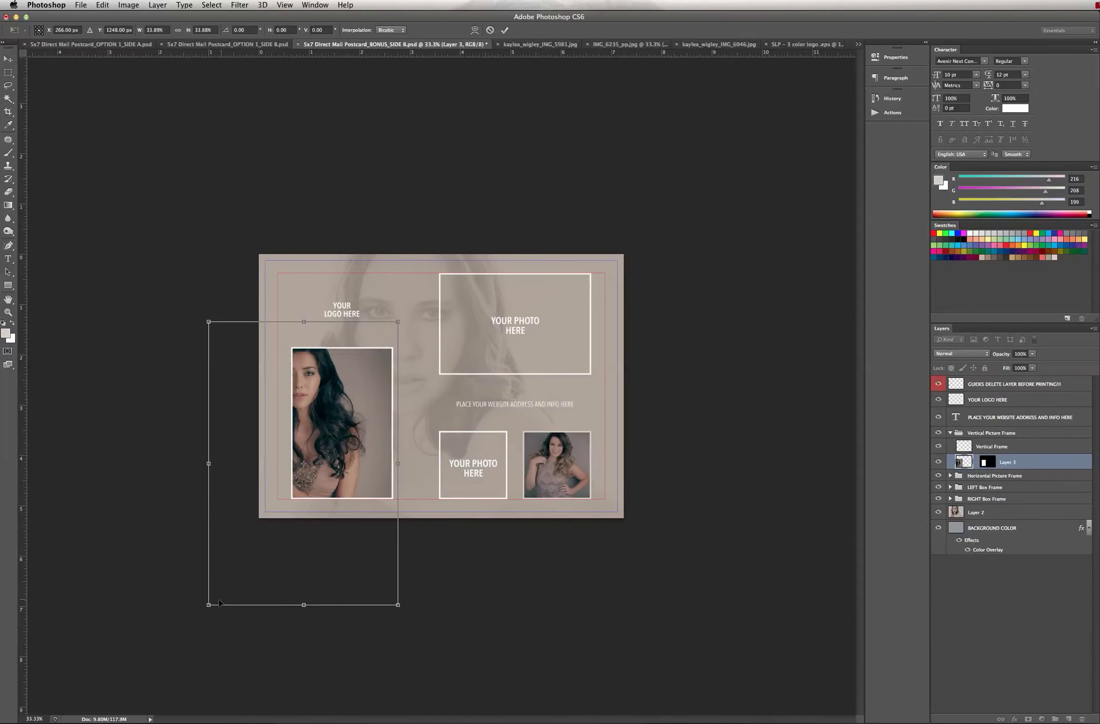
left_click_drag(208, 605, 278, 501)
left_click_drag(278, 321, 288, 340)
left_click_drag(399, 341, 397, 343)
Step: Nudge the portrait slightly left, enlarge it to about 19.25% so it fills the vertical frame, and apply the transform
key("super+plus")
key("super+plus")
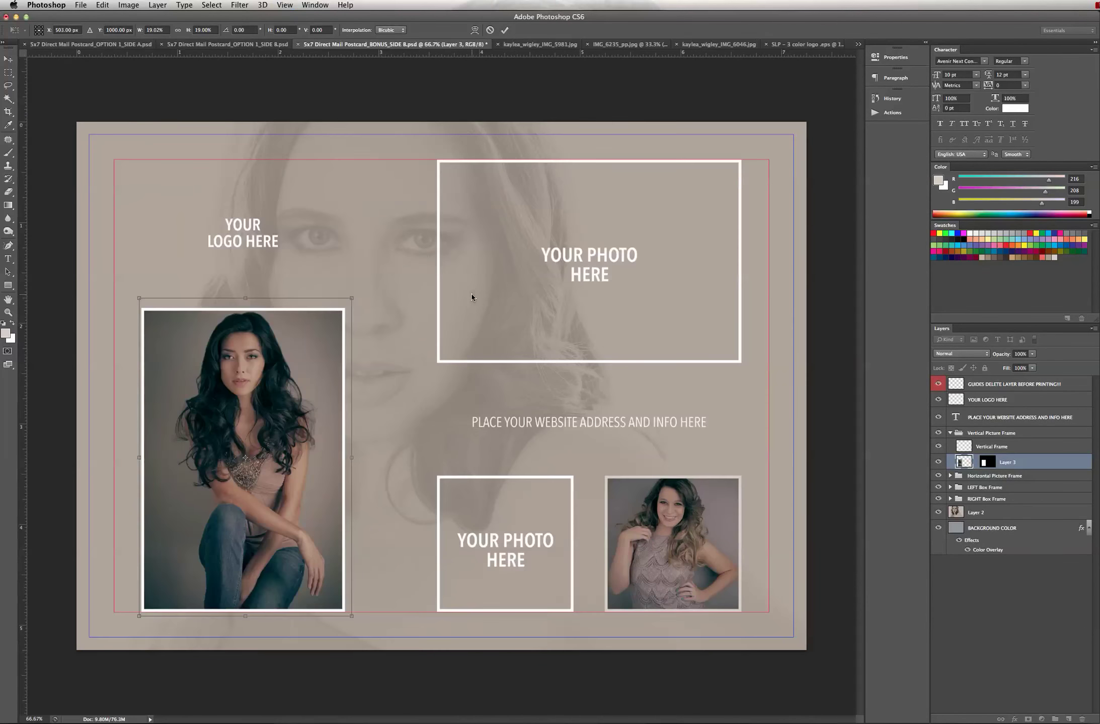
left_click_drag(258, 438, 251, 438)
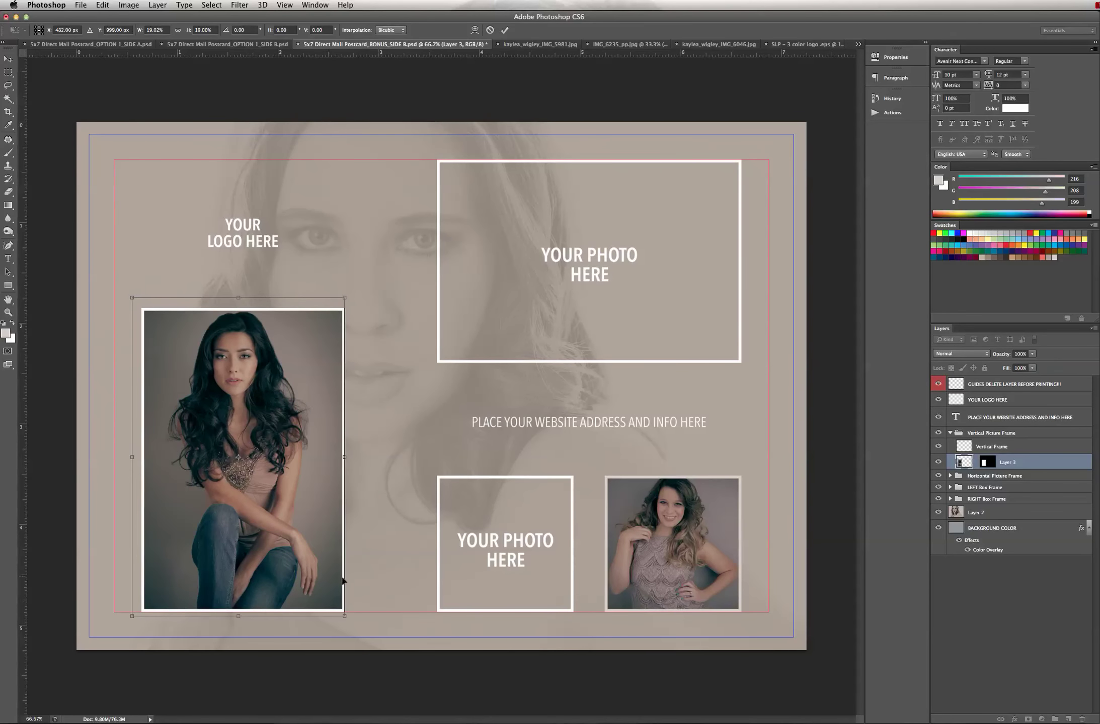
left_click_drag(130, 298, 128, 293)
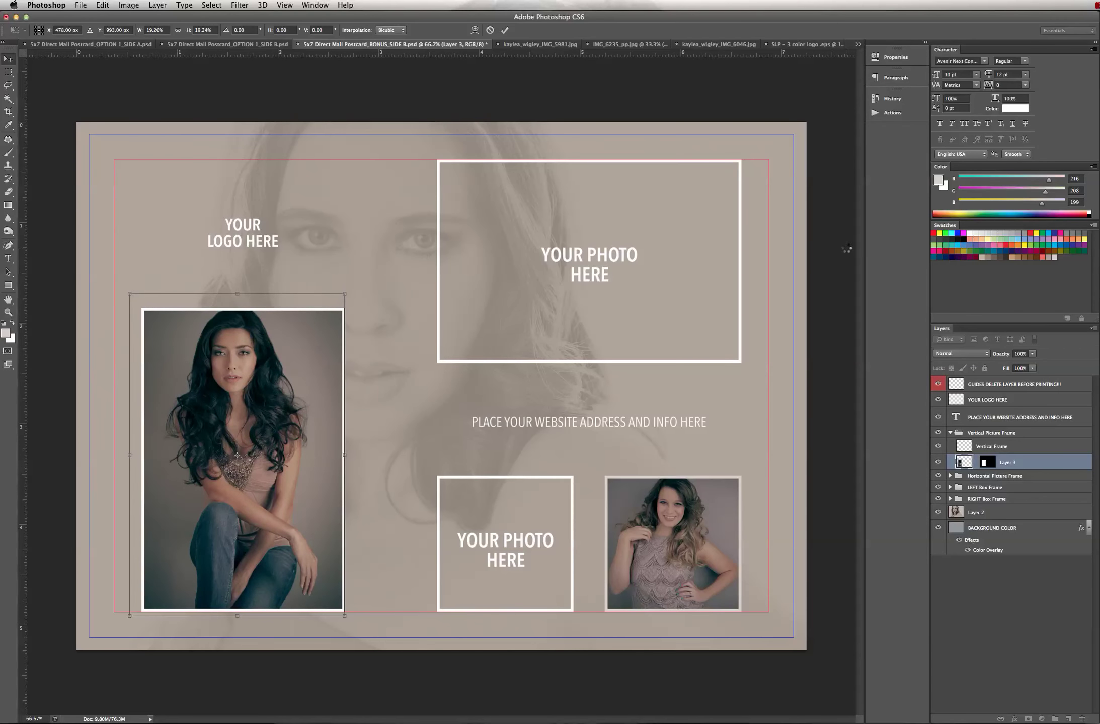
key("Return")
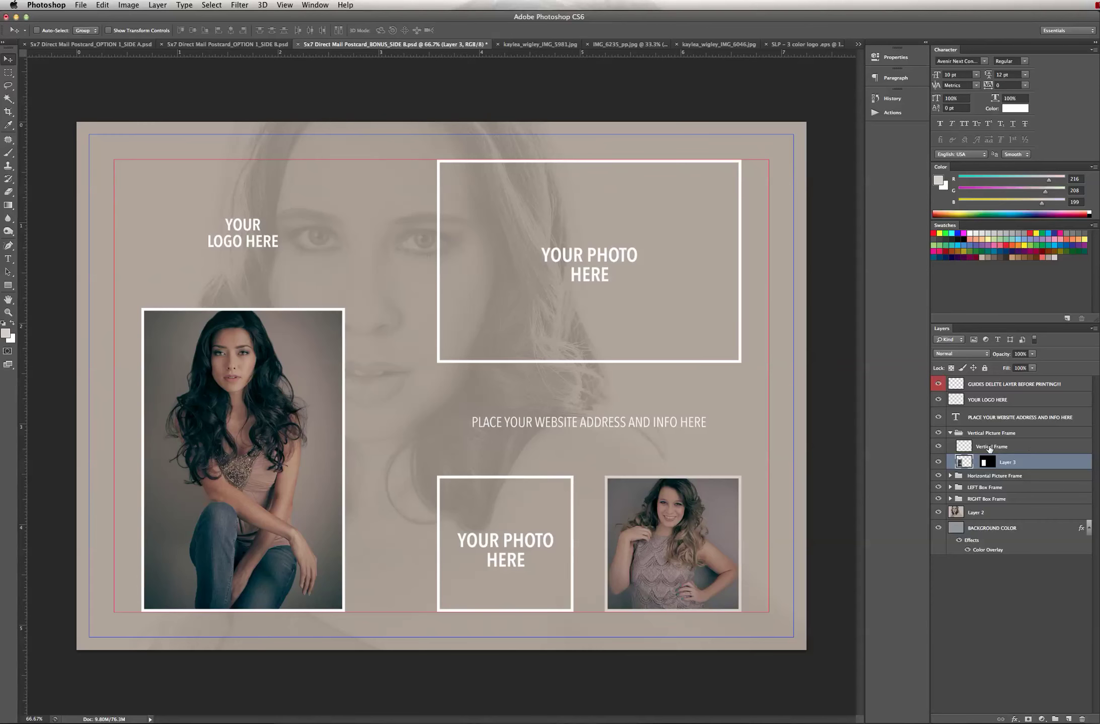
Step: Add a Color Overlay in light beige d8d0c7 to the Vertical Frame layer
double_click(1017, 447)
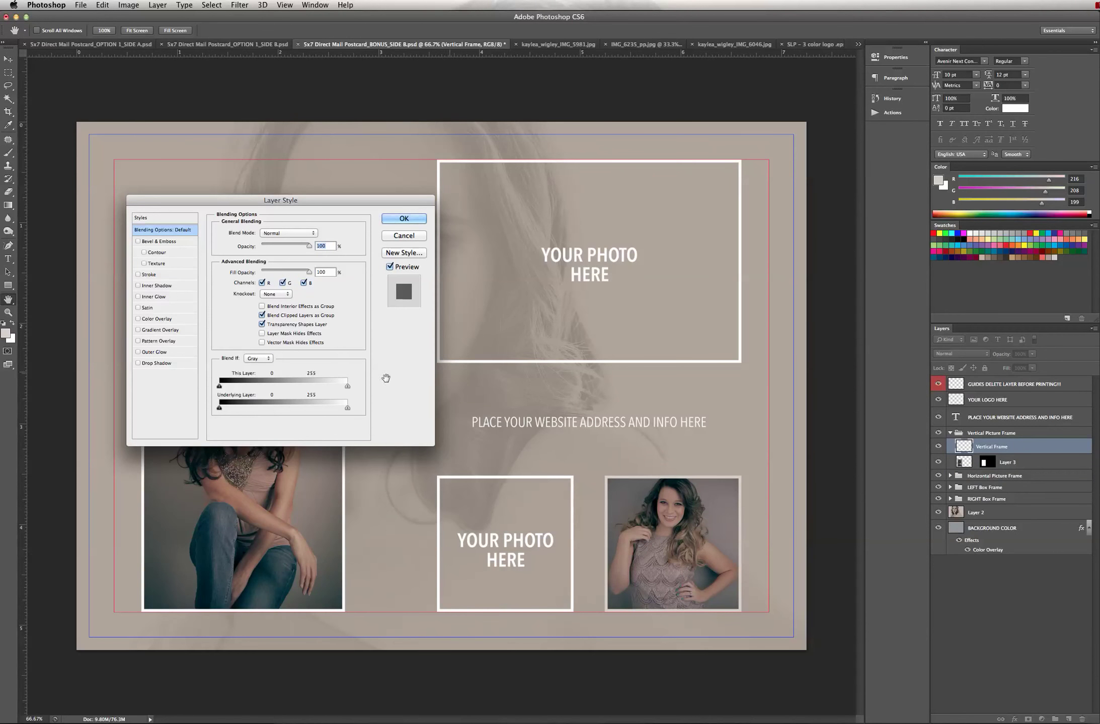
left_click(160, 320)
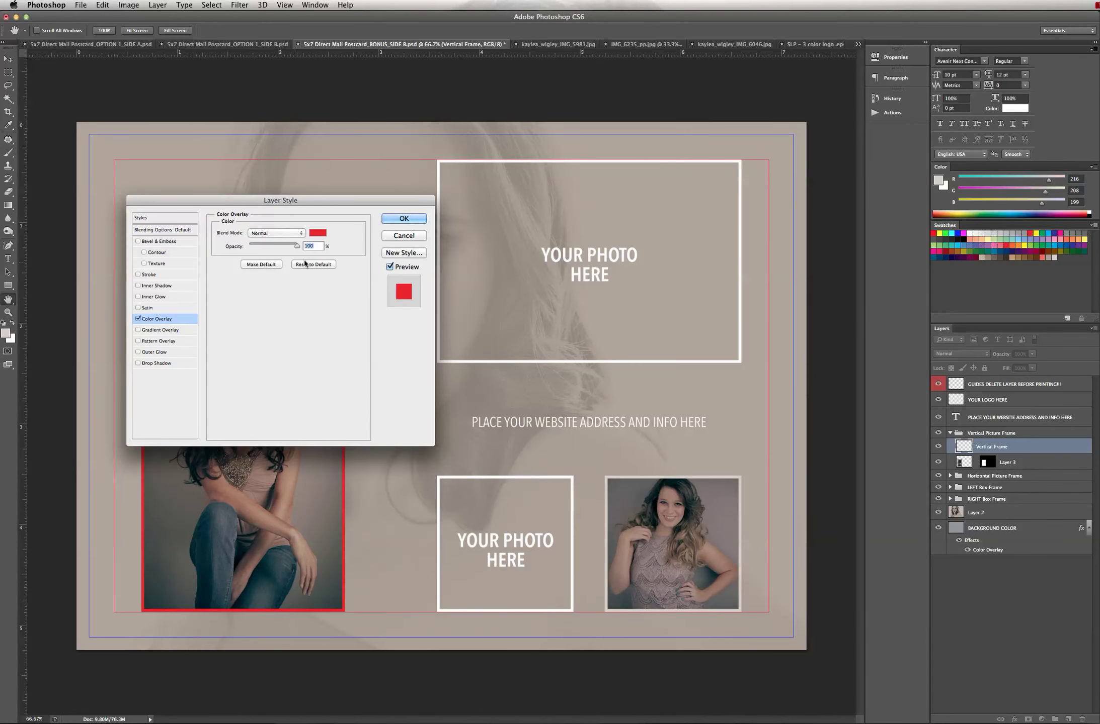
left_click(317, 232)
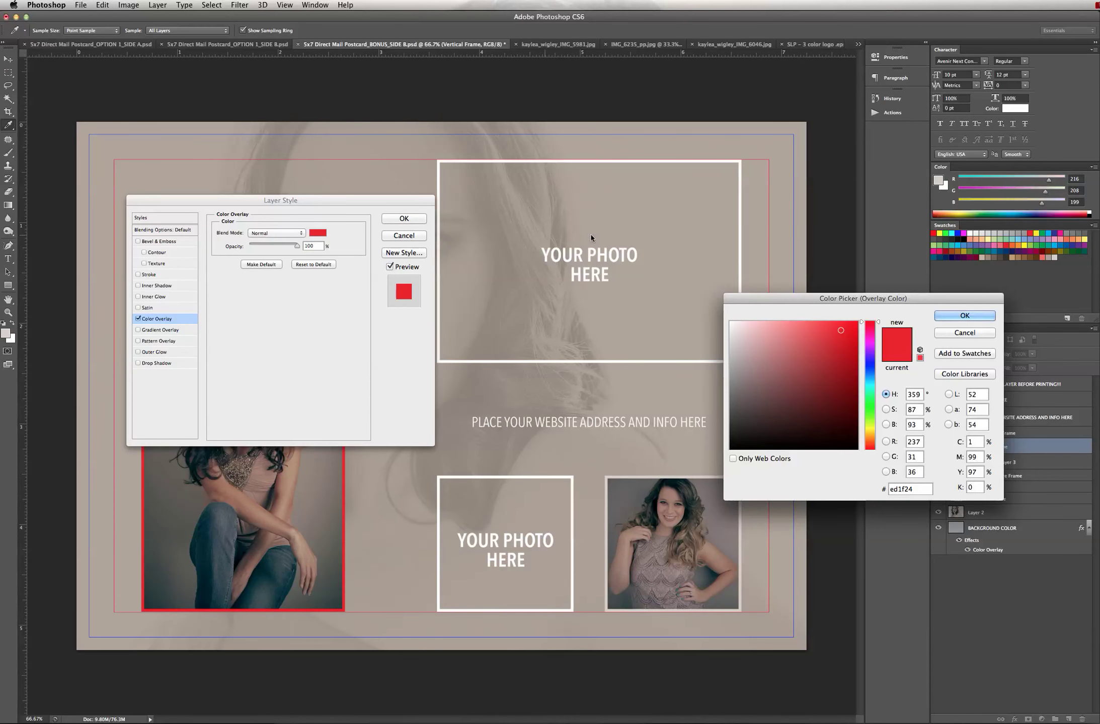
left_click(1056, 258)
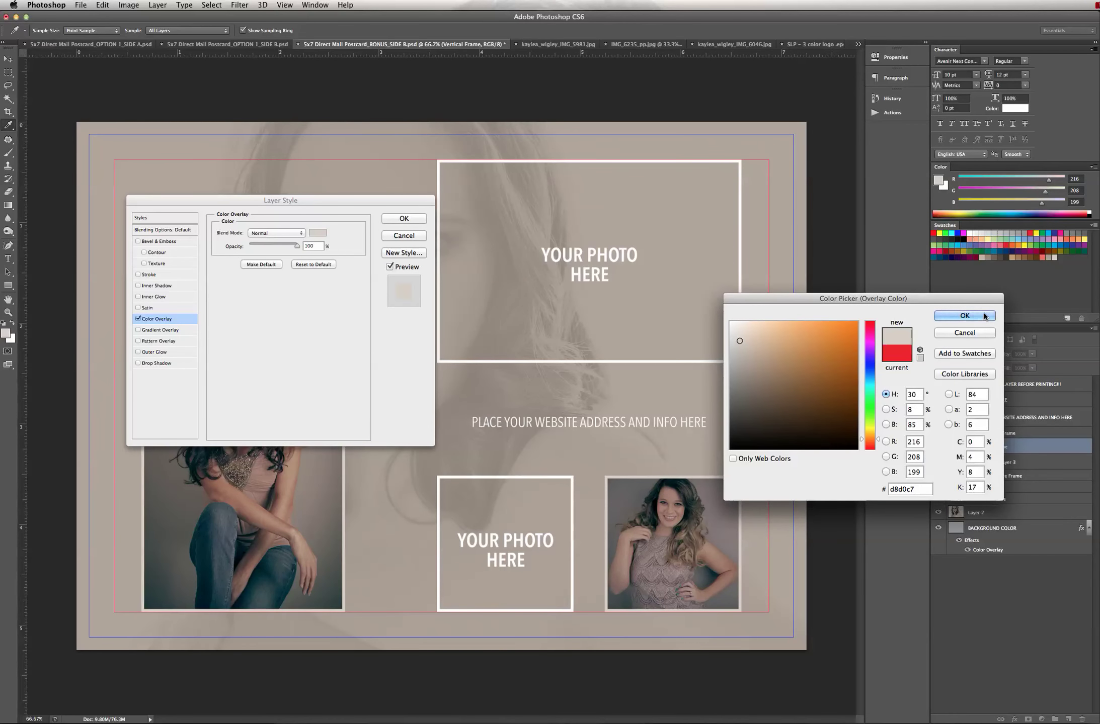
left_click(965, 316)
left_click(404, 218)
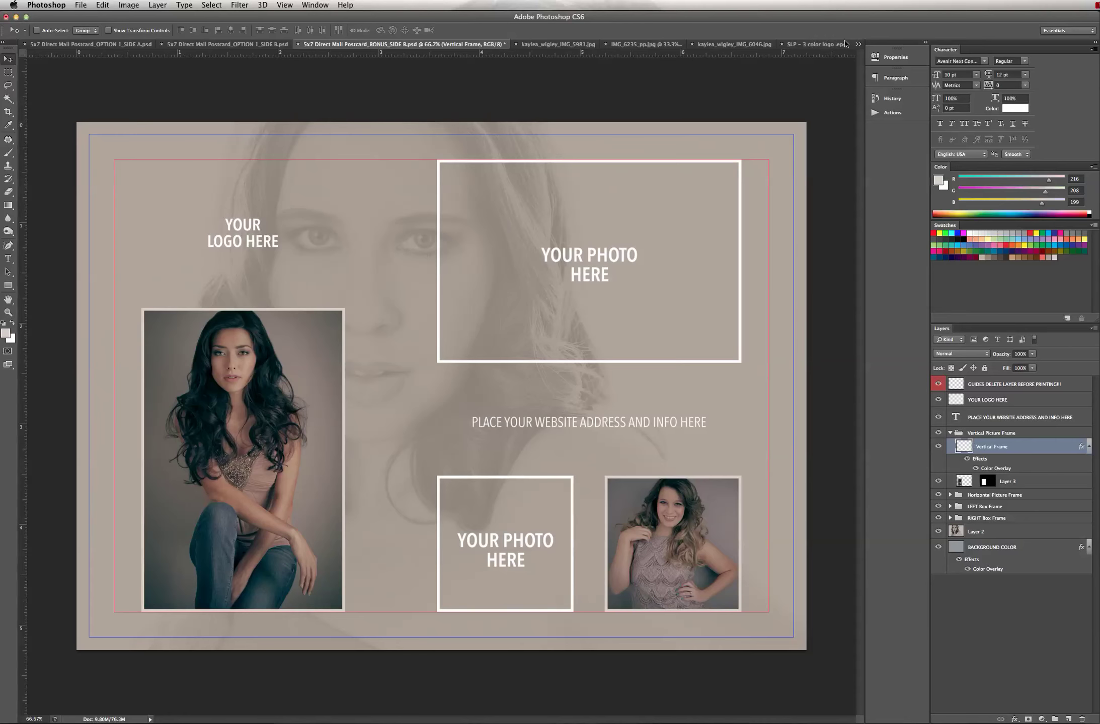
Step: Copy the entire SLP - 3 color logo artwork and return to the BONUS_SIDE B postcard
left_click(822, 46)
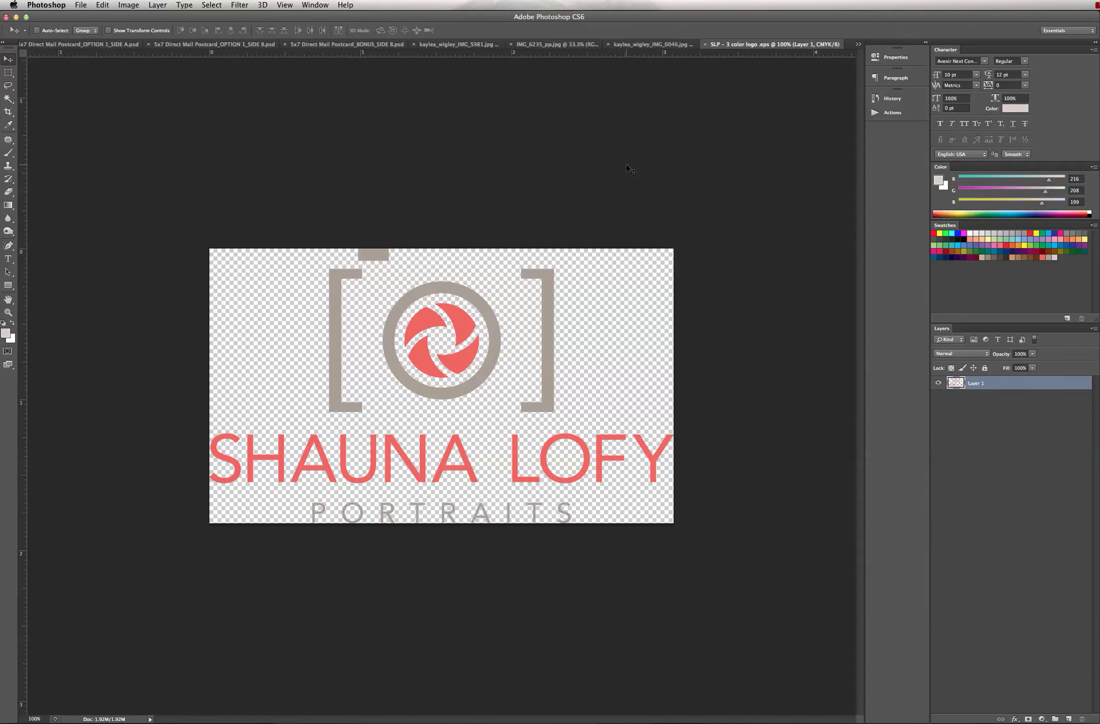
key("super+a")
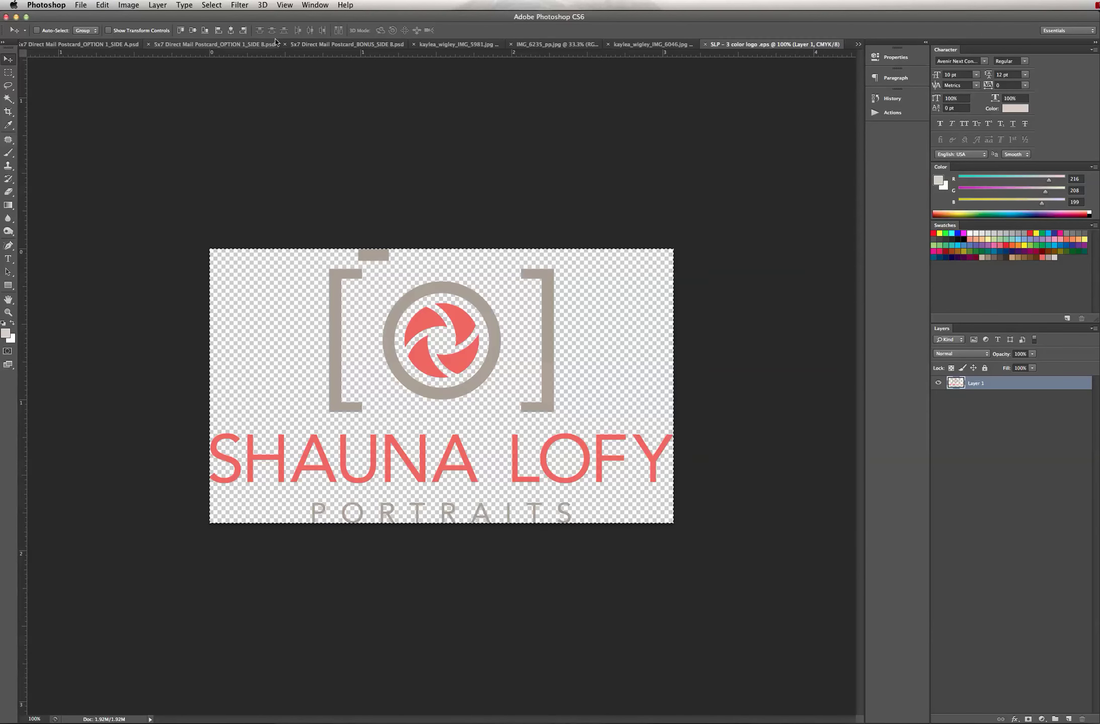
left_click(333, 47)
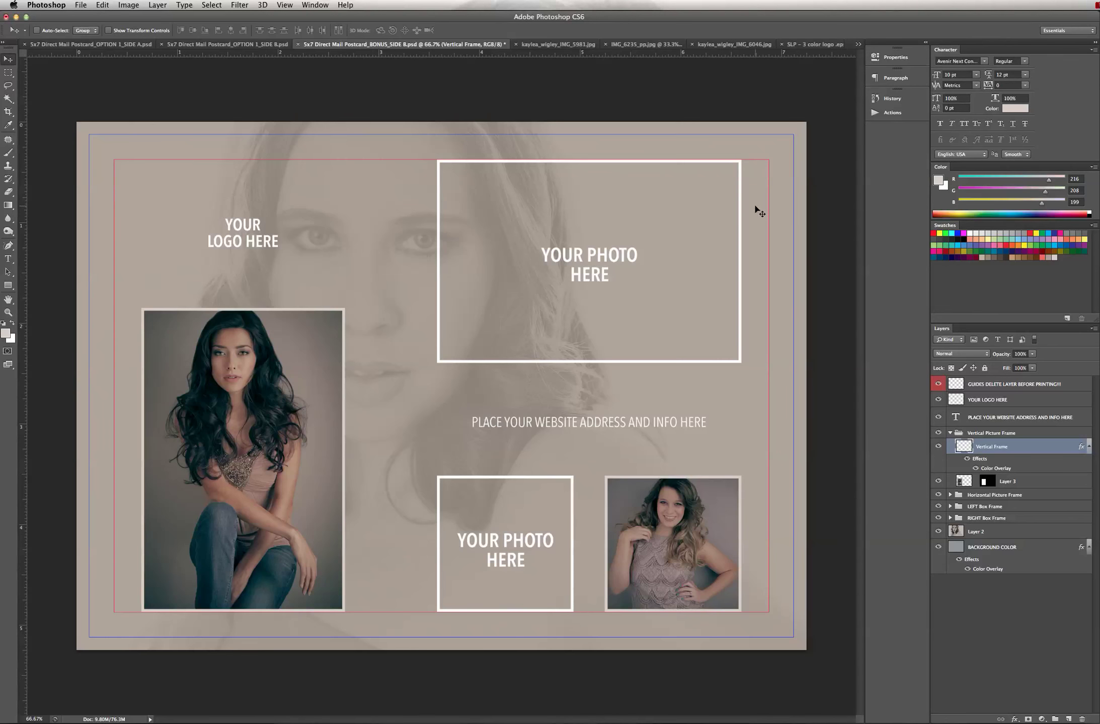
Step: Erase the placeholder text from the YOUR LOGO HERE layer with a rectangular selection, and deselect
left_click(1011, 403)
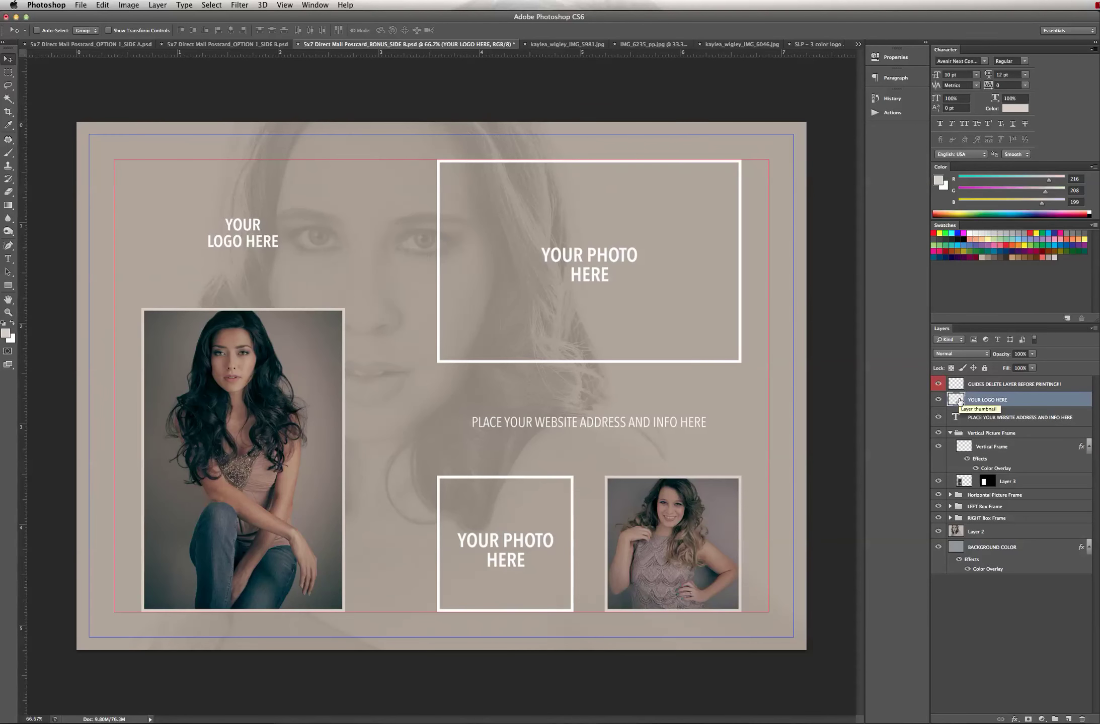
left_click(937, 399)
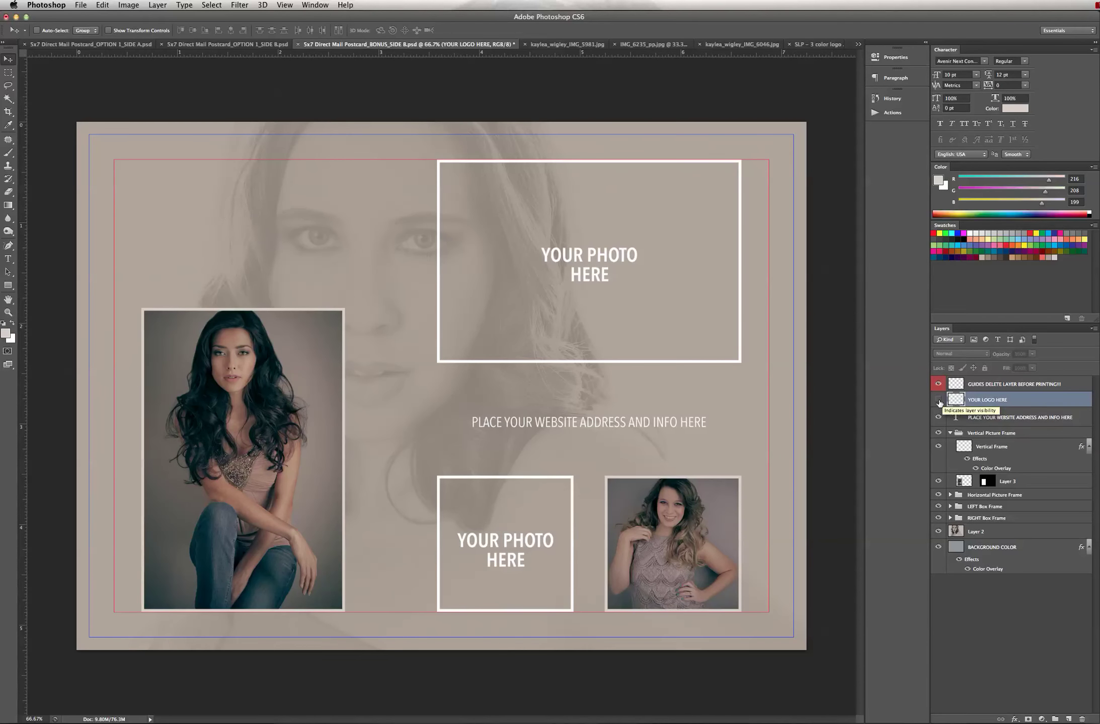
left_click(938, 399)
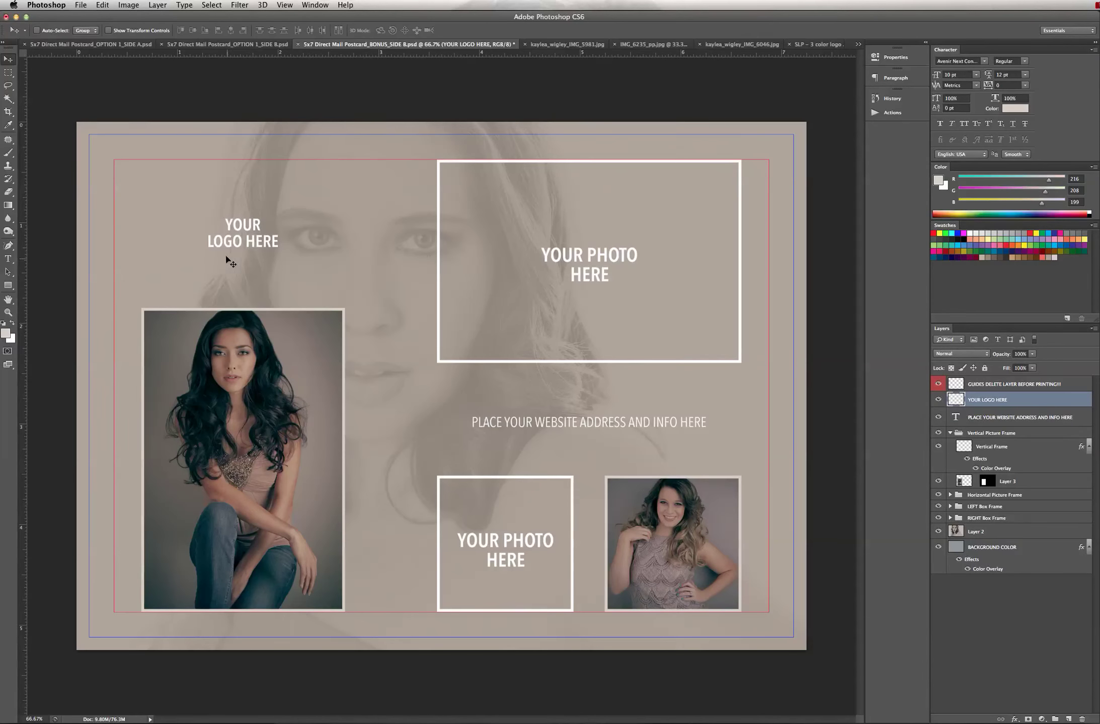
left_click(8, 73)
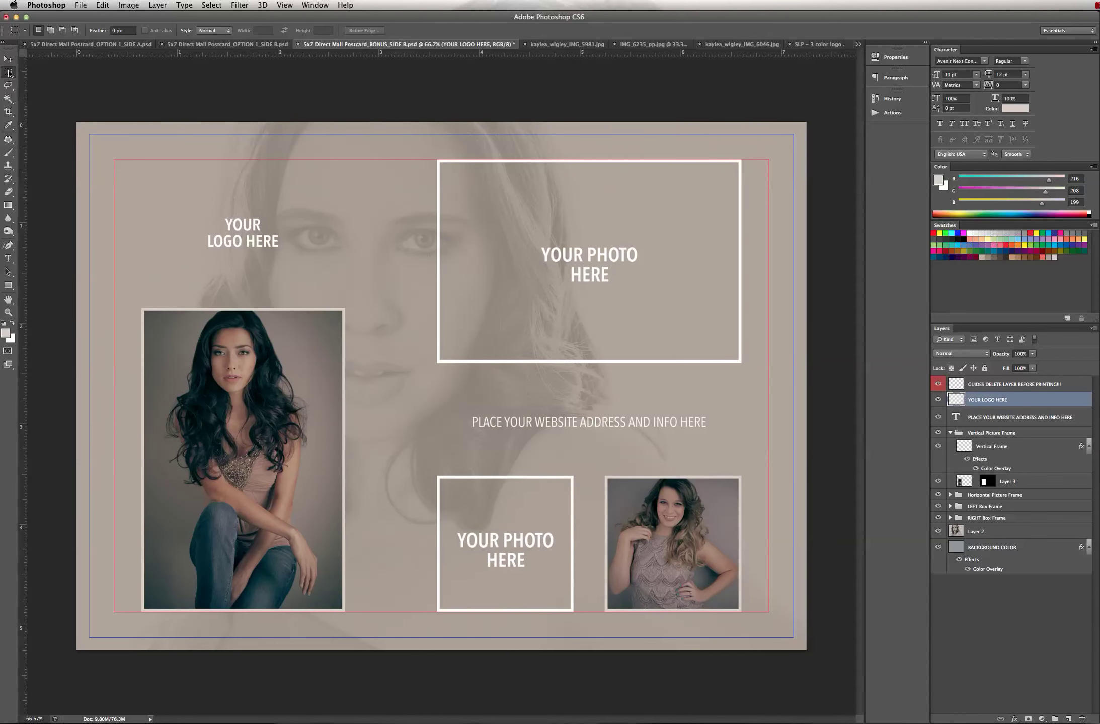
left_click_drag(190, 204, 297, 264)
key("Delete")
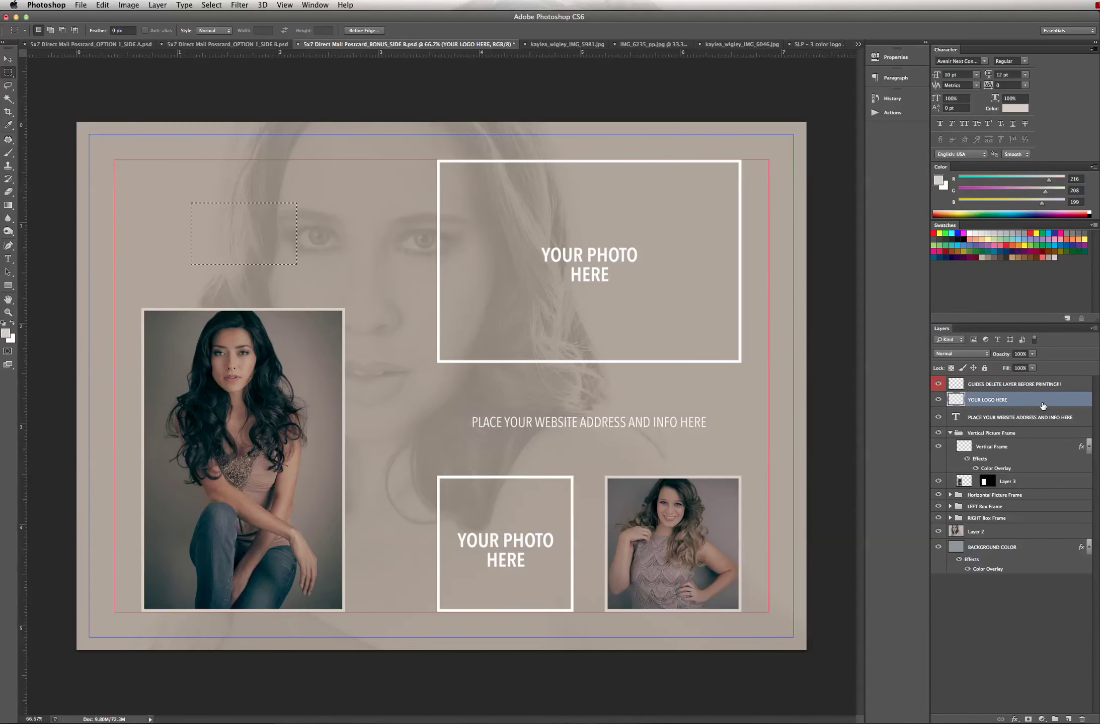
key("super+d")
Step: Paste the copied logo into the postcard and move it over the area above the vertical portrait
key("super+v")
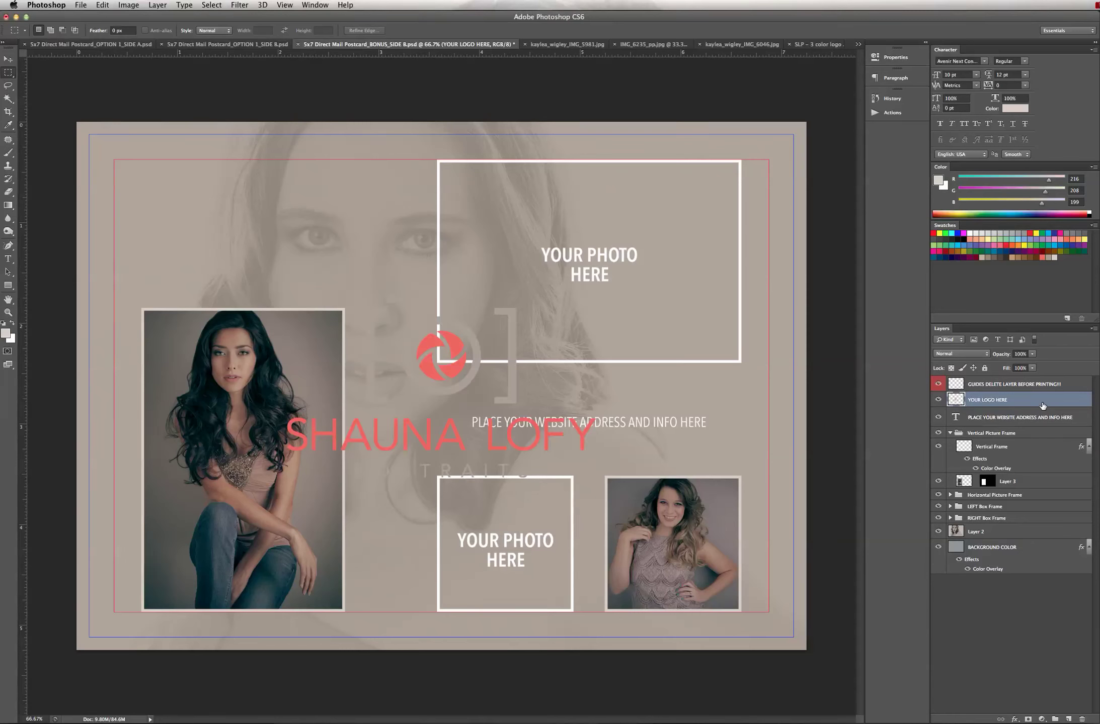
key("v")
left_click_drag(467, 389, 312, 266)
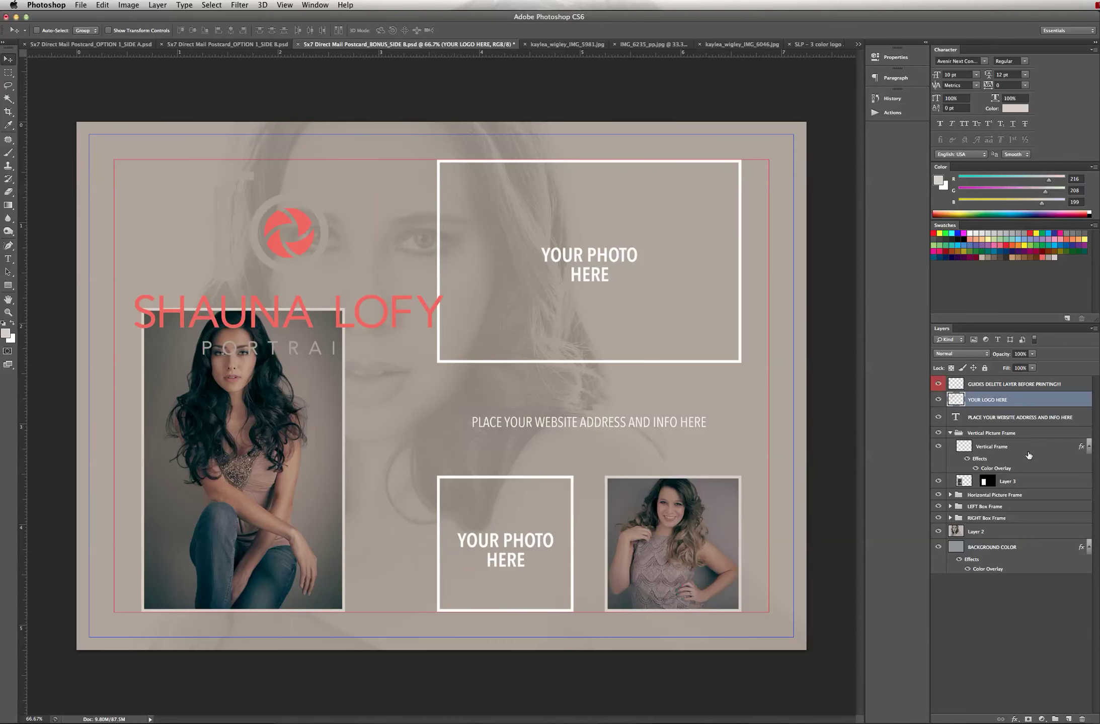
Step: Change the BACKGROUND COLOR layer's Color Overlay to the light beige swatch
left_click(1034, 549)
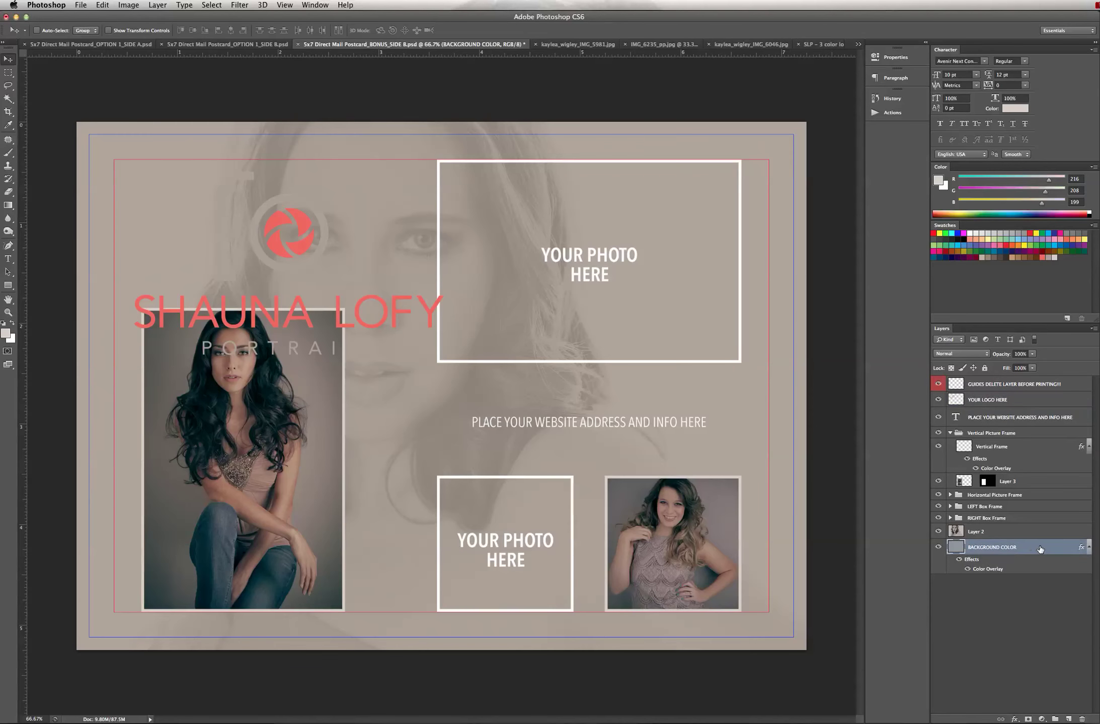
double_click(1003, 571)
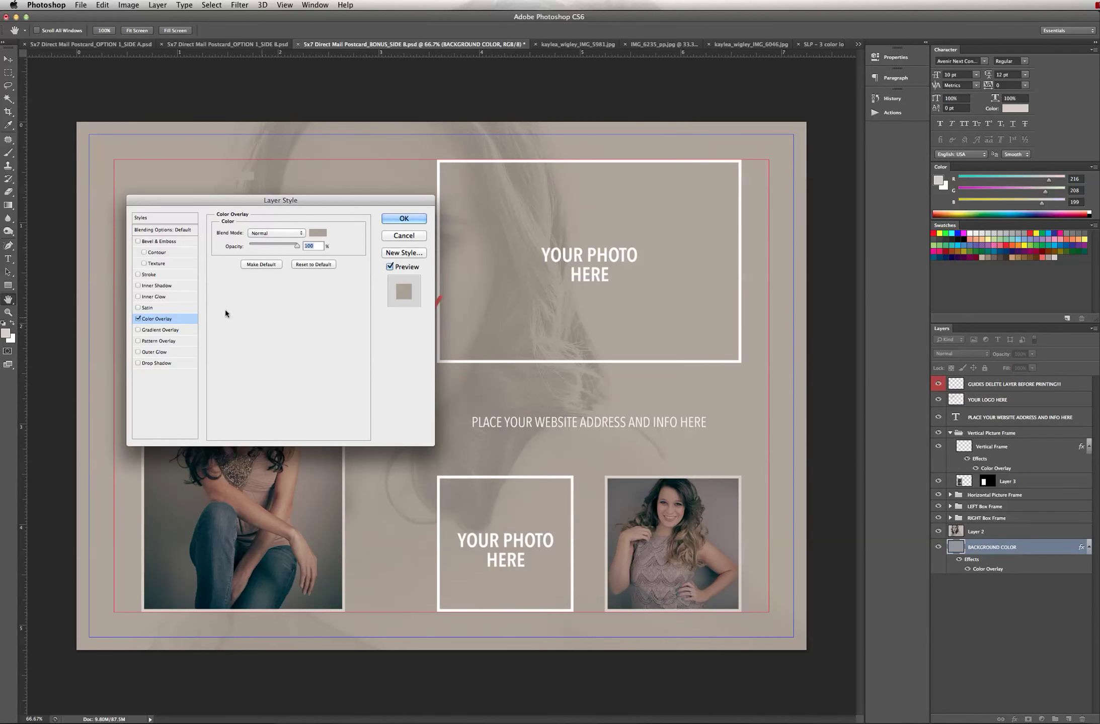
left_click(317, 232)
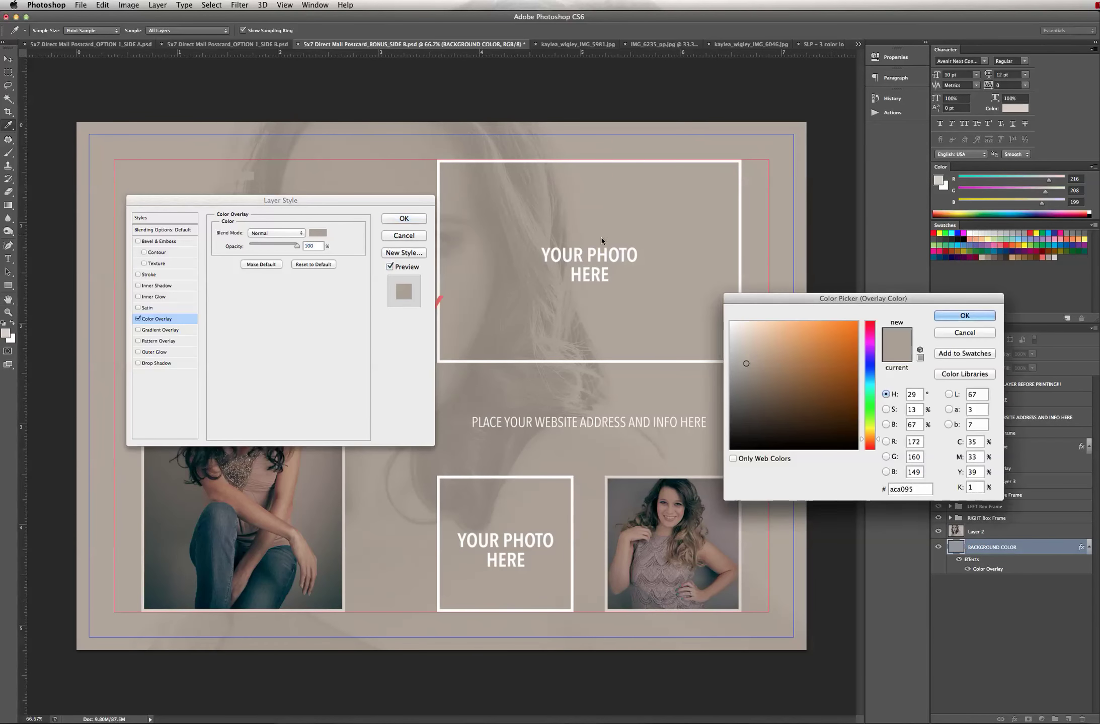
left_click(1057, 255)
left_click(958, 318)
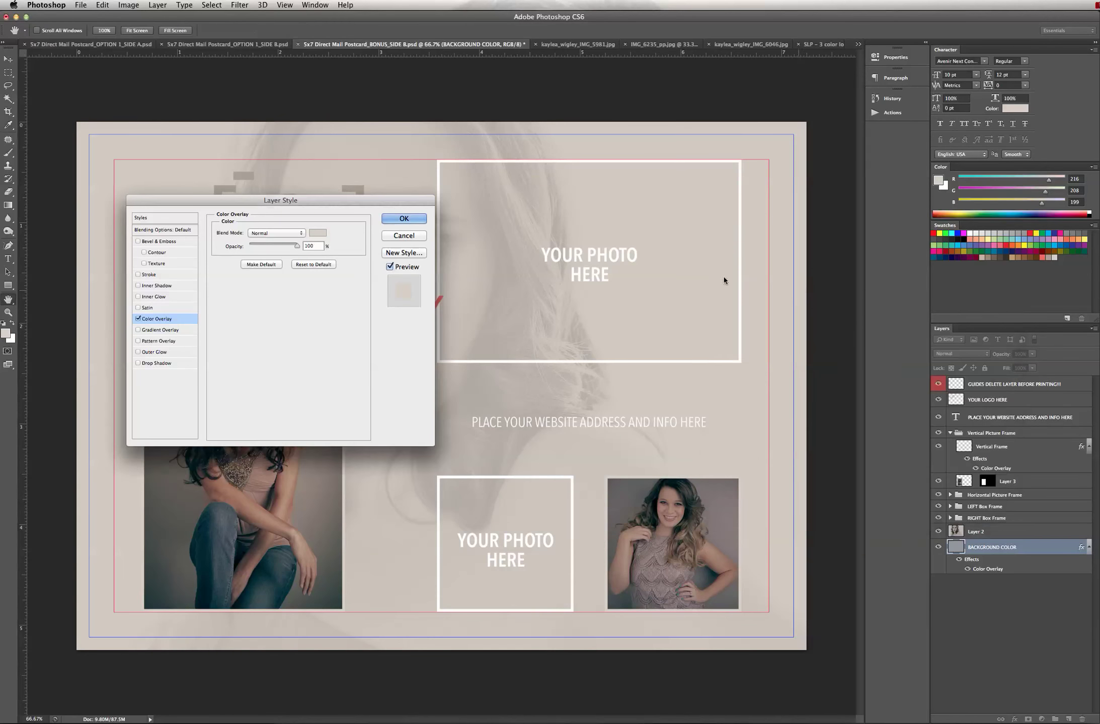
left_click(413, 218)
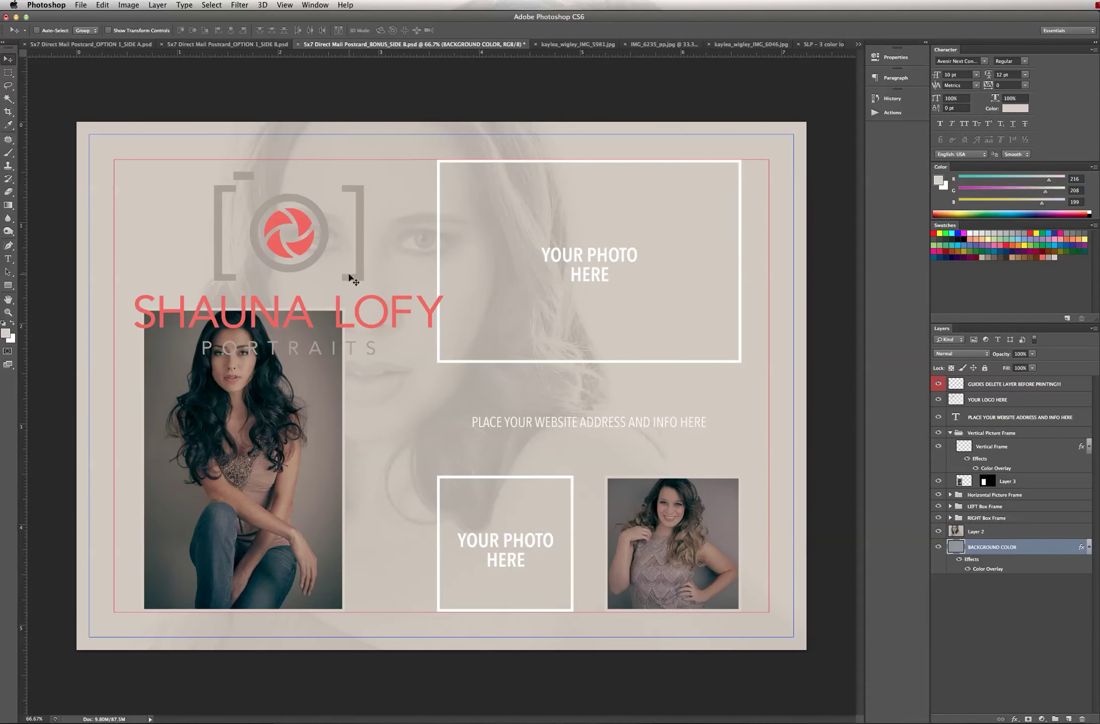
Step: Change the Color Overlay of Right Frame Box in the RIGHT Box Frame group to the darker taupe swatch
key("super+a")
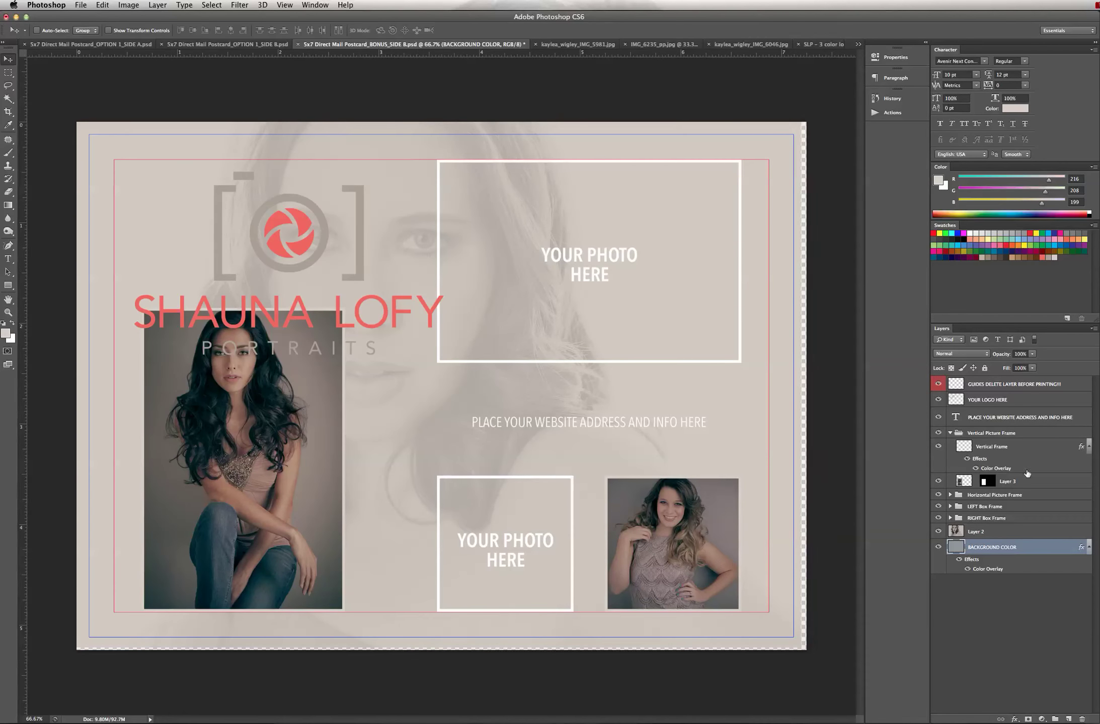
left_click(950, 518)
double_click(1046, 532)
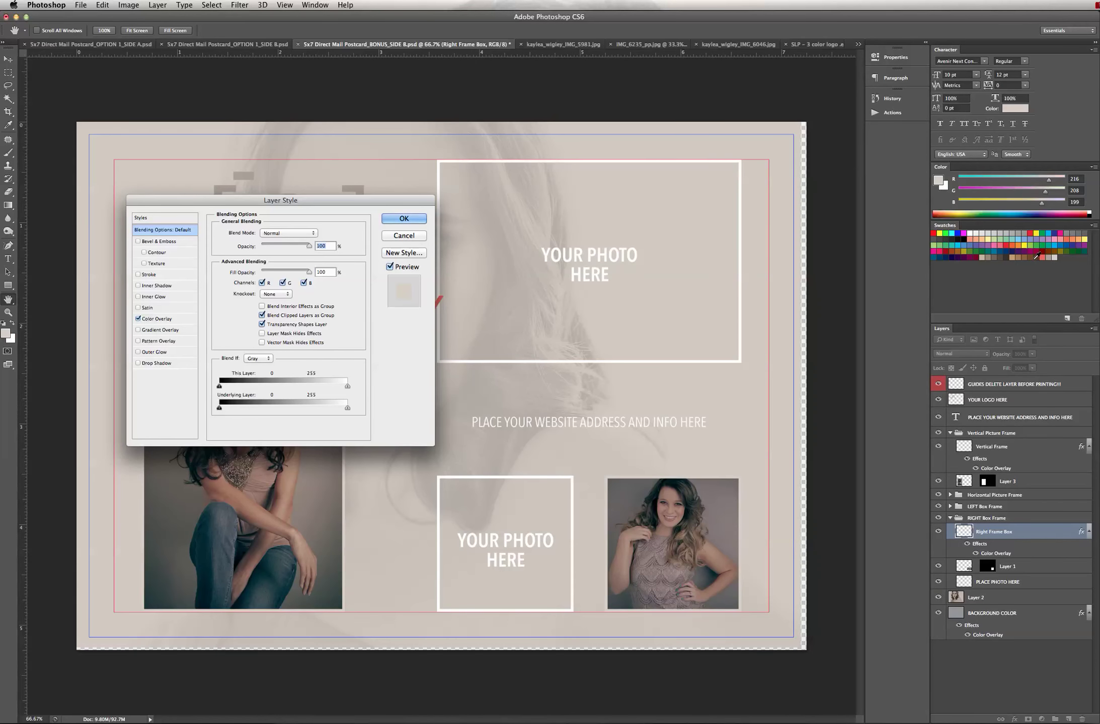
left_click(157, 319)
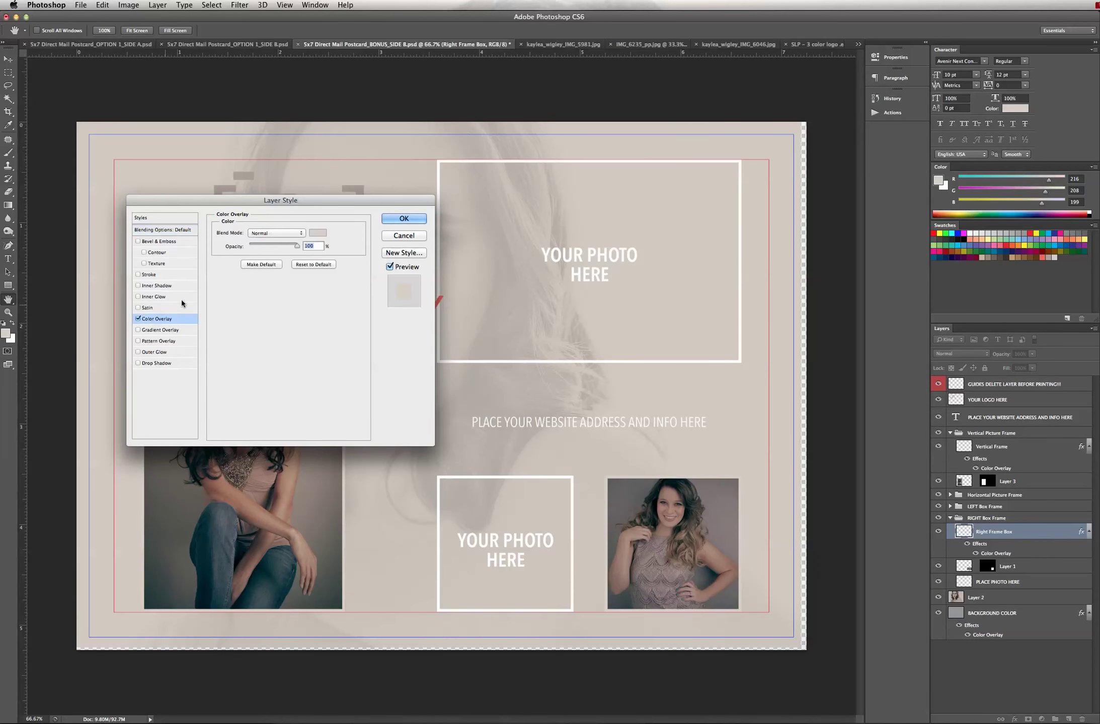
left_click(317, 233)
left_click(1051, 256)
left_click(964, 315)
left_click(404, 218)
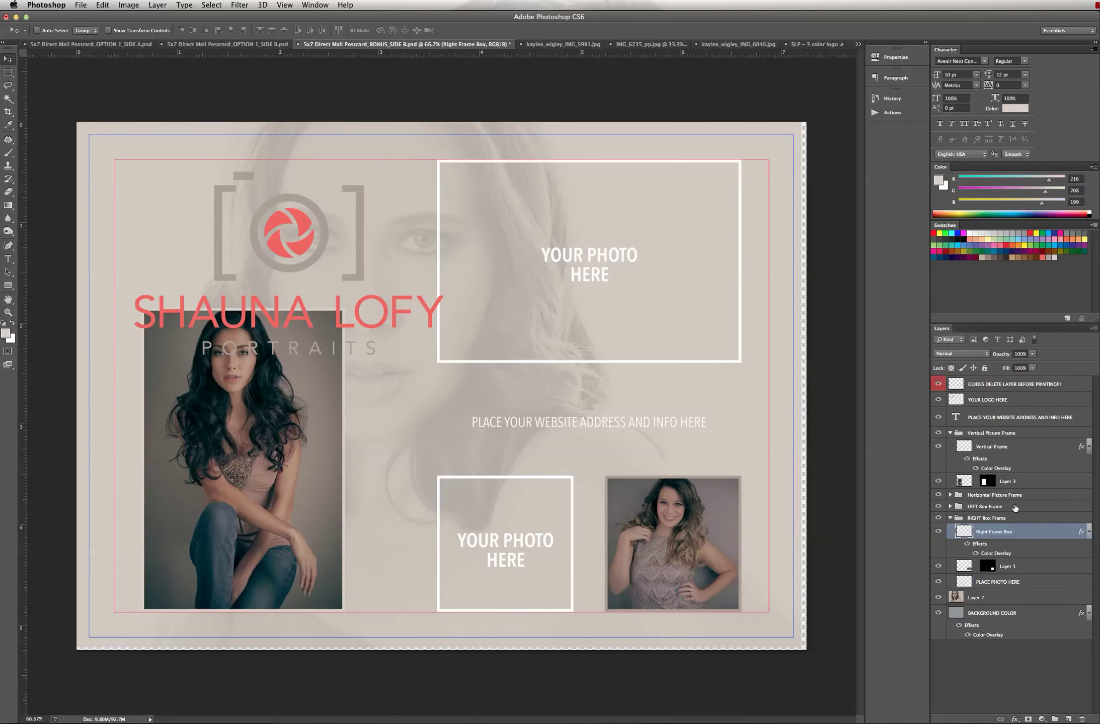
Step: Change the Vertical Frame layer's Color Overlay to the same darker taupe swatch
left_click(1026, 448)
double_click(1026, 447)
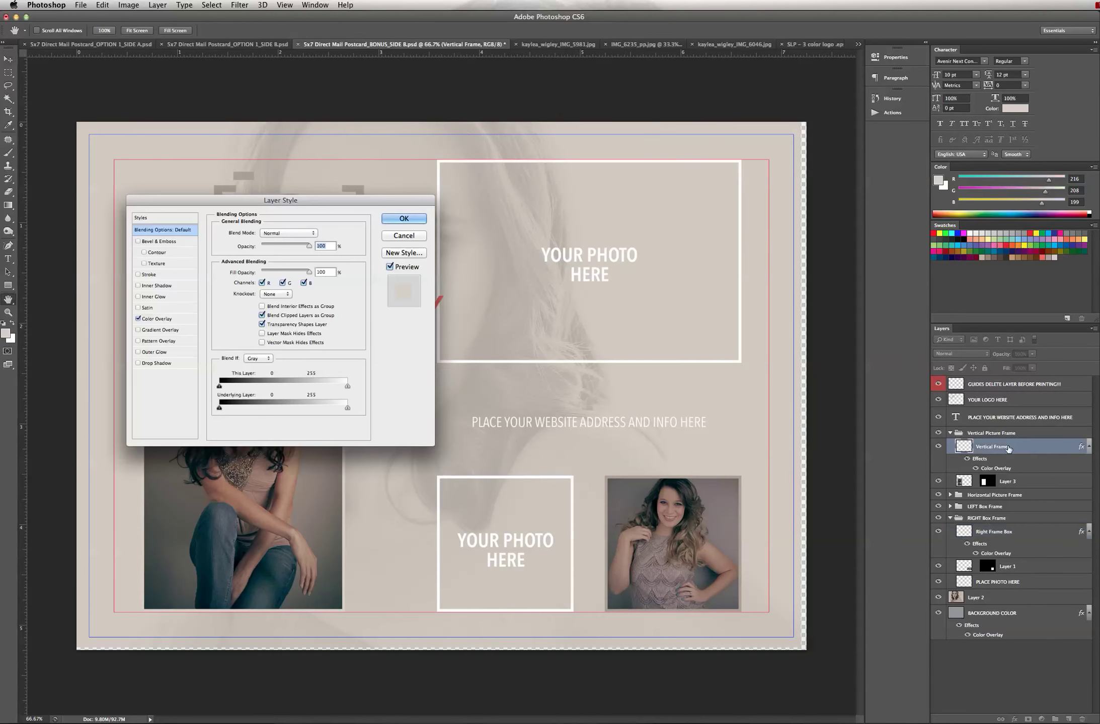
left_click(160, 319)
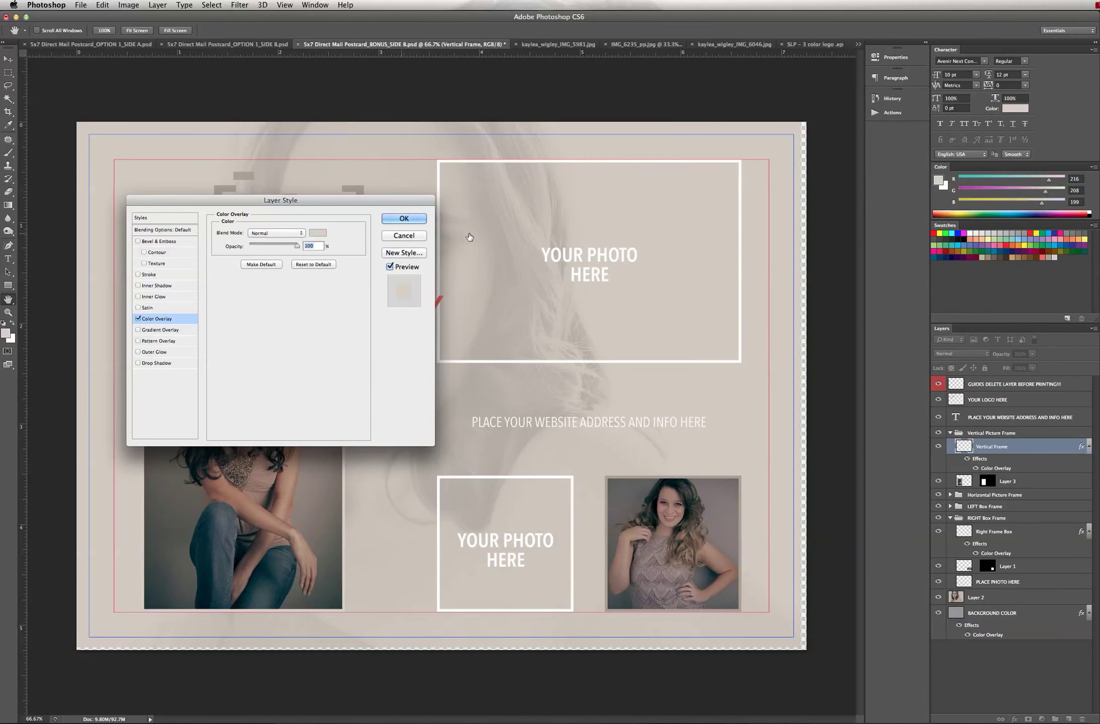
left_click(315, 233)
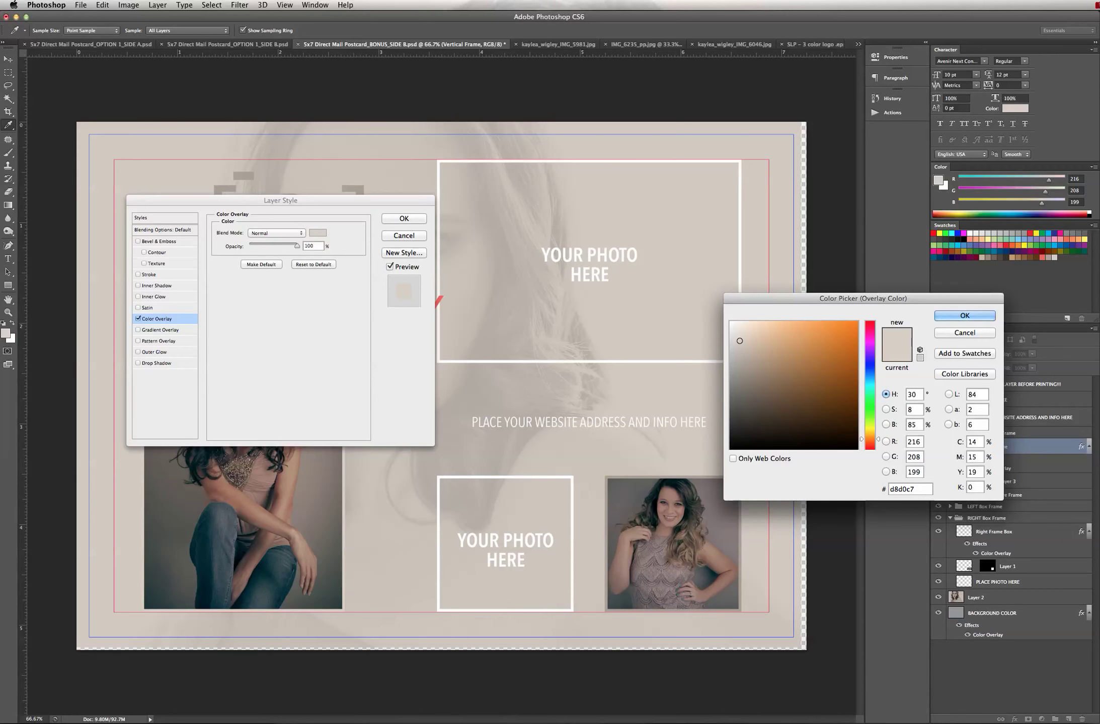
left_click(1054, 256)
key("Return")
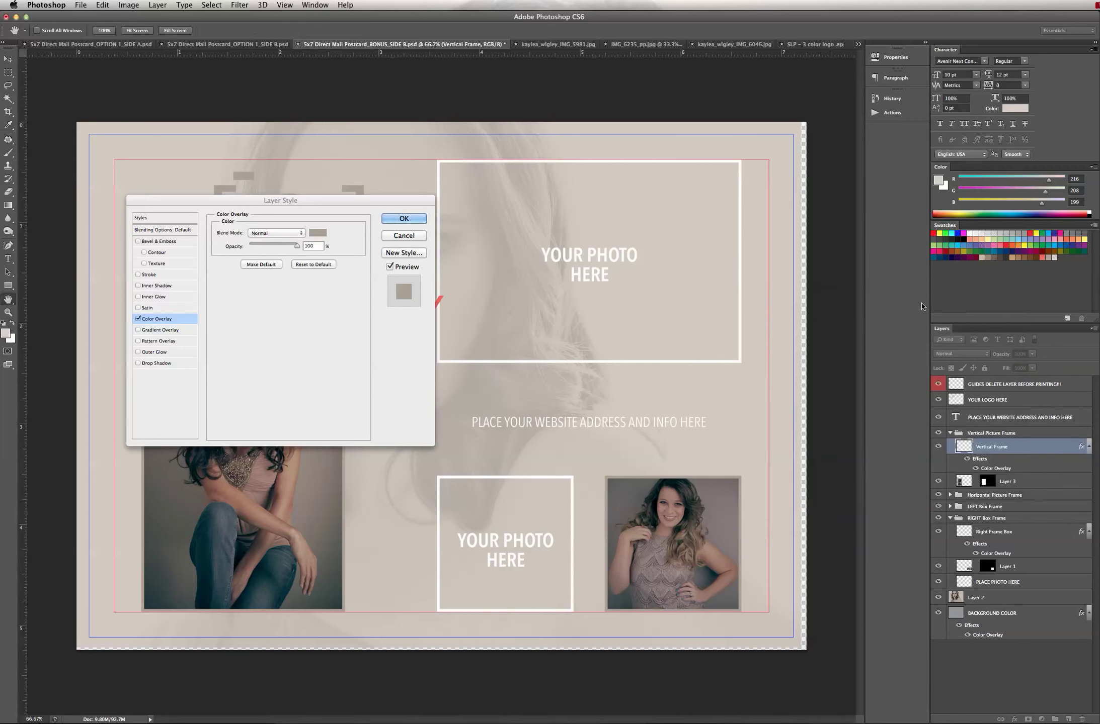
left_click(403, 218)
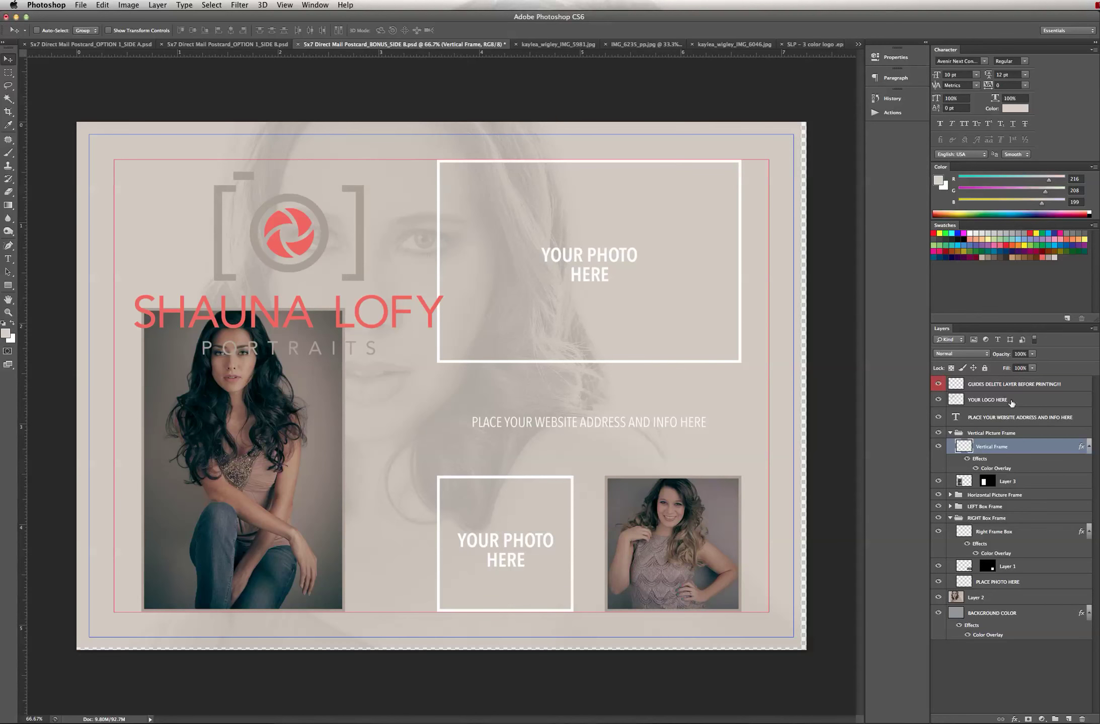
Step: Collapse the open frame groups, then scale down the logo and center it above the vertical portrait
left_click(956, 401)
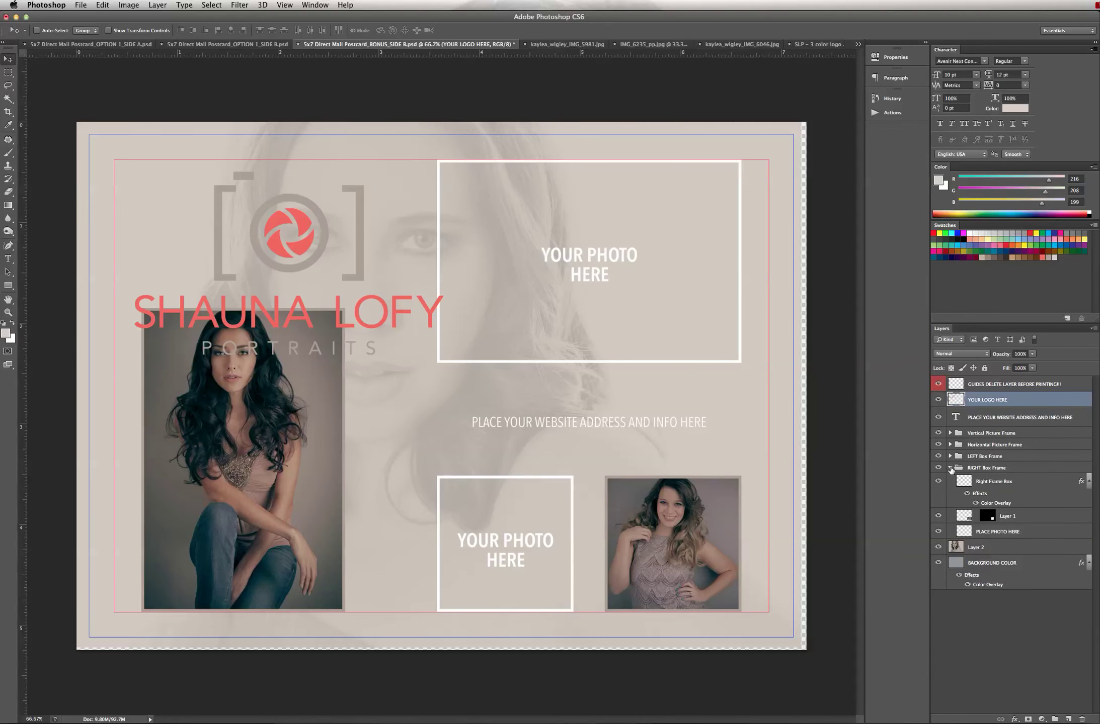
left_click(951, 469)
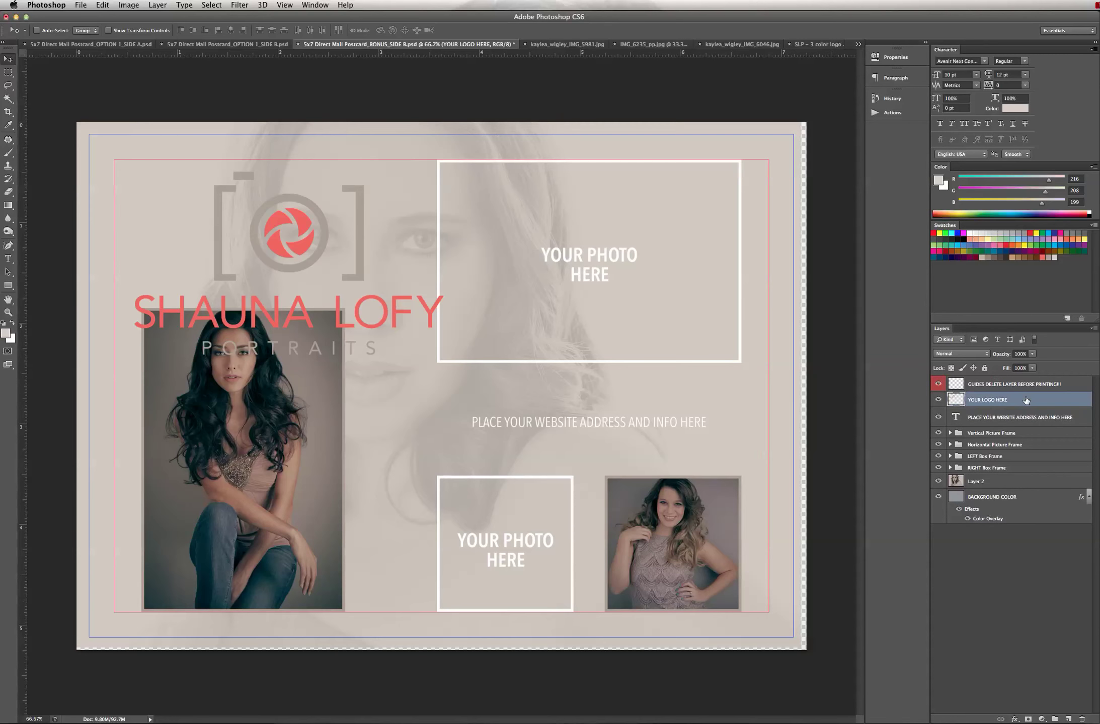
left_click(102, 4)
mouse_move(140, 228)
left_click(259, 246)
left_click_drag(442, 355, 267, 260)
key("Return")
left_click_drag(197, 216, 237, 236)
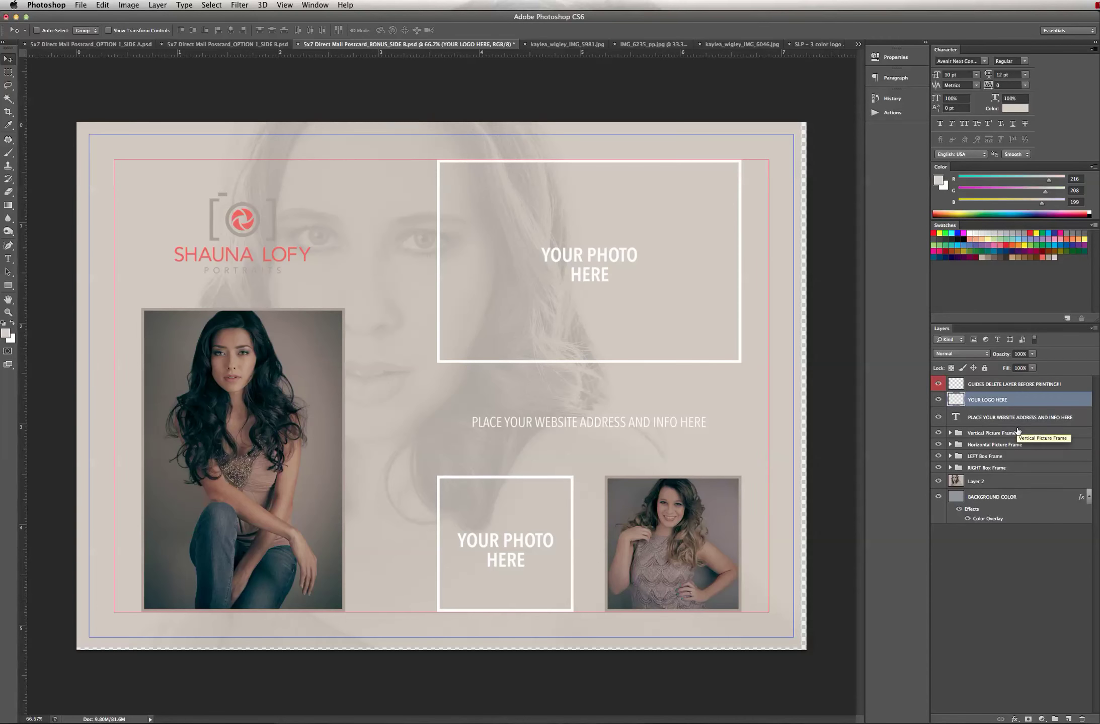
Step: Expand the Horizontal Picture Frame group and select the layer mask of its PLACE PHOTO HERE layer
left_click(991, 498)
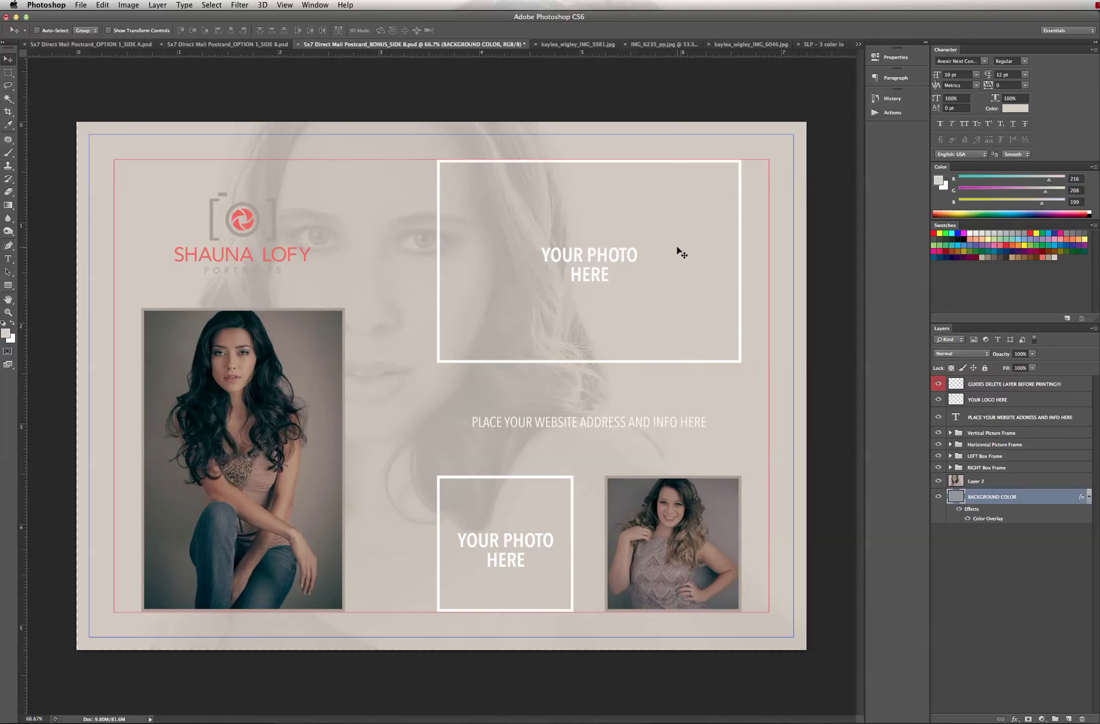
left_click(938, 433)
left_click(938, 434)
left_click(938, 445)
left_click(937, 444)
left_click(950, 444)
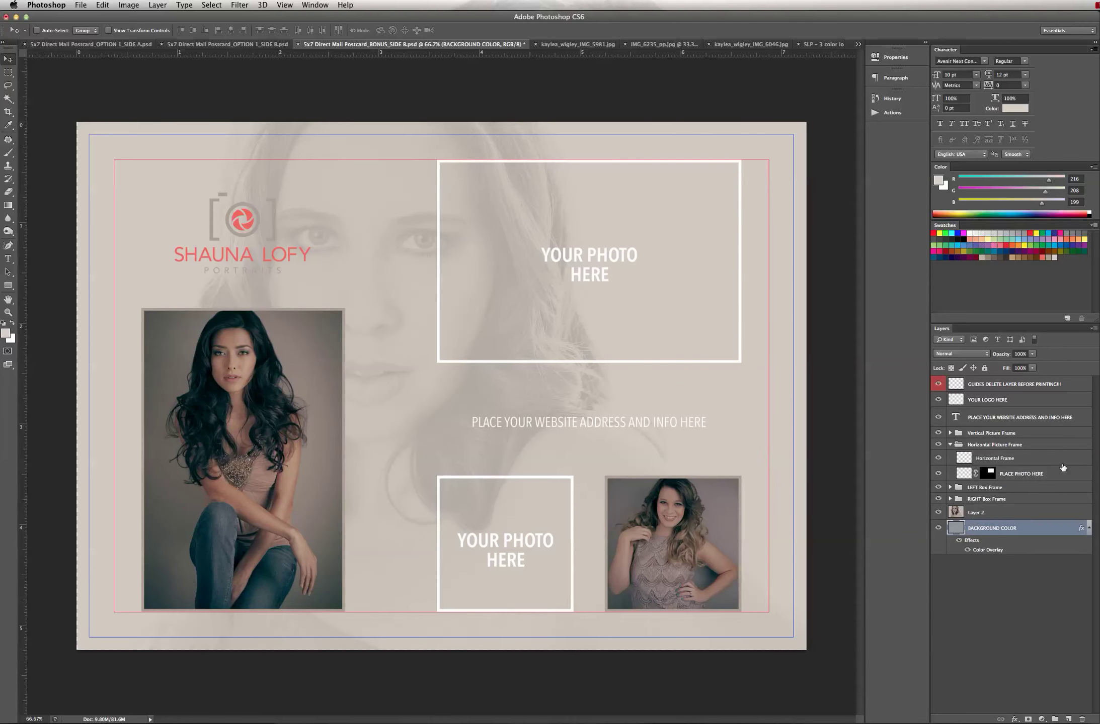
left_click(986, 474)
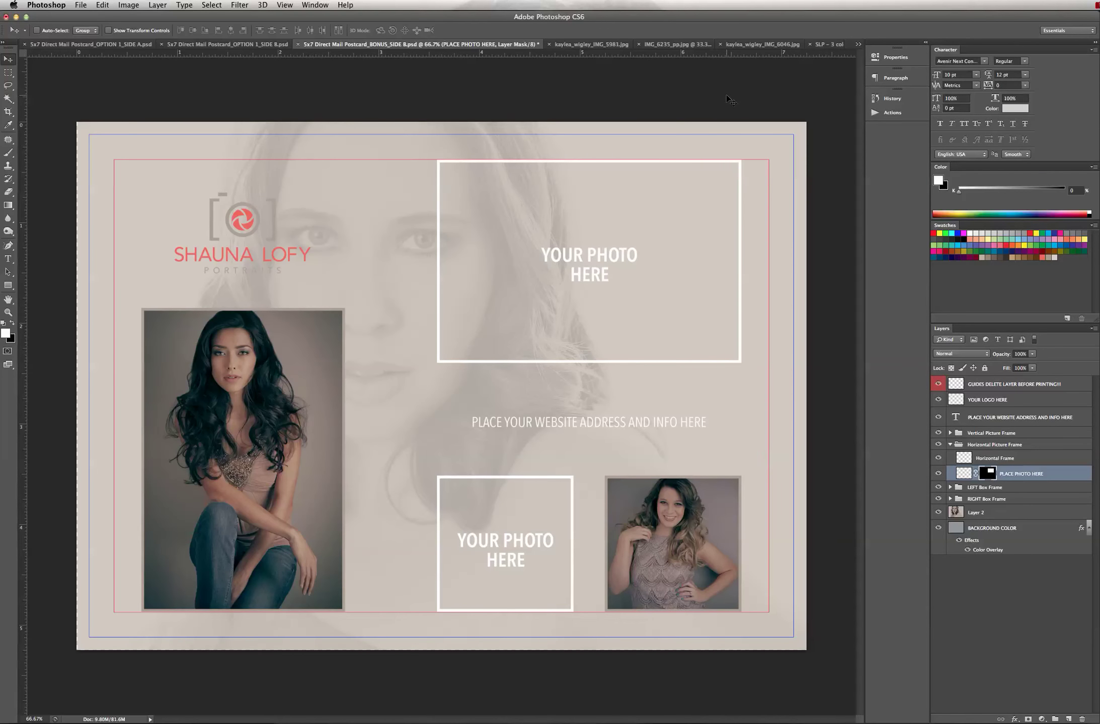
Step: Switch to the IMG_6046 portrait already used in the right box frame and close it
left_click(858, 44)
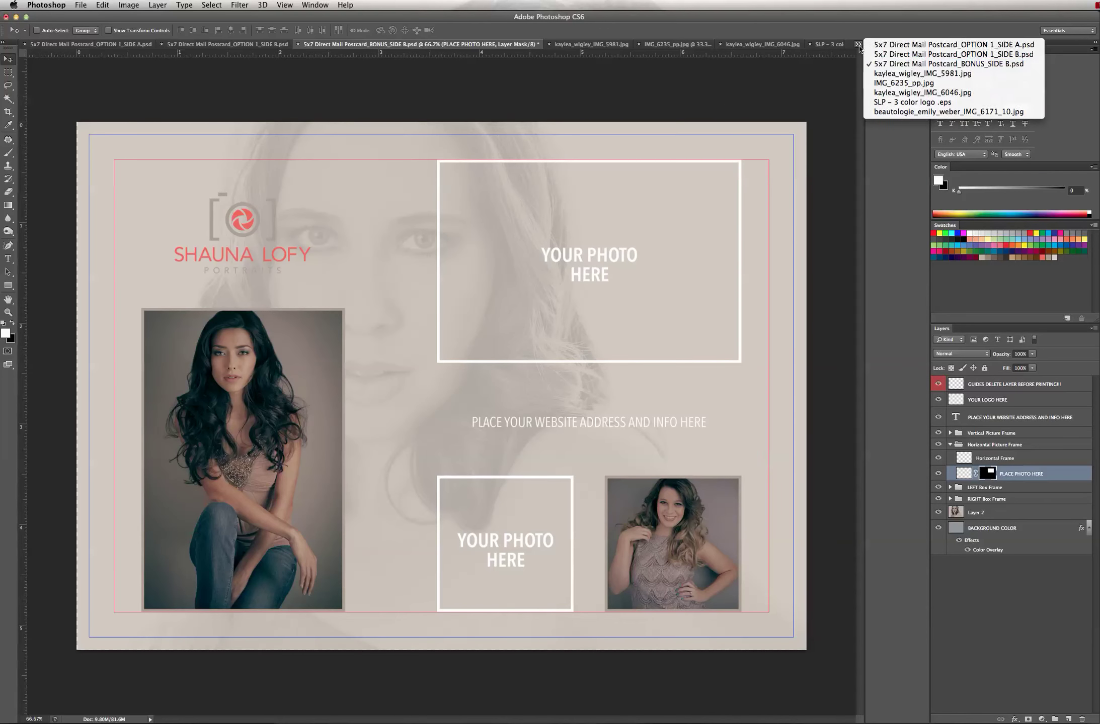
left_click(914, 94)
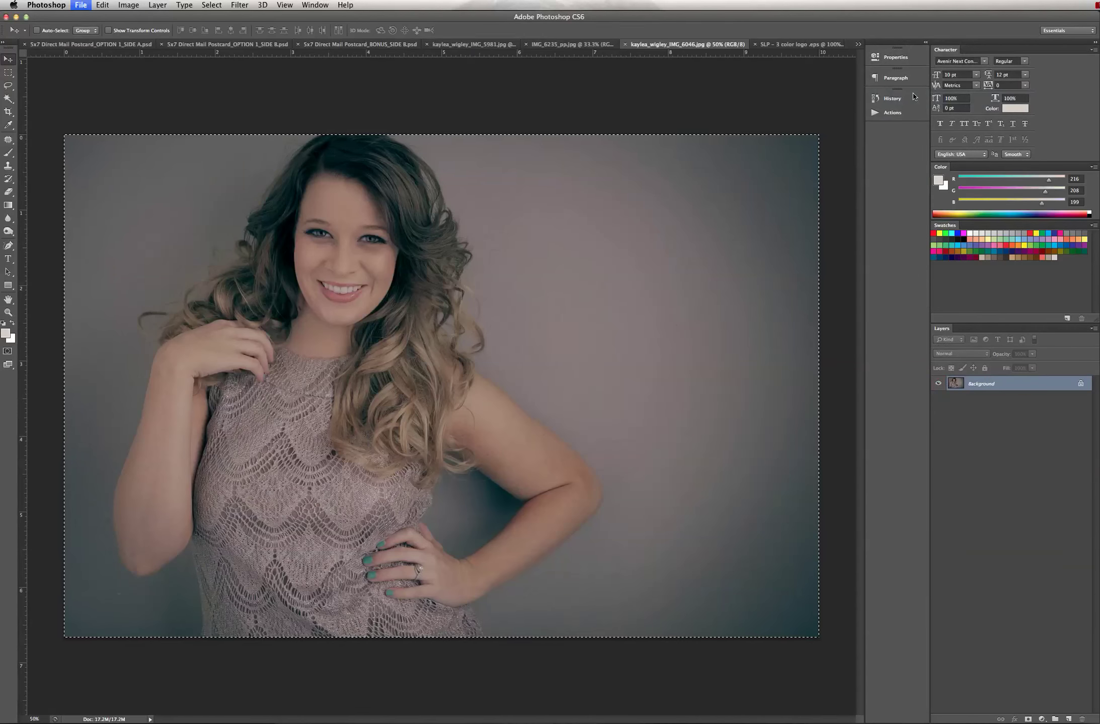
key("super+w")
Step: Copy the entire IMG_5981 portrait and return to the BONUS_SIDE B postcard
left_click(858, 44)
left_click(905, 75)
key("super+a")
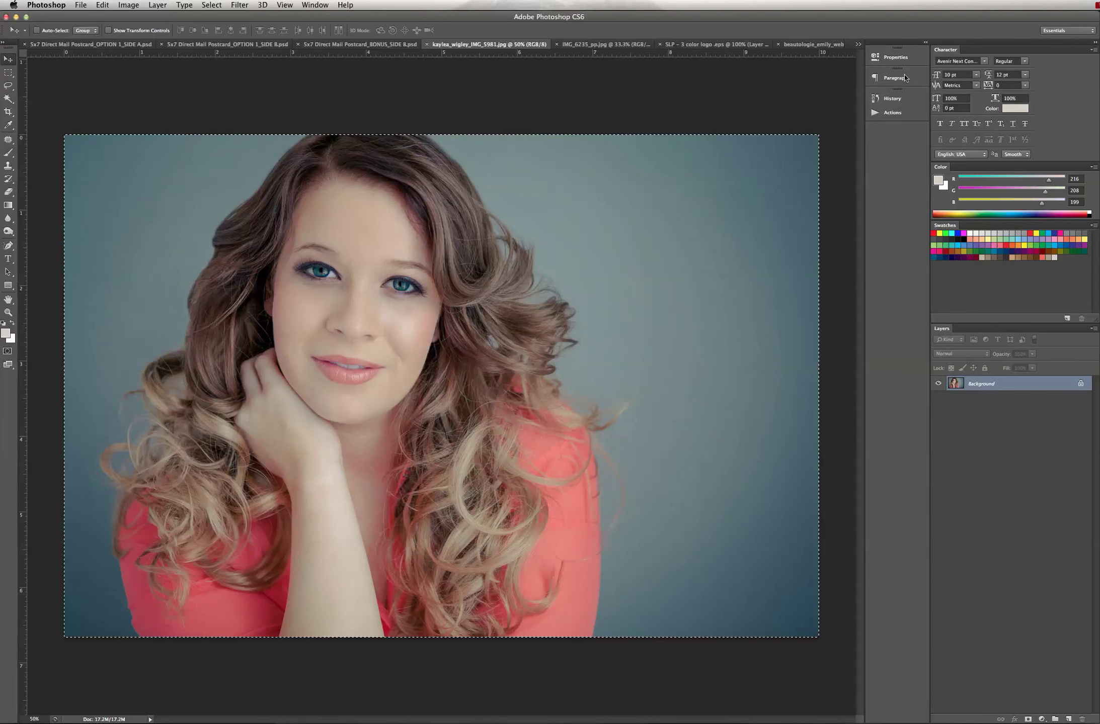
key("super+c")
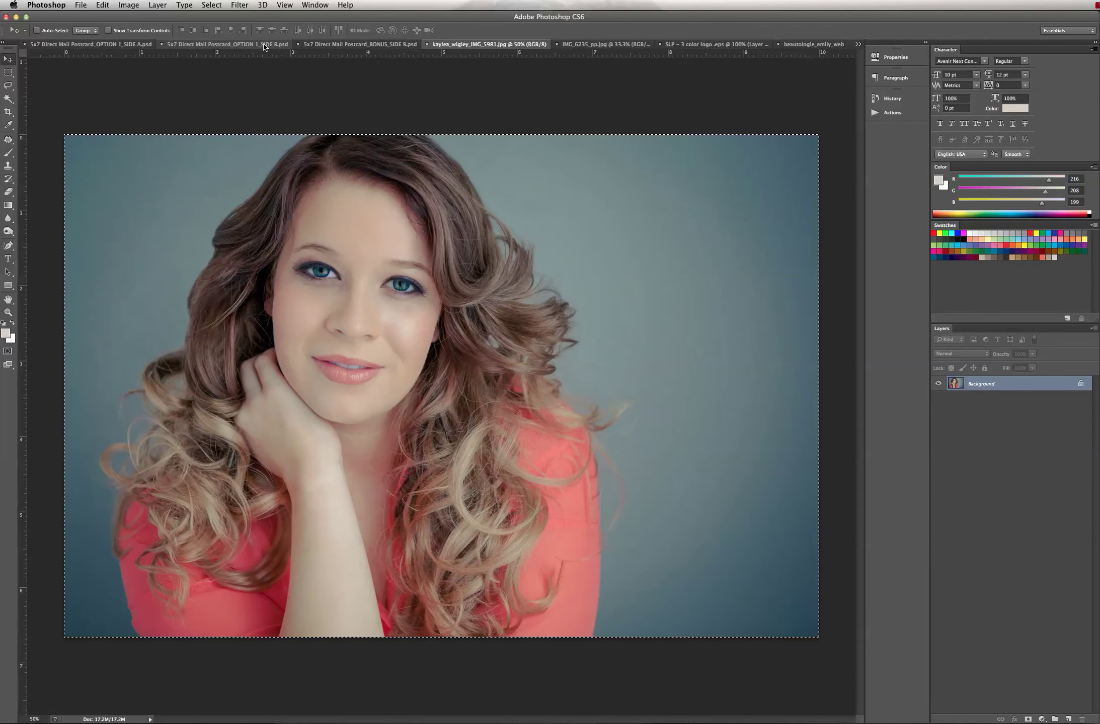
left_click(353, 47)
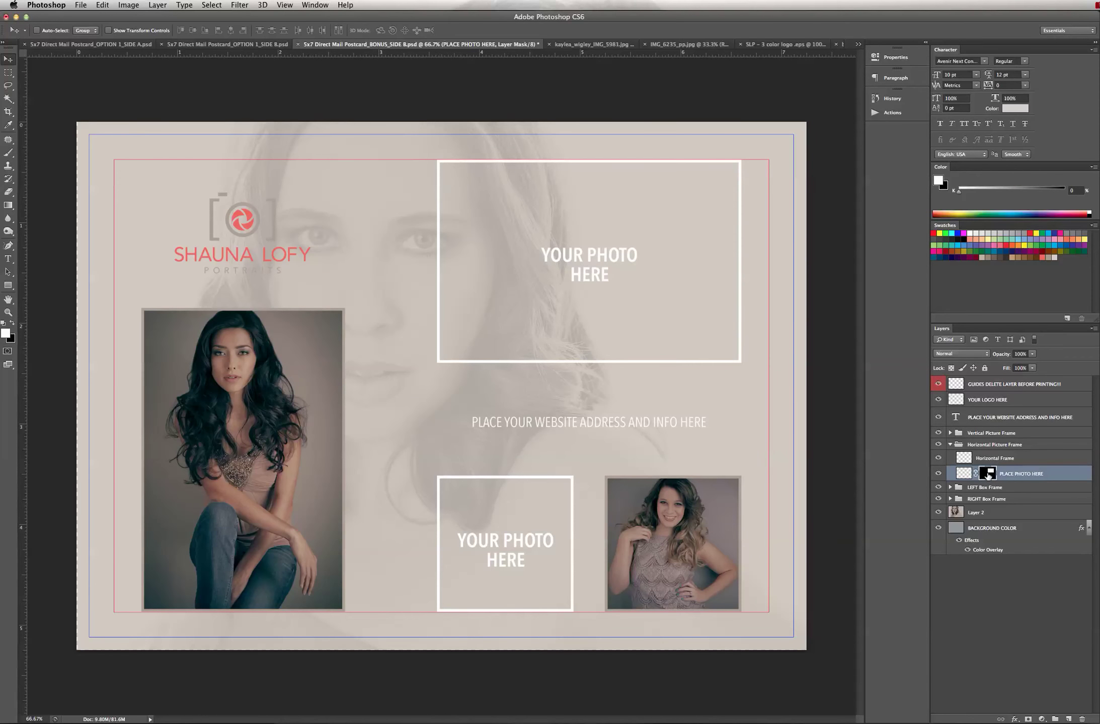
Step: Paste the copied portrait into the Horizontal Picture Frame group, transfer the placeholder's layer mask to it and delete the PLACE PHOTO HERE layer
left_click(963, 474)
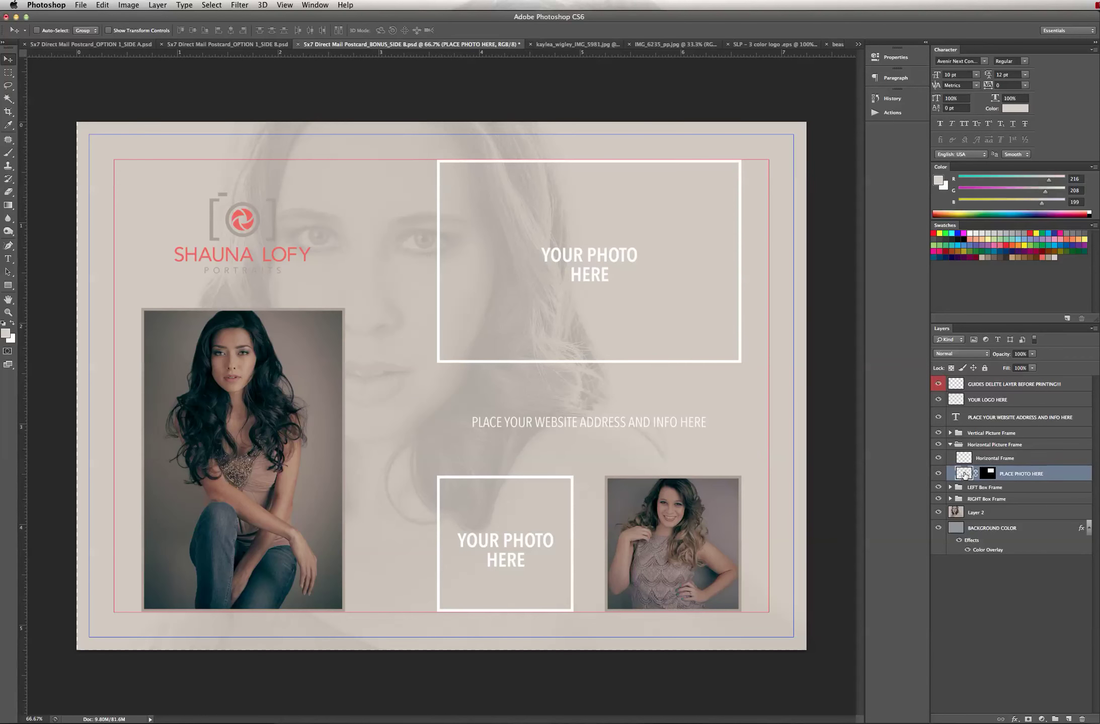
key("super+v")
left_click_drag(992, 492, 990, 476)
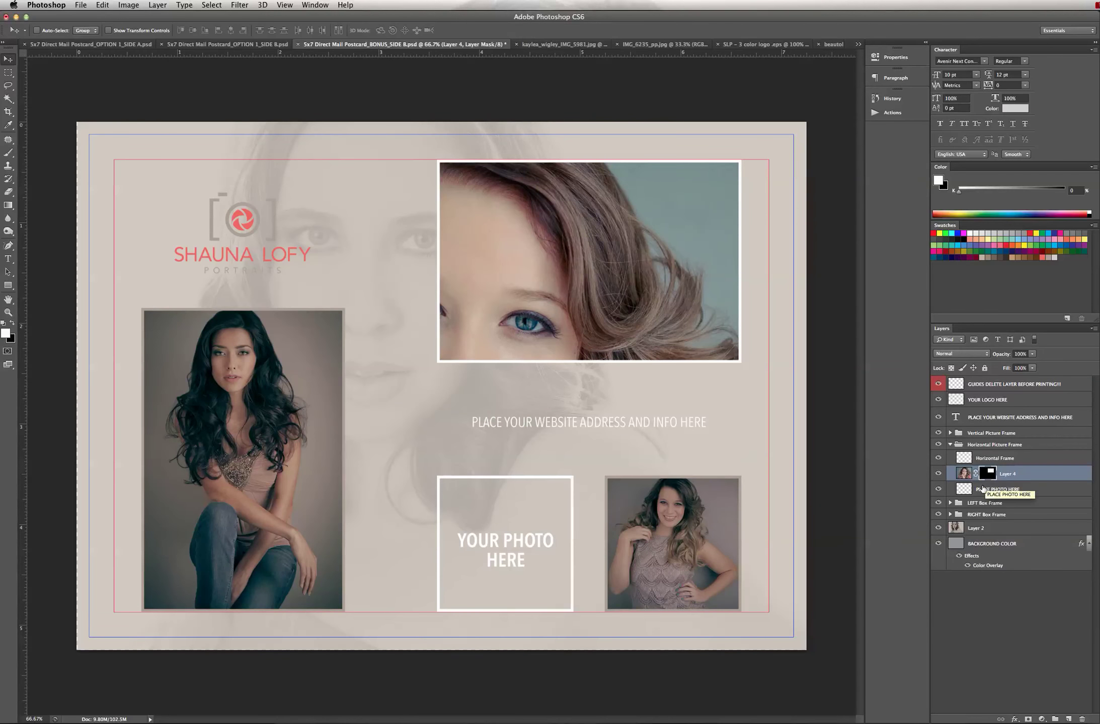
left_click_drag(1068, 492, 1082, 715)
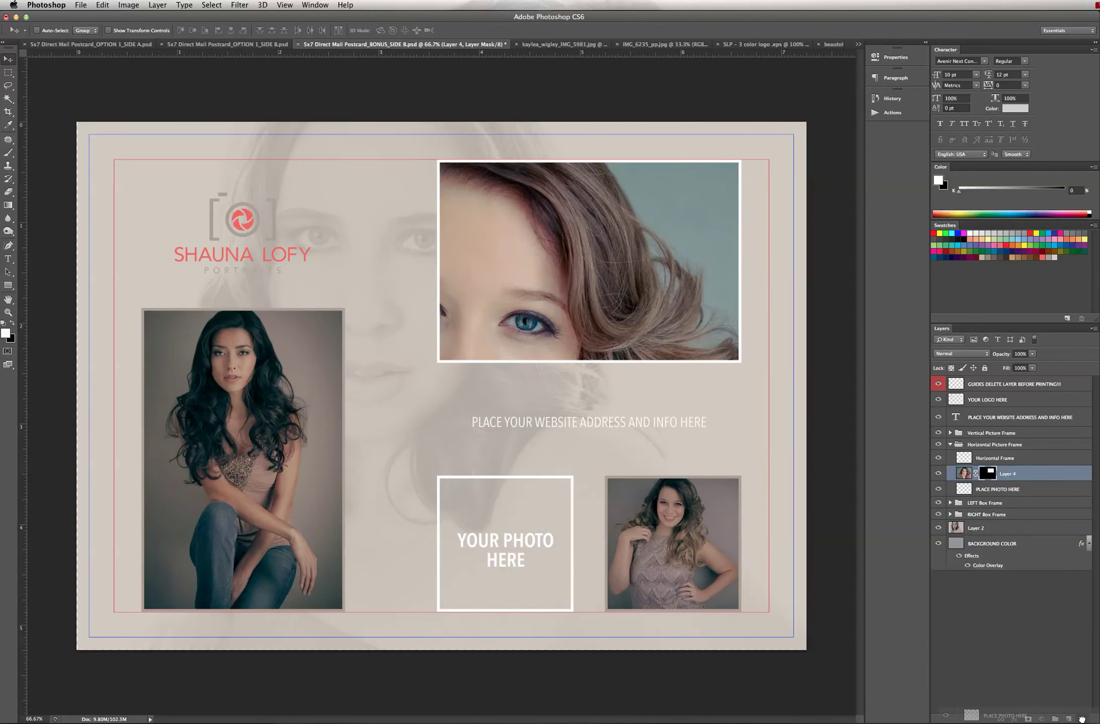
Step: Scale the pasted portrait down to about 32% and position it over the horizontal frame
left_click(103, 5)
mouse_move(151, 223)
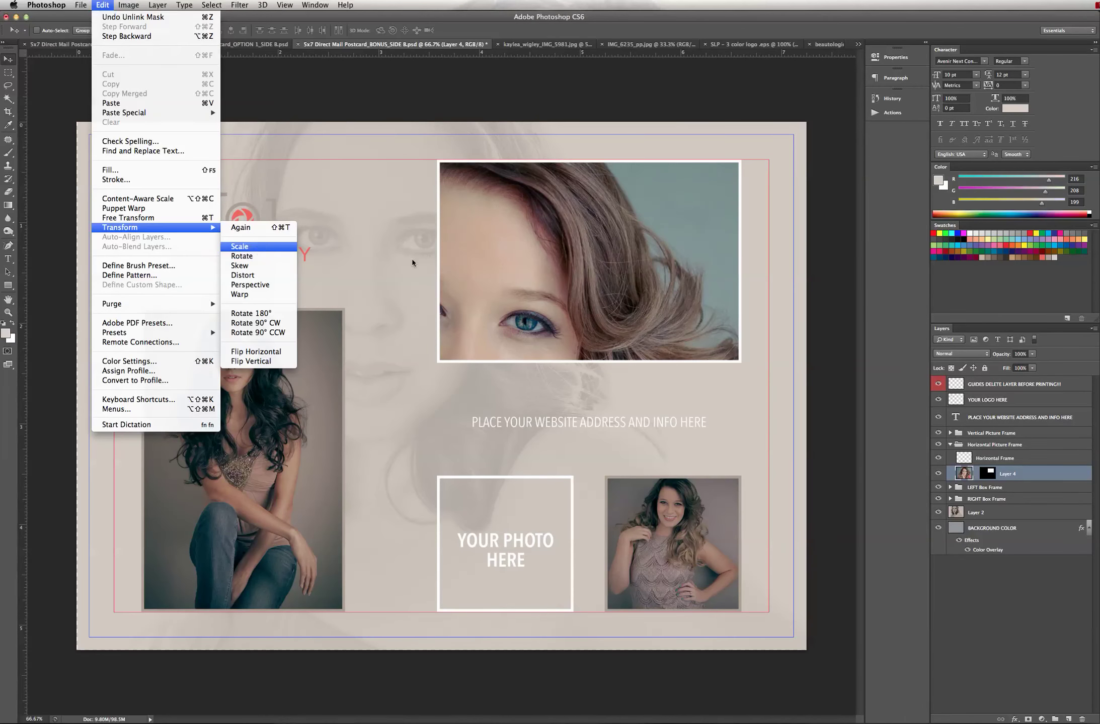
left_click(260, 246)
key("super+minus")
key("super+minus")
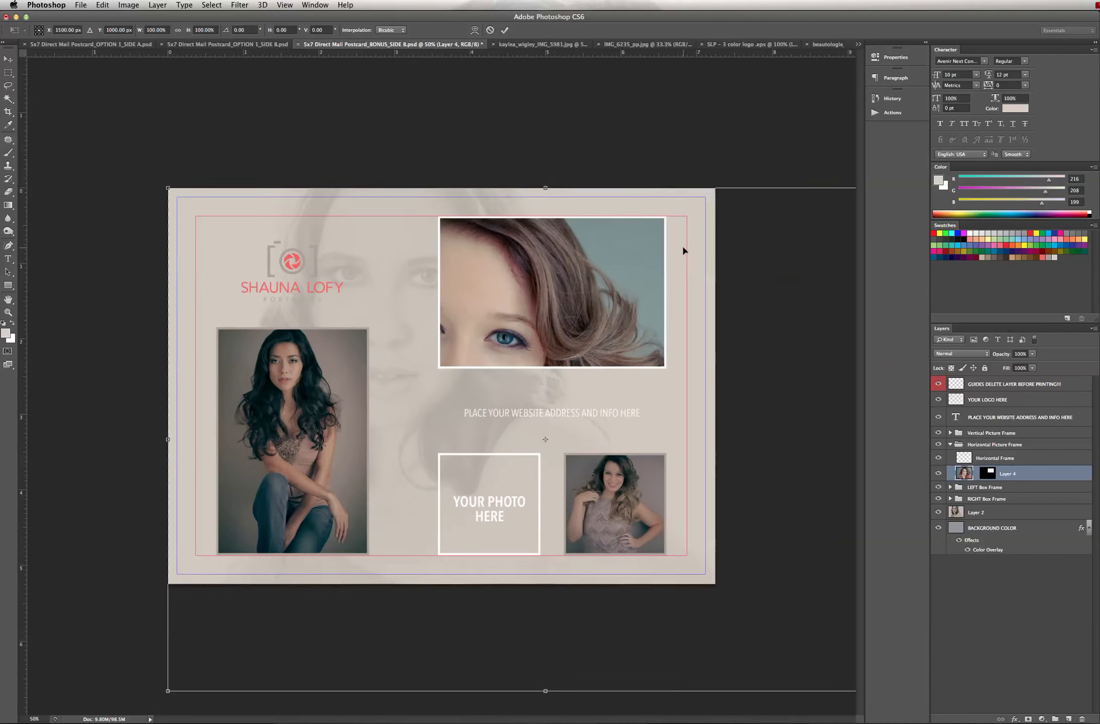
left_click_drag(762, 589, 618, 419)
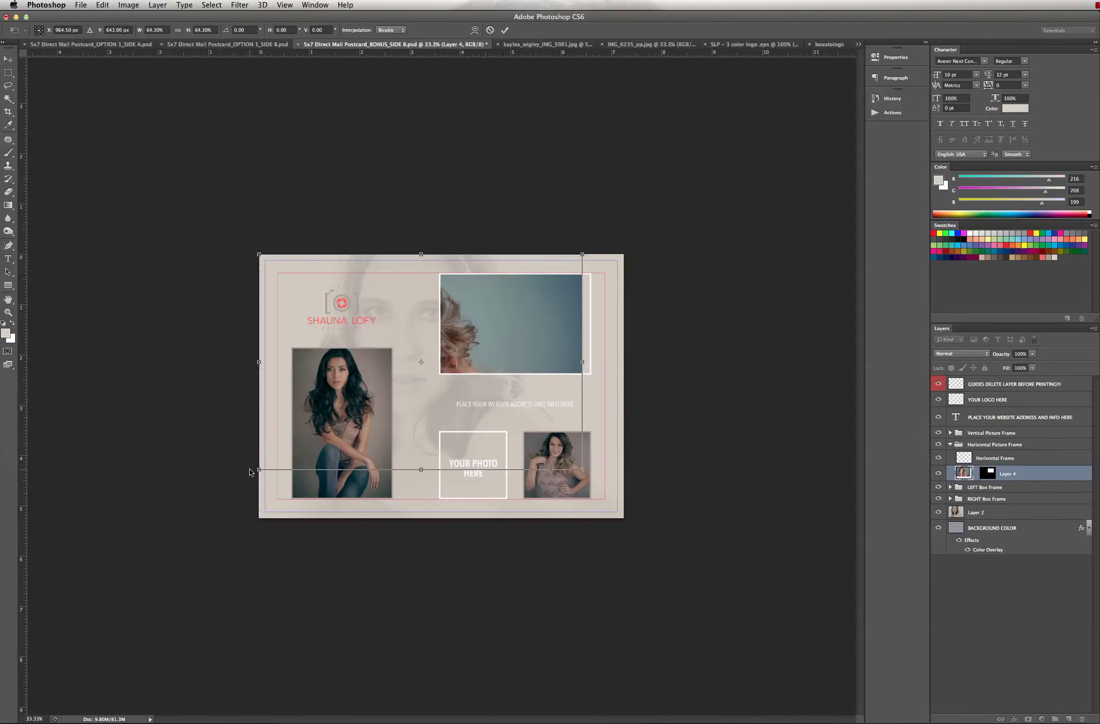
left_click_drag(259, 469, 380, 388)
left_click_drag(533, 348, 591, 363)
left_click_drag(643, 406, 601, 373)
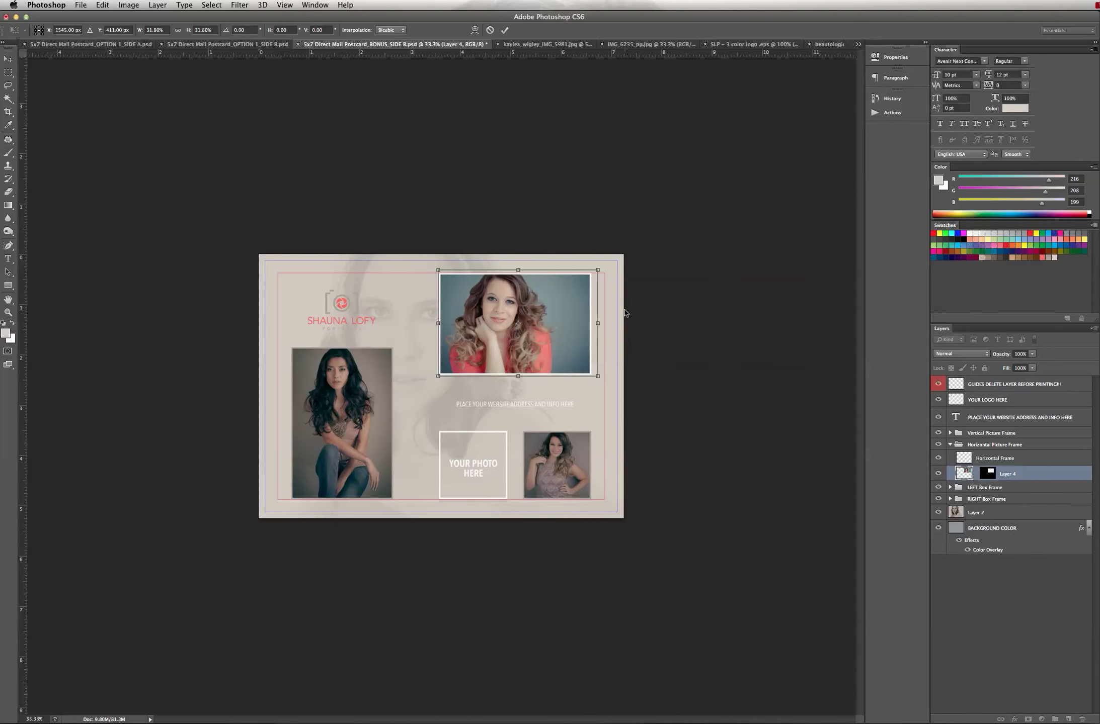
Step: Refine the portrait's scale to about 30.6% so its edges fit the horizontal frame, and apply the transform
key("super+equal")
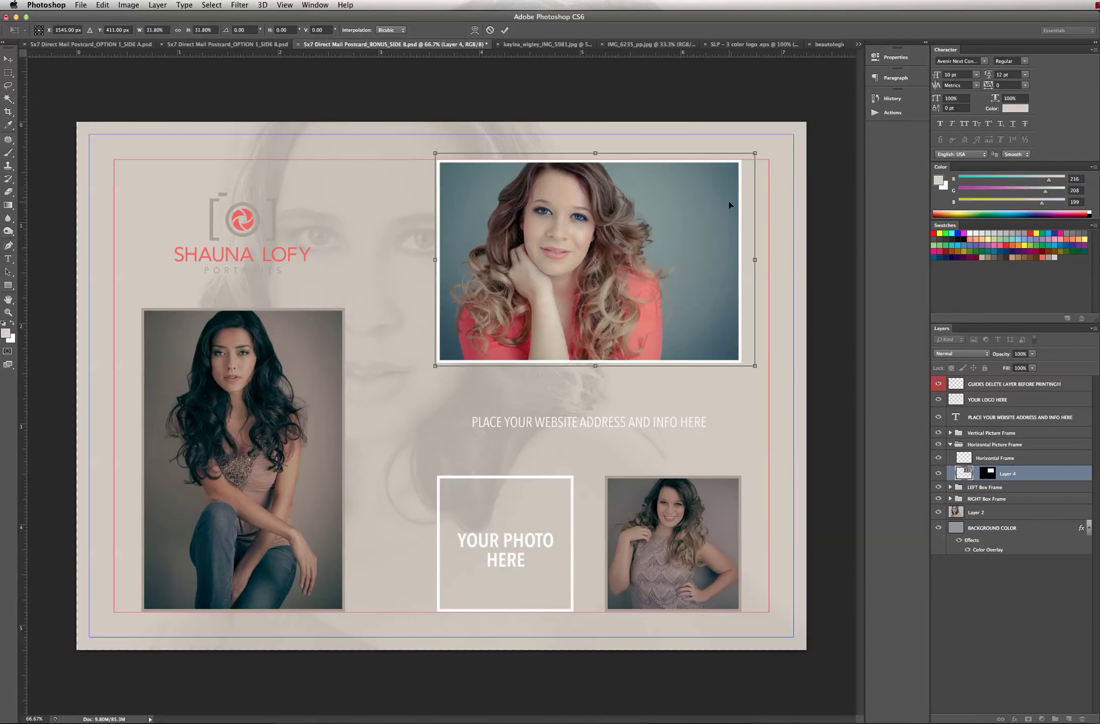
left_click_drag(754, 153, 747, 157)
left_click_drag(743, 364, 741, 362)
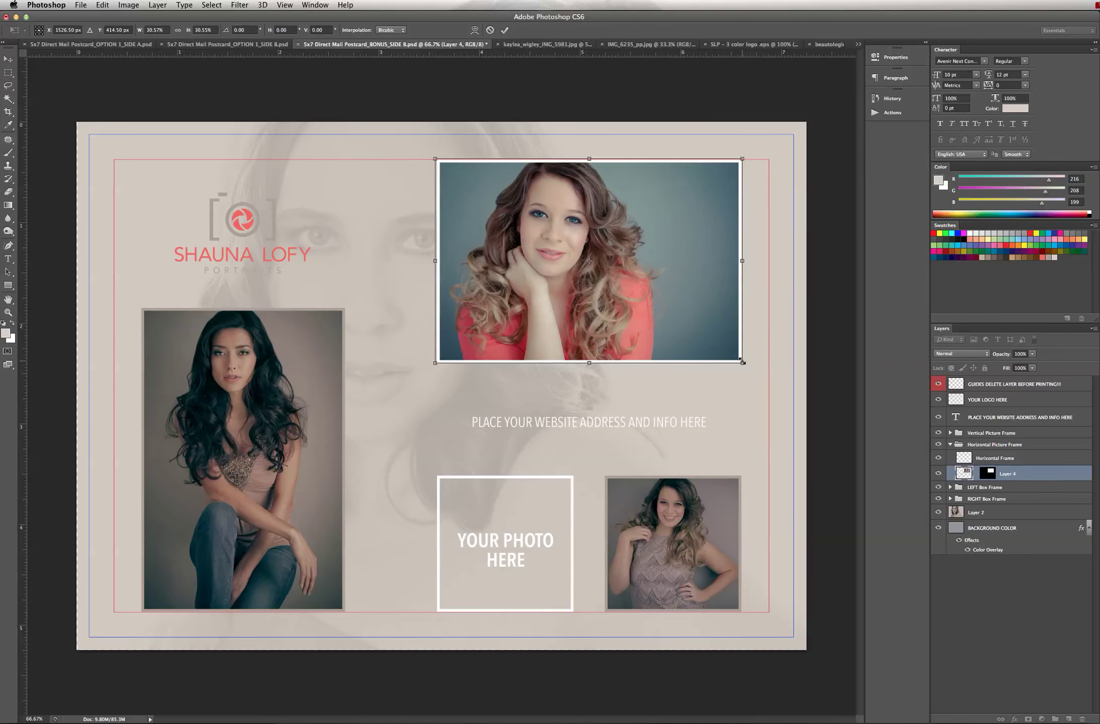
key("Return")
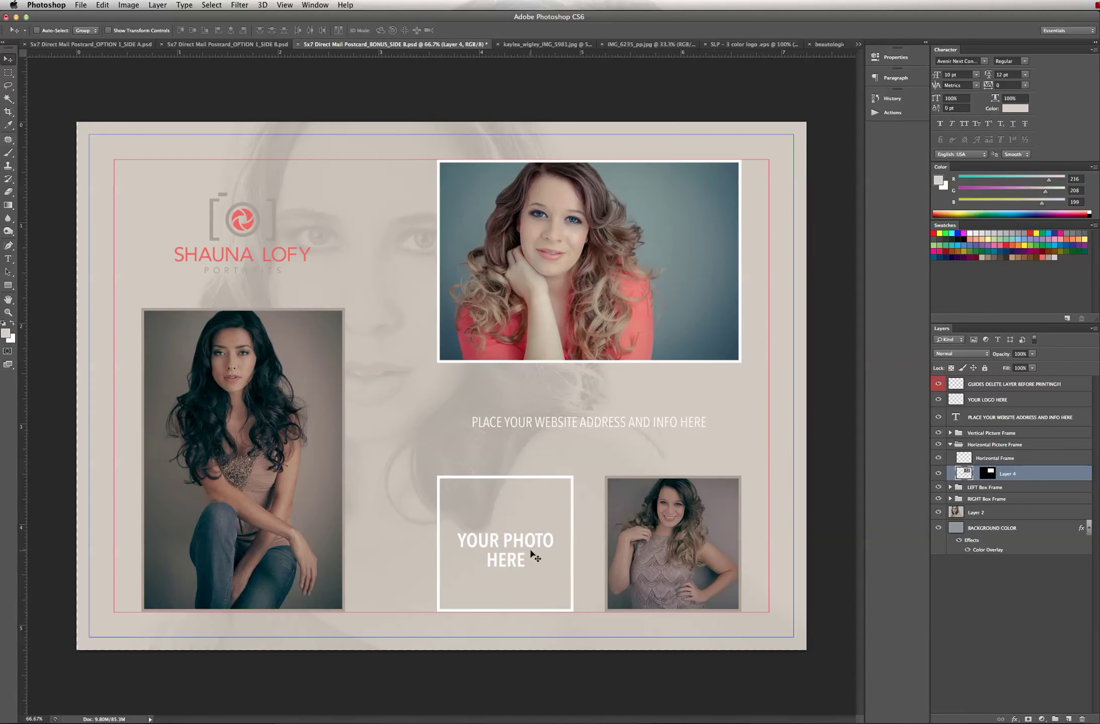
Step: Copy the entire IMG_6235_pp portrait, close its file and return to the BONUS_SIDE B postcard
left_click(858, 44)
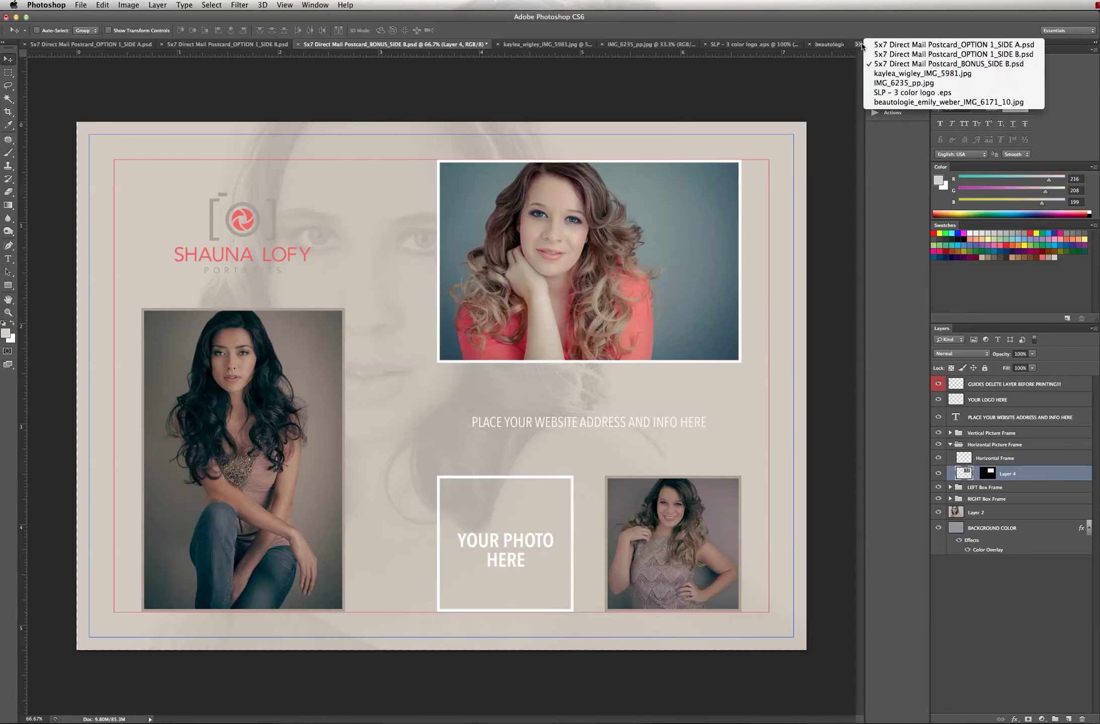
left_click(897, 84)
key("super+a")
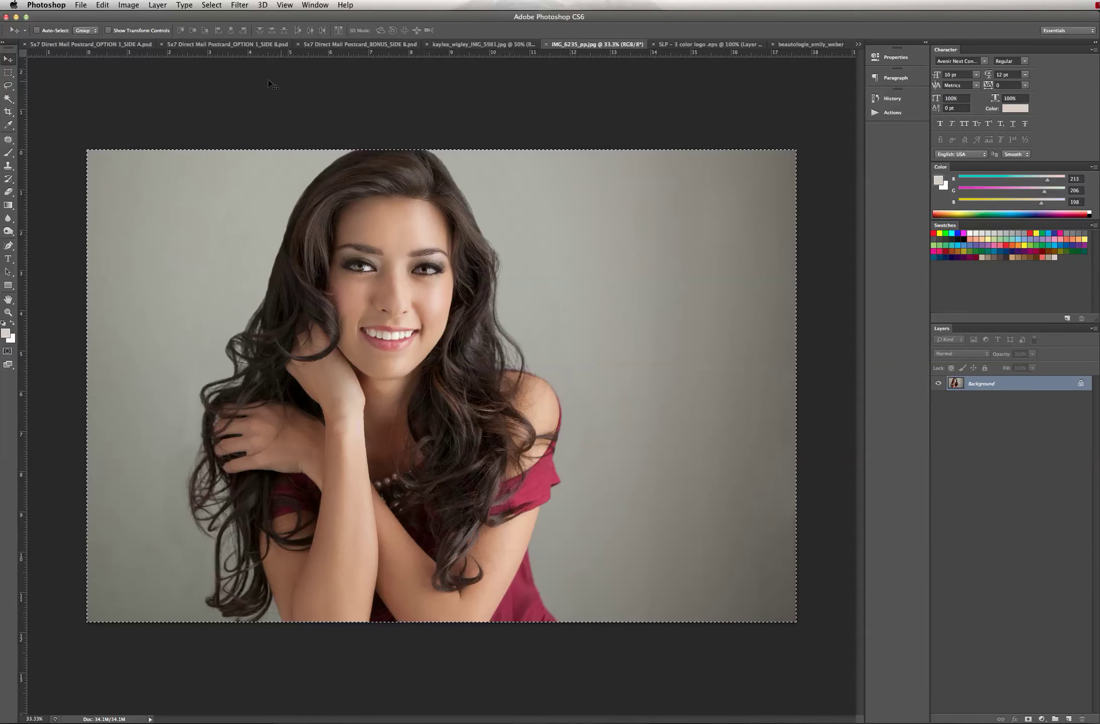
key("super+w")
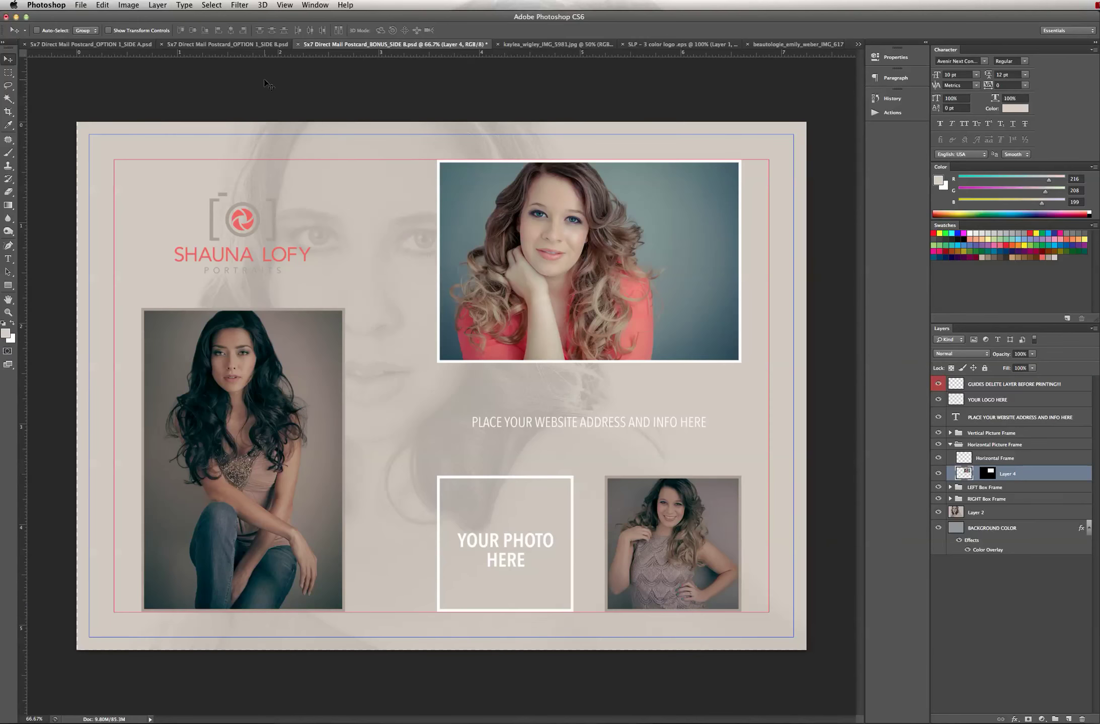
left_click_drag(269, 47, 332, 63)
left_click_drag(193, 61, 246, 47)
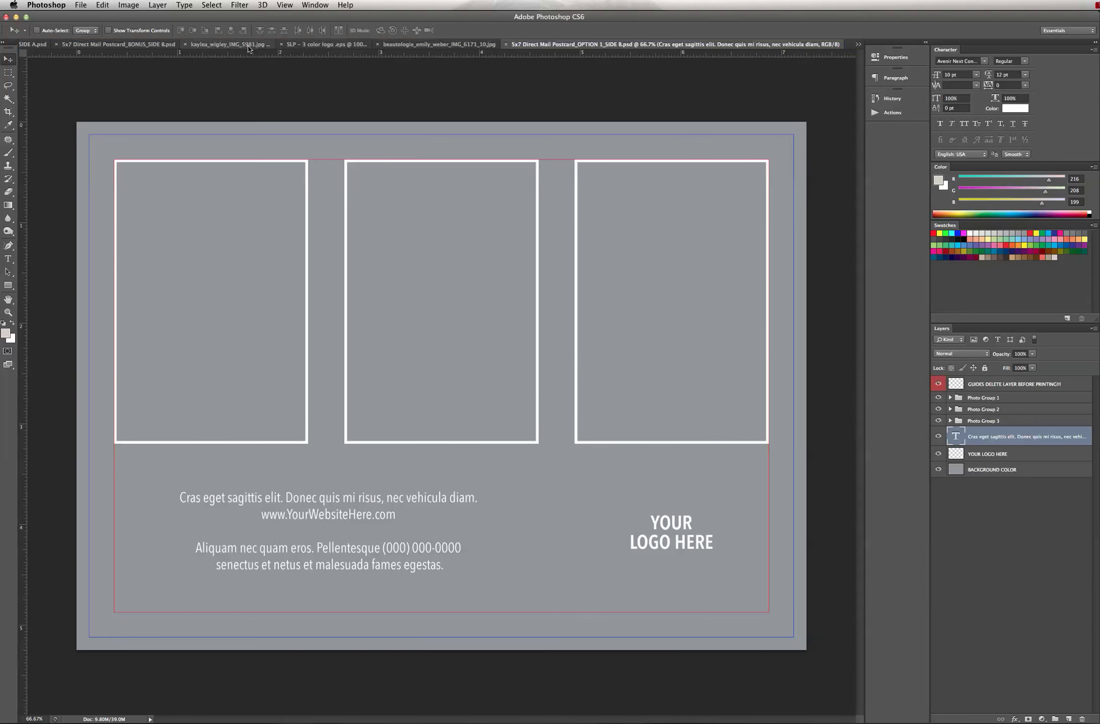
left_click(146, 47)
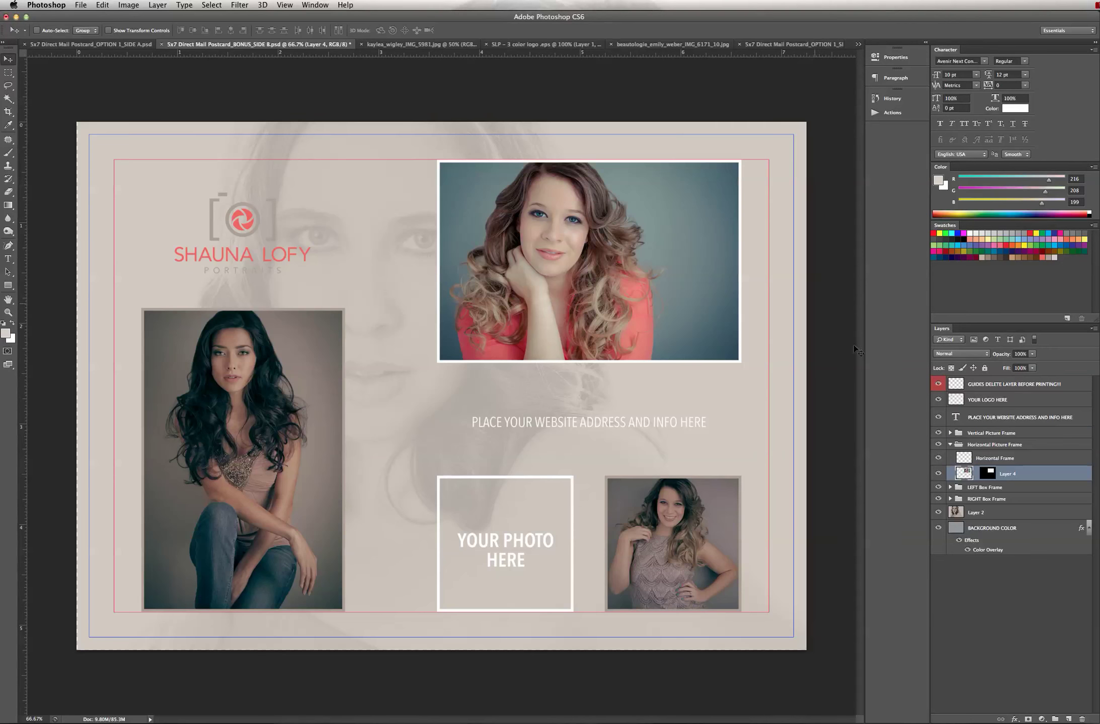
Step: Collapse the Horizontal Picture Frame group, expand LEFT Box Frame and paste the copied portrait above its PLACE PHOTO HERE layer
left_click(949, 445)
left_click(937, 432)
left_click(937, 433)
left_click(938, 457)
left_click(950, 456)
left_click(987, 502)
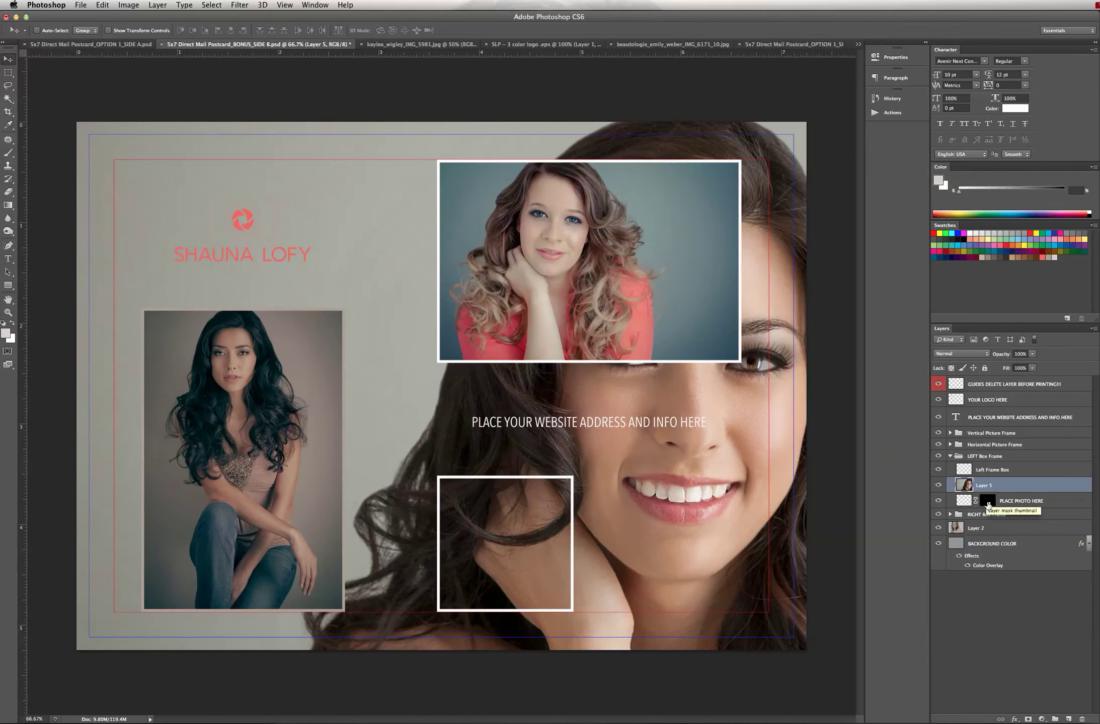
Step: Move the placeholder's layer mask onto the pasted portrait, unlink it from the photo and delete the PLACE PHOTO HERE layer
left_click_drag(975, 503, 985, 485)
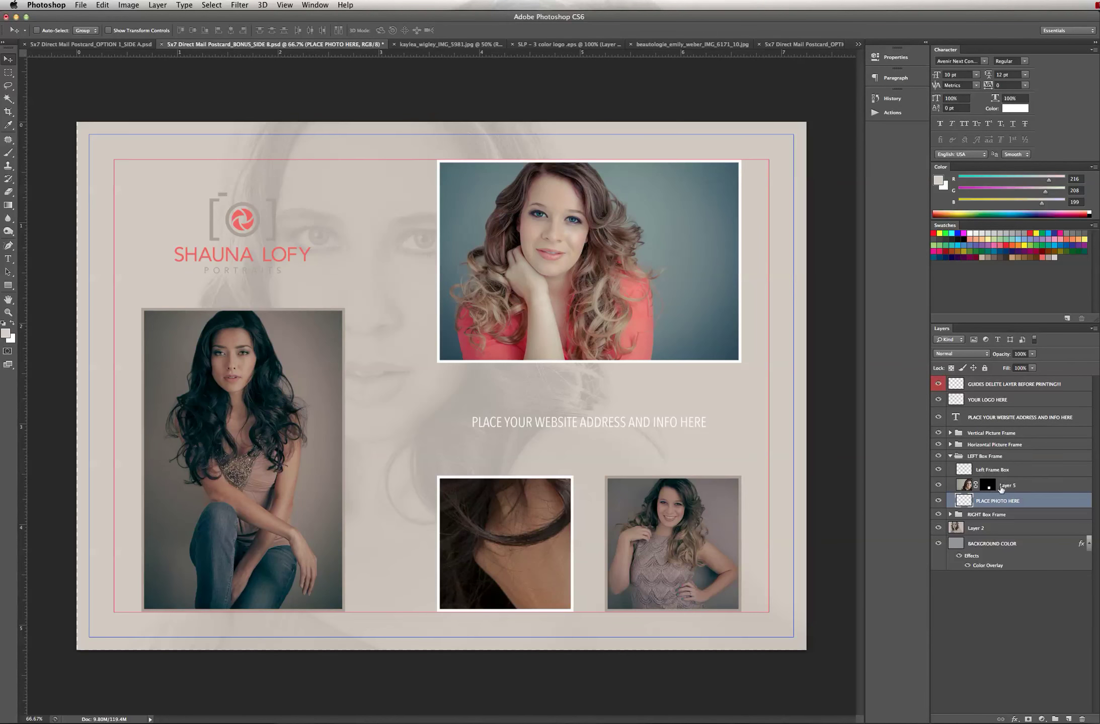
left_click(975, 485)
left_click_drag(1048, 505, 1084, 720)
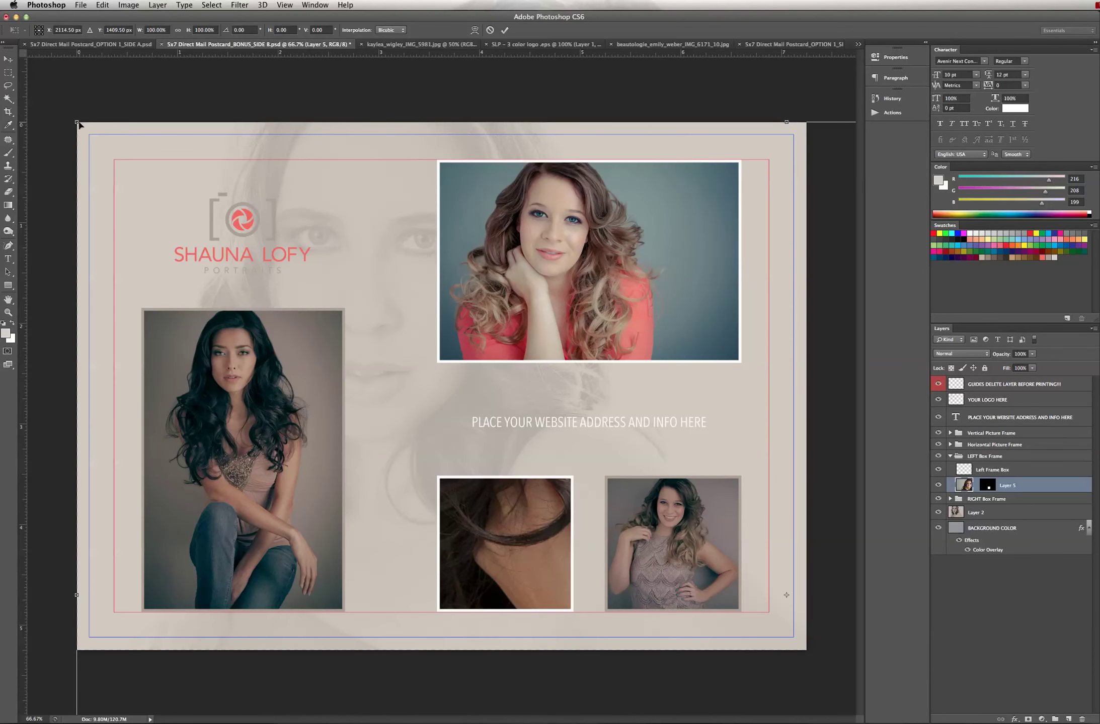
Step: Scale the portrait down to about 15%, fit it inside the left box frame and apply the transform
key("ctrl+t")
left_click_drag(369, 417, 481, 488)
key("super+minus")
key("super+minus")
key("super+minus")
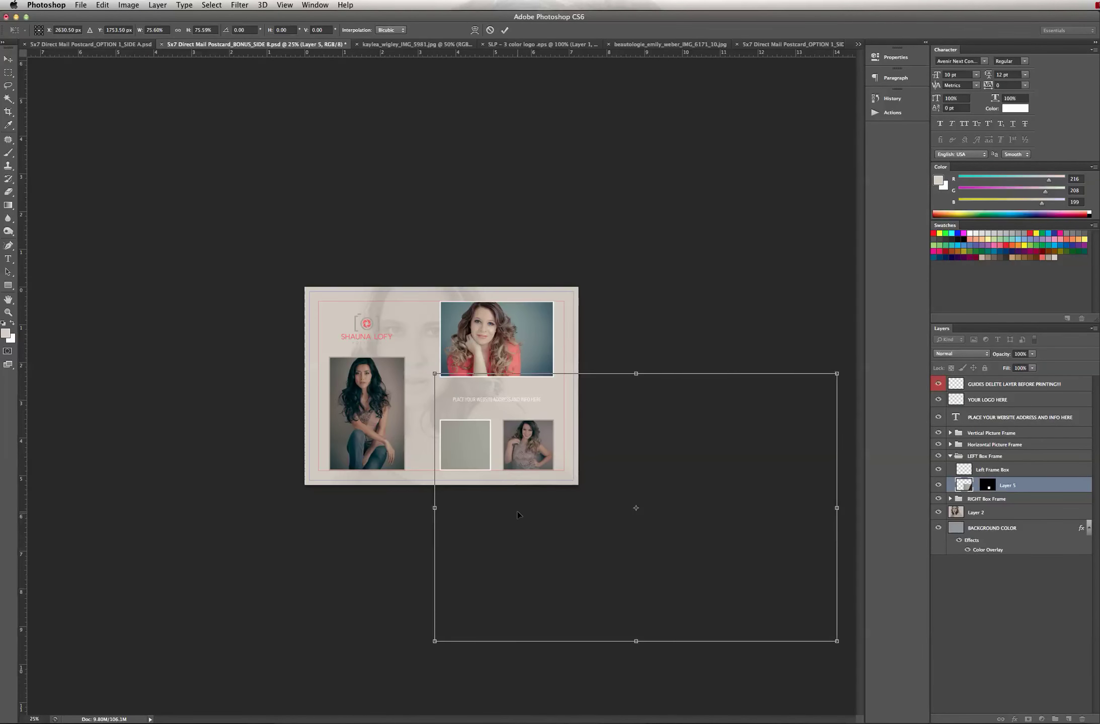
left_click_drag(837, 641, 541, 528)
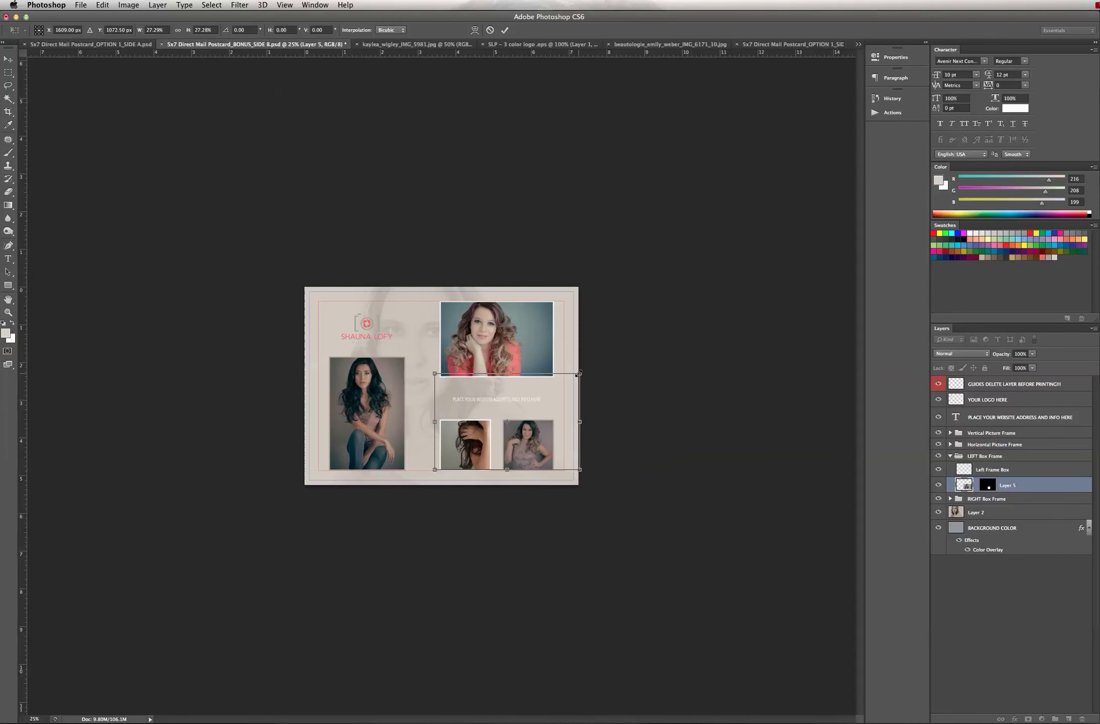
left_click_drag(578, 375, 531, 383)
key("super+plus")
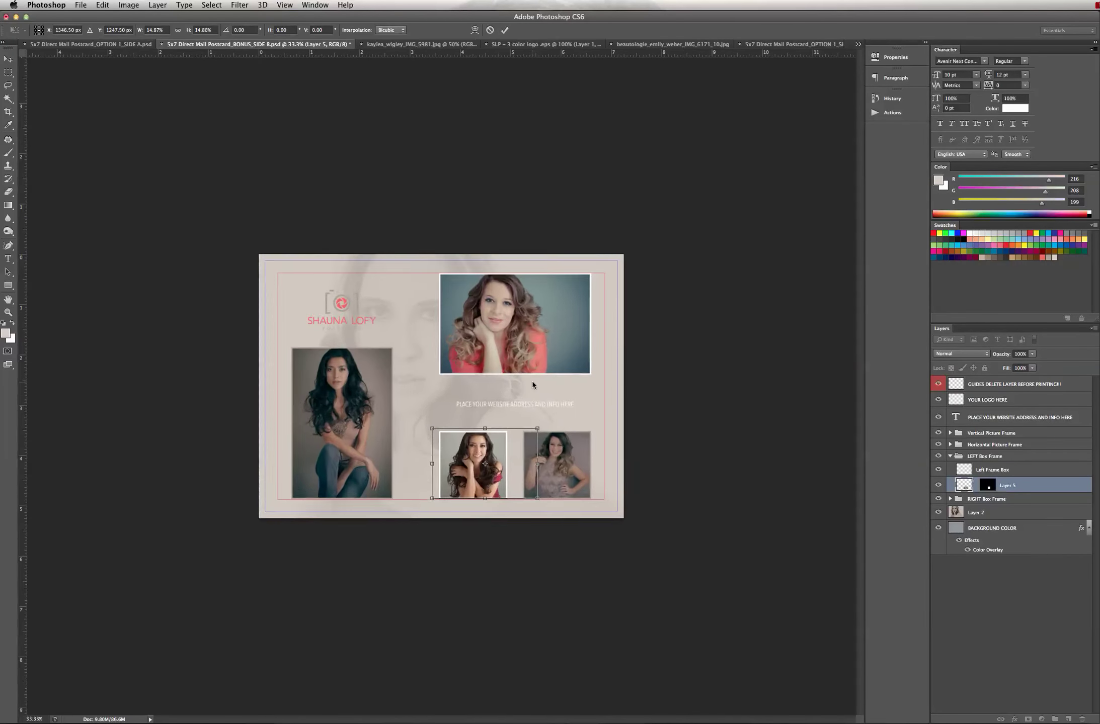
key("super+plus")
key("Return")
key("super+plus")
double_click(955, 417)
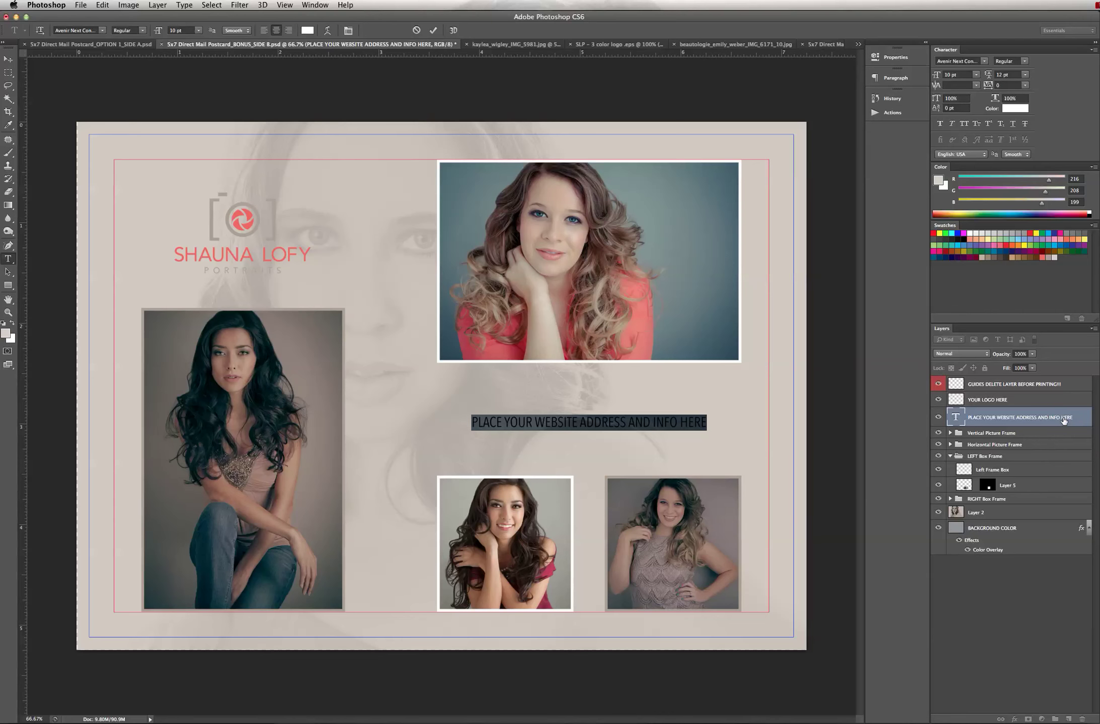
type("WWW>S")
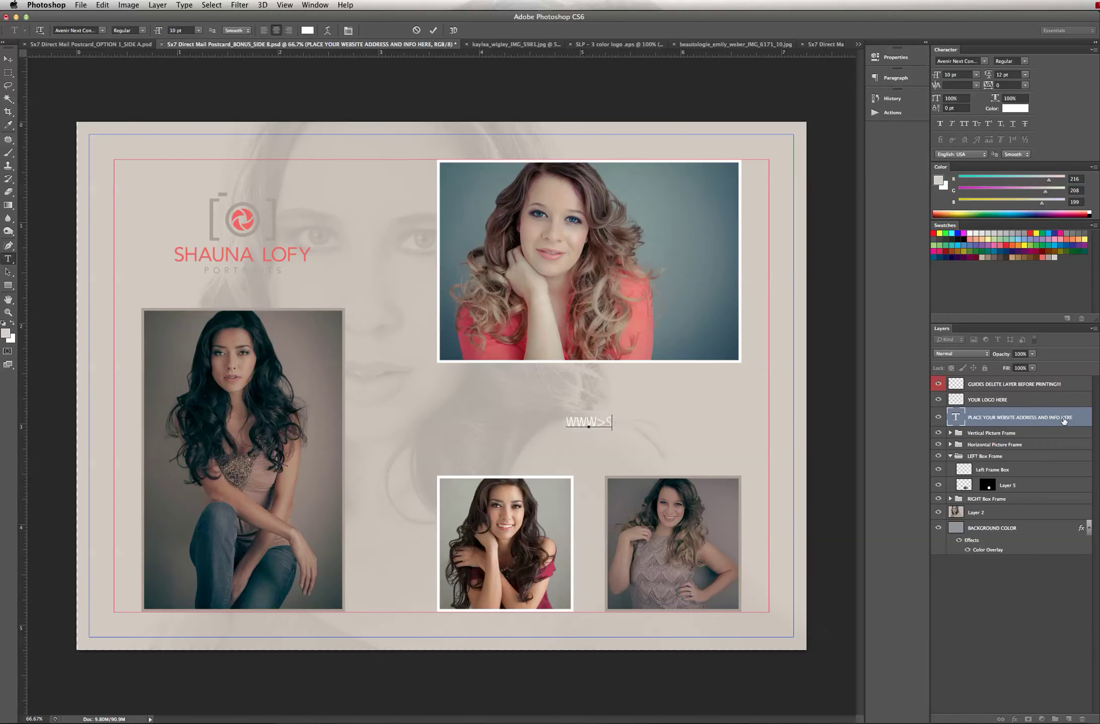
key("BackSpace")
key("BackSpace")
key("BackSpace")
key("BackSpace")
key("BackSpace")
type("www.Shuana")
key("BackSpace")
key("BackSpace")
key("BackSpace")
key("BackSpace")
type("aunaLofy.com")
Step: Insert "View my before & after gallery at" in front of the website address
left_click(534, 422)
type("View my before & After")
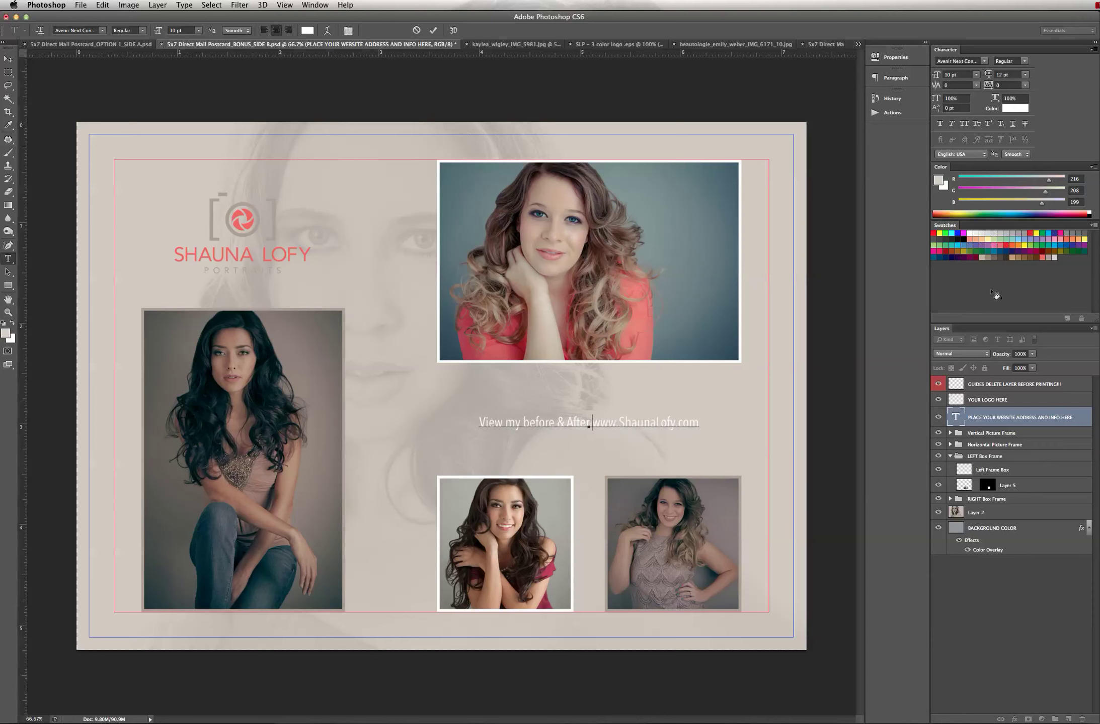
key("BackSpace")
key("BackSpace")
key("BackSpace")
key("BackSpace")
key("BackSpace")
key("BackSpace")
type("afte")
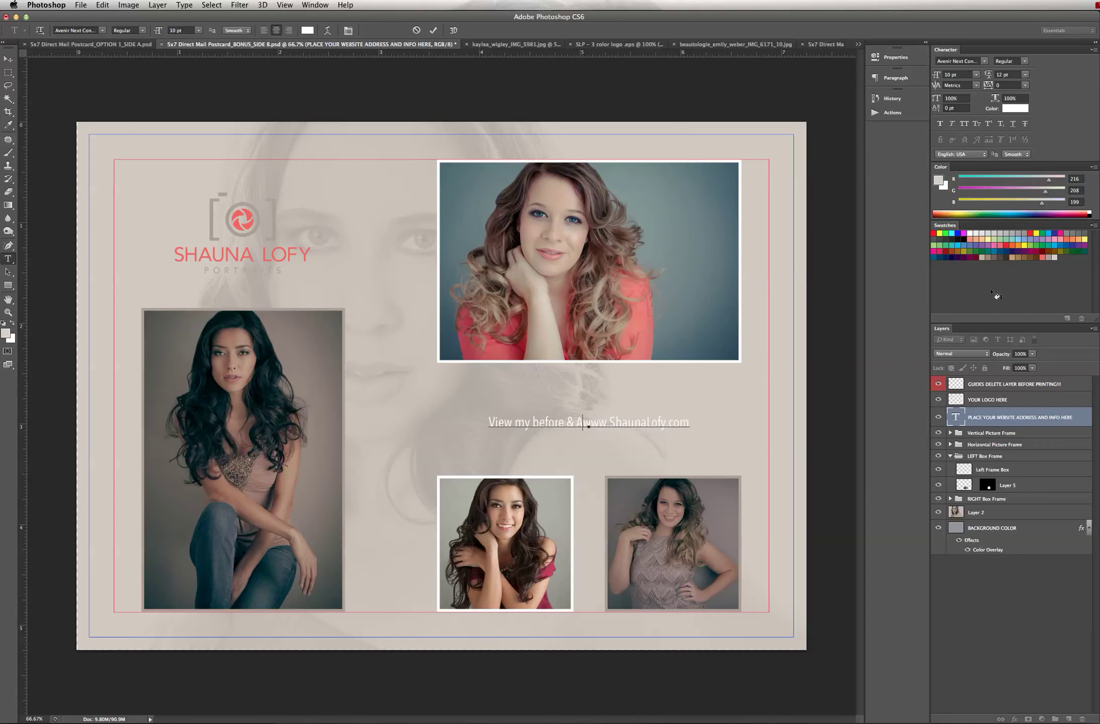
type("r galler")
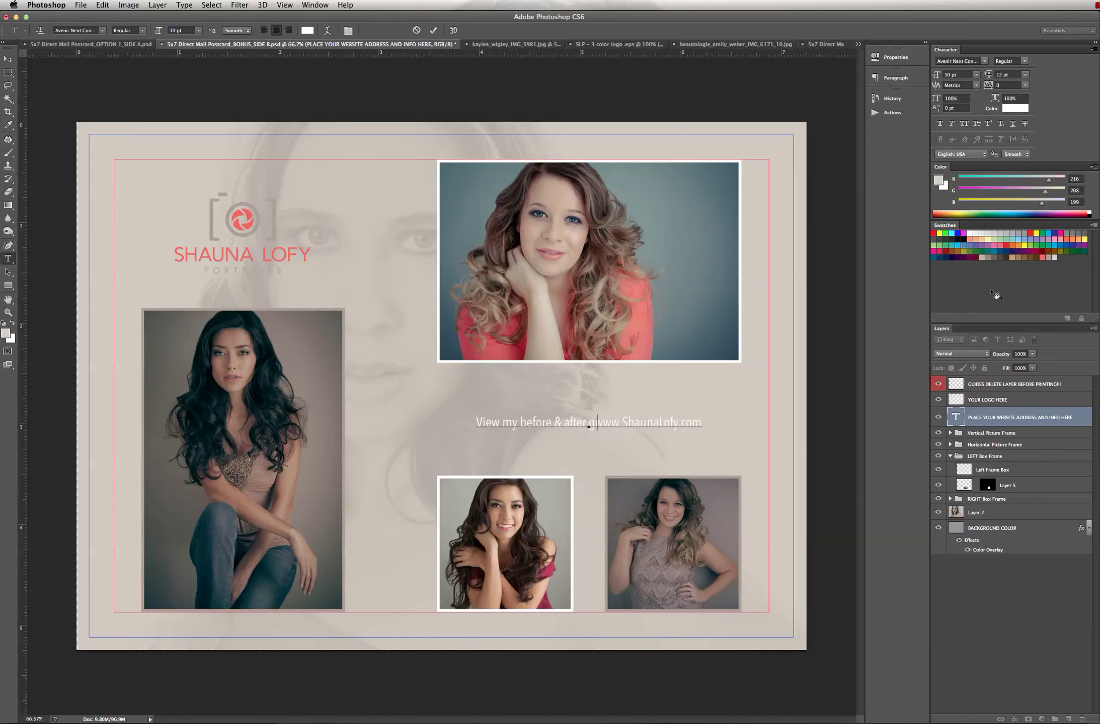
type("y a")
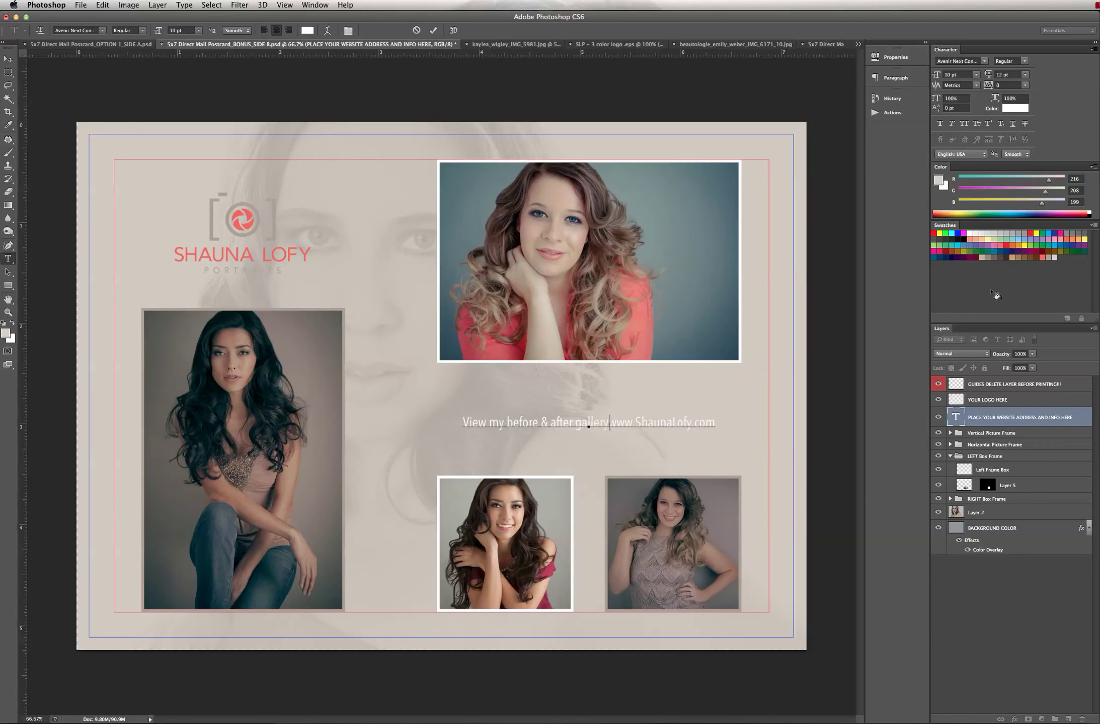
type("t")
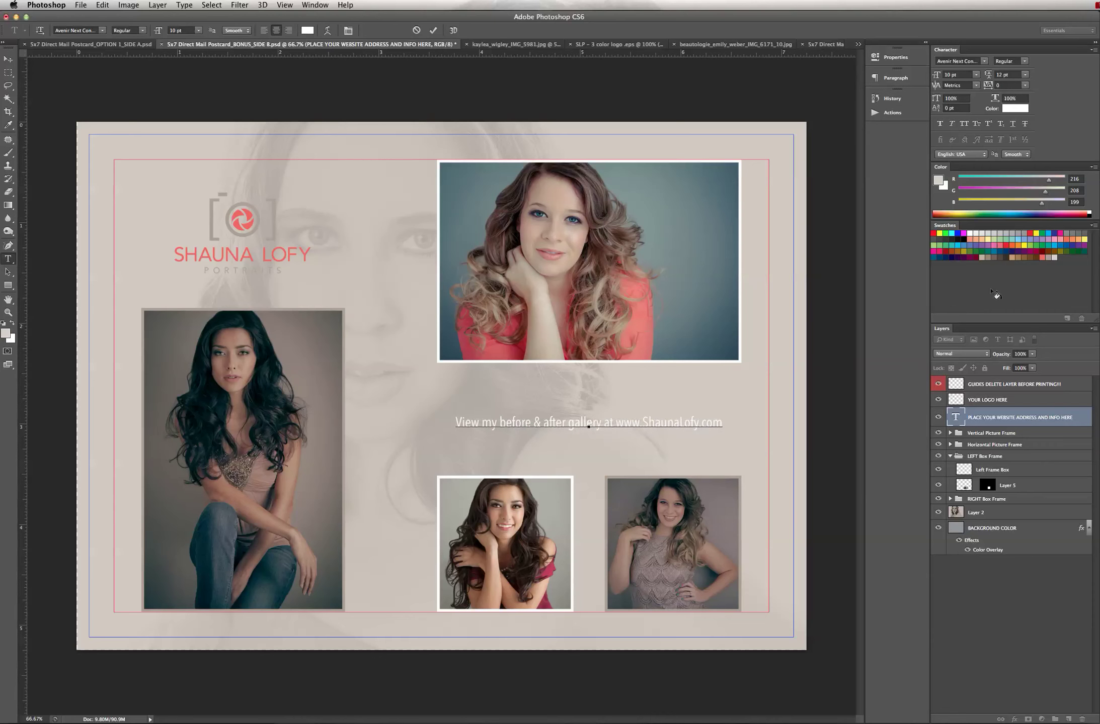
Step: Recolour the entire website text line with the coral swatch that matches the logo and finish editing it
key("super+a")
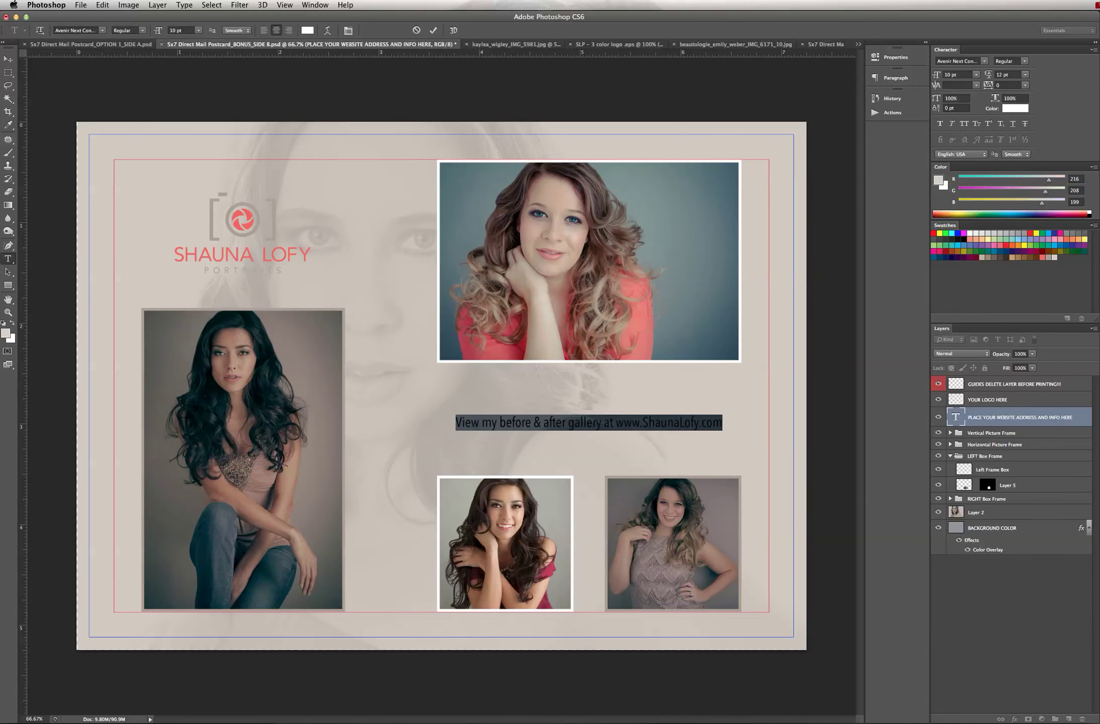
left_click(1044, 257)
left_click(8, 60)
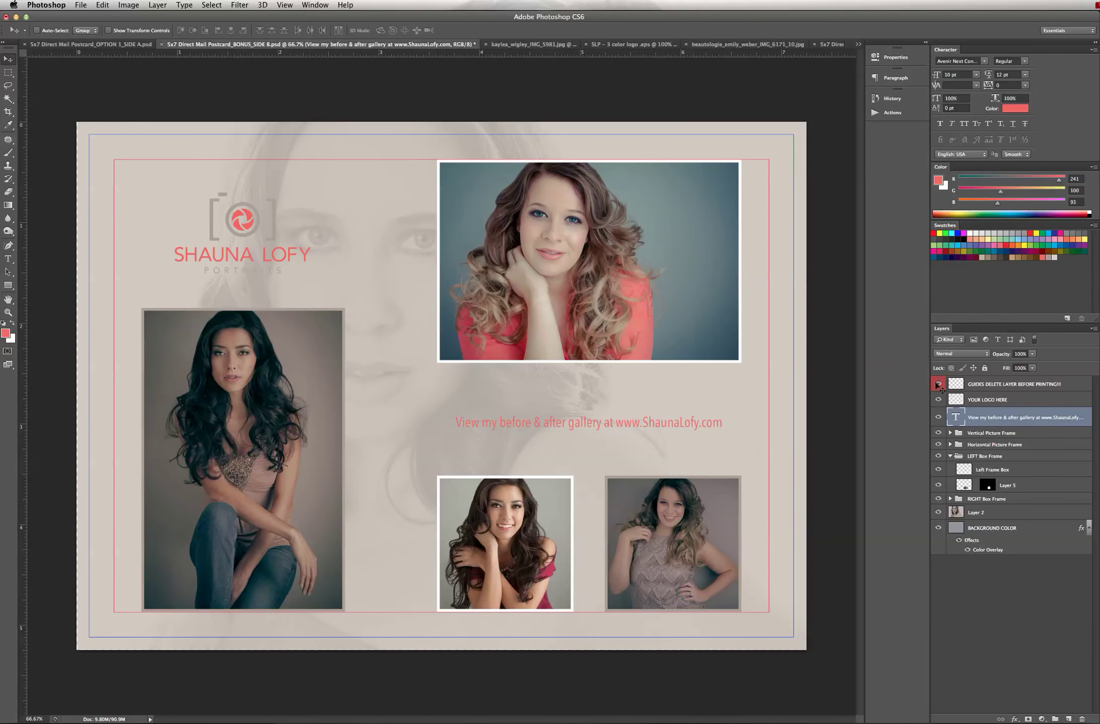
Step: Give the Horizontal Frame layer a taupe Color Overlay matching the vertical and right box frames, then collapse its group
left_click(950, 444)
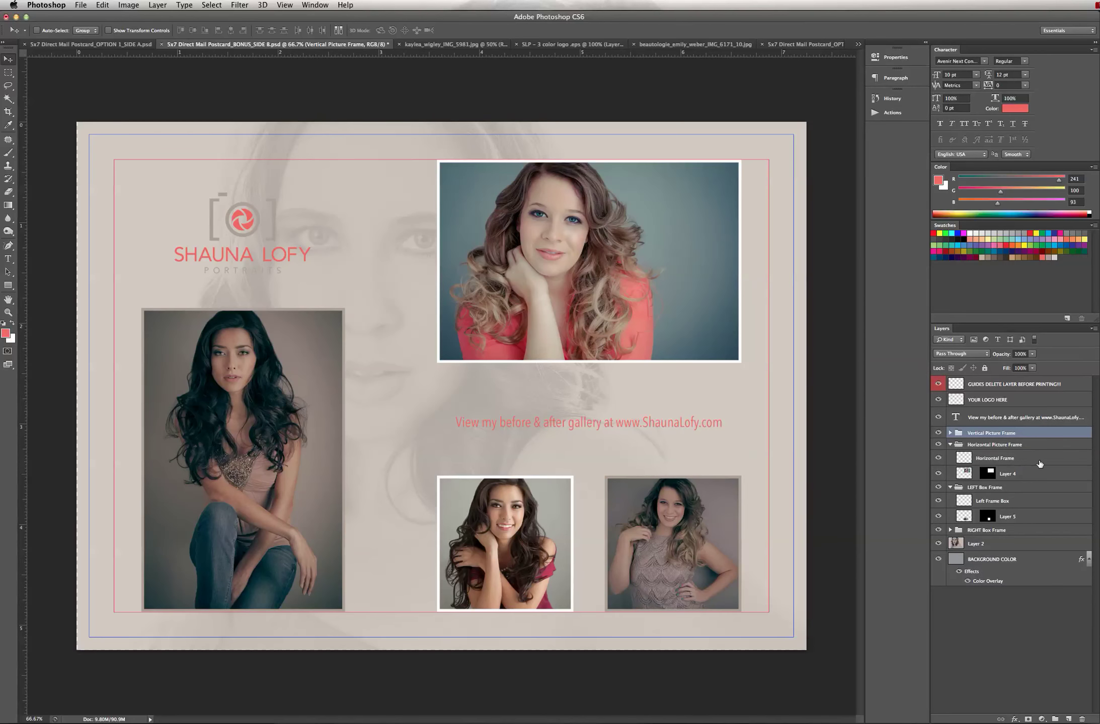
double_click(1043, 459)
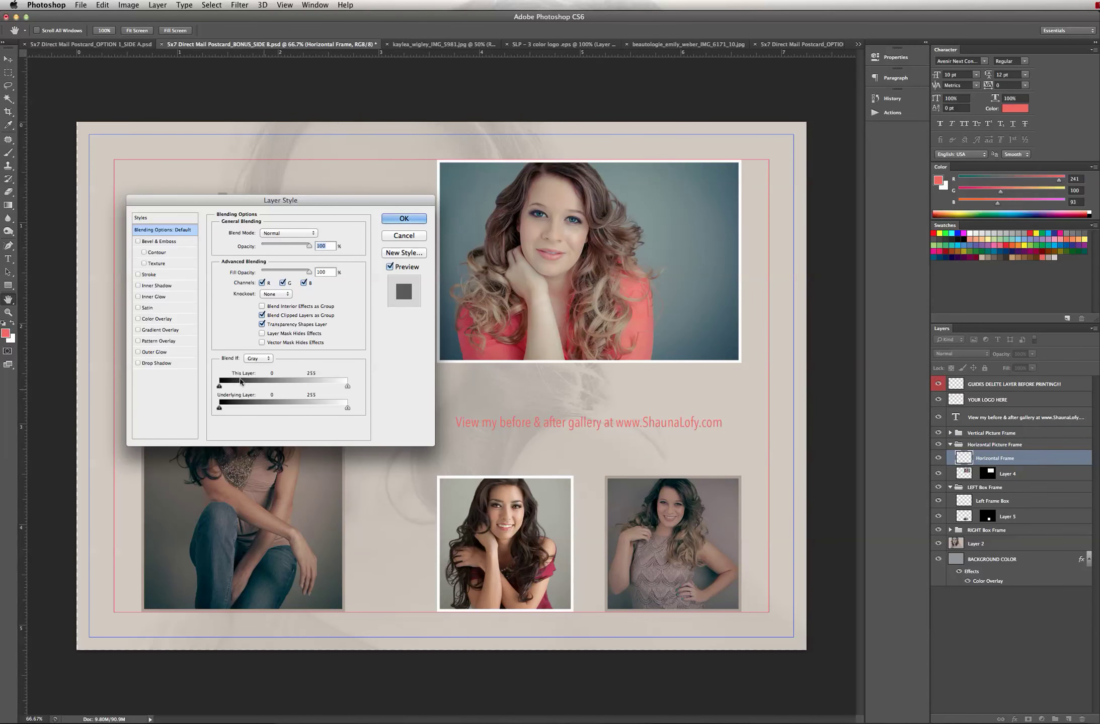
left_click(154, 319)
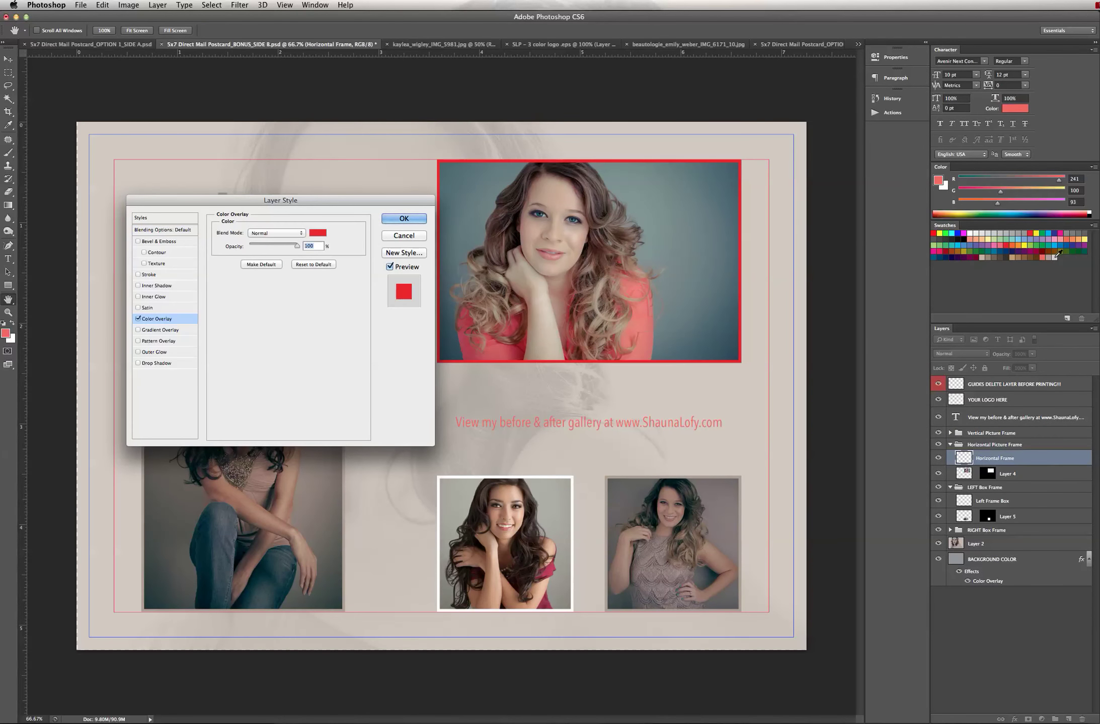
left_click(1051, 259)
left_click(404, 218)
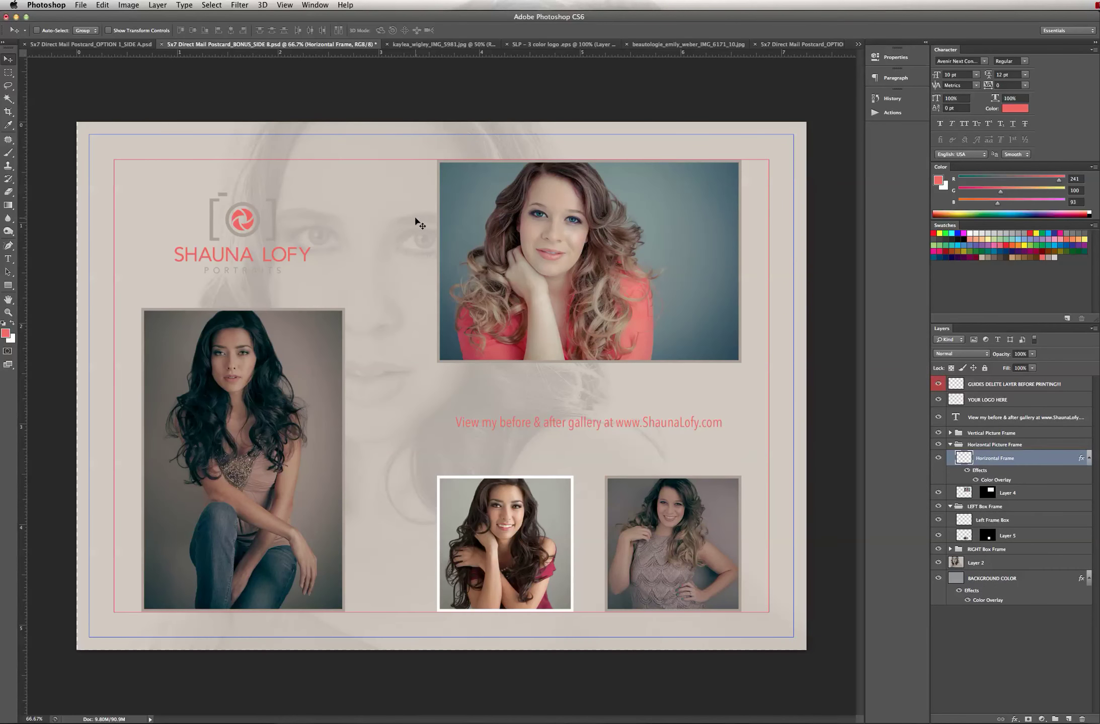
left_click(950, 445)
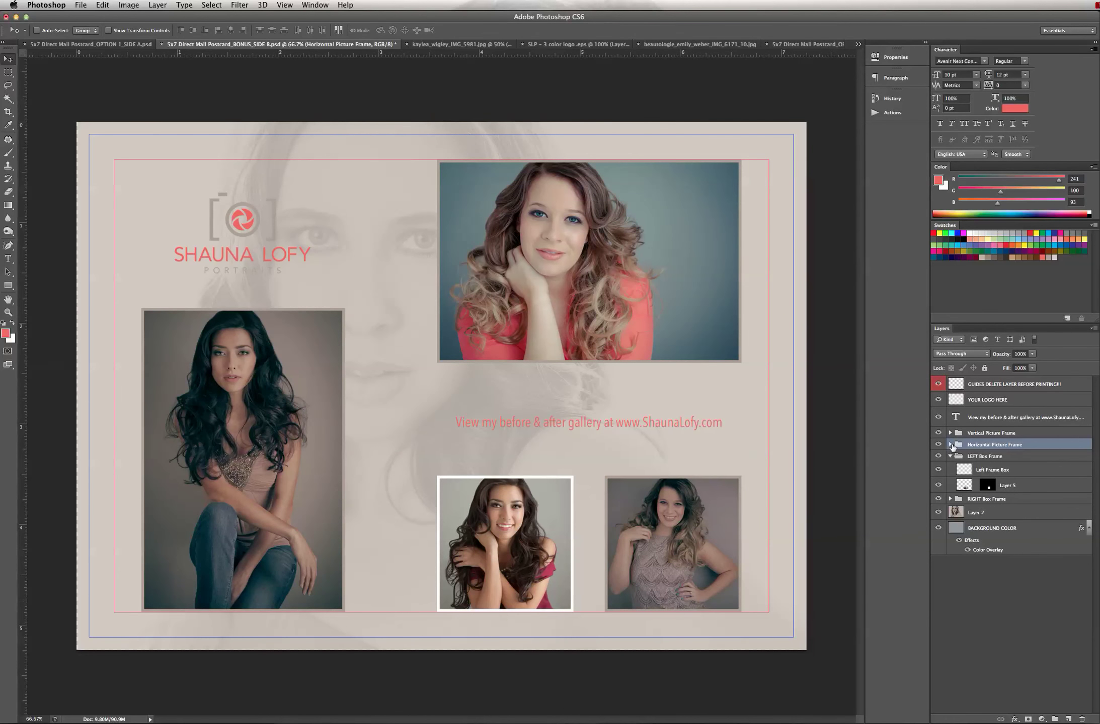
Step: Give the Left Frame Box layer a taupe Color Overlay matching the other picture frames
left_click(938, 456)
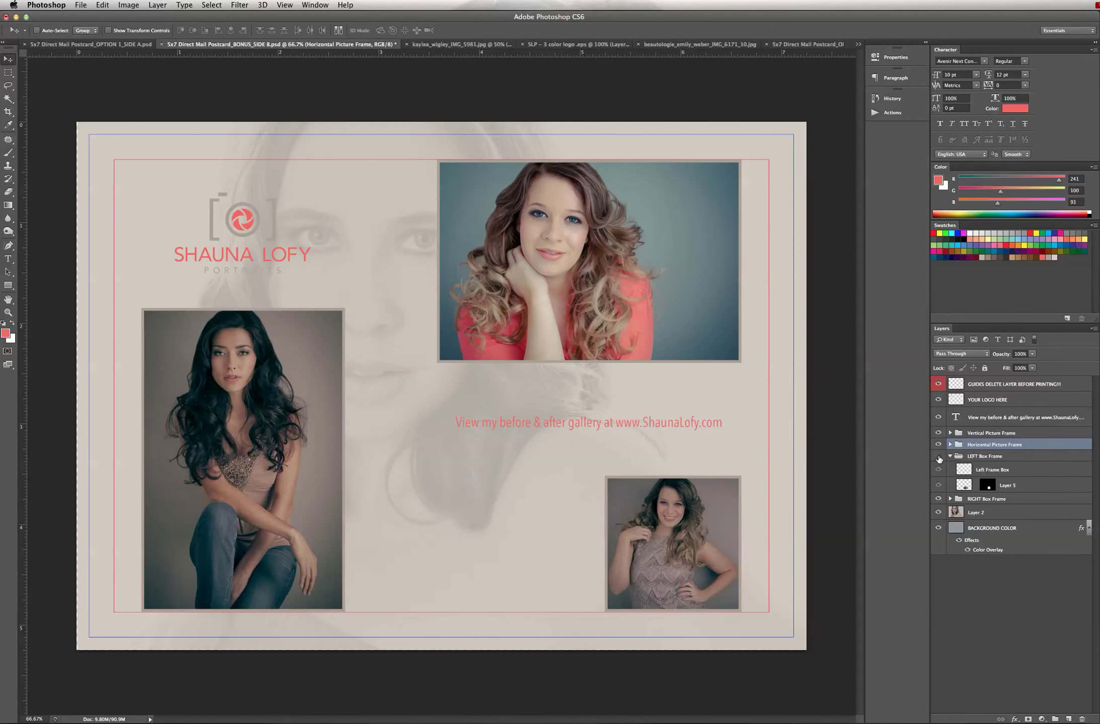
left_click(938, 457)
double_click(1039, 470)
left_click(167, 317)
left_click(318, 232)
left_click(1048, 258)
left_click(978, 316)
left_click(421, 221)
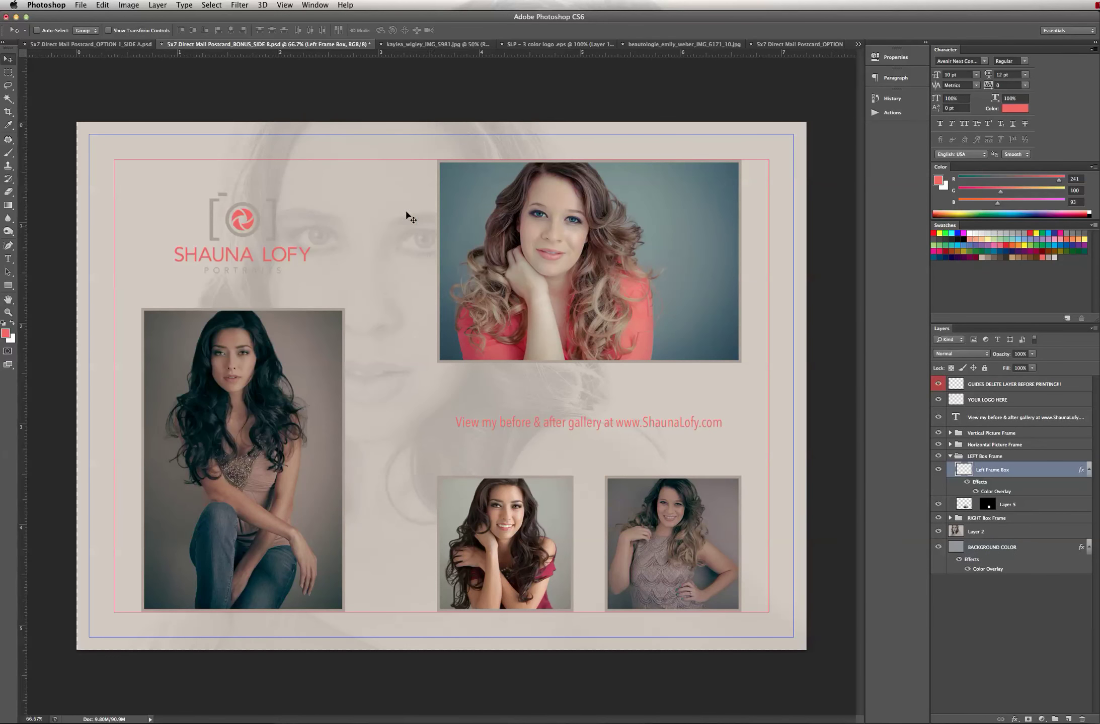
Step: Collapse the LEFT Box Frame group and select the print guides layer after checking its visibility
left_click(9, 59)
left_click(938, 385)
left_click(938, 385)
left_click(1041, 383)
left_click(950, 455)
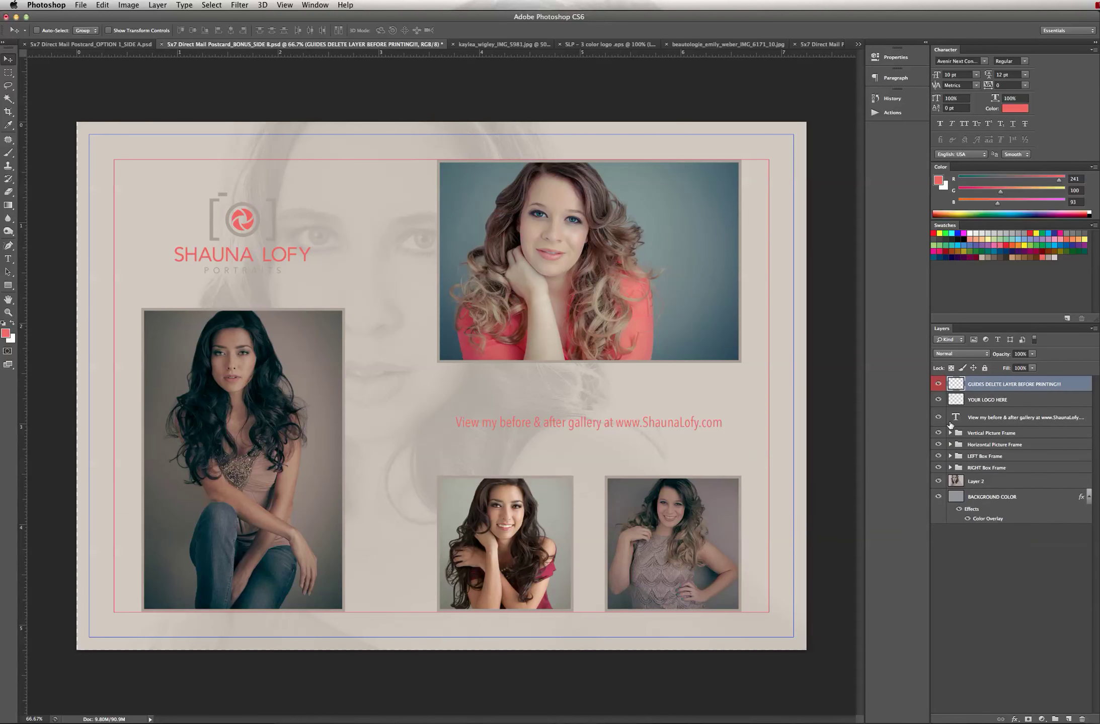
Step: Save the layered postcard under its current name in Photoshop format in the gift vouchers folder inside 5x7 Postcards, with Maximize Compatibility
left_click(80, 6)
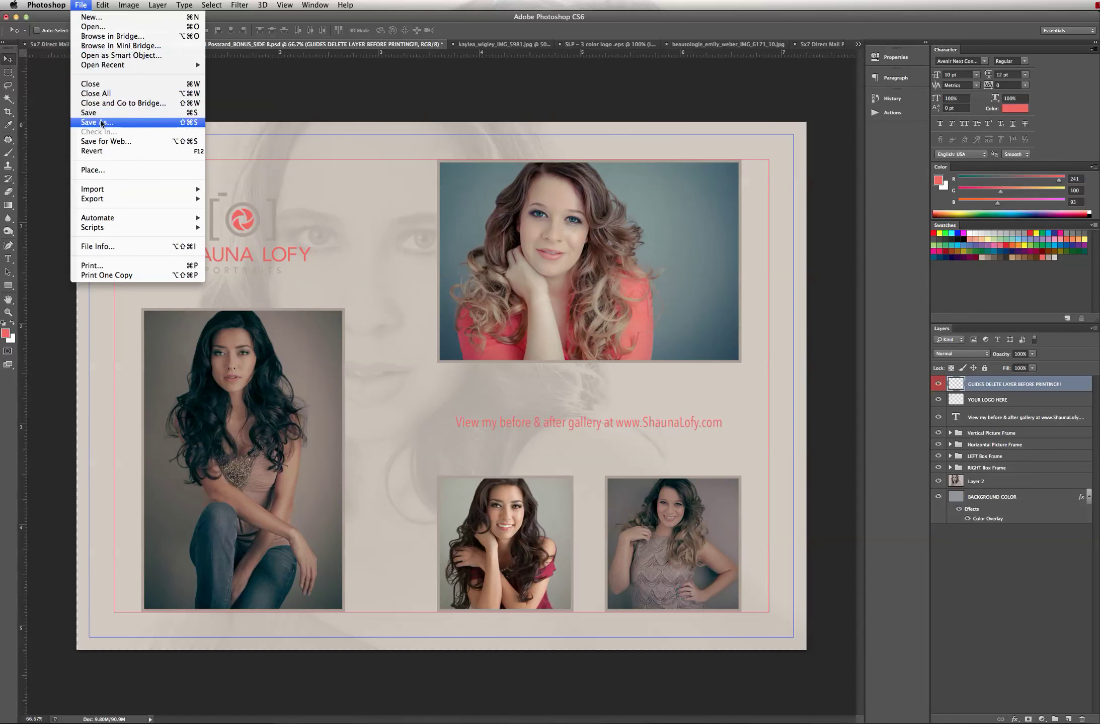
left_click(714, 269)
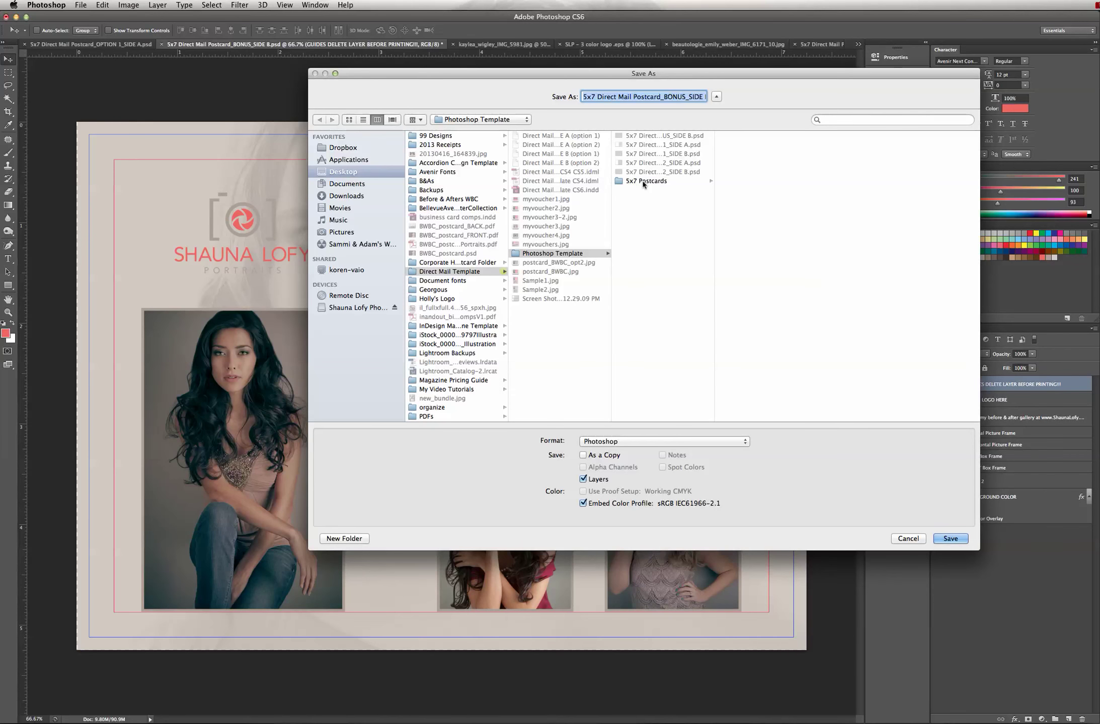
left_click(643, 184)
left_click(567, 254)
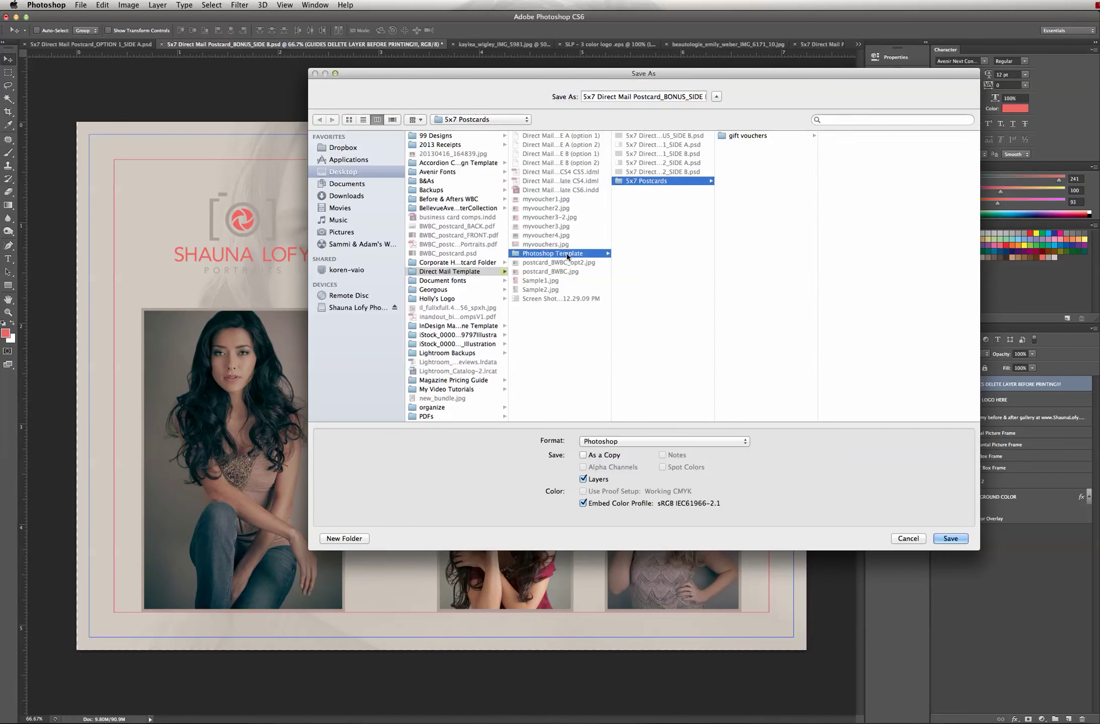
left_click(635, 182)
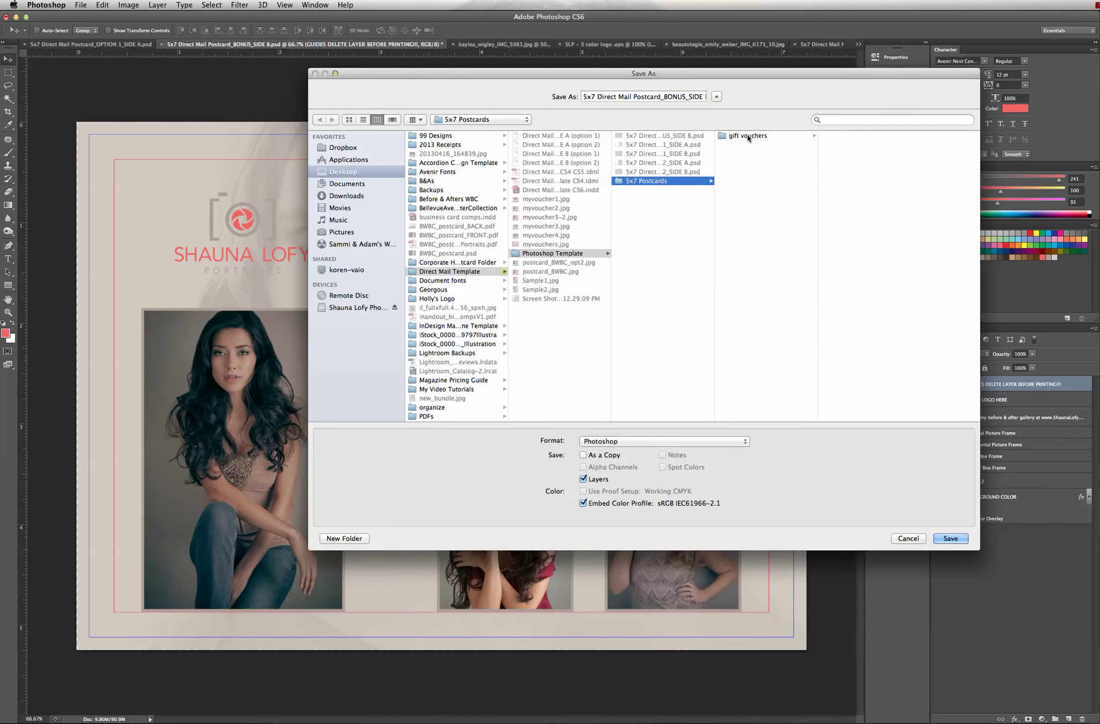
left_click(734, 136)
left_click(716, 442)
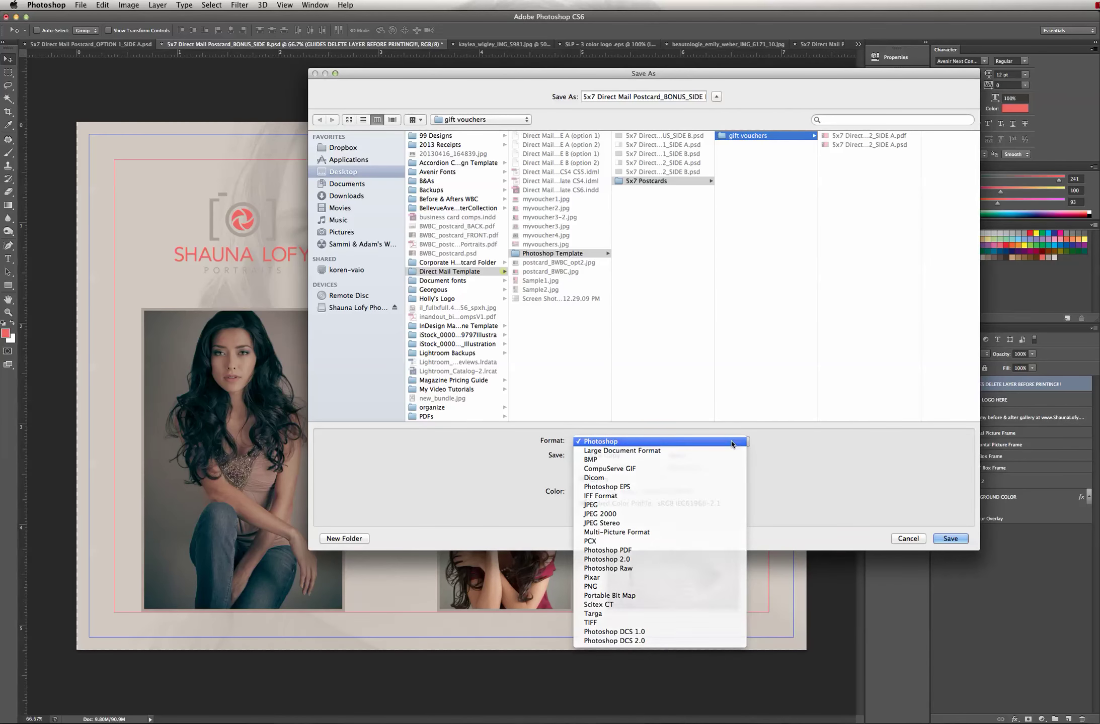
left_click(716, 442)
left_click(950, 539)
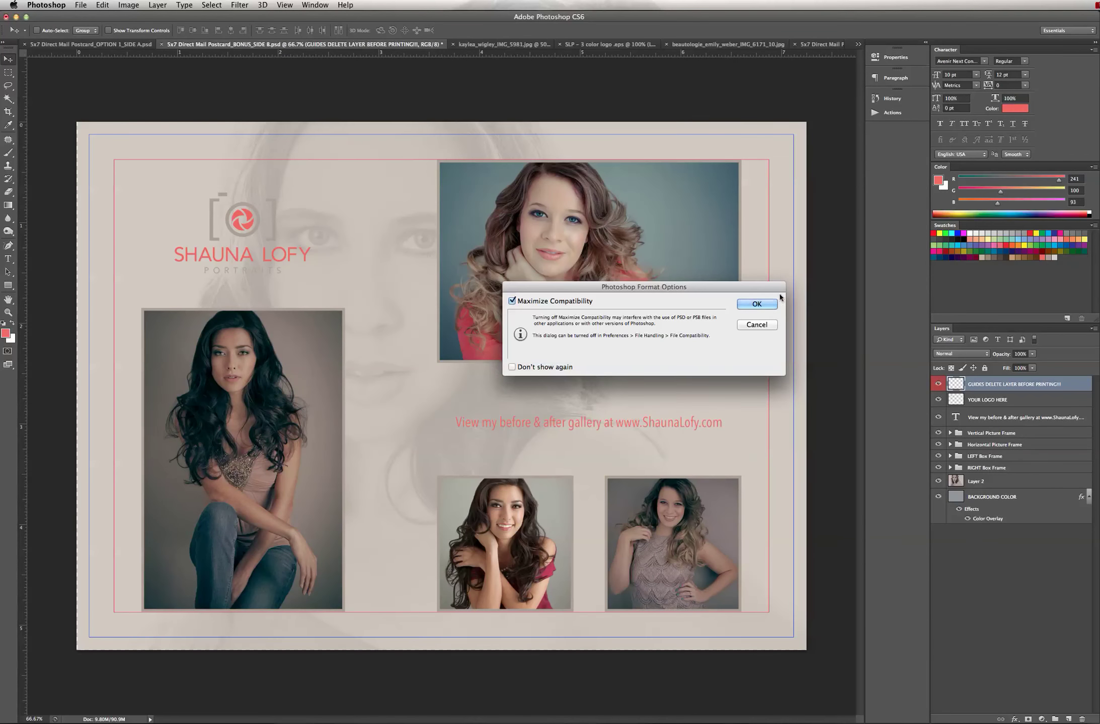
left_click(759, 304)
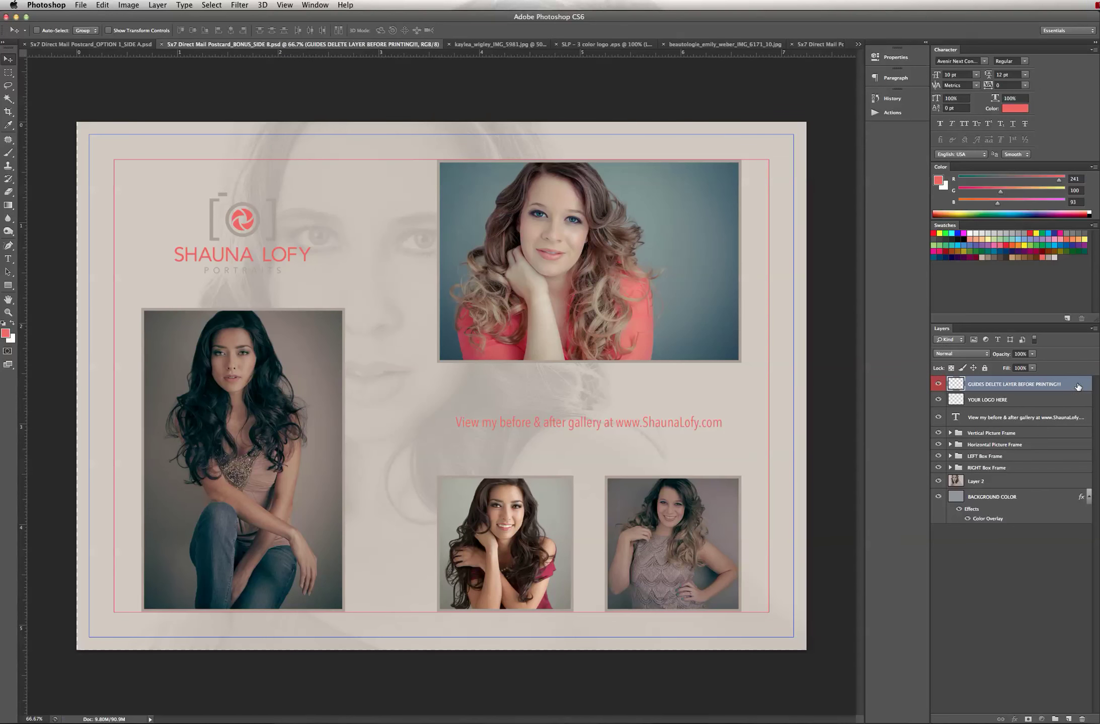
Step: Delete the print guides layer and flatten the postcard image
left_click_drag(1077, 386, 1080, 720)
left_click(157, 5)
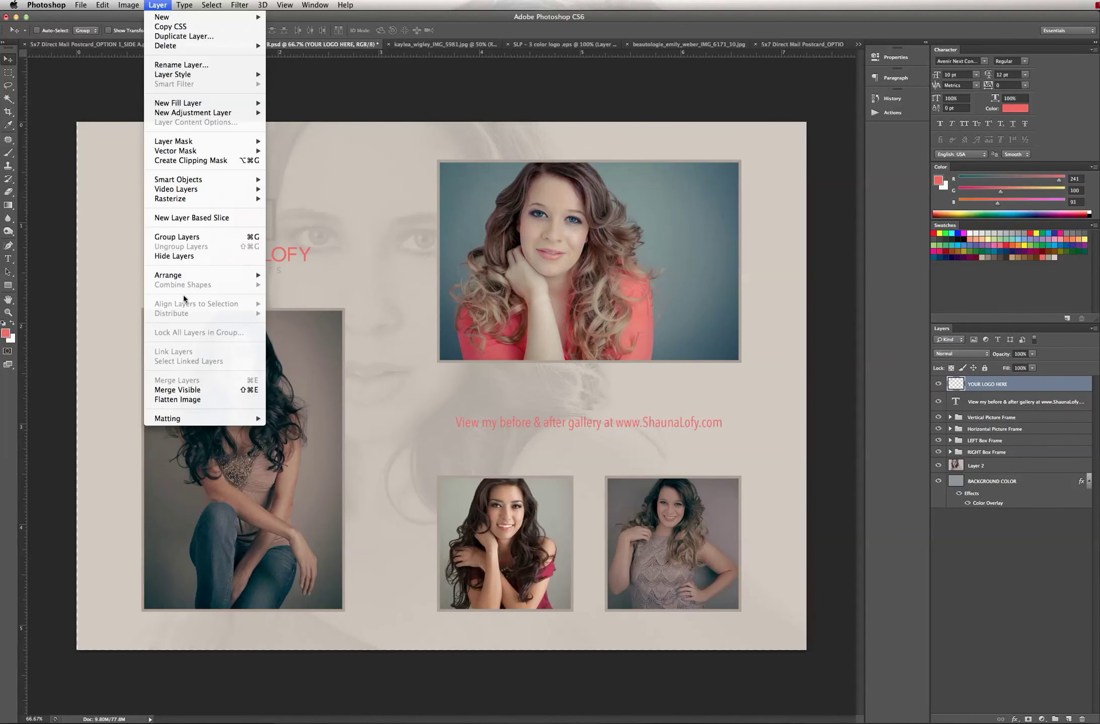
left_click(181, 400)
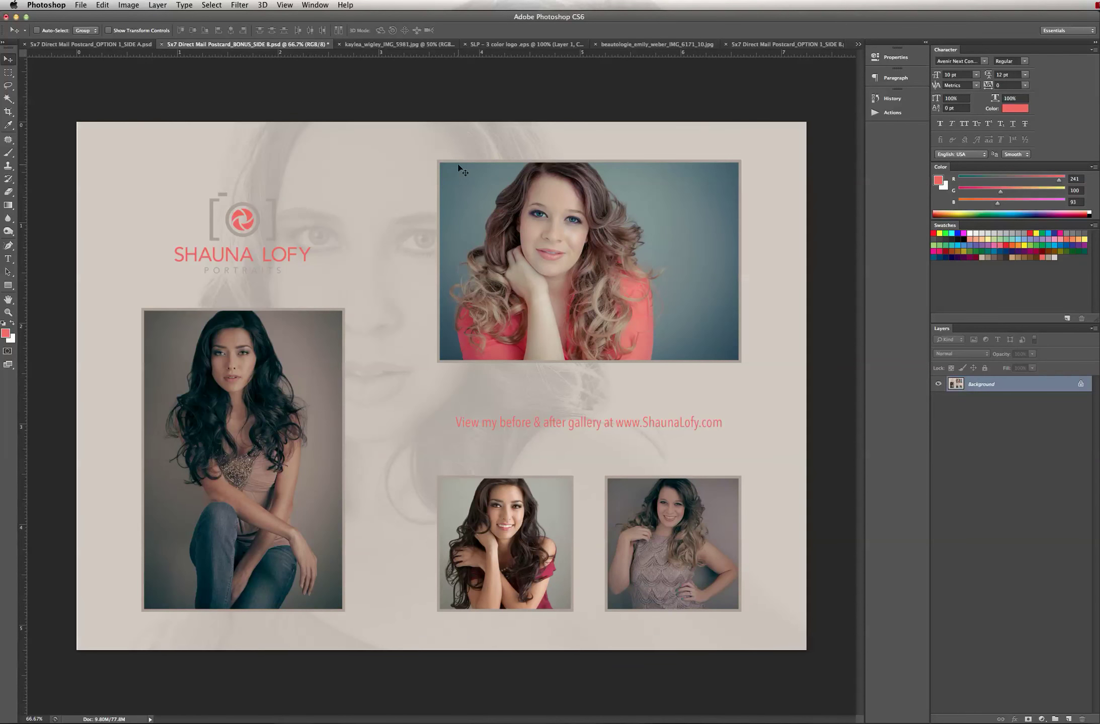
Step: Save the flattened postcard as a Photoshop PDF in the gift vouchers folder with the High Quality Print preset and Acrobat 5 compatibility
key("super+shift+s")
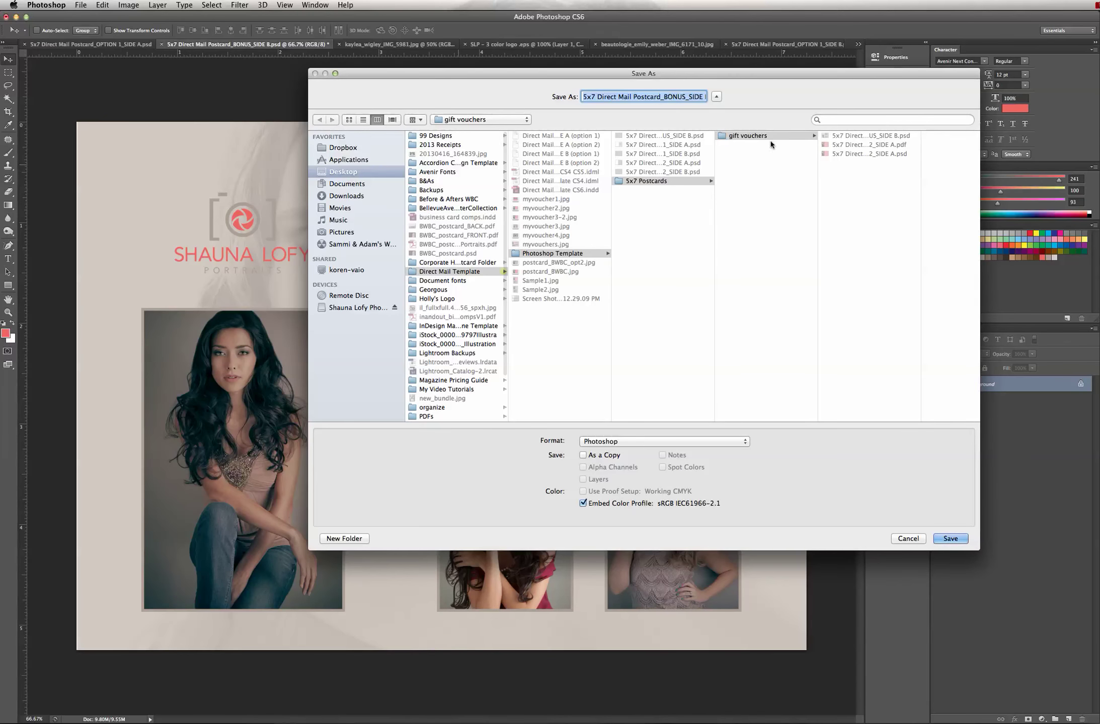
left_click(674, 442)
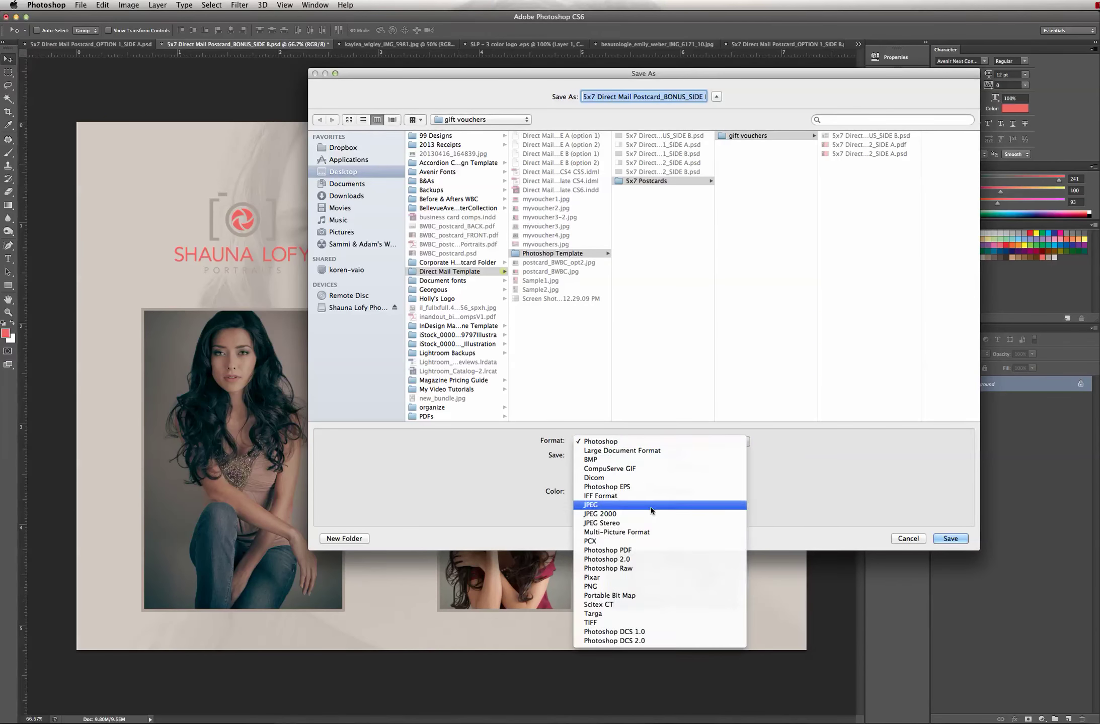
left_click(649, 550)
left_click(953, 539)
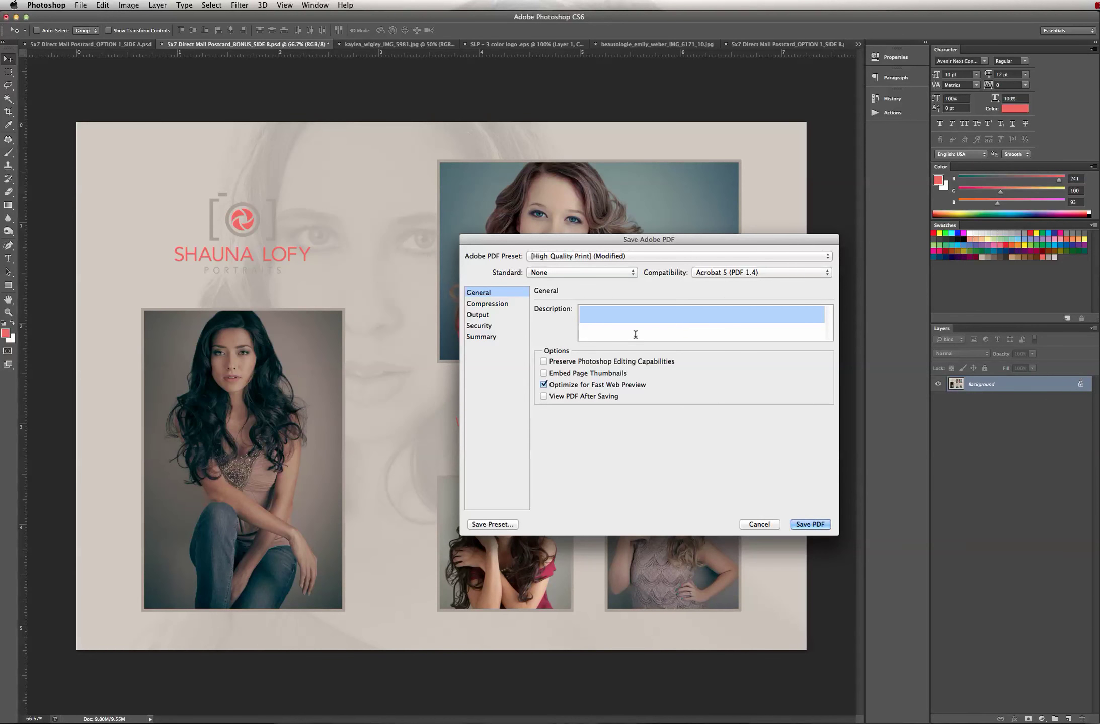
left_click(769, 274)
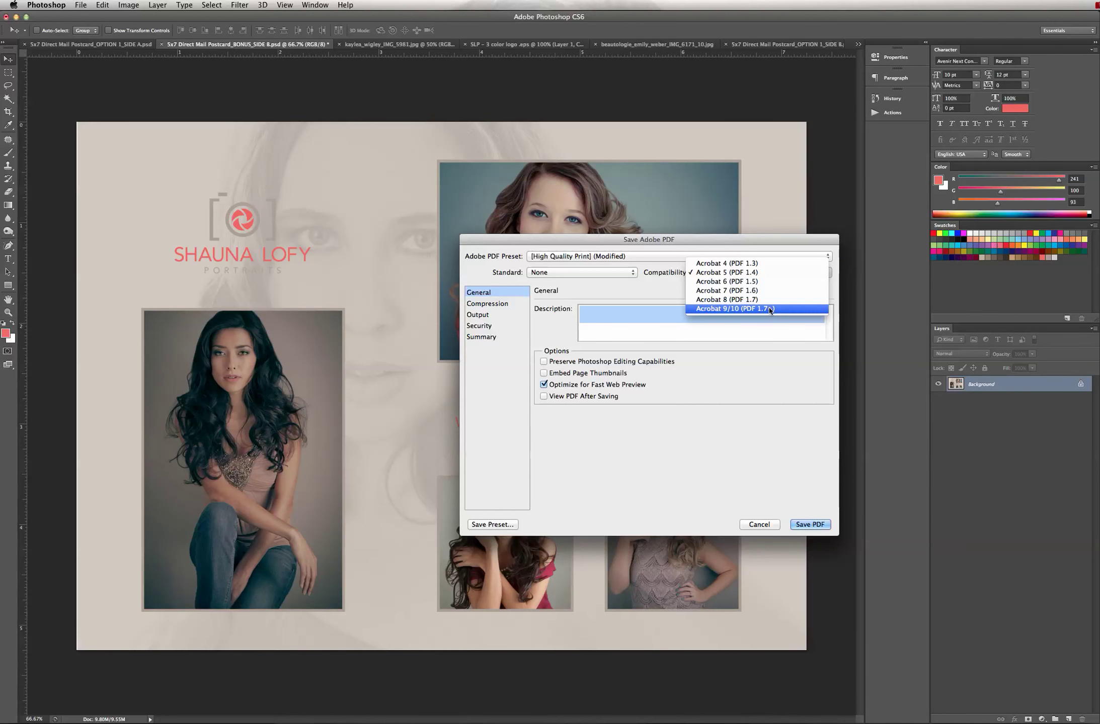
key("Escape")
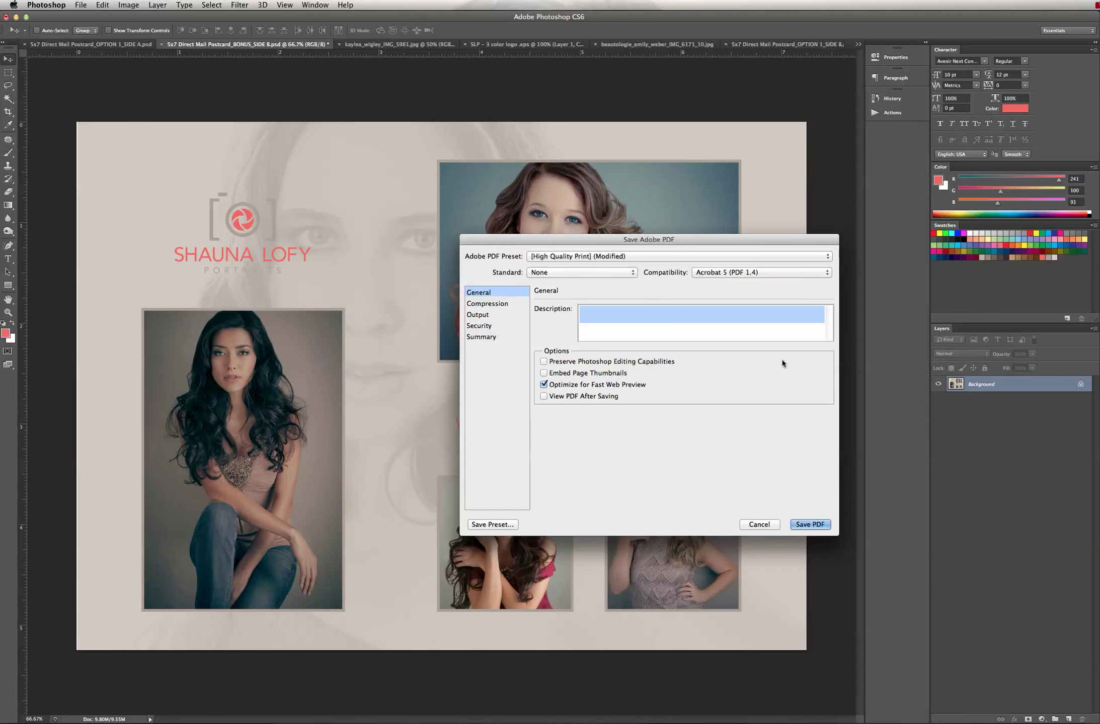
left_click(814, 524)
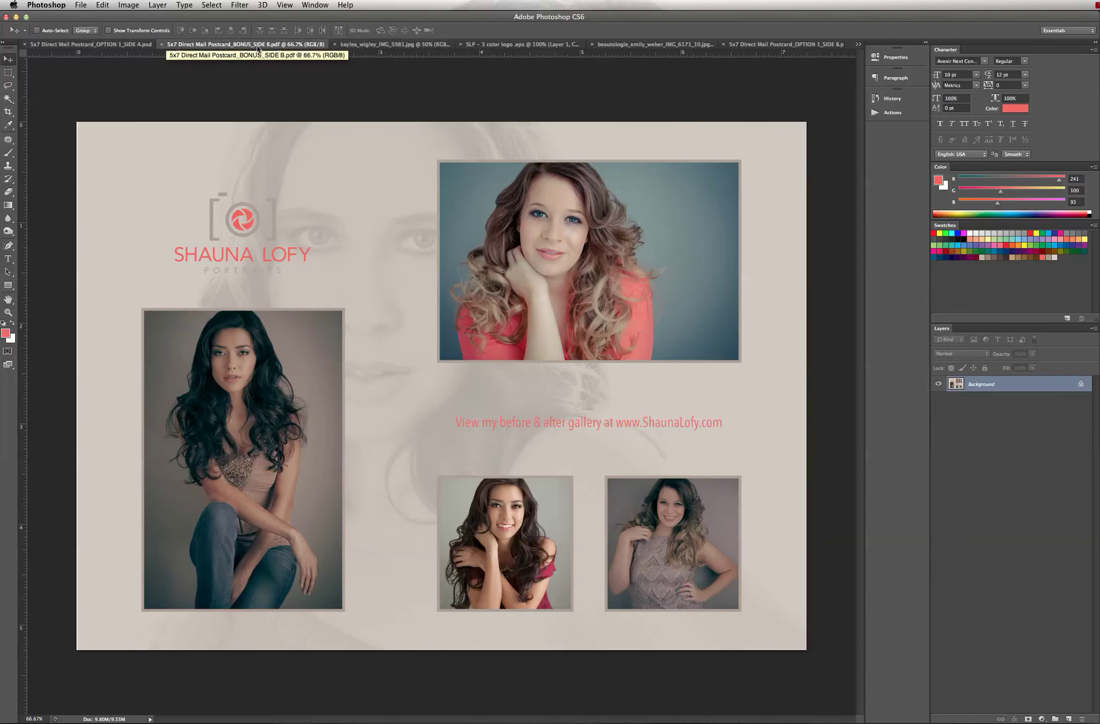
Step: Close the two source portrait images and the 3 color logo file, keeping the postcard documents open
left_click(97, 45)
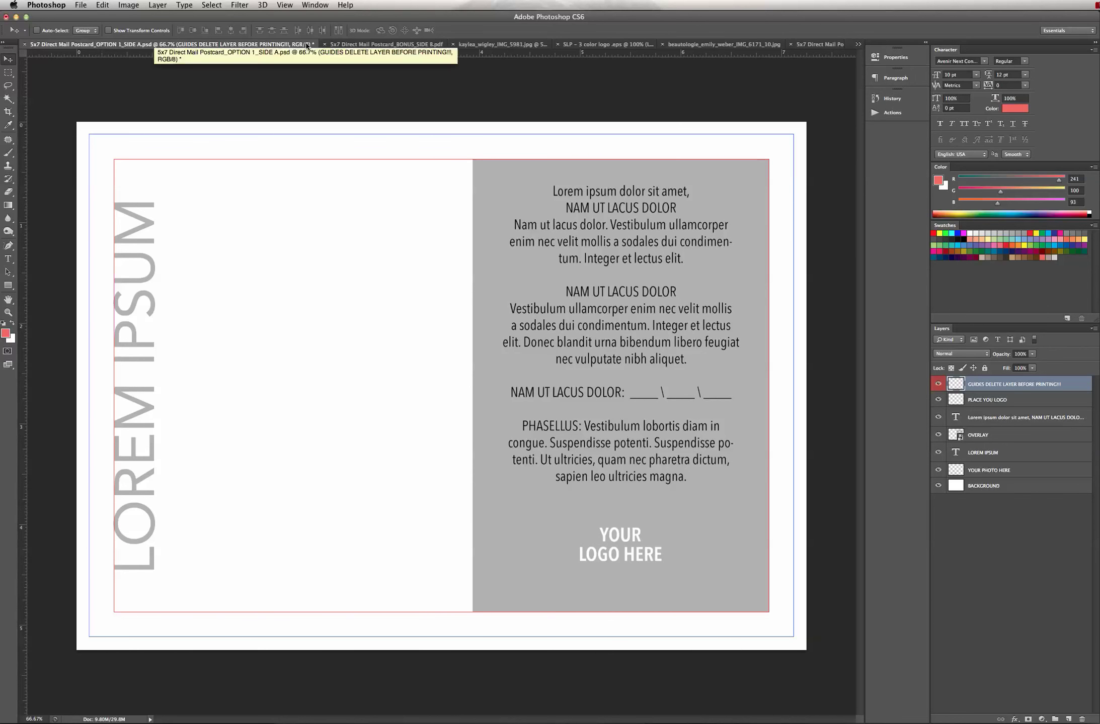
left_click(379, 44)
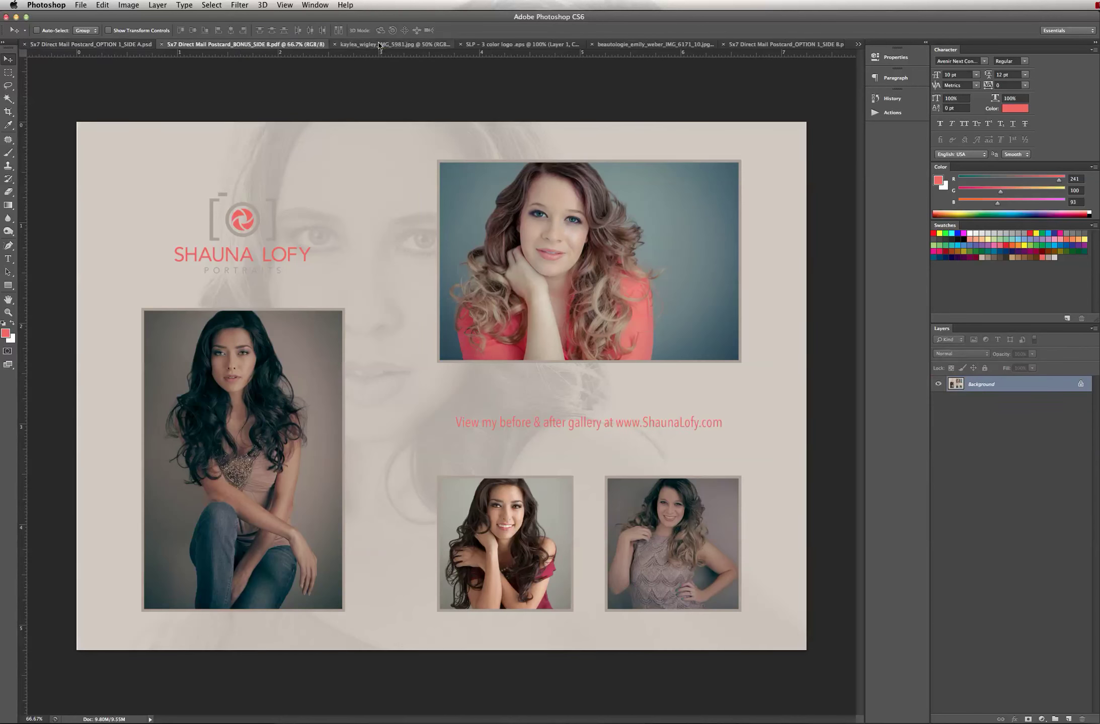
left_click(490, 47)
left_click(428, 44)
left_click(301, 44)
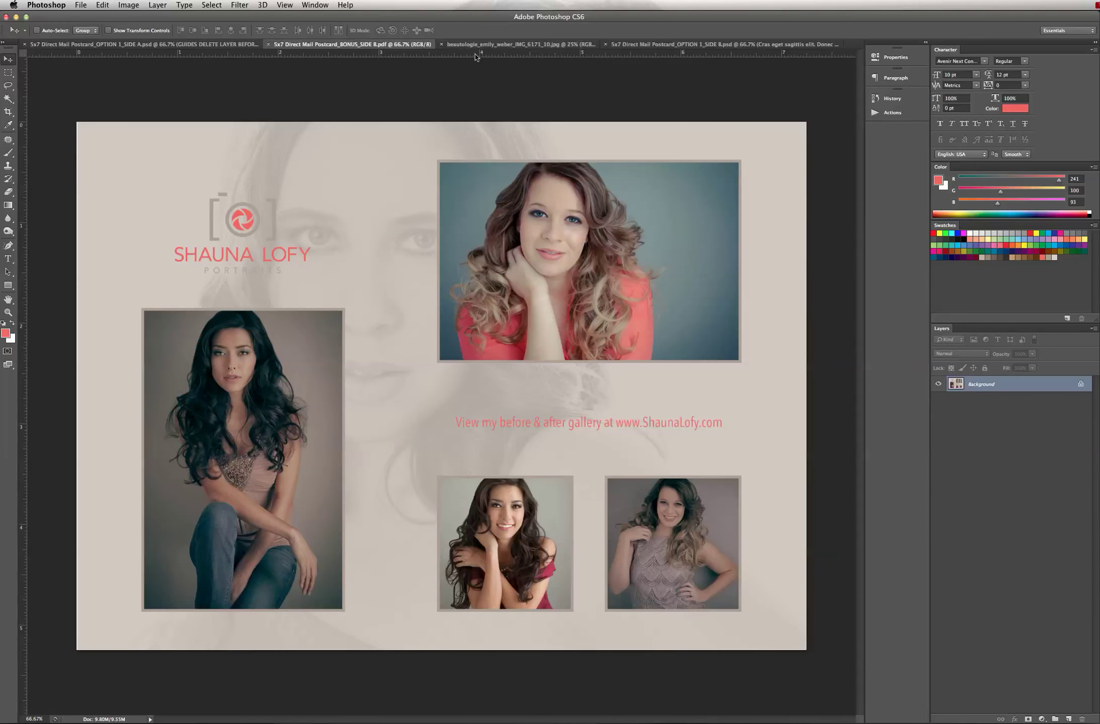
left_click(455, 46)
left_click(438, 45)
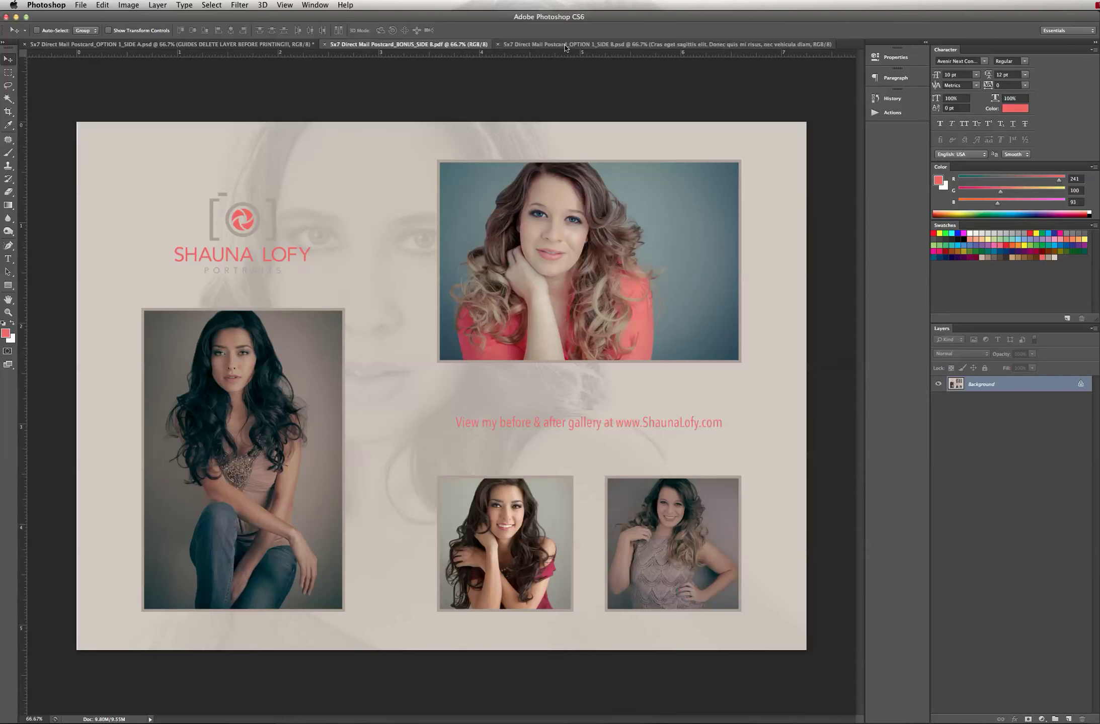
Step: Look over the OPTION 1_SIDE B template's layers and close it along with the bonus side B PDF
left_click(543, 46)
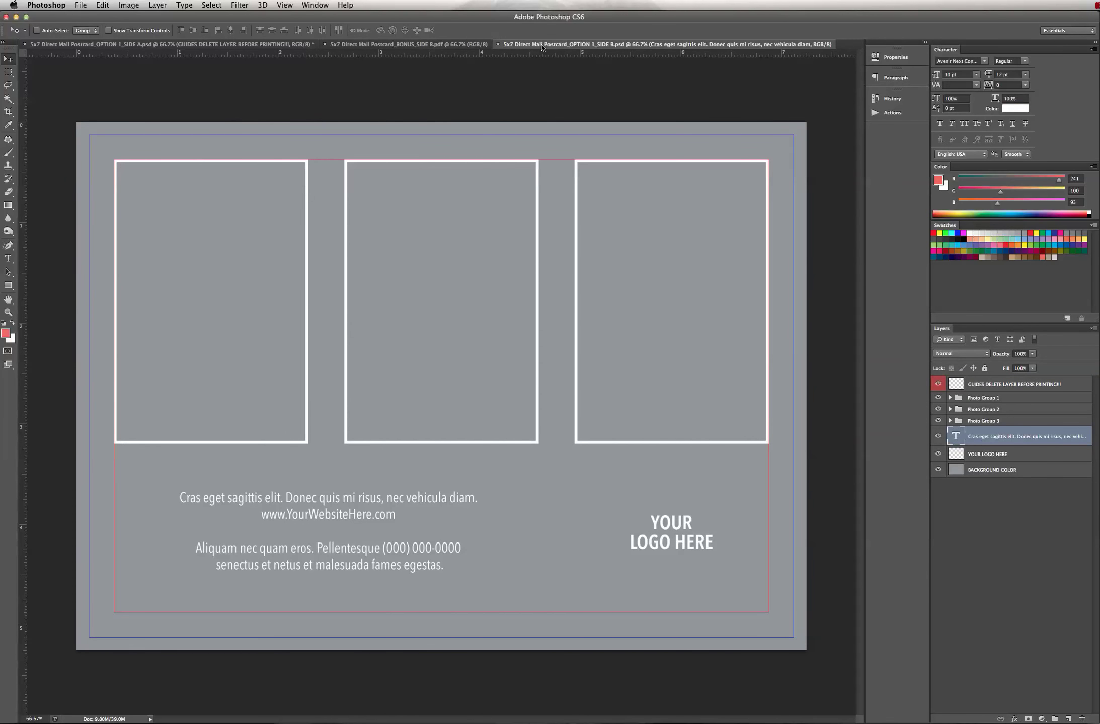
left_click(992, 470)
left_click(950, 421)
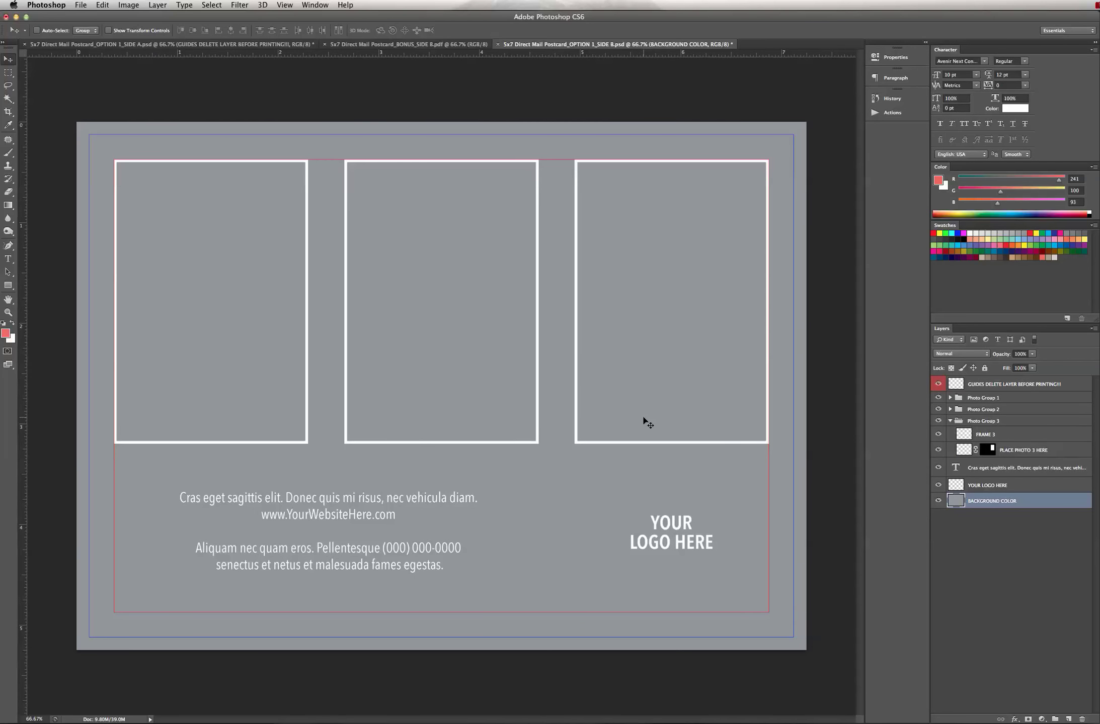
key("super+w")
key("super+w")
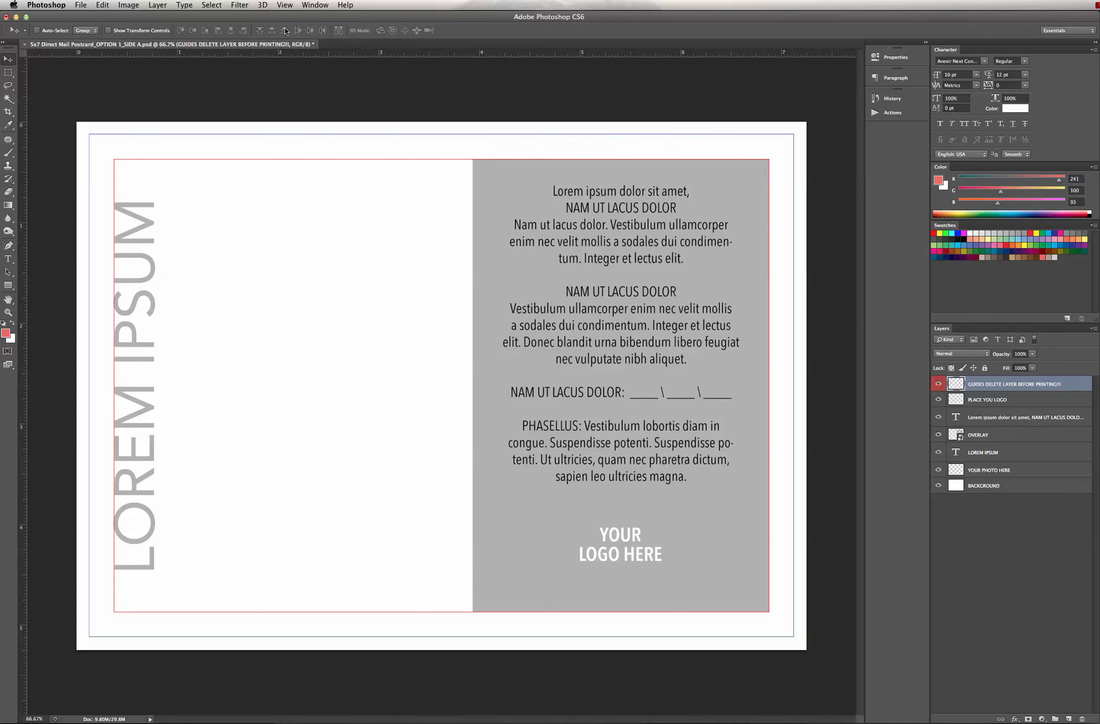
Step: Switch to Adobe Bridge, go back to the client's main folder and open IMG_6235_pp.jpg in Photoshop
key("super+Tab")
left_click(320, 156)
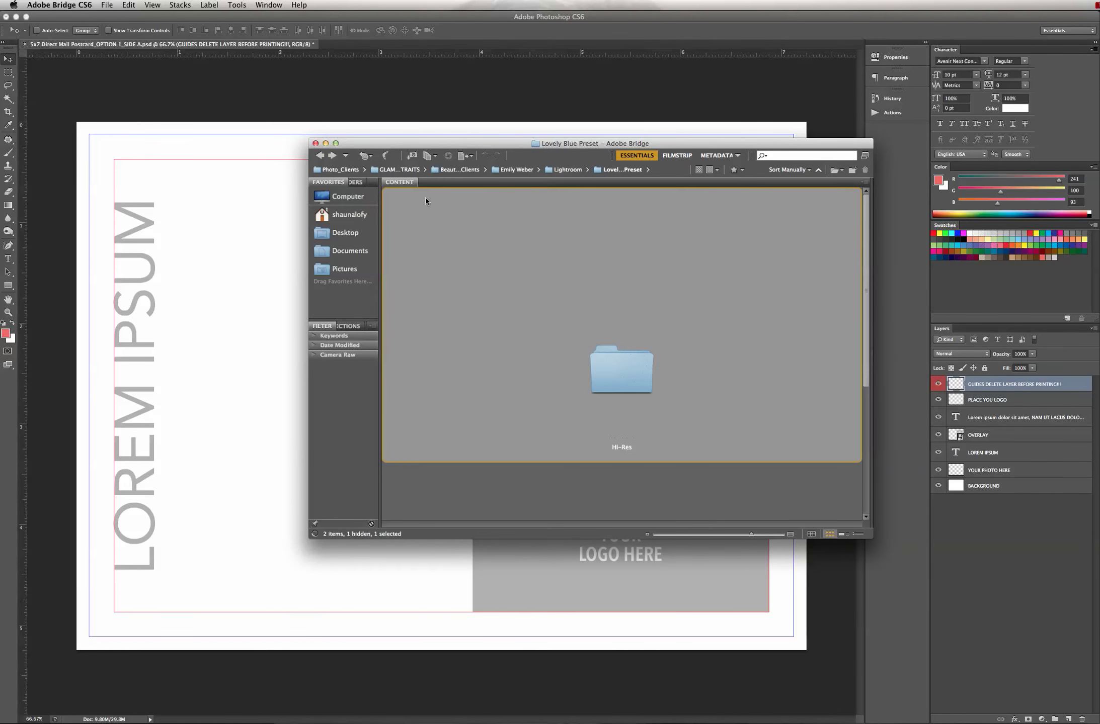
left_click(319, 157)
left_click(857, 534)
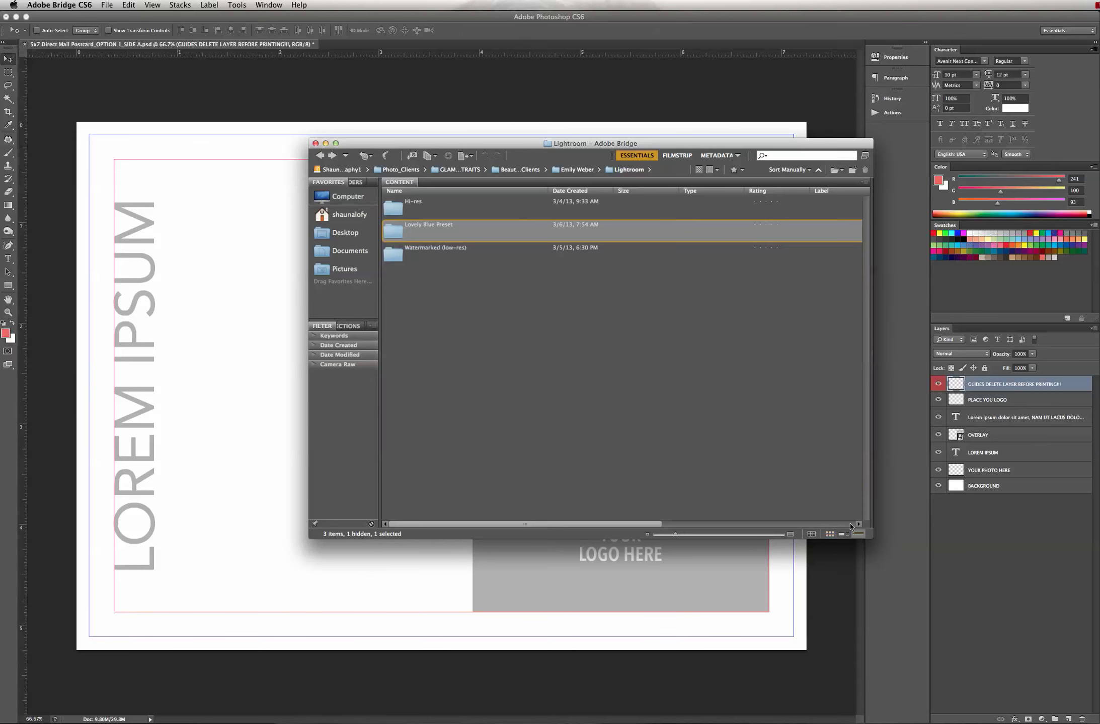
left_click(321, 157)
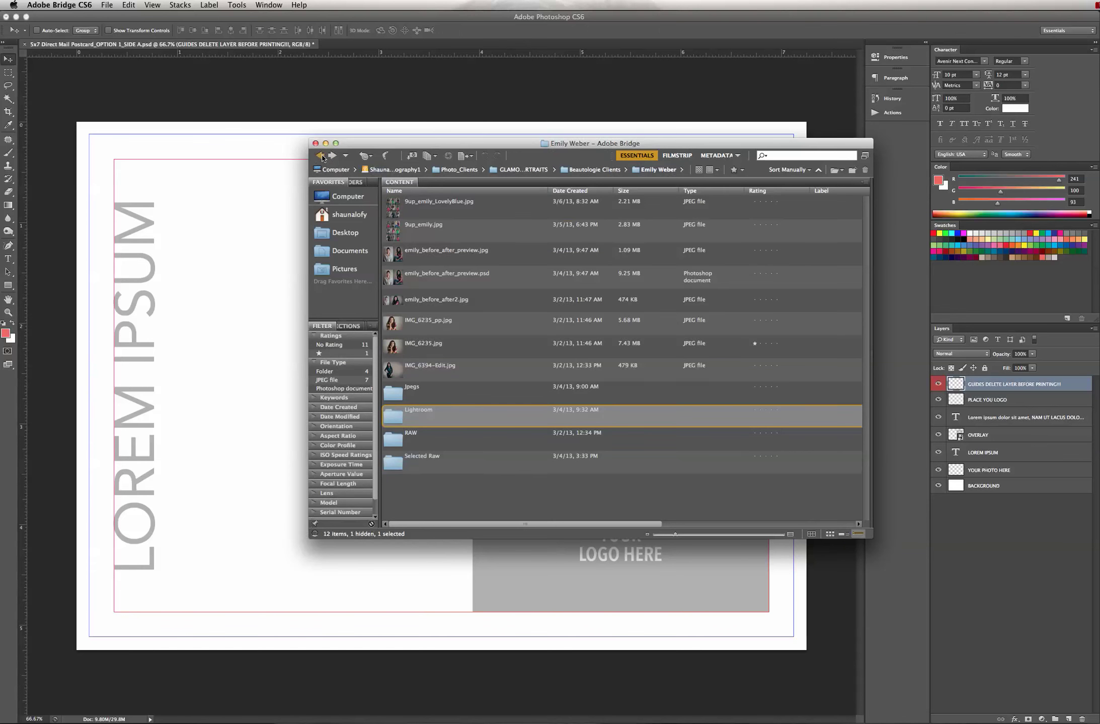
left_click(476, 327)
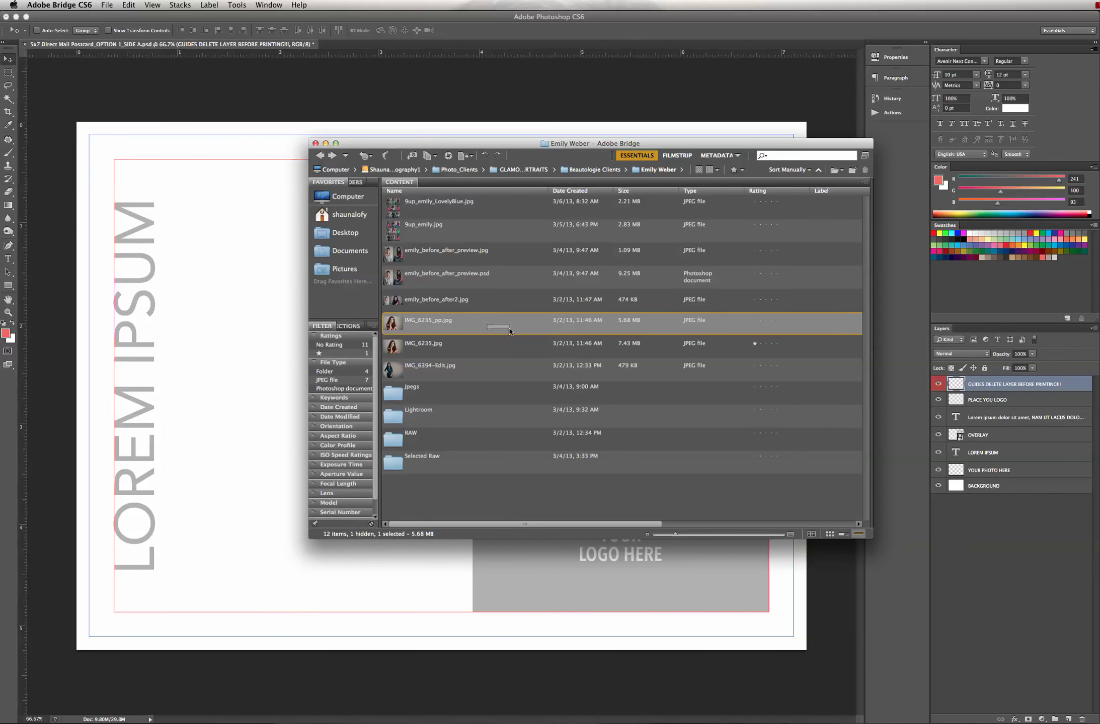
left_click_drag(398, 322, 602, 698)
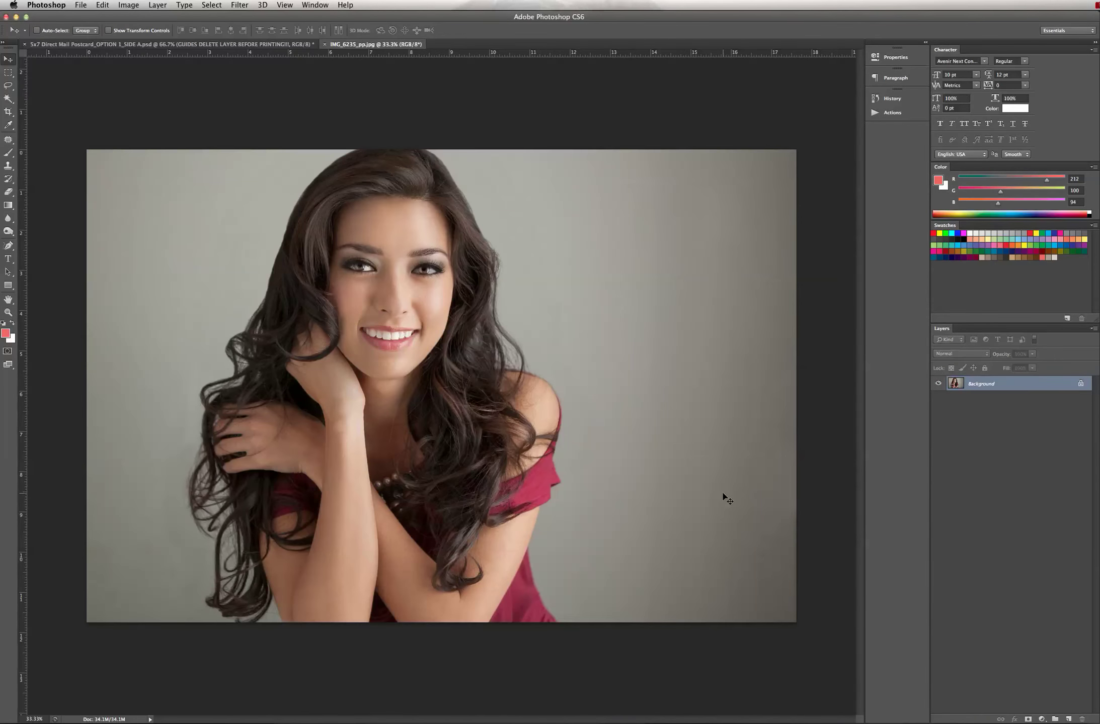
Step: Place the whole IMG_6235_pp.jpg portrait on the OPTION 1_SIDE A postcard's YOUR PHOTO HERE layer and shift it toward the left edge
key("super+a")
left_click_drag(467, 171, 989, 484)
left_click(1030, 471)
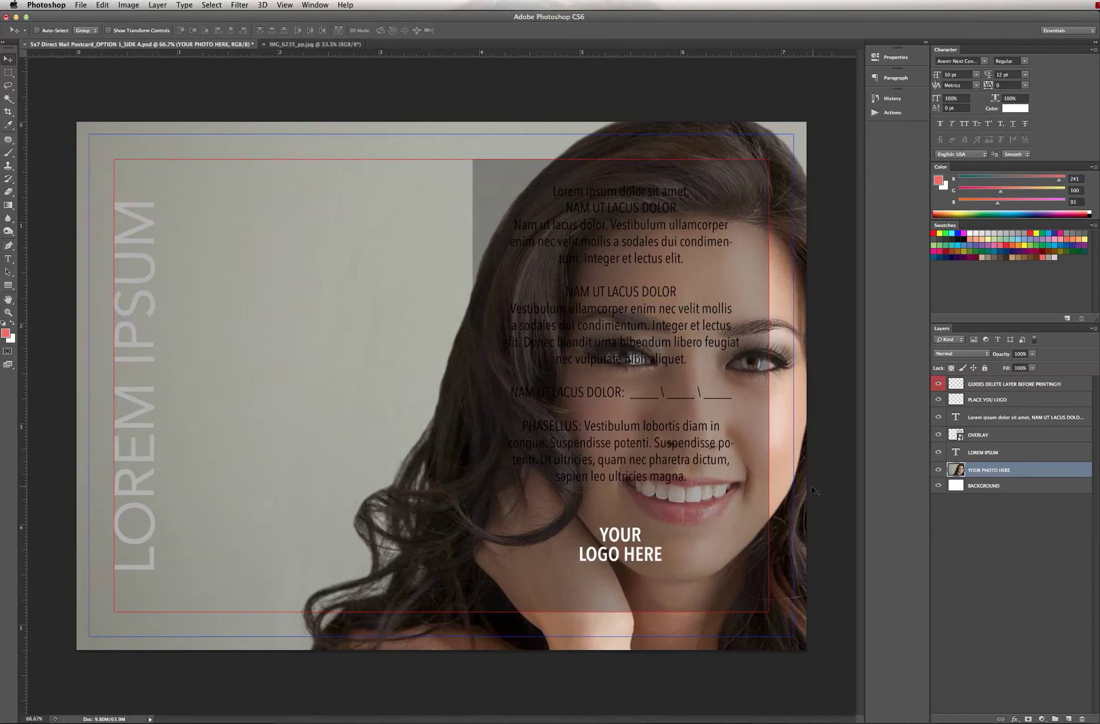
left_click_drag(803, 497, 512, 453)
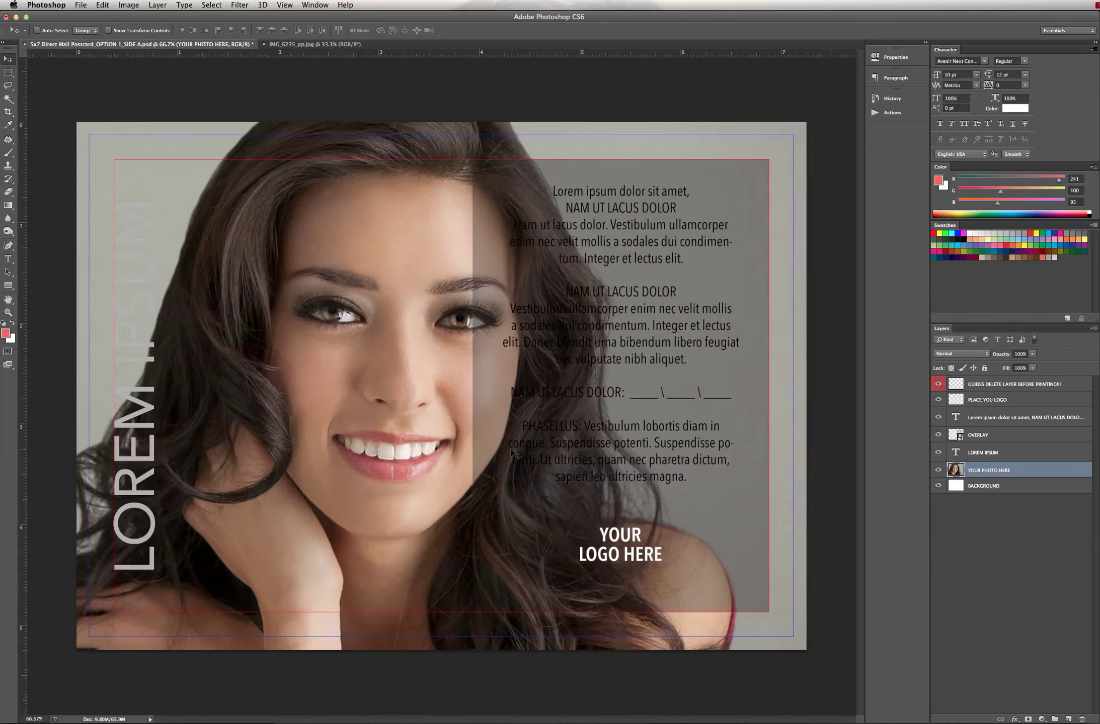
Step: Scale the portrait on the YOUR PHOTO HERE layer down to about 56% and position it so it covers the whole postcard
left_click(105, 8)
mouse_move(211, 229)
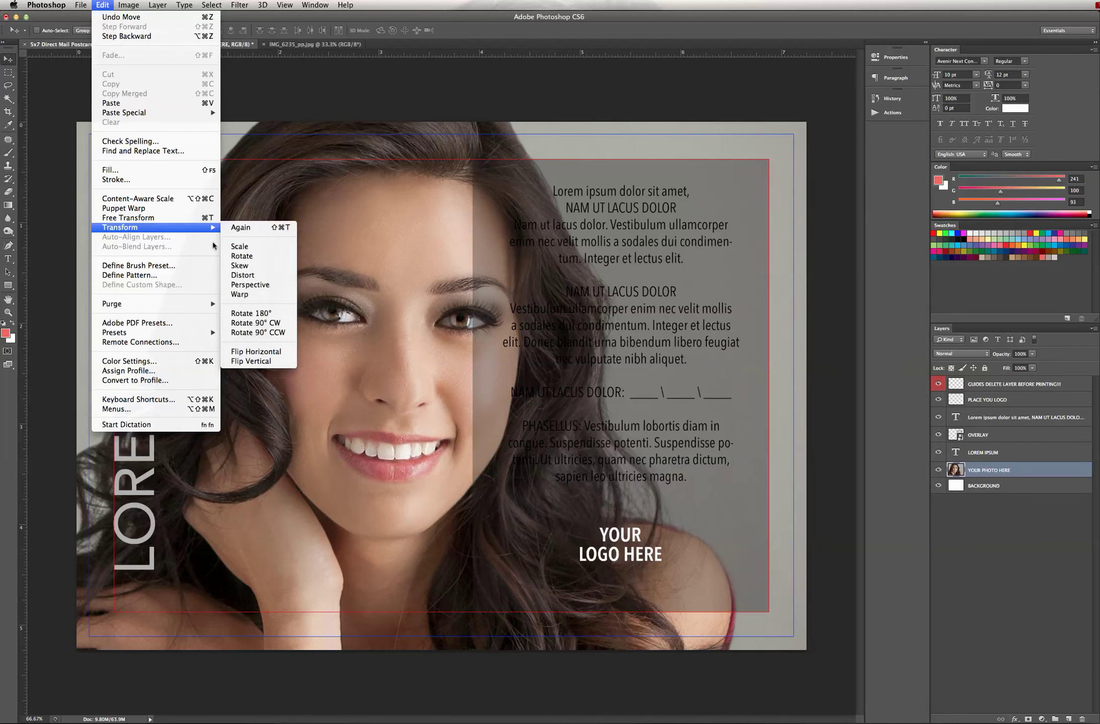
left_click(238, 247)
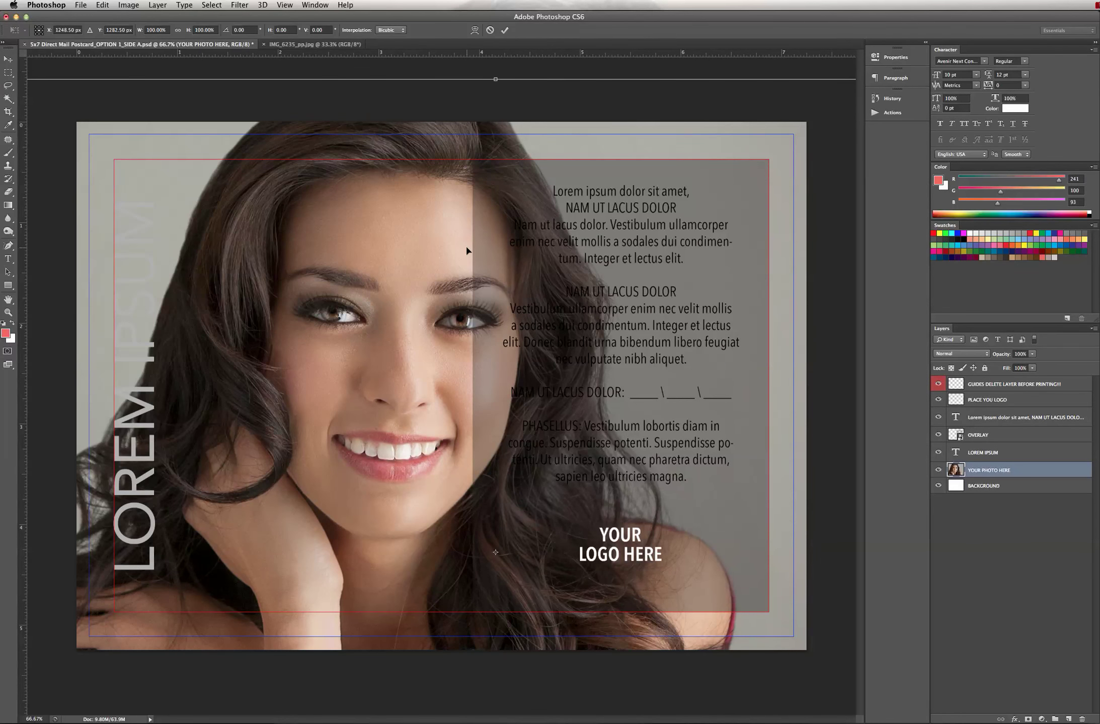
key("super+minus")
key("super+minus")
left_click_drag(822, 705, 521, 504)
left_click_drag(352, 383, 479, 403)
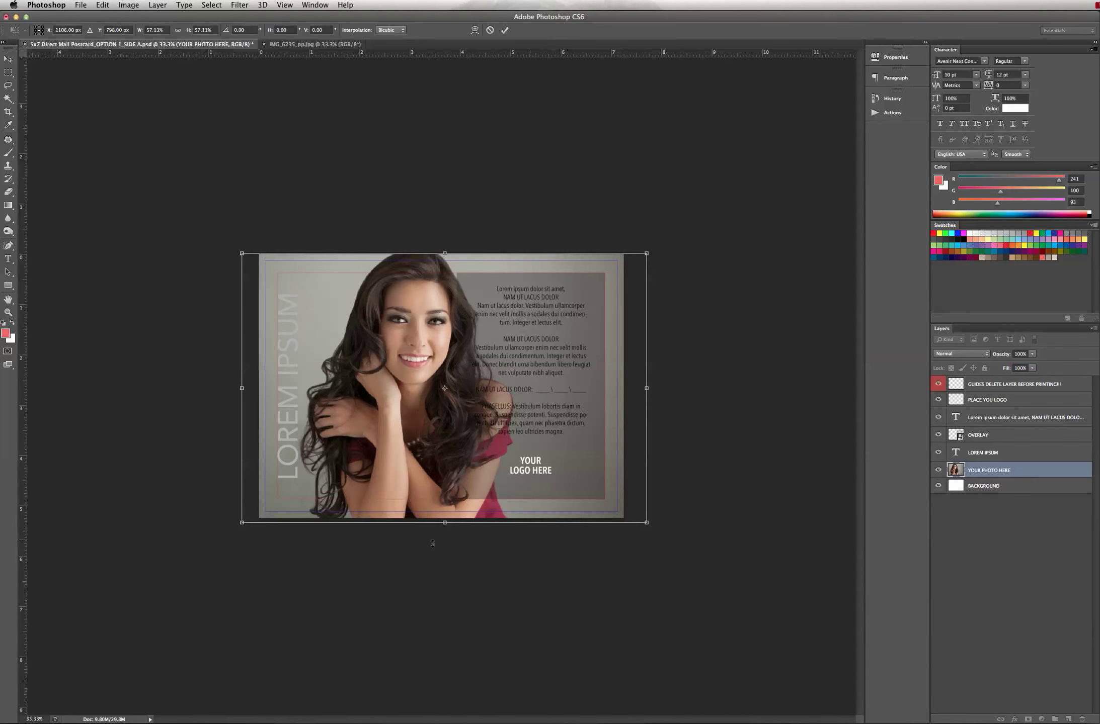
left_click_drag(241, 523, 245, 520)
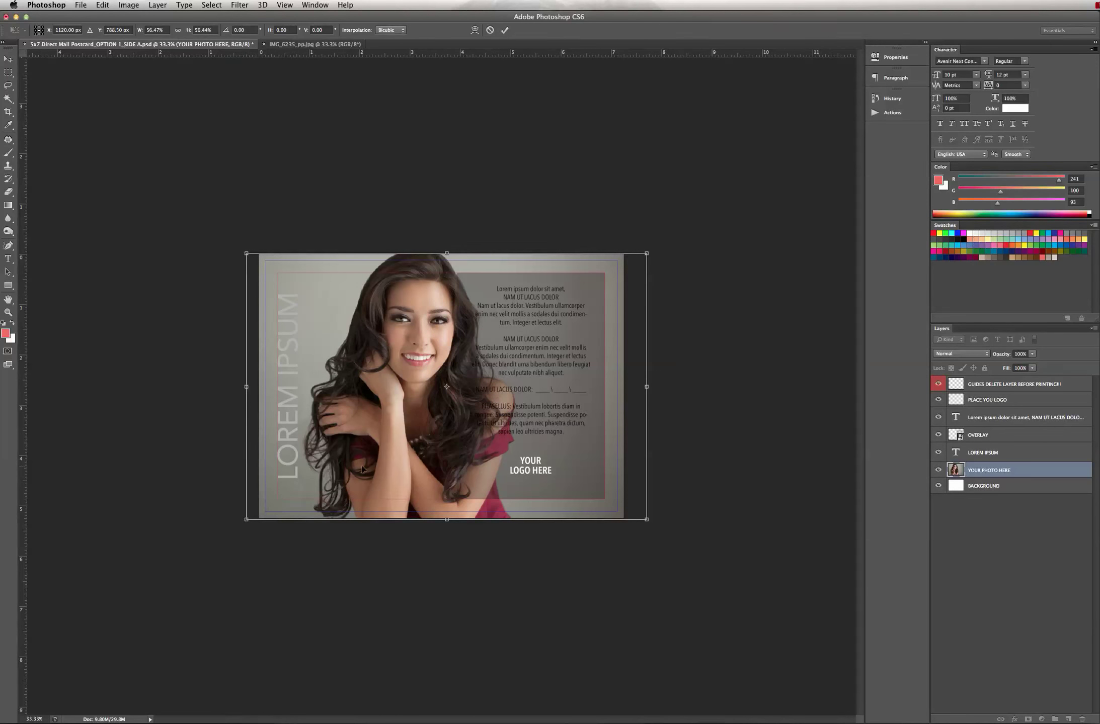
key("Return")
Step: Shift the scaled portrait to the left so the woman's face sits clear of the text panel
key("super+equal")
key("super+equal")
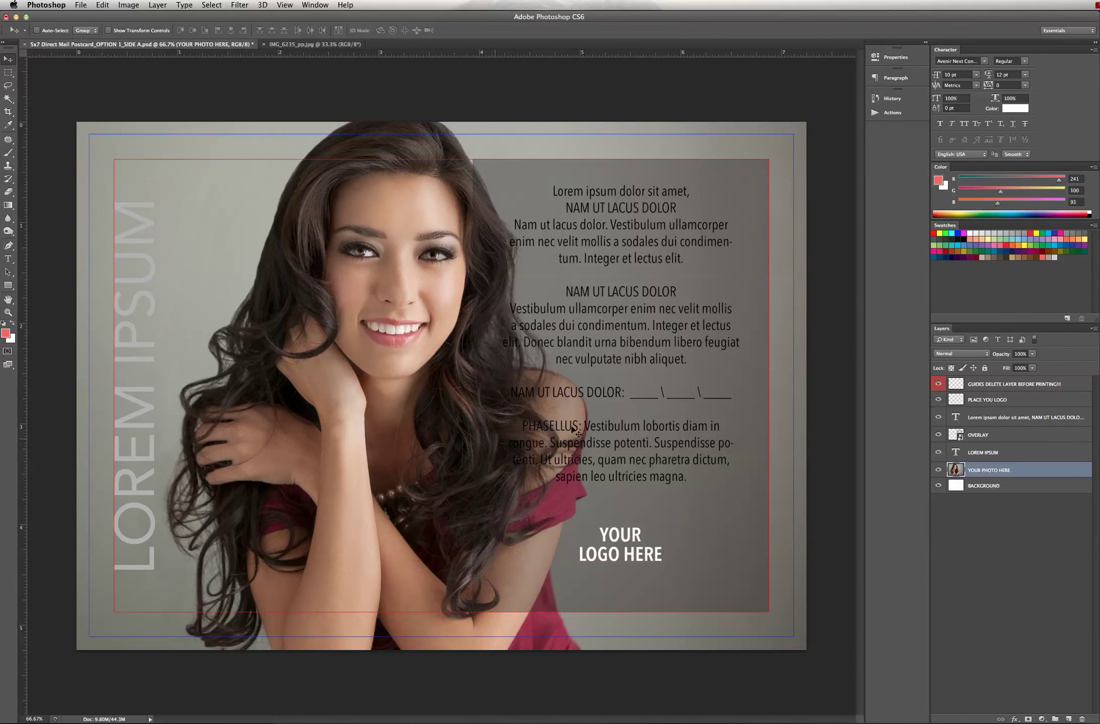
left_click_drag(423, 408, 372, 408)
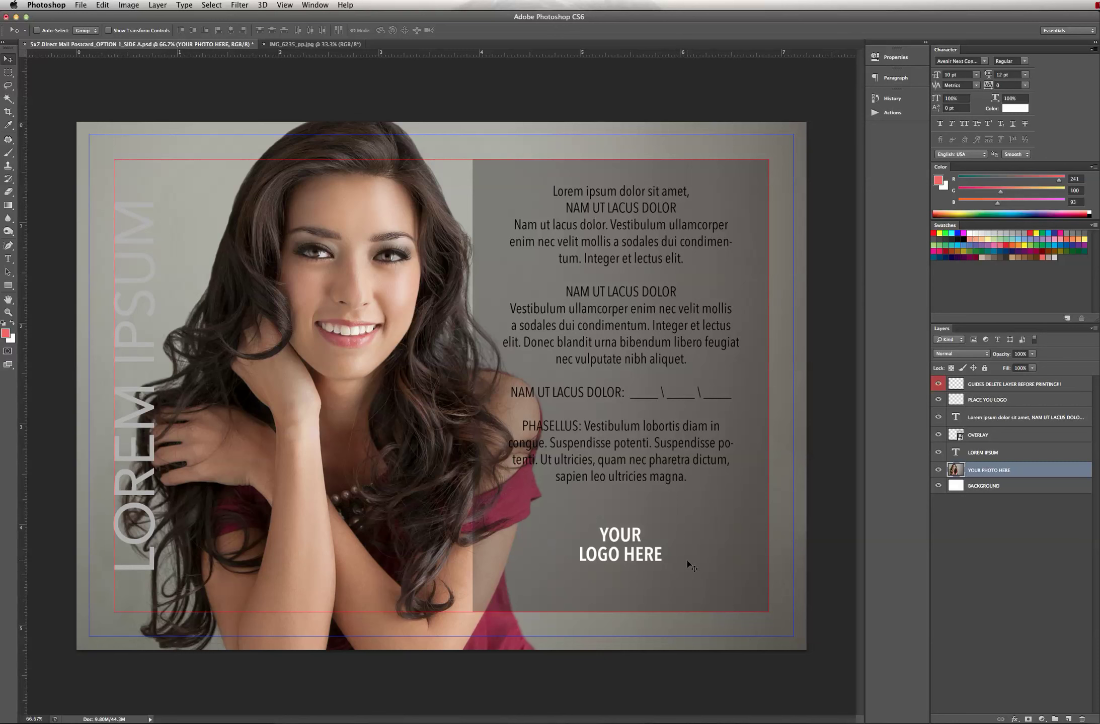
Step: Try to raise the OVERLAY layer's opacity and load its shape as a selection
left_click(1028, 452)
left_click(1029, 436)
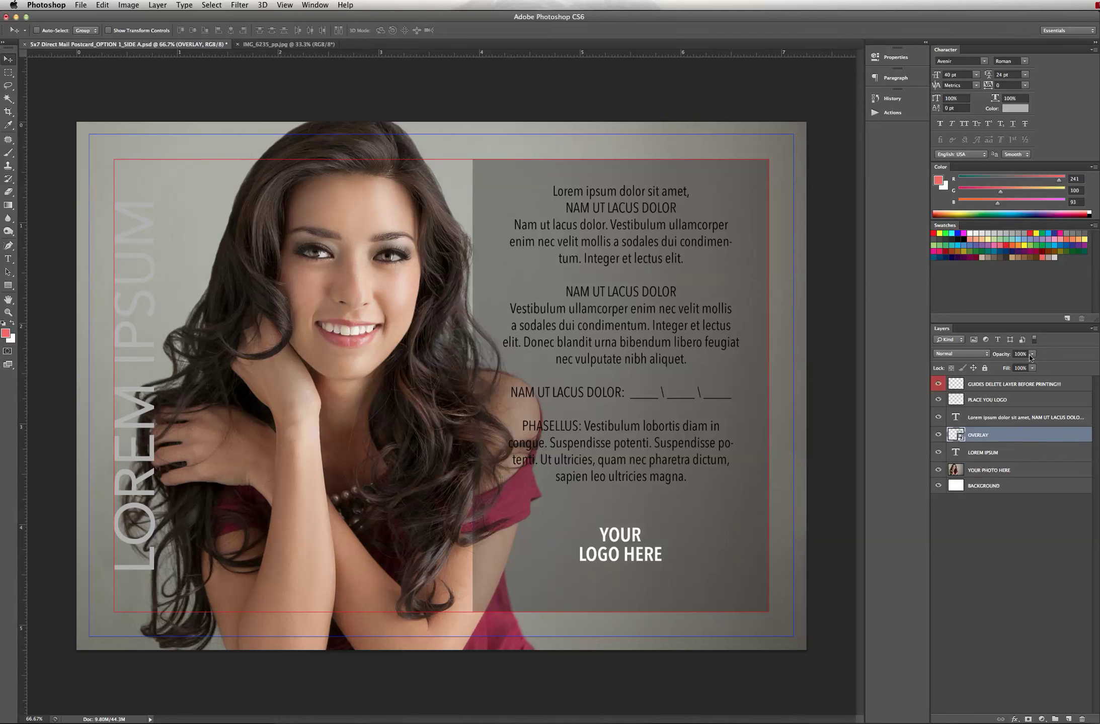
left_click(1031, 357)
mouse_move(1032, 364)
left_mouse_down()
mouse_move(1021, 366)
mouse_move(1051, 367)
left_mouse_up()
left_click(961, 436, "super")
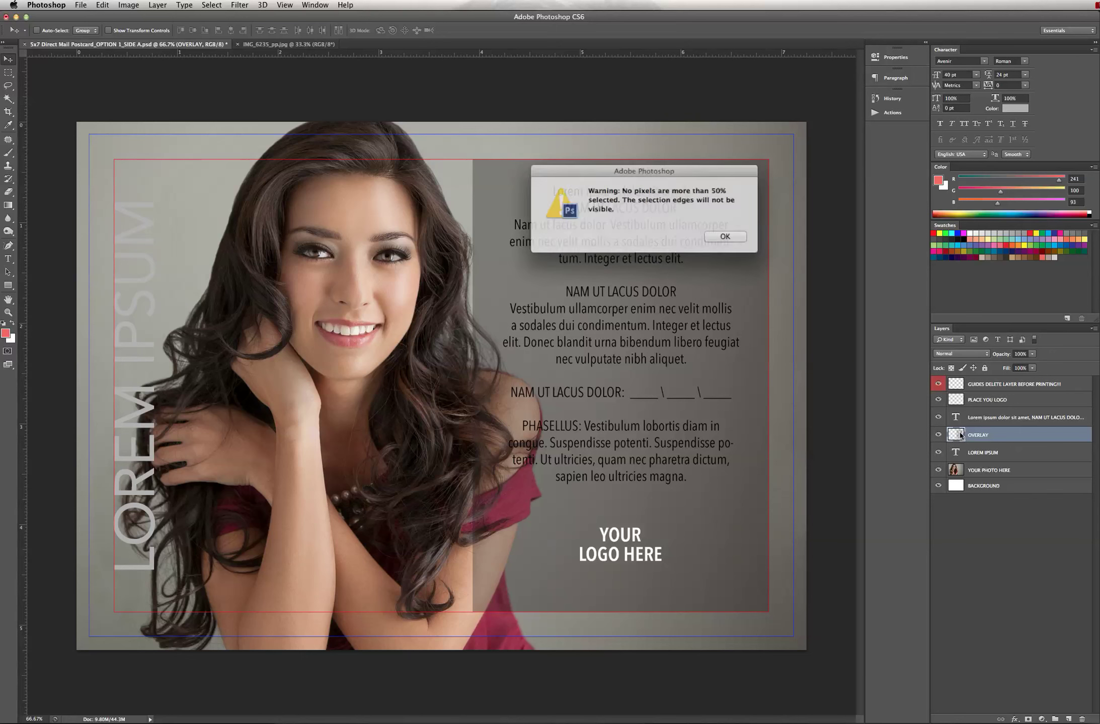
left_click(718, 235)
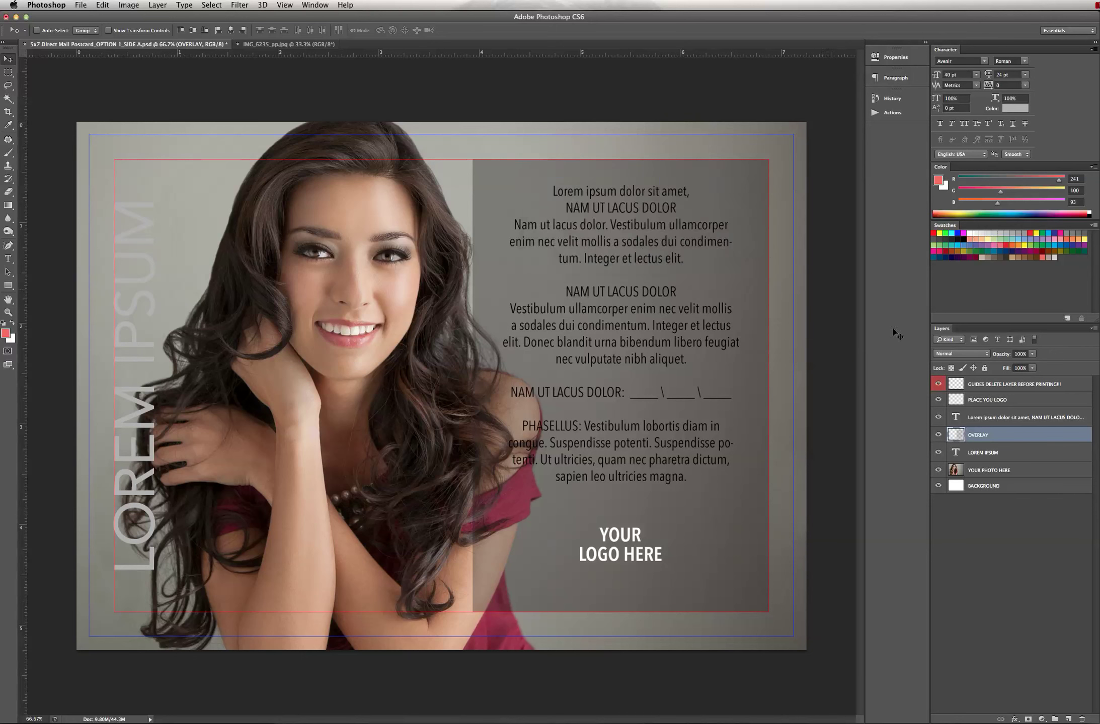
left_click(957, 436, "super")
left_click(720, 235)
Step: Apply a coral #f1645d Color Overlay to the OVERLAY layer and try again to load its shape as a selection
double_click(957, 436)
left_click(410, 239)
double_click(961, 437)
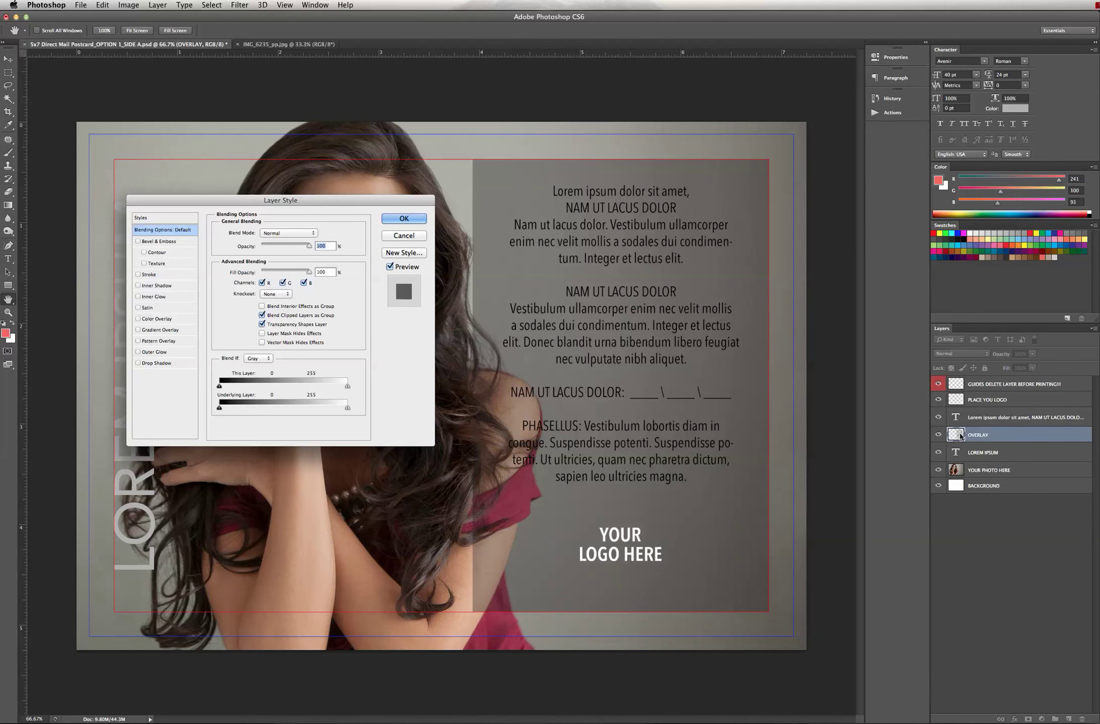
left_click(162, 318)
left_click(318, 233)
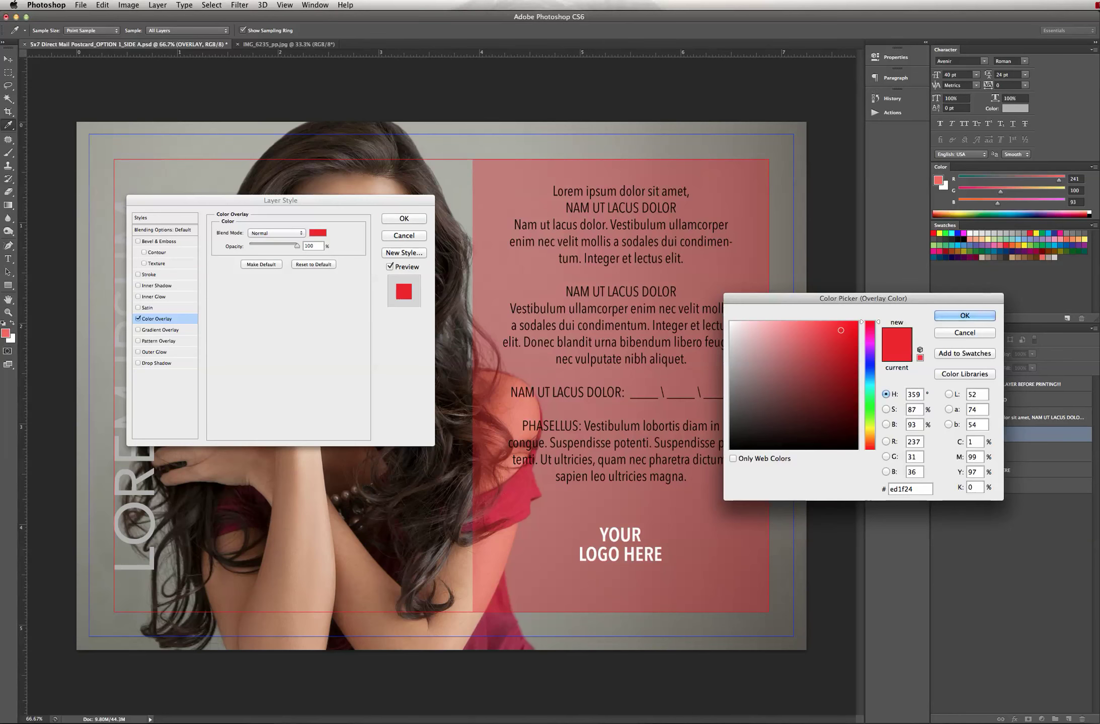
left_click(1049, 256)
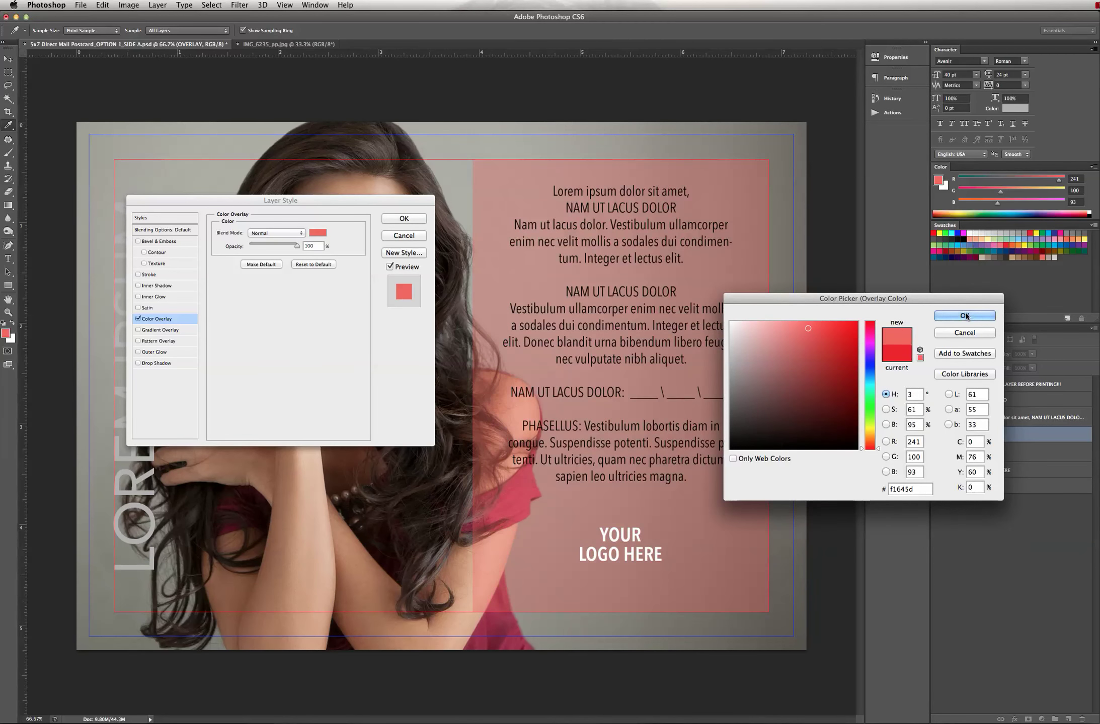
left_click(965, 315)
left_click(407, 219)
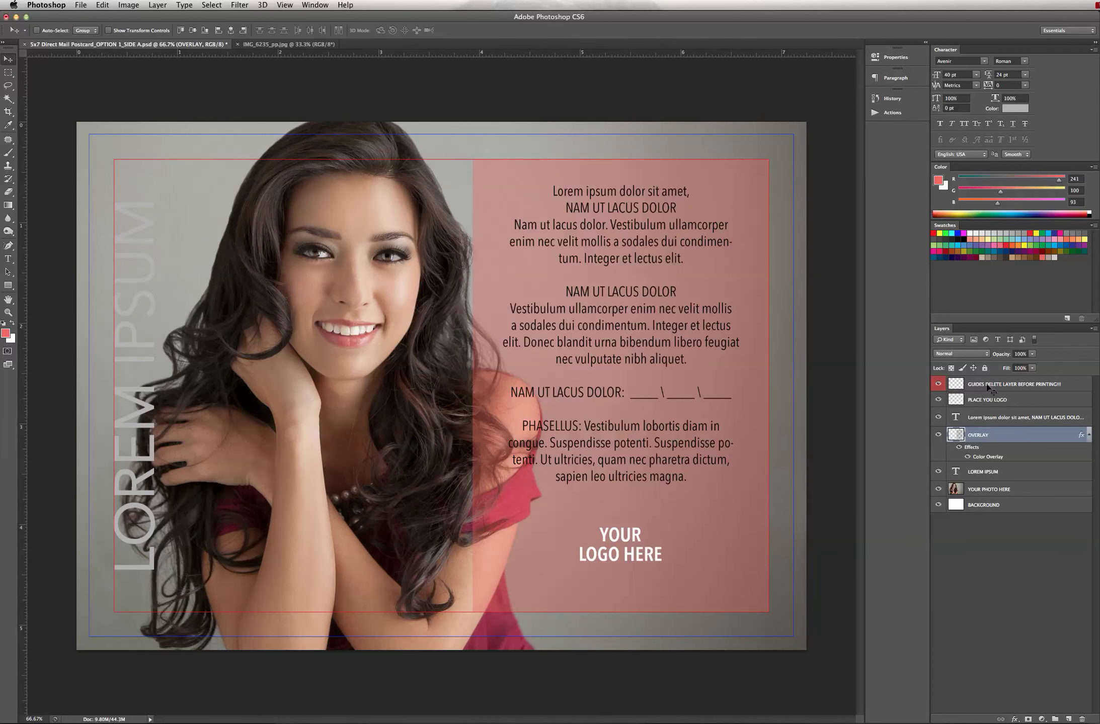
left_click(958, 437, "super")
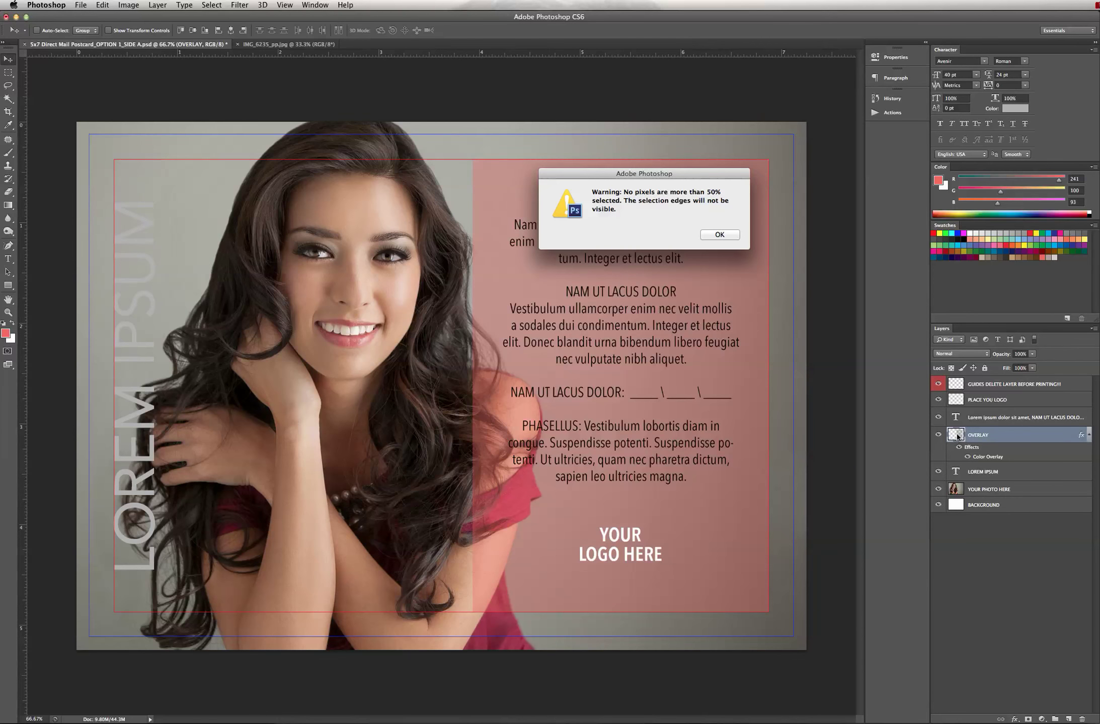
left_click(720, 236)
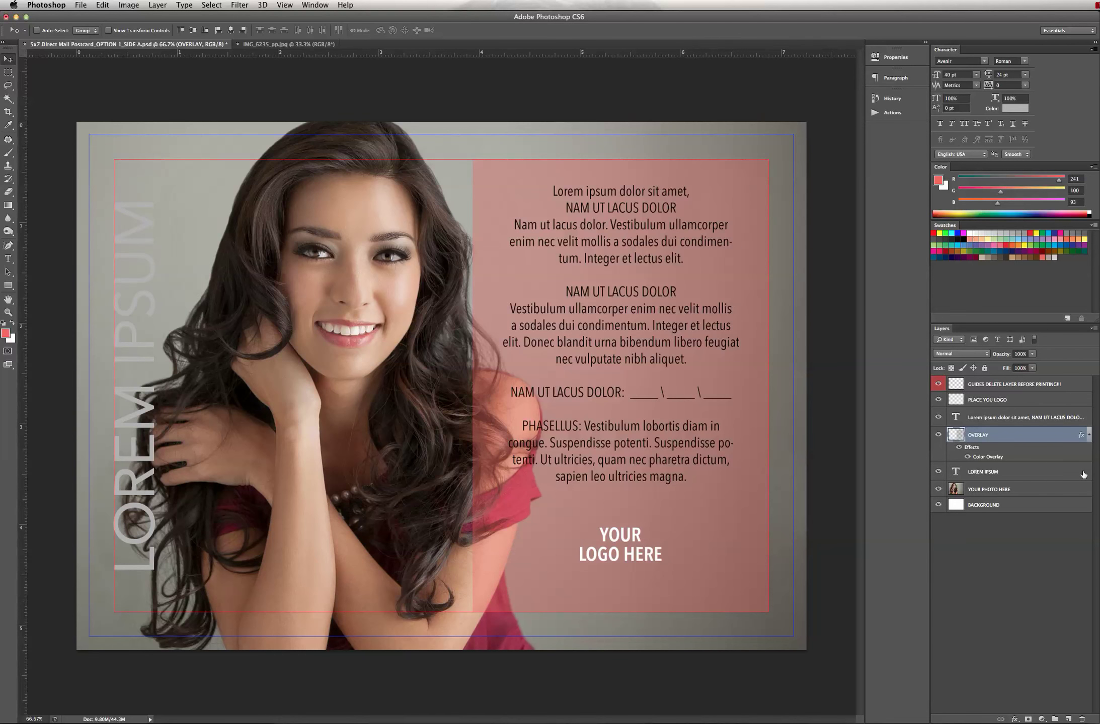
Step: Marquee the text panel area up to the red guide, fill it with the coral foreground color on a new layer, and deselect
left_click(8, 73)
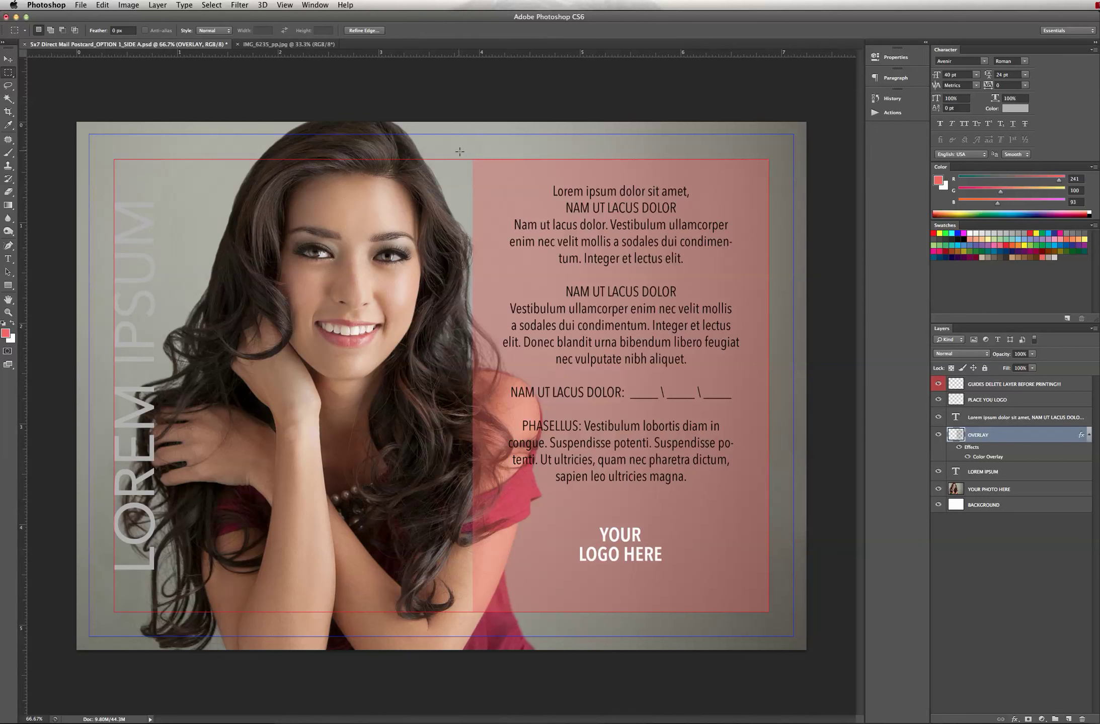
left_click_drag(472, 159, 768, 612)
left_click(1068, 719)
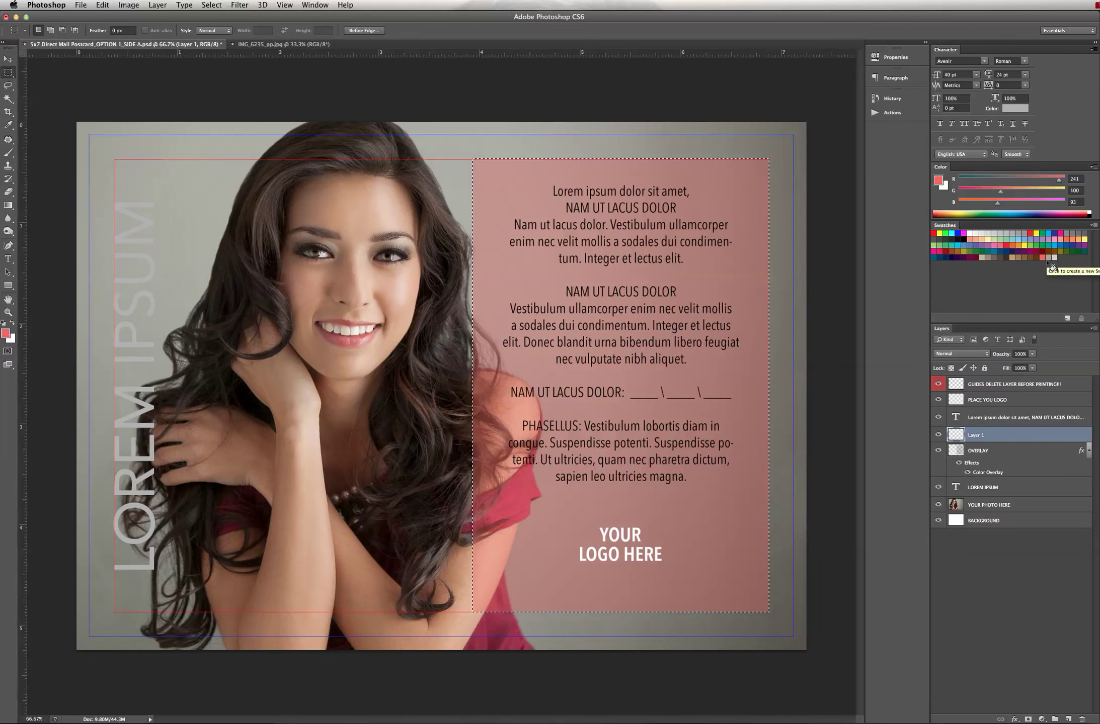
key("alt+BackSpace")
key("super+d")
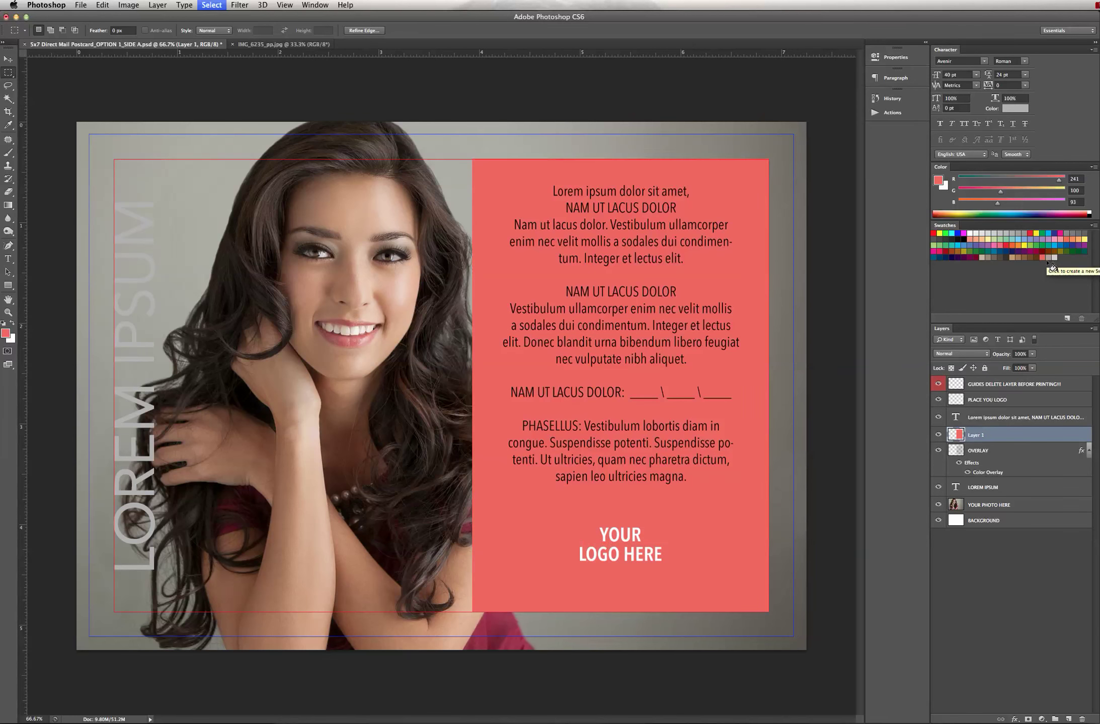
Step: Delete the old OVERLAY layer and set the new coral panel layer's opacity to 62%
left_click_drag(1046, 450, 1081, 720)
left_click(1032, 353)
left_click_drag(1023, 367, 1015, 366)
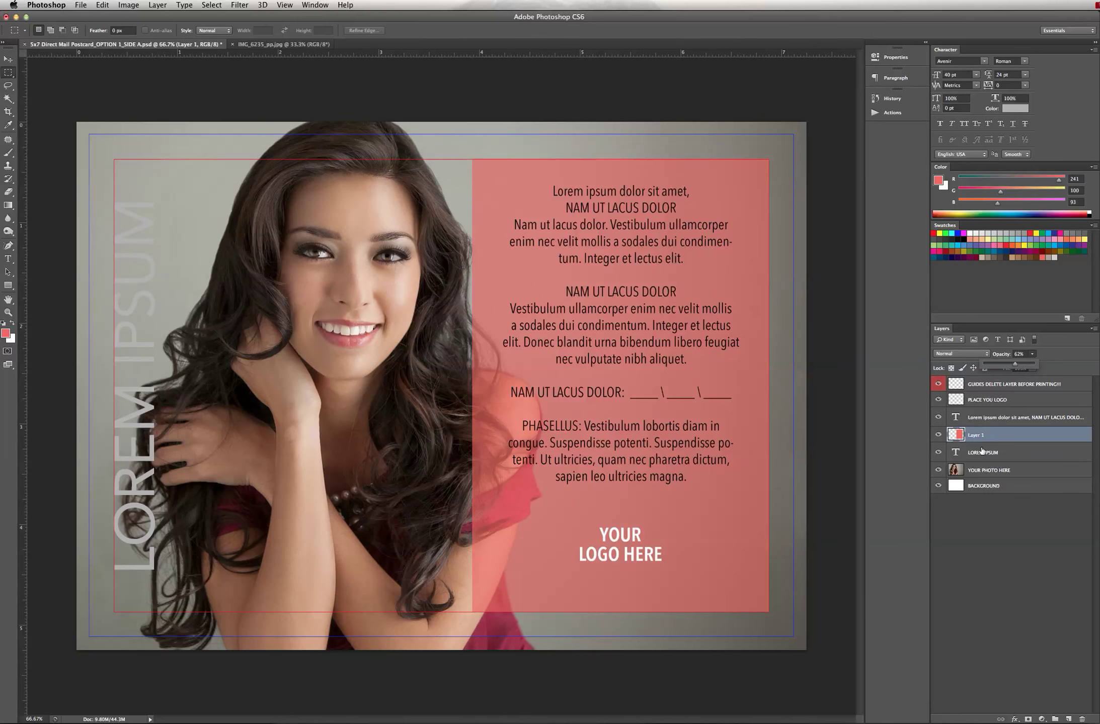
Step: Apply a dark grey #464646 Color Overlay at 100% opacity to the panel on Layer 1
double_click(1014, 438)
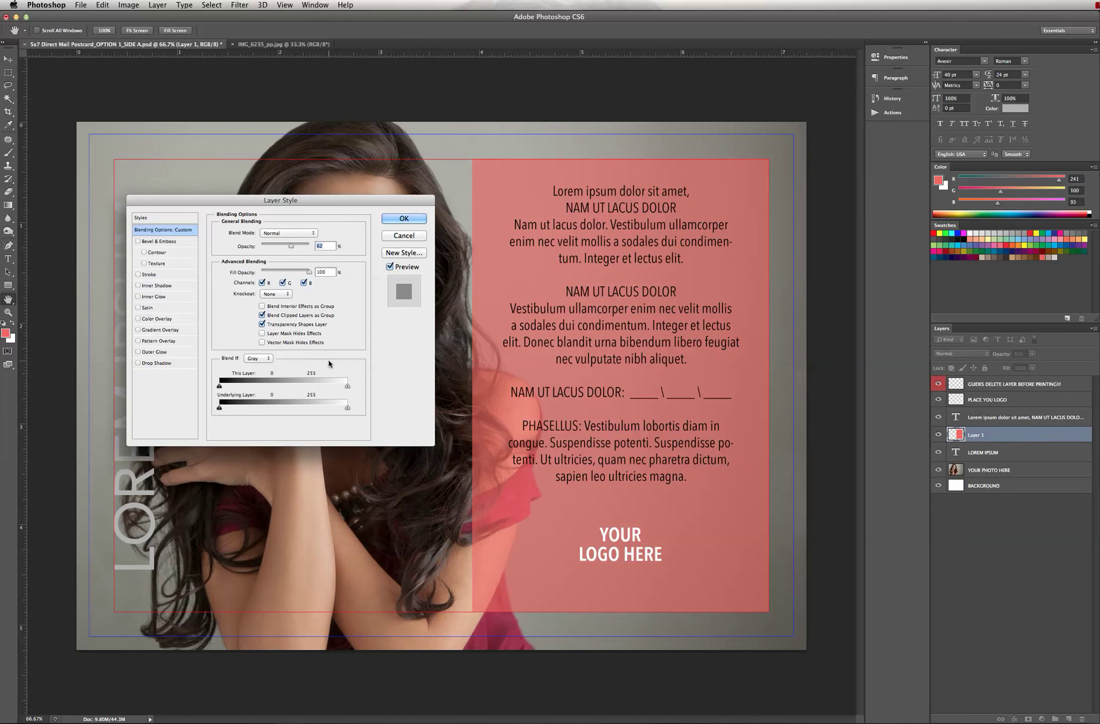
left_click(150, 320)
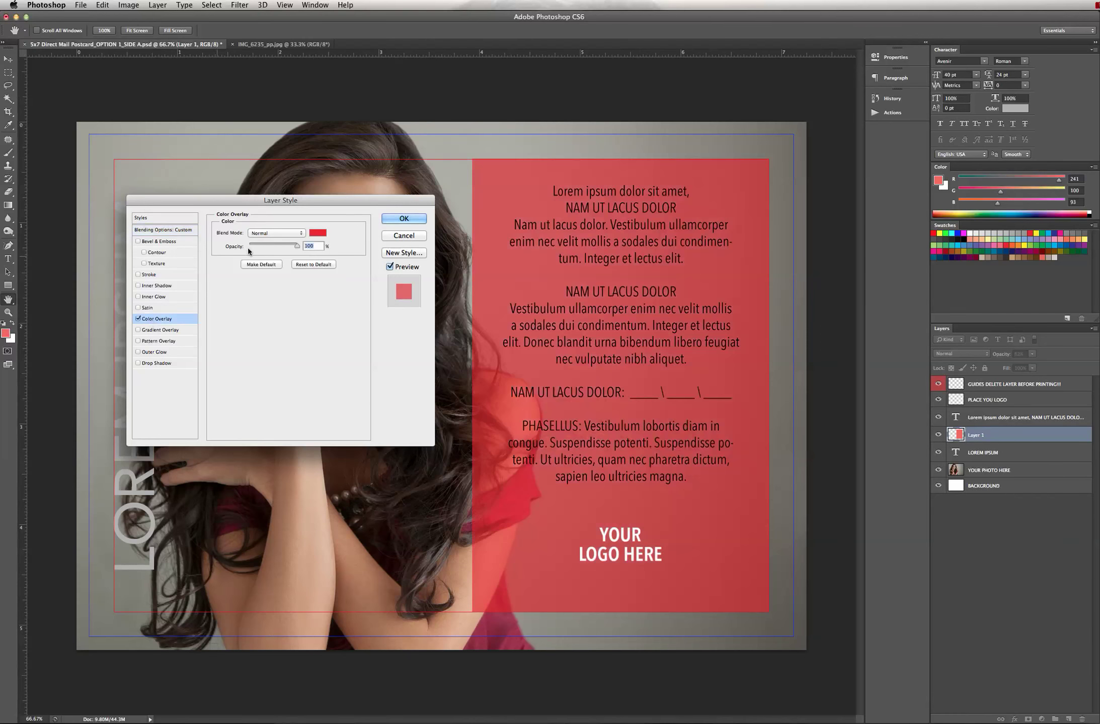
left_click(318, 233)
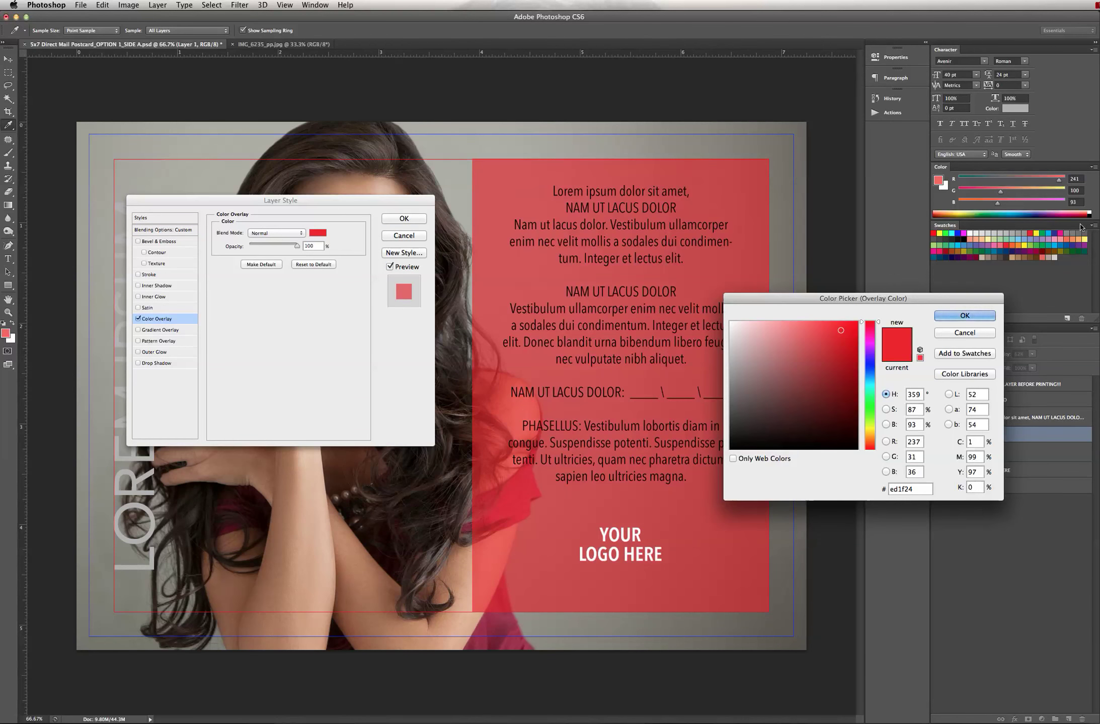
left_click(1053, 257)
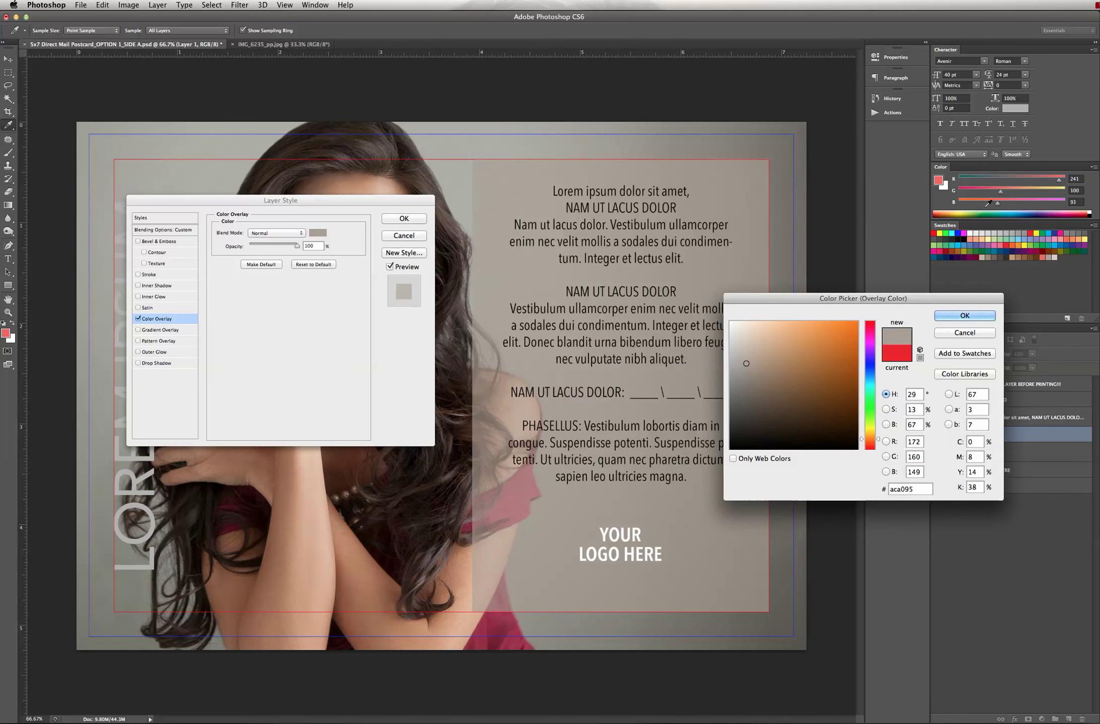
left_click(1087, 232)
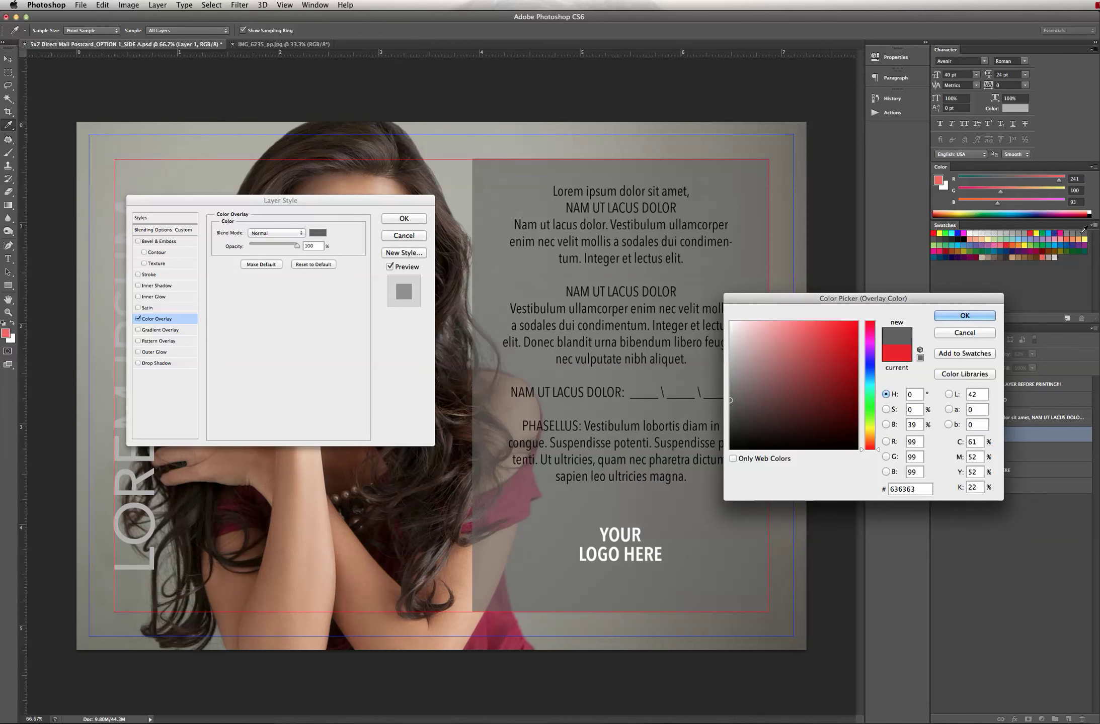
left_click(966, 236)
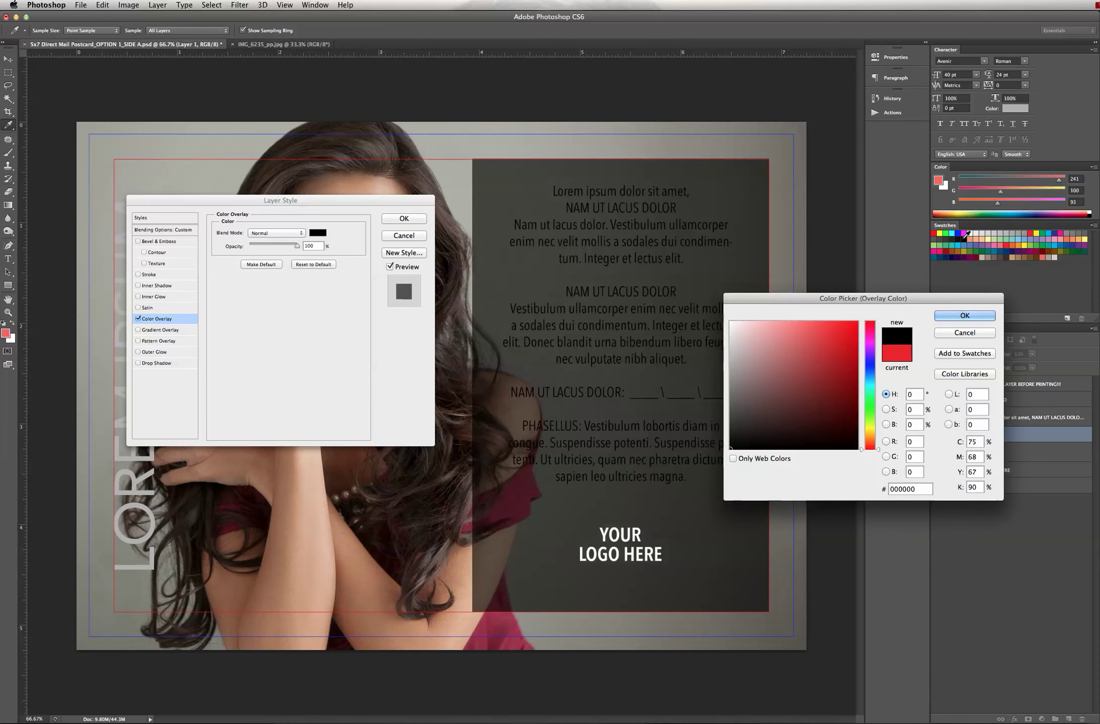
left_click(957, 235)
left_click(949, 236)
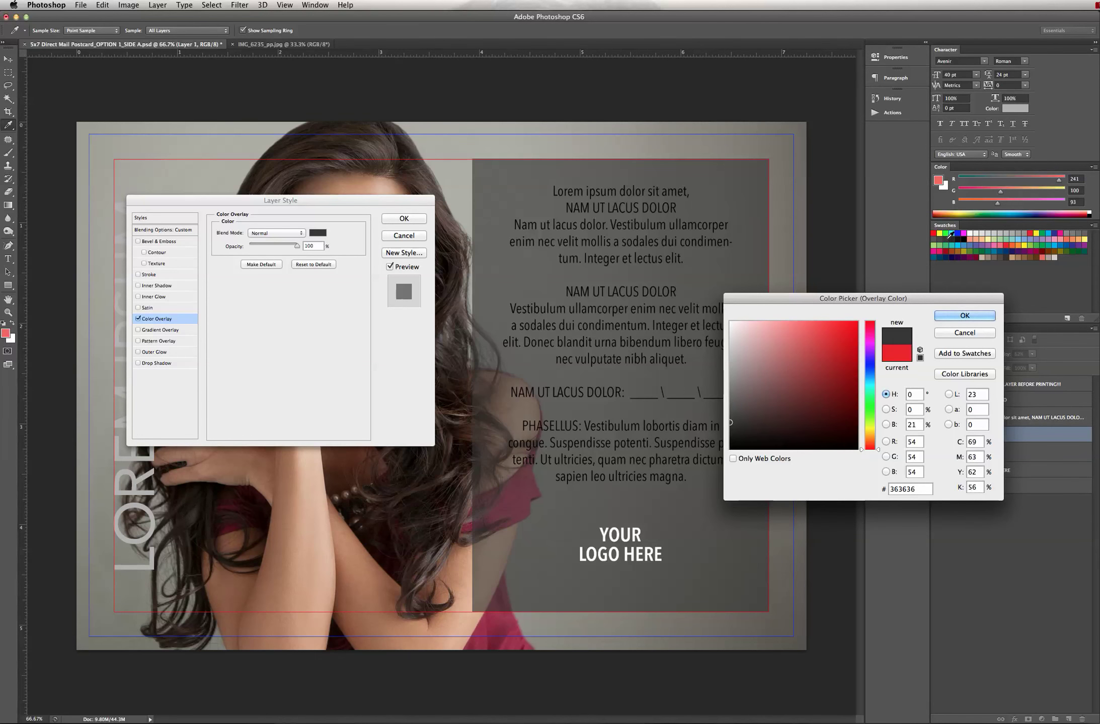
left_click(944, 236)
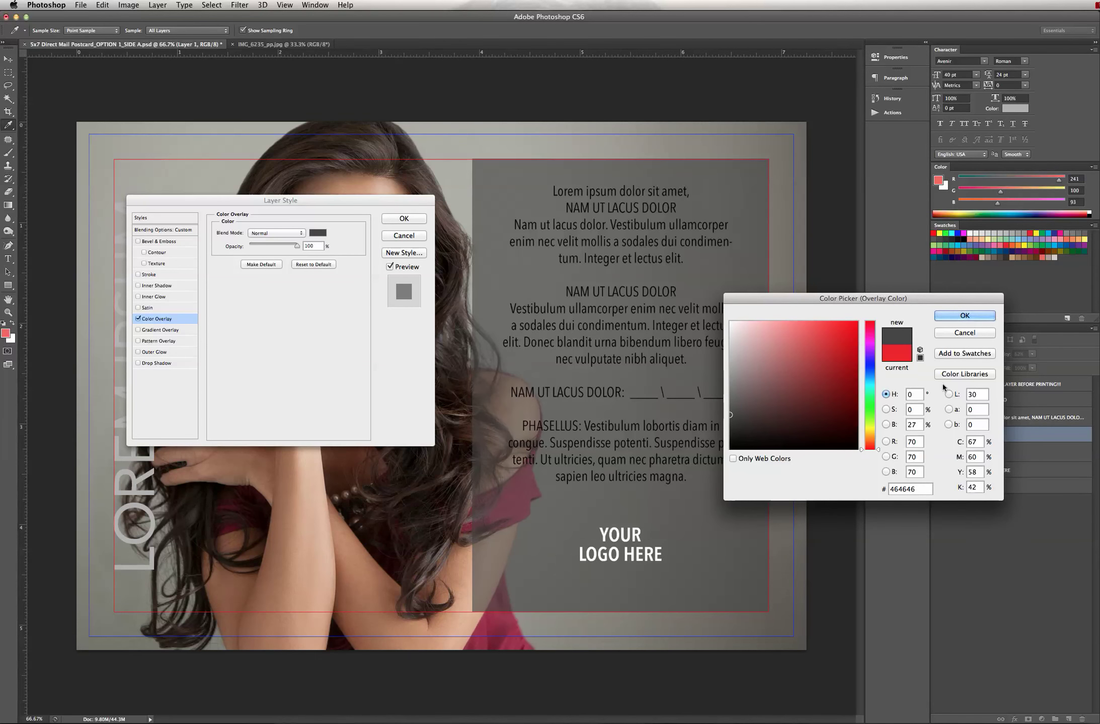
left_click(964, 316)
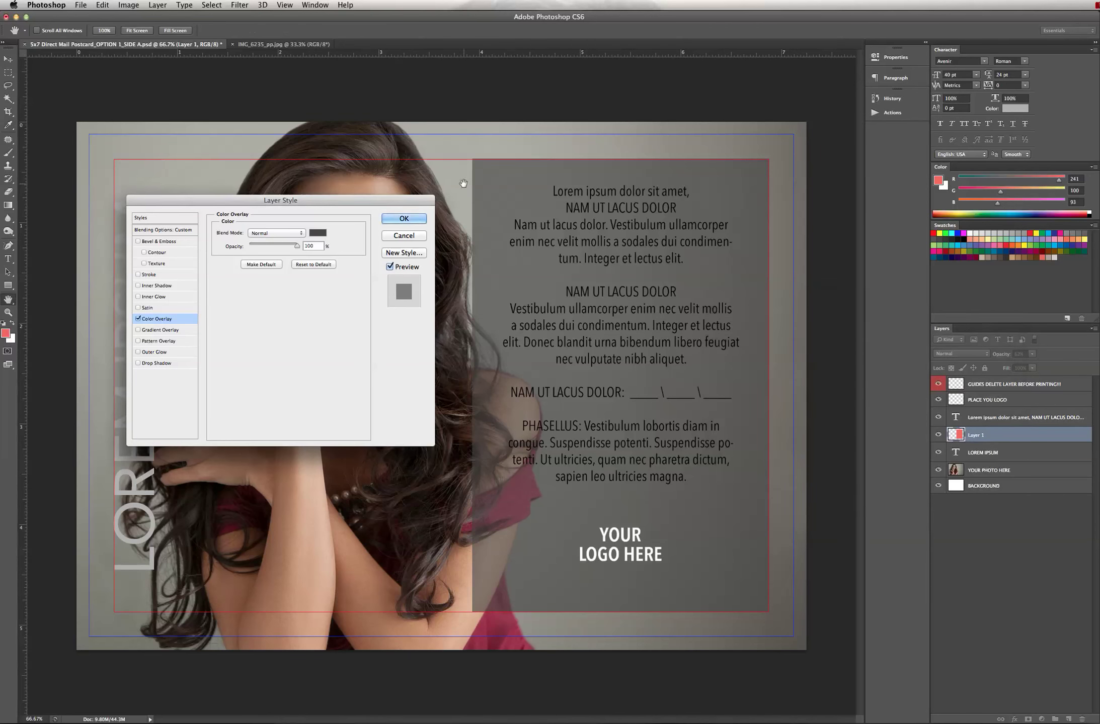
left_click(418, 220)
left_click(9, 60)
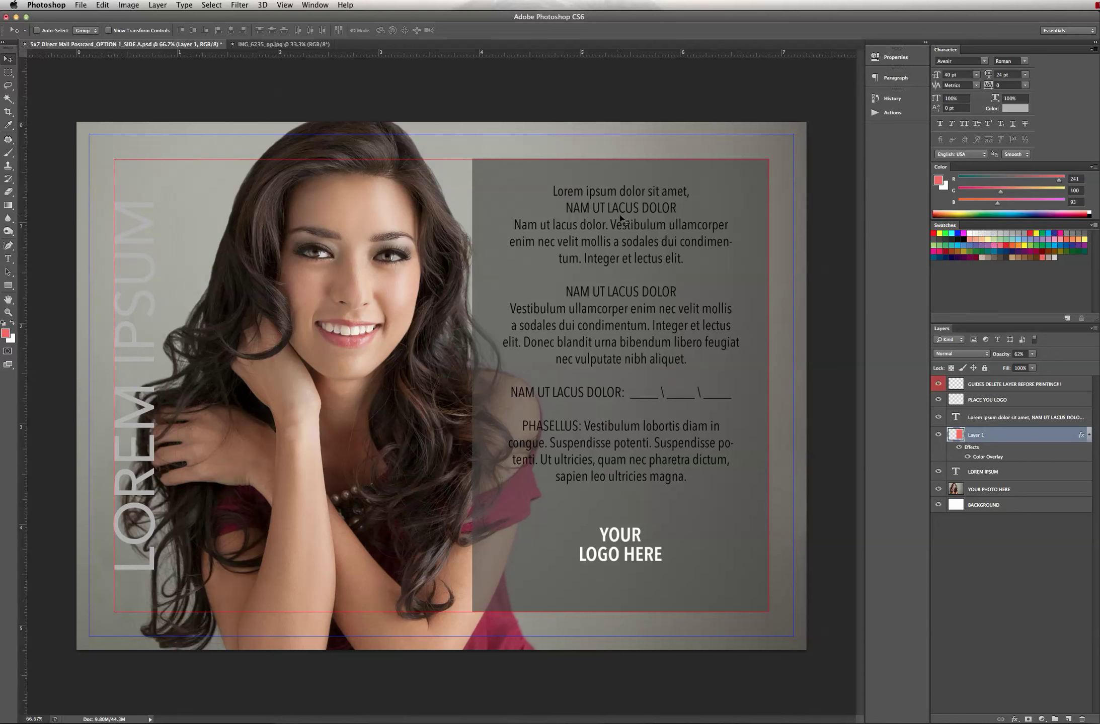
Step: Recolor all the placeholder body text on the panel light warm grey, RGB 216, 208, 199
left_click(8, 260)
left_click_drag(553, 191, 759, 488)
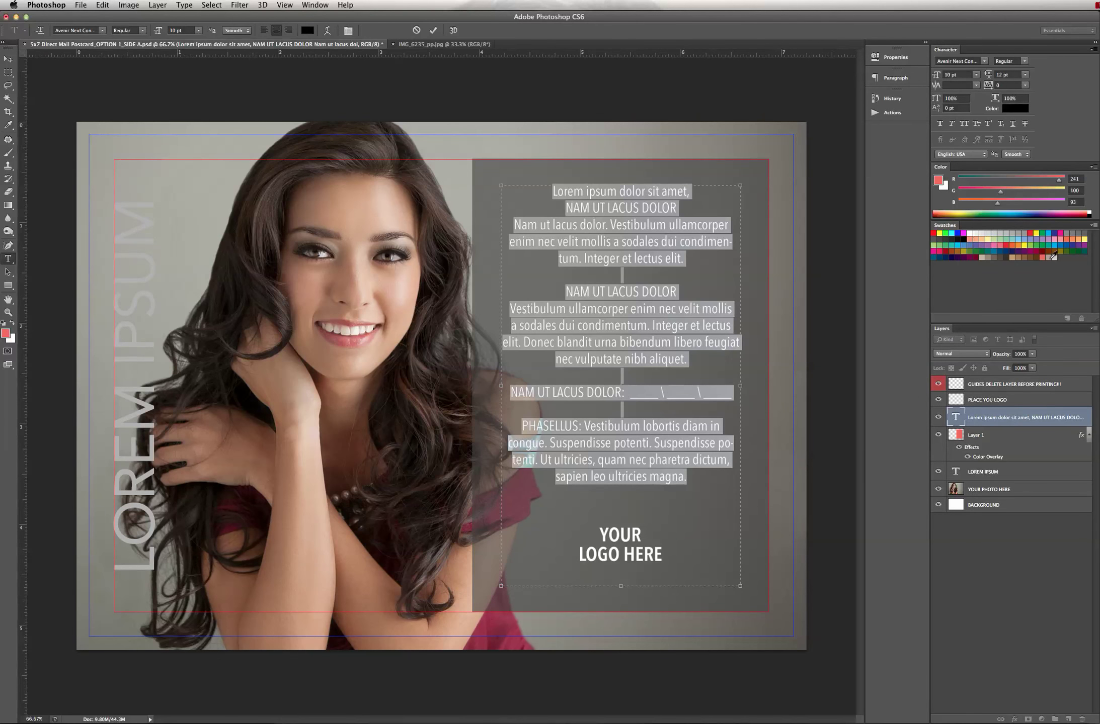
left_click(1044, 257)
left_click(1054, 257)
left_click(5, 60)
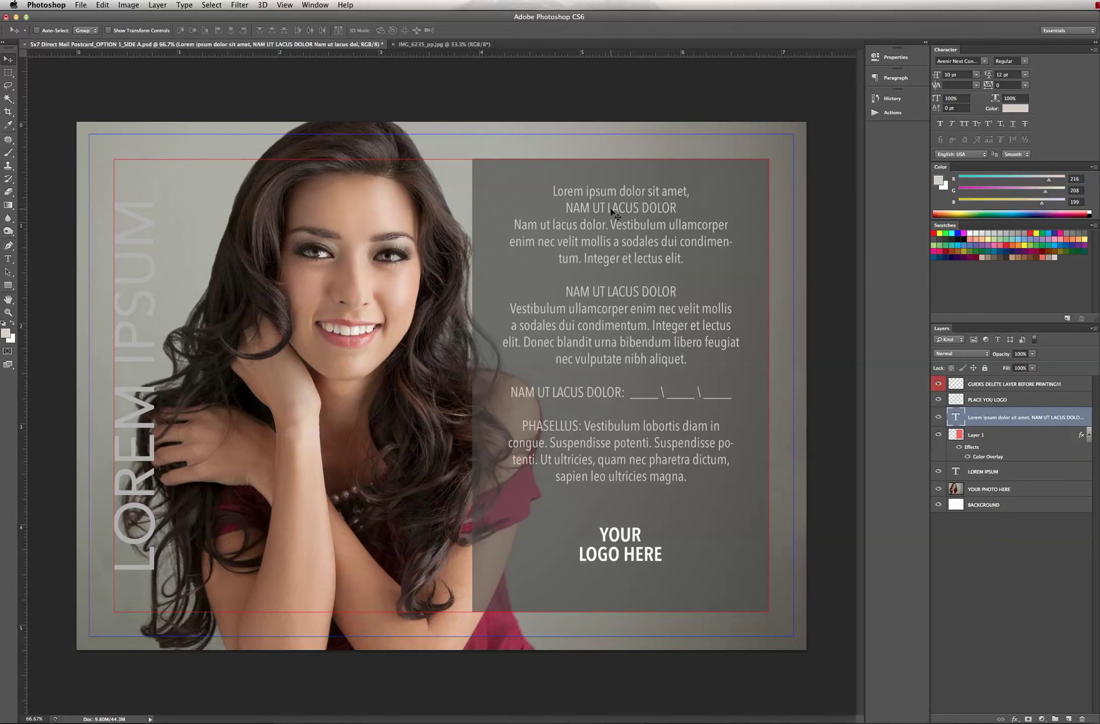
Step: Open the OPTION 2 side A postcard, copy its whole body text block, and return to the OPTION 1 postcard
left_click(80, 5)
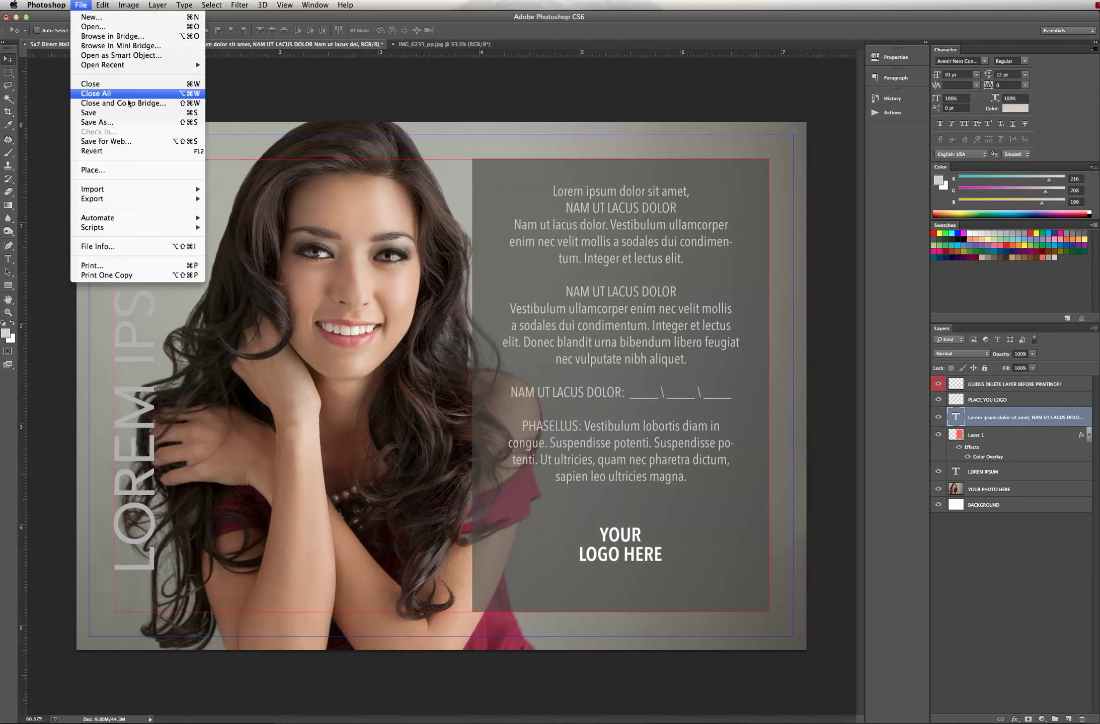
mouse_move(137, 64)
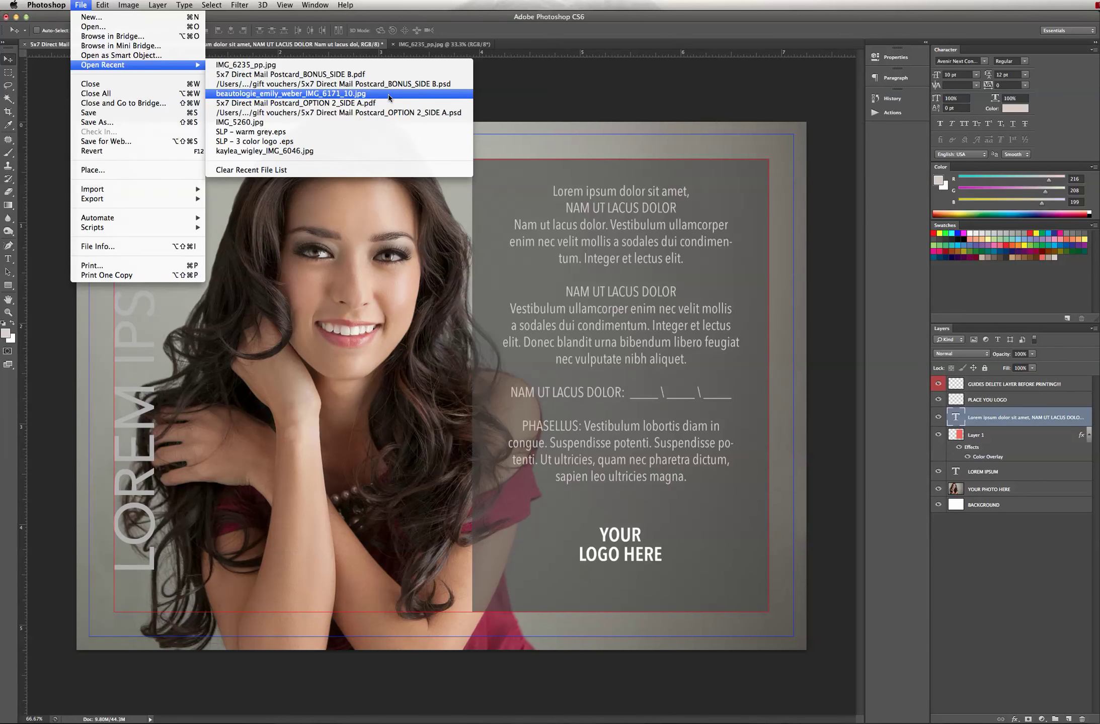
left_click(326, 113)
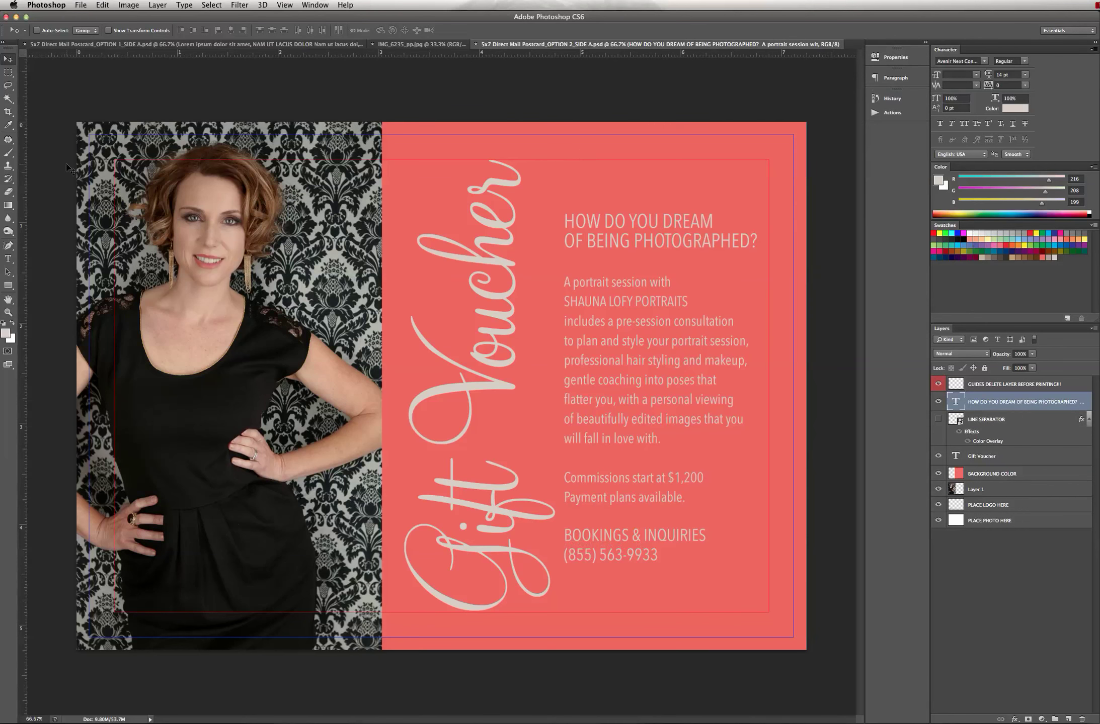
left_click(8, 258)
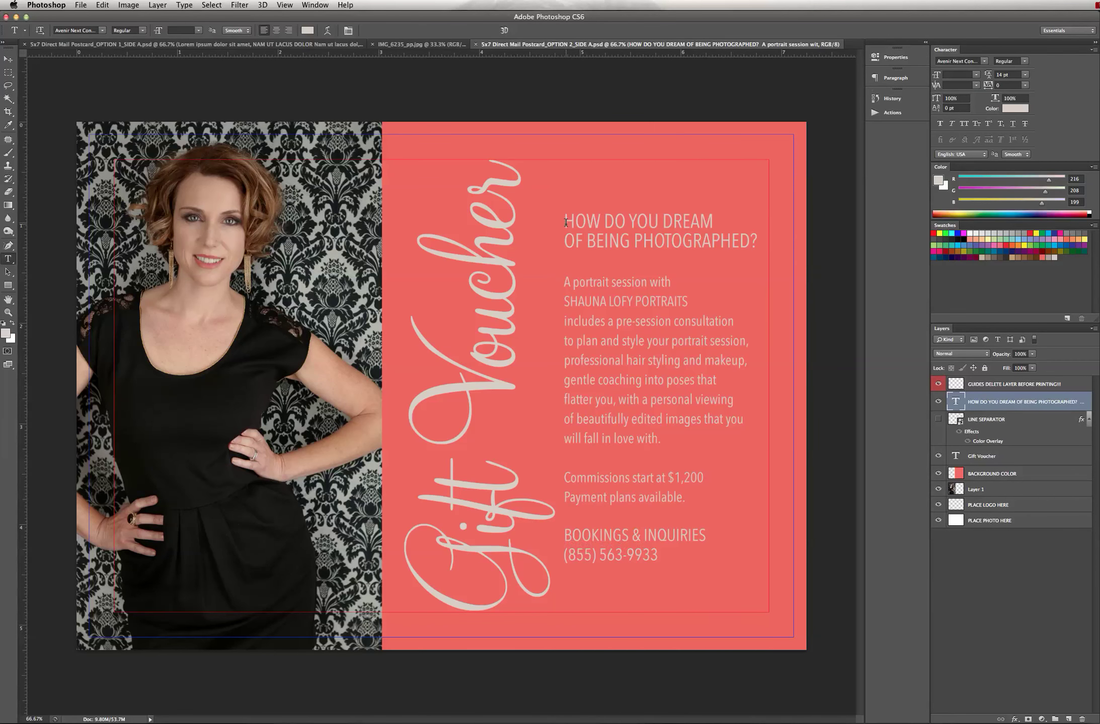
left_click_drag(566, 222, 731, 562)
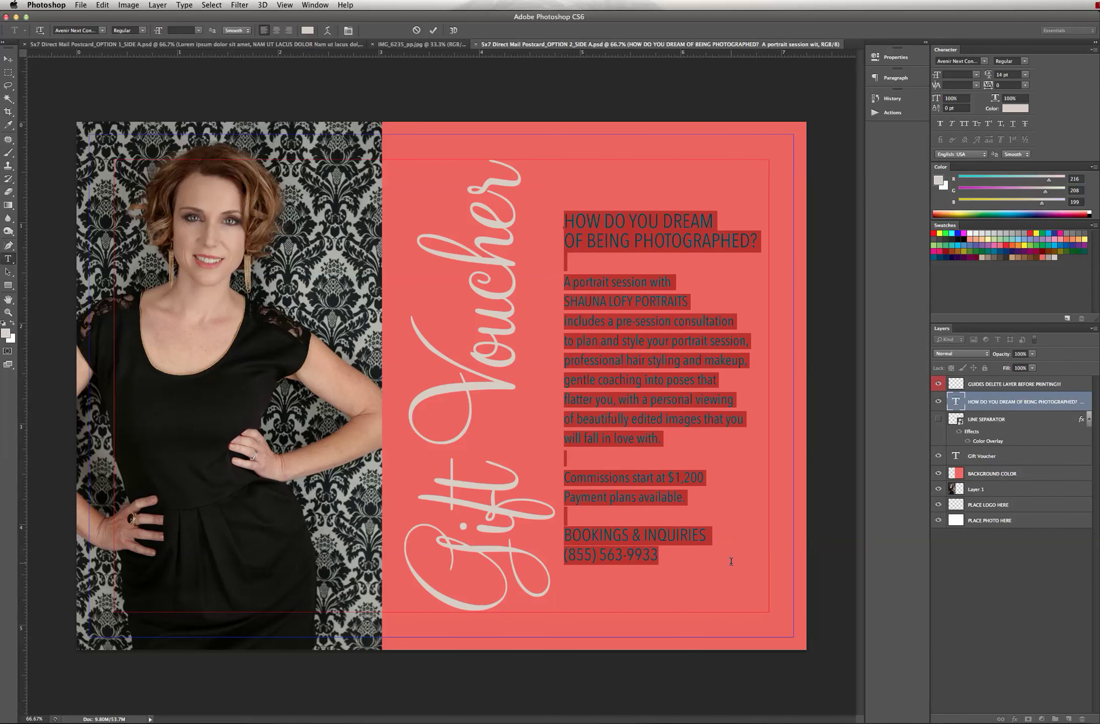
left_click(151, 46)
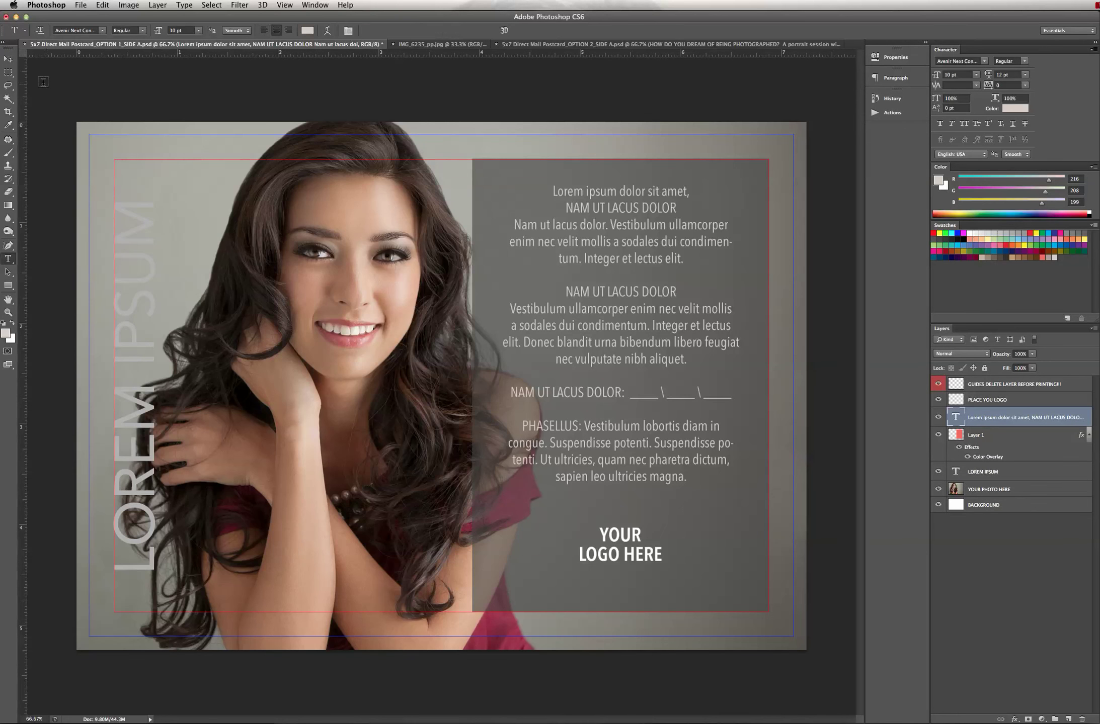
left_click(8, 60)
Step: Switch to InDesign and open the recent document SLP Gift Voucher.indd
mouse_move(322, 706)
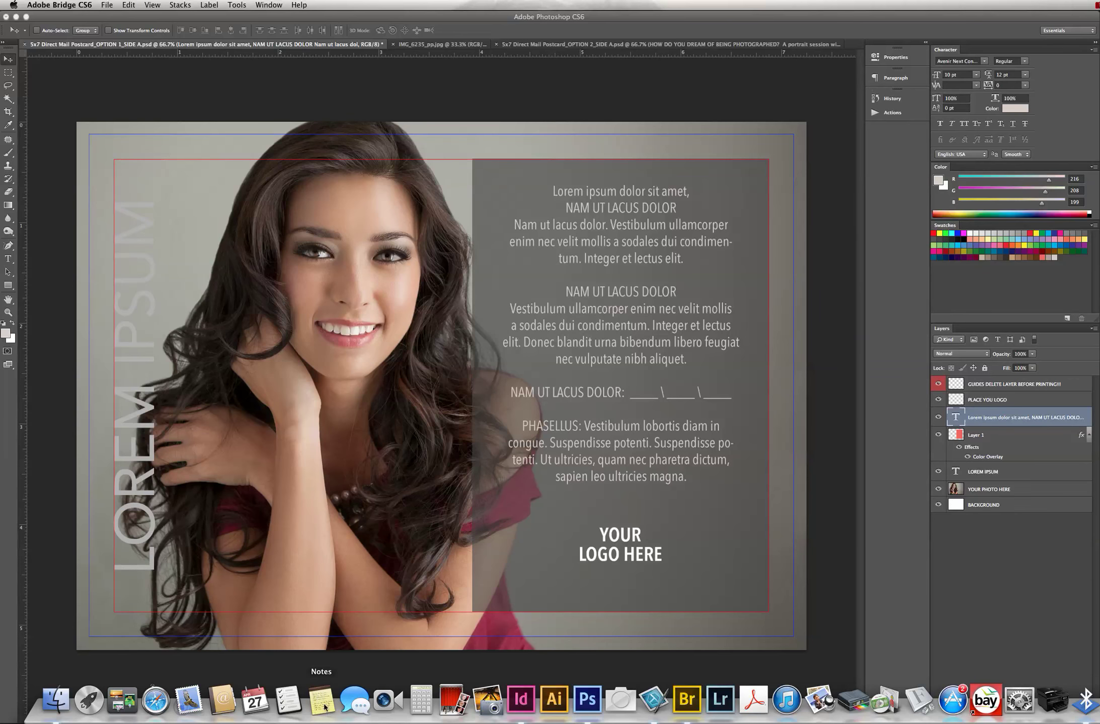
left_click(520, 699)
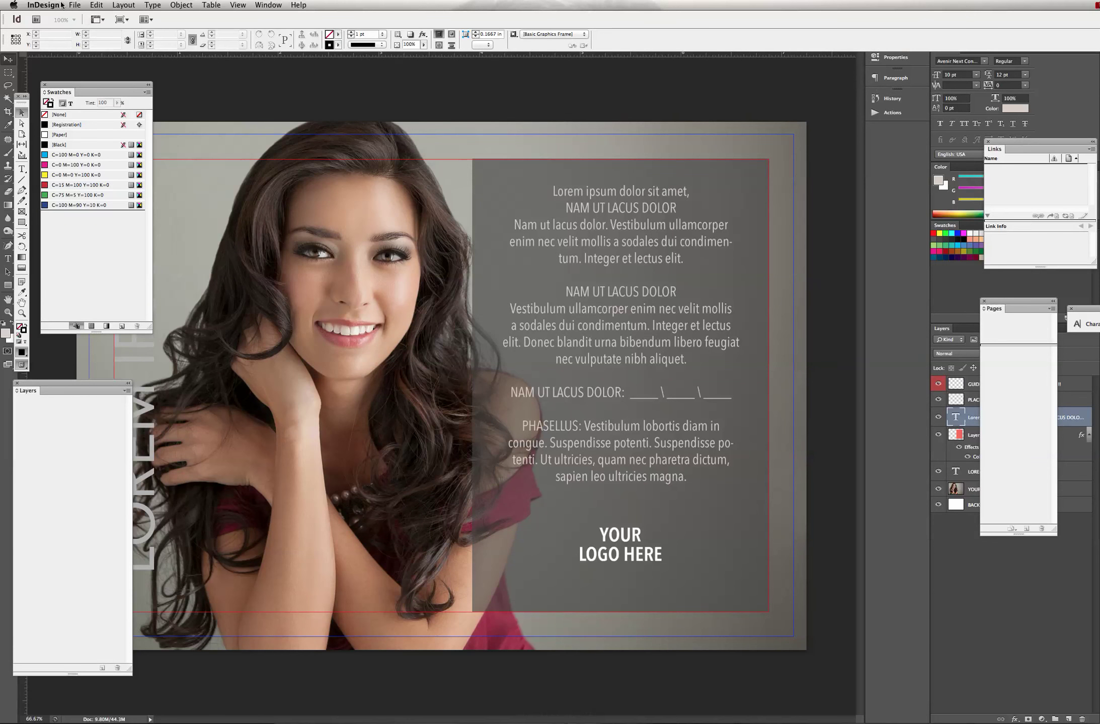
left_click(75, 6)
mouse_move(96, 46)
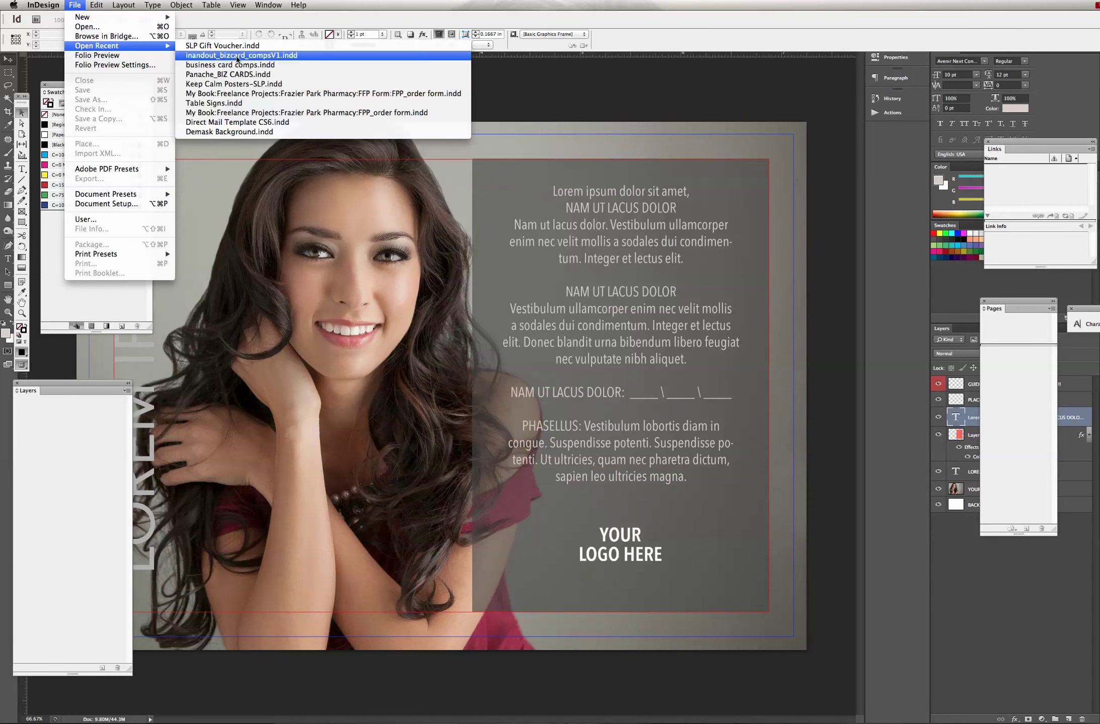
left_click(227, 42)
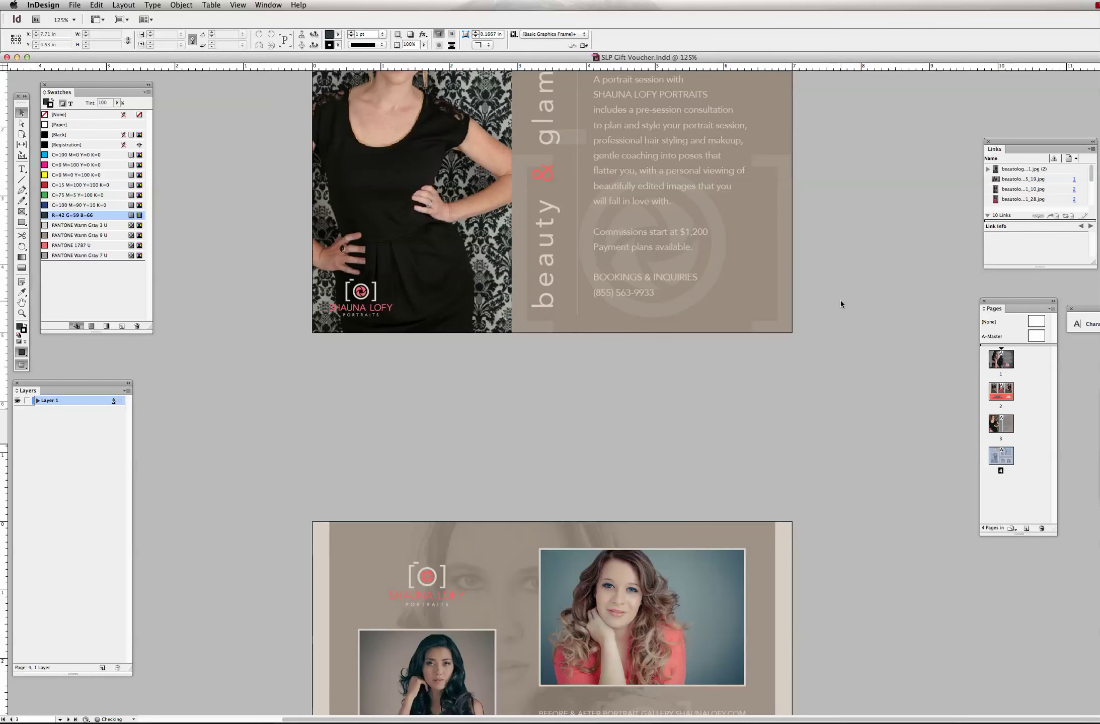
Step: Copy all the body text above the logo on the voucher's first page and switch back to the OPTION 1 postcard in Photoshop
scroll(840, 303, "up", 15)
left_click(21, 169)
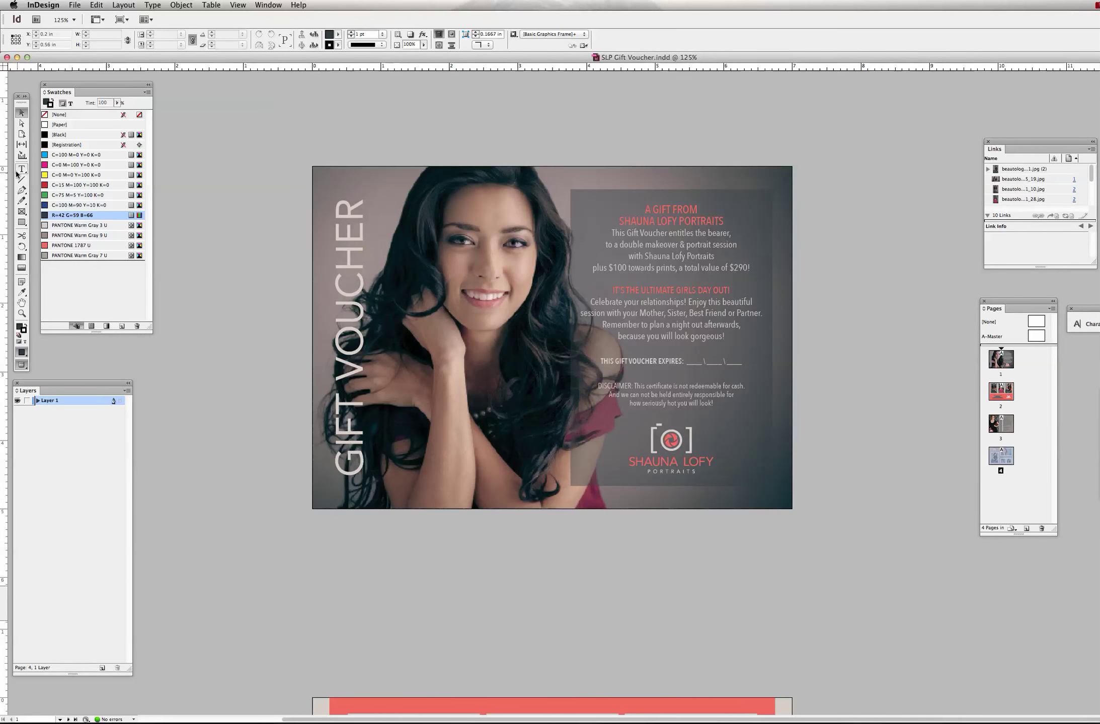
left_click_drag(644, 203, 778, 410)
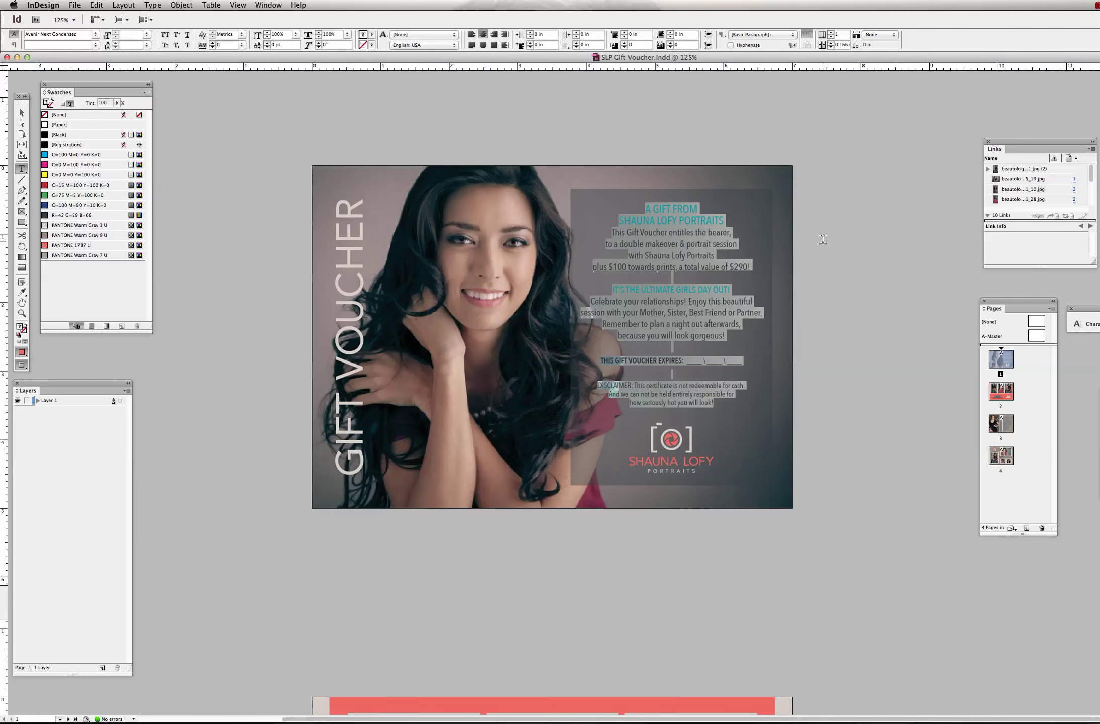
mouse_move(552, 717)
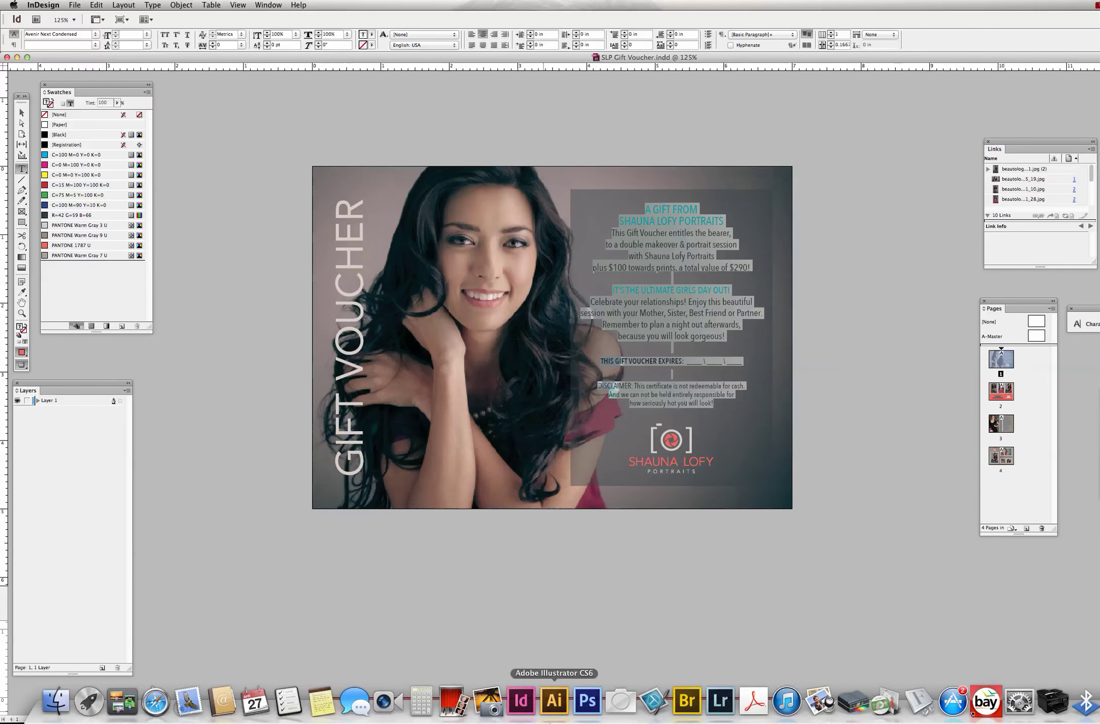
left_click(587, 714)
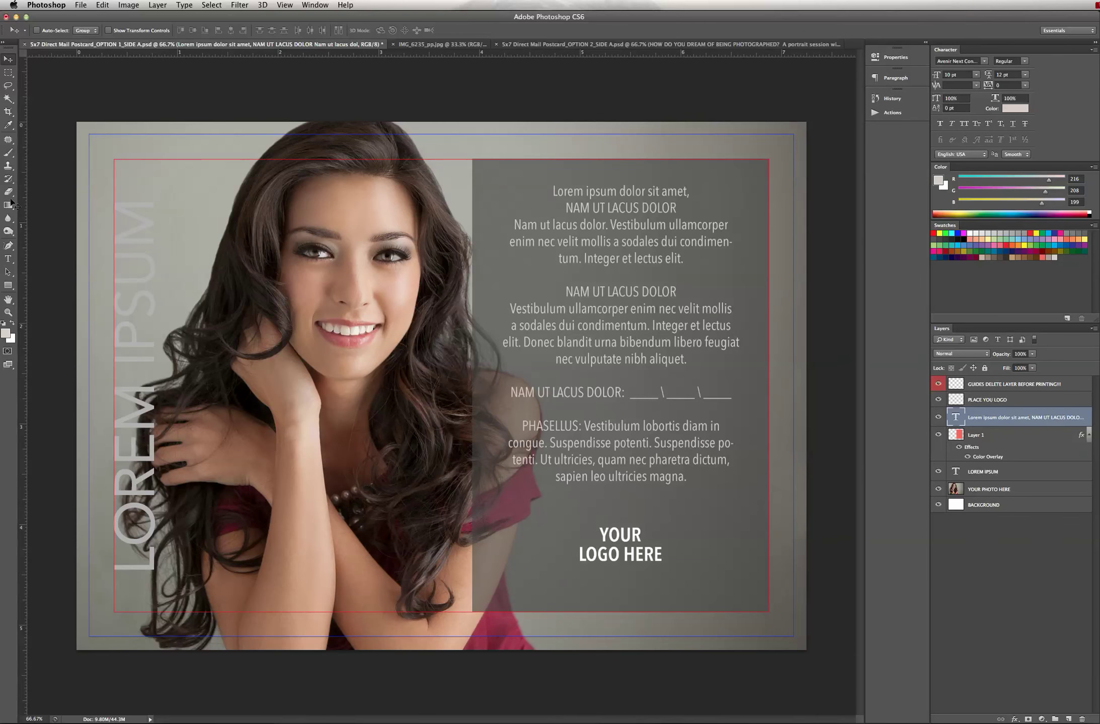
Step: Replace all the placeholder body text on the grey panel with the copied gift voucher text
left_click(8, 258)
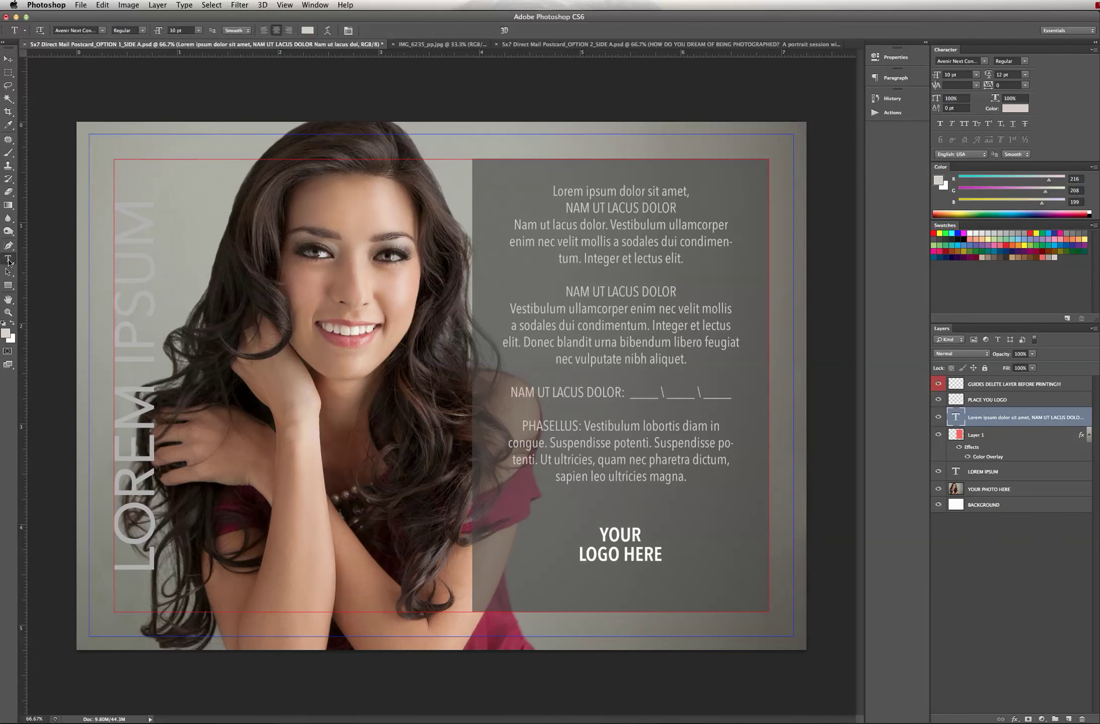
left_click(554, 189)
key("super+a")
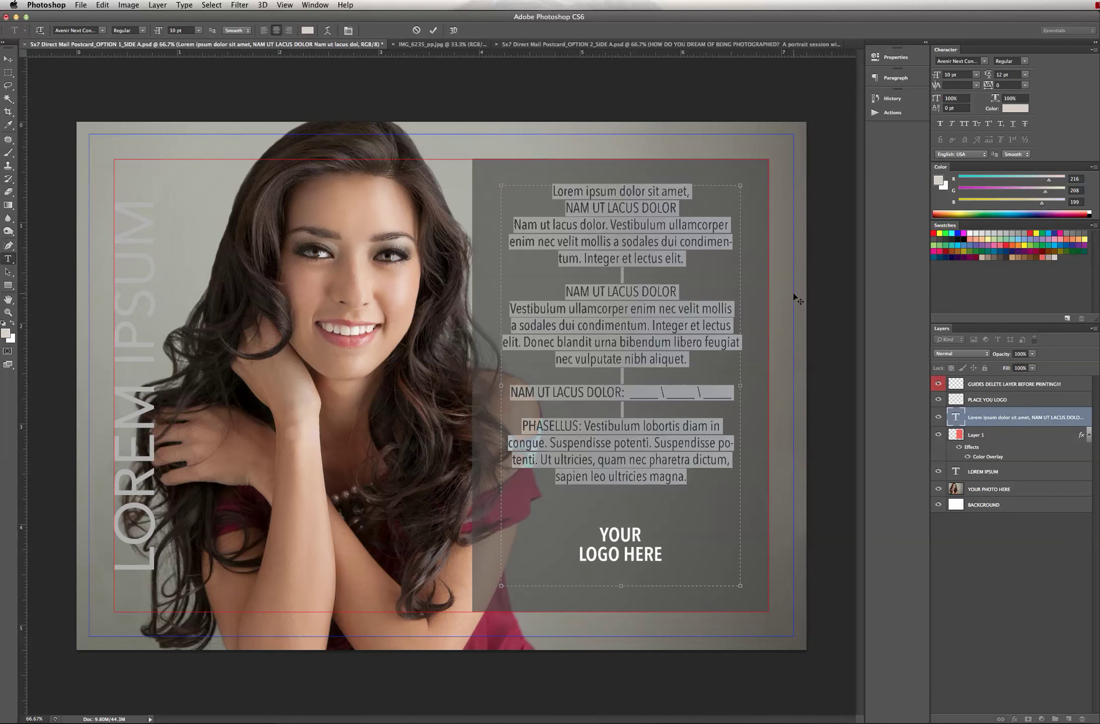
type("A GIFT FROM SHAUNA LOFY PORTRAITS This Gift Voucher entitles the bearer, to a double makeover & portrait session with Shauna Lofy Portraits plus $100 towards prints, a total value of $290!  IT’S THE ULTIMATE GIRLS DAY OUT! Celebrate your relationships! Enjoy this beautiful session with your Mother, Sister, Best Friend or Partner. Remember to plan a night out afterwards, because you will look gorgeous!  THIS GIFT VOUCHER EXPIRES: _____ \\ _____ \\ _____  DISCLAIMER: This certificate is not redeemable for cash. And we can not be held entirely responsible for how seriously hot you will look!")
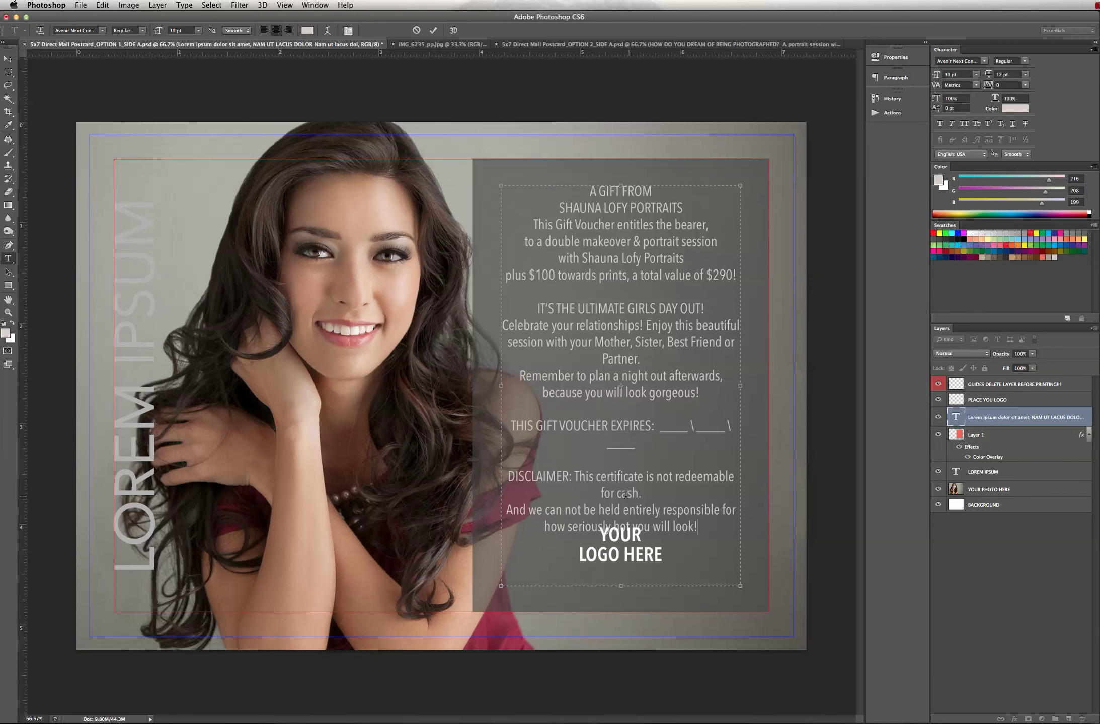
Step: Join the disclaimer into one continuous paragraph, removing its line breaks and the stray n before "how"
left_click(507, 510)
key("BackSpace")
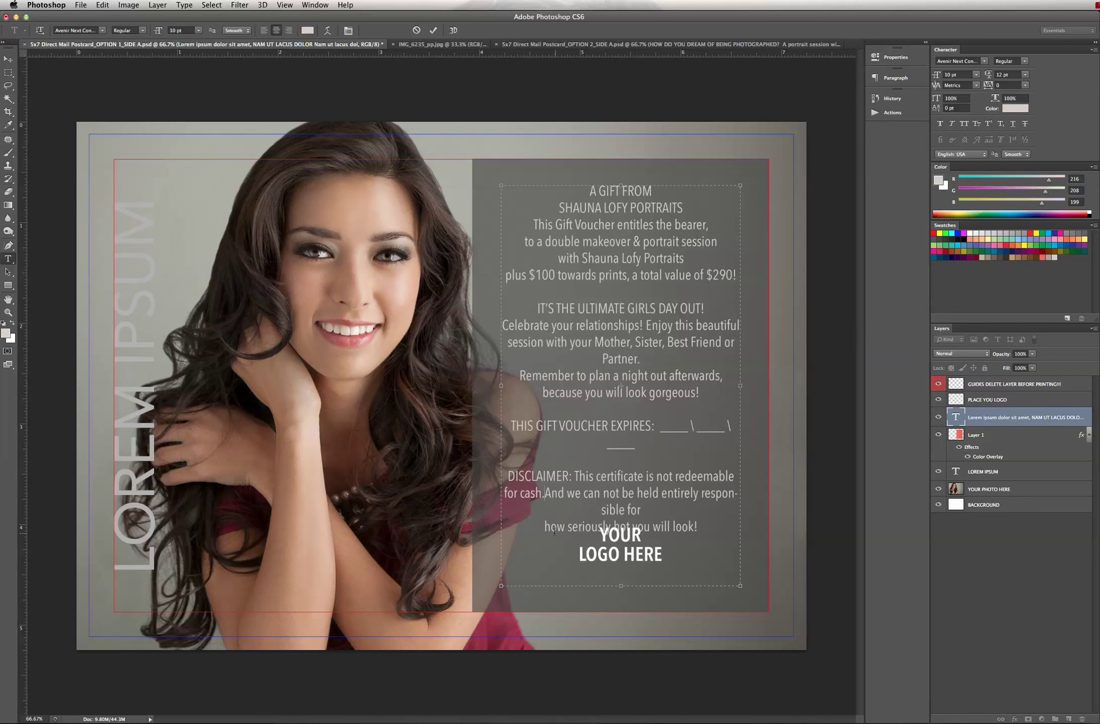
key("BackSpace")
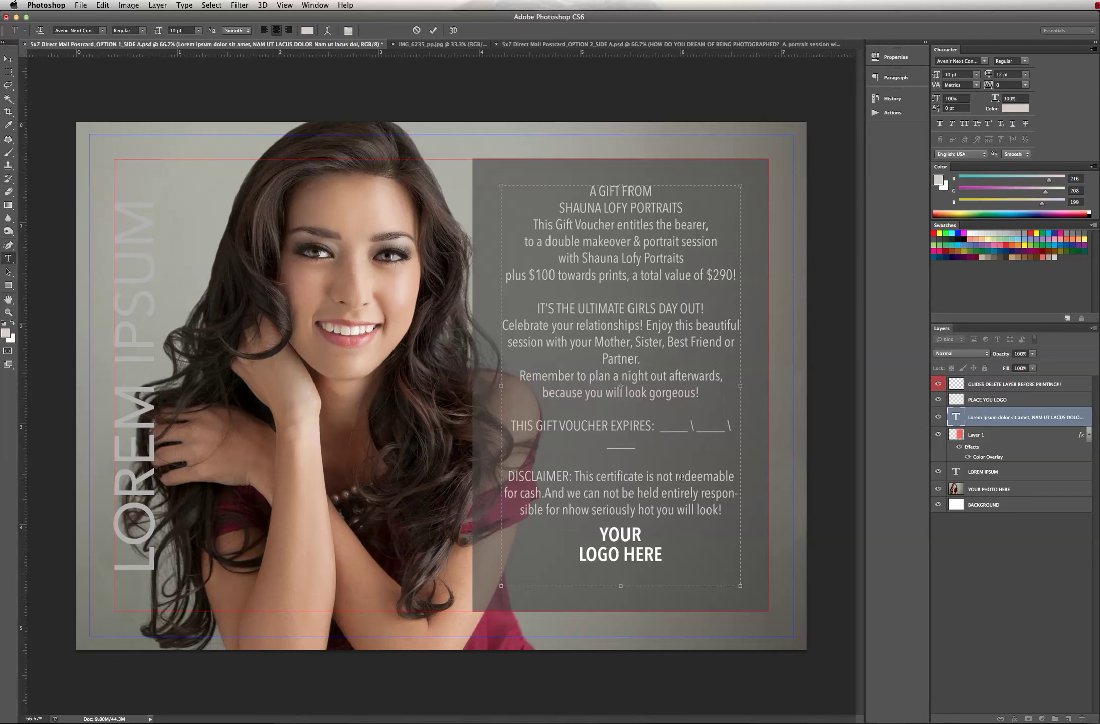
key("BackSpace")
Step: Set the disclaimer paragraph to 8 pt text with 10 pt leading
left_click_drag(729, 514, 535, 467)
left_click(976, 75)
left_click(962, 100)
left_click(1024, 74)
left_click(962, 76)
left_click(1025, 74)
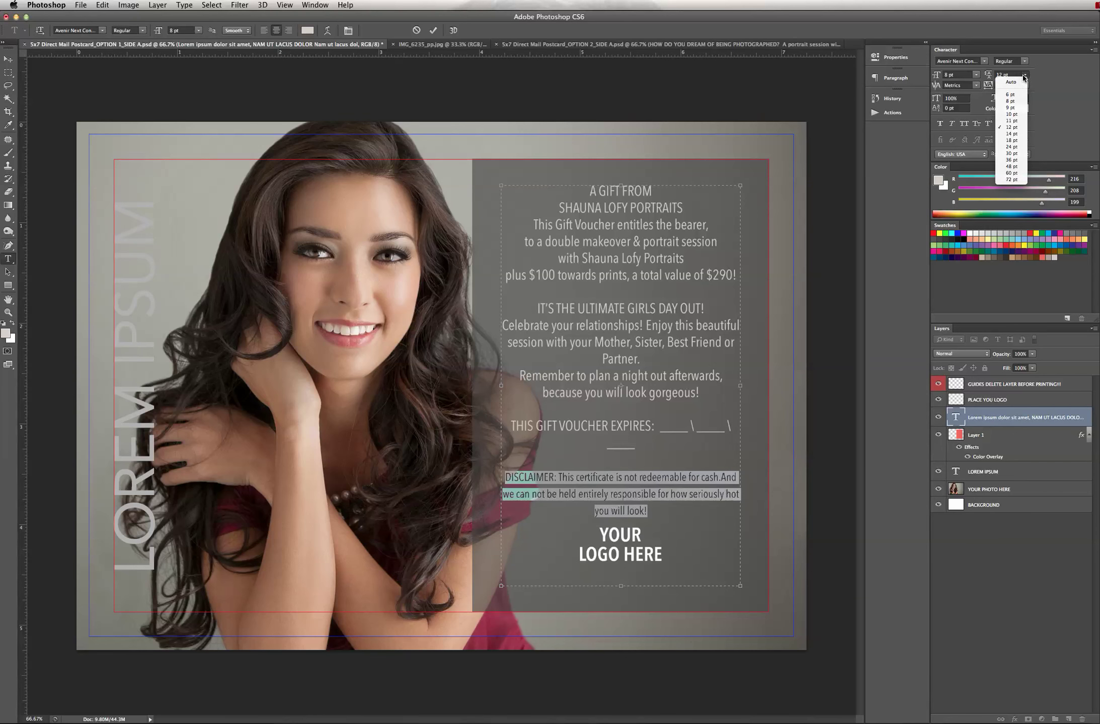
left_click(1015, 115)
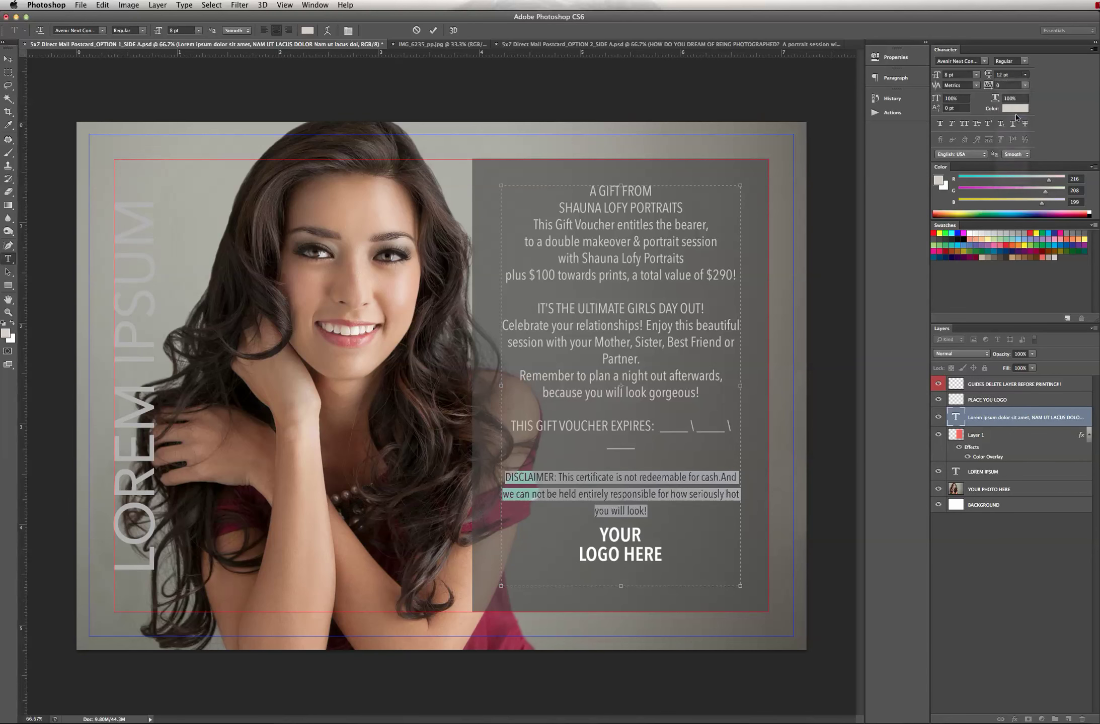
Step: Break the disclaimer into three lines, after "cash." and after "responsible"
left_click(721, 474)
key("Return")
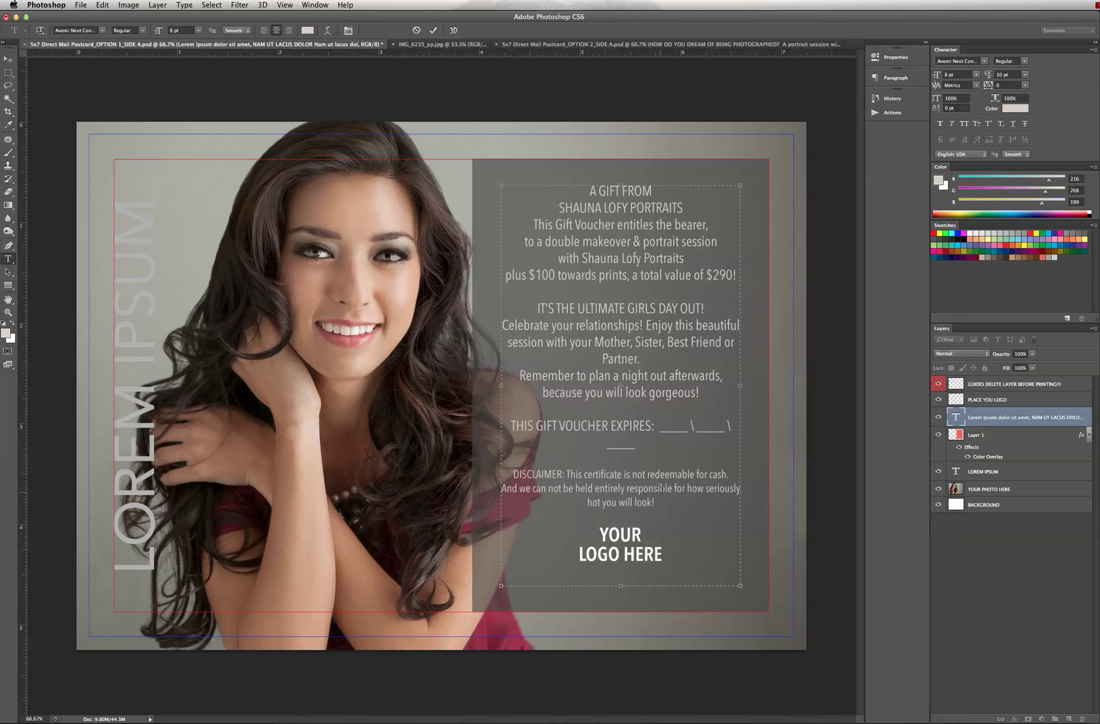
key("Return")
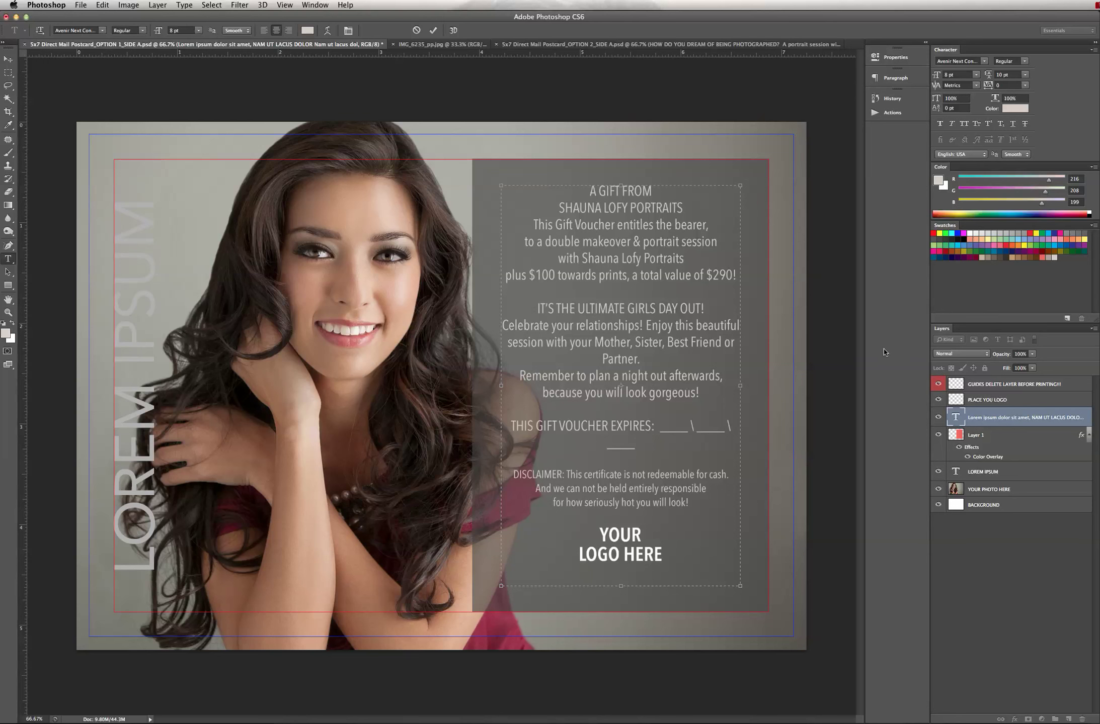
Step: Reduce the "THIS GIFT VOUCHER EXPIRES" line and its date blanks to 8 pt
left_click_drag(635, 449, 509, 425)
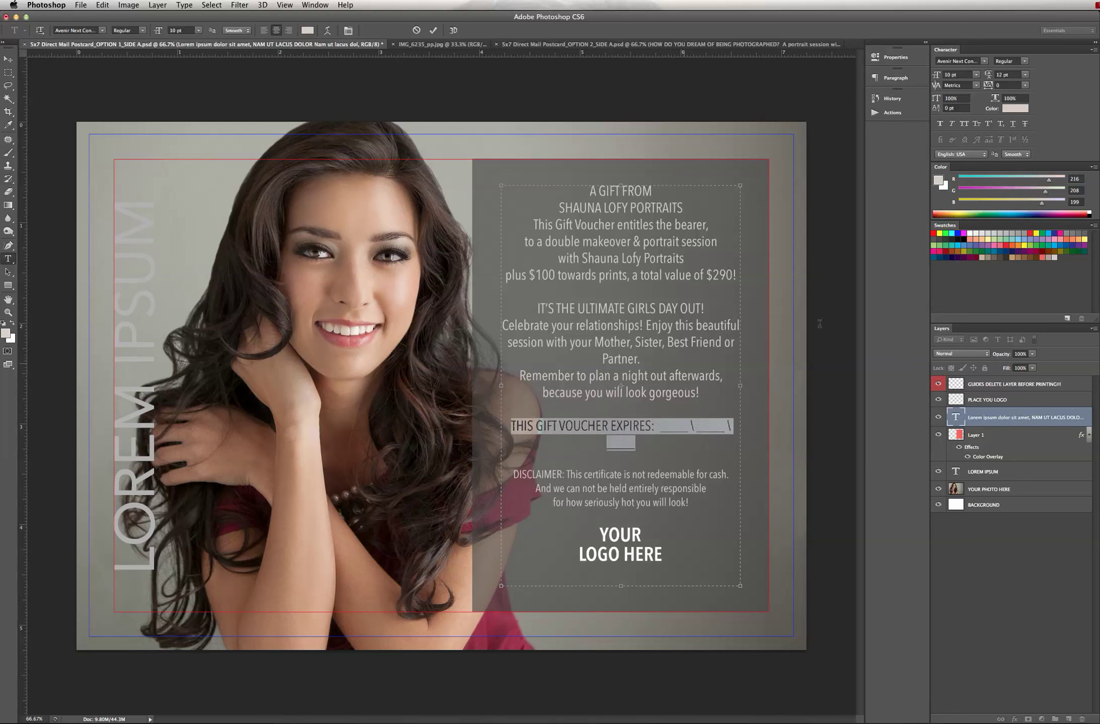
left_click(976, 75)
left_click(956, 56)
left_click(693, 431)
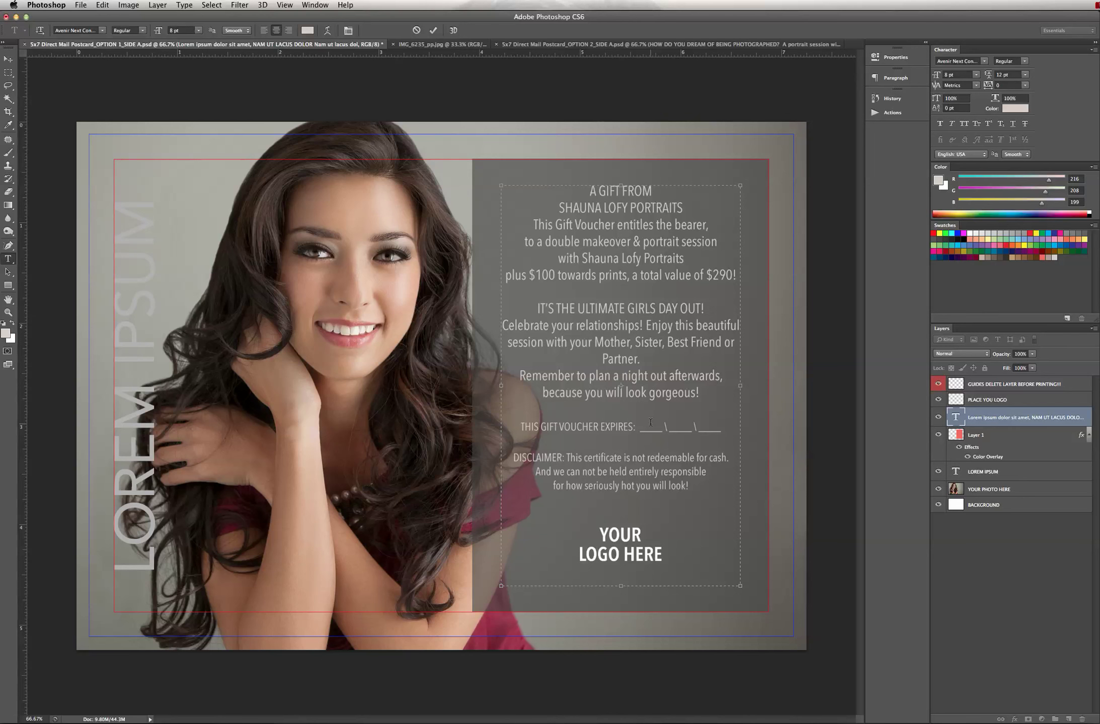
Step: Replace the expiry blanks with December 31, 2013, and move the date to its own line without the colon before it
left_click_drag(724, 431, 637, 428)
type("December")
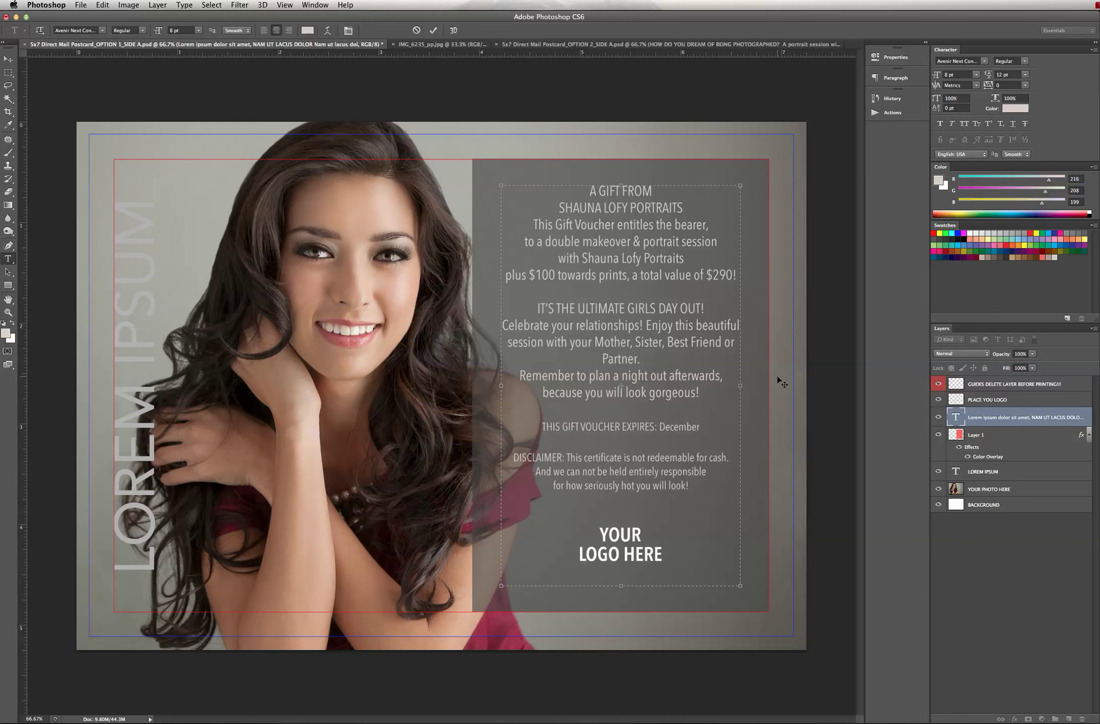
type(" 31, 2")
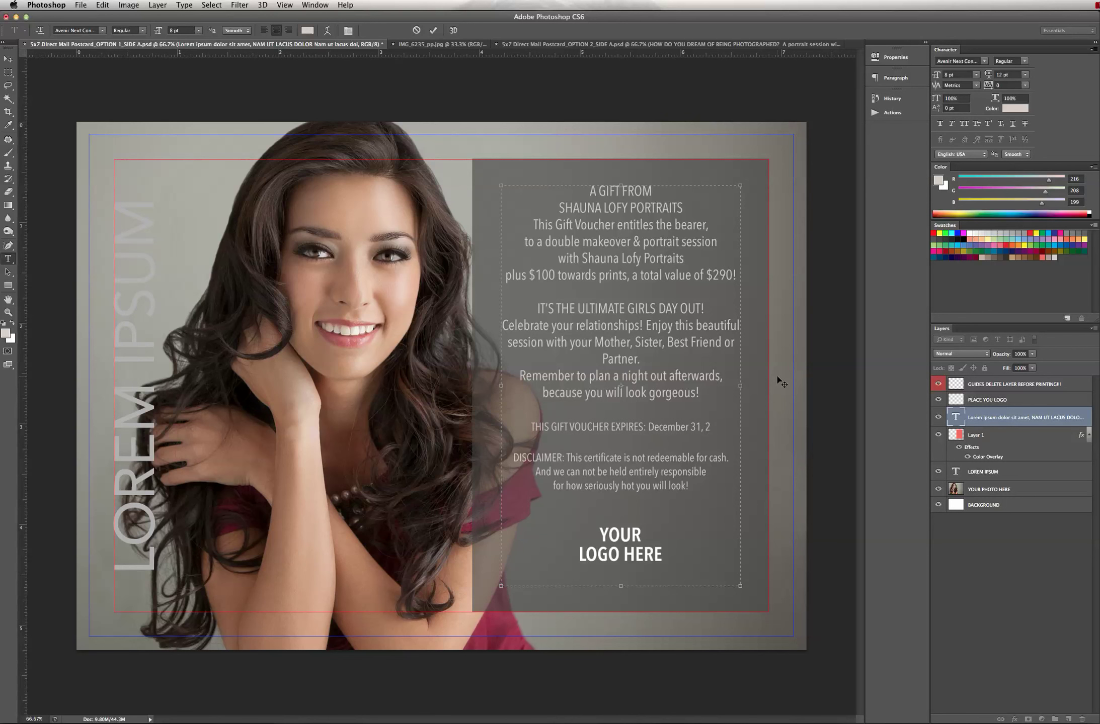
type("013")
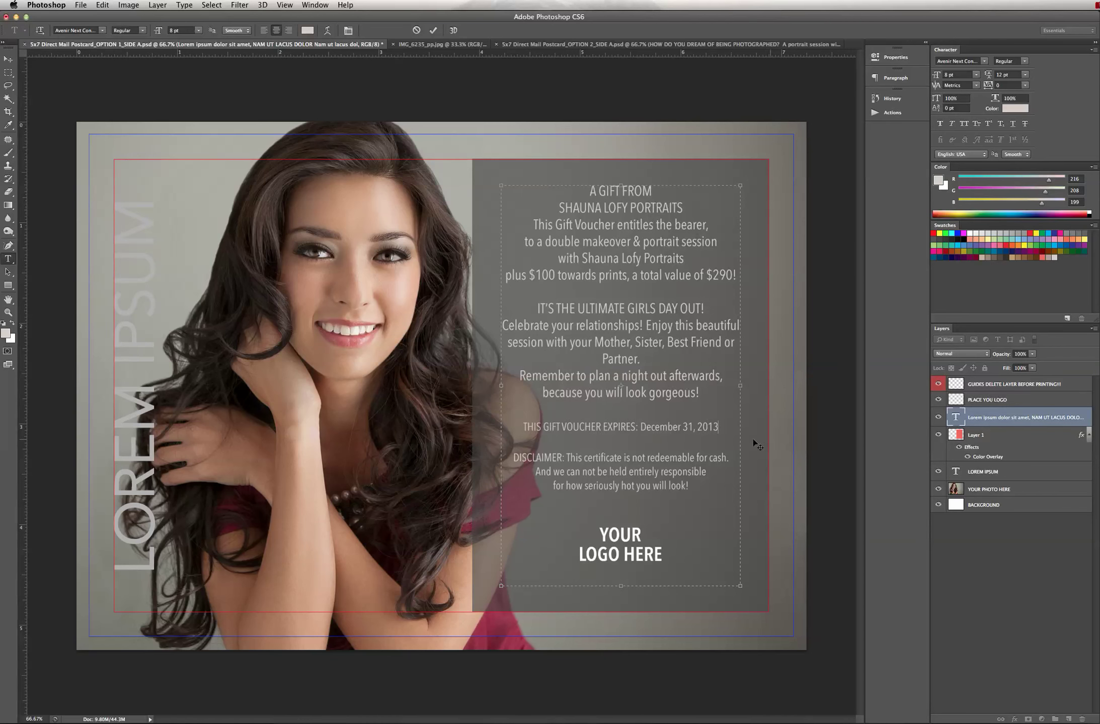
left_click(637, 426)
key("Down")
Step: Color the expiry date coral, RGB 241, 100, 93, and the heading line above it light warm grey, RGB 216, 208, 199
left_click_drag(660, 444, 568, 427)
left_click(1043, 257)
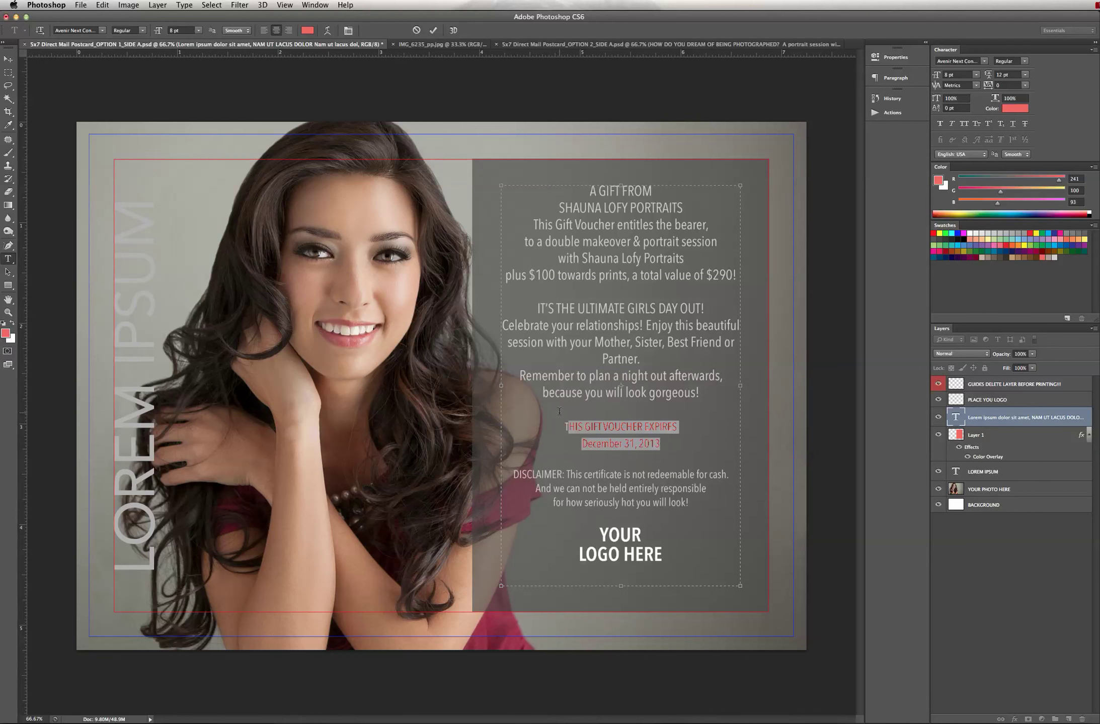
left_click_drag(658, 442, 563, 427)
left_click(1045, 257)
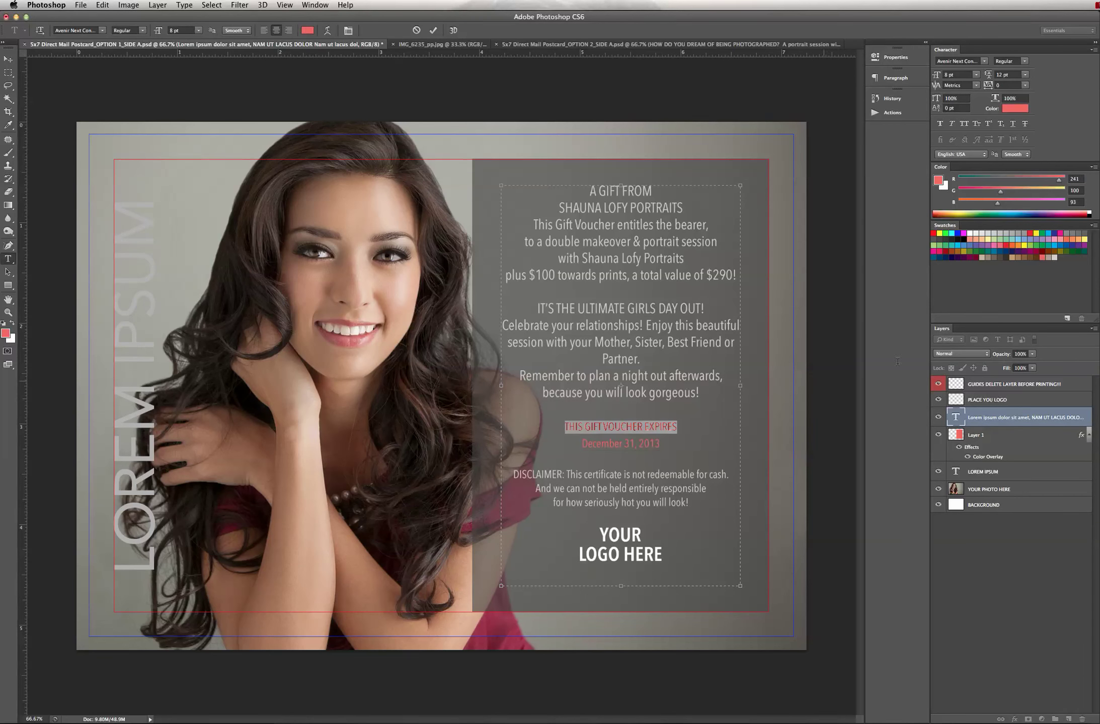
left_click(1039, 257)
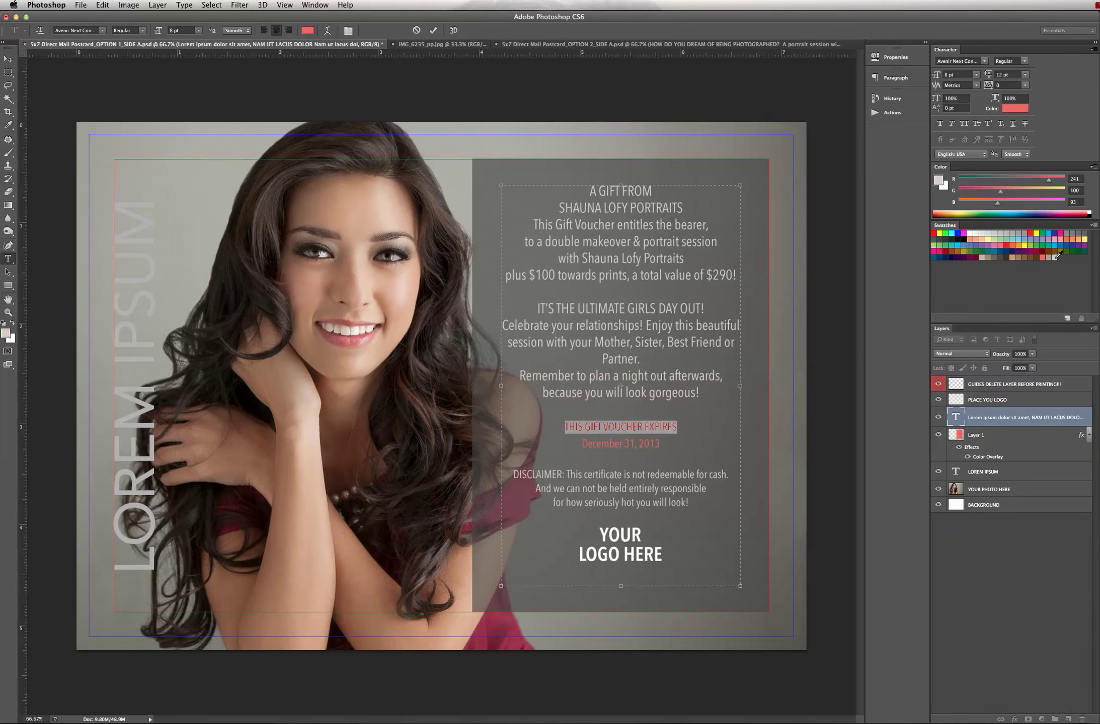
Step: Set the font style of the December 31, 2013 date to Medium
left_click(644, 442)
left_click_drag(658, 443, 582, 443)
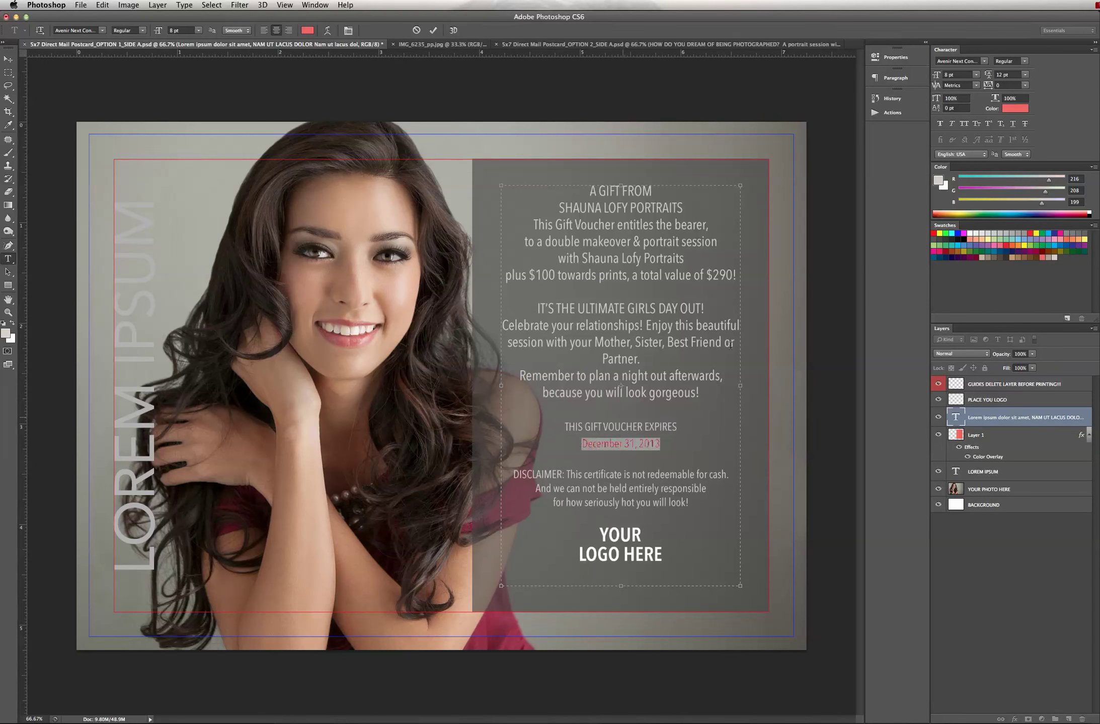
left_click(1024, 62)
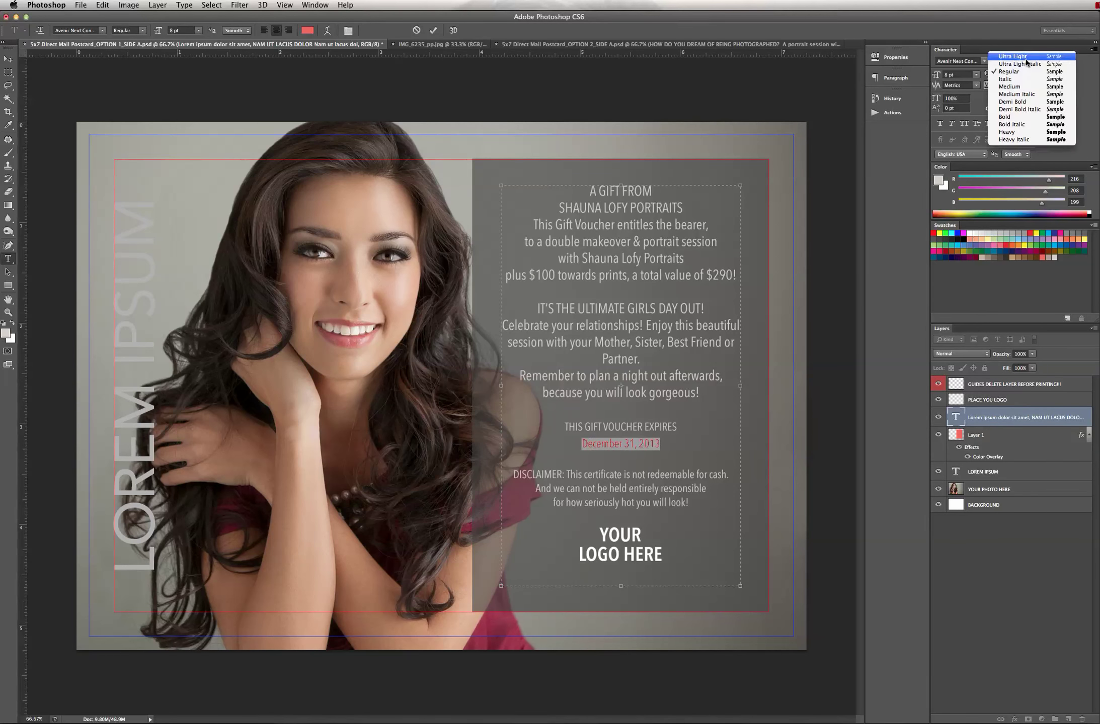
left_click(1024, 86)
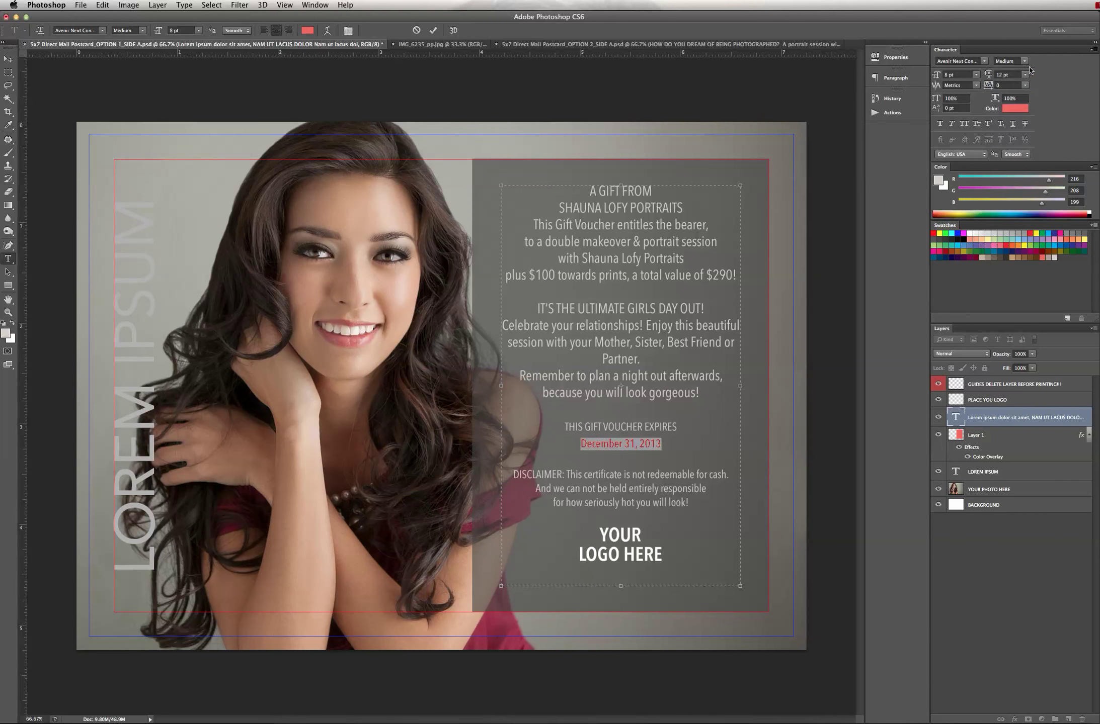
left_click(642, 392)
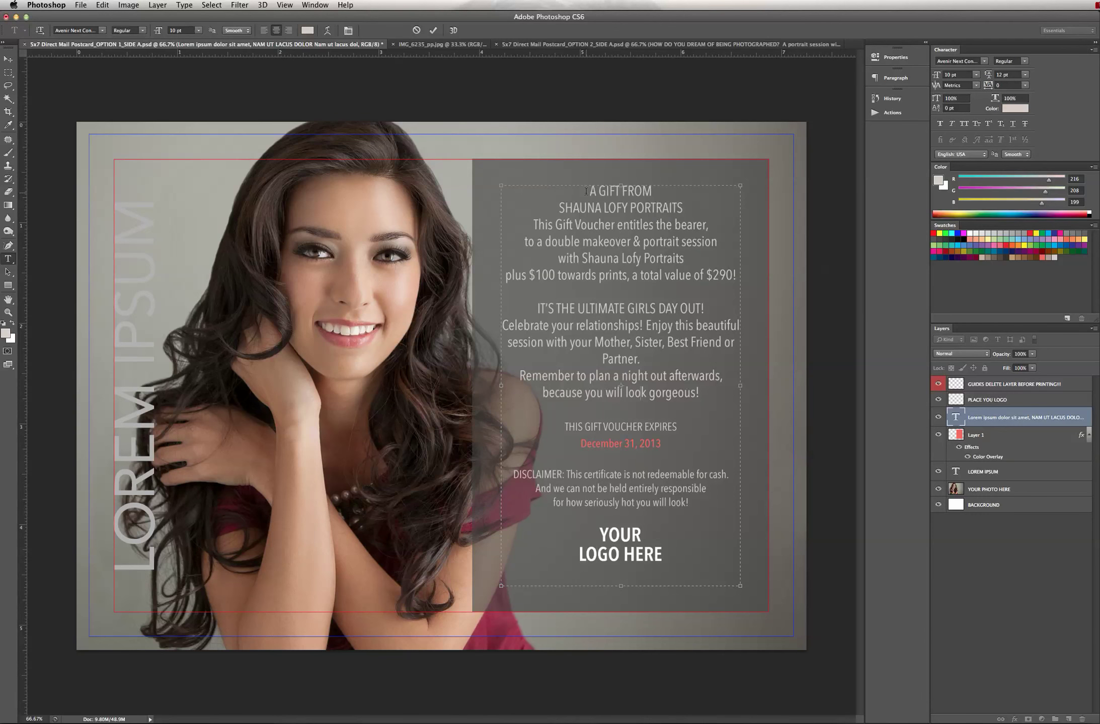
Step: Join the "A GIFT FROM" heading and the studio name into one line and color it coral, RGB 241, 100, 93
left_click_drag(586, 192, 687, 209)
left_click(560, 208)
key("BackSpace")
triple_click(716, 189)
left_click(1045, 256)
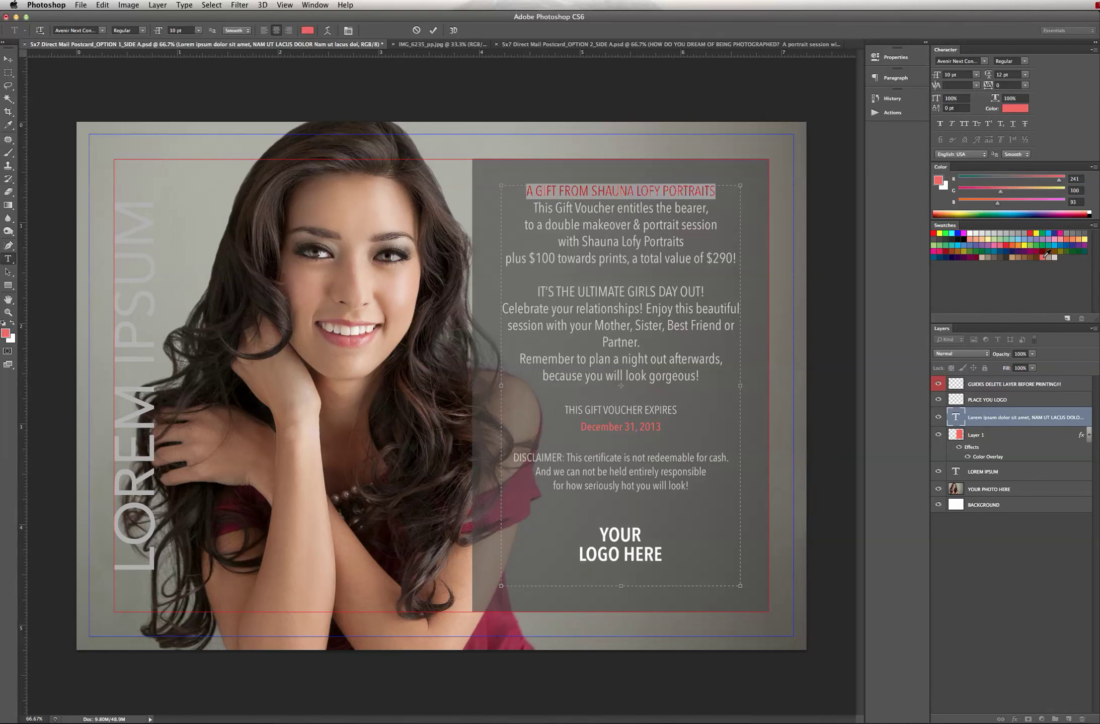
Step: Put the studio name back on its own line and set "A GIFT FROM" in the At Mahogany Script font
left_click(718, 189)
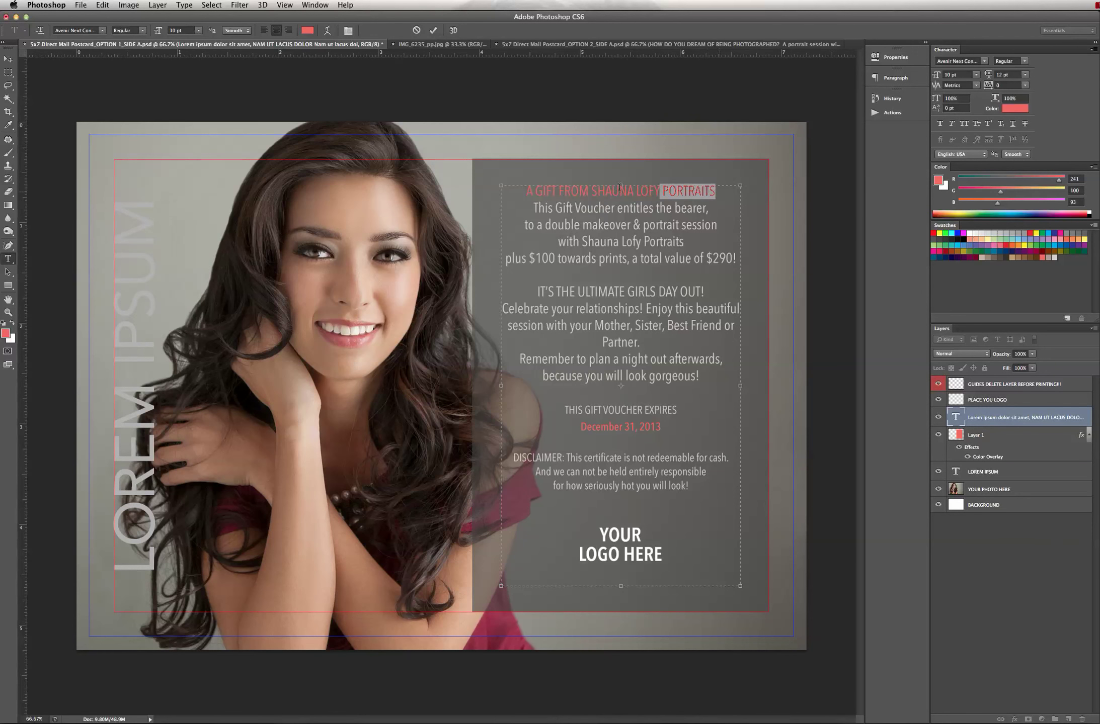
triple_click(719, 189)
left_click(592, 190)
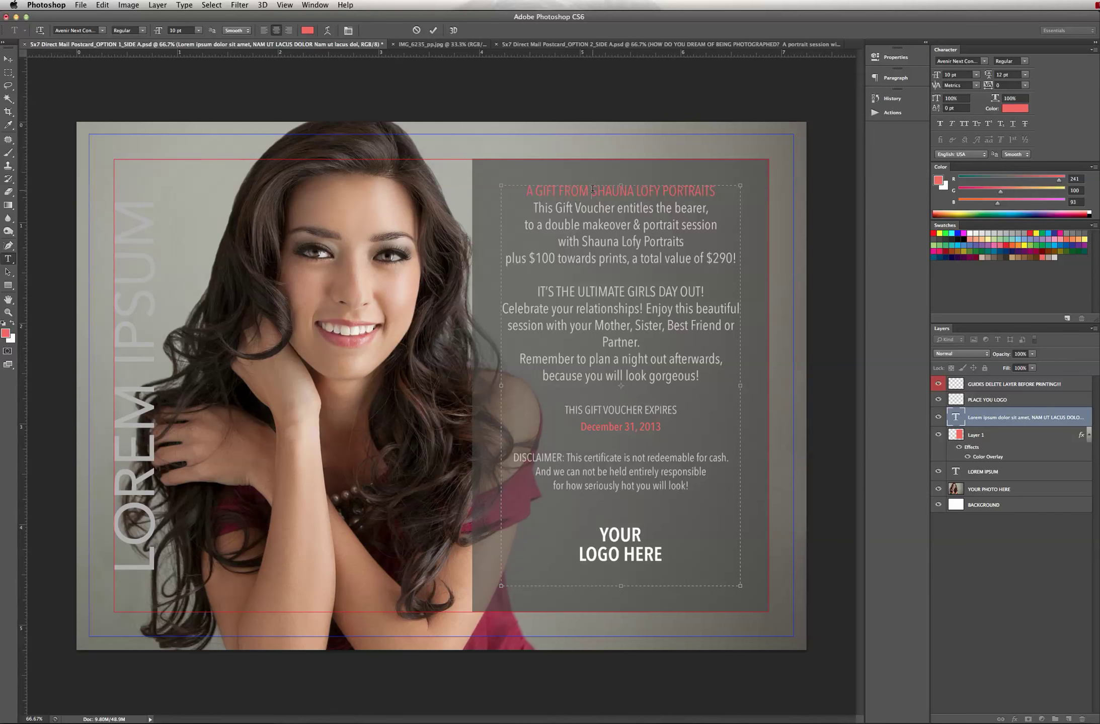
key("Return")
left_click_drag(654, 191, 589, 191)
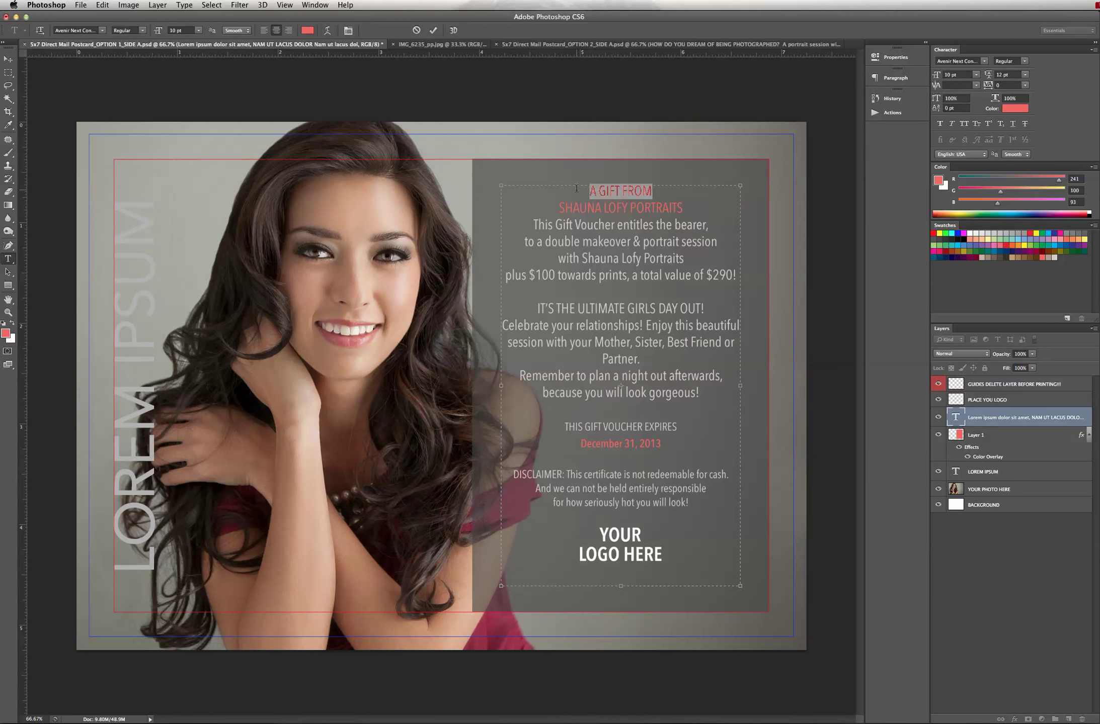
left_click(984, 60)
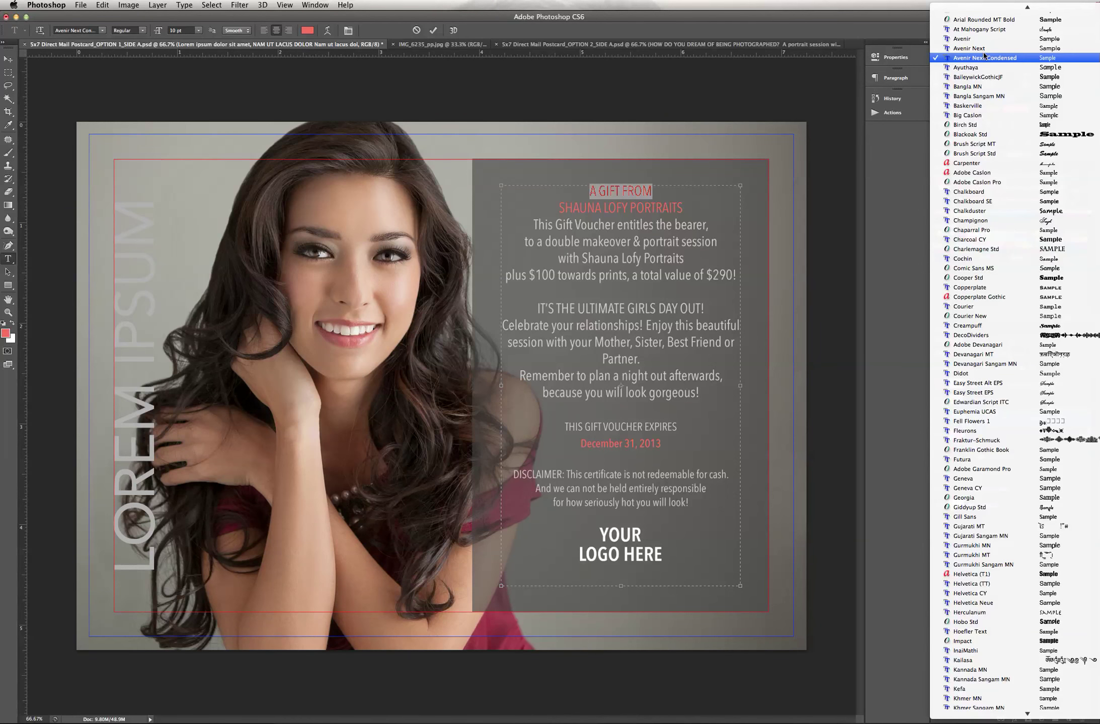
scroll(990, 72, "up", 1)
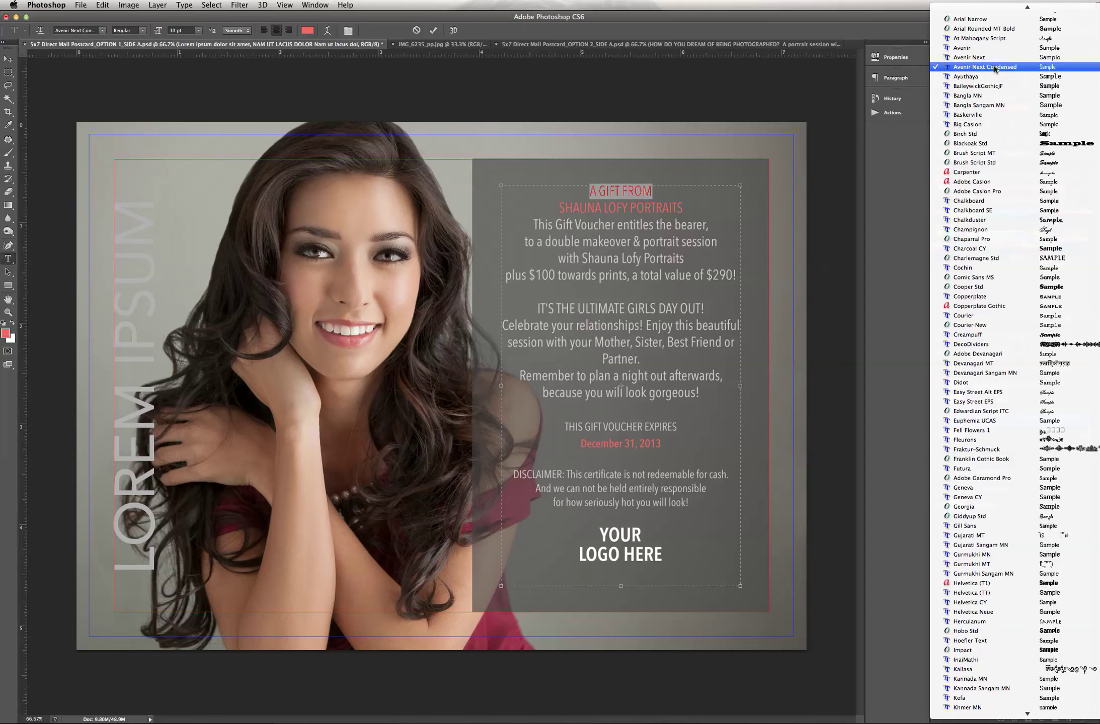
left_click(989, 39)
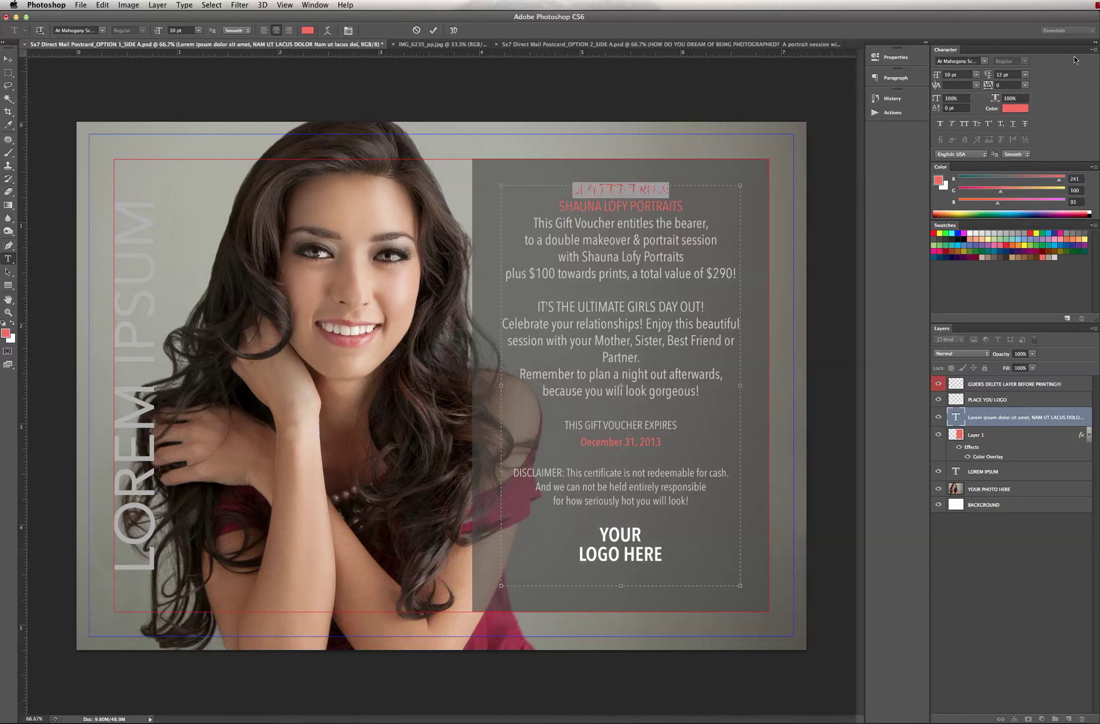
Step: Retype the script heading in lowercase as "a gift from"
key("BackSpace")
type("A Gift f")
key("BackSpace")
key("BackSpace")
key("BackSpace")
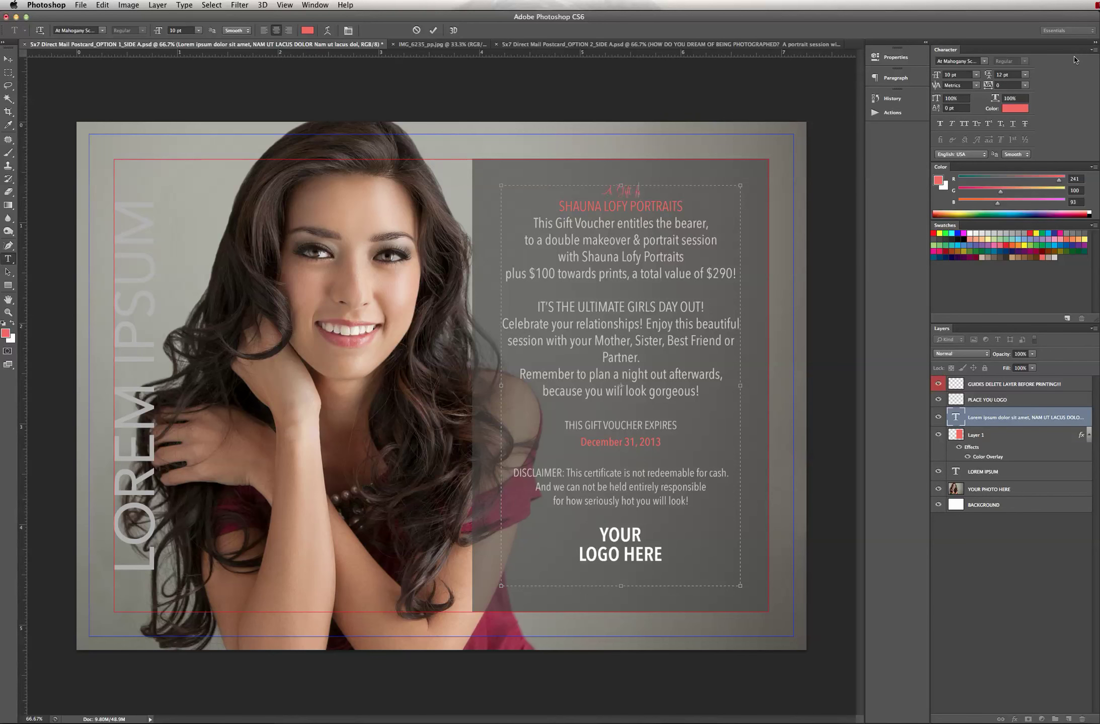
key("BackSpace")
key("BackSpace")
key("BackSpace")
key("BackSpace")
key("BackSpace")
type("A gi")
Step: Enlarge the "a gift from" script heading to 24 pt
triple_click(631, 191)
left_click(976, 75)
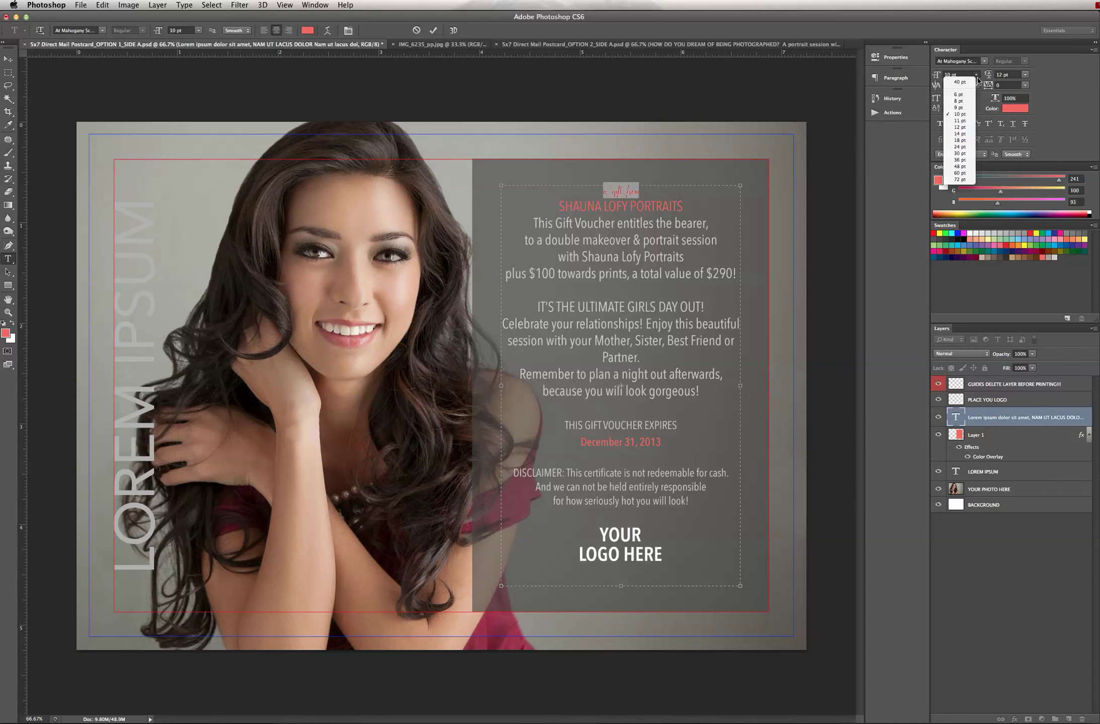
left_click(959, 140)
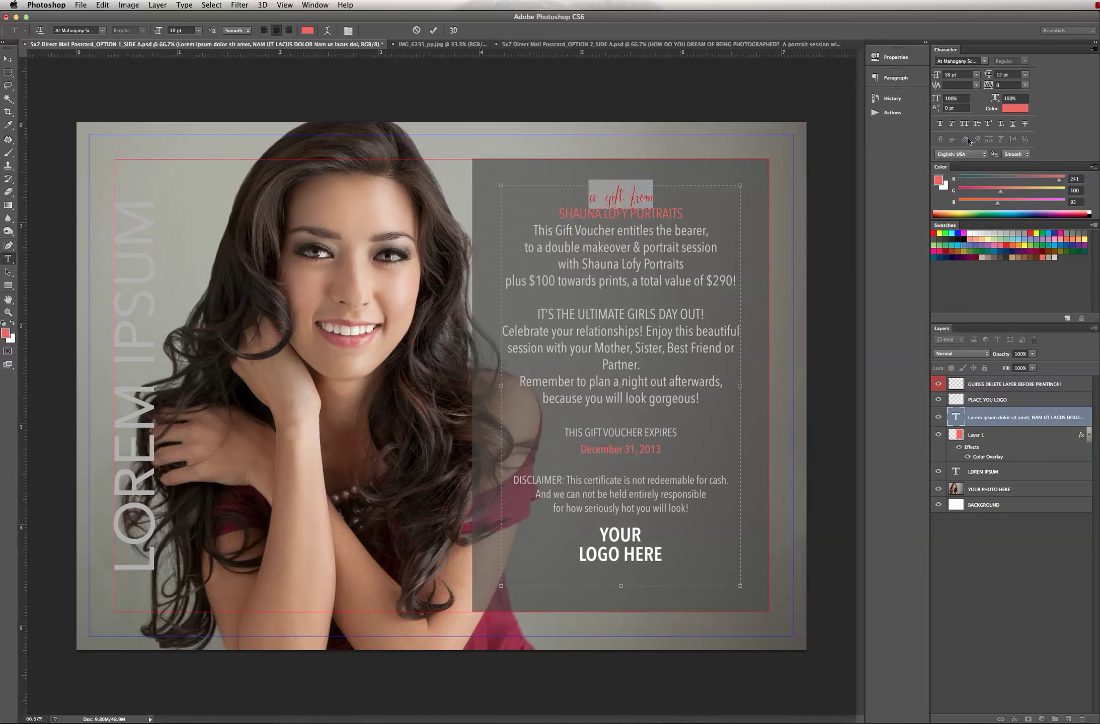
left_click(976, 75)
left_click(959, 147)
Step: Color the studio name line light warm grey, RGB 216, 208, 199, and open its leading choices
triple_click(621, 219)
left_click(1025, 75)
left_click(1024, 75)
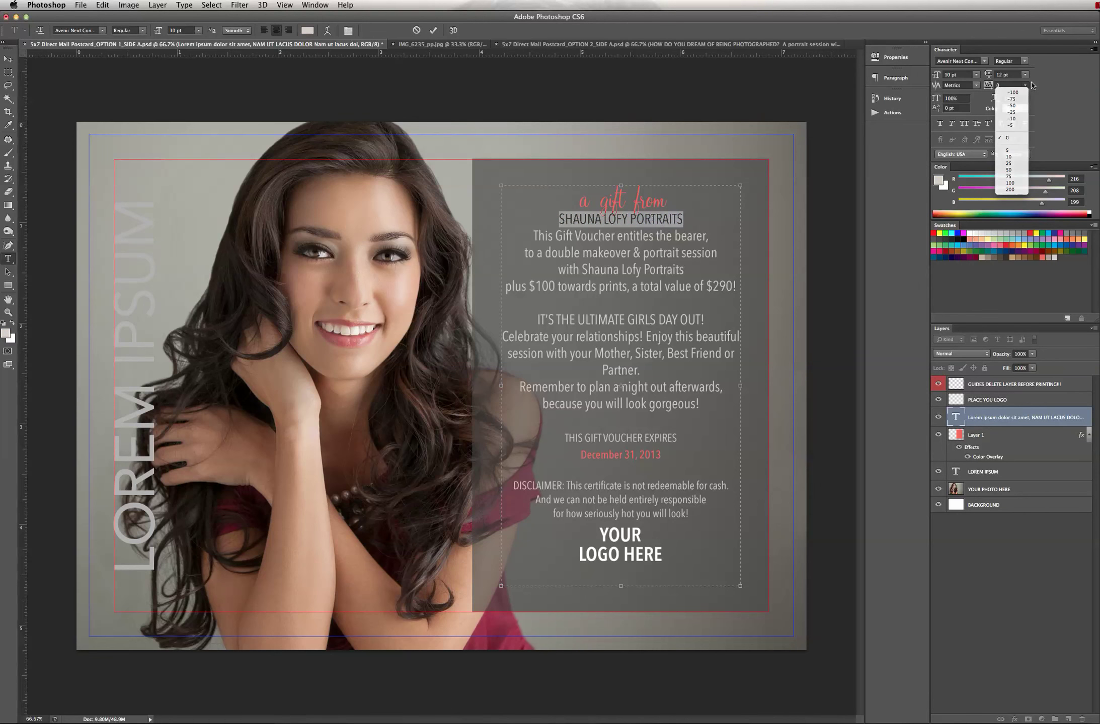
left_click(1024, 75)
left_click(1043, 83)
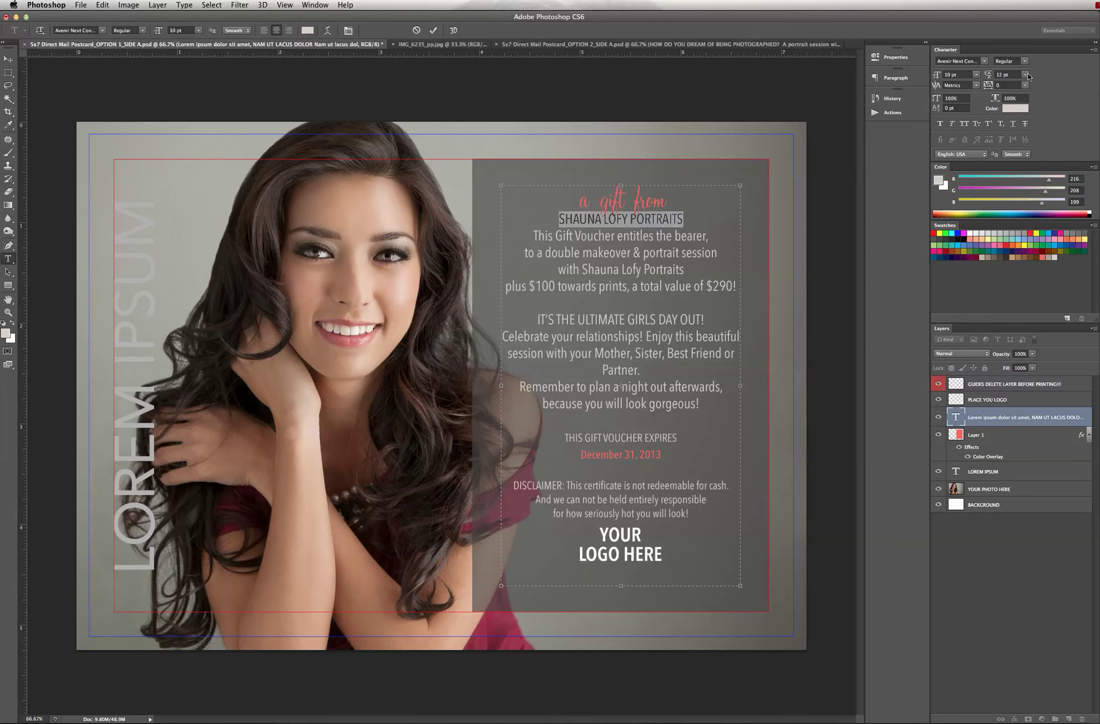
left_click(1025, 75)
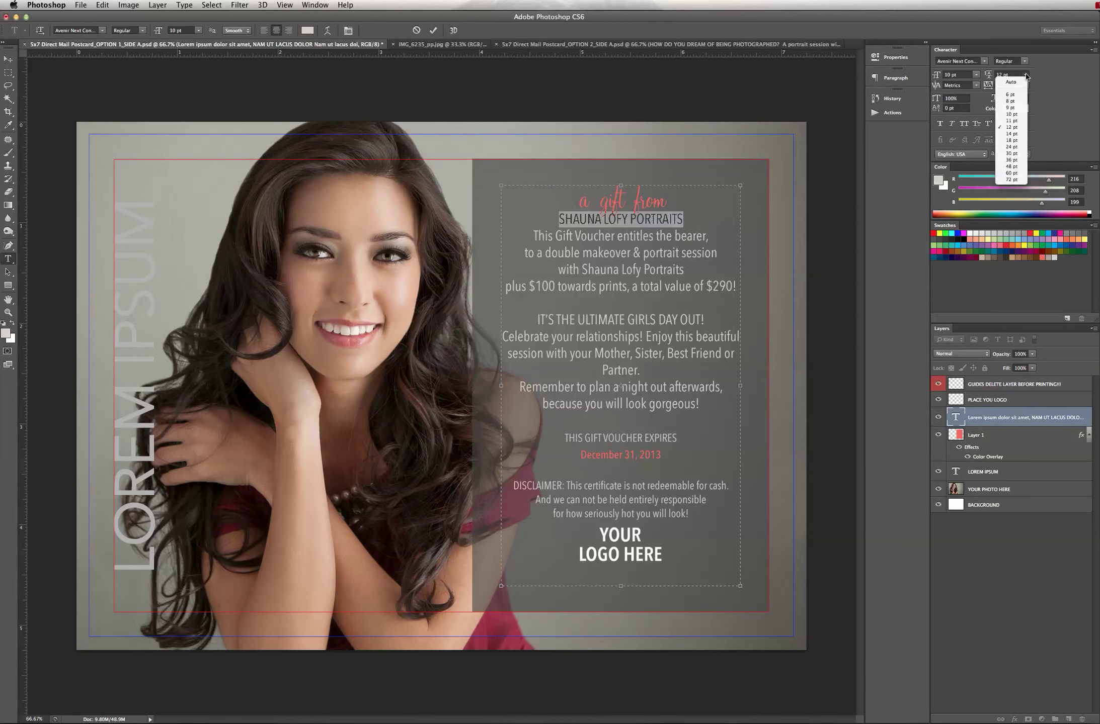
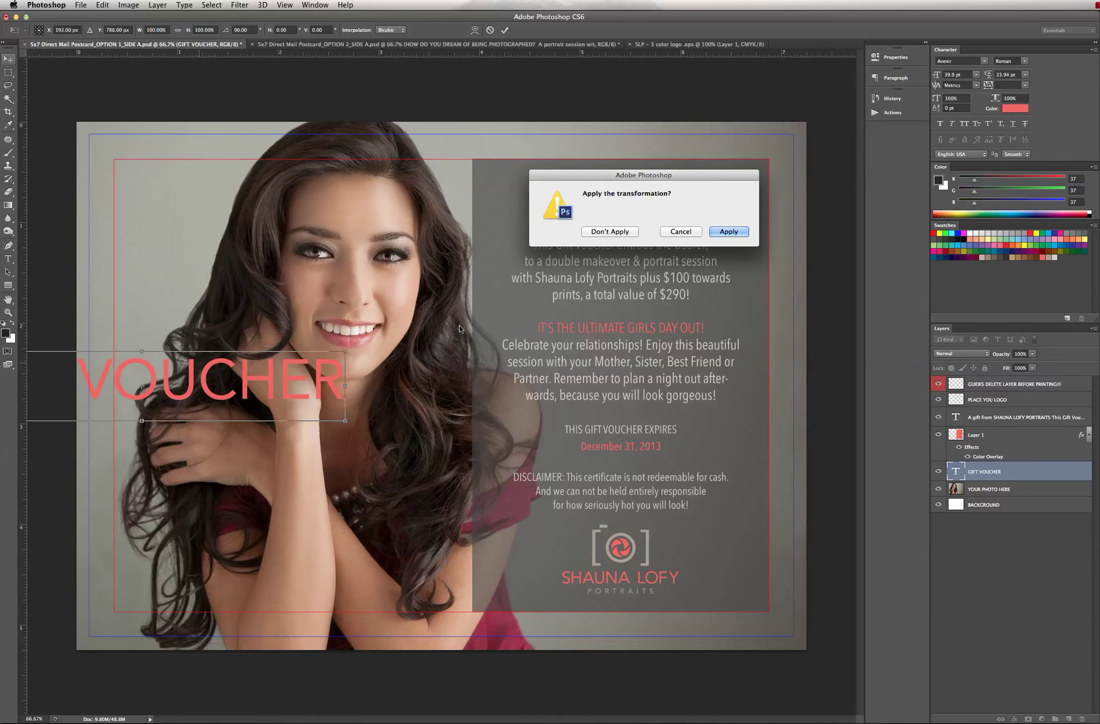
Step: Apply the pending transformation and lay GIFT VOUCHER horizontally across the lower photo, enlarged to about 63.7 pt to span the red guide area
left_click(733, 234)
left_click_drag(225, 391, 409, 511)
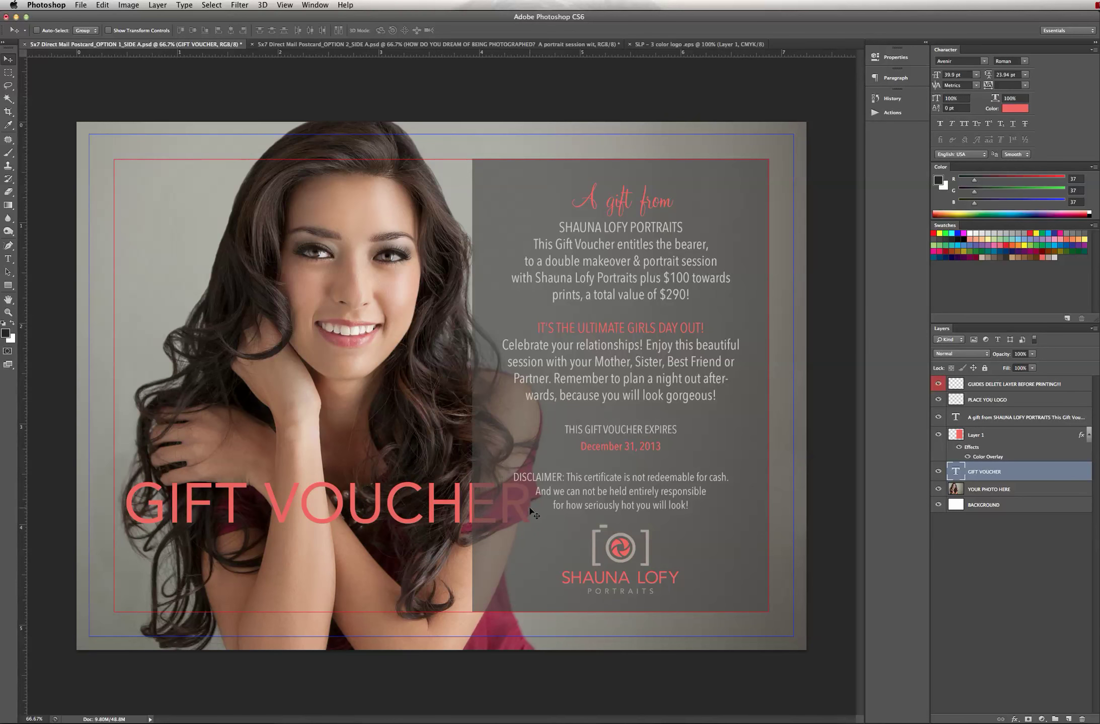
key("t")
left_click(102, 5)
mouse_move(146, 229)
left_click(246, 247)
left_click_drag(533, 475, 763, 432)
key("Return")
key("v")
left_click_drag(390, 500, 387, 580)
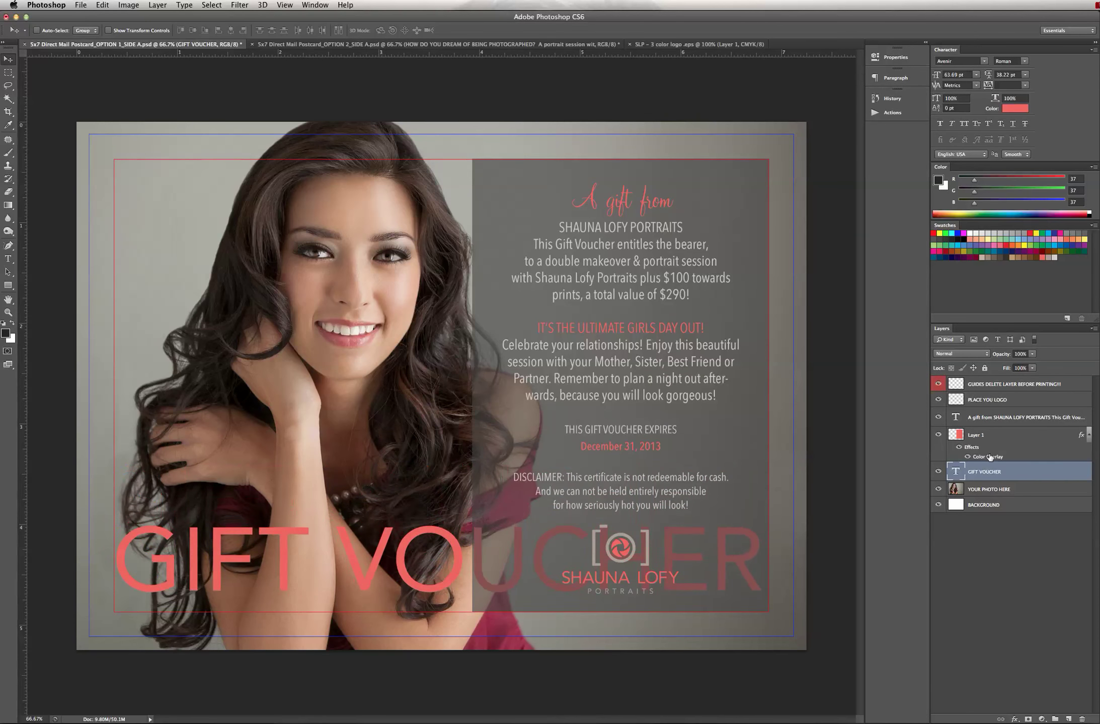
Step: Hide the grey panel and the logo layer, and lower the GIFT VOUCHER text onto the bottom red guide
left_click(937, 435)
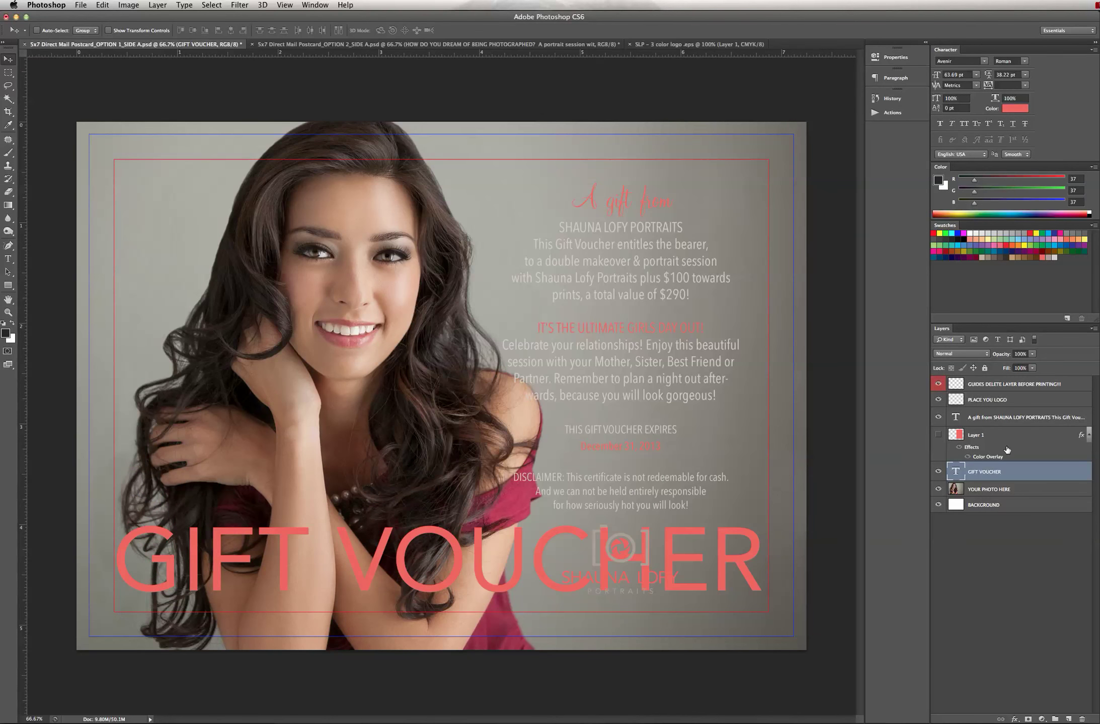
left_click(1006, 401)
left_click_drag(598, 538, 191, 299)
left_click(938, 399)
left_click(984, 472)
left_click_drag(533, 558, 537, 578)
Step: Set the "A gift from" heading in Avenir Next Condensed and retype it in capitals as "A GIFT FROM"
key("t")
left_click_drag(574, 202, 679, 205)
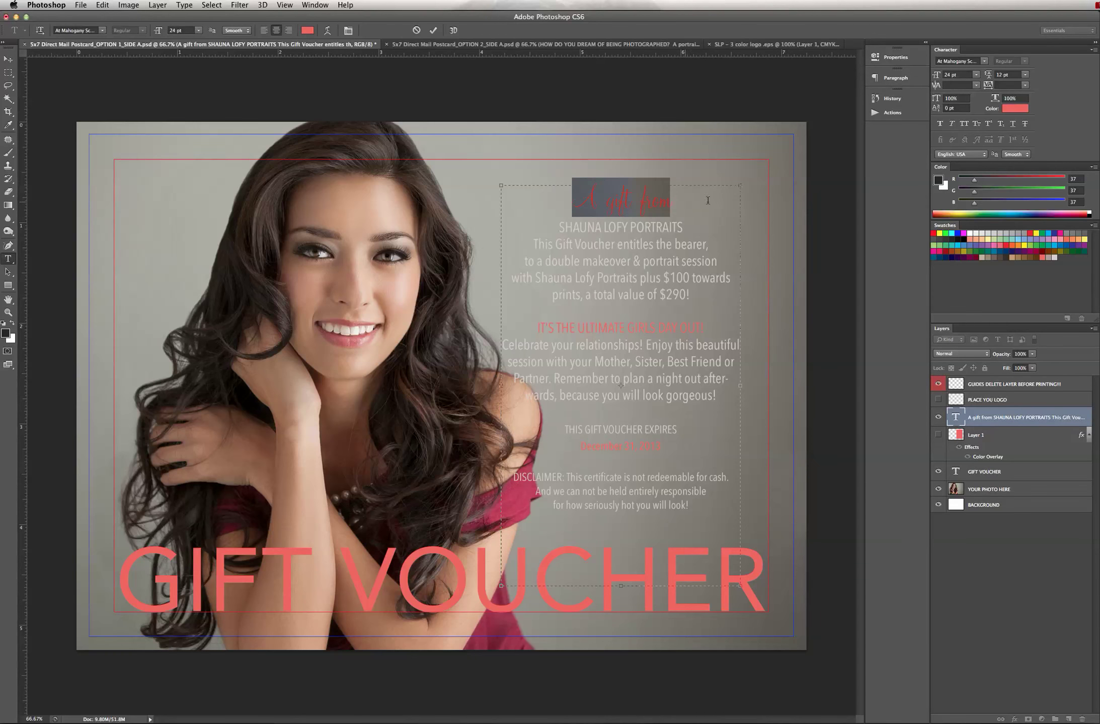
left_click(984, 62)
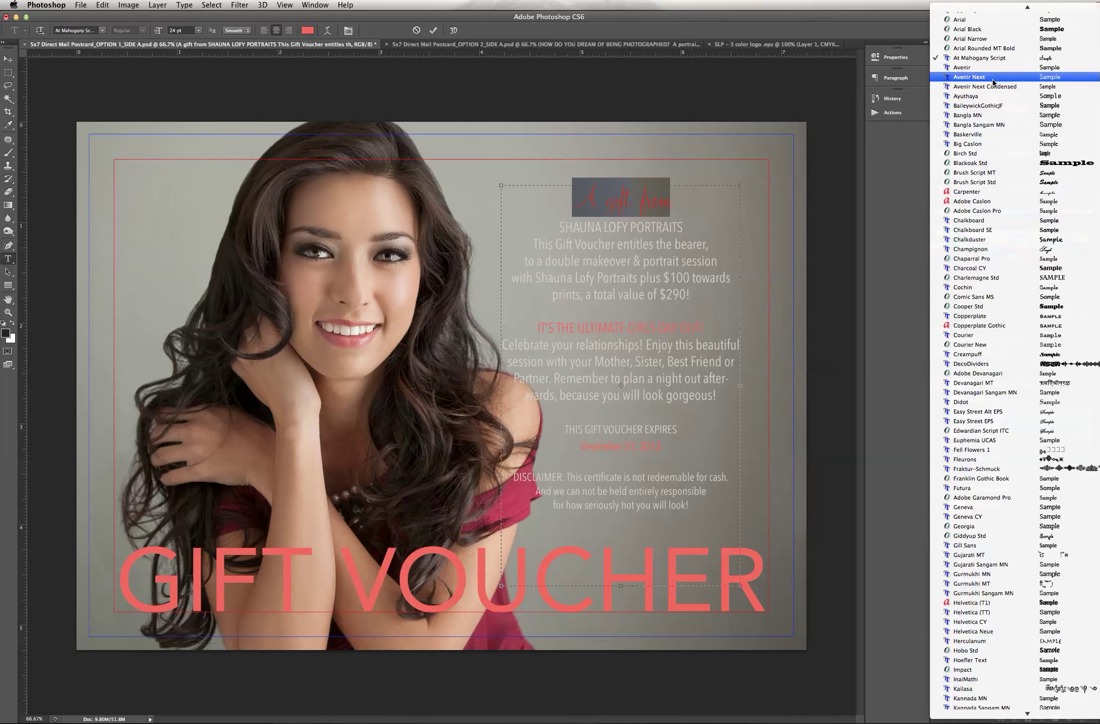
left_click(988, 87)
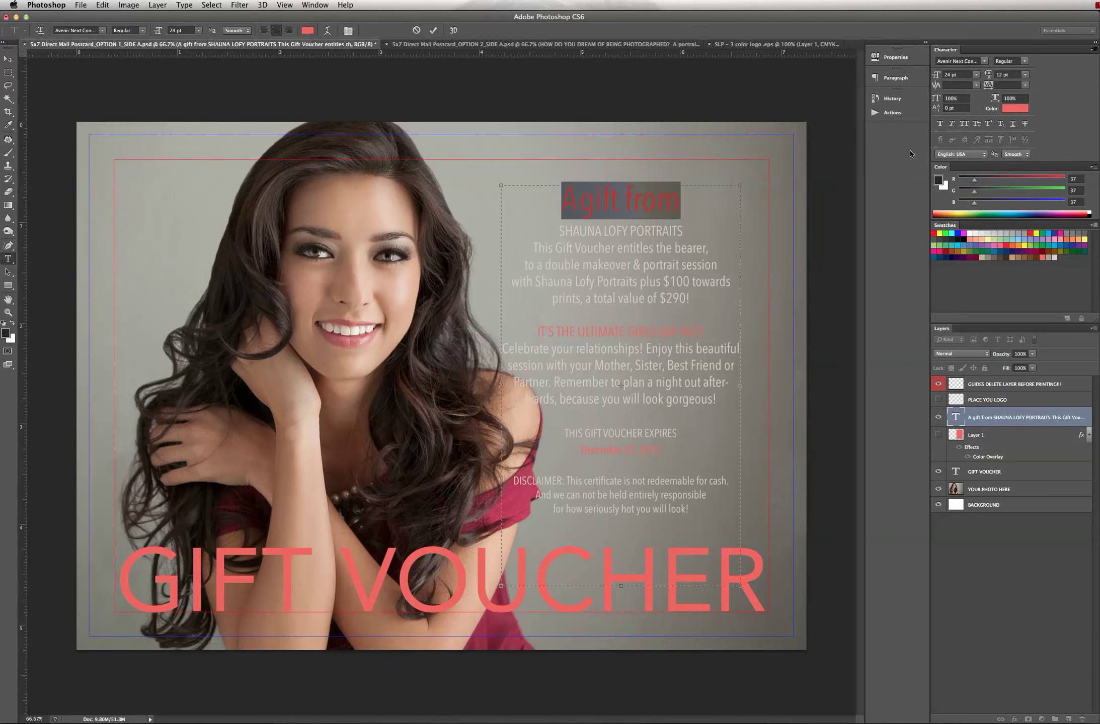
type("A")
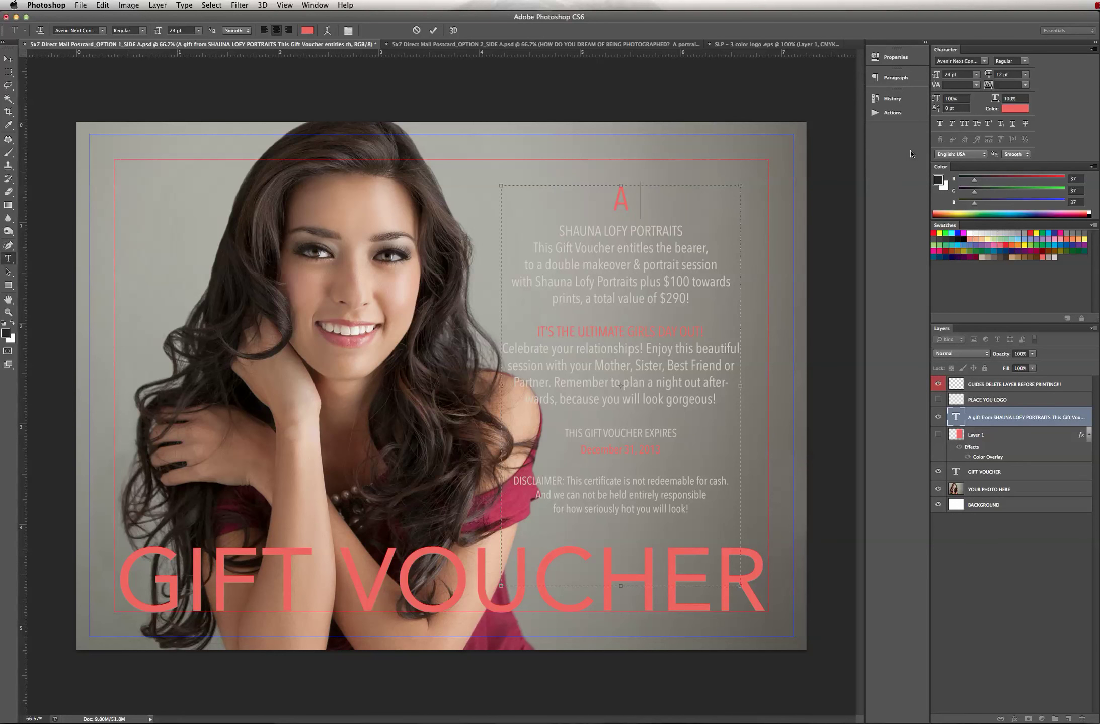
type(" GIFT FROM")
Step: Color the "A GIFT FROM" heading light warm grey, RGB 216, 208, 199, and reduce it to 10 pt
left_click_drag(700, 213, 509, 194)
left_click(1055, 257)
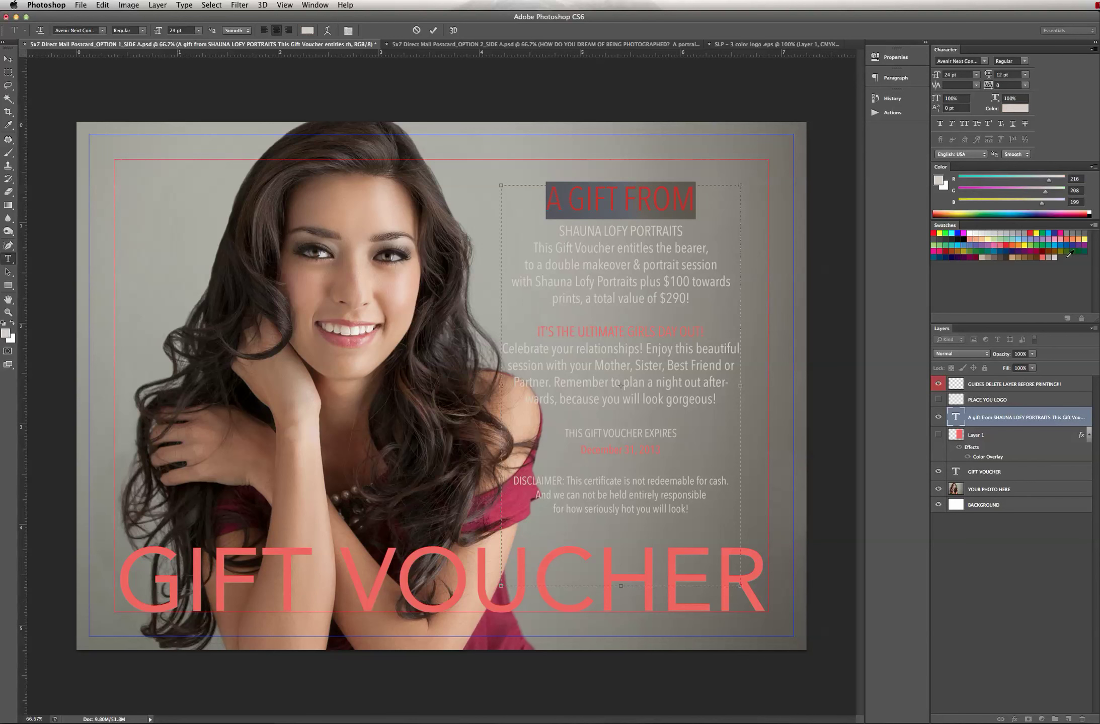
left_click(975, 74)
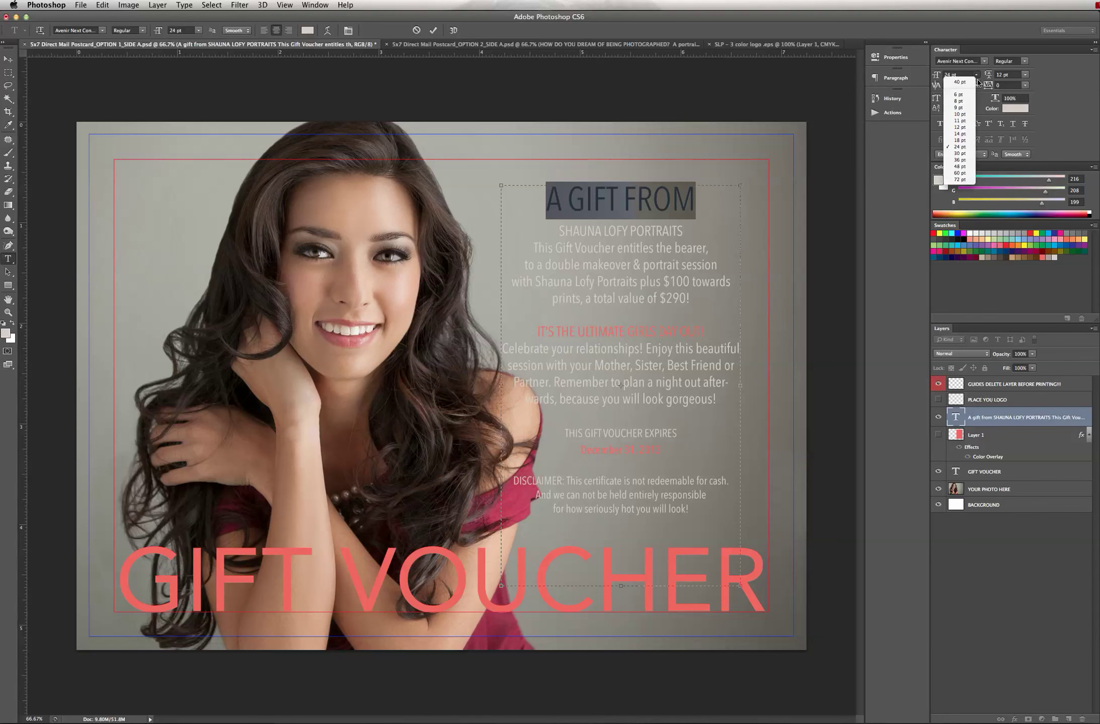
left_click(966, 127)
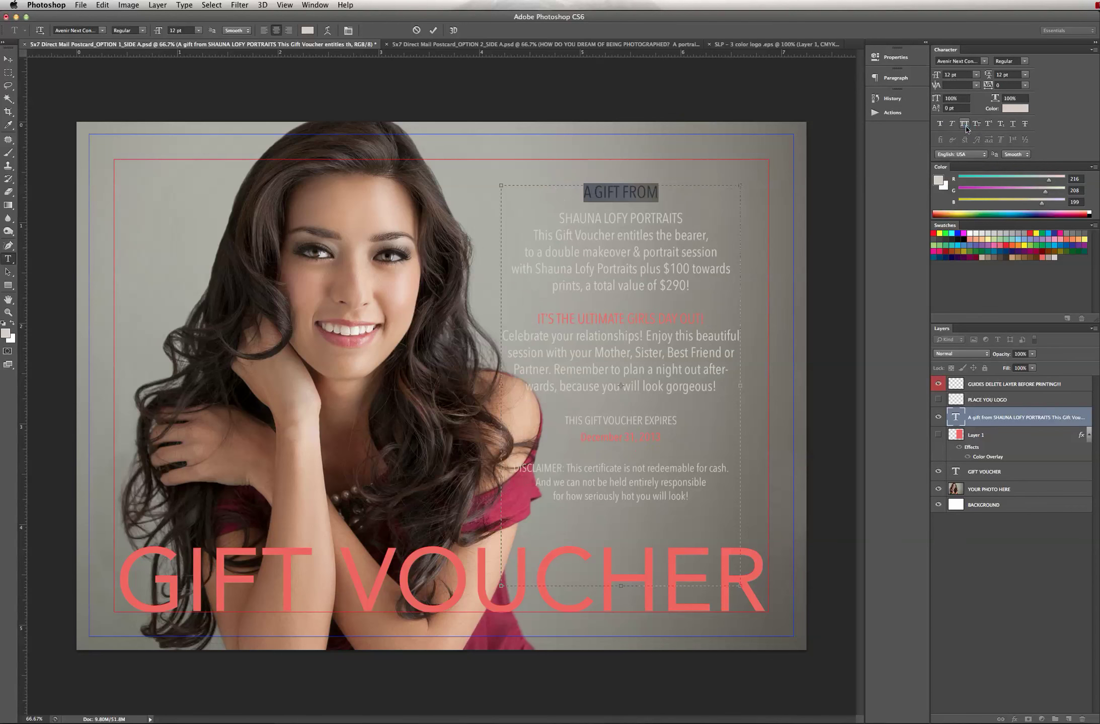
left_click(977, 76)
left_click(959, 113)
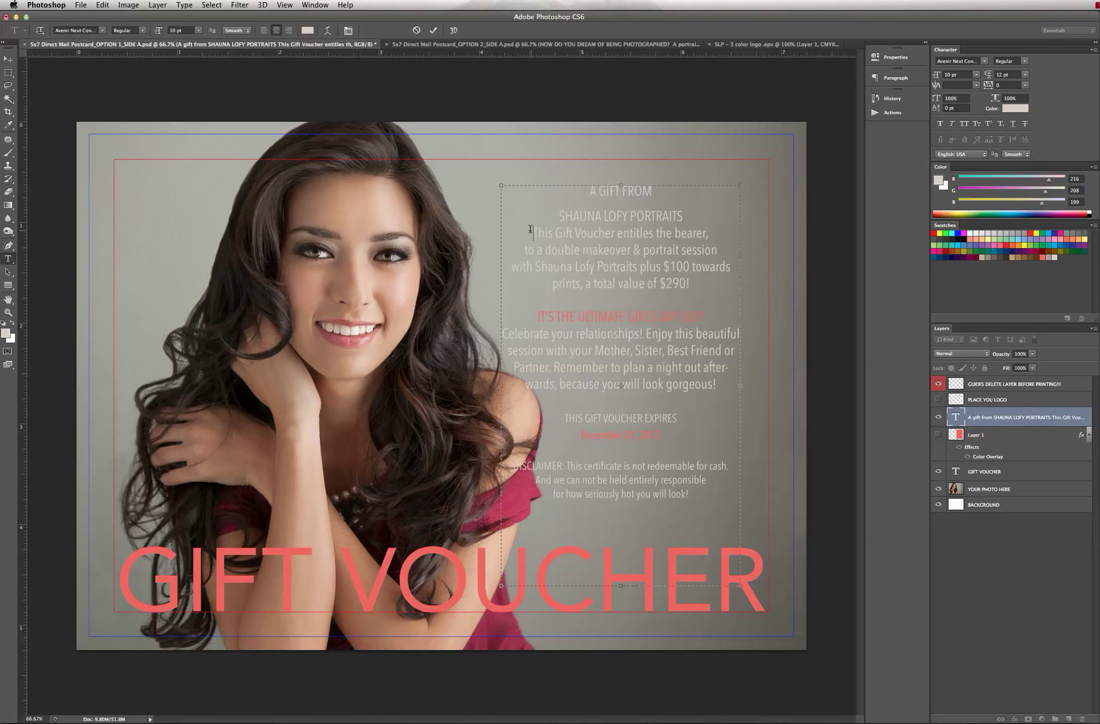
Step: Set the leading of the "A GIFT FROM" and studio name lines to Auto
left_click_drag(532, 230, 546, 191)
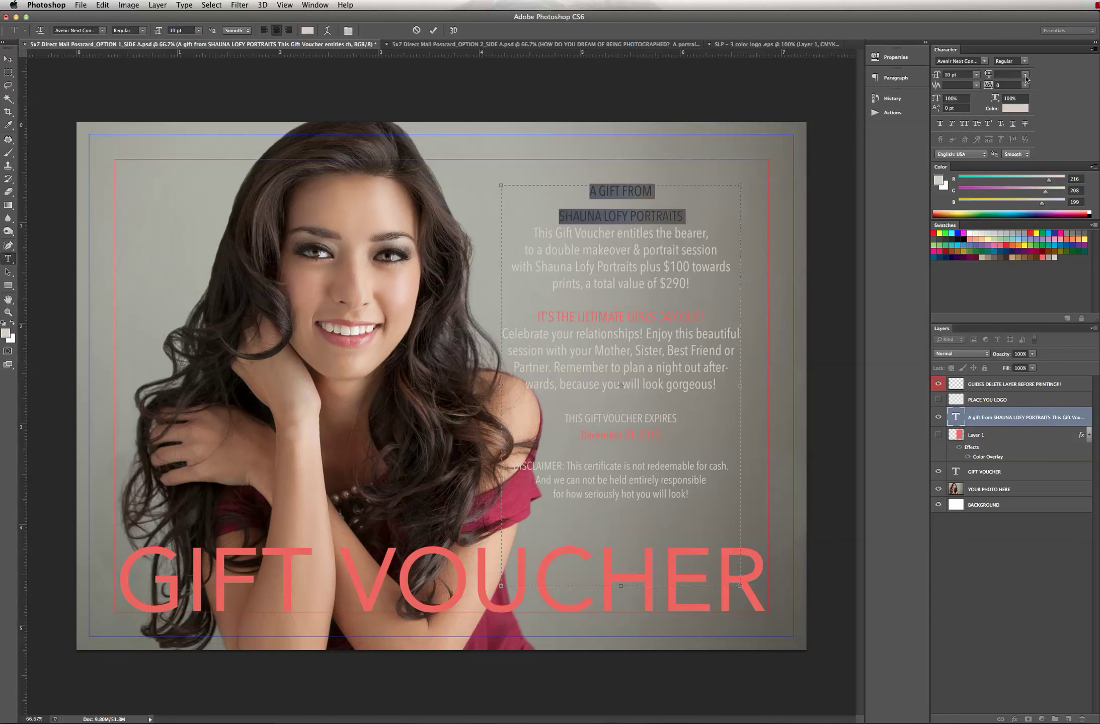
left_click(1026, 75)
left_click(1057, 105)
left_click(1025, 85)
left_click(1046, 88)
left_click(1025, 75)
left_click(1010, 82)
Step: Color the entire voucher text block dark brown, RGB 83, 71, 65, and commit the text edit
key("ctrl+a")
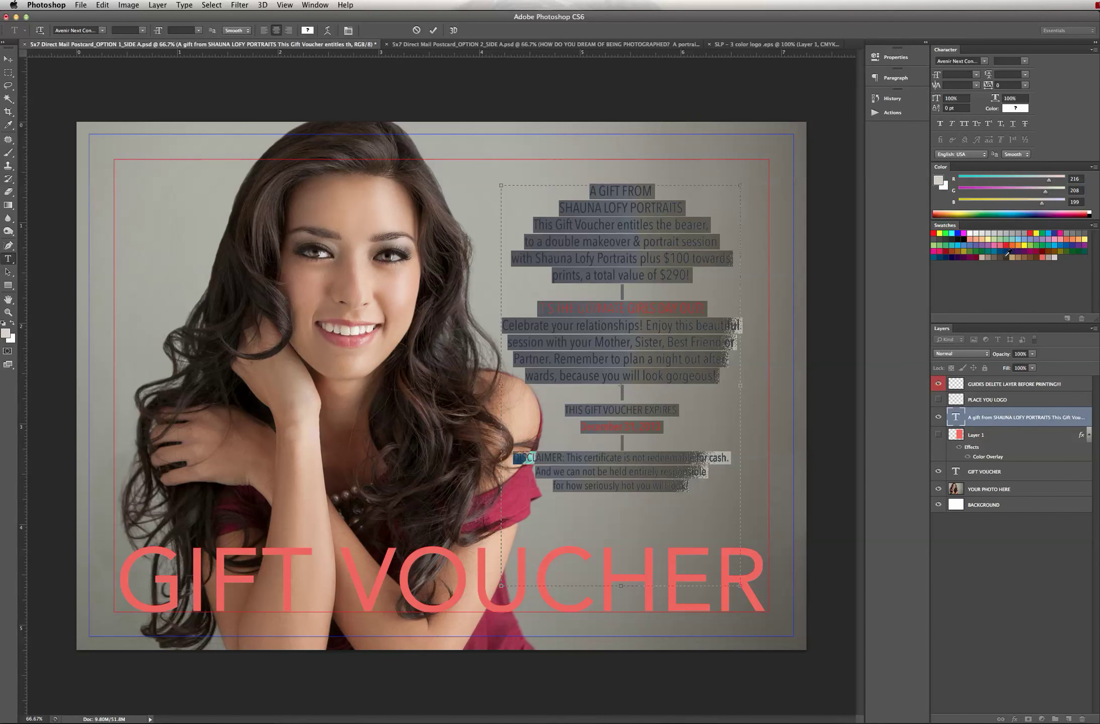
left_click(1005, 255)
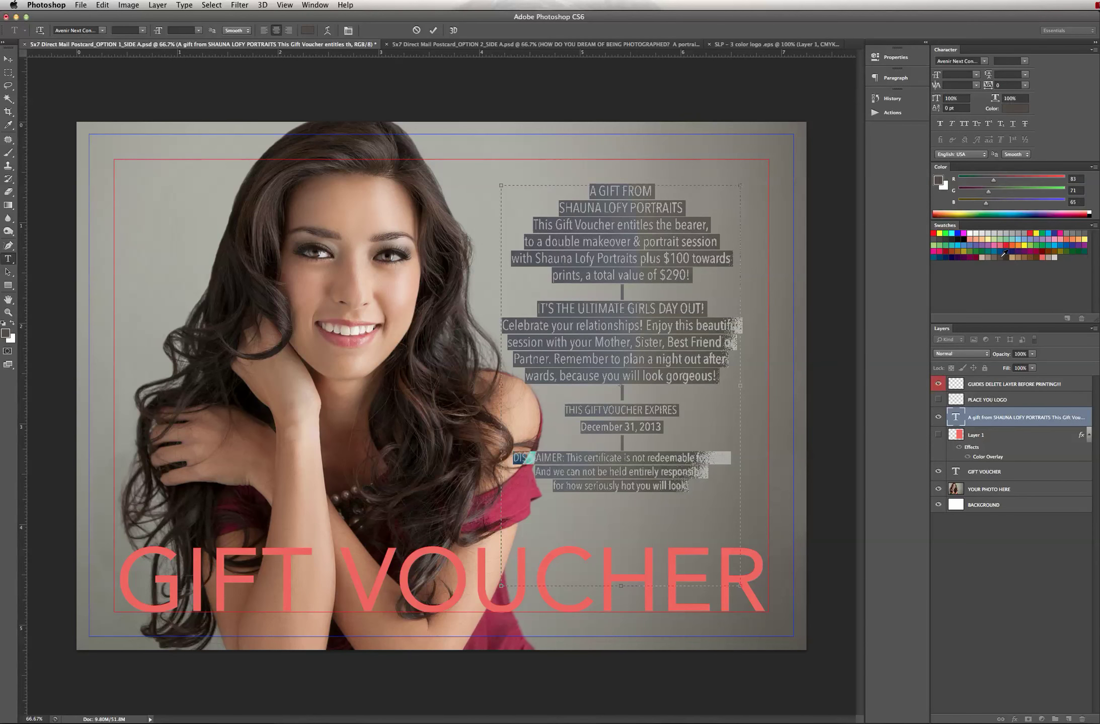
left_click(9, 60)
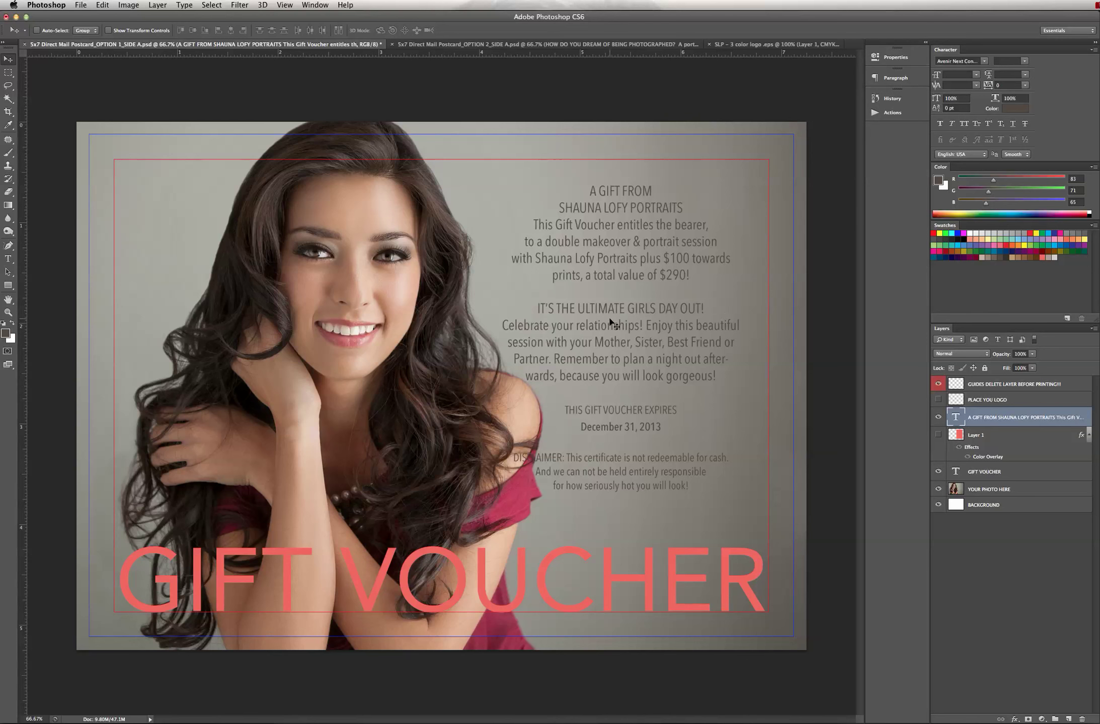
Step: Open the large GIFT VOUCHER text for editing with all its characters selected
left_click(974, 494)
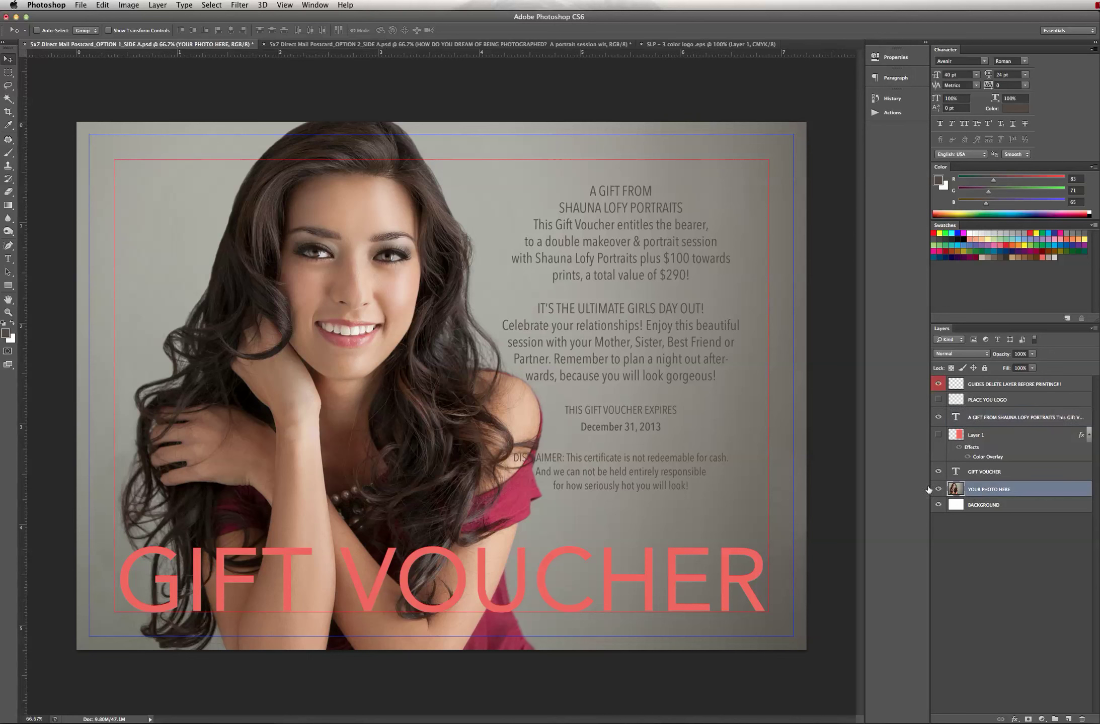
left_click(8, 259)
left_click_drag(122, 581, 829, 591)
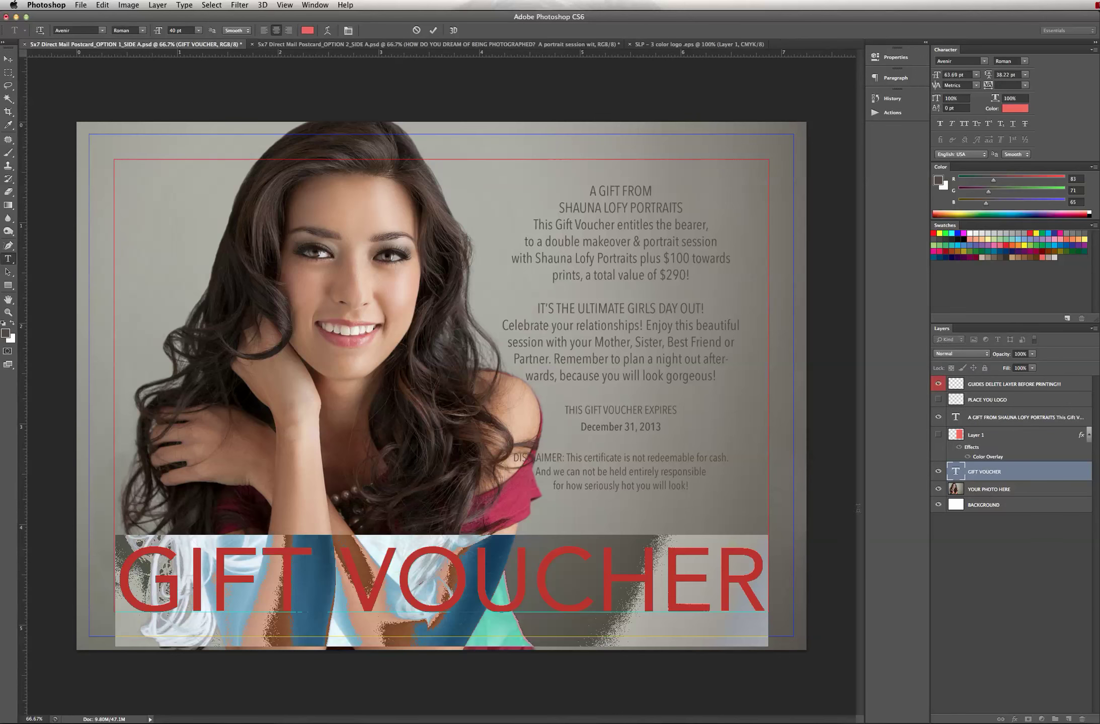
Step: Shift the application window slightly and narrow it to expose the window and desktop behind it
left_click(1094, 51)
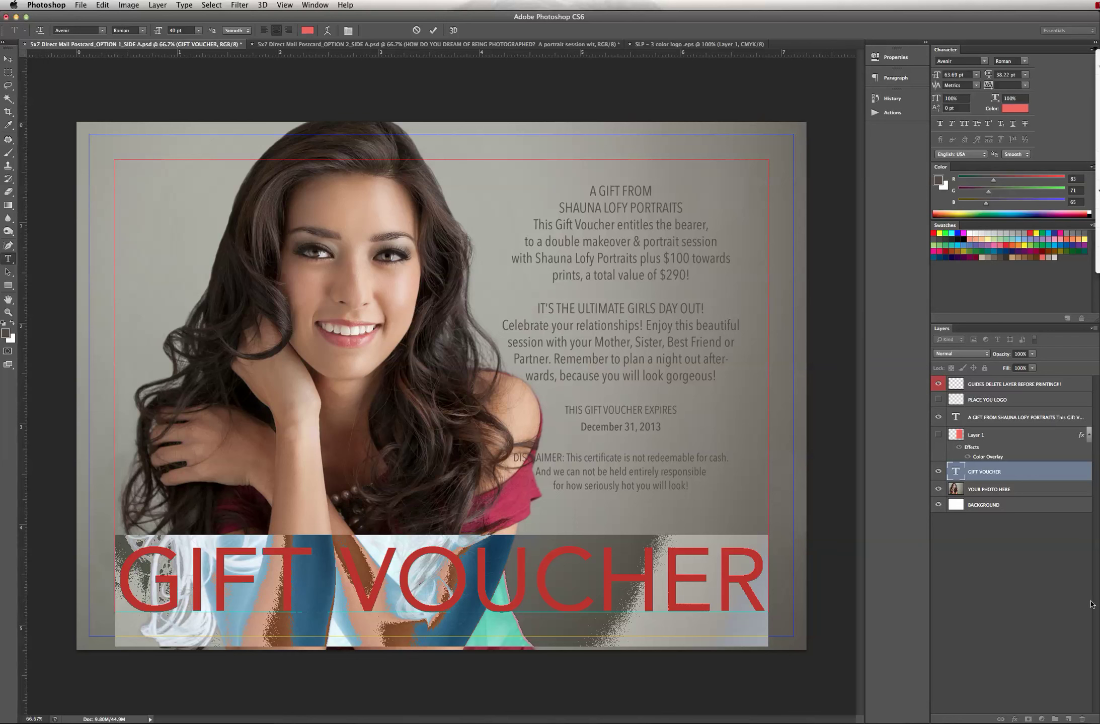
left_click(978, 17)
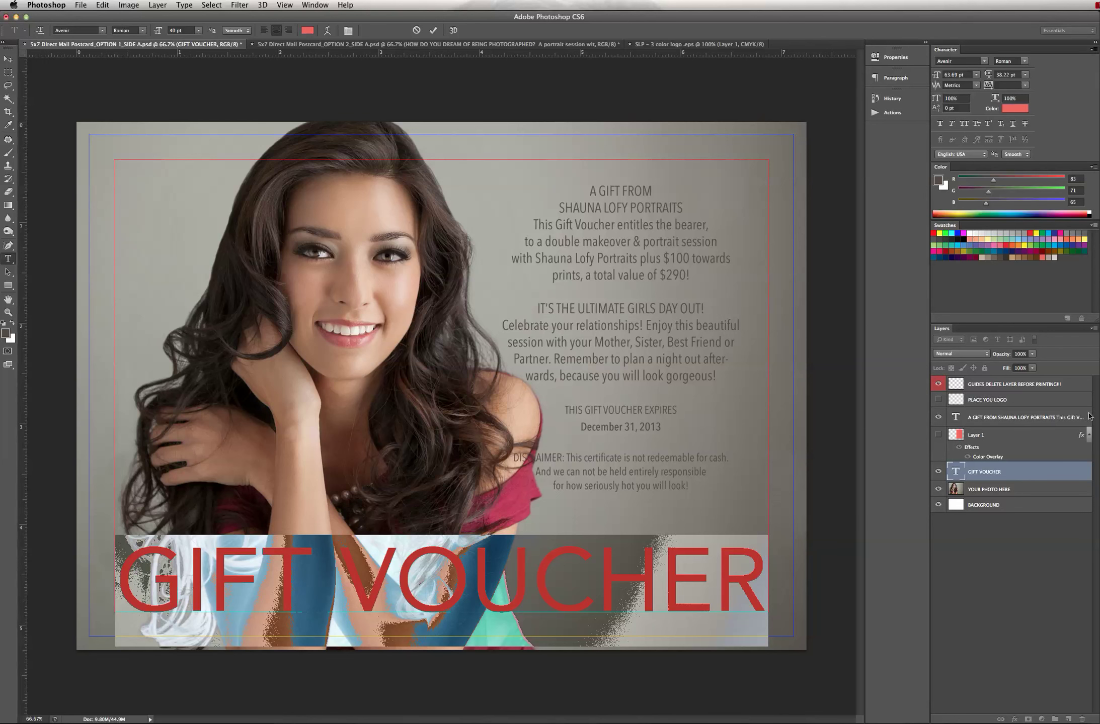
left_click_drag(973, 21, 962, 21)
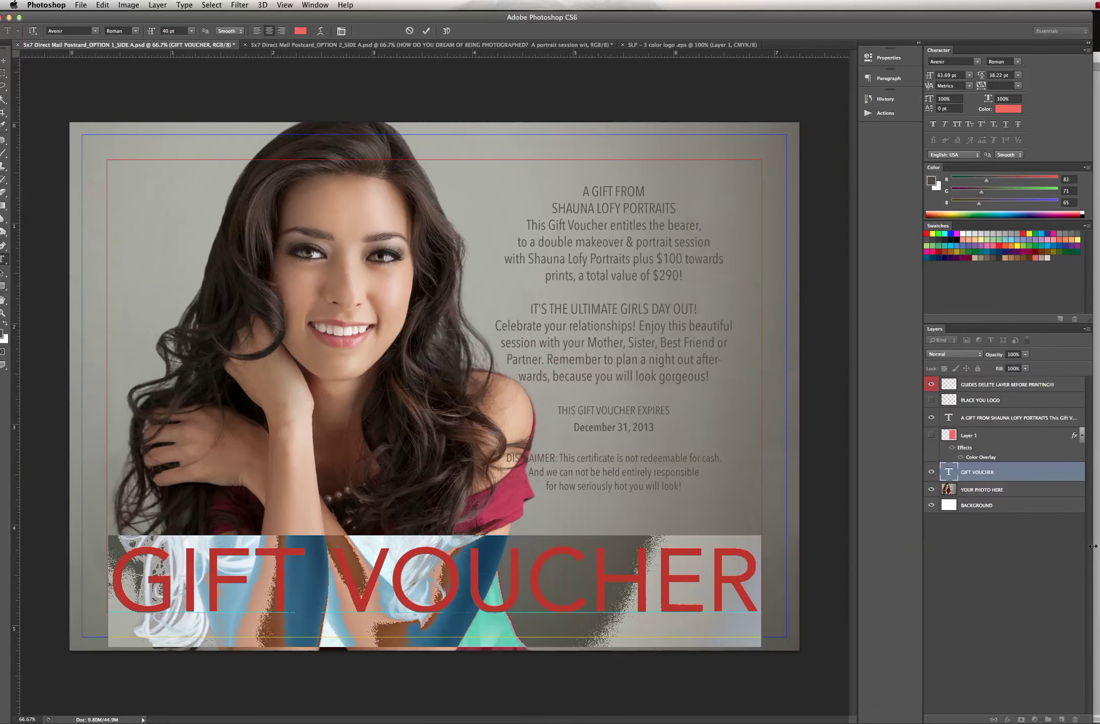
left_click_drag(1091, 547, 934, 542)
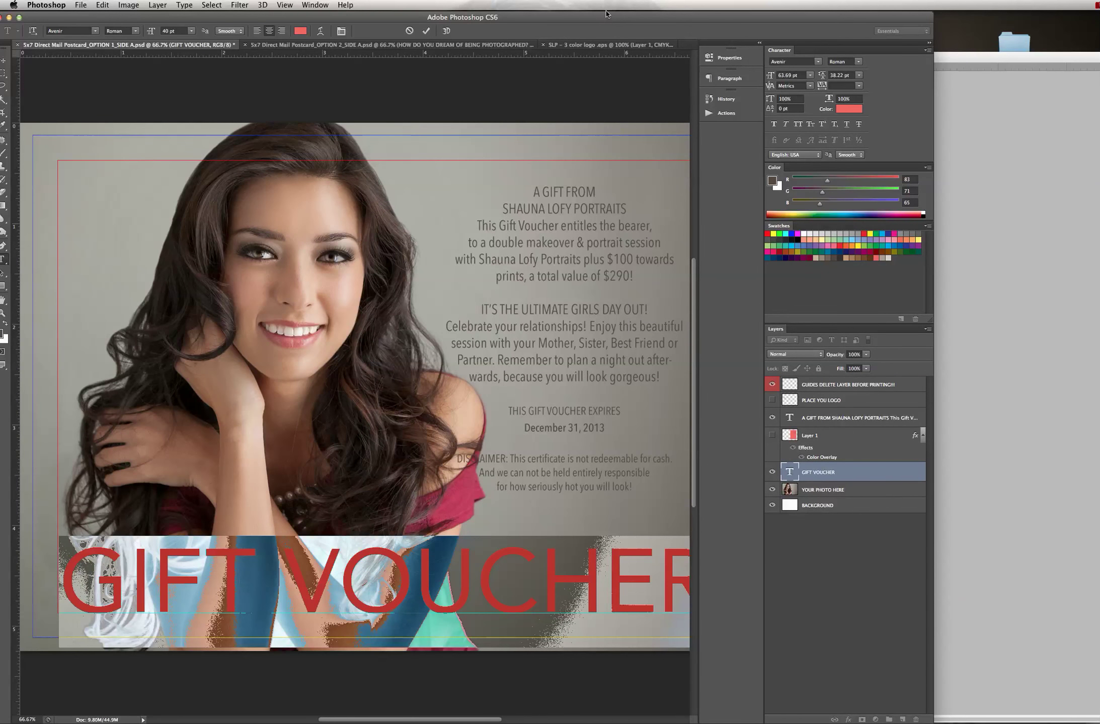
Step: Try Small Caps formatting on the selected GIFT VOUCHER title and turn it off again
mouse_move(662, 18)
left_mouse_down()
mouse_move(691, 18)
mouse_move(671, 18)
left_mouse_up()
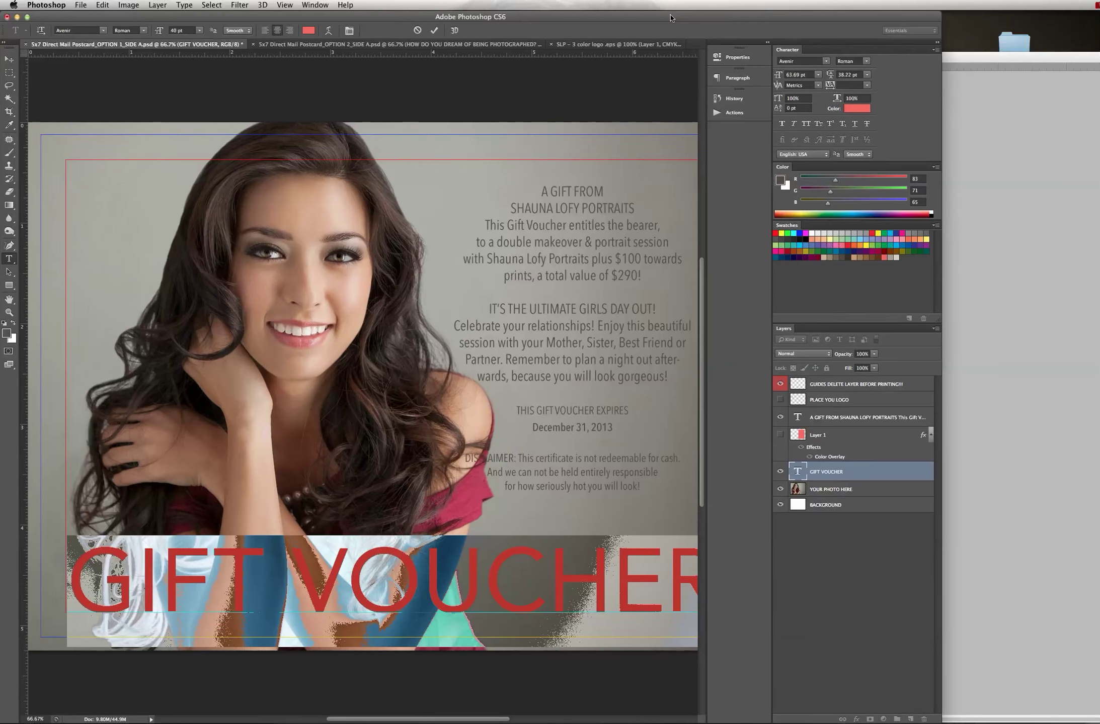
left_click(935, 50)
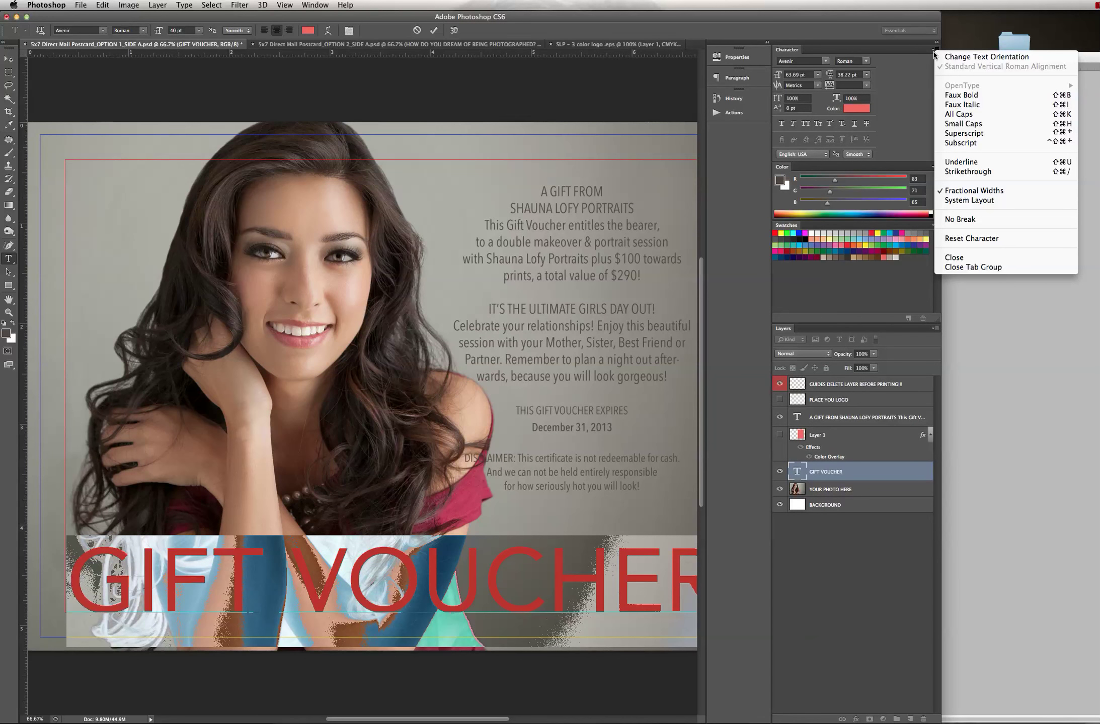
left_click(935, 50)
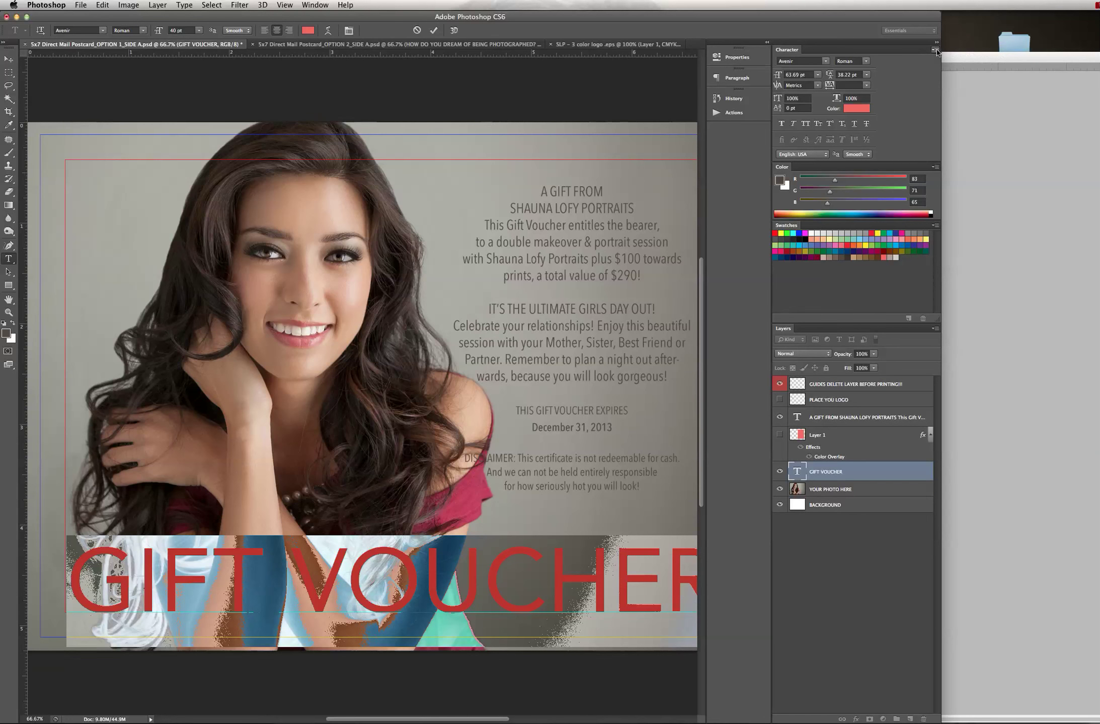
left_click(935, 51)
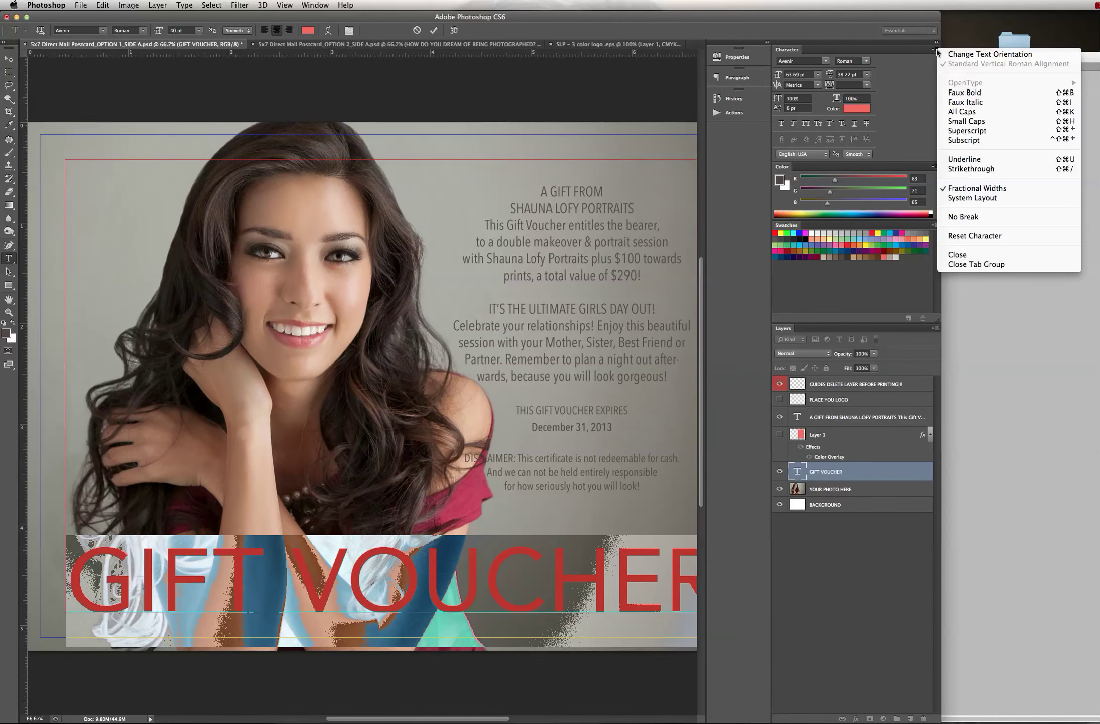
left_click(983, 122)
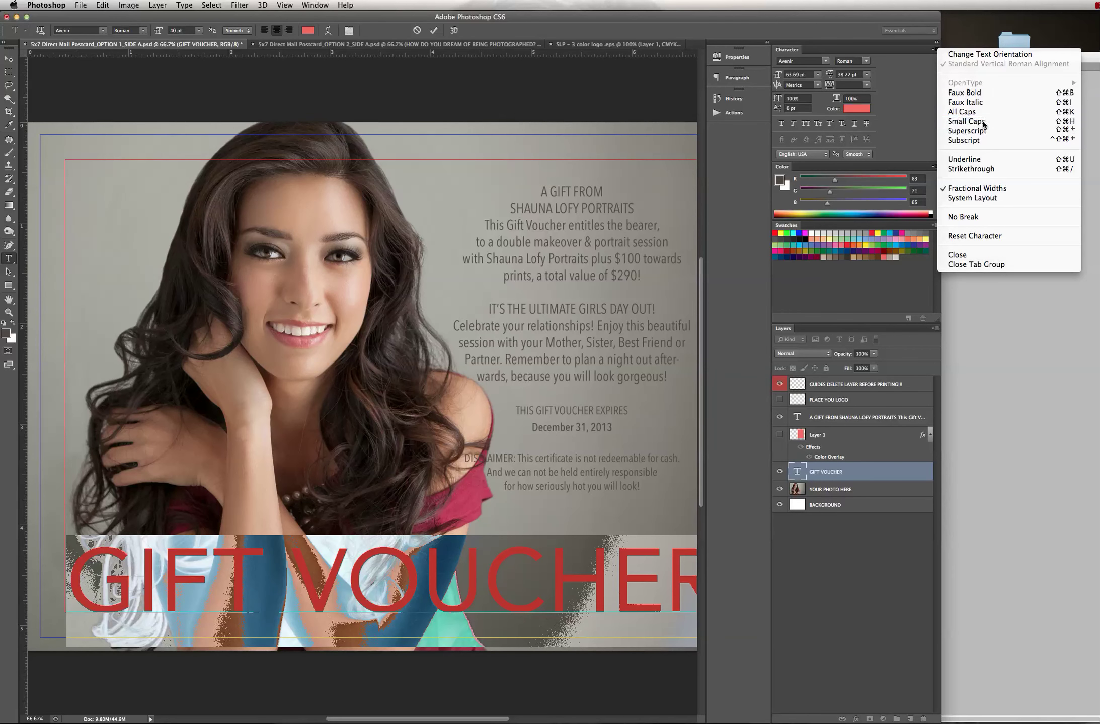
left_click(935, 49)
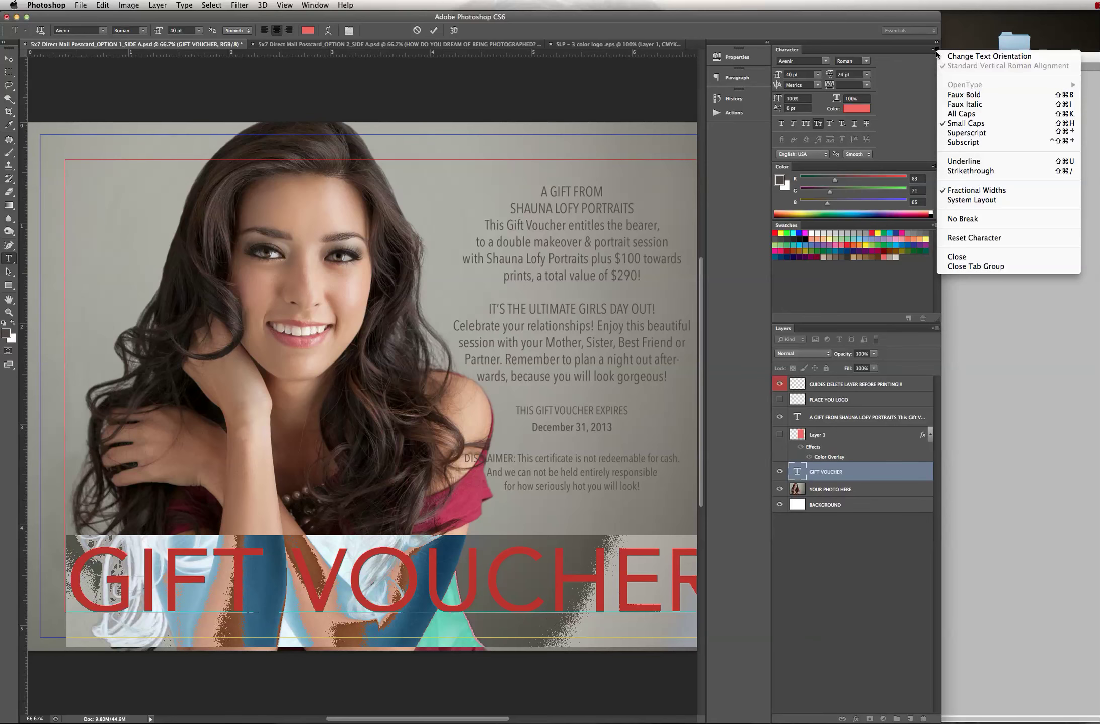
left_click(965, 124)
Step: Retype the whole large title in lowercase as "gift voucher"
scroll(443, 288, "right", 2)
scroll(442, 287, "up", 1)
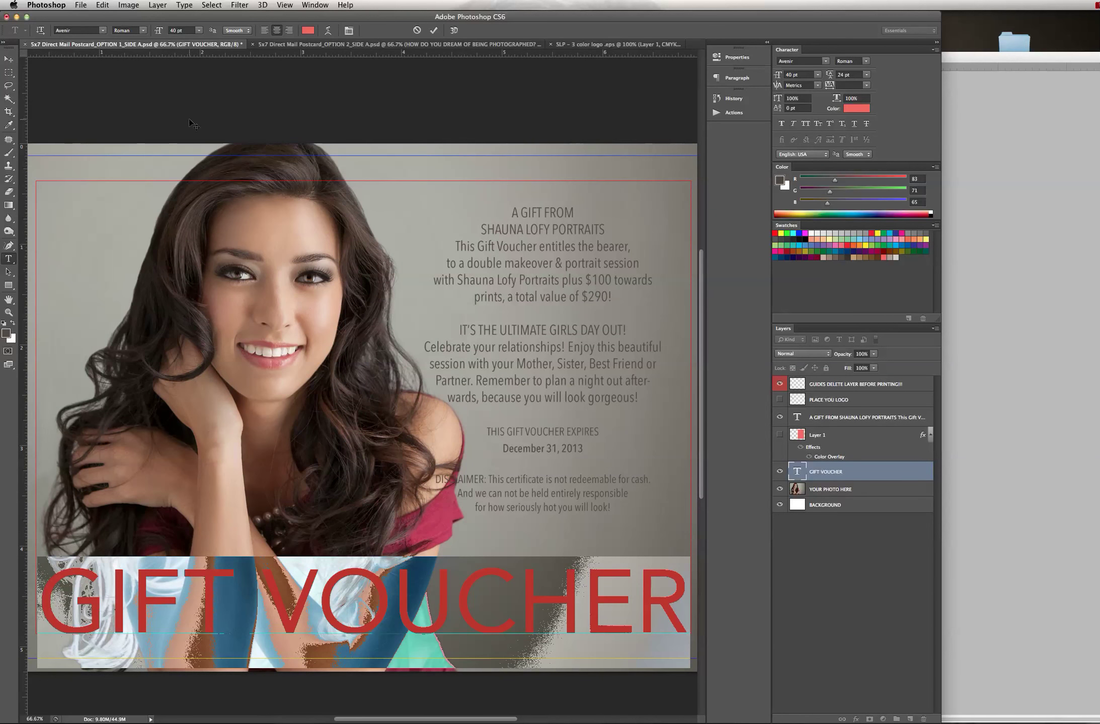
scroll(275, 118, "down", 4)
scroll(275, 118, "left", 1)
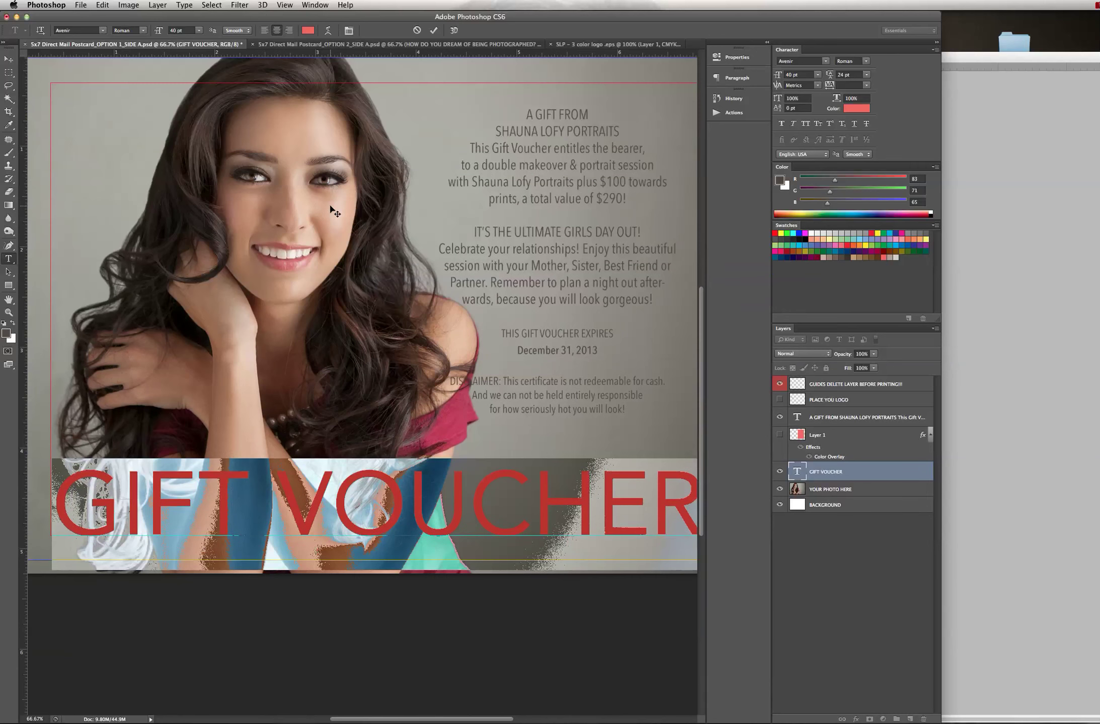
left_click(305, 548)
left_click_drag(53, 513, 746, 496)
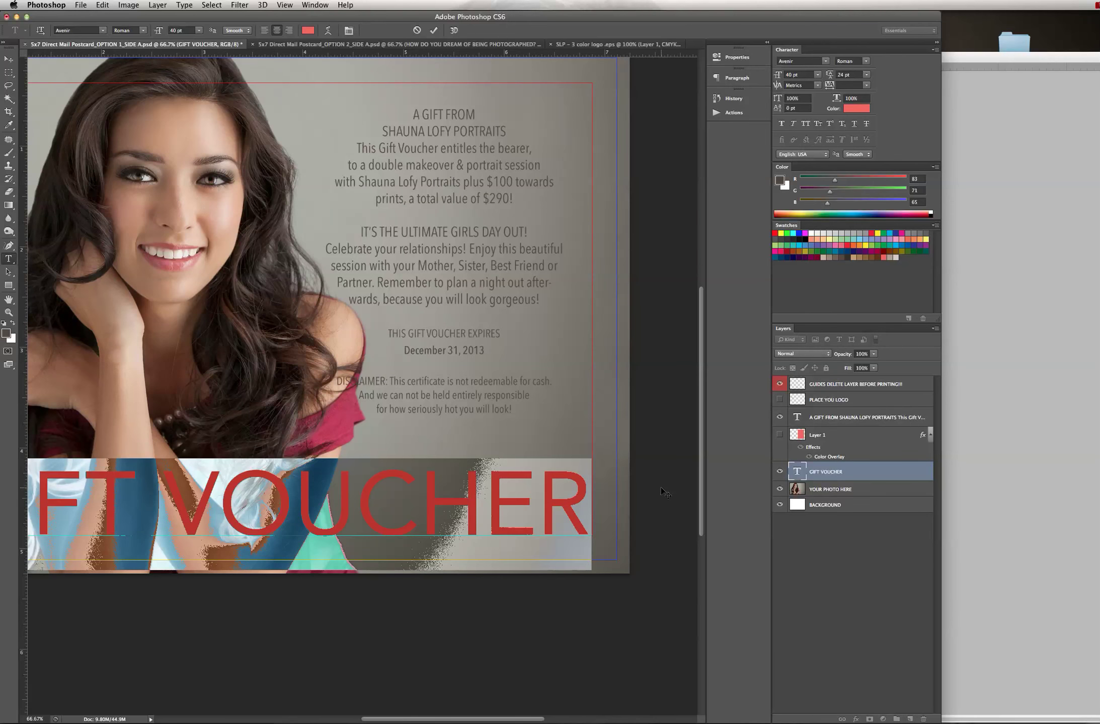
type("gift voucher")
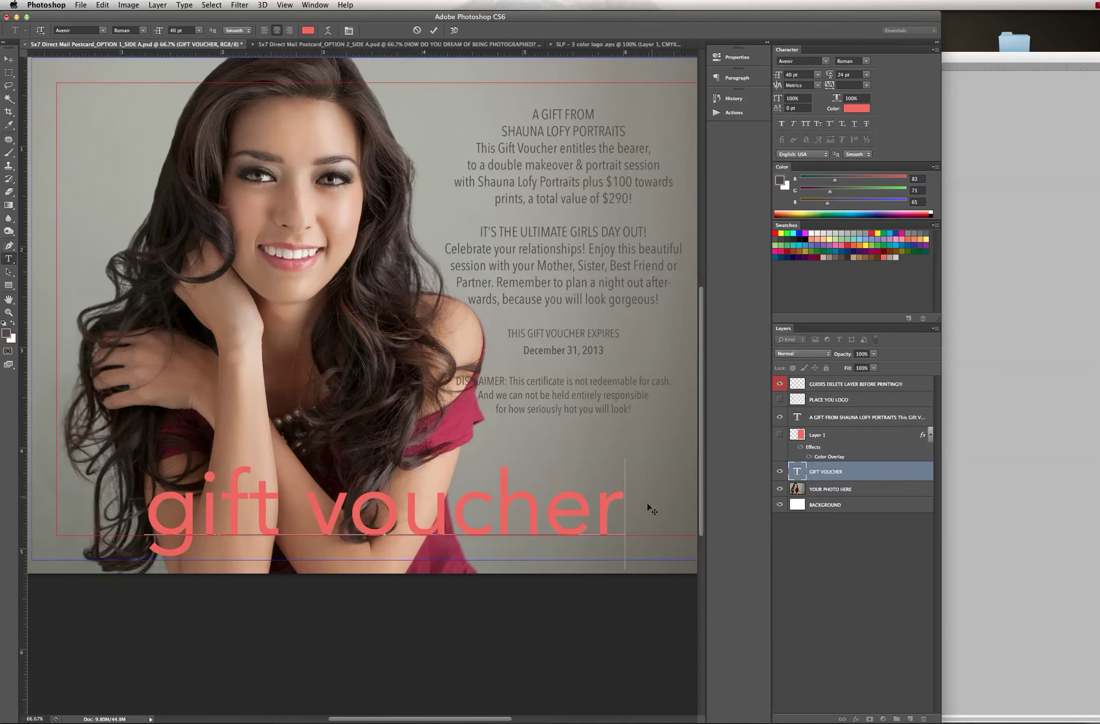
Step: Commit the lowercase title and move it back across the lower part of the card
left_click_drag(646, 509, 241, 498)
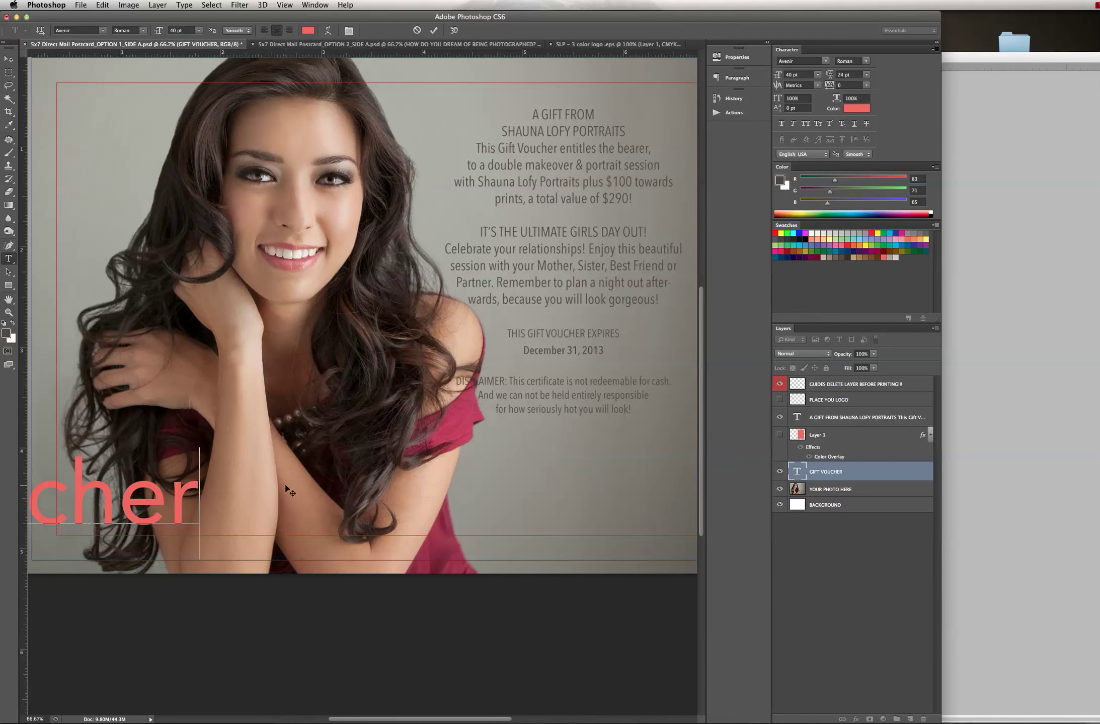
left_click(9, 59)
left_click_drag(118, 456, 536, 468)
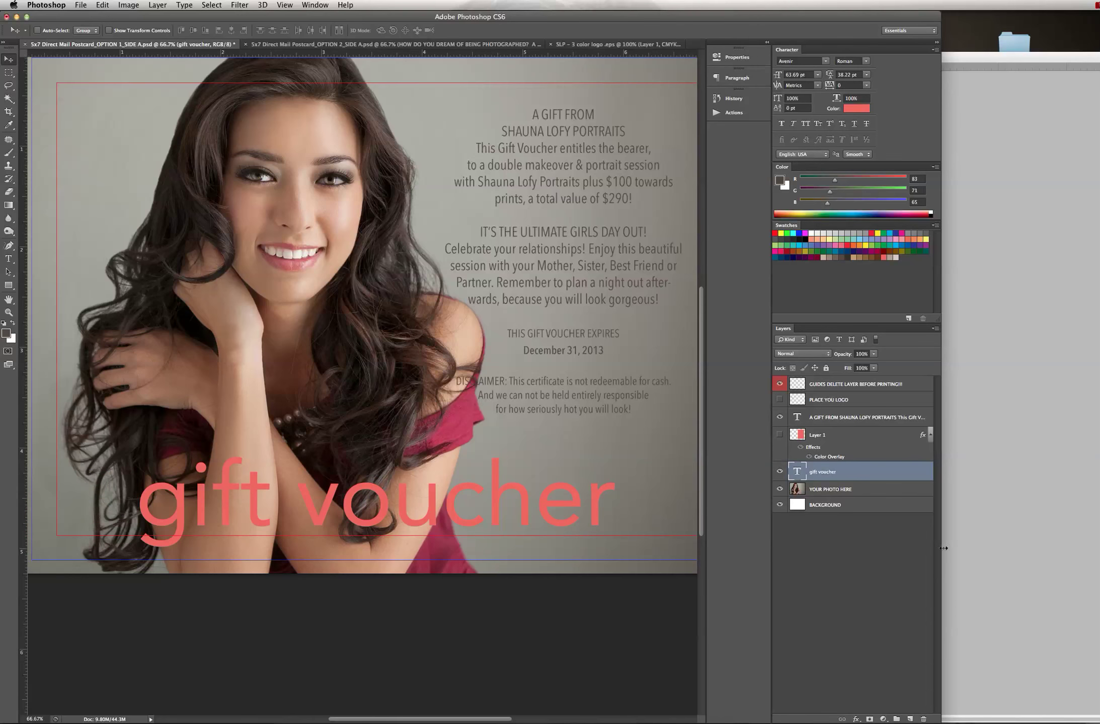
Step: Widen the application window back to the full width of the screen
left_click_drag(985, 544, 1097, 526)
Step: Change the font of the whole "gift voucher" title to At Mahogany Script
left_click(9, 259)
left_click_drag(203, 604, 673, 604)
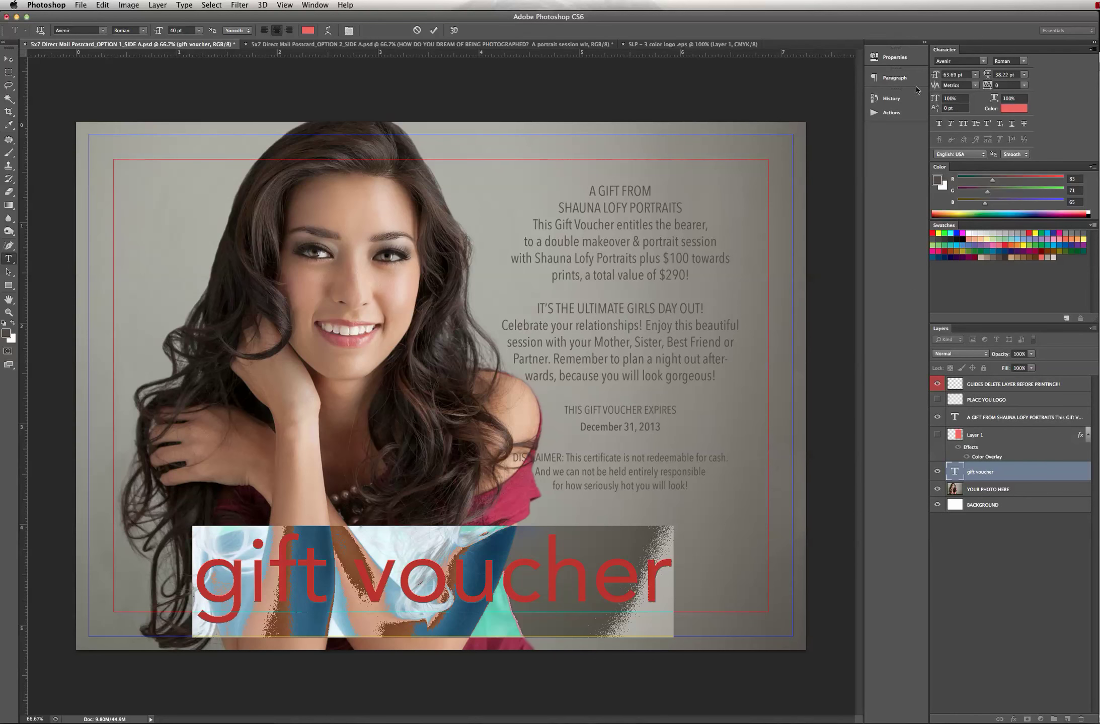
left_click(982, 61)
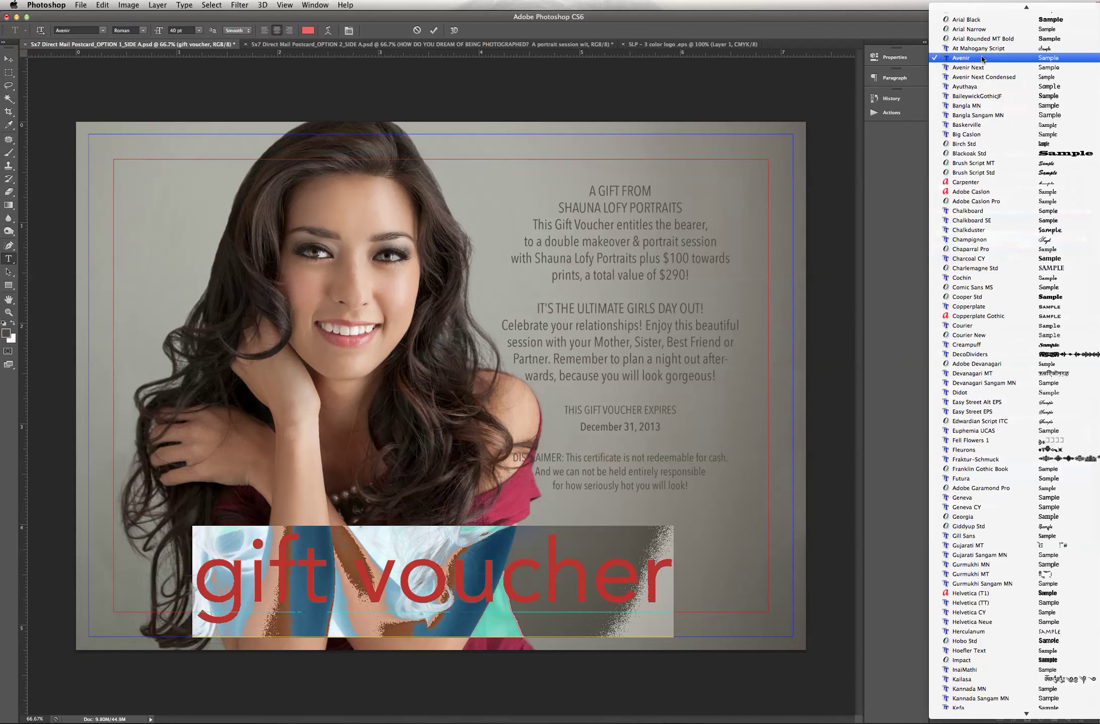
left_click(981, 49)
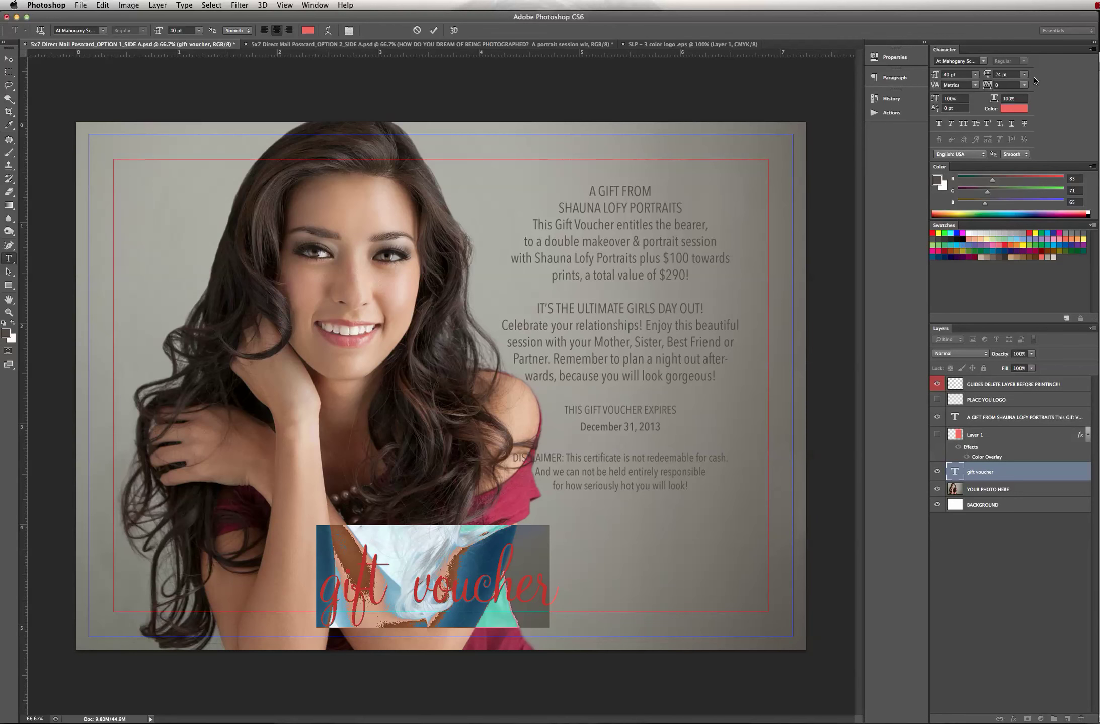
Step: Set the script title's size to 100 pt and move it slightly up and to the right on the card
left_click(975, 74)
left_click(959, 166)
left_click(959, 75)
type("100")
key("Return")
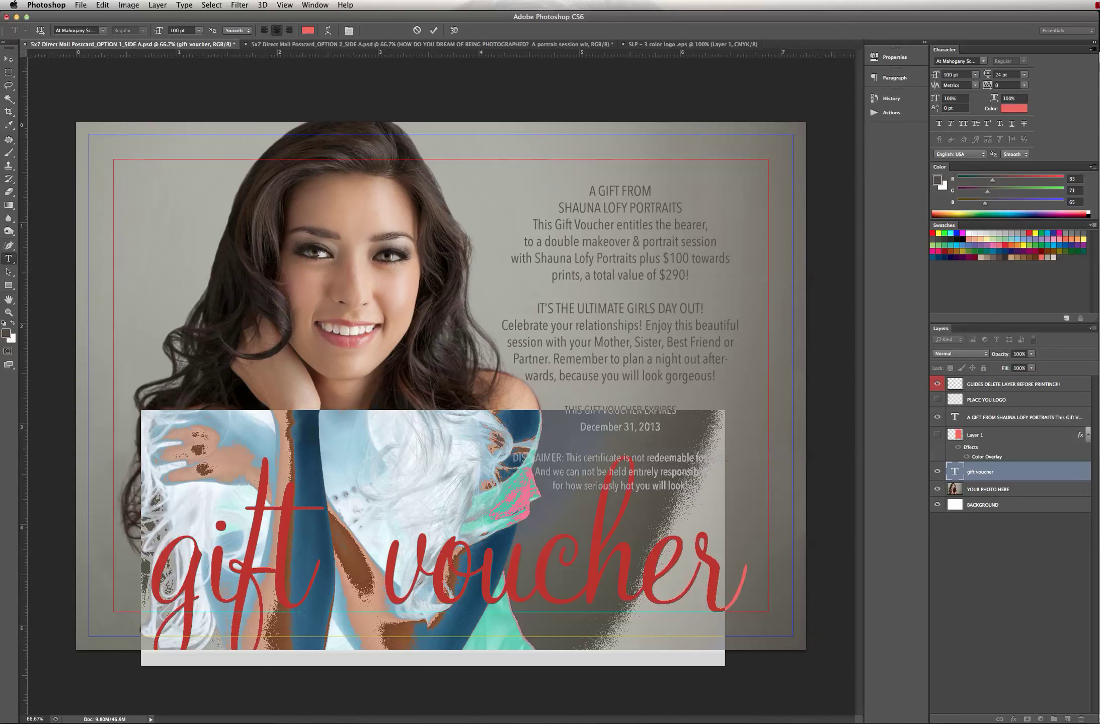
left_click(9, 59)
mouse_move(580, 556)
left_mouse_down()
mouse_move(585, 523)
mouse_move(590, 542)
left_mouse_up()
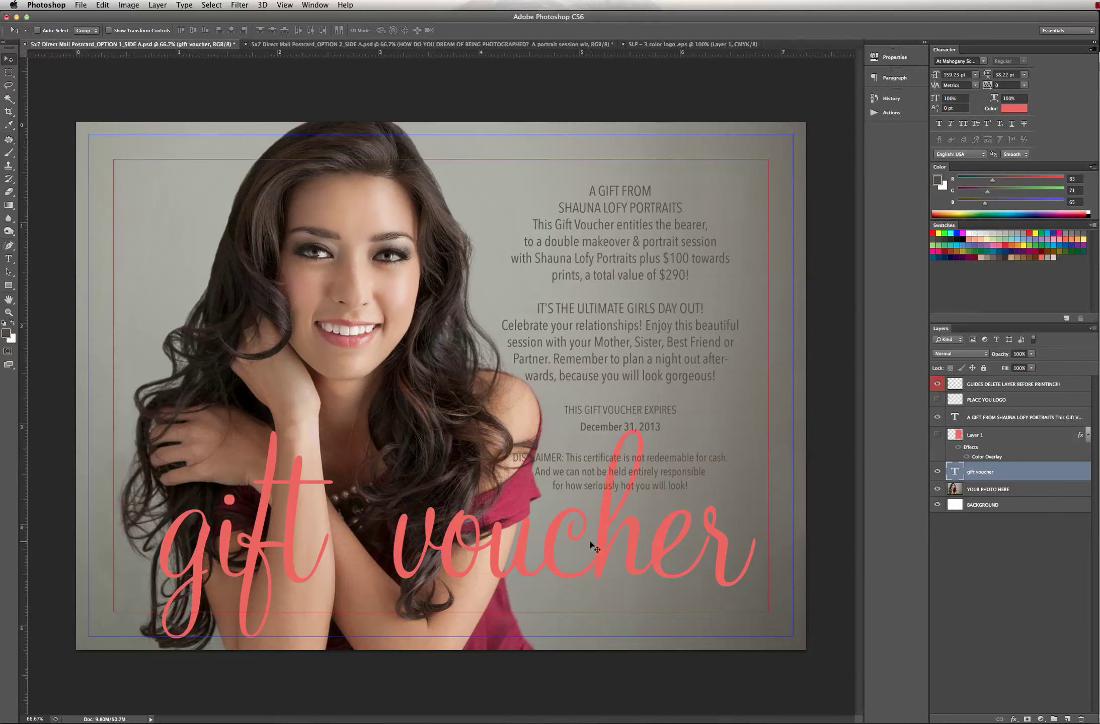
Step: Revert the document through its history to the Edit Type Layer state just after Delete Layer, restoring the vertical GIFT VOUCHER title and grey panel
left_click(886, 99)
left_click(749, 327)
left_click(746, 315)
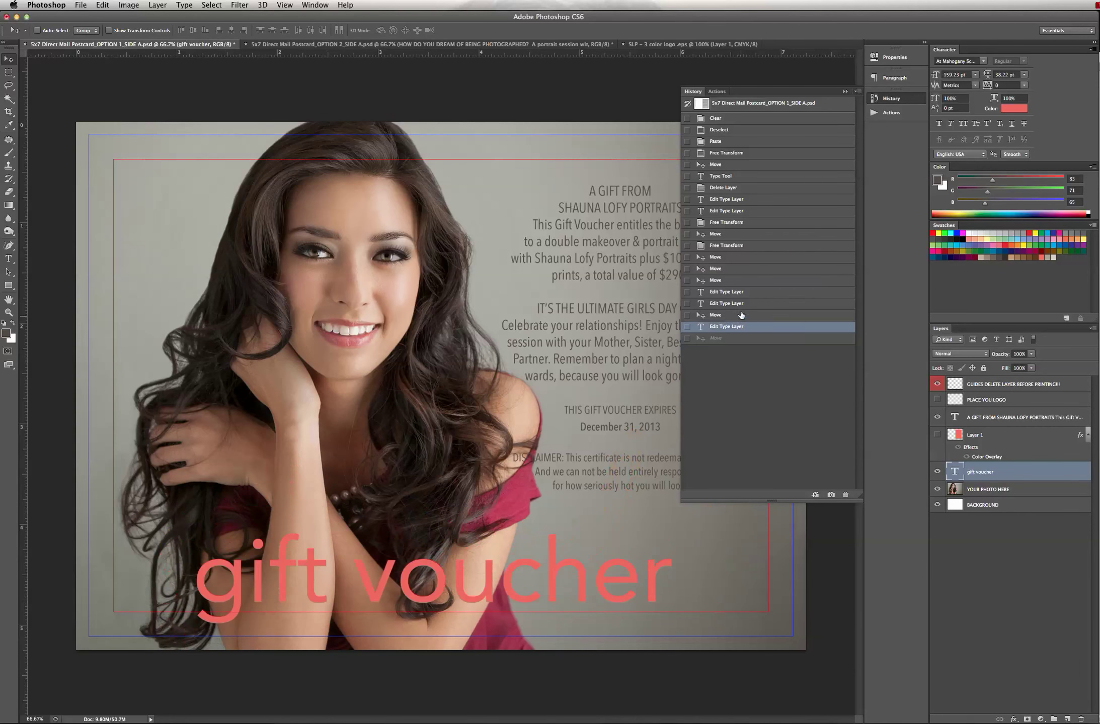
left_click(742, 302)
left_click(743, 293)
left_click(744, 281)
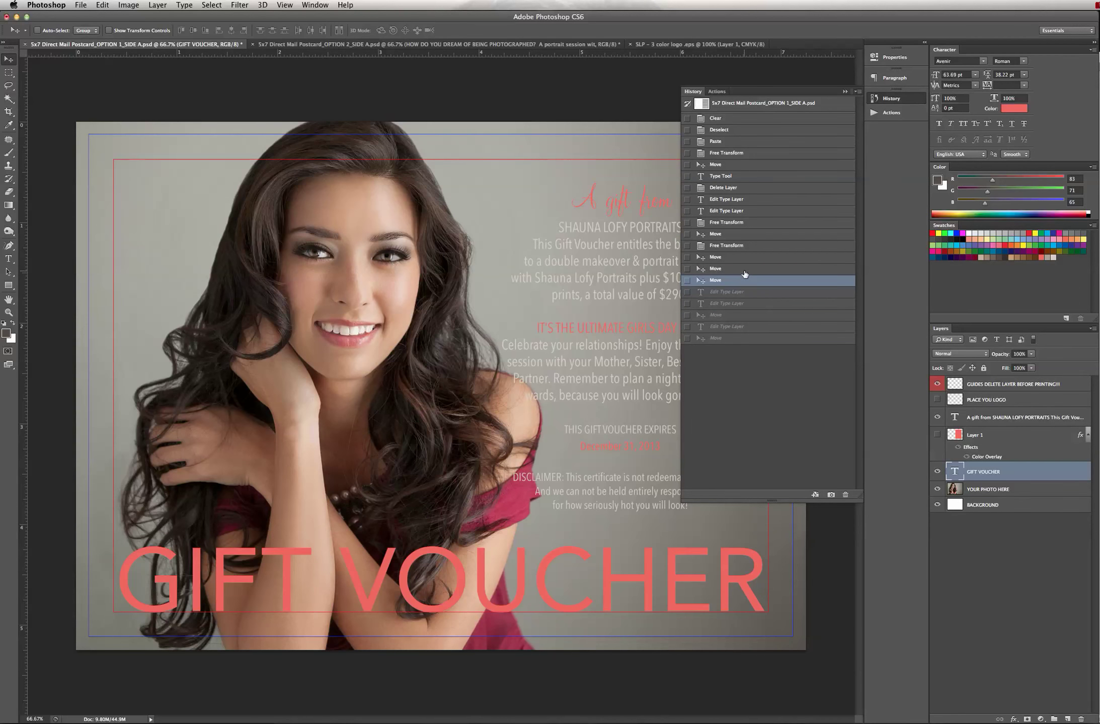
left_click(745, 270)
left_click(746, 246)
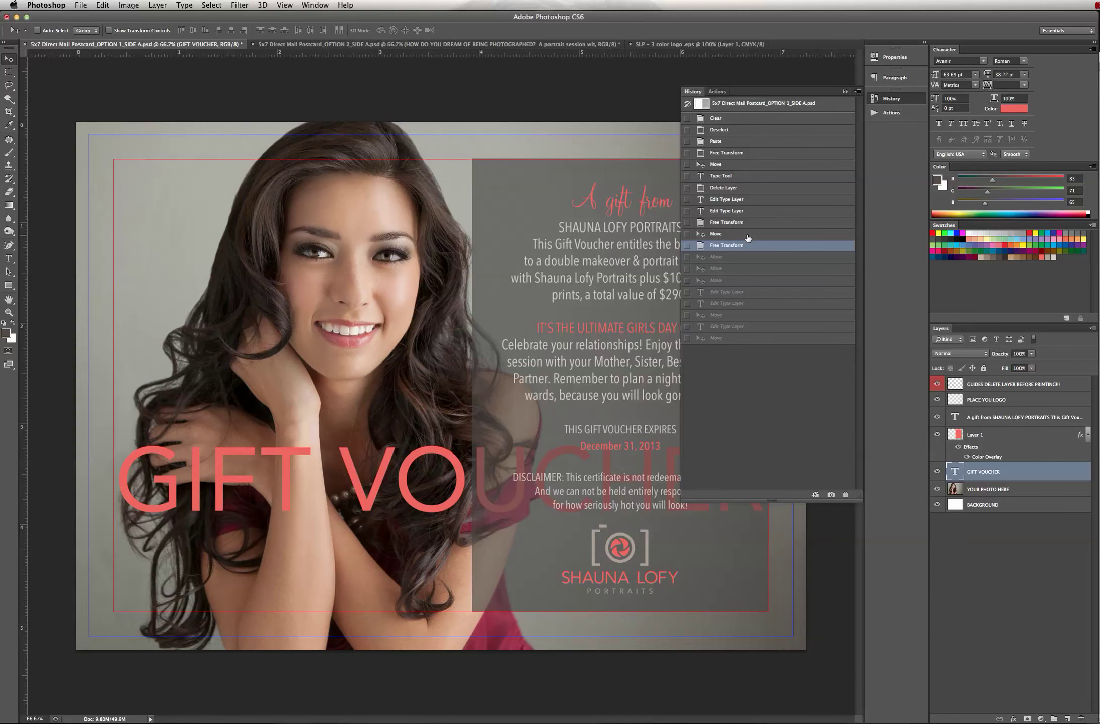
left_click(747, 234)
left_click(750, 223)
left_click(757, 204)
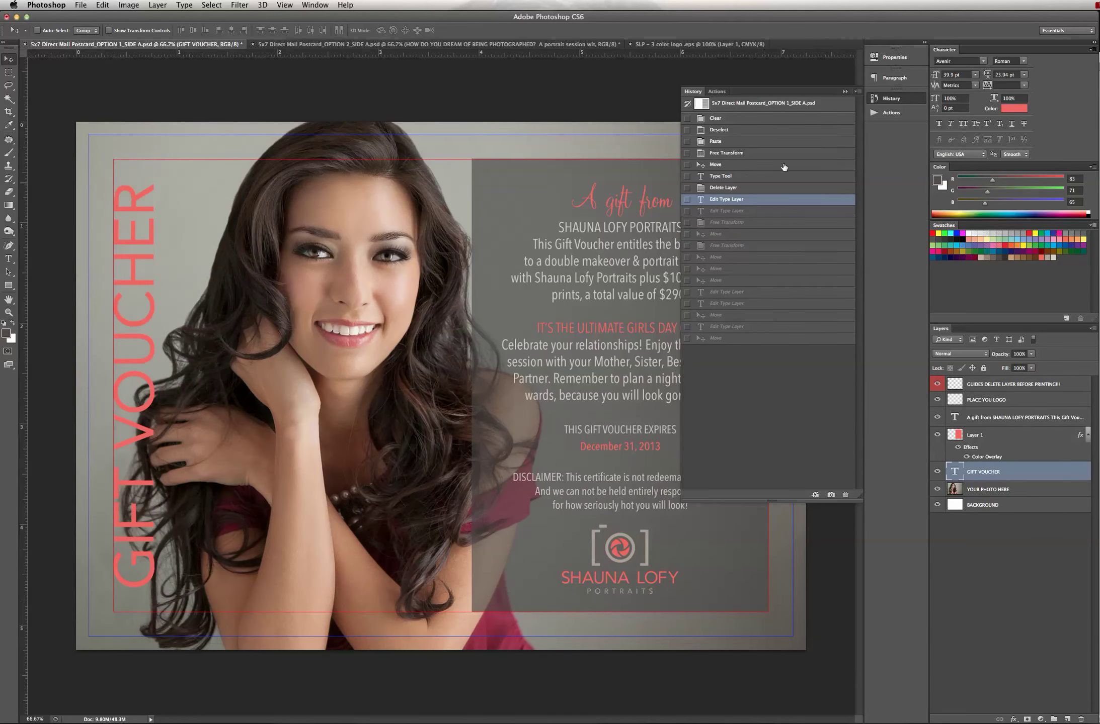
left_click(844, 91)
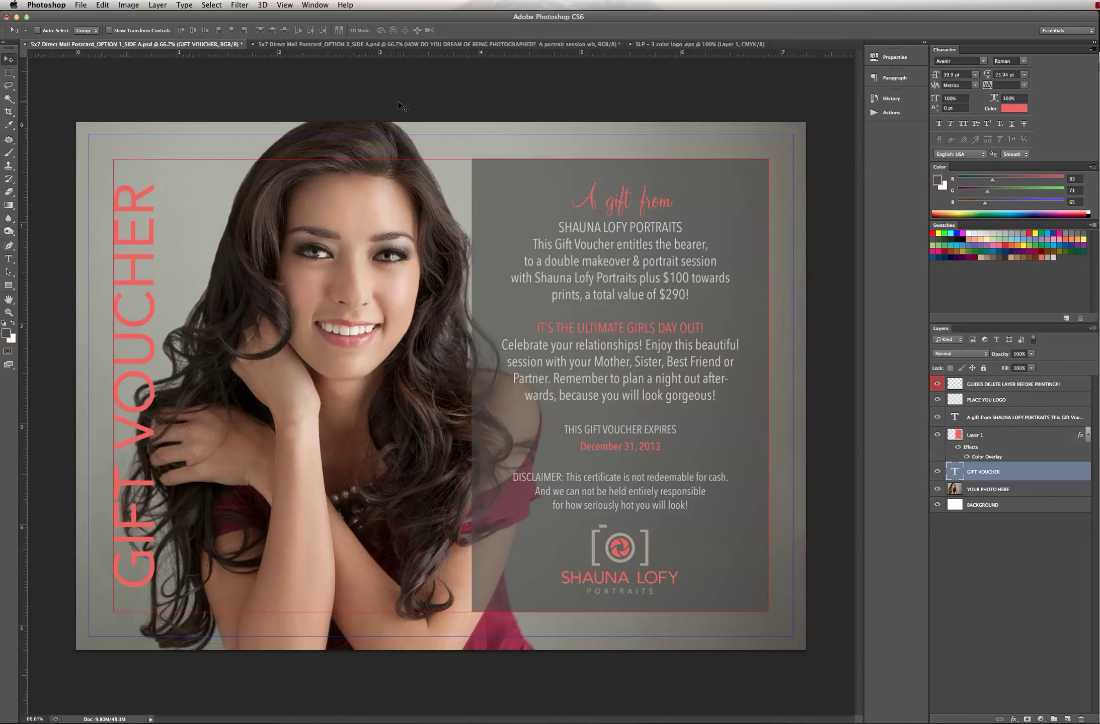
Step: Save the layered OPTION 1 side A postcard in Photoshop format to the gift vouchers folder within 5x7 Postcards, with Maximize Compatibility
key("super+shift+s")
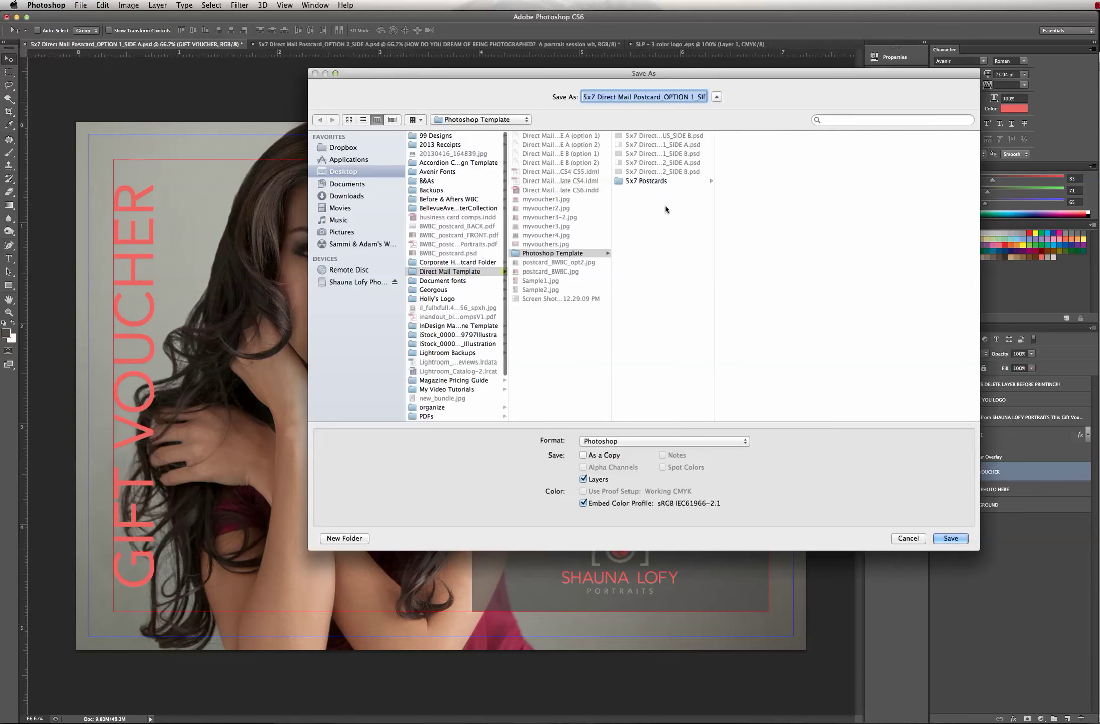
left_click(650, 182)
left_click(760, 138)
left_click(628, 446)
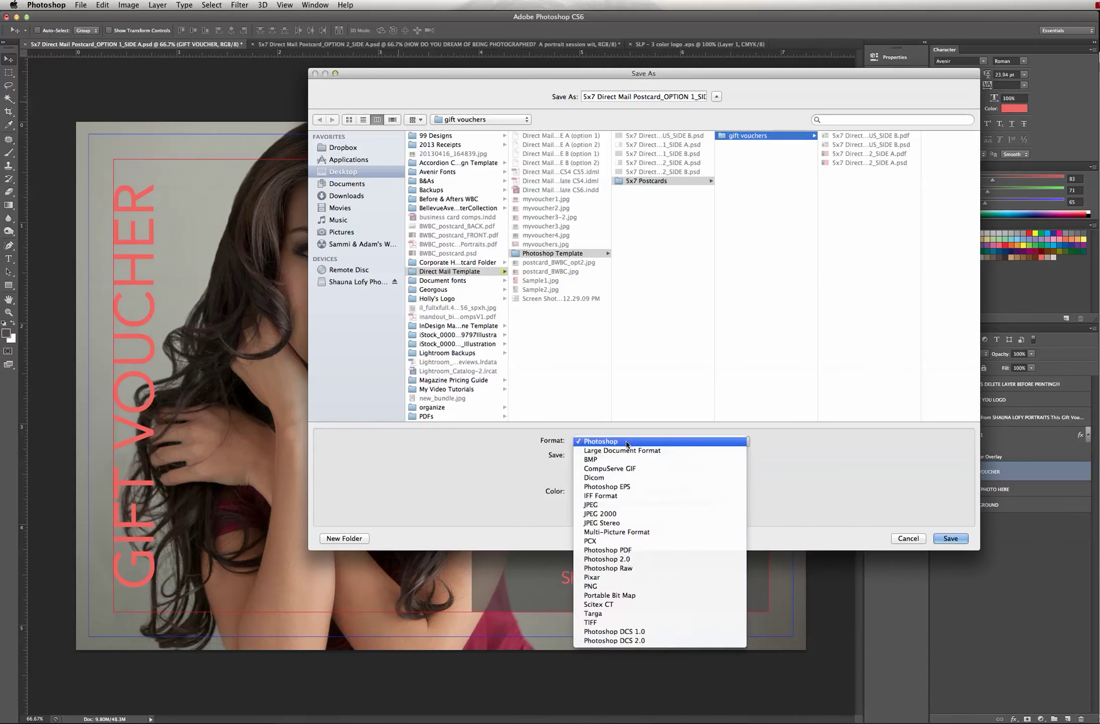
left_click(935, 543)
left_click(958, 539)
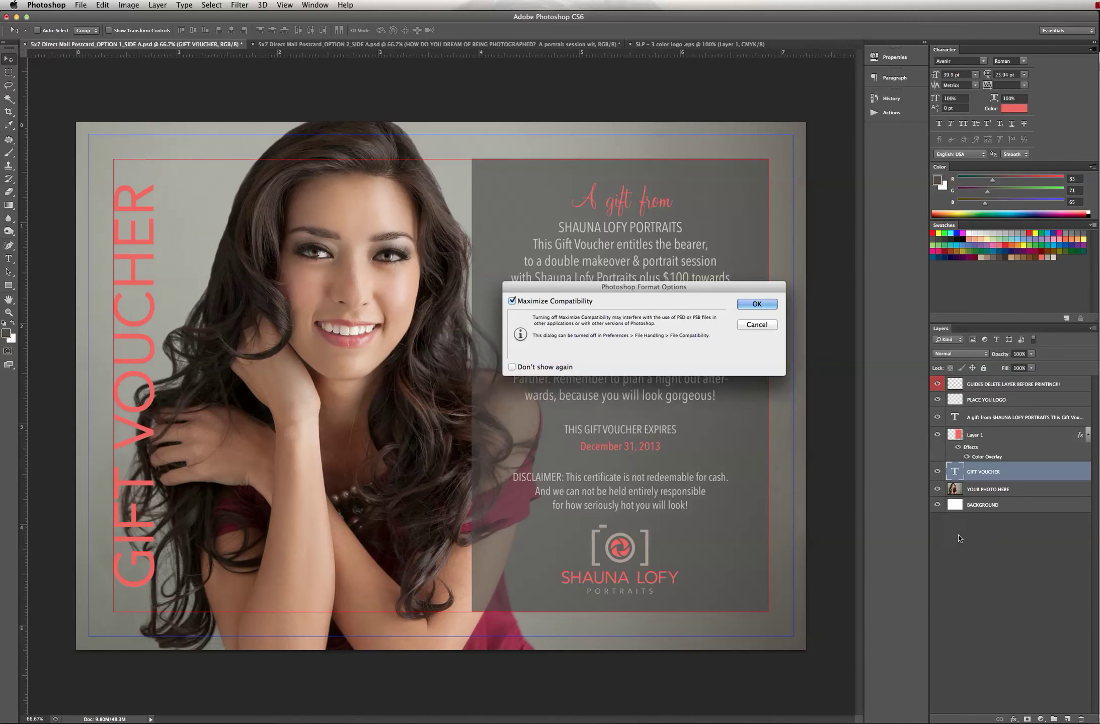
left_click(757, 304)
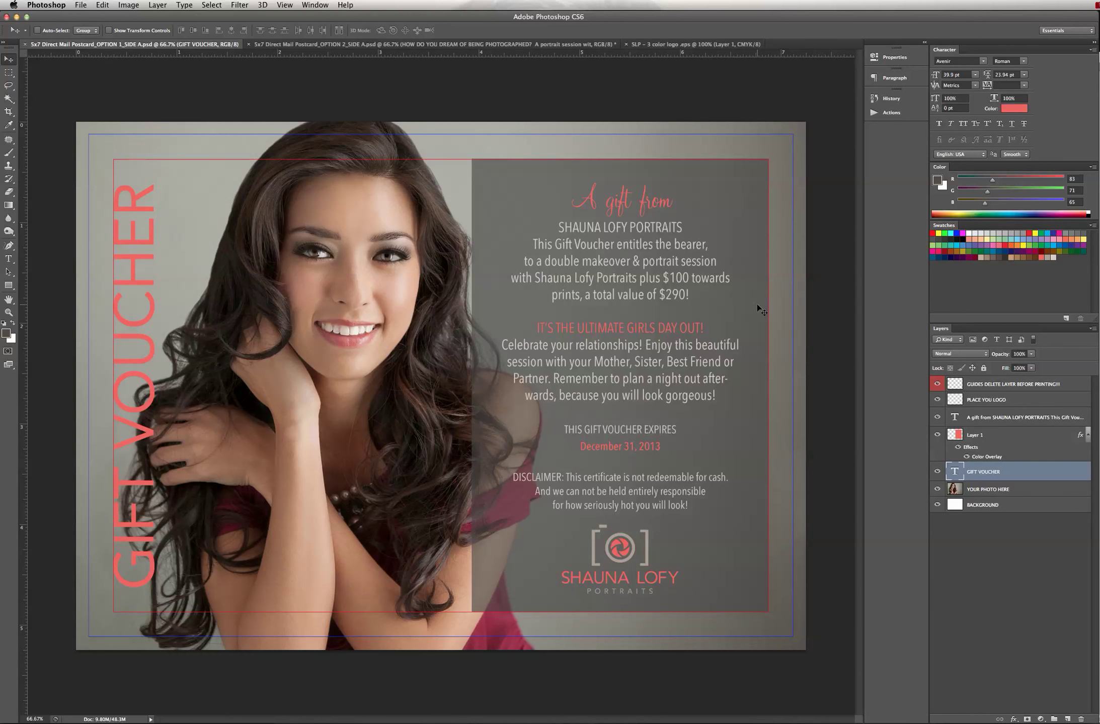
Step: Delete the GUIDES DELETE LAYER BEFORE PRINTING layer and flatten the image
left_click(1077, 386)
left_click_drag(1077, 386, 1081, 719)
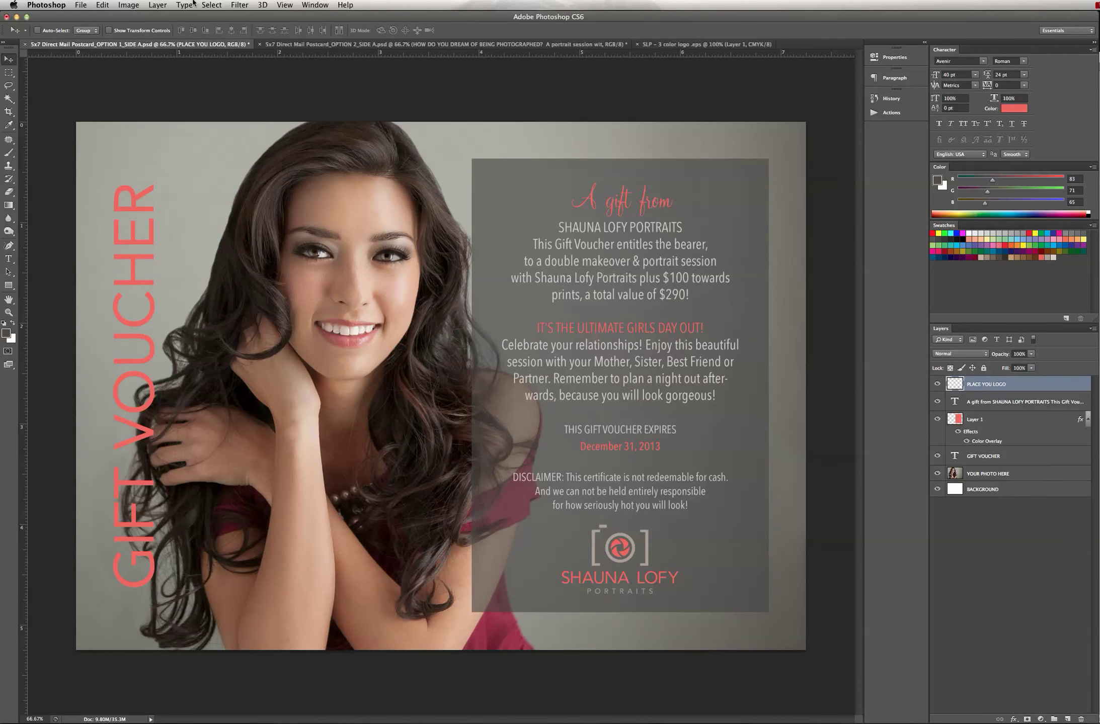
left_click(159, 5)
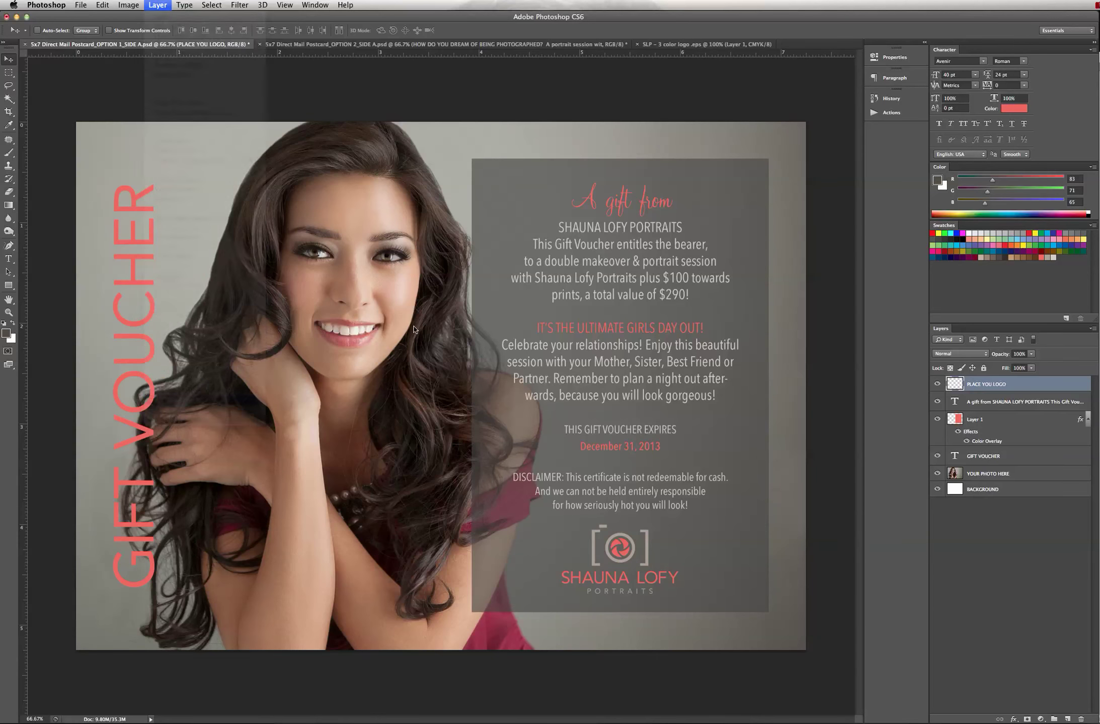
left_click(258, 398)
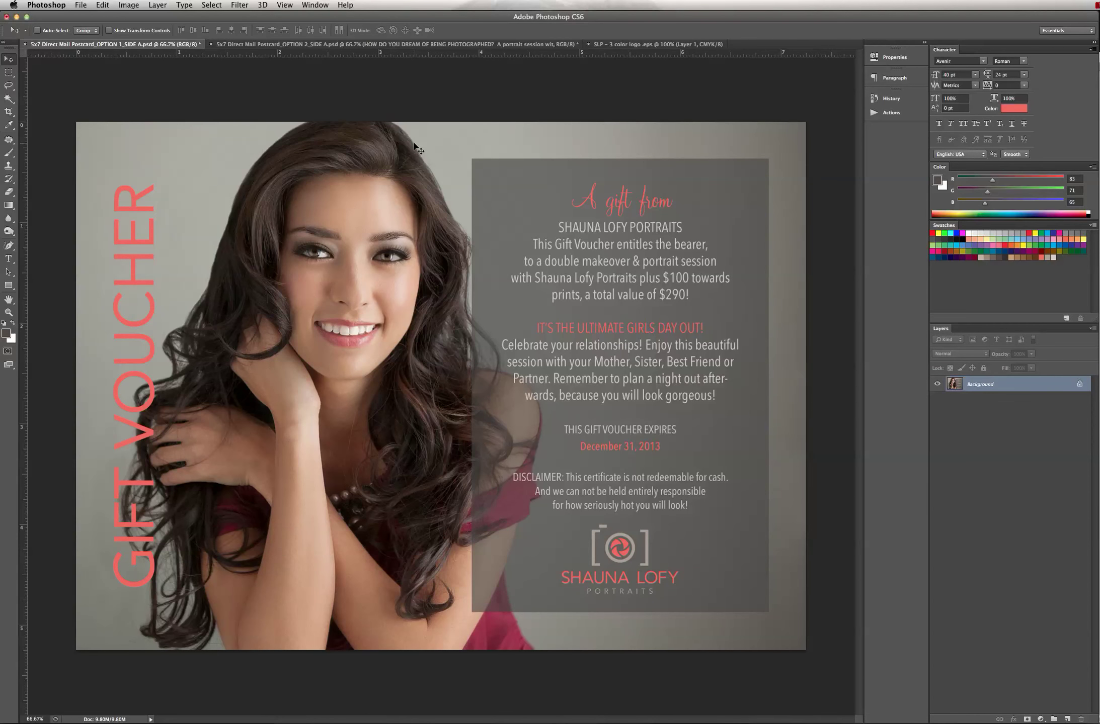
Step: Convert the flattened postcard from RGB to CMYK Color mode
left_click(128, 5)
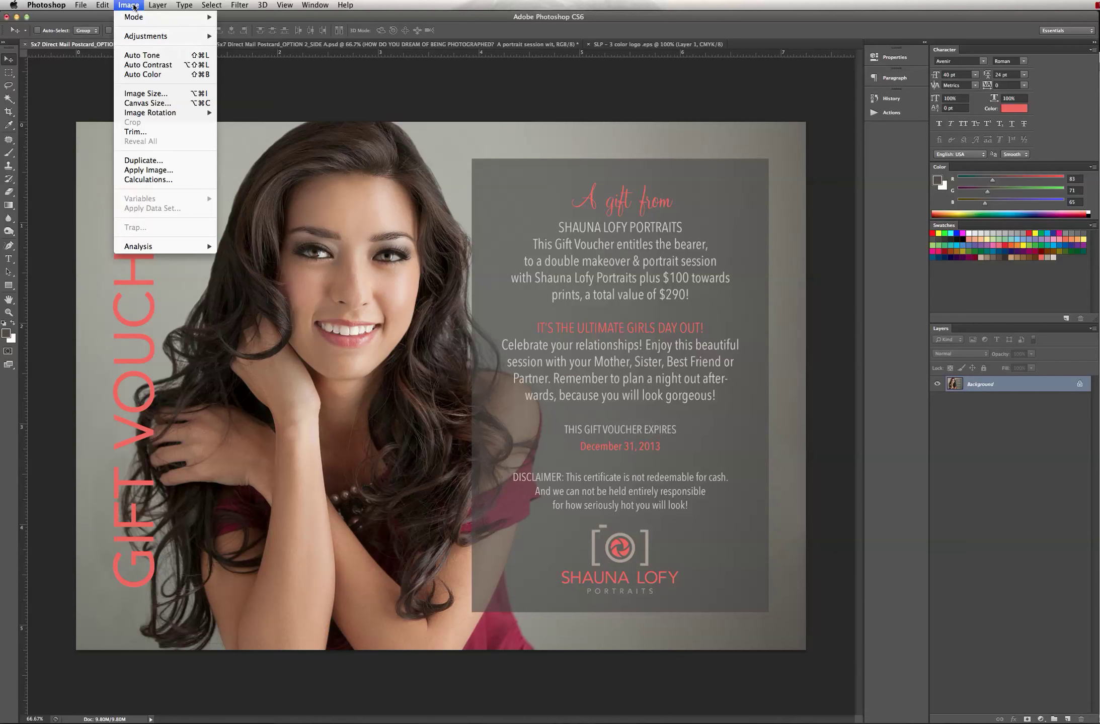
mouse_move(134, 19)
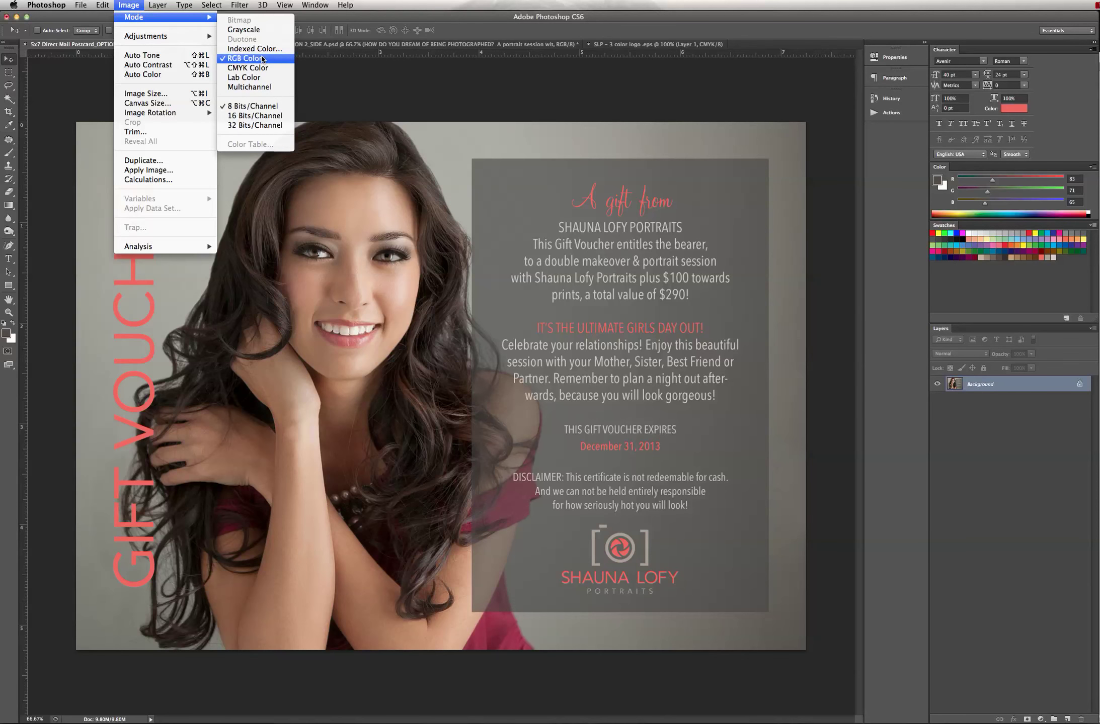
left_click(247, 68)
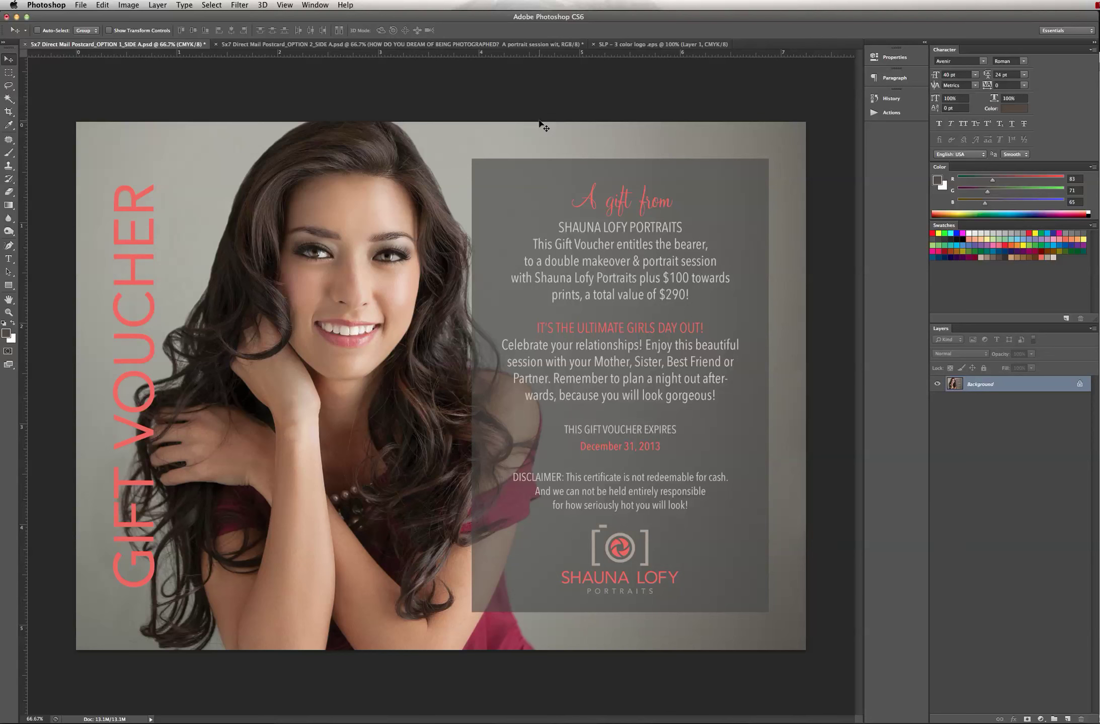
left_click(133, 5)
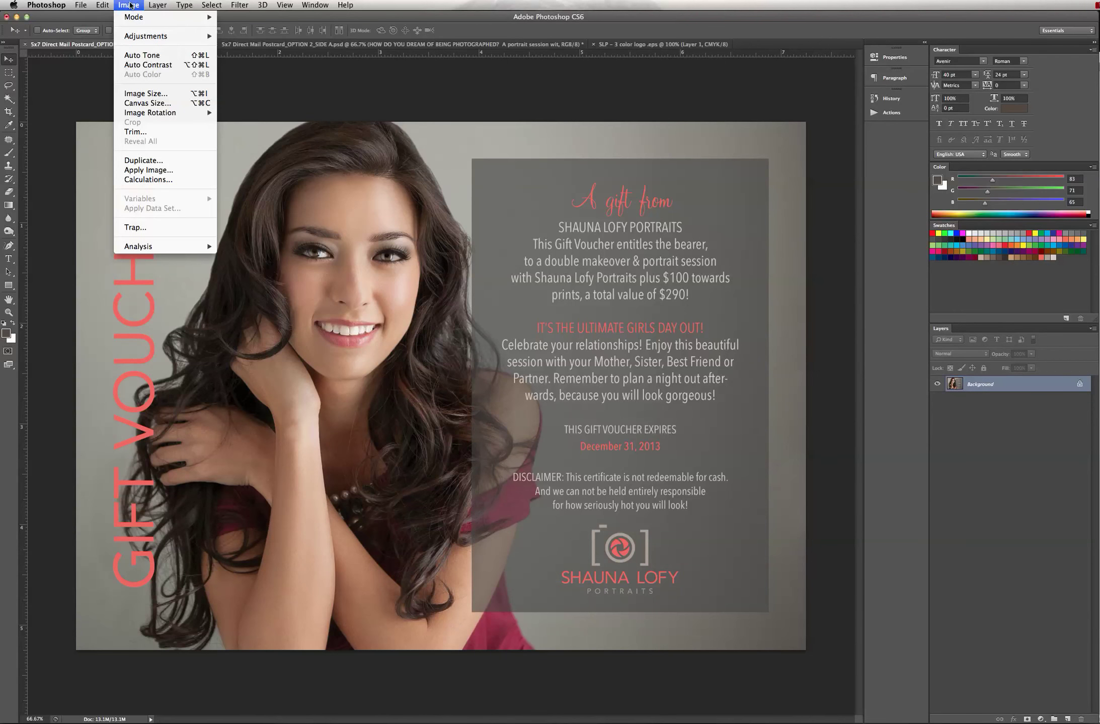
mouse_move(137, 18)
Step: Save the flattened postcard under a new format, Photoshop PDF, in the gift vouchers folder with its color profile embedded
key("super+shift+s")
left_click(709, 443)
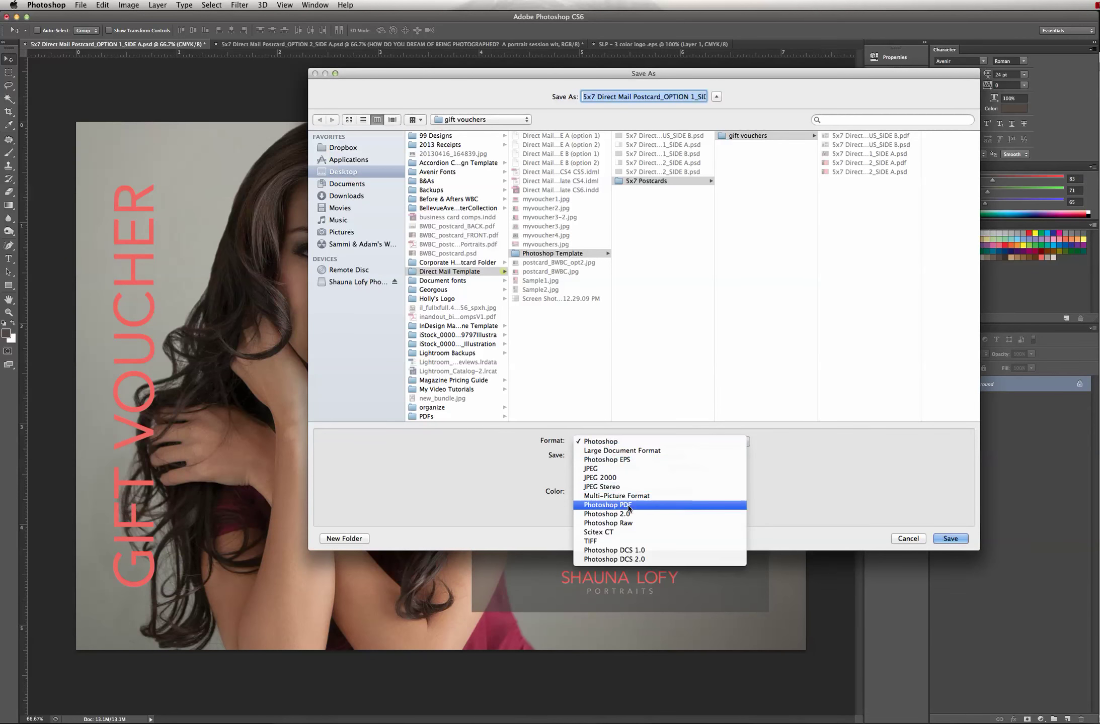
left_click(628, 506)
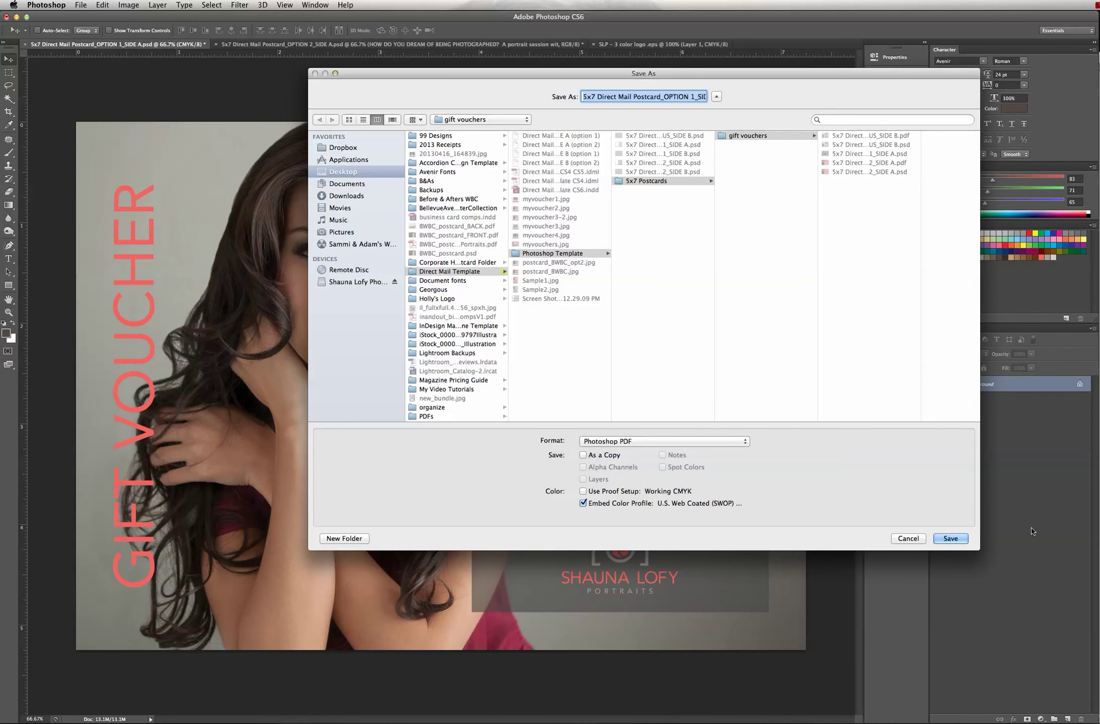
left_click(947, 540)
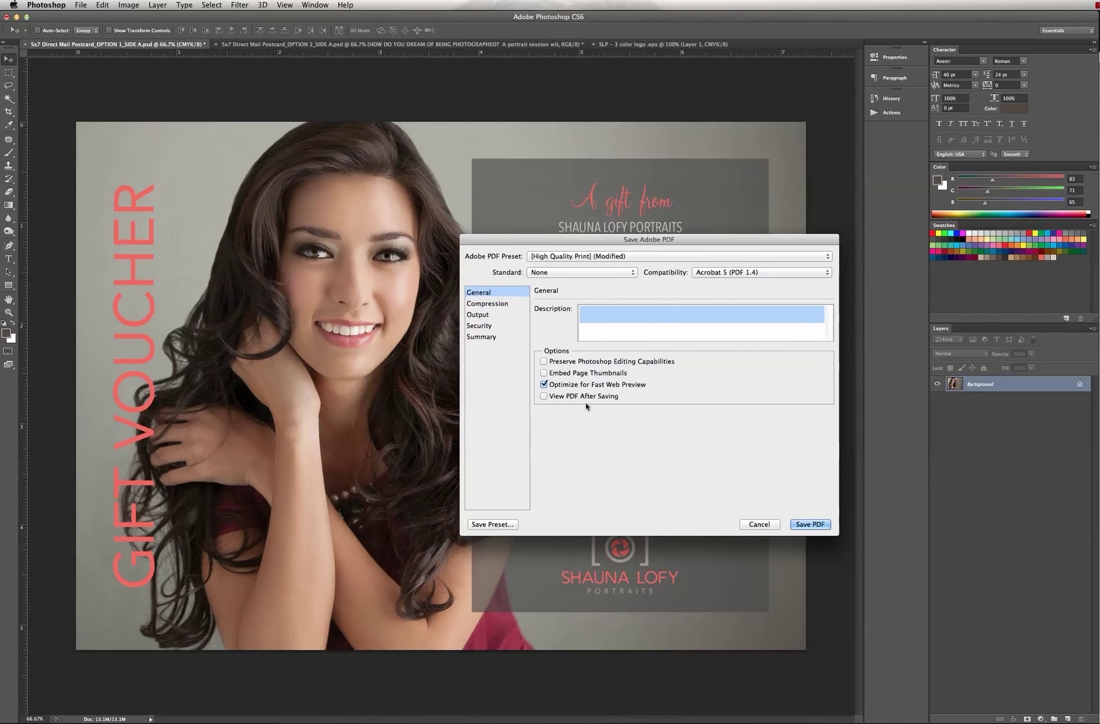
Step: Try Acrobat 8 (PDF 1.7) as the compatibility setting for the Adobe PDF export
left_click(755, 273)
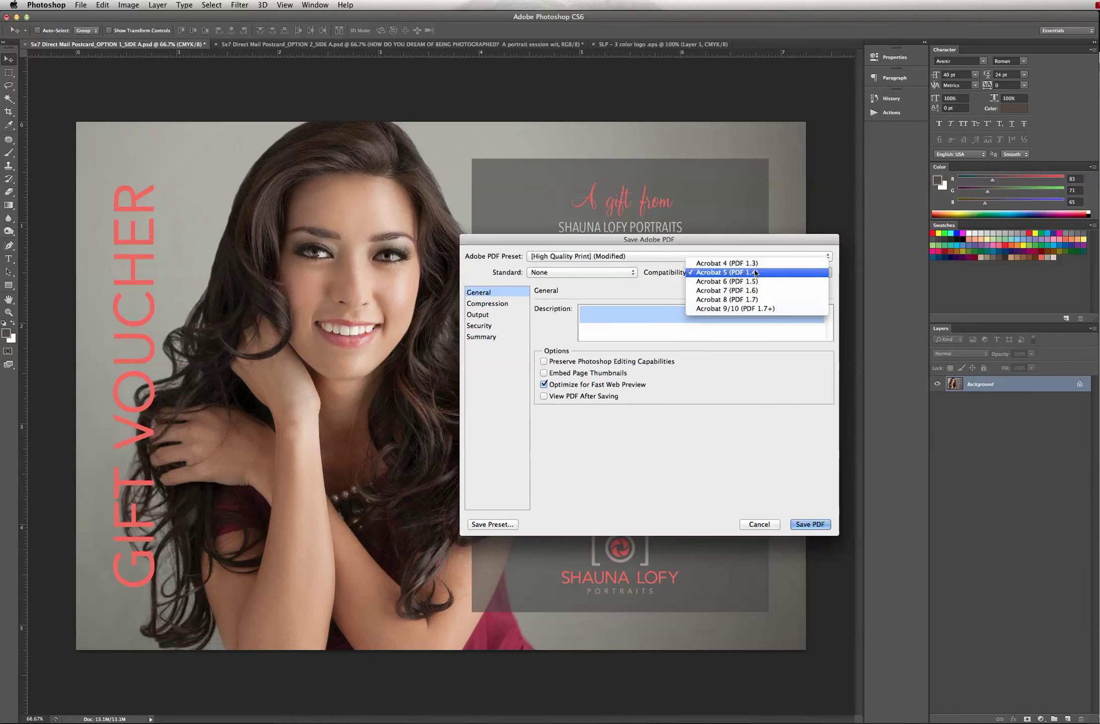
left_click(756, 273)
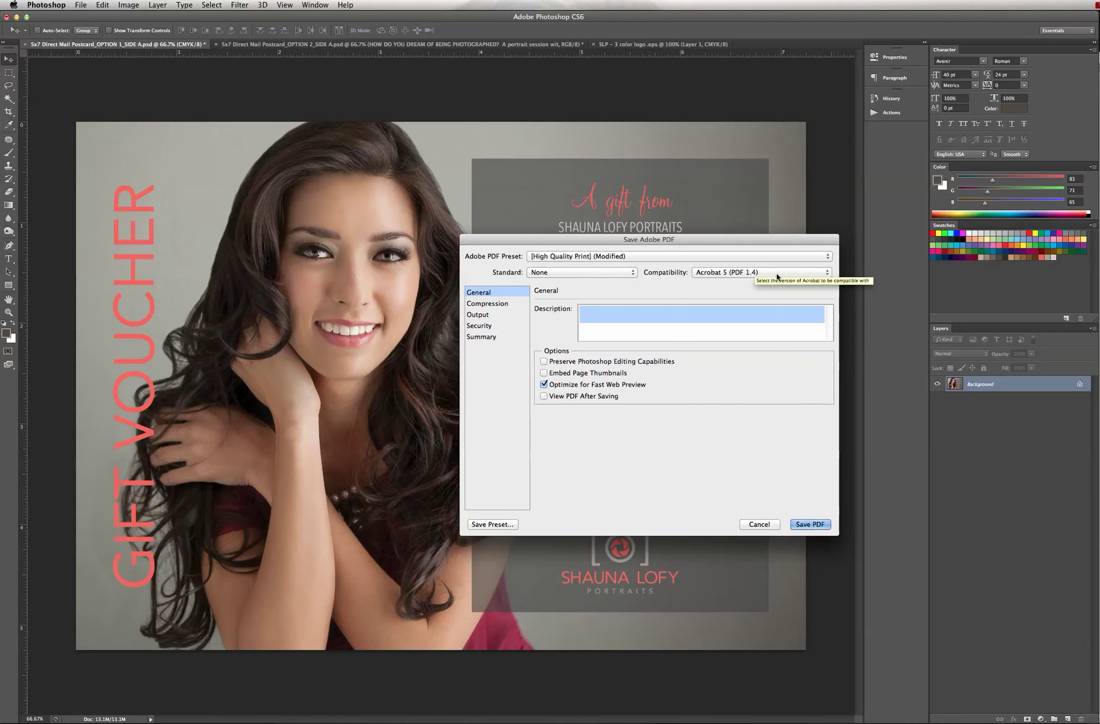
left_click(777, 275)
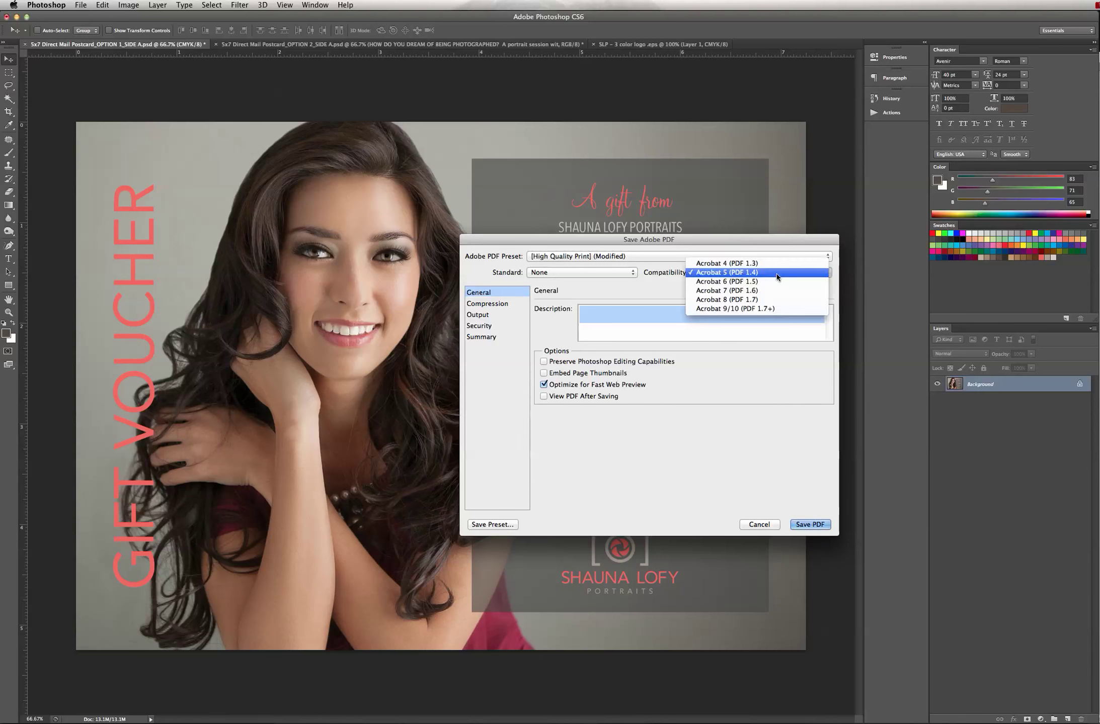
left_click(761, 300)
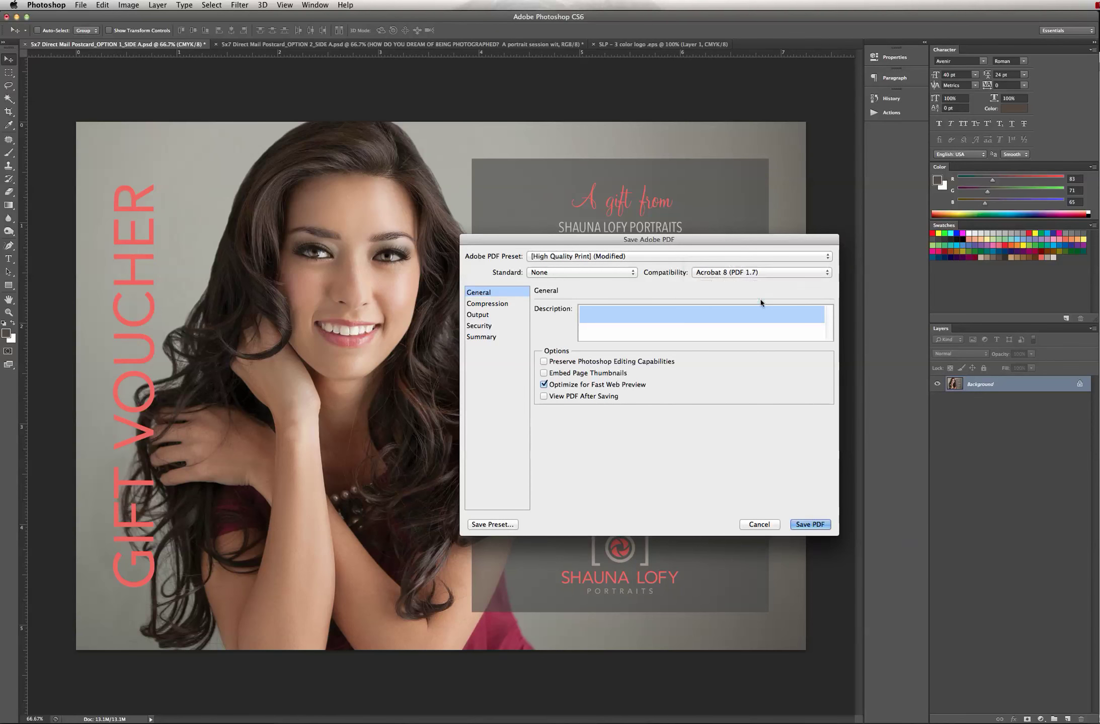
Step: Return the export compatibility to Acrobat 5 (PDF 1.4) and save the postcard PDF
left_click(774, 273)
left_click(763, 246)
left_click(811, 524)
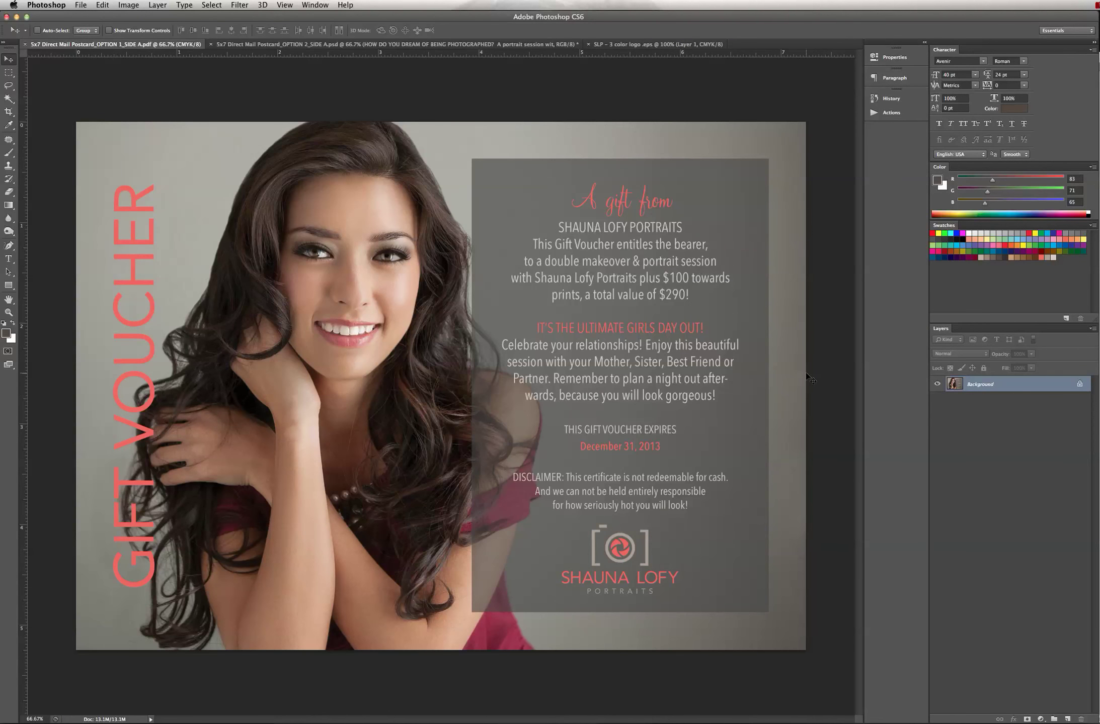